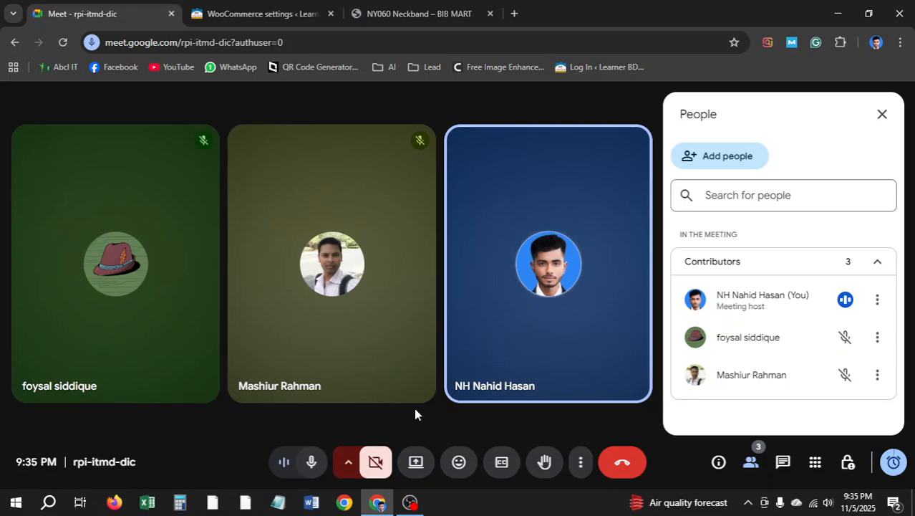
Toggle the camera on and back off, then present the entire screen to the meeting
{"action": "left_click", "coordinate": [374, 459]}
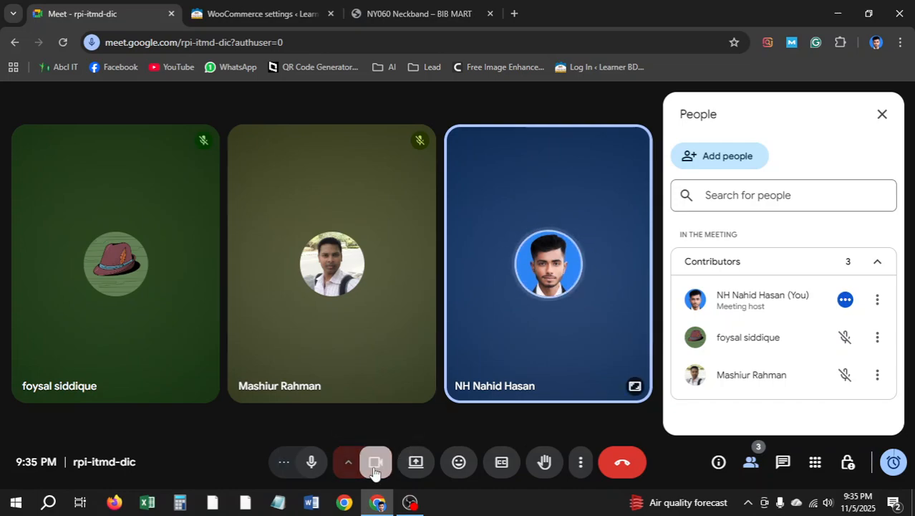
{"action": "left_click", "coordinate": [375, 462]}
{"action": "left_click", "coordinate": [415, 462]}
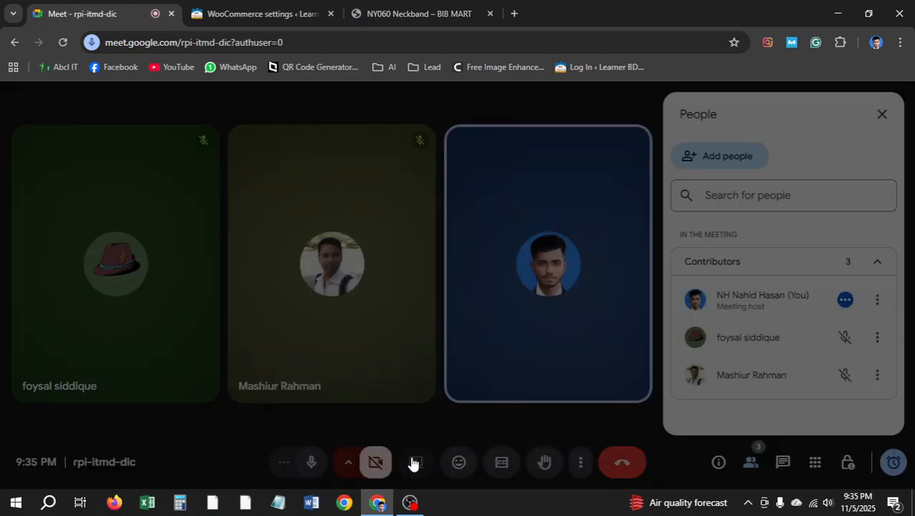
{"action": "left_click", "coordinate": [558, 120]}
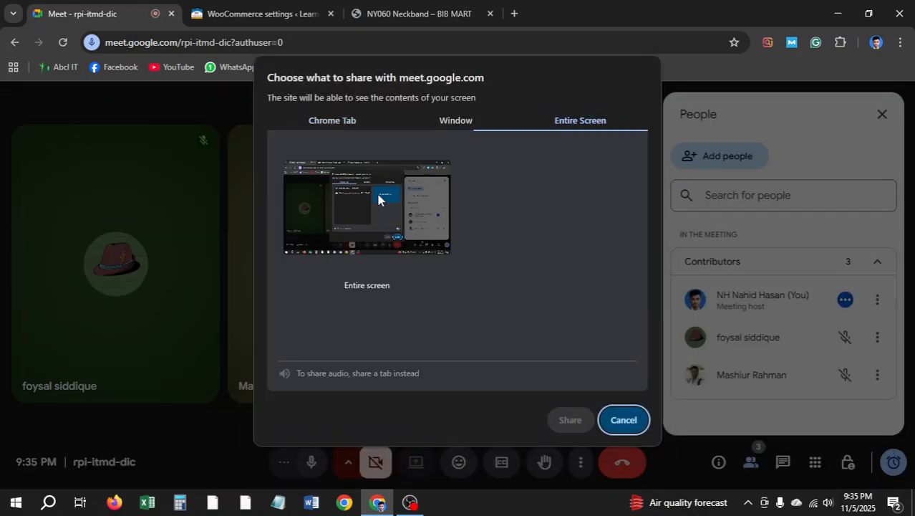
{"action": "left_click", "coordinate": [378, 198]}
{"action": "left_click", "coordinate": [567, 419]}
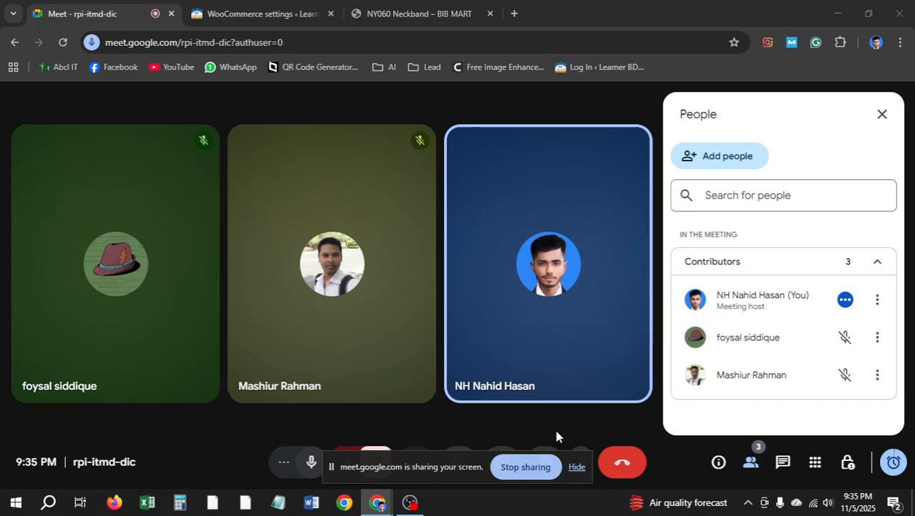
Dismiss the sharing notice, show the screen despite the mirror warning, and mute then unmute the mic
{"action": "left_click", "coordinate": [577, 466]}
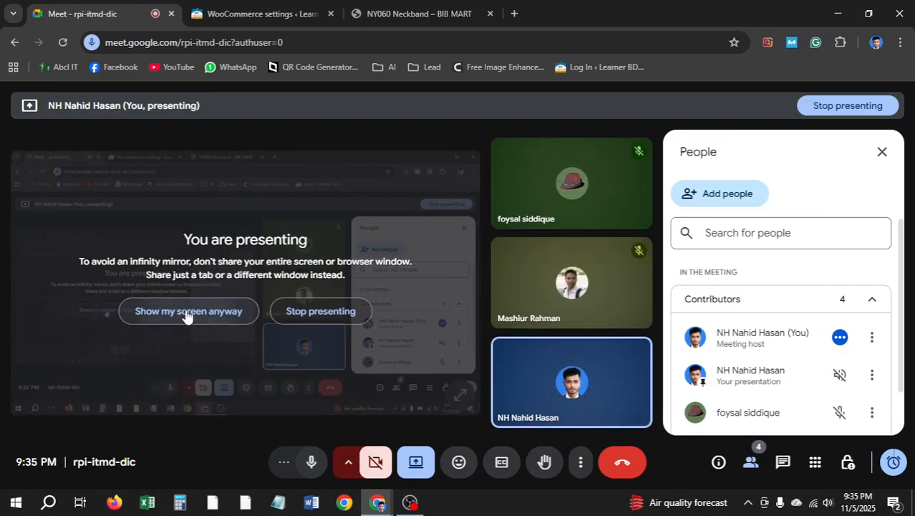
{"action": "left_click", "coordinate": [186, 313]}
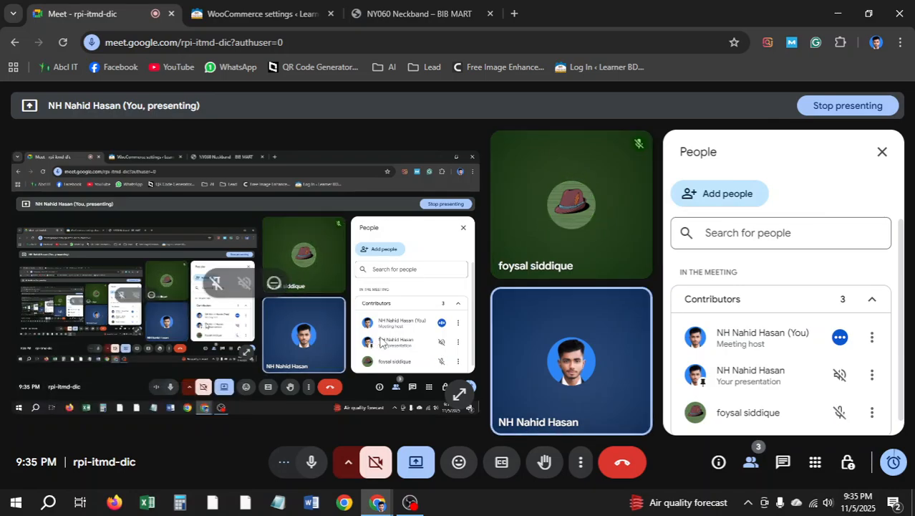
{"action": "left_click", "coordinate": [310, 463]}
{"action": "left_click", "coordinate": [310, 463]}
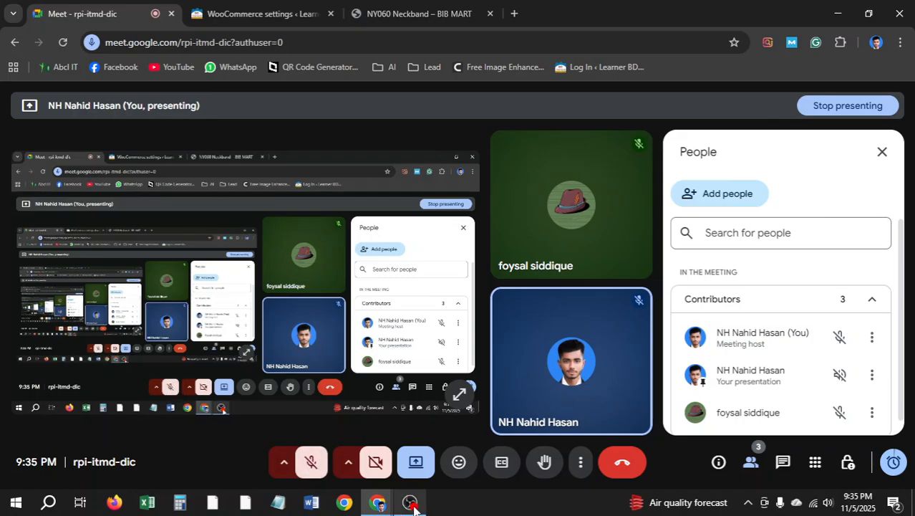
{"action": "left_click", "coordinate": [257, 14]}
Scroll through the Regrsi RE-NY060 Neckband product page, then return to the WooCommerce settings tab
{"action": "left_click", "coordinate": [391, 15]}
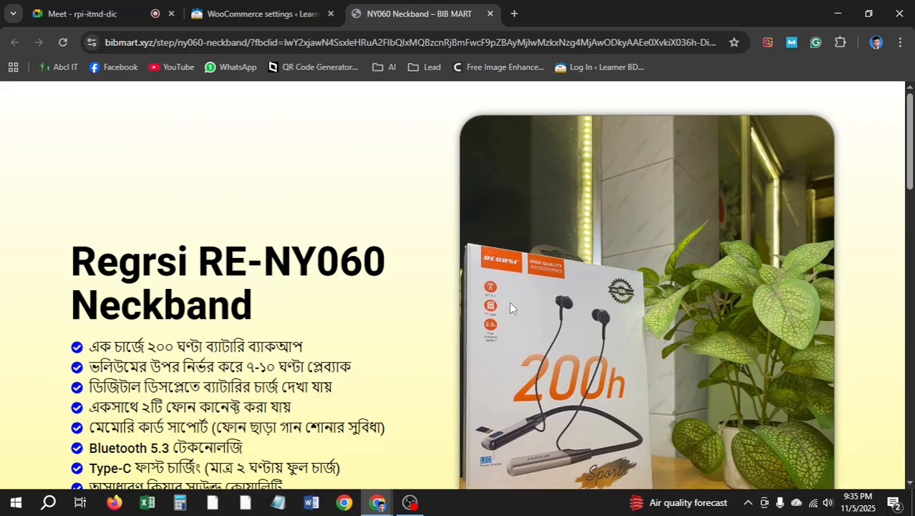
{"action": "scroll", "coordinate": [293, 318], "scroll_direction": "down", "scroll_amount": 4}
{"action": "scroll", "coordinate": [403, 316], "scroll_direction": "up", "scroll_amount": 4}
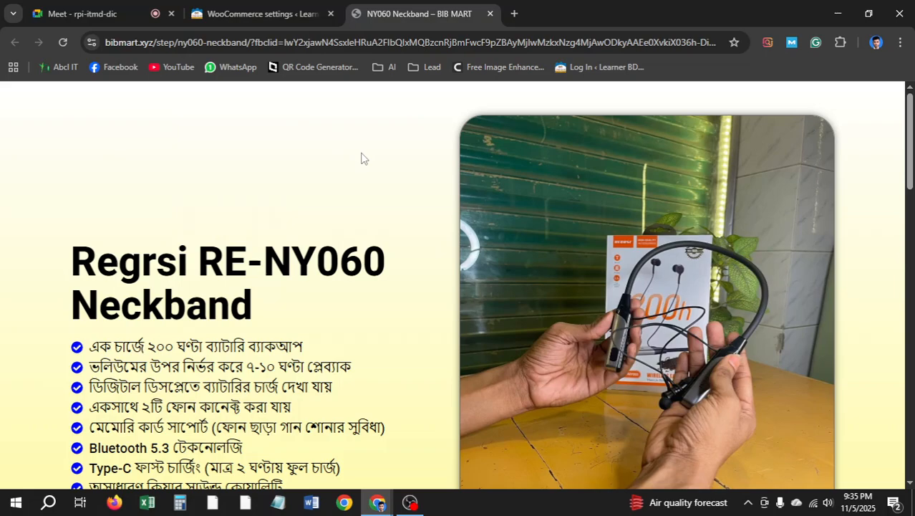
{"action": "scroll", "coordinate": [362, 158], "scroll_direction": "down", "scroll_amount": 6}
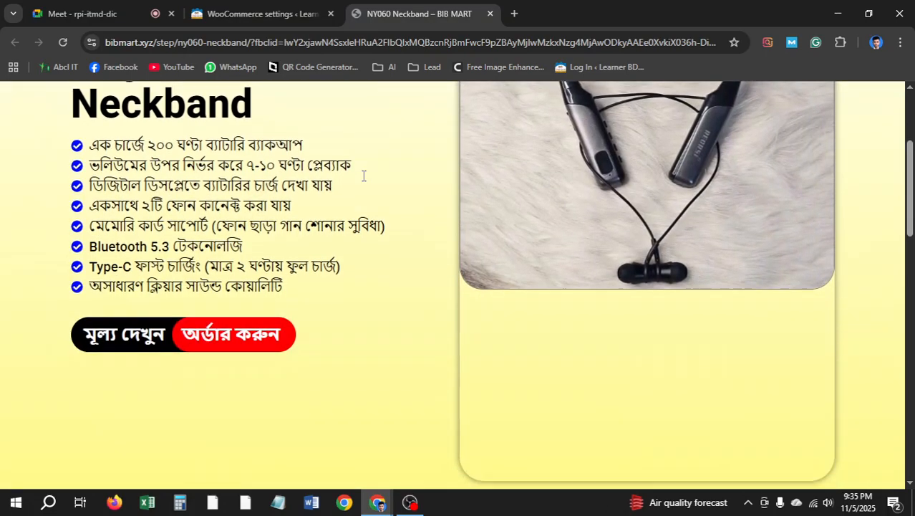
{"action": "scroll", "coordinate": [374, 179], "scroll_direction": "up", "scroll_amount": 6}
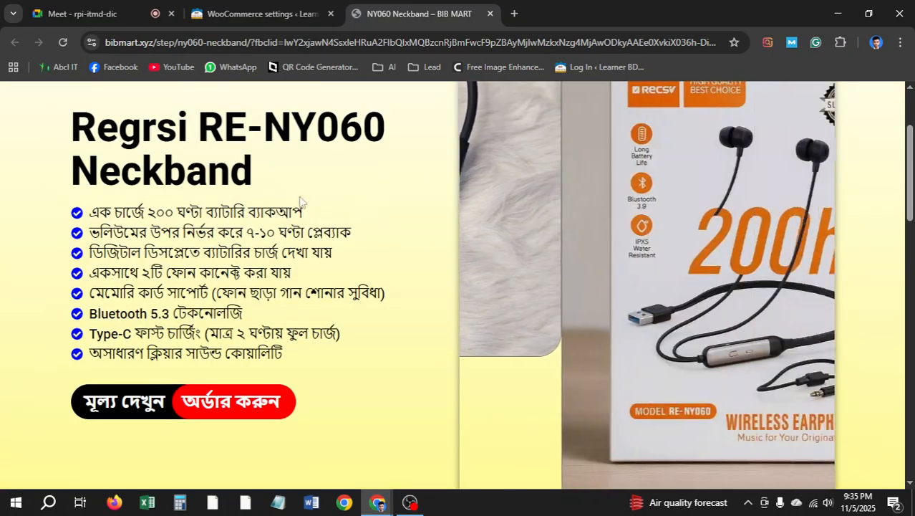
{"action": "scroll", "coordinate": [334, 240], "scroll_direction": "up", "scroll_amount": 2}
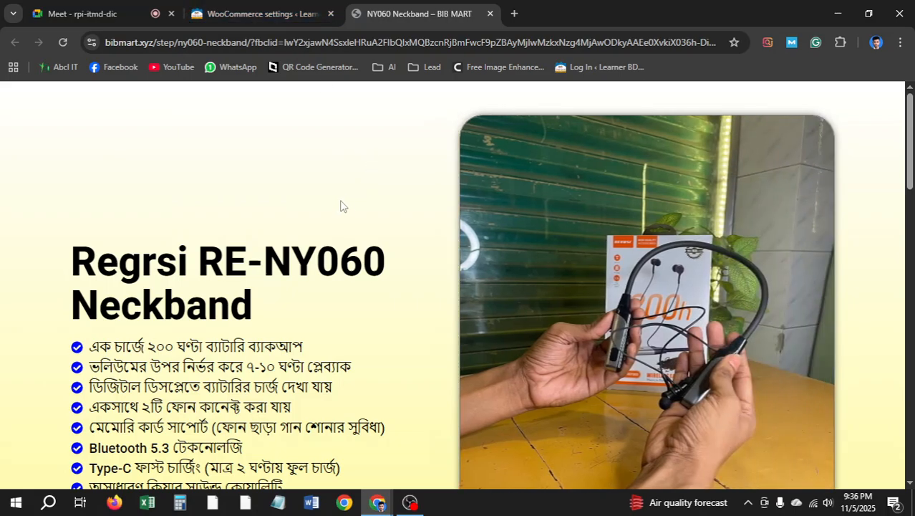
{"action": "key", "text": "ctrl+shift+Tab"}
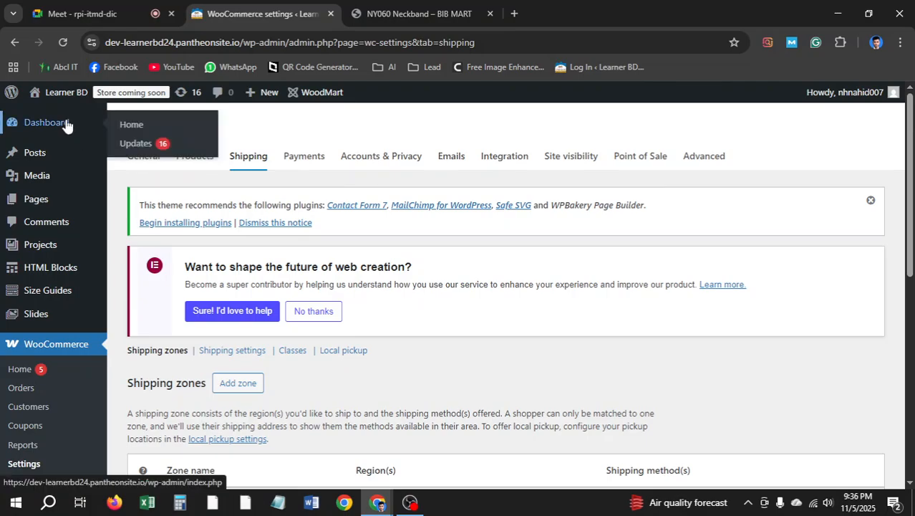
Go from the Dashboard to Plugins > Add New Plugin and focus the Search Plugins field
{"action": "left_click", "coordinate": [63, 123]}
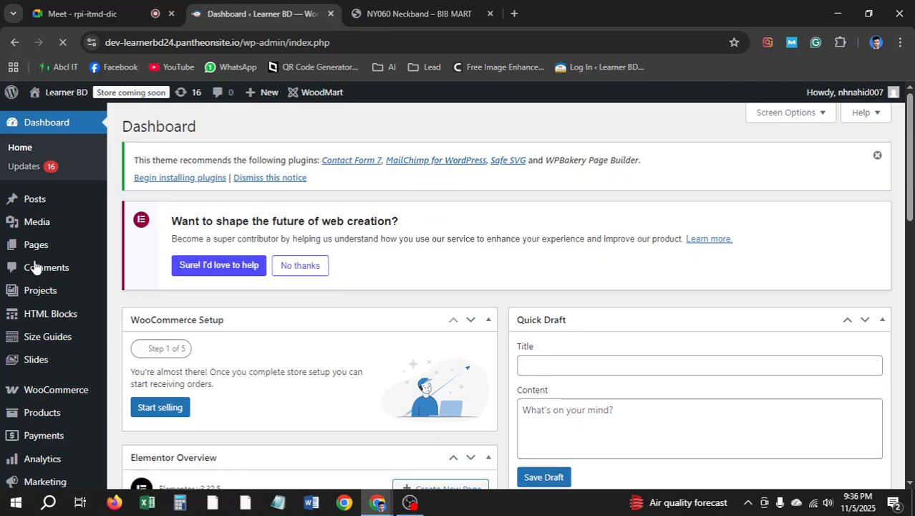
{"action": "mouse_move", "coordinate": [255, 95]}
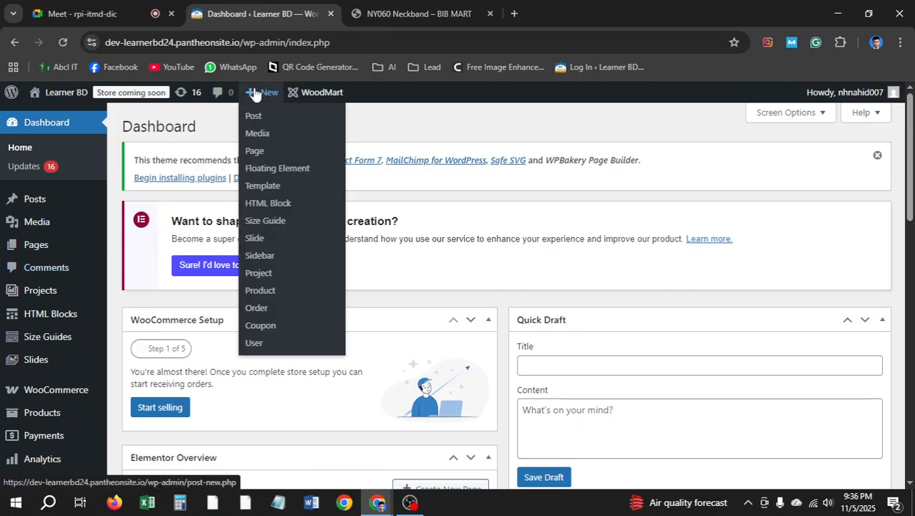
{"action": "scroll", "coordinate": [45, 244], "scroll_direction": "down", "scroll_amount": 4}
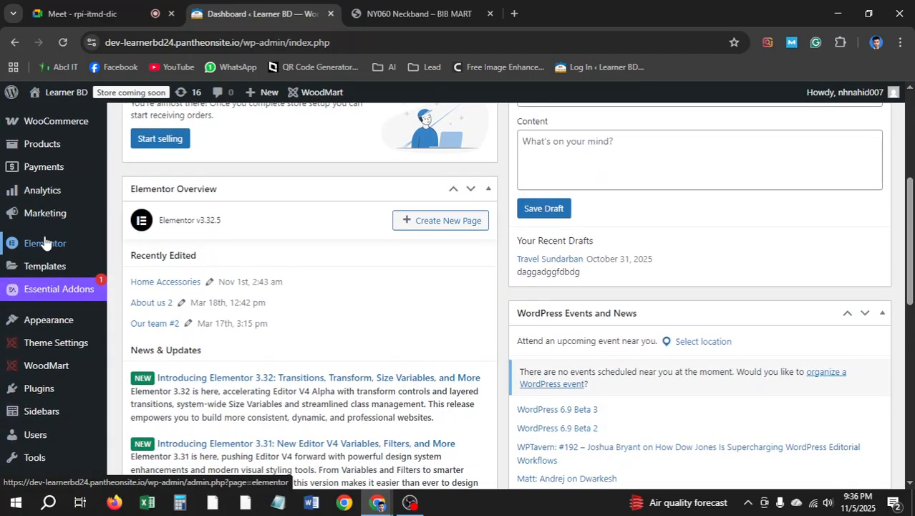
{"action": "mouse_move", "coordinate": [45, 246]}
{"action": "scroll", "coordinate": [44, 245], "scroll_direction": "down", "scroll_amount": 1}
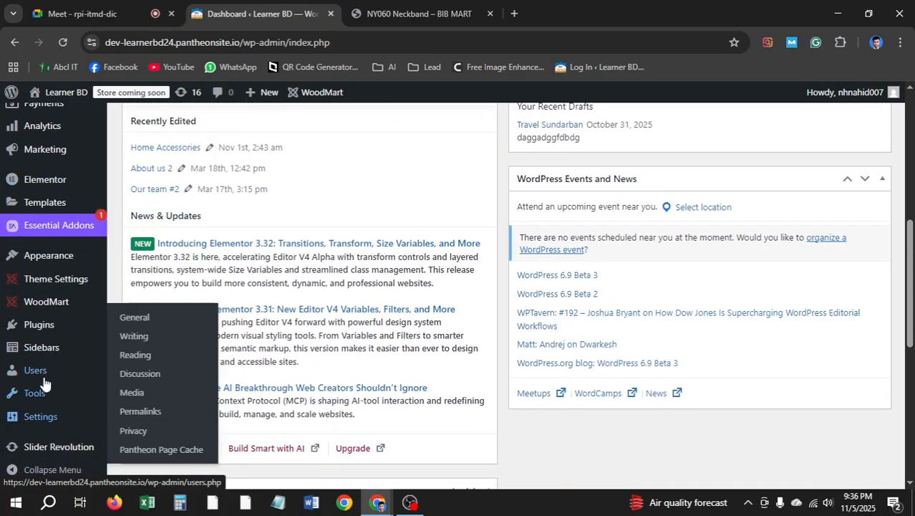
{"action": "left_click", "coordinate": [46, 332]}
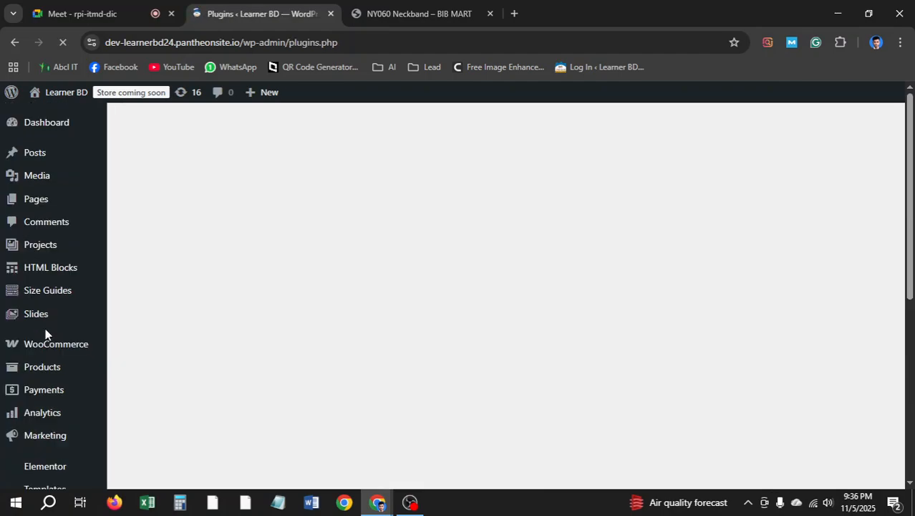
{"action": "left_click", "coordinate": [191, 184]}
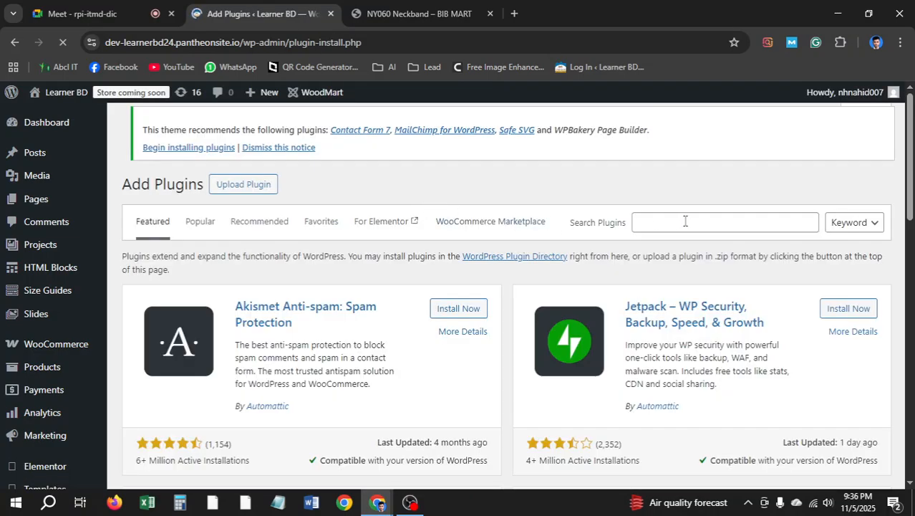
{"action": "left_click", "coordinate": [685, 221]}
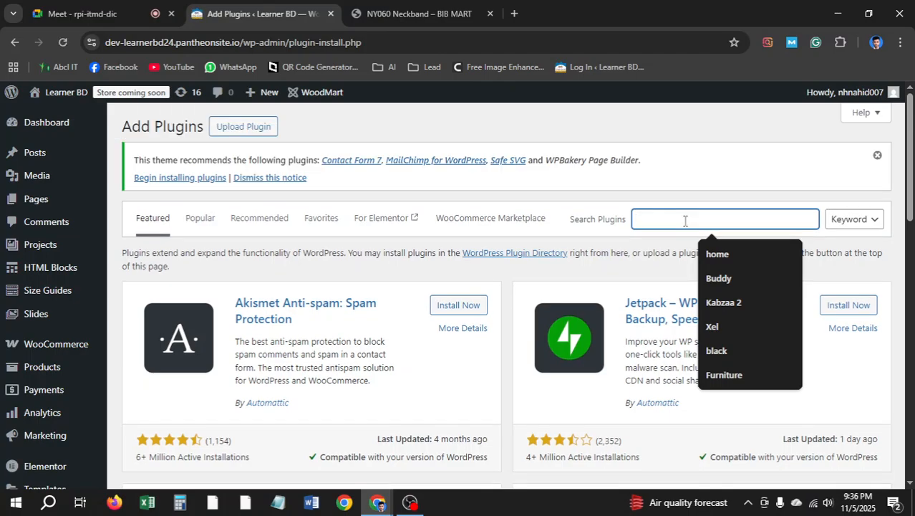
Search plugins for 'cart', then install and activate CartFlows – Checkout & Funnel Builder
{"action": "type", "text": "cartflow"}
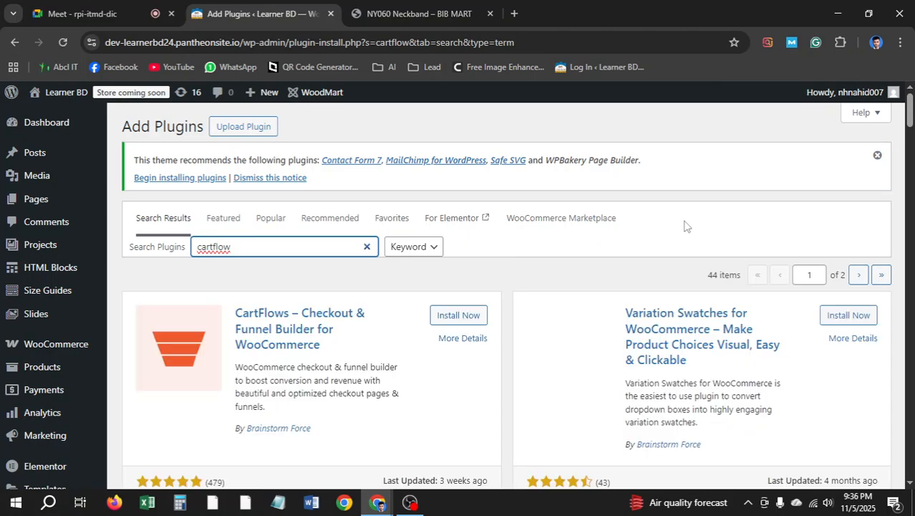
{"action": "left_click", "coordinate": [457, 317]}
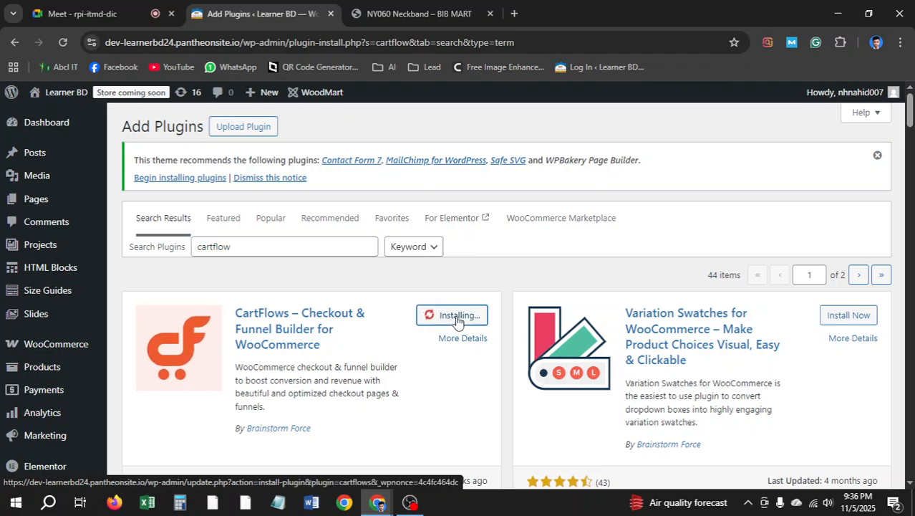
{"action": "left_click", "coordinate": [107, 13]}
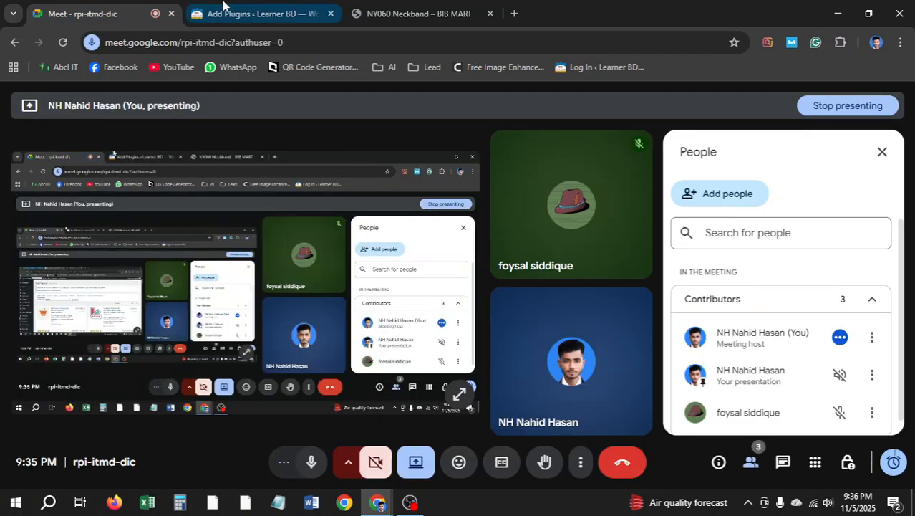
{"action": "left_click", "coordinate": [230, 7]}
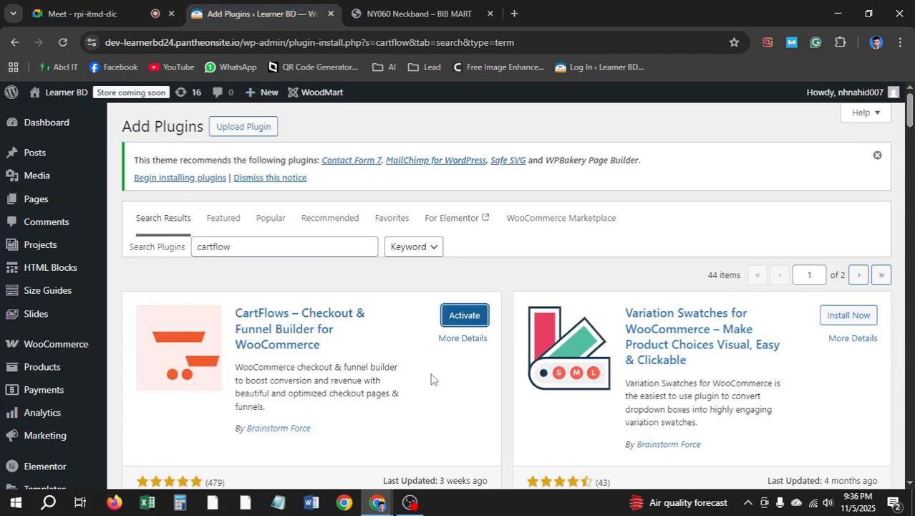
{"action": "left_click", "coordinate": [455, 324]}
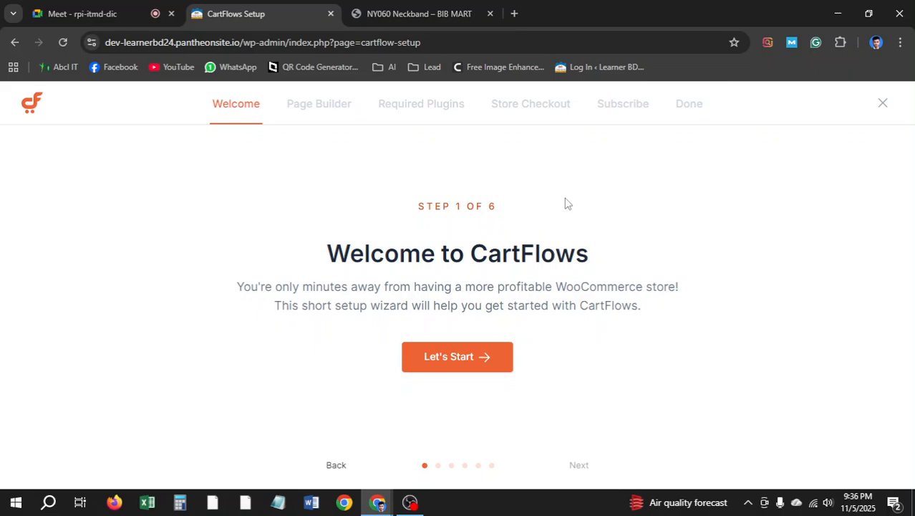
Start the CartFlows setup wizard and save Elementor as the page builder
{"action": "left_click", "coordinate": [471, 372]}
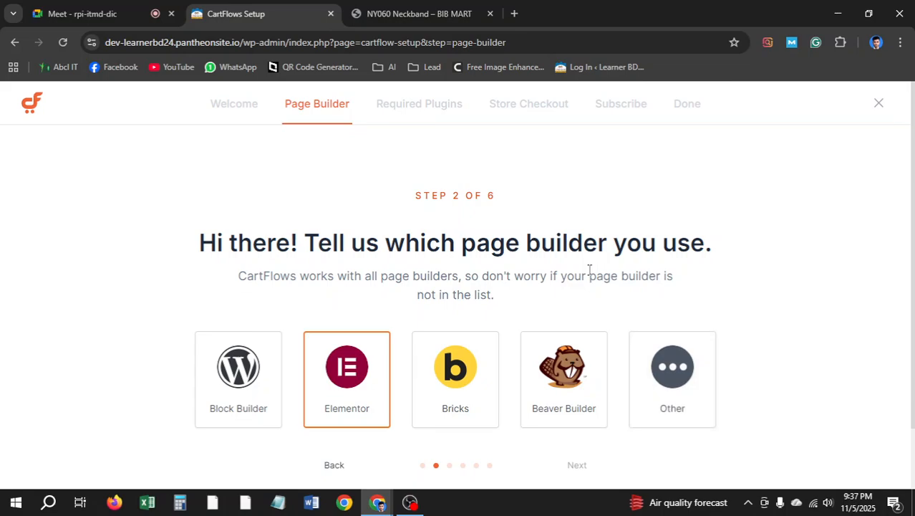
{"action": "scroll", "coordinate": [524, 272], "scroll_direction": "down", "scroll_amount": 1}
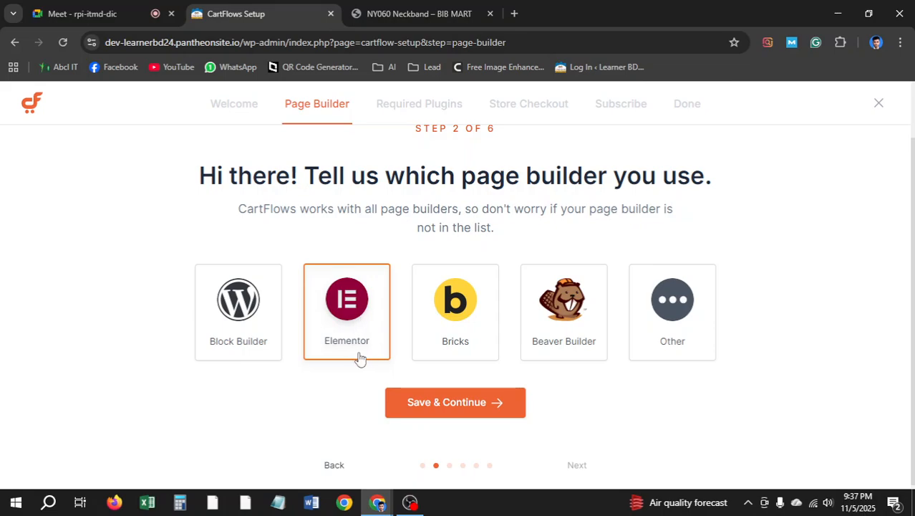
{"action": "left_click", "coordinate": [448, 408]}
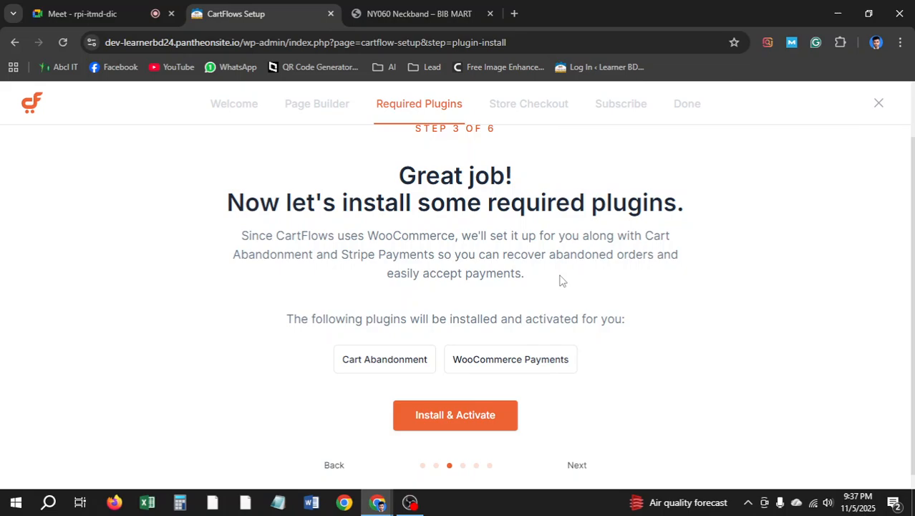
{"action": "scroll", "coordinate": [462, 343], "scroll_direction": "down", "scroll_amount": 1}
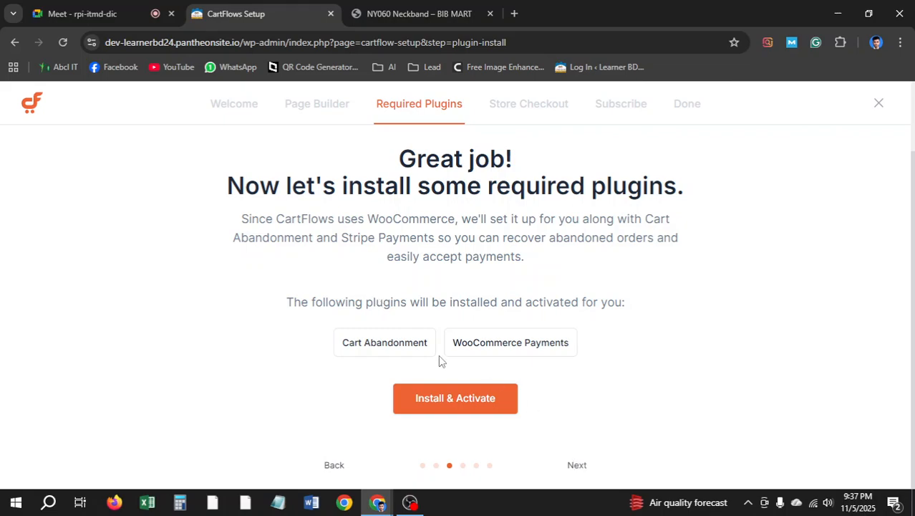
{"action": "left_click", "coordinate": [82, 13]}
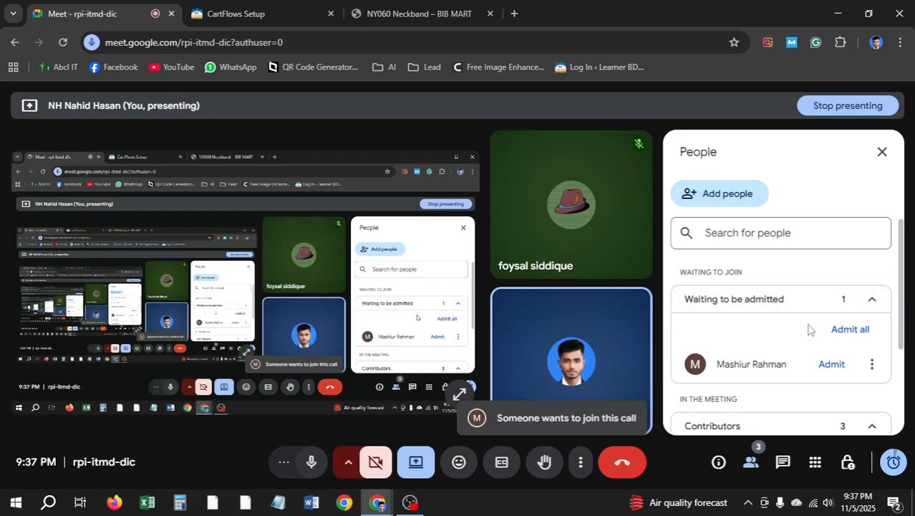
Admit the waiting participant to the meeting, bringing contributors to four
{"action": "left_click", "coordinate": [832, 365]}
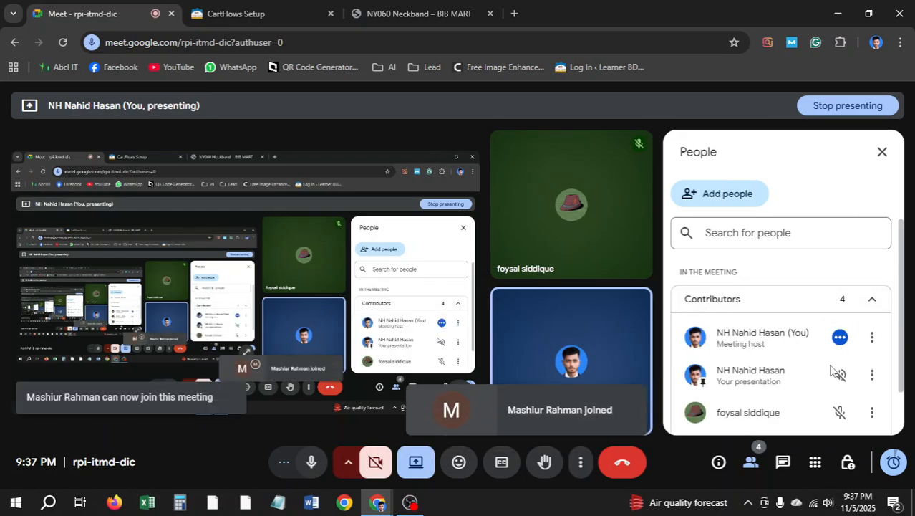
{"action": "left_click", "coordinate": [272, 10]}
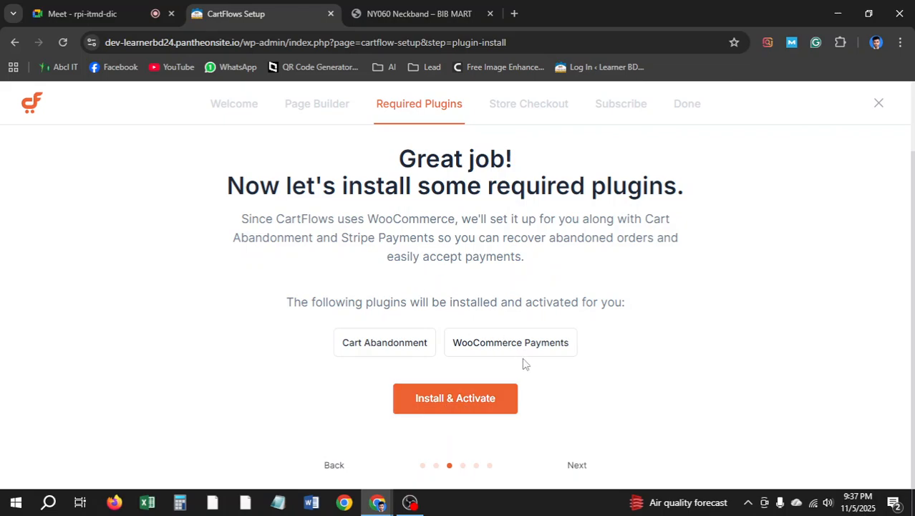
Advance to the store checkout step and compare it with the live neckband product page
{"action": "left_click", "coordinate": [576, 467]}
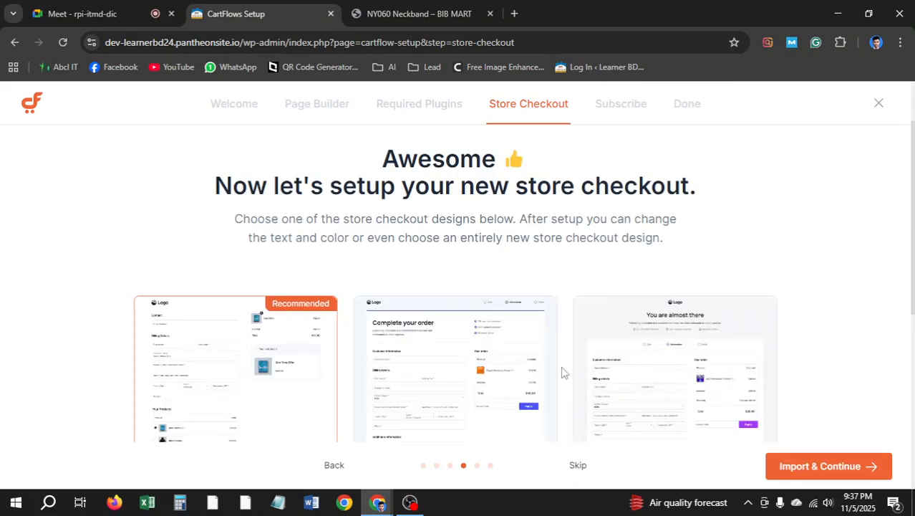
{"action": "scroll", "coordinate": [446, 313], "scroll_direction": "down", "scroll_amount": 2}
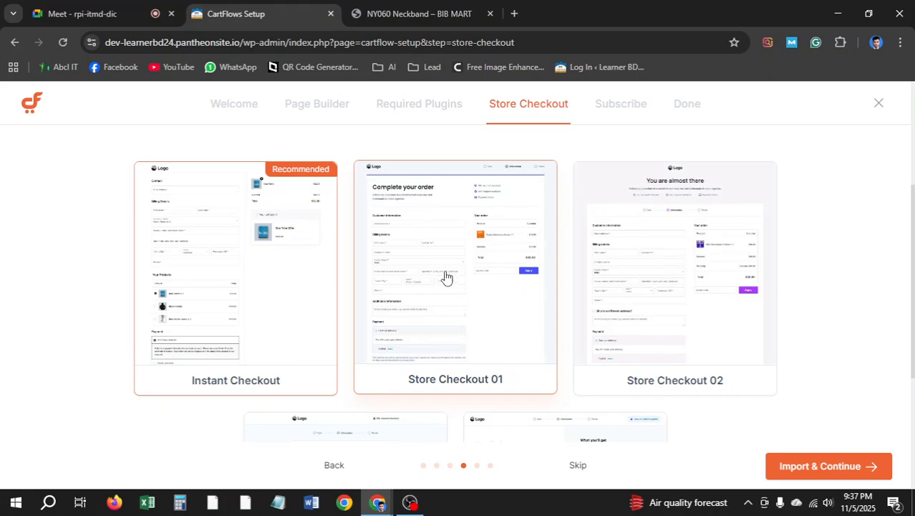
{"action": "scroll", "coordinate": [450, 333], "scroll_direction": "up", "scroll_amount": 2}
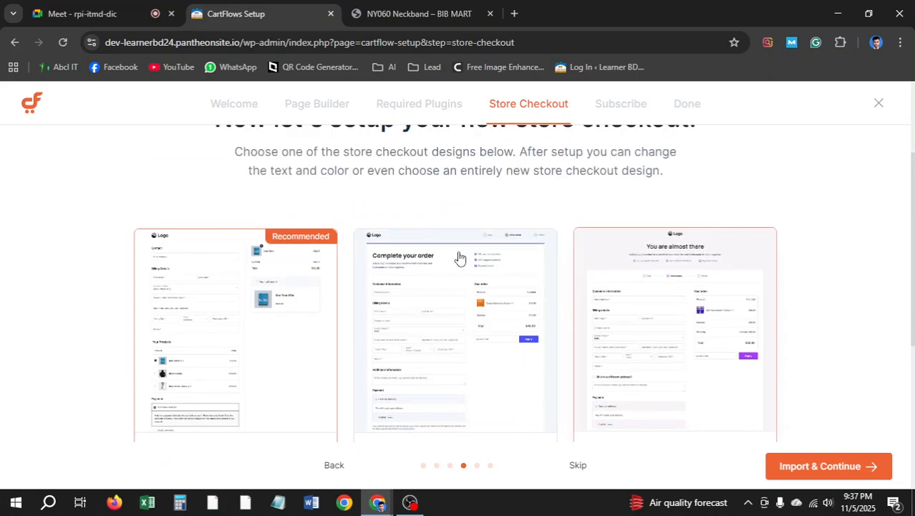
{"action": "left_click", "coordinate": [421, 6]}
{"action": "scroll", "coordinate": [278, 318], "scroll_direction": "down", "scroll_amount": 15}
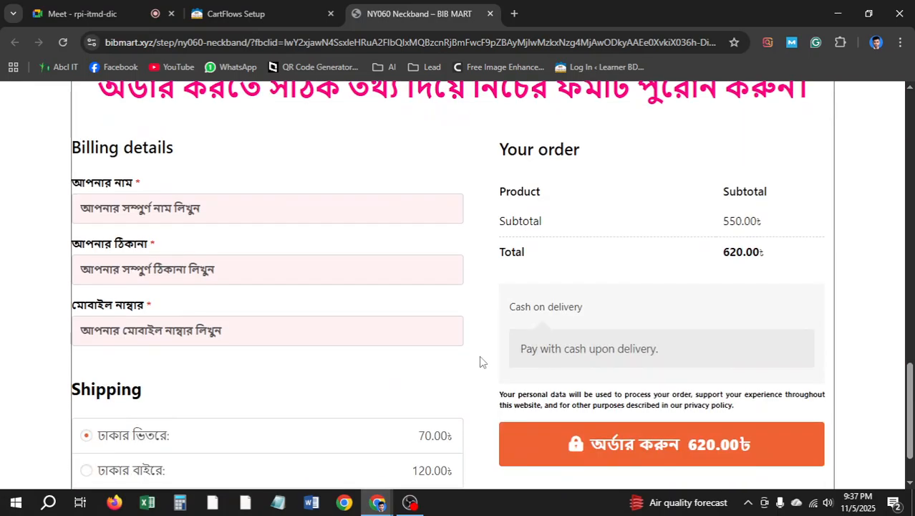
{"action": "scroll", "coordinate": [278, 318], "scroll_direction": "up", "scroll_amount": 4}
{"action": "left_click", "coordinate": [258, 14]}
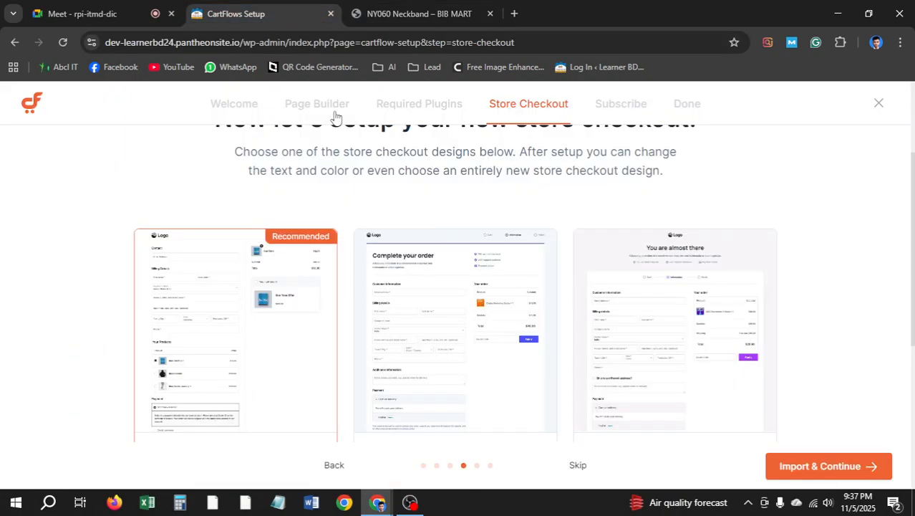
Preview the Store Checkout 02 design and import it
{"action": "scroll", "coordinate": [433, 283], "scroll_direction": "down", "scroll_amount": 2}
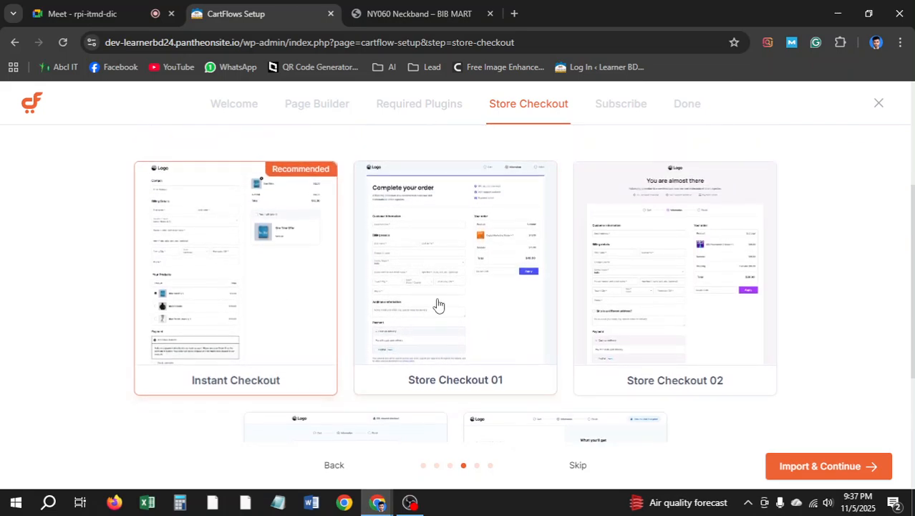
{"action": "scroll", "coordinate": [709, 322], "scroll_direction": "down", "scroll_amount": 2}
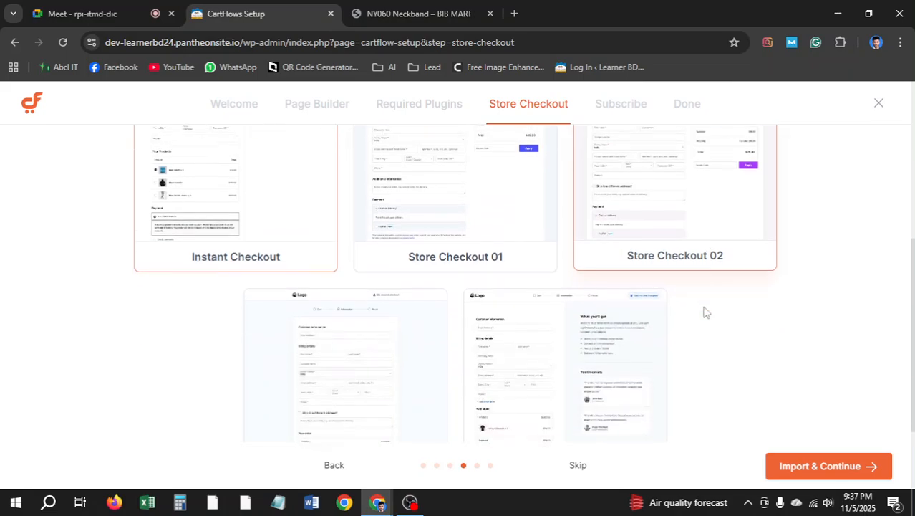
{"action": "left_click", "coordinate": [676, 187]}
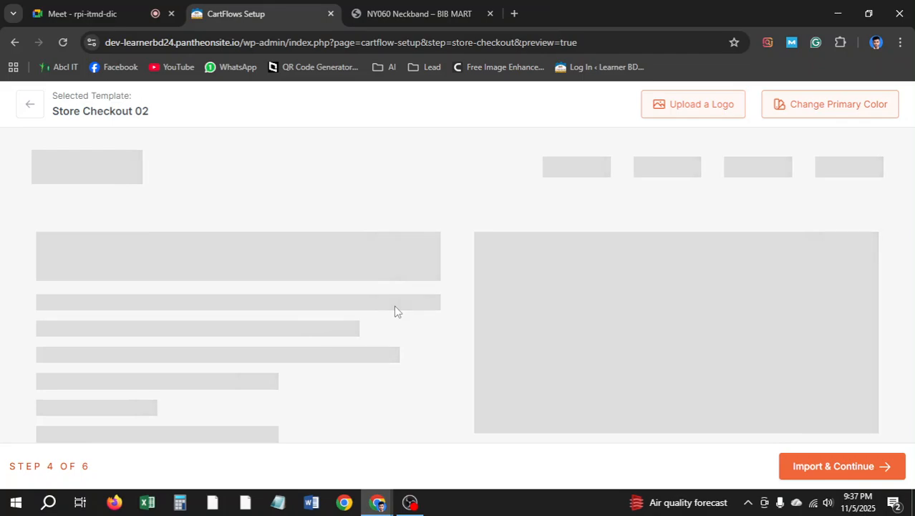
{"action": "scroll", "coordinate": [458, 299], "scroll_direction": "down", "scroll_amount": 3}
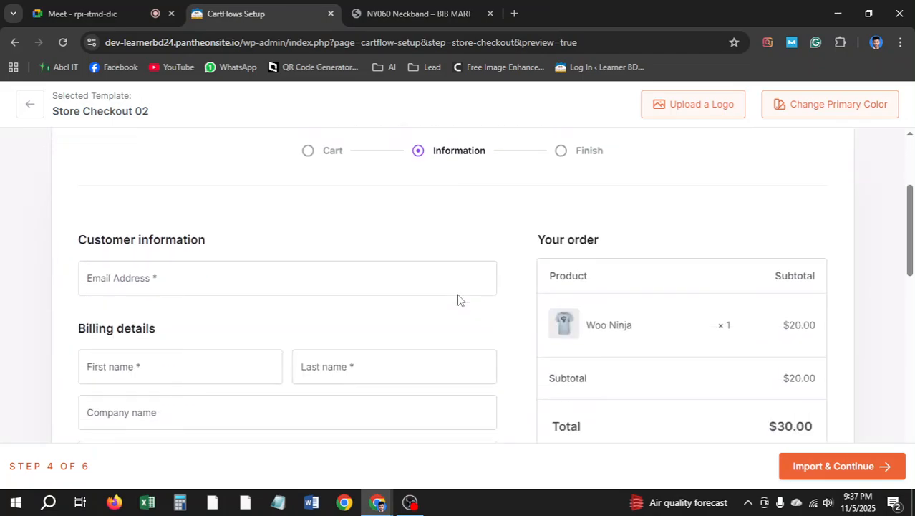
{"action": "scroll", "coordinate": [371, 298], "scroll_direction": "down", "scroll_amount": 2}
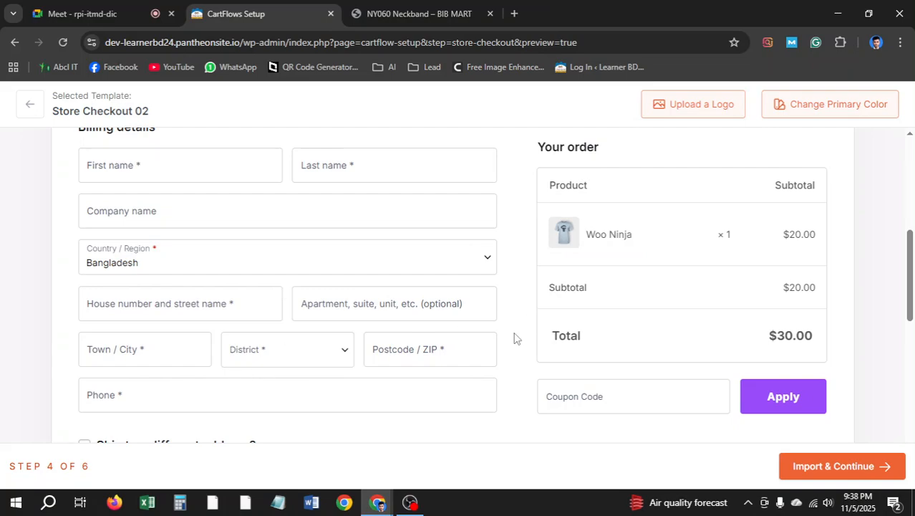
{"action": "scroll", "coordinate": [369, 291], "scroll_direction": "down", "scroll_amount": 1}
{"action": "scroll", "coordinate": [336, 297], "scroll_direction": "down", "scroll_amount": 5}
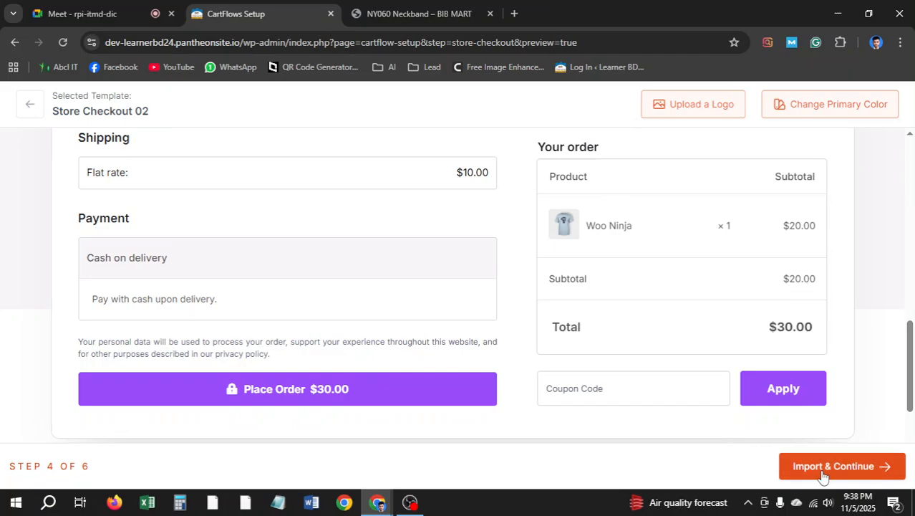
{"action": "left_click", "coordinate": [831, 473]}
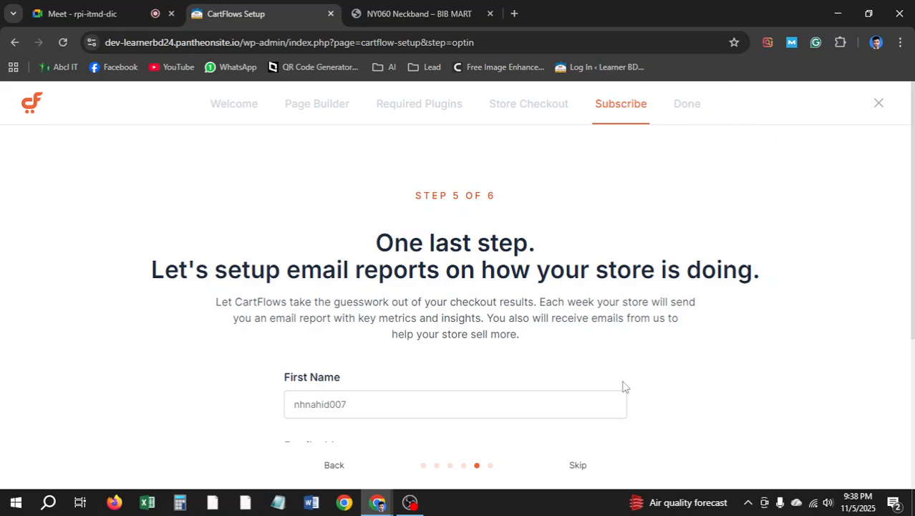
Skip the weekly email-reports subscription and finish the CartFlows store setup
{"action": "scroll", "coordinate": [623, 387], "scroll_direction": "down", "scroll_amount": 2}
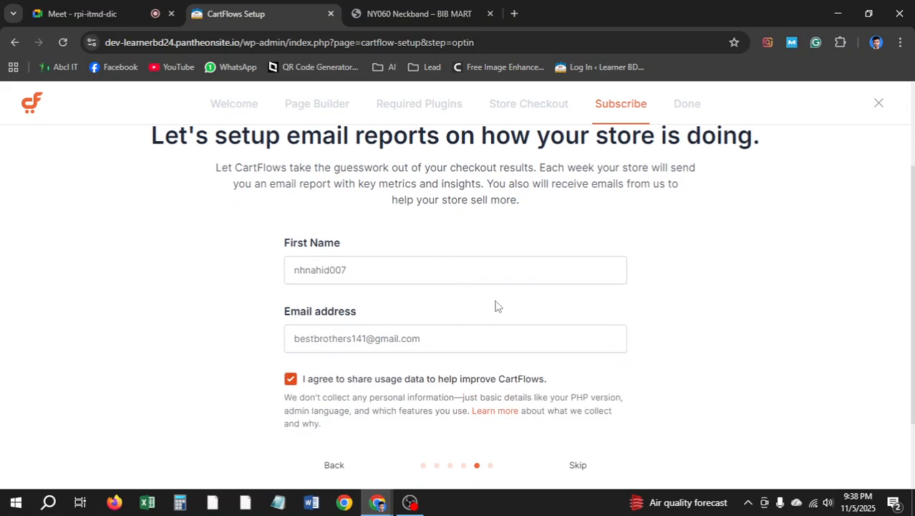
{"action": "scroll", "coordinate": [485, 306], "scroll_direction": "down", "scroll_amount": 2}
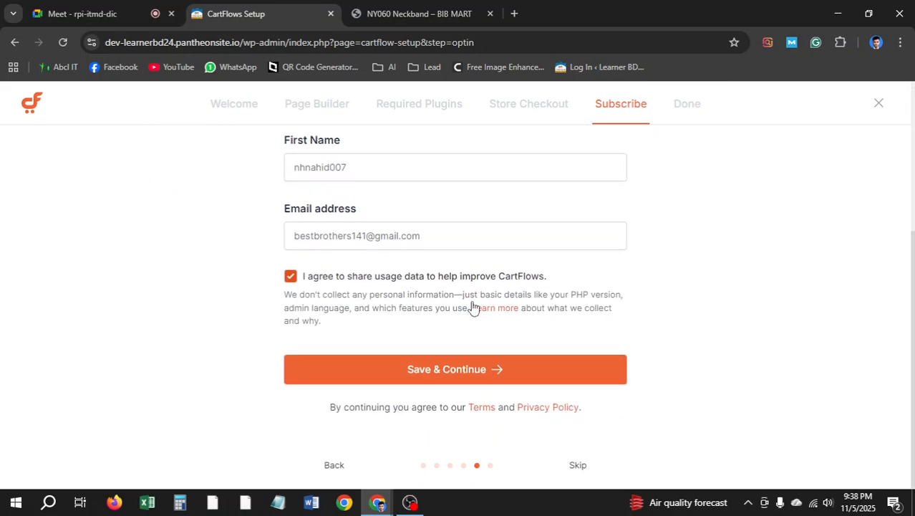
{"action": "left_click", "coordinate": [578, 466]}
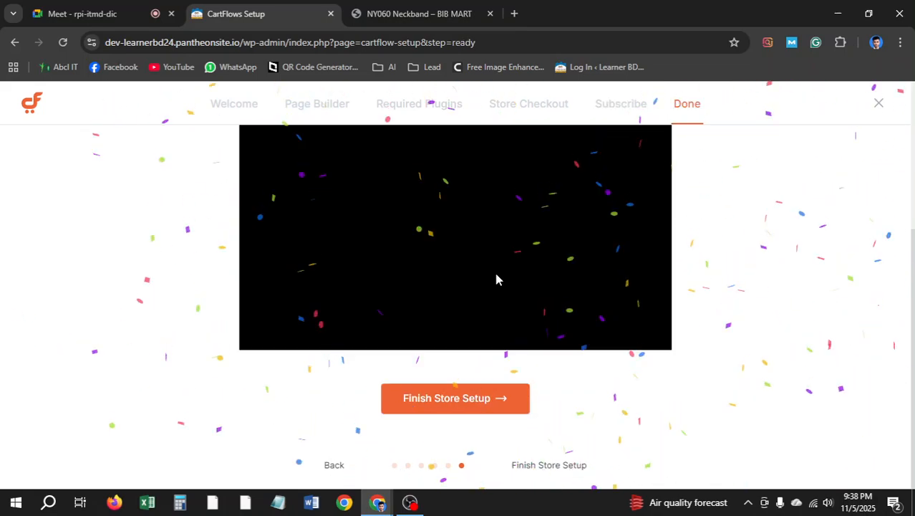
{"action": "left_click", "coordinate": [473, 409]}
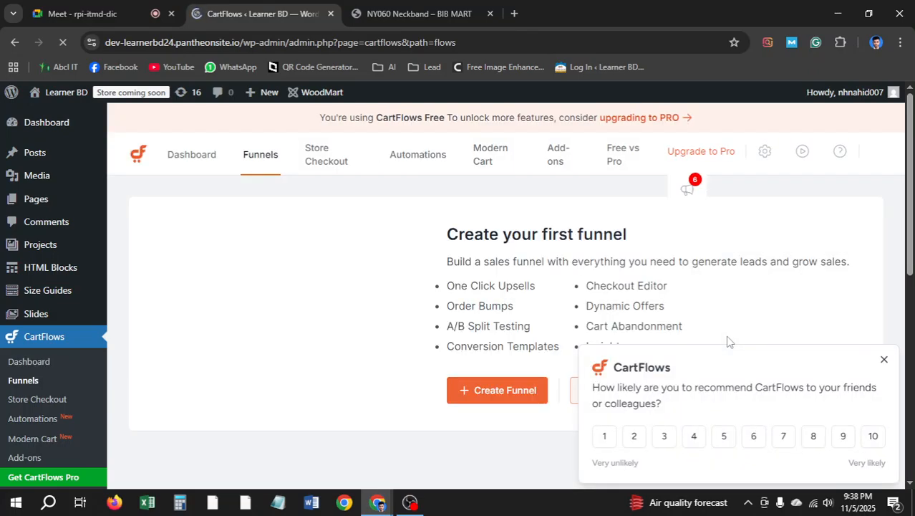
Dismiss the CartFlows recommendation survey popup
{"action": "left_click", "coordinate": [883, 359]}
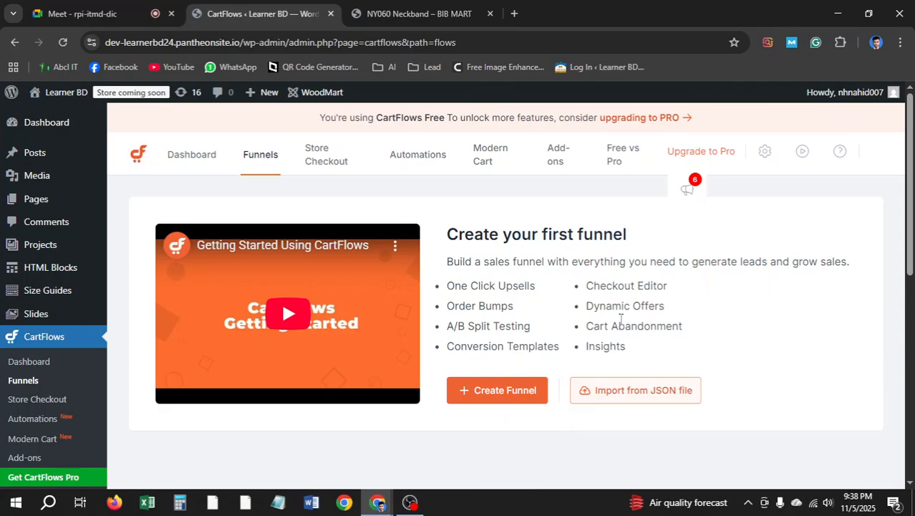
{"action": "scroll", "coordinate": [573, 318], "scroll_direction": "down", "scroll_amount": 3}
{"action": "scroll", "coordinate": [501, 322], "scroll_direction": "up", "scroll_amount": 3}
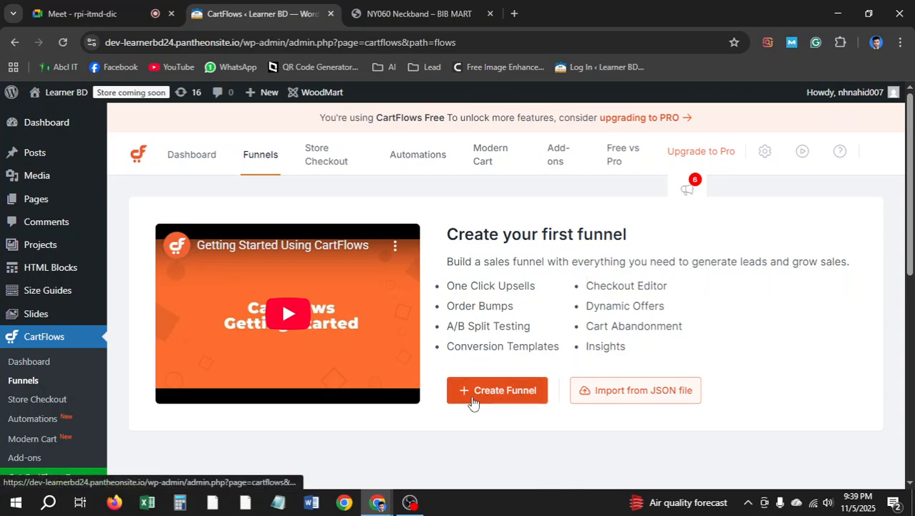
Browse the funnel template library and choose Start from scratch
{"action": "left_click", "coordinate": [489, 398]}
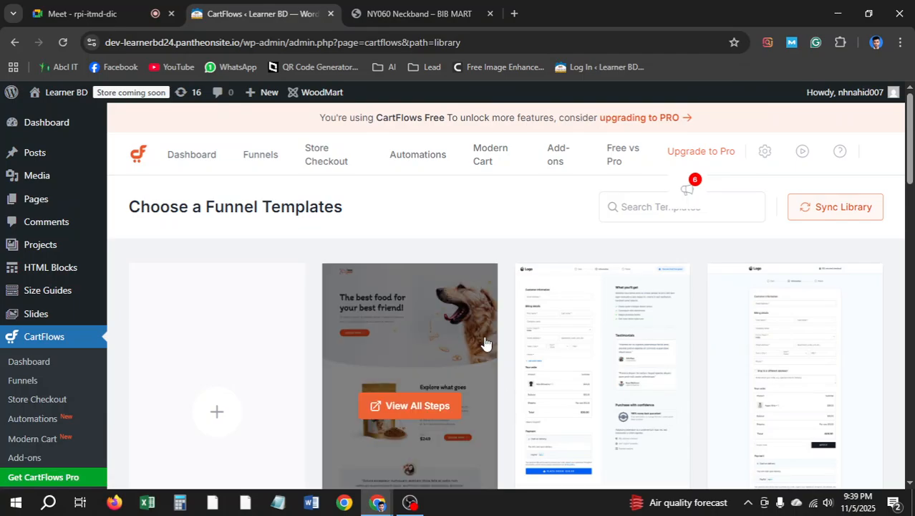
{"action": "scroll", "coordinate": [693, 316], "scroll_direction": "down", "scroll_amount": 4}
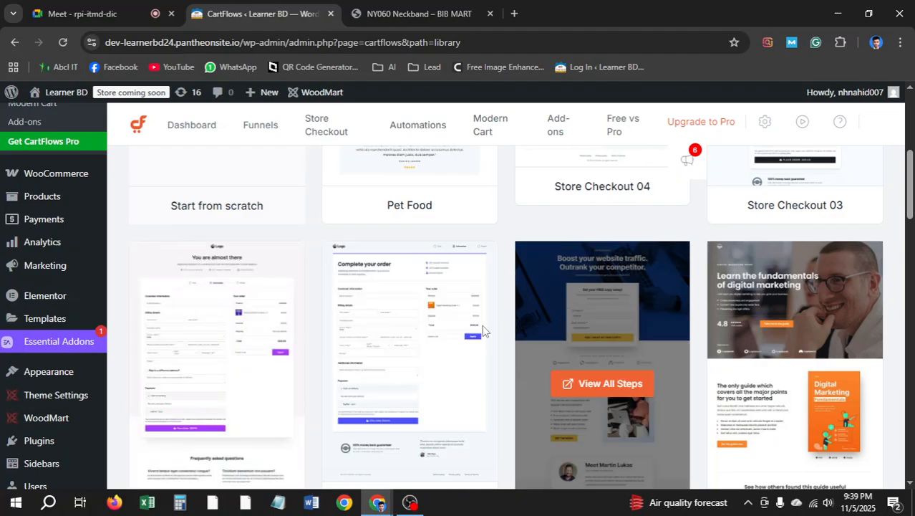
{"action": "scroll", "coordinate": [430, 326], "scroll_direction": "up", "scroll_amount": 3}
{"action": "scroll", "coordinate": [530, 317], "scroll_direction": "down", "scroll_amount": 5}
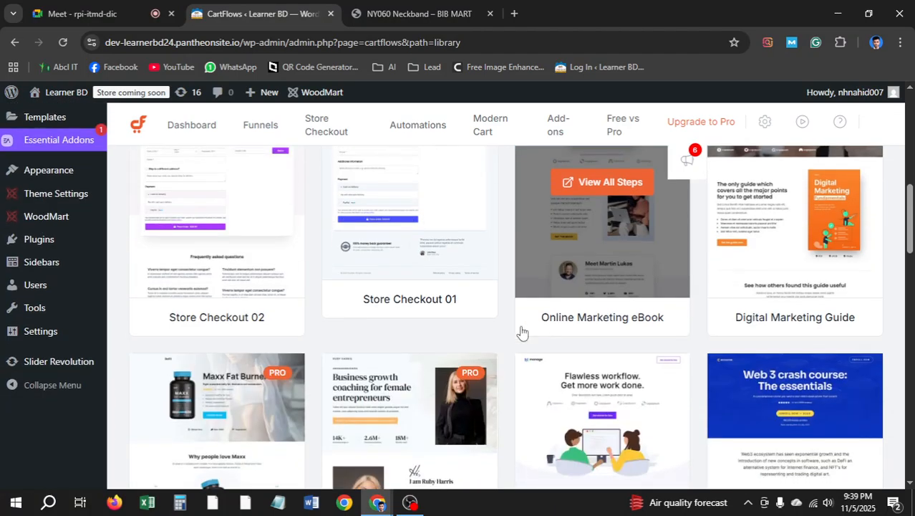
{"action": "scroll", "coordinate": [474, 307], "scroll_direction": "up", "scroll_amount": 2}
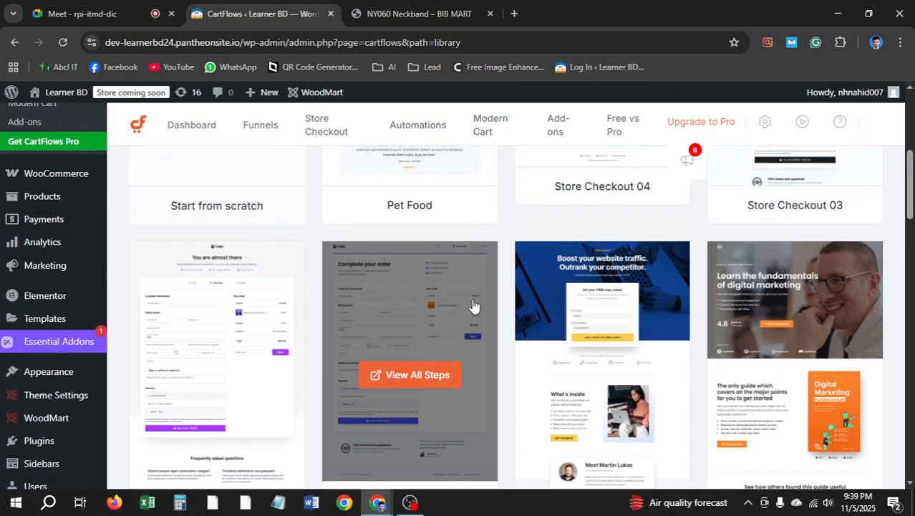
{"action": "scroll", "coordinate": [608, 304], "scroll_direction": "down", "scroll_amount": 1}
{"action": "scroll", "coordinate": [662, 302], "scroll_direction": "down", "scroll_amount": 1}
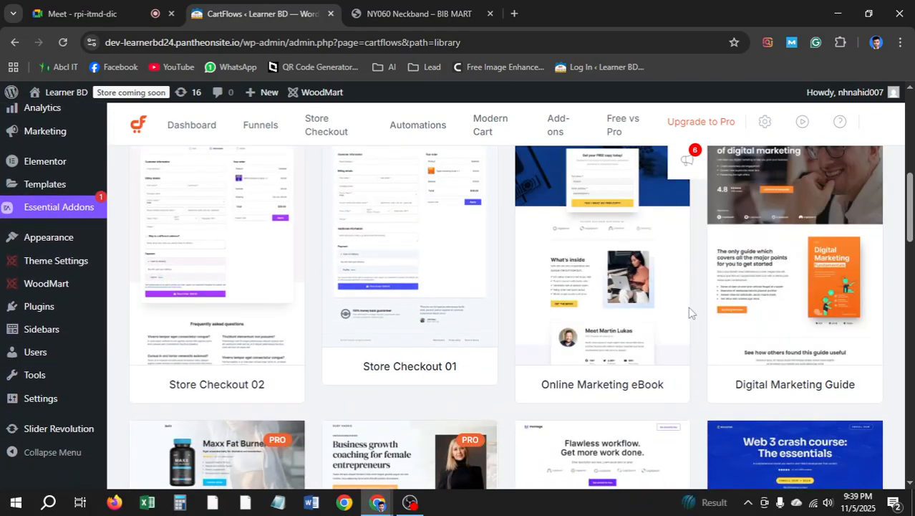
{"action": "scroll", "coordinate": [333, 351], "scroll_direction": "up", "scroll_amount": 4}
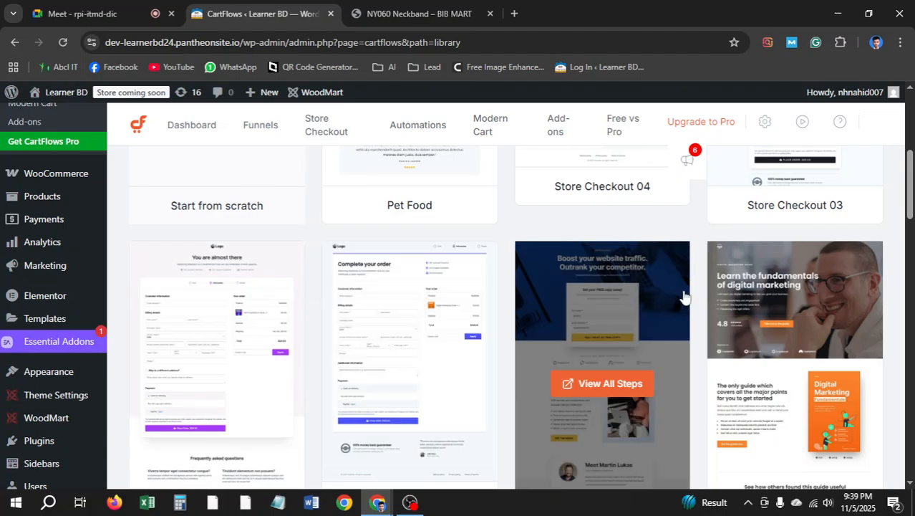
{"action": "scroll", "coordinate": [644, 295], "scroll_direction": "up", "scroll_amount": 1}
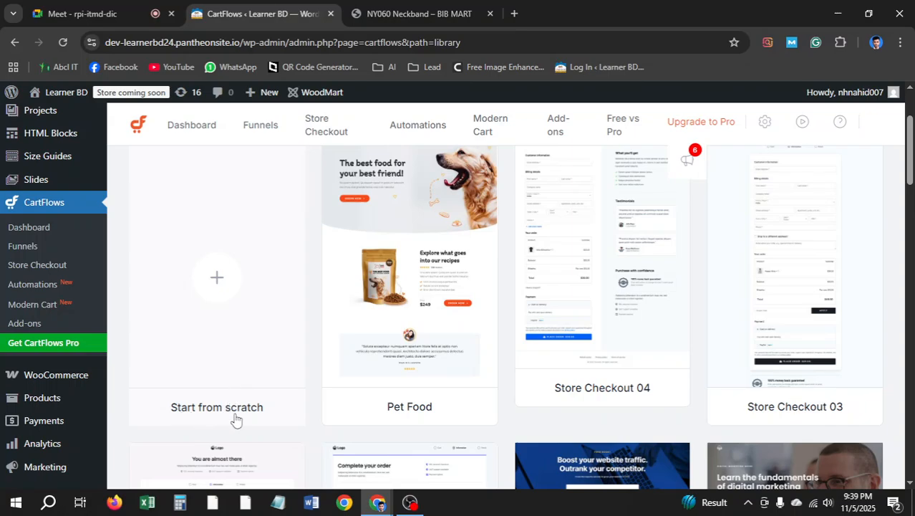
{"action": "left_click", "coordinate": [218, 276]}
Name the new funnel 'Landing Page 1' and open it for design
{"action": "left_click", "coordinate": [424, 287]}
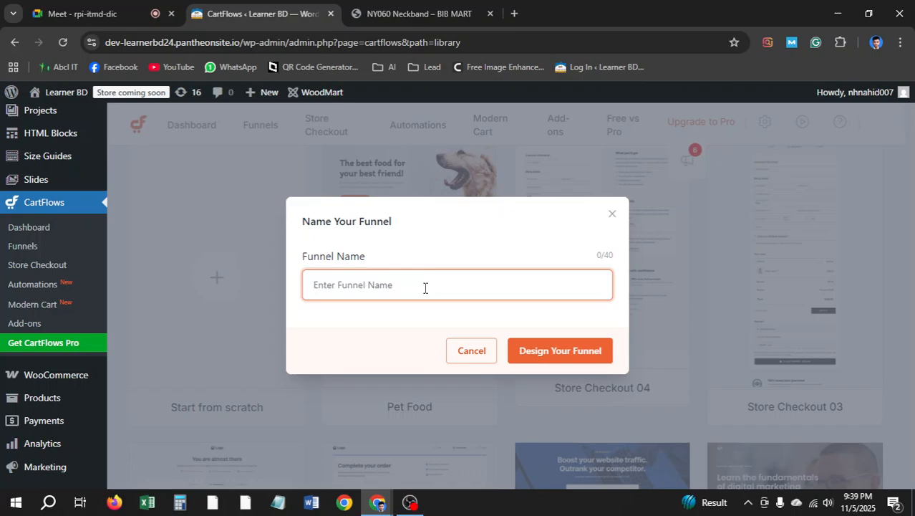
{"action": "type", "text": "Landing"}
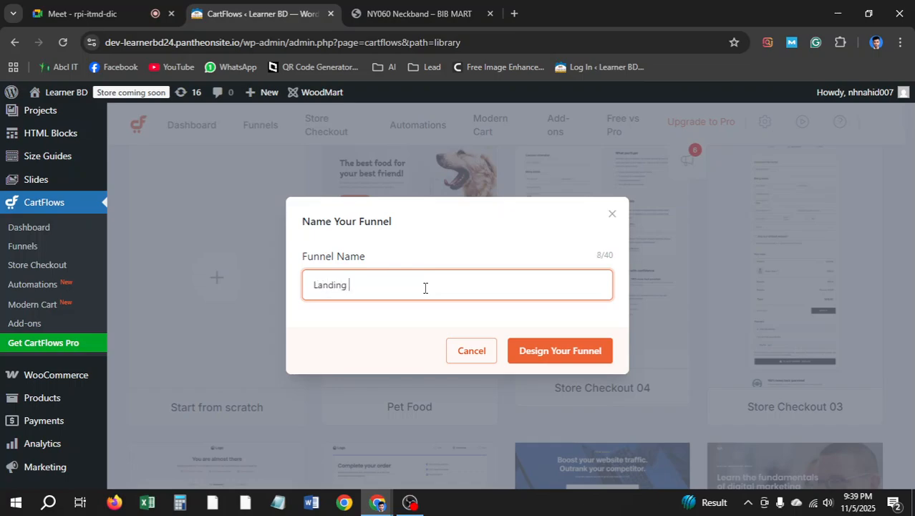
{"action": "type", "text": " Page 1"}
{"action": "left_click", "coordinate": [599, 354]}
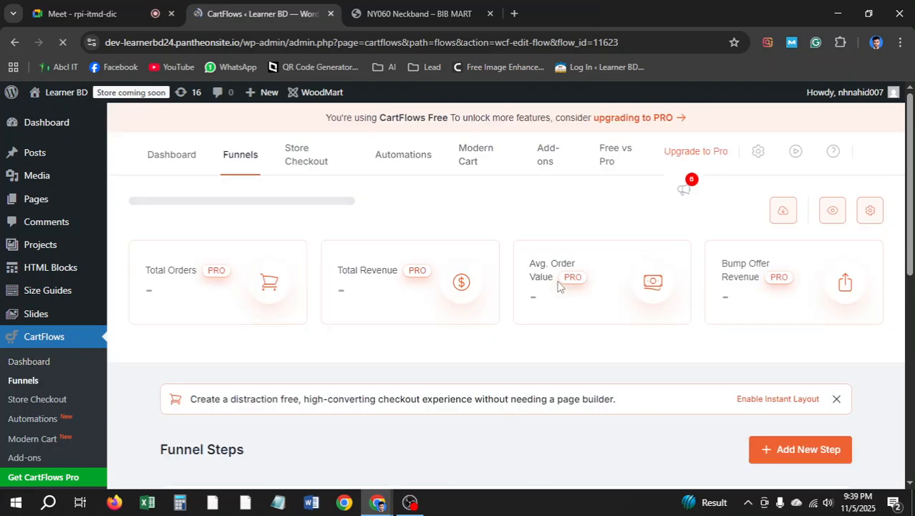
Review the funnel's Sales Landing, Checkout and Thank You steps, previewing the blank Sales Landing page
{"action": "scroll", "coordinate": [414, 281], "scroll_direction": "down", "scroll_amount": 4}
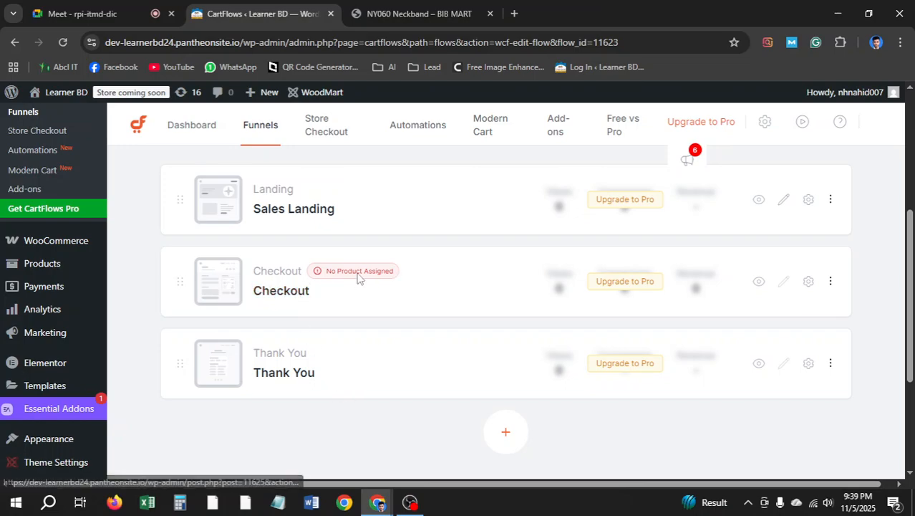
{"action": "scroll", "coordinate": [608, 282], "scroll_direction": "up", "scroll_amount": 2}
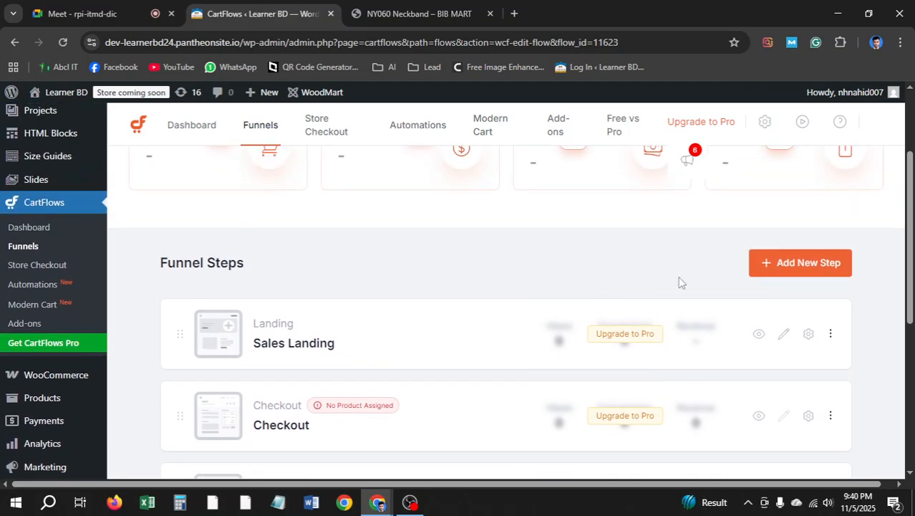
{"action": "scroll", "coordinate": [565, 301], "scroll_direction": "up", "scroll_amount": 2}
{"action": "scroll", "coordinate": [583, 308], "scroll_direction": "down", "scroll_amount": 4}
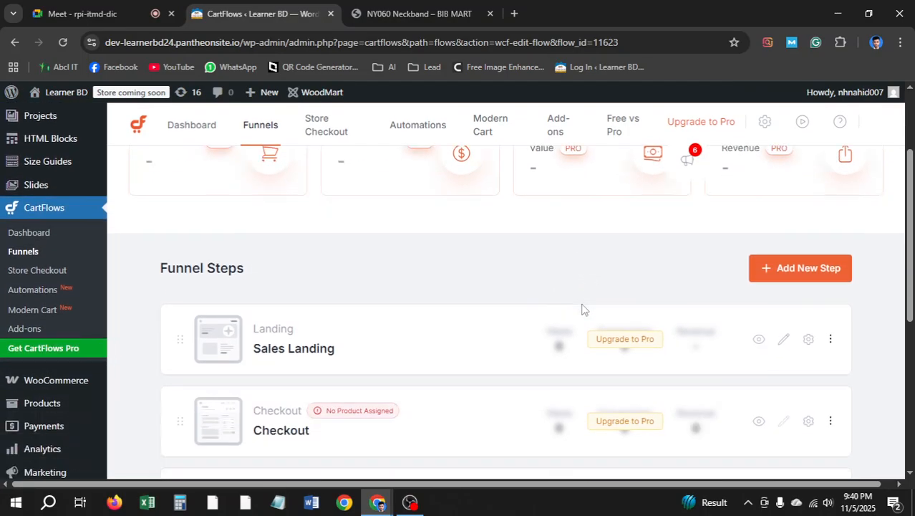
{"action": "scroll", "coordinate": [687, 291], "scroll_direction": "up", "scroll_amount": 2}
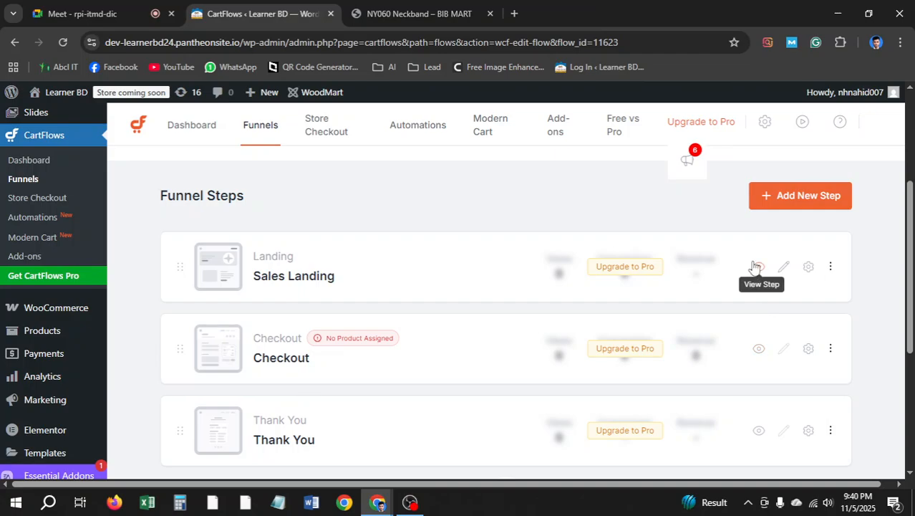
{"action": "left_click", "coordinate": [757, 267]}
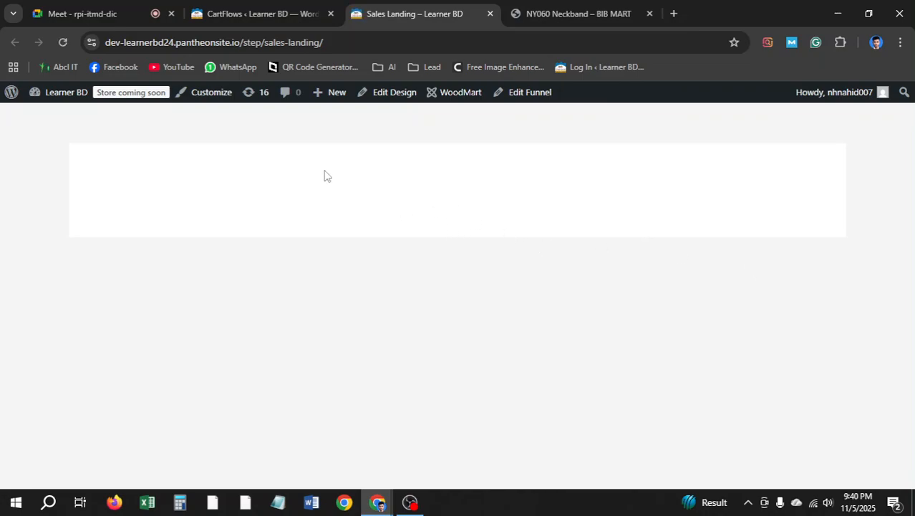
{"action": "left_click", "coordinate": [490, 13]}
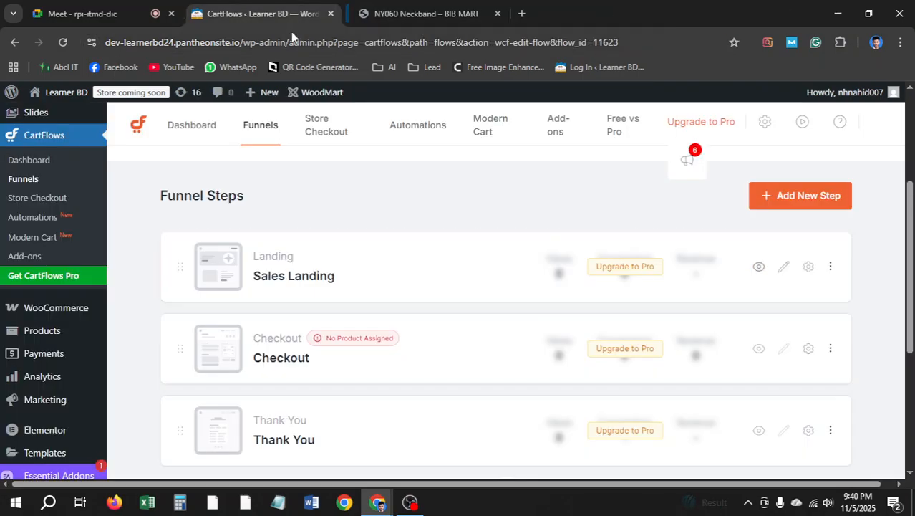
{"action": "scroll", "coordinate": [351, 217], "scroll_direction": "down", "scroll_amount": 2}
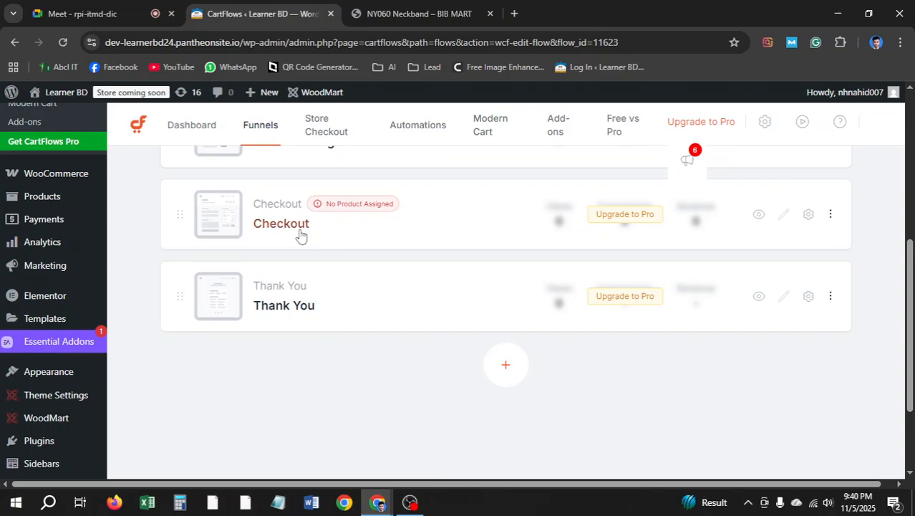
Copy the product title 'Regrsi RE-NY060 Neckband' from the BIB MART page
{"action": "left_click", "coordinate": [387, 13]}
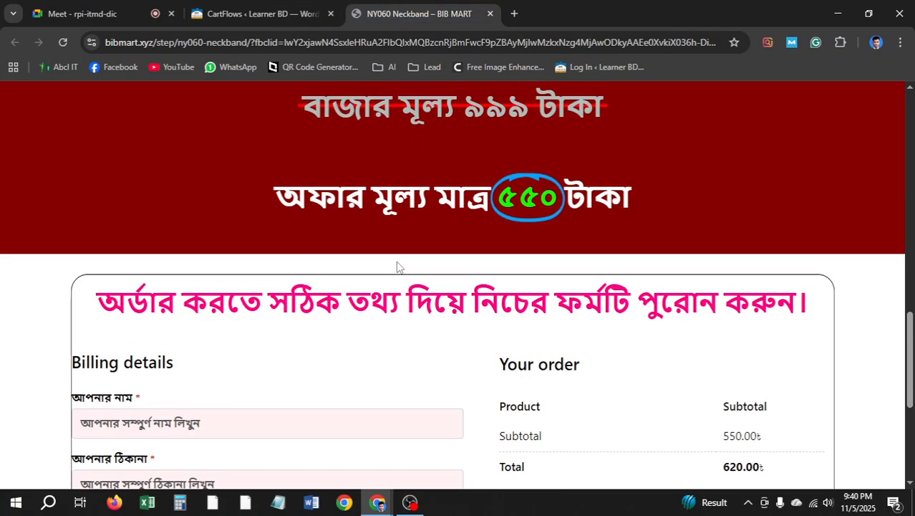
{"action": "scroll", "coordinate": [398, 266], "scroll_direction": "up", "scroll_amount": 10}
{"action": "scroll", "coordinate": [539, 328], "scroll_direction": "up", "scroll_amount": 1}
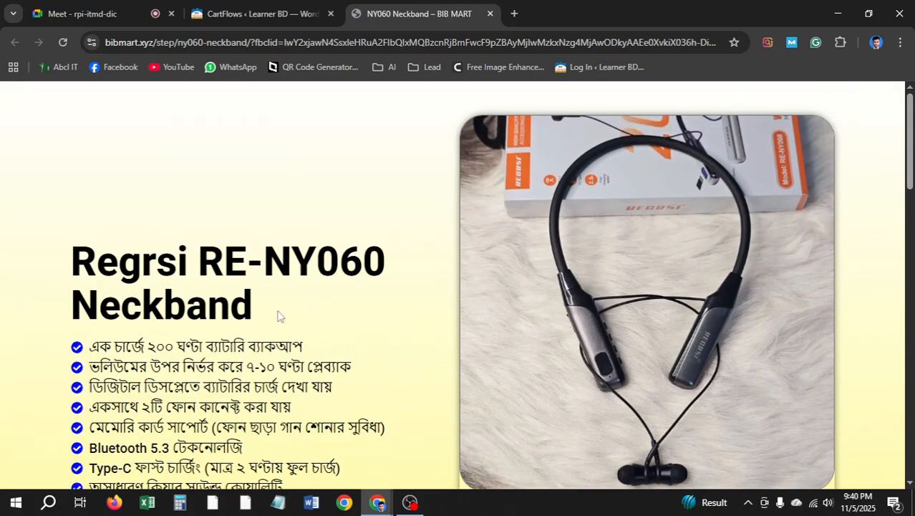
{"action": "left_click_drag", "start_coordinate": [252, 313], "coordinate": [55, 262]}
{"action": "right_click", "coordinate": [149, 266]}
{"action": "left_click", "coordinate": [172, 285]}
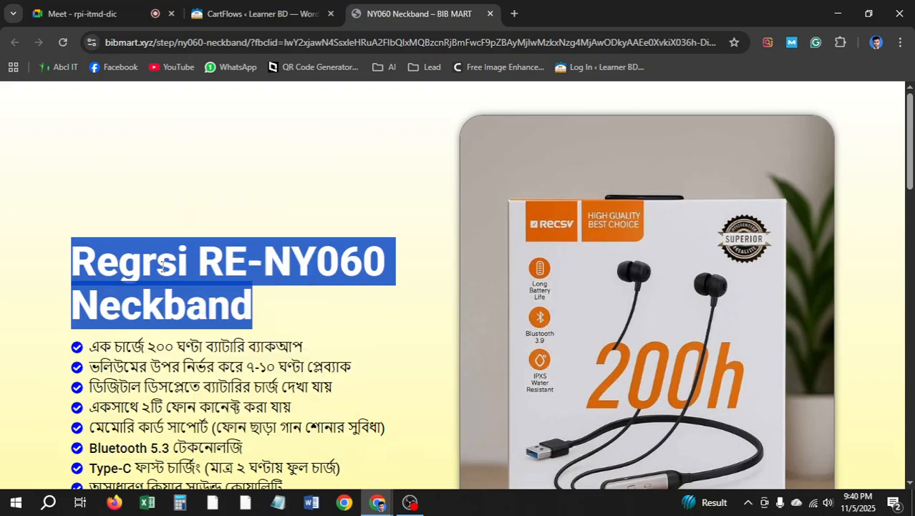
Back in WordPress admin, start a new WooCommerce product via Products > Add new product
{"action": "left_click", "coordinate": [240, 12]}
{"action": "scroll", "coordinate": [55, 219], "scroll_direction": "up", "scroll_amount": 3}
{"action": "scroll", "coordinate": [55, 225], "scroll_direction": "down", "scroll_amount": 2}
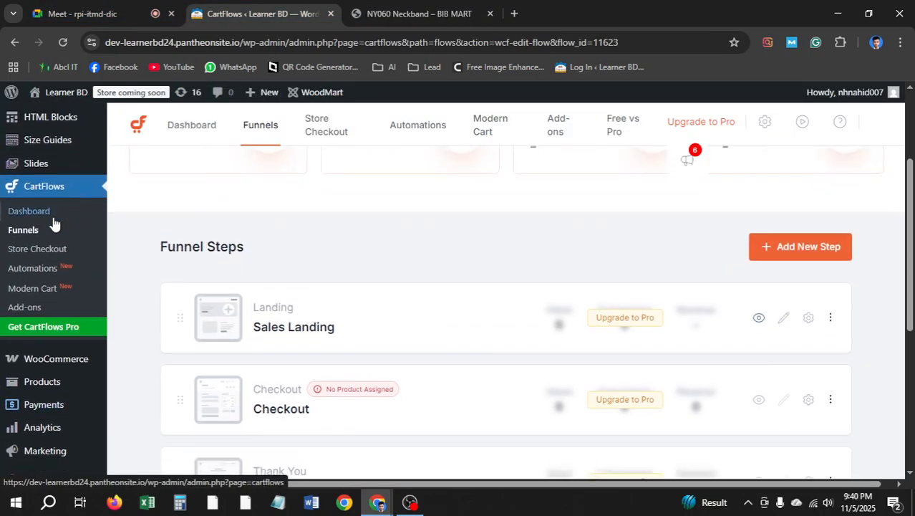
{"action": "scroll", "coordinate": [59, 293], "scroll_direction": "up", "scroll_amount": 5}
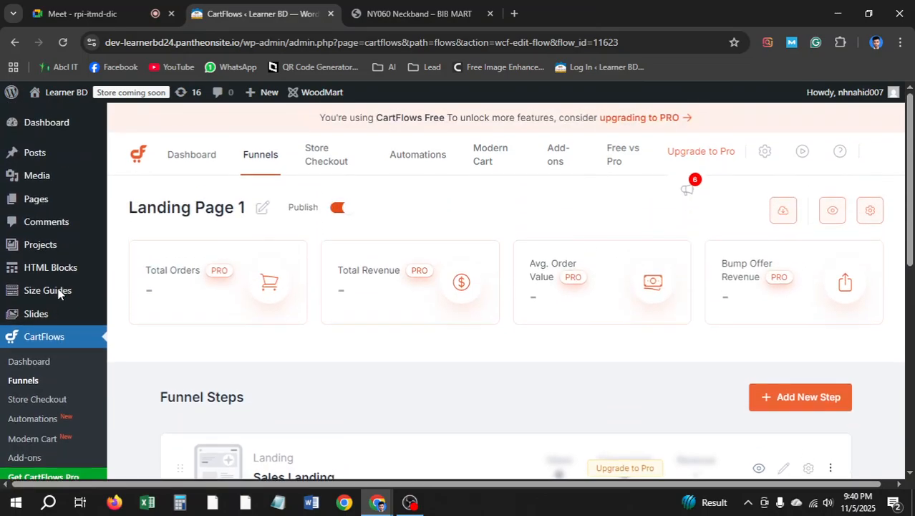
{"action": "scroll", "coordinate": [58, 294], "scroll_direction": "down", "scroll_amount": 5}
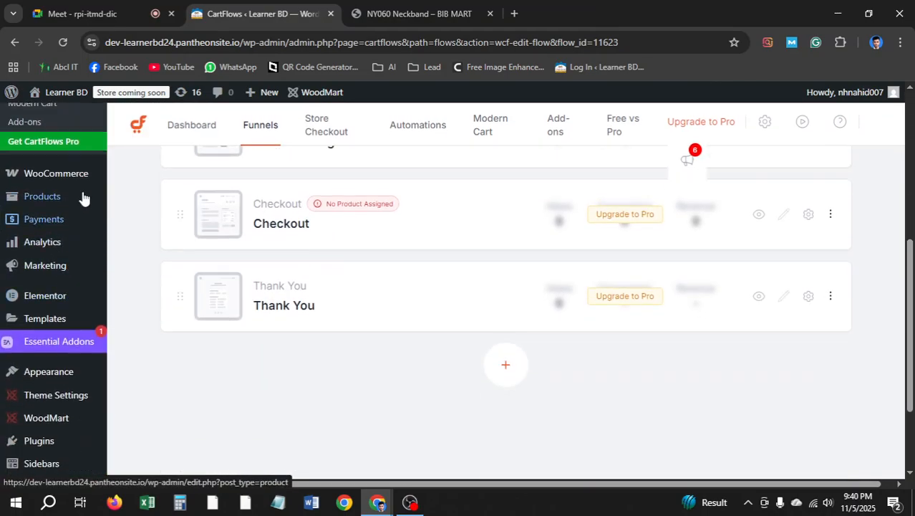
{"action": "mouse_move", "coordinate": [59, 204]}
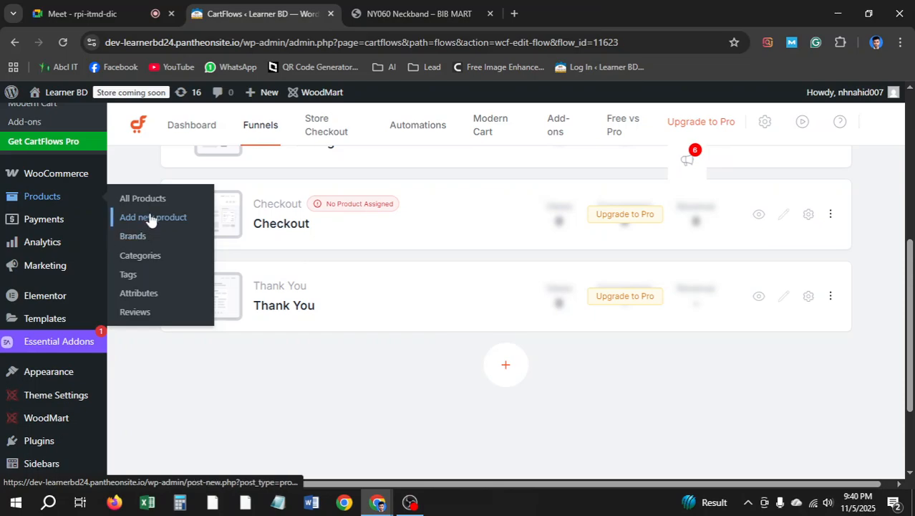
{"action": "left_click", "coordinate": [150, 217]}
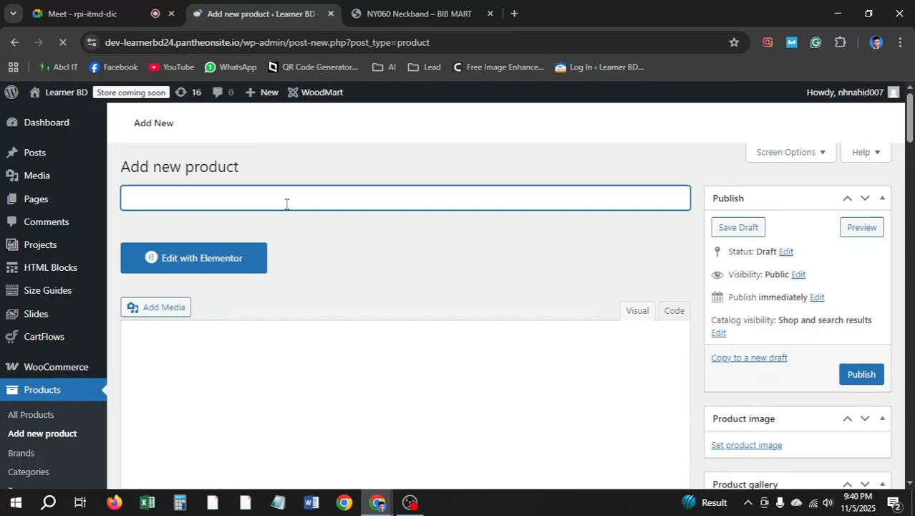
Title the new product 'Regrsi RE-NY060 Neckband' by pasting the copied name
{"action": "key", "text": "ctrl+v"}
{"action": "scroll", "coordinate": [312, 214], "scroll_direction": "down", "scroll_amount": 1}
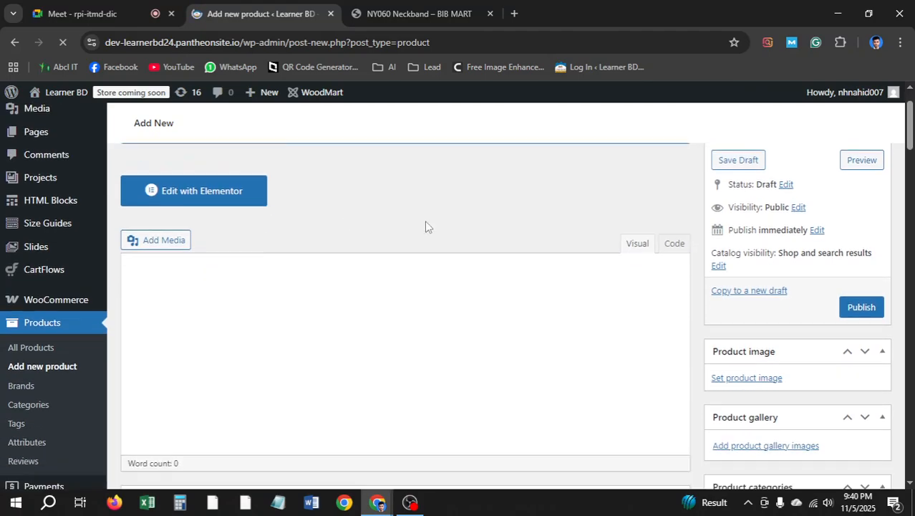
{"action": "left_click", "coordinate": [429, 13]}
{"action": "scroll", "coordinate": [644, 274], "scroll_direction": "down", "scroll_amount": 2}
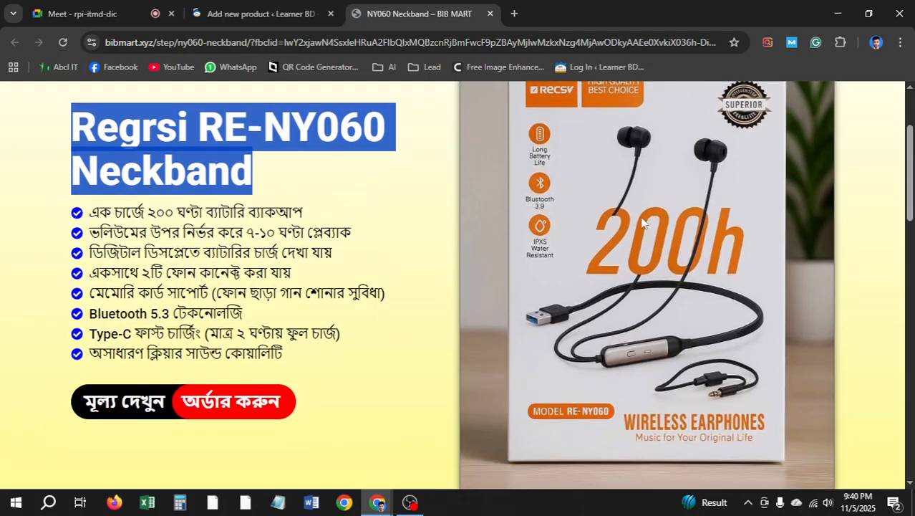
Save four neckband photos from the BIB MART slider, including the hands-holding and on-fur shots, to the Desktop
{"action": "right_click", "coordinate": [642, 218]}
{"action": "left_click", "coordinate": [681, 255]}
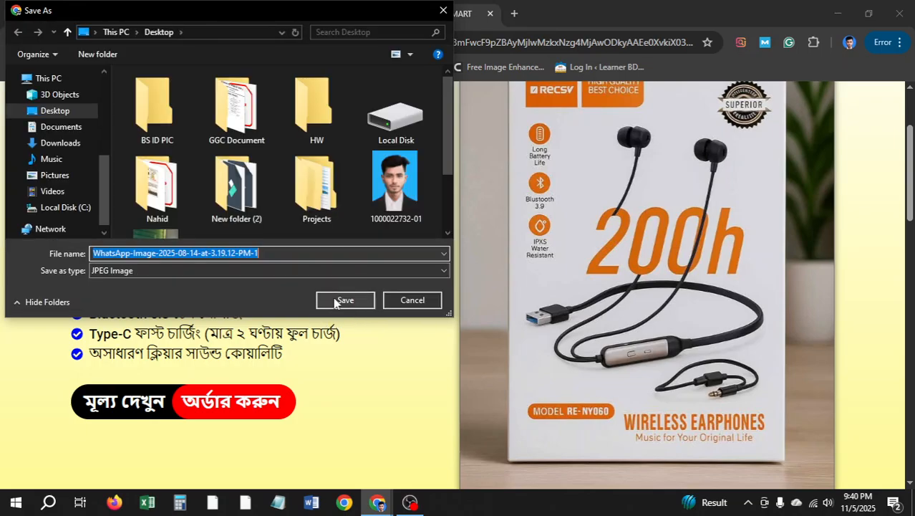
{"action": "left_click", "coordinate": [347, 298]}
{"action": "scroll", "coordinate": [649, 259], "scroll_direction": "down", "scroll_amount": 1}
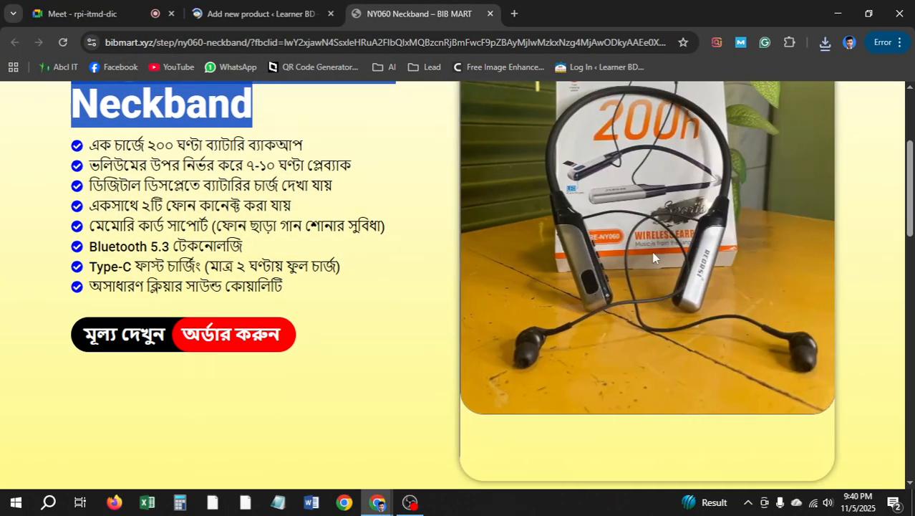
{"action": "right_click", "coordinate": [654, 254]}
{"action": "left_click", "coordinate": [677, 289]}
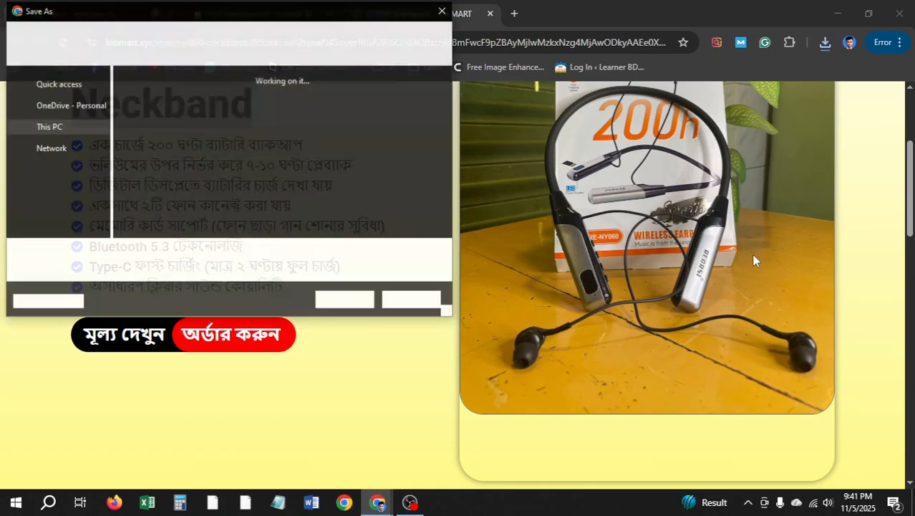
{"action": "left_click", "coordinate": [343, 300]}
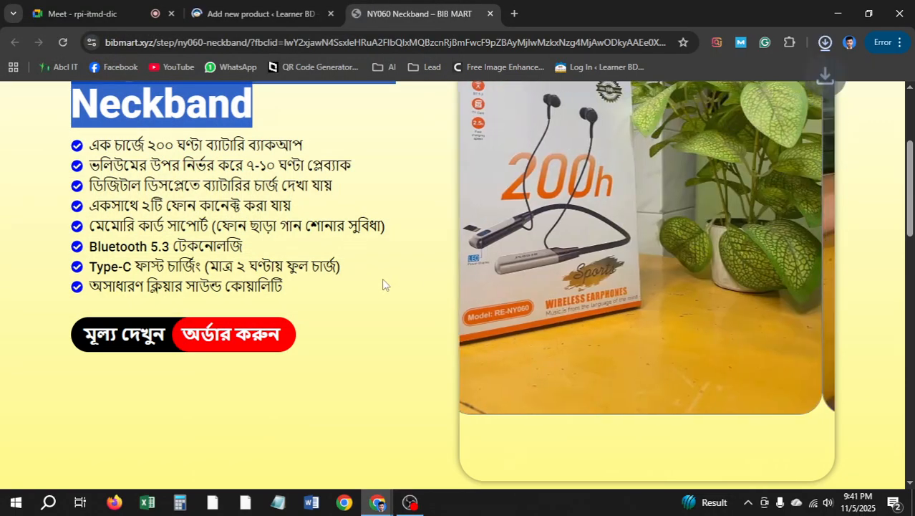
{"action": "right_click", "coordinate": [654, 252]}
{"action": "left_click", "coordinate": [683, 283]}
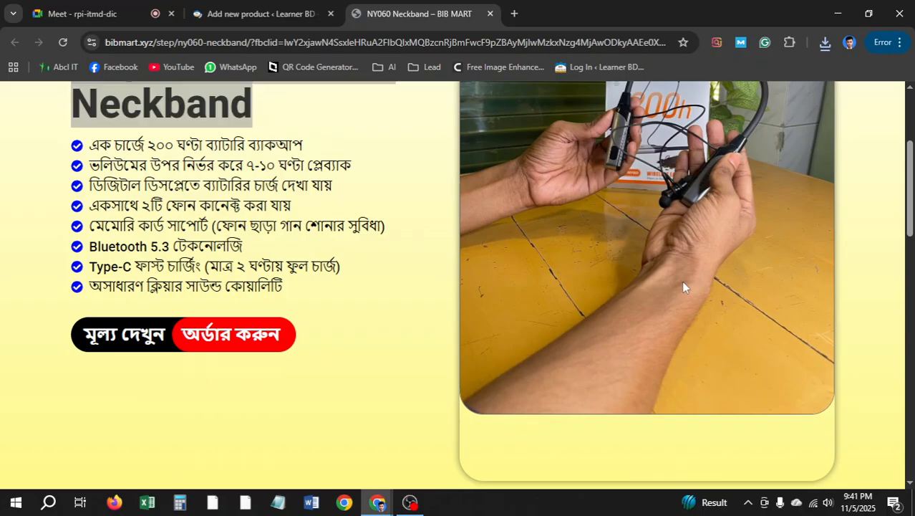
{"action": "key", "text": "Return"}
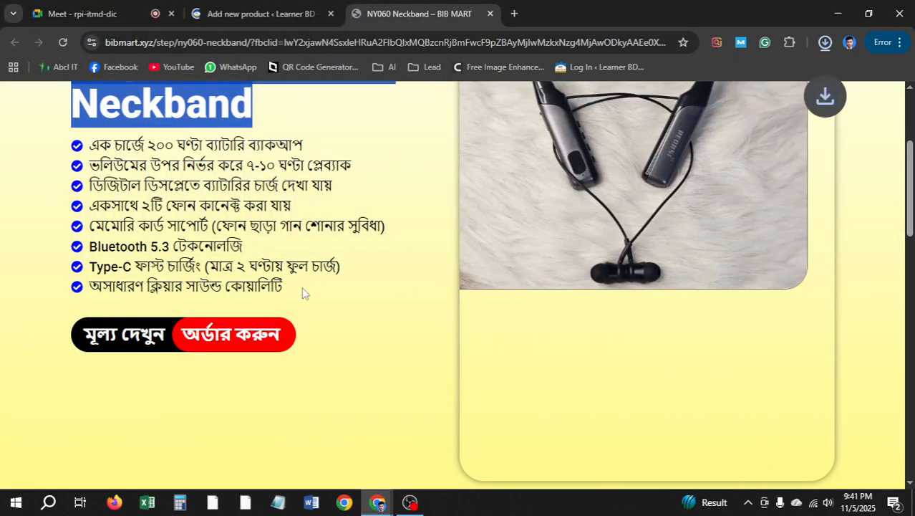
{"action": "right_click", "coordinate": [614, 298]}
{"action": "left_click", "coordinate": [678, 328]}
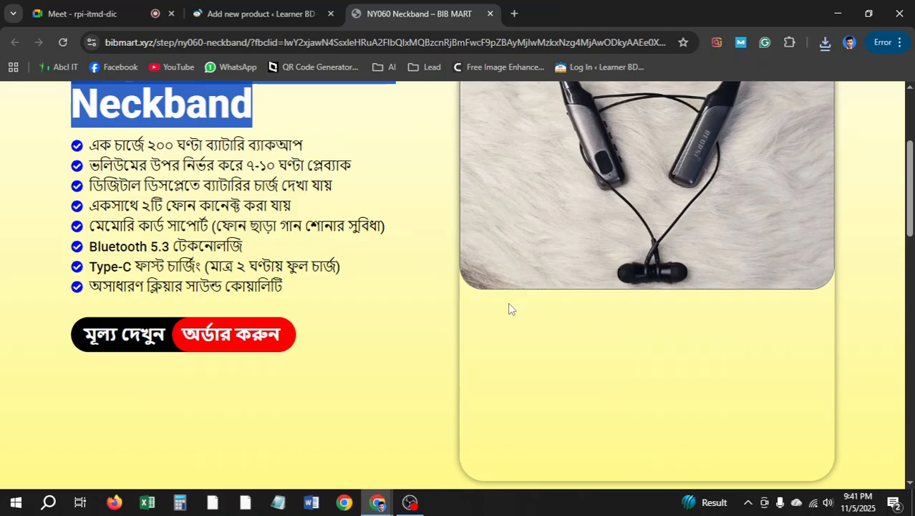
{"action": "left_click", "coordinate": [341, 298]}
Check the BIB MART listing's details, then return to the new product's editor
{"action": "left_click", "coordinate": [228, 14]}
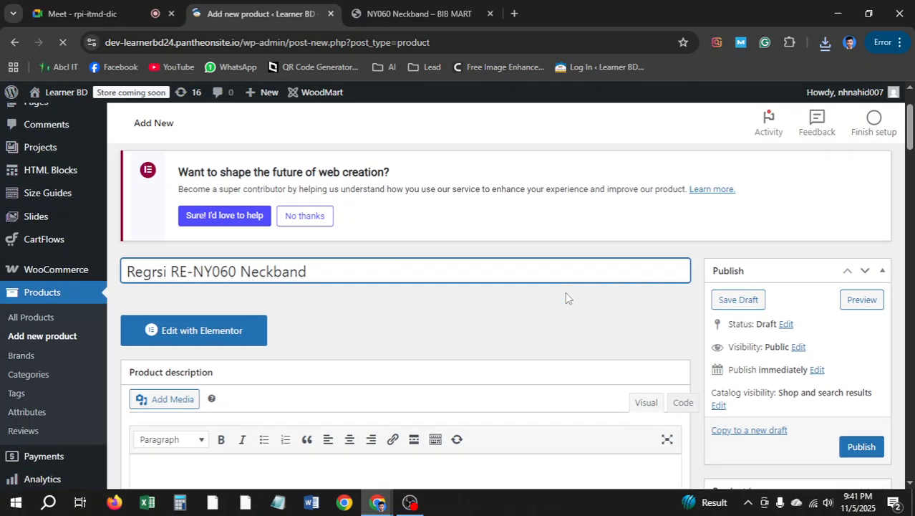
{"action": "scroll", "coordinate": [515, 288], "scroll_direction": "down", "scroll_amount": 3}
{"action": "left_click", "coordinate": [419, 13]}
{"action": "scroll", "coordinate": [639, 326], "scroll_direction": "down", "scroll_amount": 5}
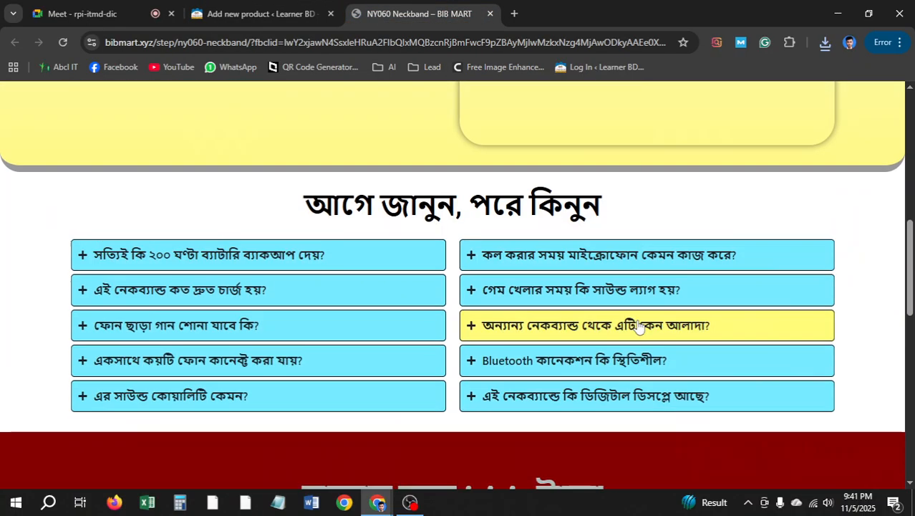
{"action": "scroll", "coordinate": [639, 325], "scroll_direction": "down", "scroll_amount": 4}
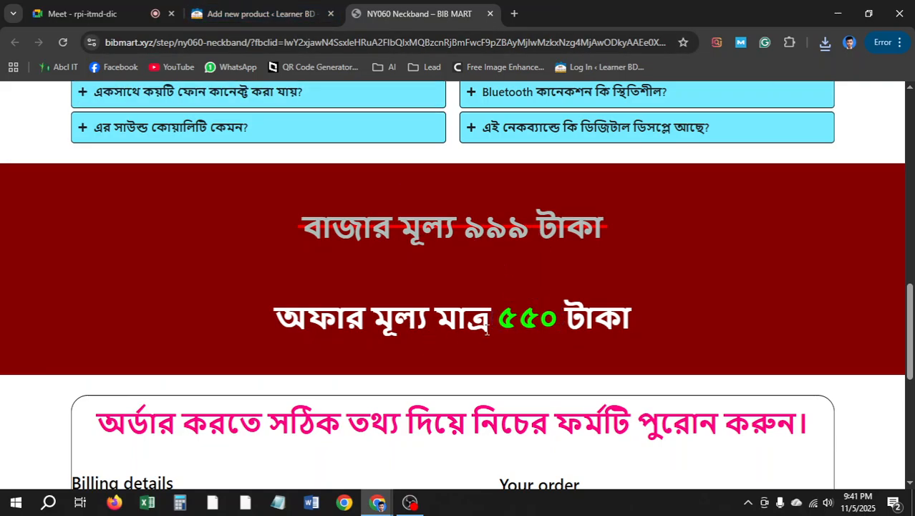
{"action": "key", "text": "ctrl+shift+Tab"}
{"action": "scroll", "coordinate": [273, 308], "scroll_direction": "down", "scroll_amount": 4}
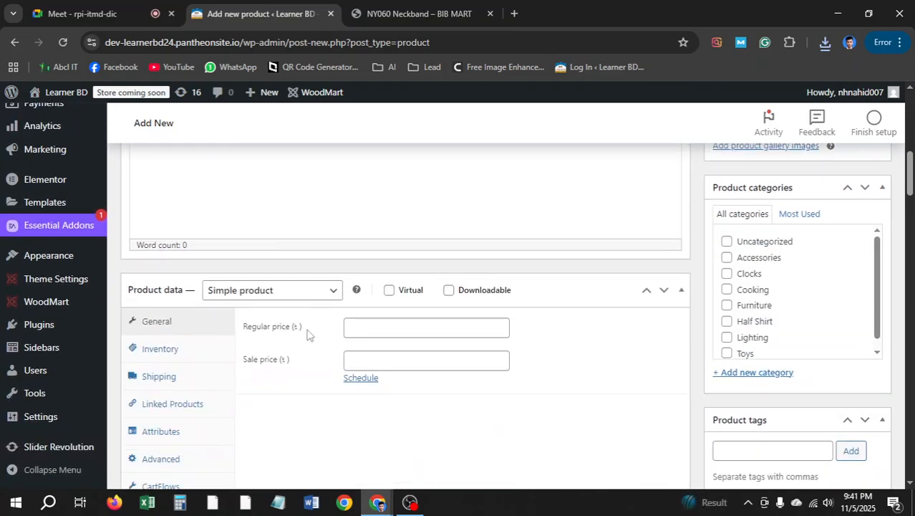
Enter regular price 999 and sale price 550, and open the product image picker
{"action": "left_click", "coordinate": [434, 333]}
{"action": "type", "text": "999"}
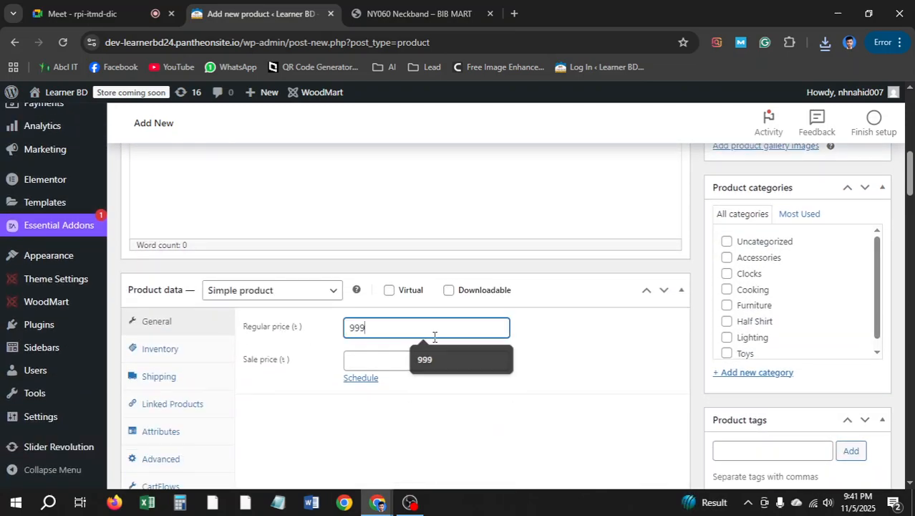
{"action": "left_click", "coordinate": [385, 360]}
{"action": "type", "text": "550"}
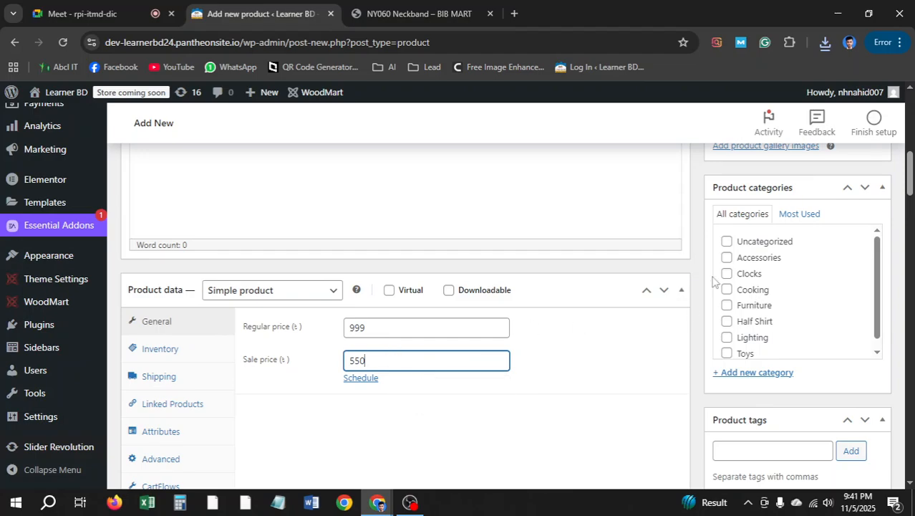
{"action": "scroll", "coordinate": [791, 307], "scroll_direction": "up", "scroll_amount": 2}
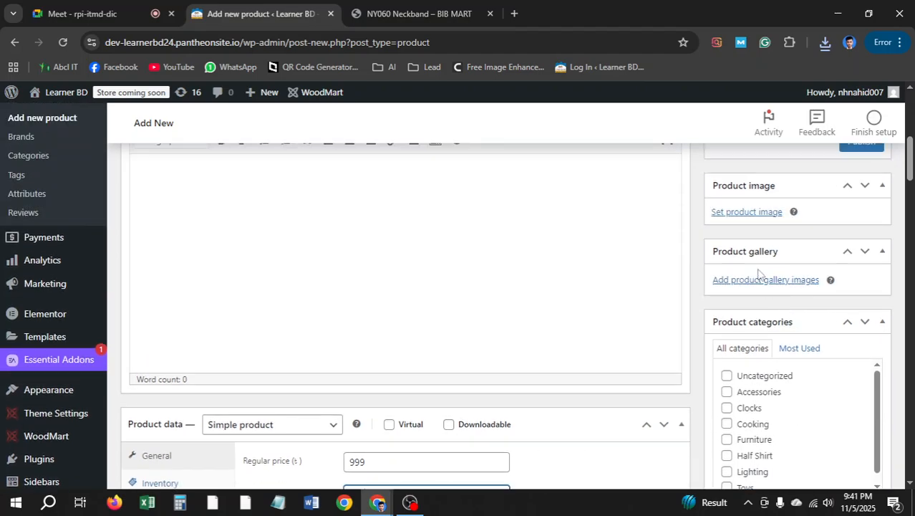
{"action": "left_click", "coordinate": [748, 212]}
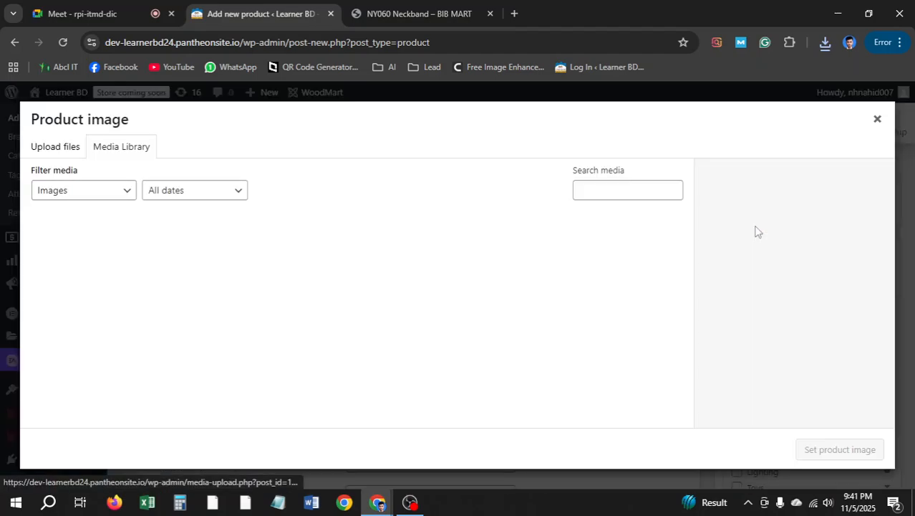
Upload the boxed earphones photo and set it as the product image
{"action": "left_click", "coordinate": [55, 148]}
{"action": "left_click", "coordinate": [502, 318]}
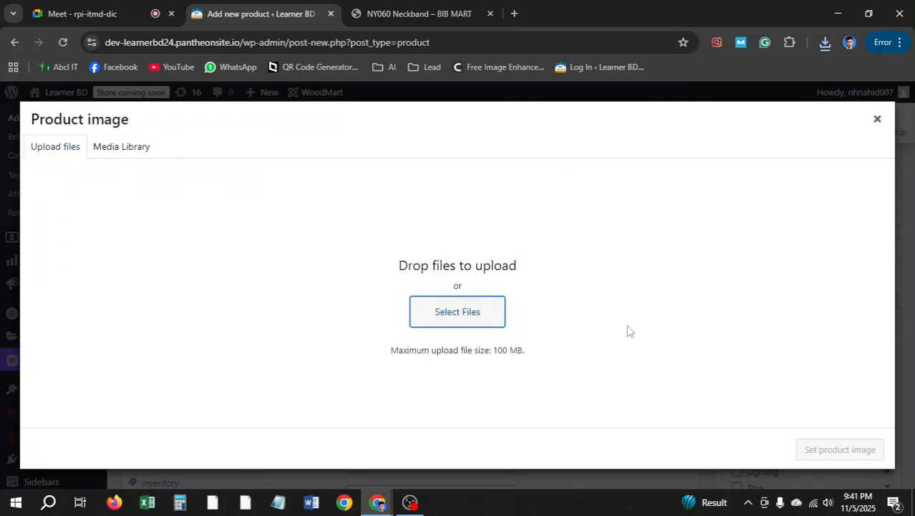
{"action": "scroll", "coordinate": [256, 204], "scroll_direction": "down", "scroll_amount": 5}
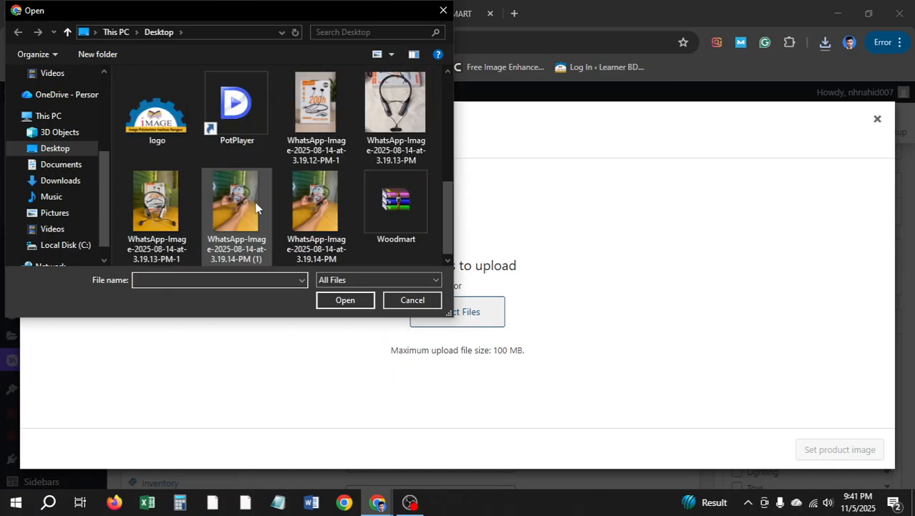
{"action": "left_click", "coordinate": [387, 107]}
{"action": "left_click", "coordinate": [326, 123]}
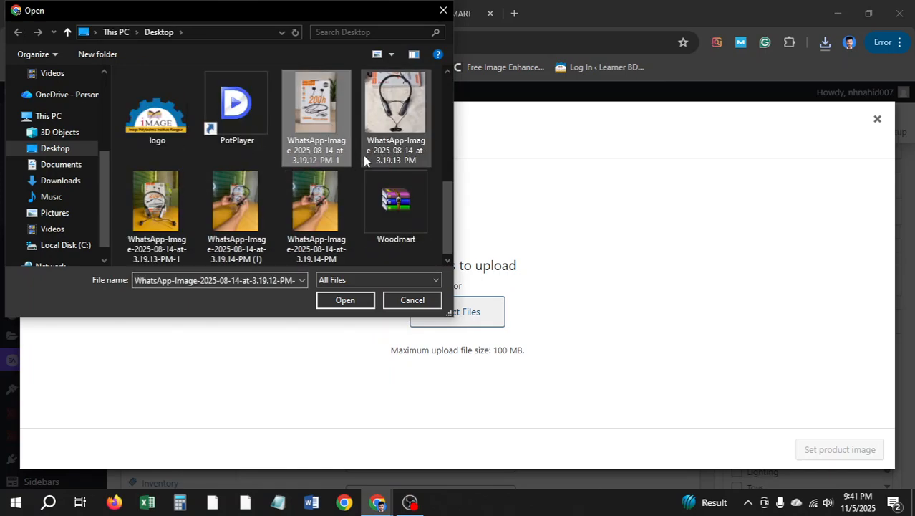
{"action": "left_click", "coordinate": [333, 304]}
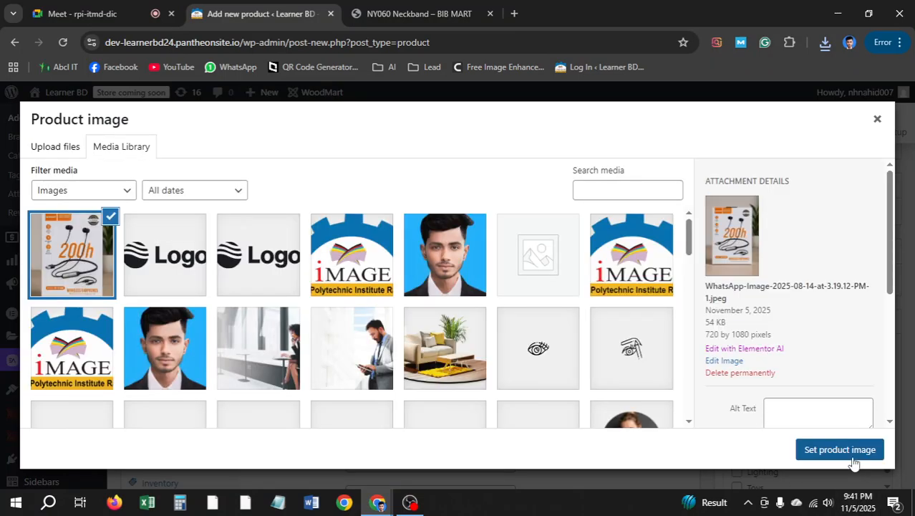
{"action": "left_click", "coordinate": [839, 450]}
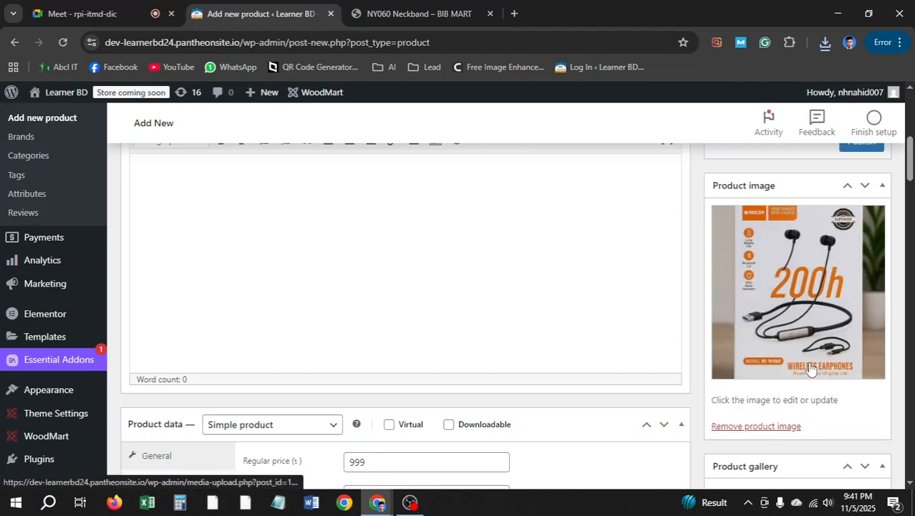
{"action": "scroll", "coordinate": [825, 315], "scroll_direction": "down", "scroll_amount": 2}
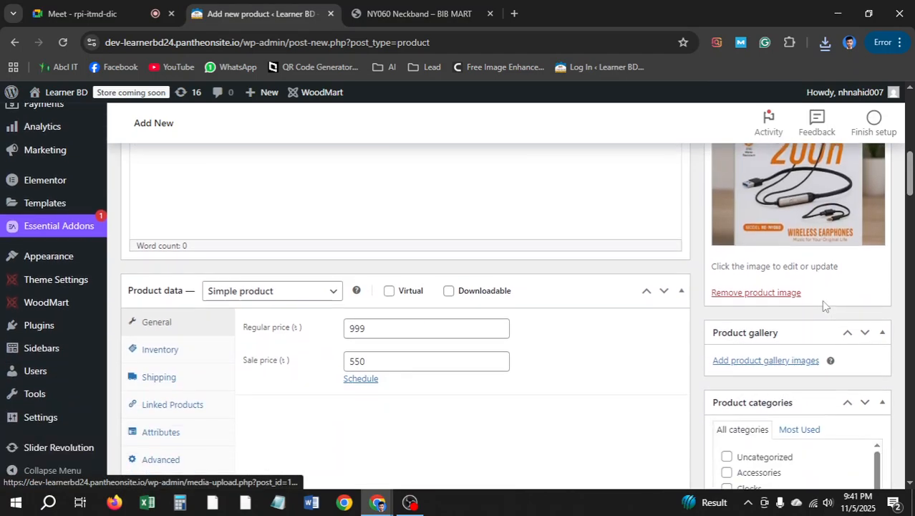
Upload three neckband photos and add them to the product gallery
{"action": "left_click", "coordinate": [756, 365]}
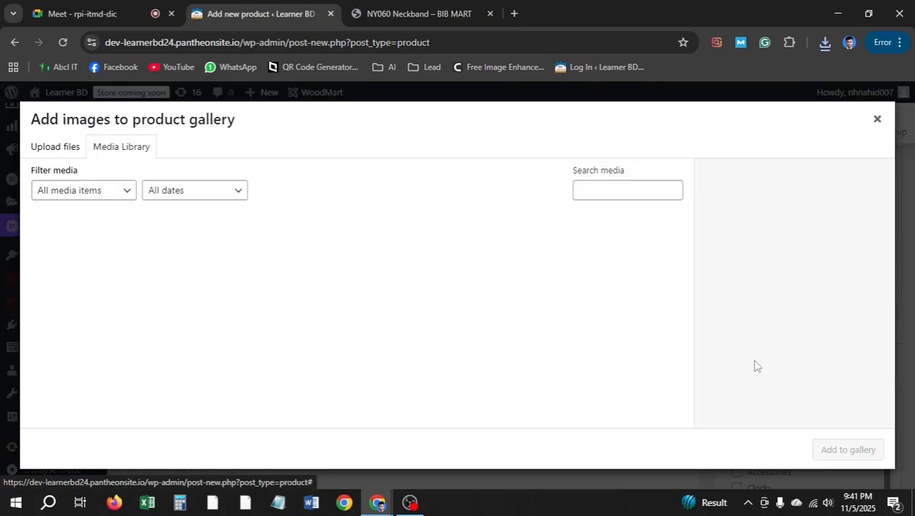
{"action": "left_click", "coordinate": [36, 150]}
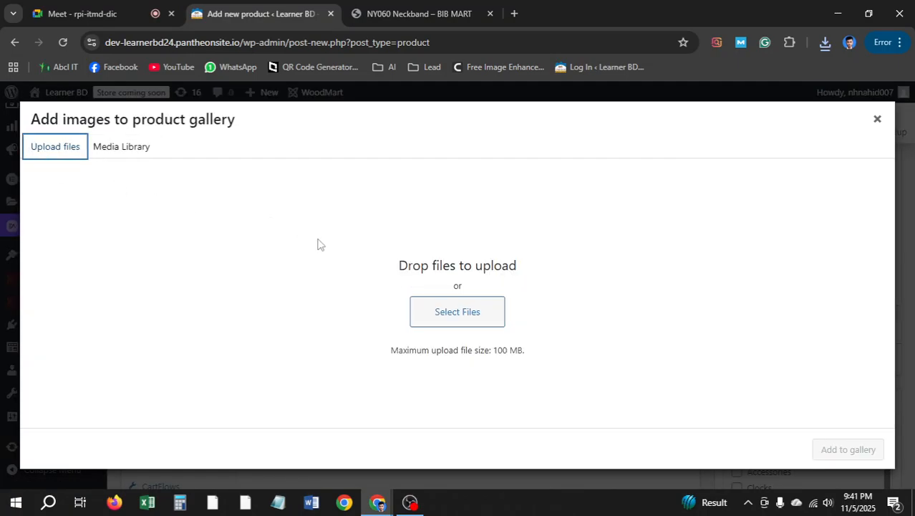
{"action": "left_click", "coordinate": [438, 308]}
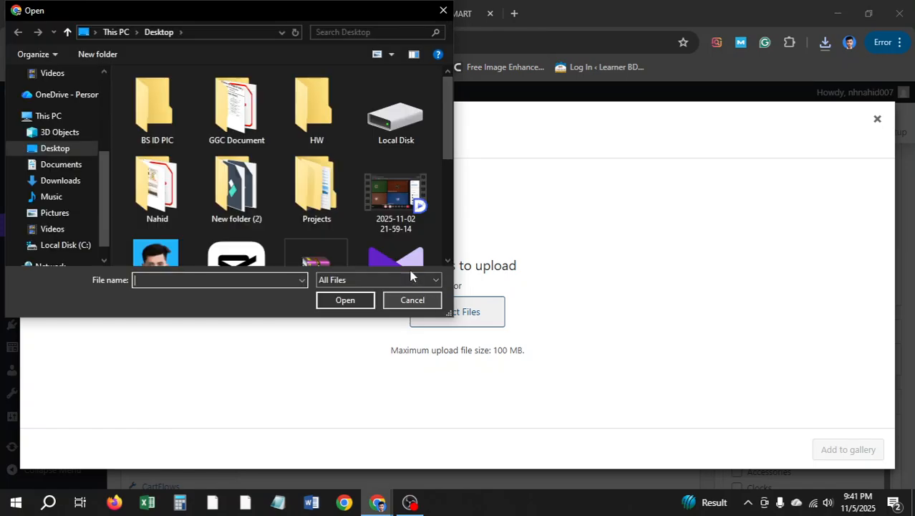
{"action": "scroll", "coordinate": [397, 253], "scroll_direction": "down", "scroll_amount": 2}
{"action": "left_click", "coordinate": [374, 217]}
{"action": "scroll", "coordinate": [370, 215], "scroll_direction": "down", "scroll_amount": 1}
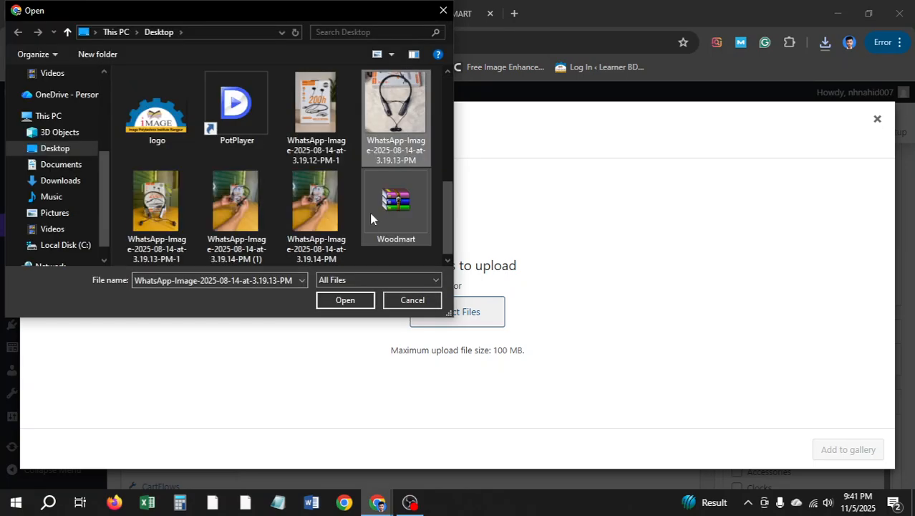
{"action": "left_click", "coordinate": [180, 215], "text": "ctrl"}
{"action": "left_click", "coordinate": [208, 215], "text": "ctrl"}
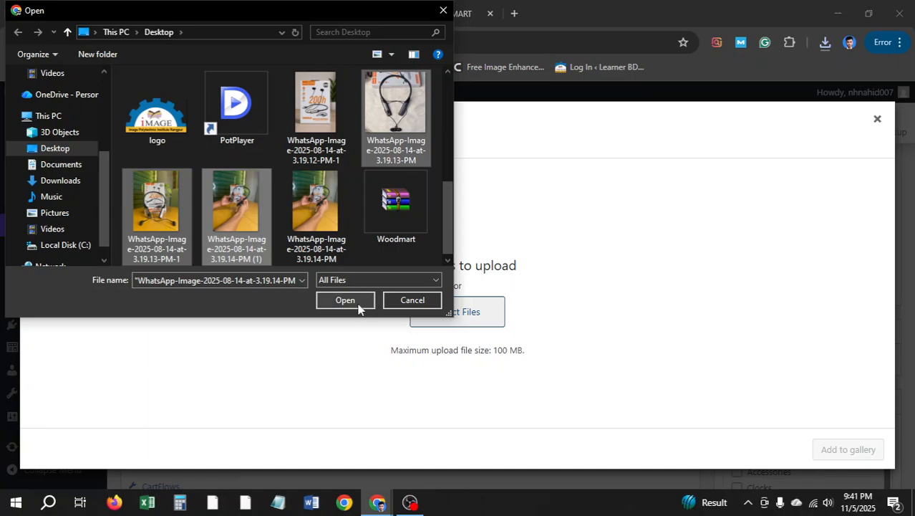
{"action": "left_click", "coordinate": [359, 305]}
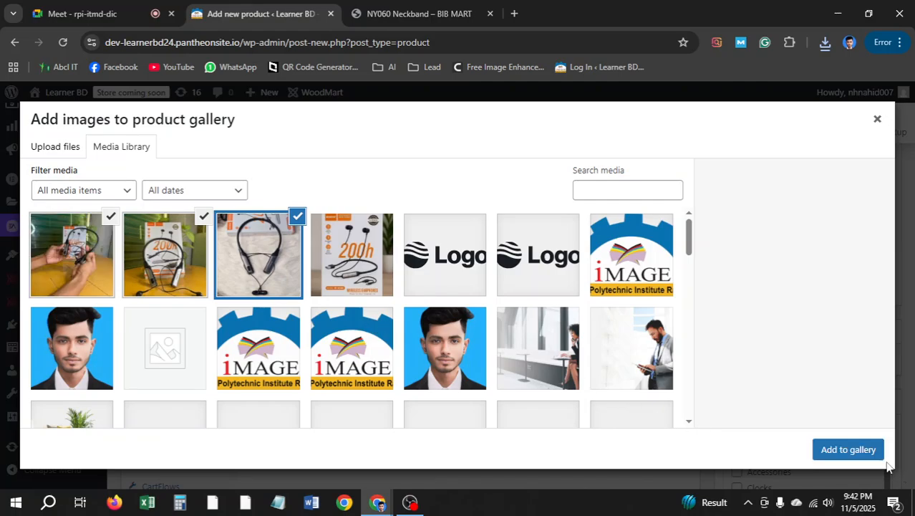
{"action": "left_click", "coordinate": [848, 450]}
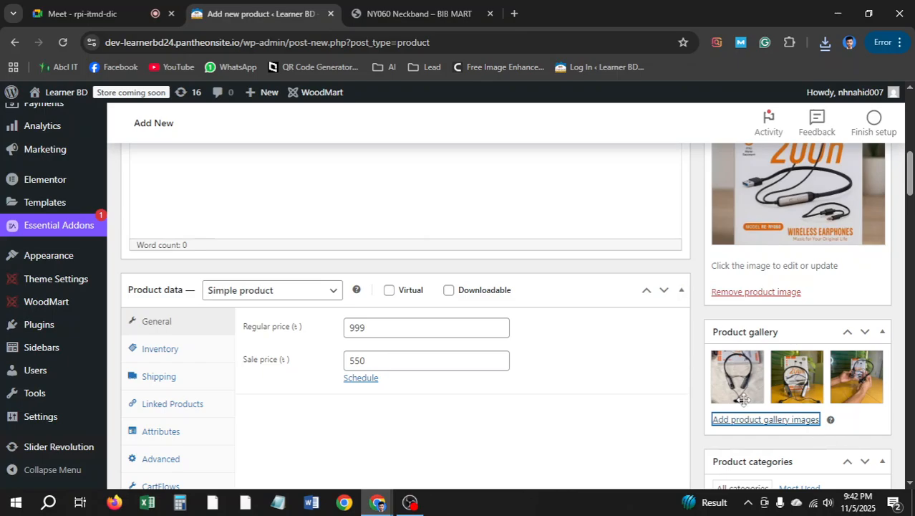
Publish the Regrsi RE-NY060 Neckband and find it in All Products at 550, down from 999
{"action": "scroll", "coordinate": [719, 318], "scroll_direction": "up", "scroll_amount": 5}
{"action": "scroll", "coordinate": [851, 301], "scroll_direction": "up", "scroll_amount": 3}
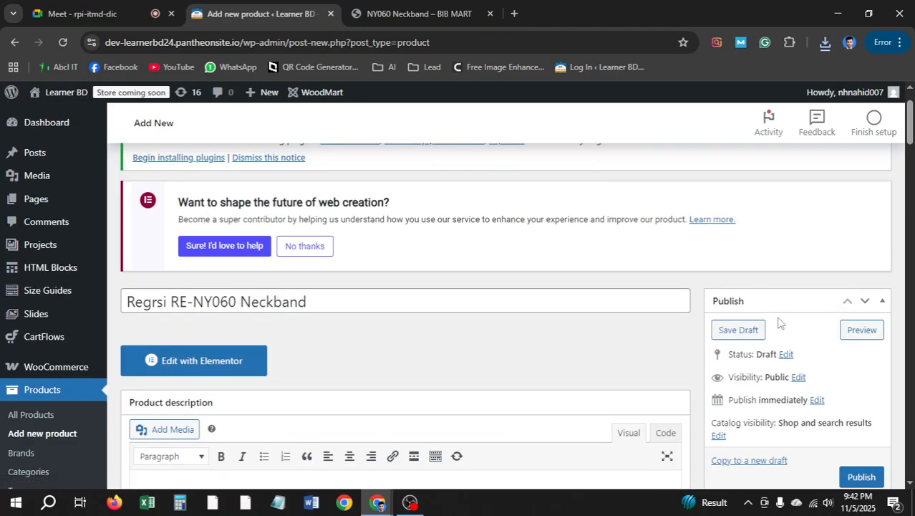
{"action": "scroll", "coordinate": [872, 362], "scroll_direction": "down", "scroll_amount": 2}
{"action": "left_click", "coordinate": [869, 350]}
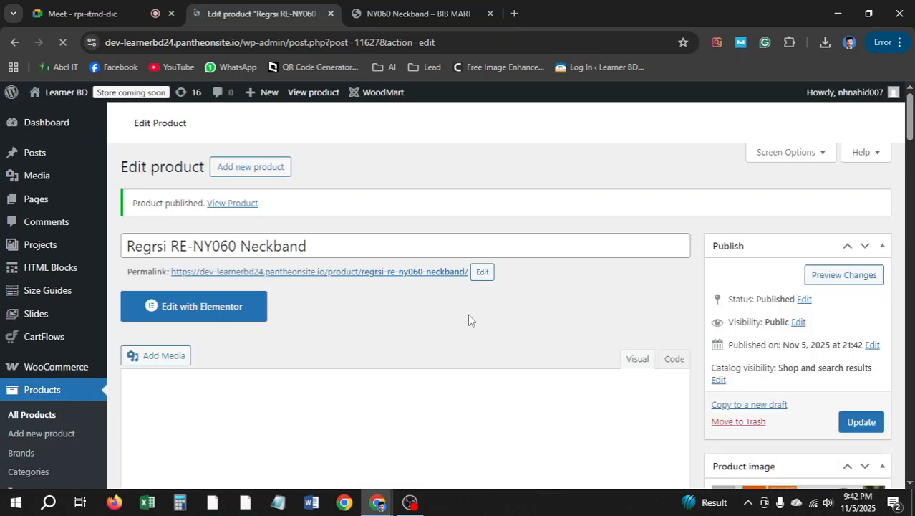
{"action": "scroll", "coordinate": [283, 321], "scroll_direction": "down", "scroll_amount": 1}
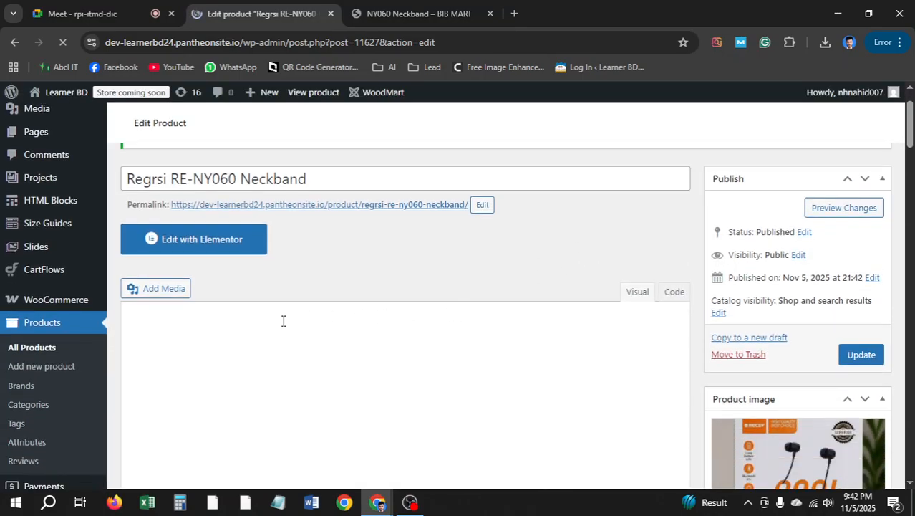
{"action": "left_click", "coordinate": [32, 348]}
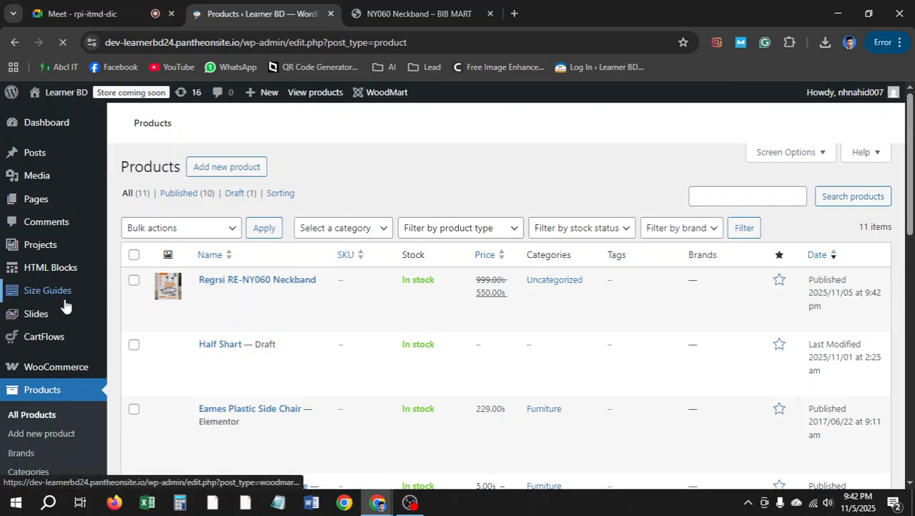
{"action": "scroll", "coordinate": [66, 308], "scroll_direction": "down", "scroll_amount": 5}
{"action": "scroll", "coordinate": [66, 309], "scroll_direction": "up", "scroll_amount": 6}
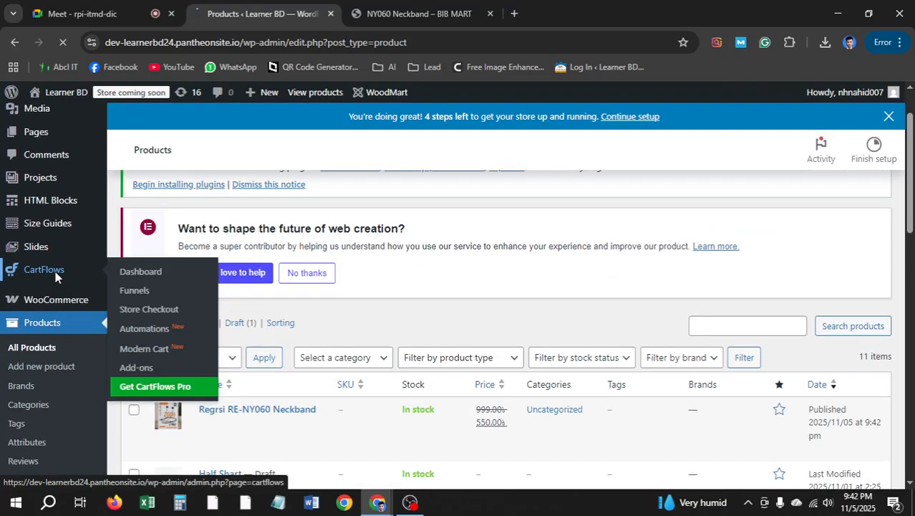
Go to CartFlows > Funnels, where Landing Page 1 is listed as live
{"action": "left_click", "coordinate": [55, 271]}
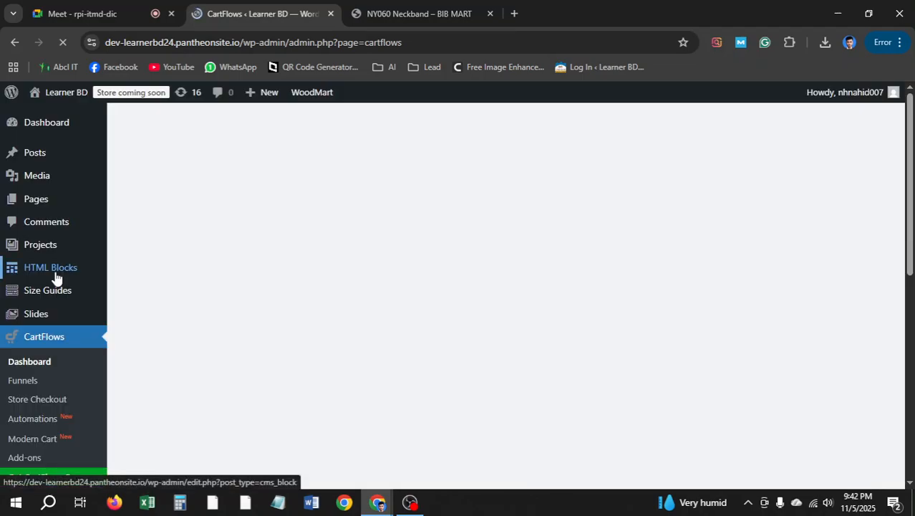
{"action": "scroll", "coordinate": [56, 278], "scroll_direction": "down", "scroll_amount": 1}
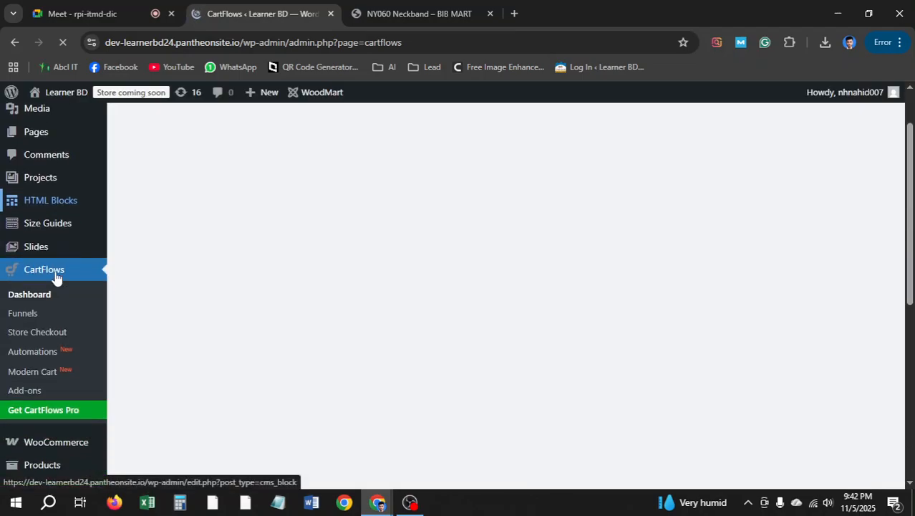
{"action": "left_click", "coordinate": [28, 314]}
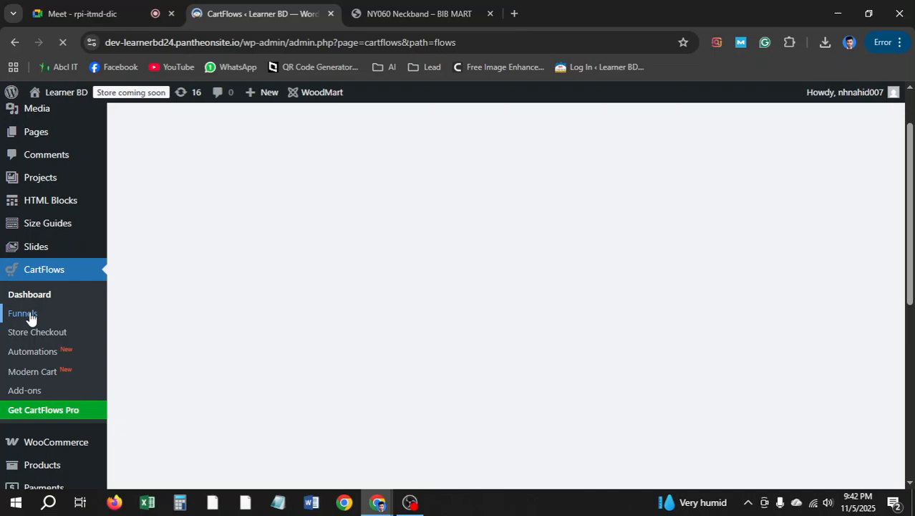
{"action": "scroll", "coordinate": [28, 314], "scroll_direction": "up", "scroll_amount": 1}
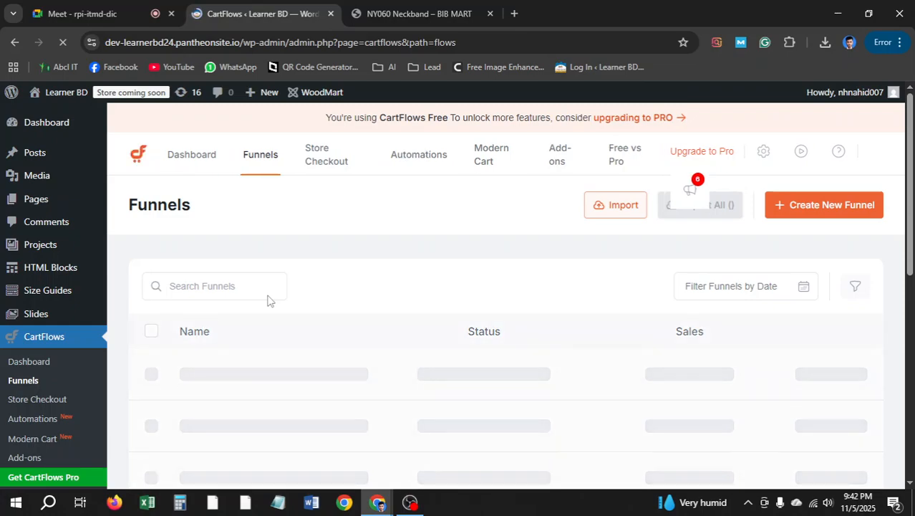
{"action": "scroll", "coordinate": [344, 301], "scroll_direction": "down", "scroll_amount": 1}
{"action": "scroll", "coordinate": [344, 301], "scroll_direction": "down", "scroll_amount": 2}
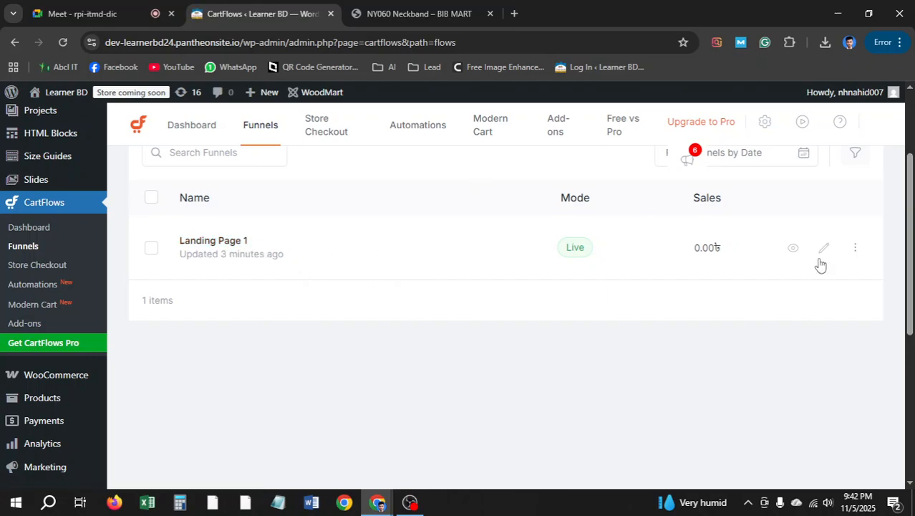
Edit the Landing Page 1 funnel and open its Checkout step's settings
{"action": "left_click", "coordinate": [824, 249]}
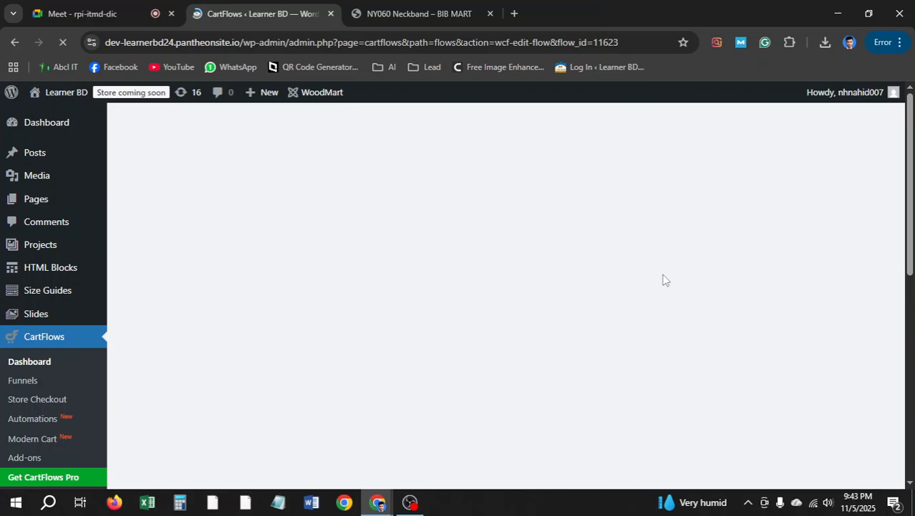
{"action": "scroll", "coordinate": [499, 313], "scroll_direction": "down", "scroll_amount": 5}
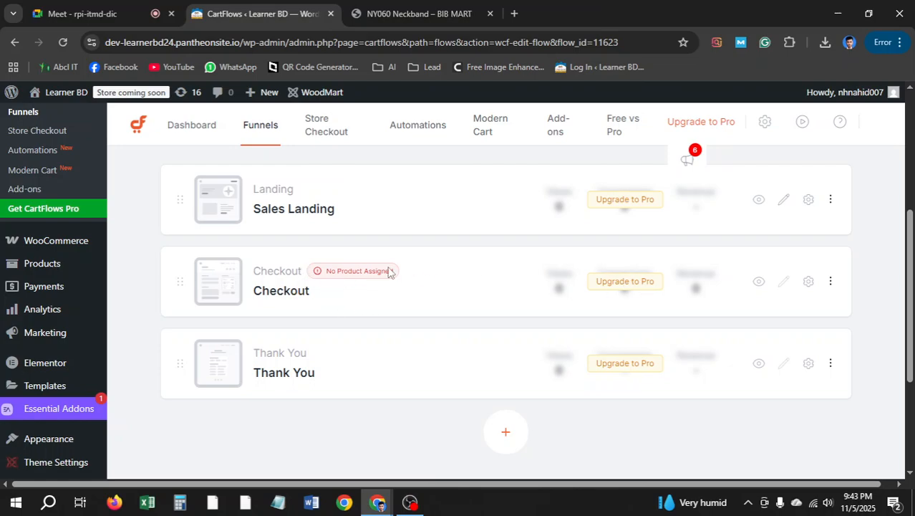
{"action": "left_click", "coordinate": [808, 281]}
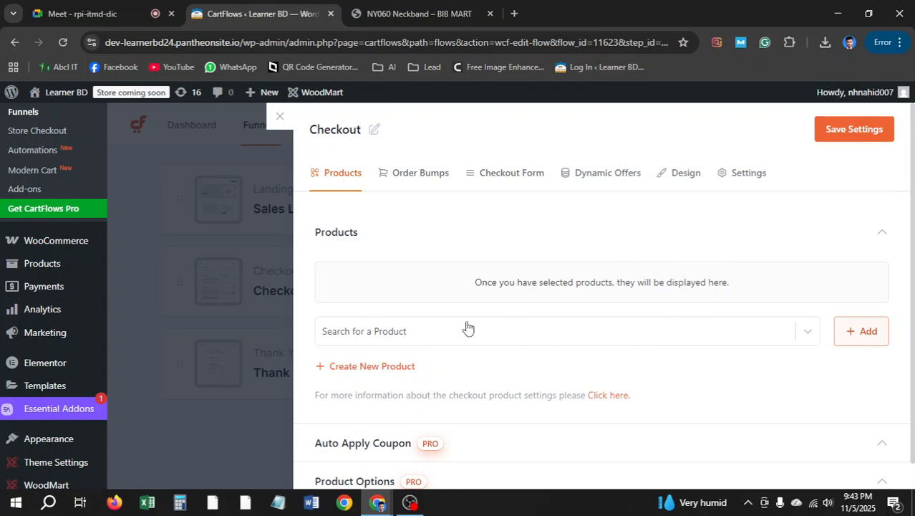
Search by the copied title and add Regrsi RE-NY060 Neckband to the checkout products
{"action": "left_click", "coordinate": [400, 336]}
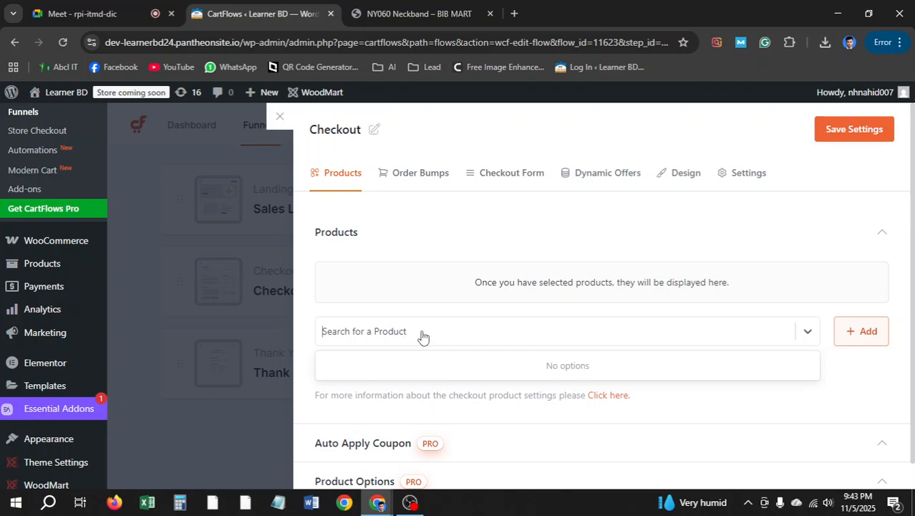
{"action": "type", "text": "ny"}
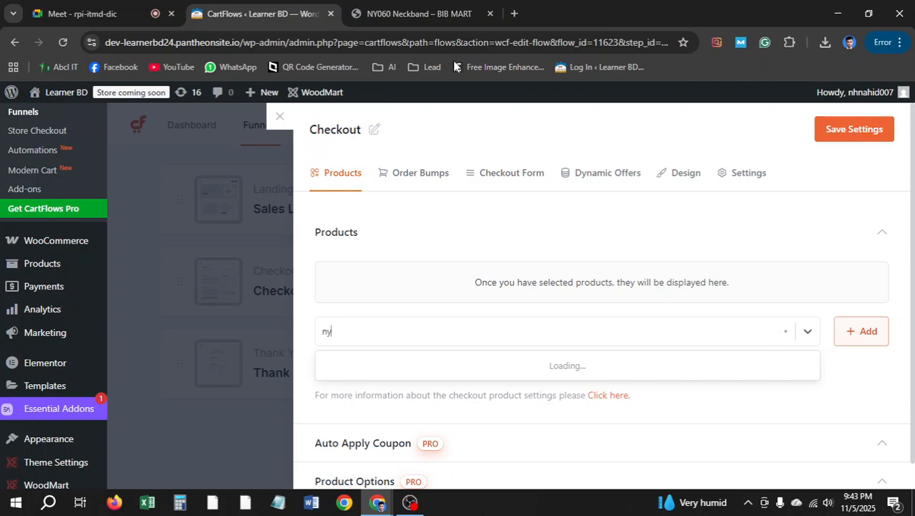
{"action": "left_click", "coordinate": [419, 14]}
{"action": "scroll", "coordinate": [352, 256], "scroll_direction": "up", "scroll_amount": 10}
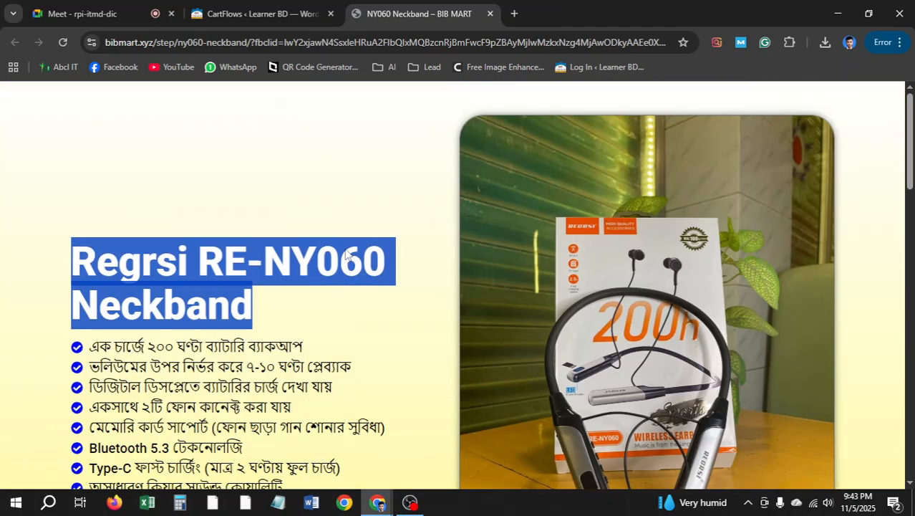
{"action": "right_click", "coordinate": [181, 264]}
{"action": "left_click", "coordinate": [204, 276]}
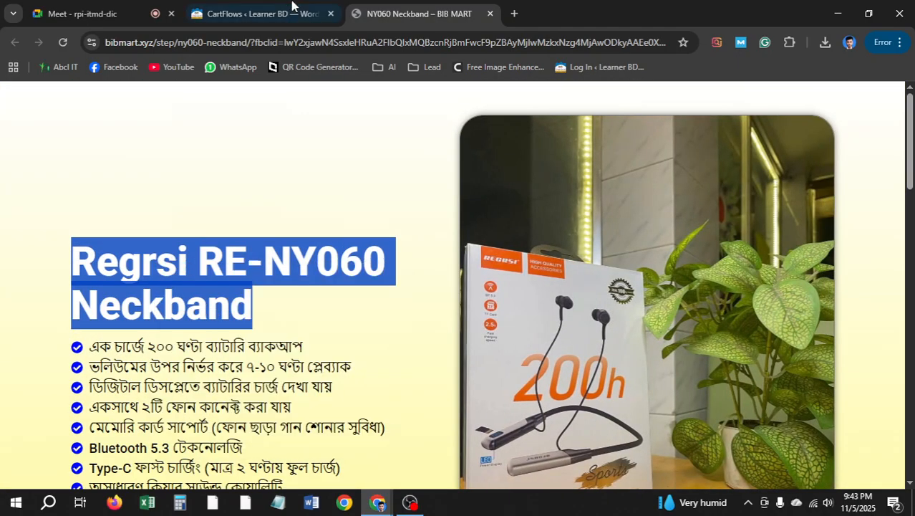
{"action": "left_click", "coordinate": [292, 7]}
{"action": "left_click", "coordinate": [403, 334]}
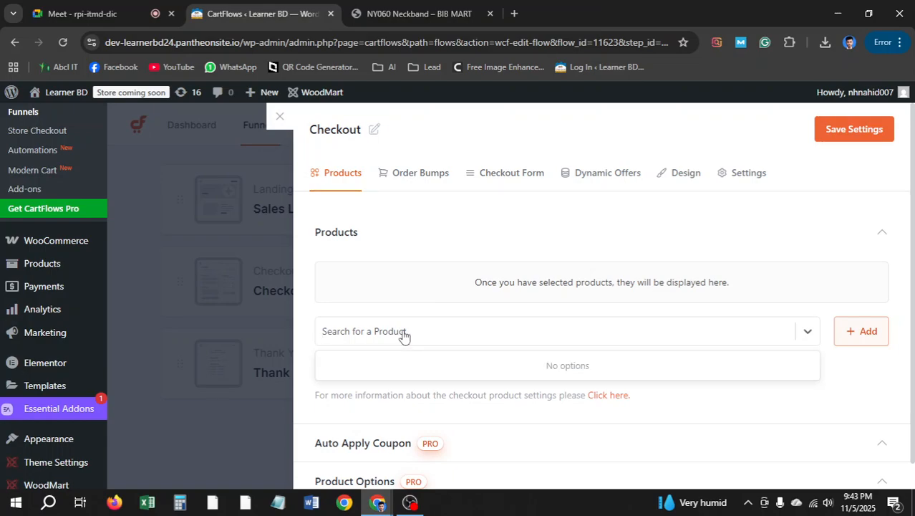
{"action": "type", "text": "Regrsi RE-NY060 Neckband"}
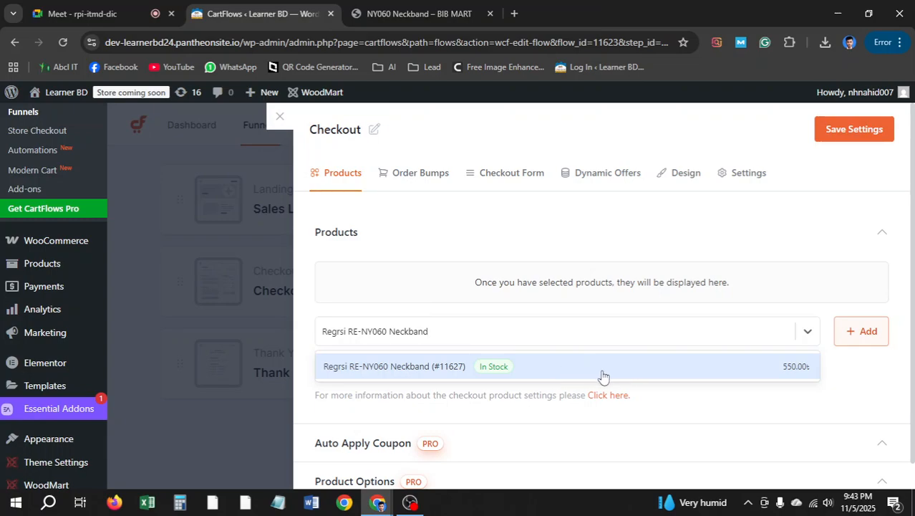
{"action": "left_click", "coordinate": [534, 376]}
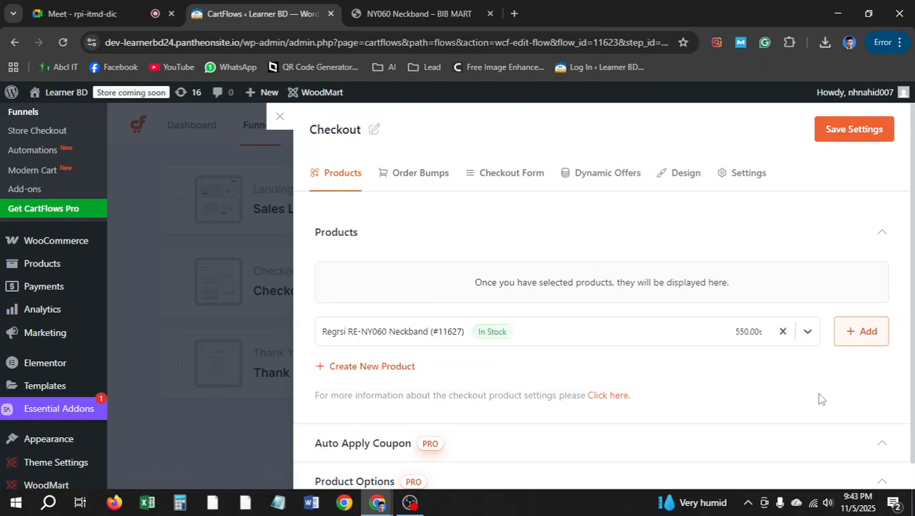
{"action": "left_click", "coordinate": [859, 332]}
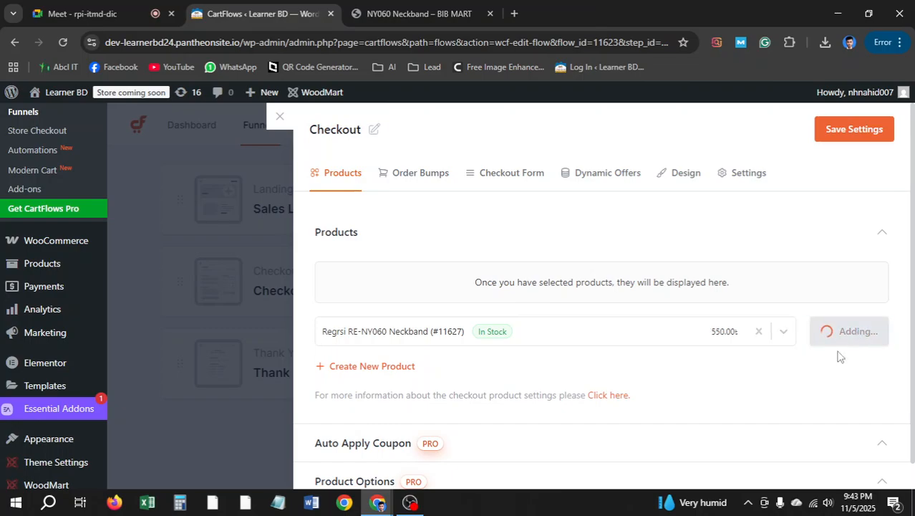
Admit a waiting participant to the video meeting, then save the Checkout step settings
{"action": "left_click", "coordinate": [72, 13]}
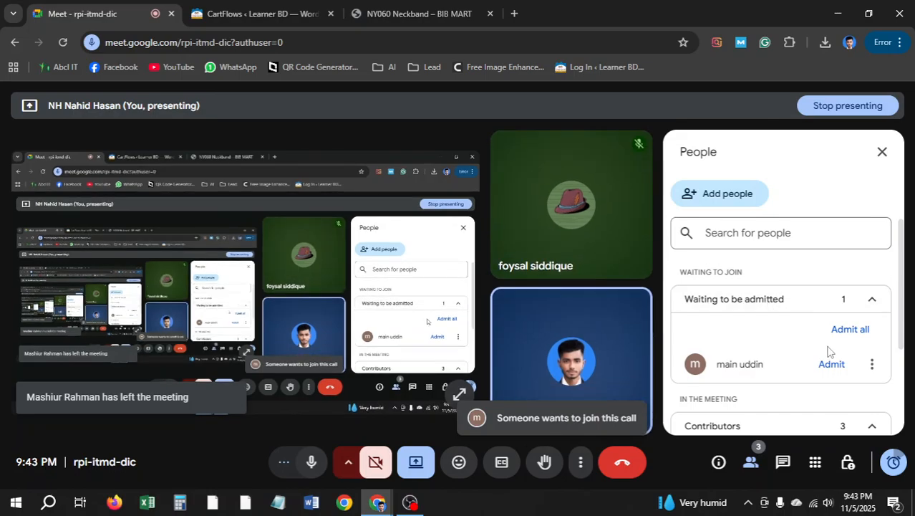
{"action": "left_click", "coordinate": [836, 367]}
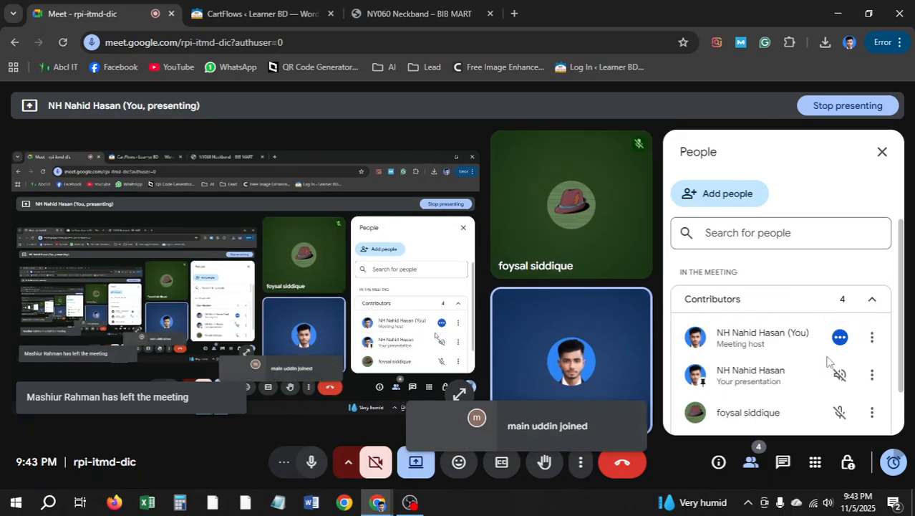
{"action": "left_click", "coordinate": [405, 7]}
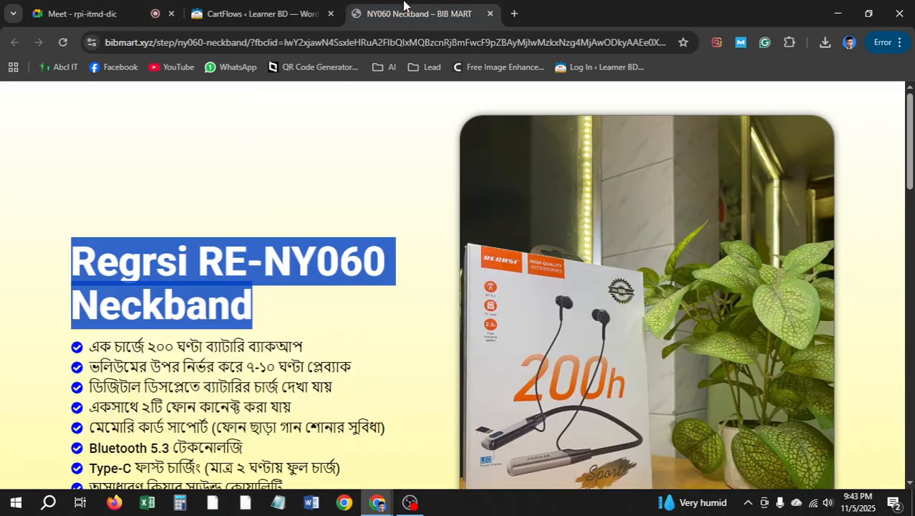
{"action": "left_click", "coordinate": [255, 13]}
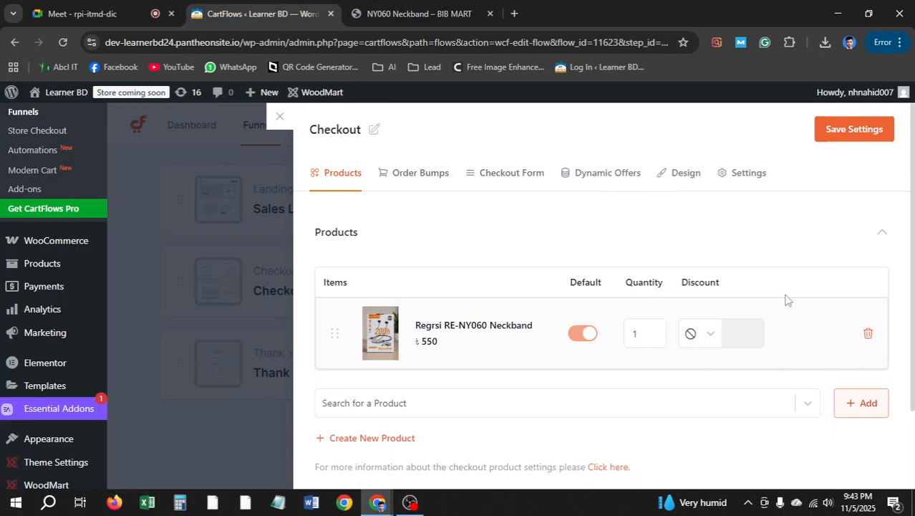
{"action": "scroll", "coordinate": [619, 411], "scroll_direction": "down", "scroll_amount": 2}
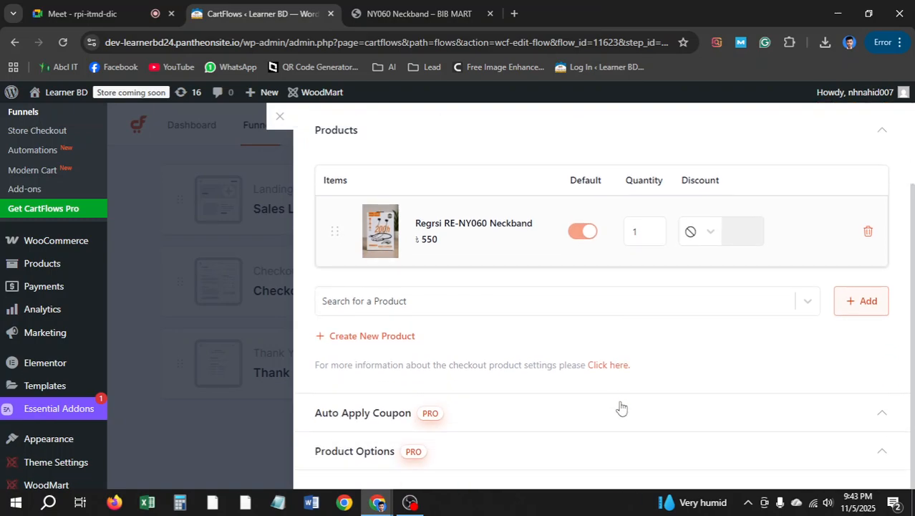
{"action": "scroll", "coordinate": [620, 406], "scroll_direction": "up", "scroll_amount": 2}
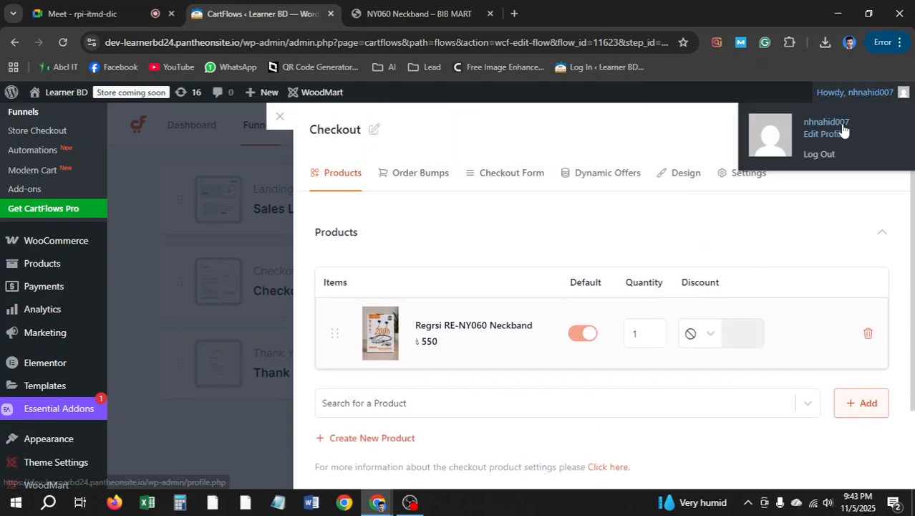
{"action": "left_click", "coordinate": [855, 131]}
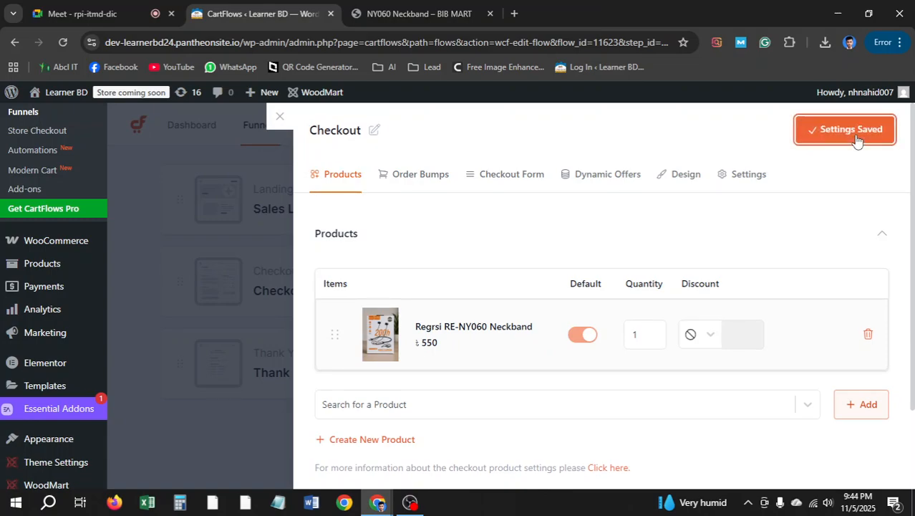
Close the Checkout settings panel and open the Sales Landing step in Elementor
{"action": "left_click", "coordinate": [280, 118]}
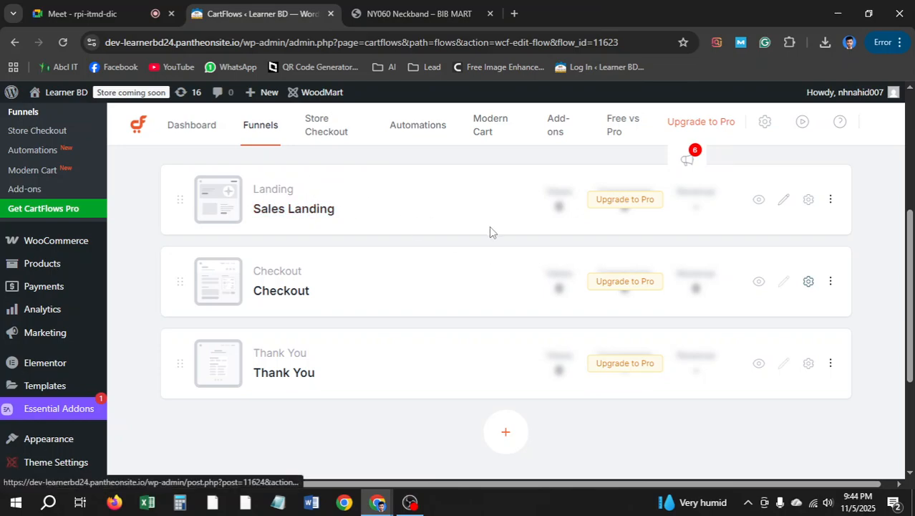
{"action": "left_click", "coordinate": [785, 201]}
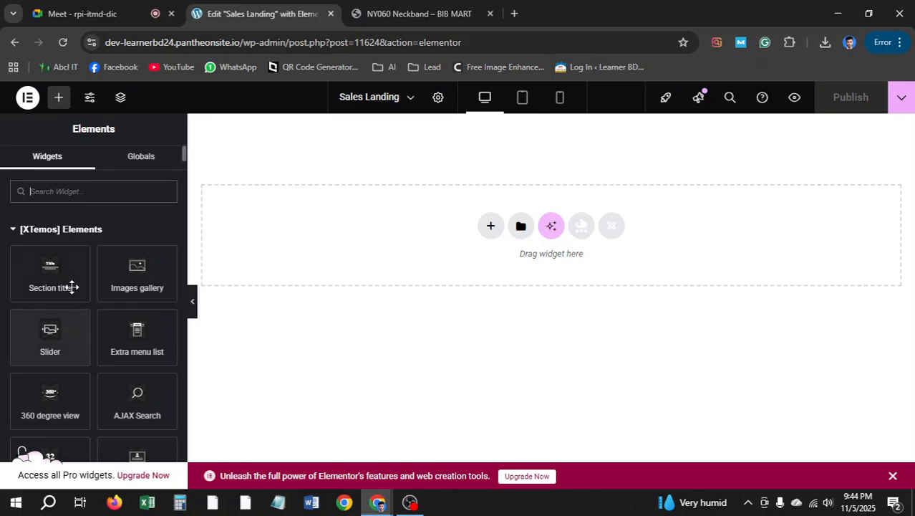
{"action": "left_click", "coordinate": [35, 231]}
{"action": "scroll", "coordinate": [95, 265], "scroll_direction": "down", "scroll_amount": 2}
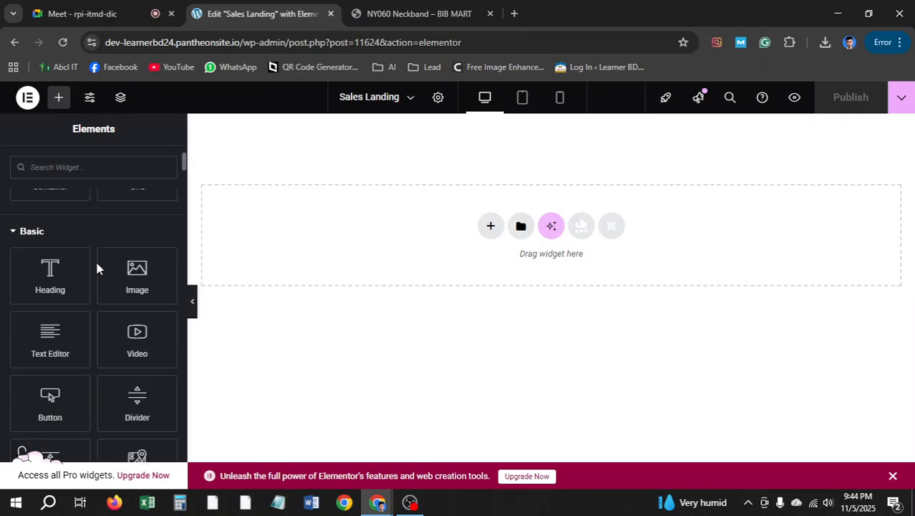
{"action": "scroll", "coordinate": [103, 265], "scroll_direction": "up", "scroll_amount": 3}
{"action": "left_click", "coordinate": [47, 231]}
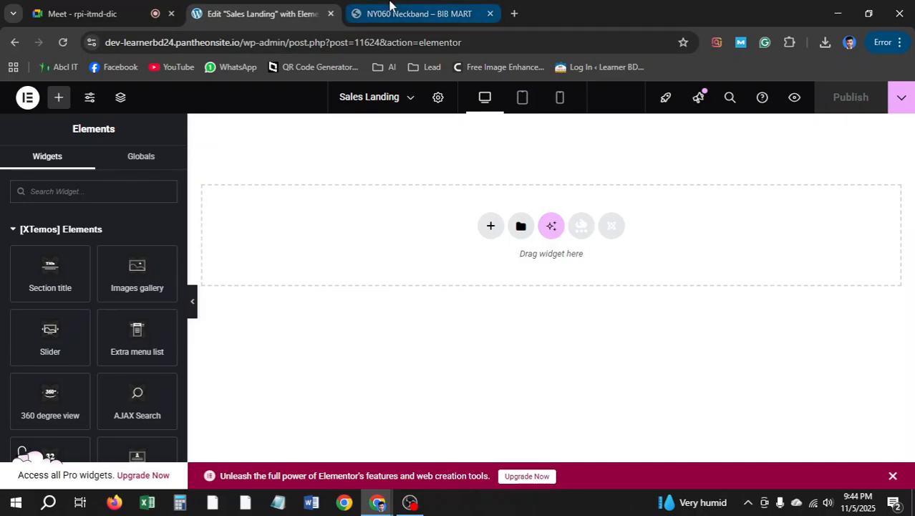
{"action": "left_click", "coordinate": [419, 13]}
{"action": "scroll", "coordinate": [628, 198], "scroll_direction": "down", "scroll_amount": 4}
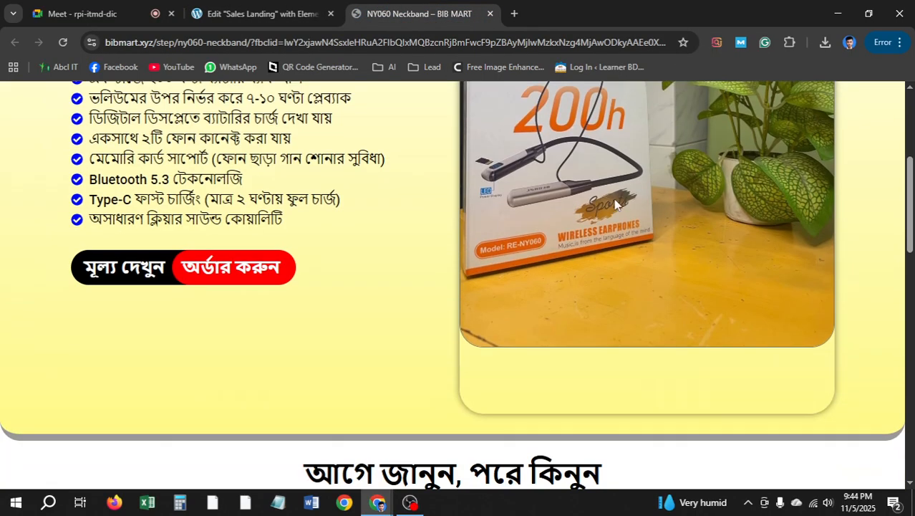
{"action": "scroll", "coordinate": [549, 214], "scroll_direction": "up", "scroll_amount": 4}
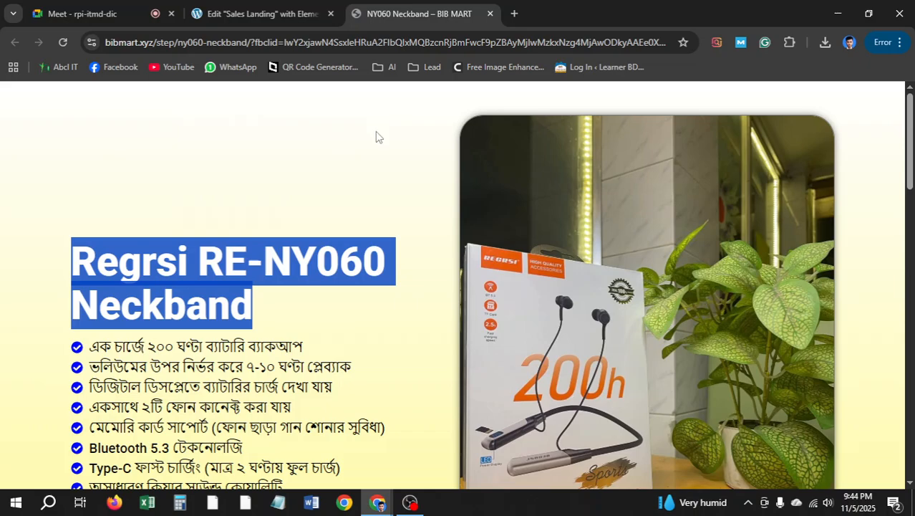
{"action": "scroll", "coordinate": [487, 160], "scroll_direction": "down", "scroll_amount": 4}
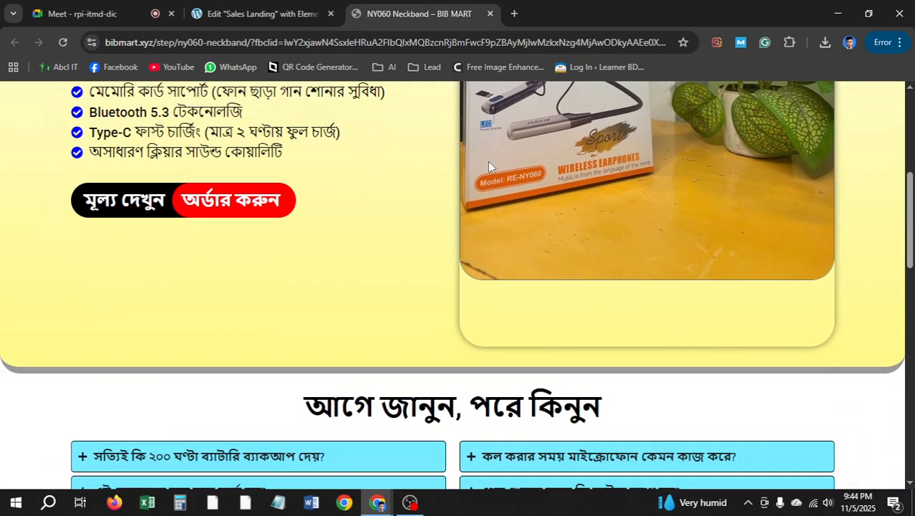
{"action": "scroll", "coordinate": [489, 162], "scroll_direction": "down", "scroll_amount": 2}
{"action": "scroll", "coordinate": [404, 245], "scroll_direction": "down", "scroll_amount": 2}
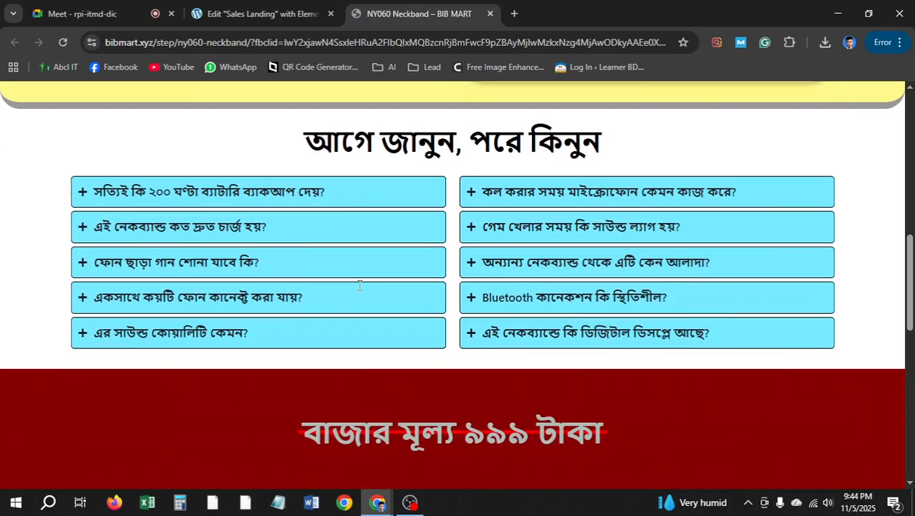
{"action": "scroll", "coordinate": [363, 290], "scroll_direction": "up", "scroll_amount": 5}
{"action": "scroll", "coordinate": [360, 285], "scroll_direction": "up", "scroll_amount": 4}
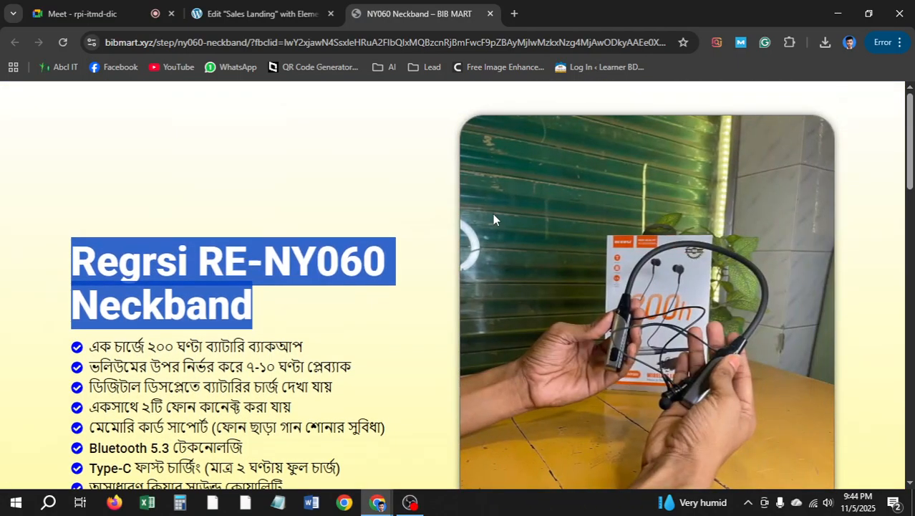
{"action": "scroll", "coordinate": [182, 251], "scroll_direction": "down", "scroll_amount": 3}
{"action": "scroll", "coordinate": [214, 258], "scroll_direction": "up", "scroll_amount": 3}
{"action": "left_click", "coordinate": [297, 268]}
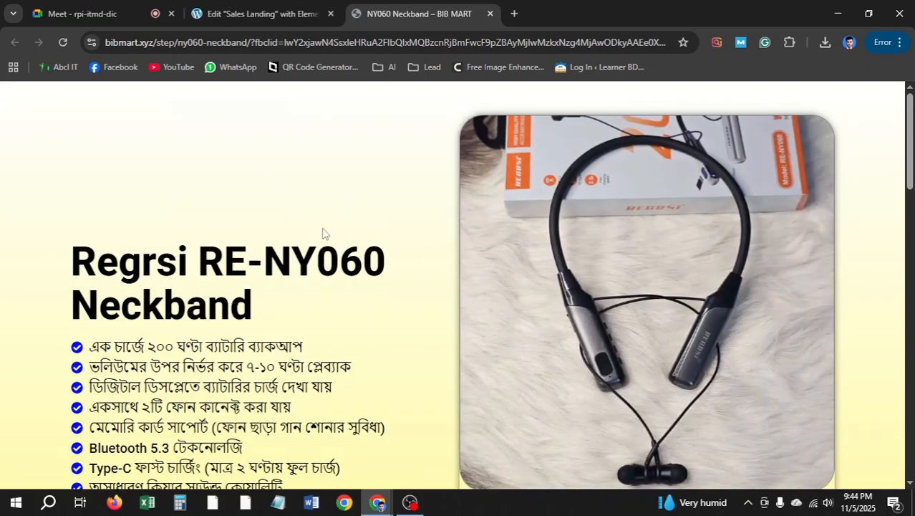
{"action": "left_click", "coordinate": [270, 13]}
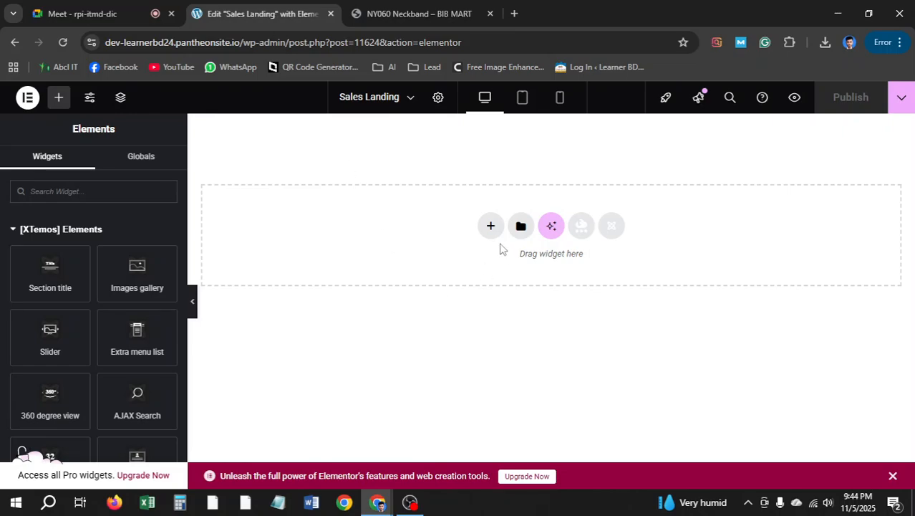
Add an empty single-column Flexbox container to the Sales Landing page canvas
{"action": "left_click", "coordinate": [490, 227]}
{"action": "left_click", "coordinate": [458, 293]}
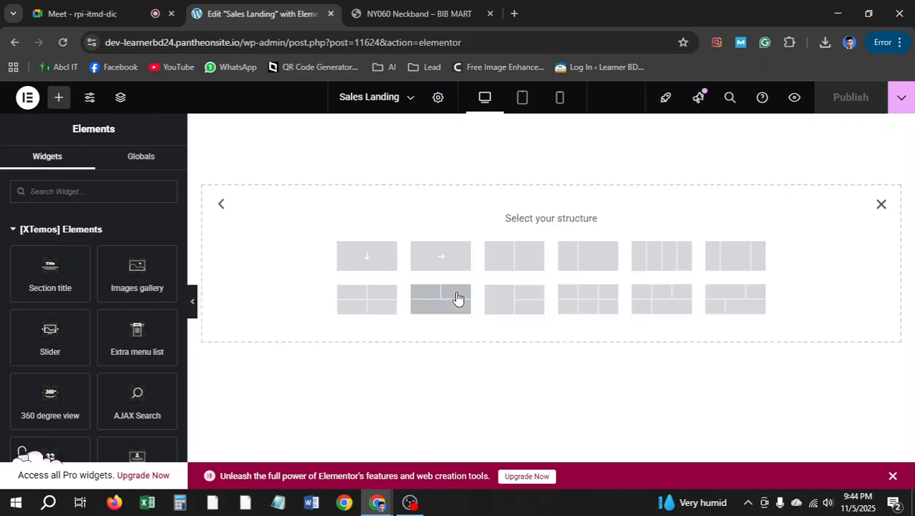
{"action": "left_click", "coordinate": [382, 257]}
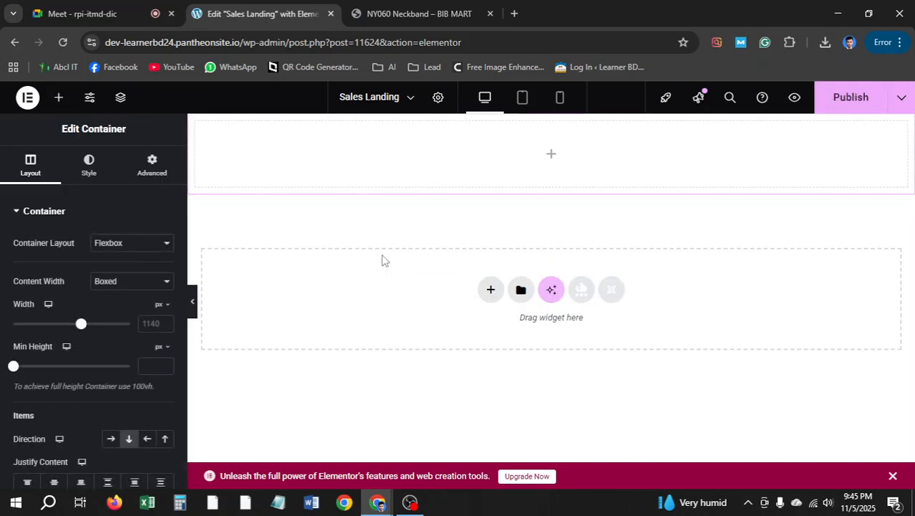
Go back to the BIB MART neckband product page and open the browser extensions list for a colour picker
{"action": "left_click", "coordinate": [419, 14]}
{"action": "scroll", "coordinate": [358, 308], "scroll_direction": "down", "scroll_amount": 3}
{"action": "scroll", "coordinate": [358, 327], "scroll_direction": "down", "scroll_amount": 3}
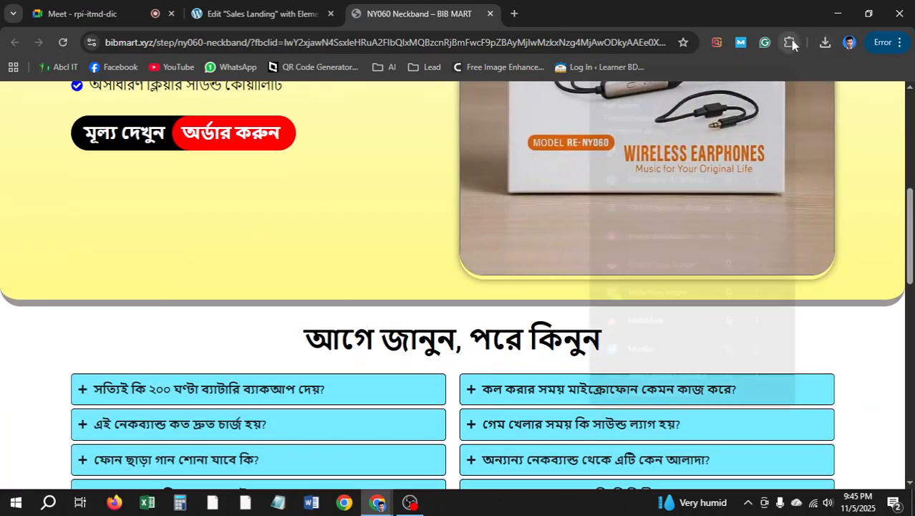
{"action": "left_click", "coordinate": [790, 42]}
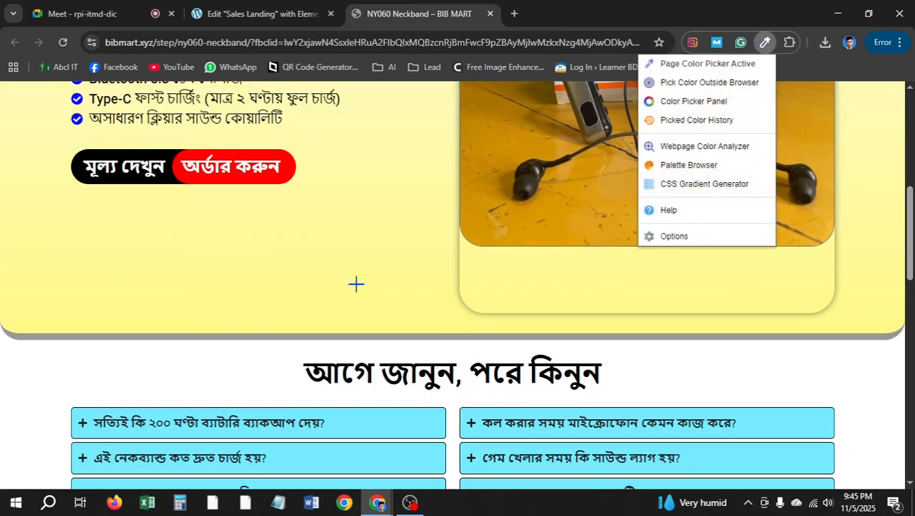
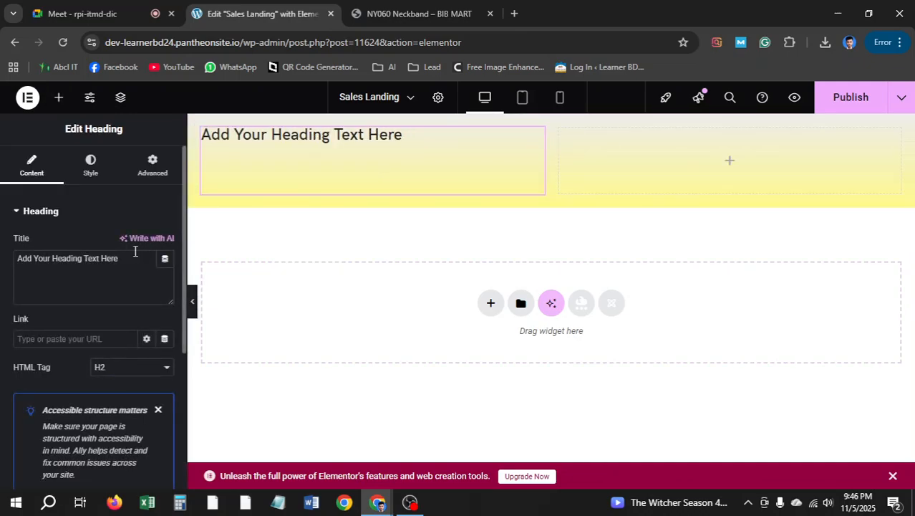
Paste 'Regrsi RE-NY060 Neckband' as the heading title and set its font size to 50 px
{"action": "left_click_drag", "start_coordinate": [121, 258], "coordinate": [0, 258]}
{"action": "type", "text": "Regrsi RE-NY060 Neckband"}
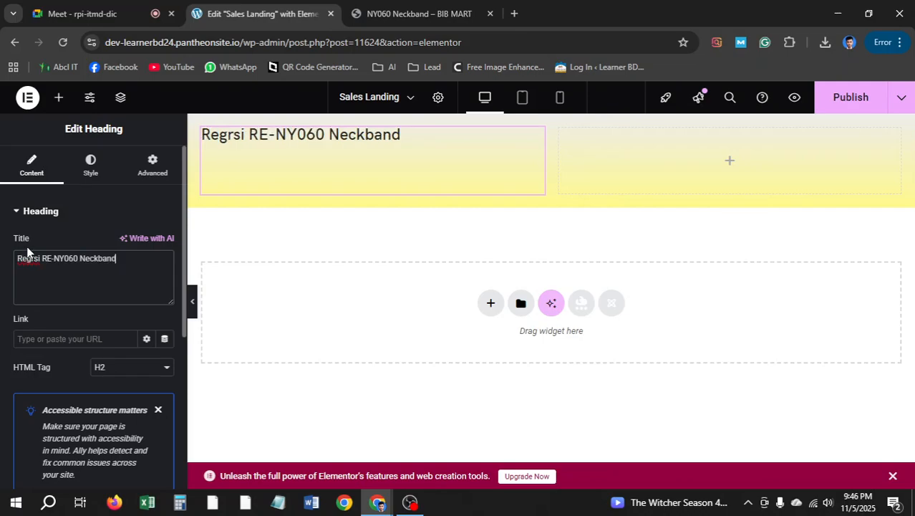
{"action": "left_click", "coordinate": [90, 164]}
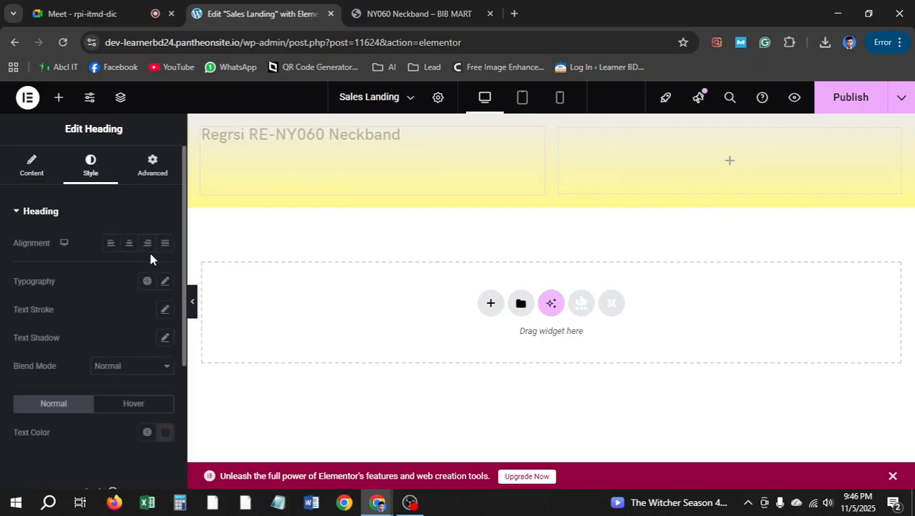
{"action": "left_click", "coordinate": [165, 282]}
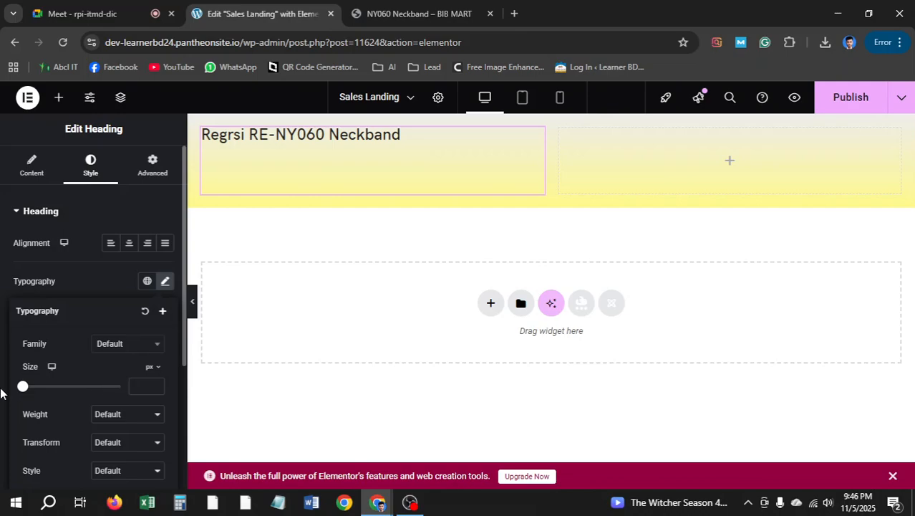
{"action": "left_click_drag", "start_coordinate": [26, 388], "coordinate": [41, 387]}
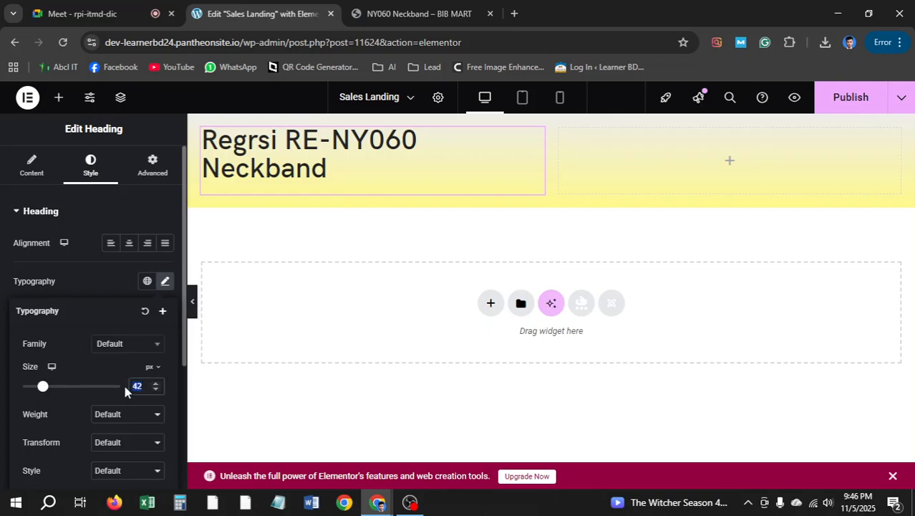
{"action": "type", "text": "50"}
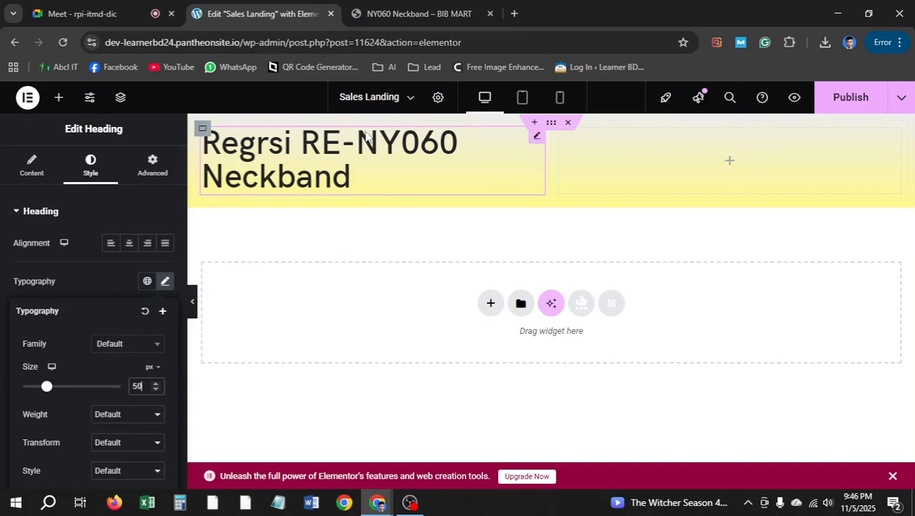
Compare with the live page and set the heading weight to 900 (Black)
{"action": "left_click", "coordinate": [432, 5]}
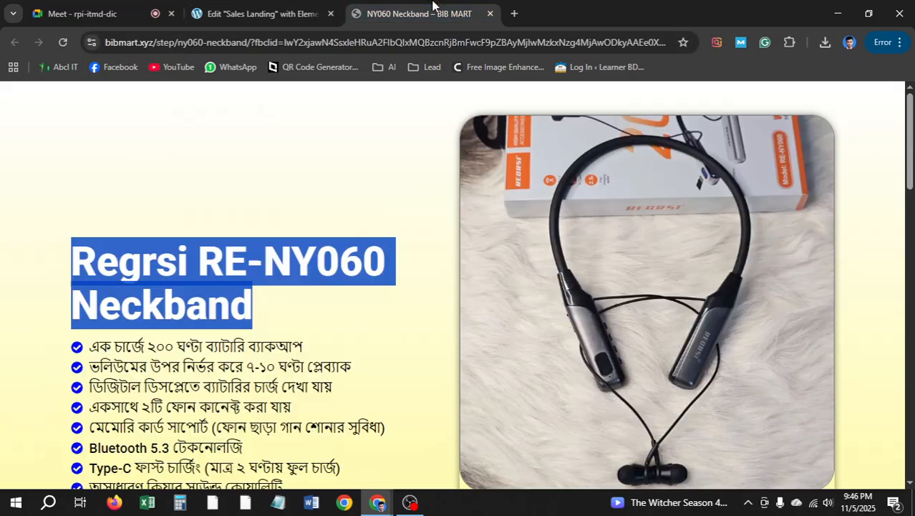
{"action": "left_click", "coordinate": [317, 270]}
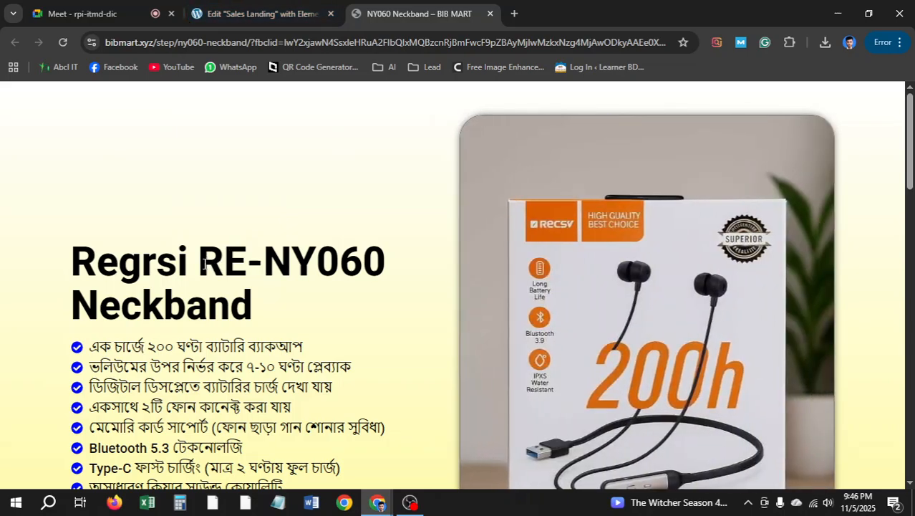
{"action": "left_click", "coordinate": [233, 7]}
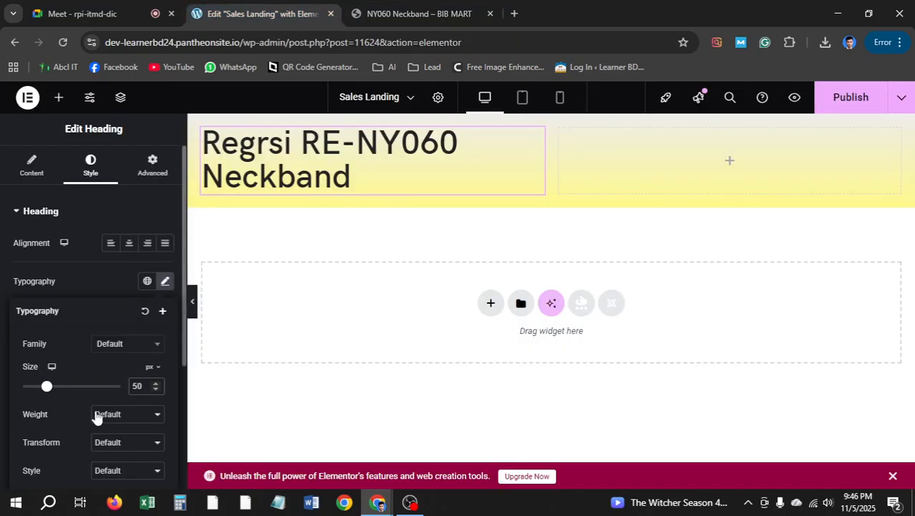
{"action": "scroll", "coordinate": [98, 417], "scroll_direction": "down", "scroll_amount": 1}
{"action": "left_click", "coordinate": [115, 347]}
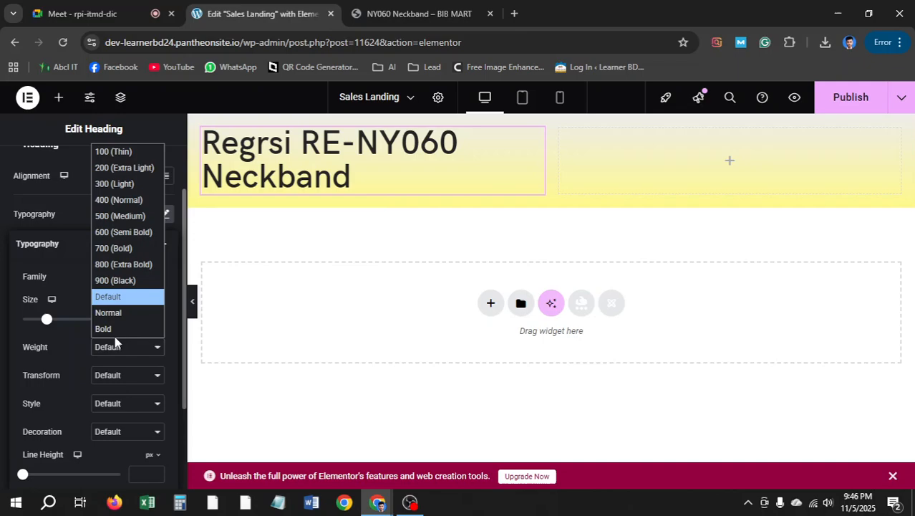
{"action": "left_click", "coordinate": [129, 248]}
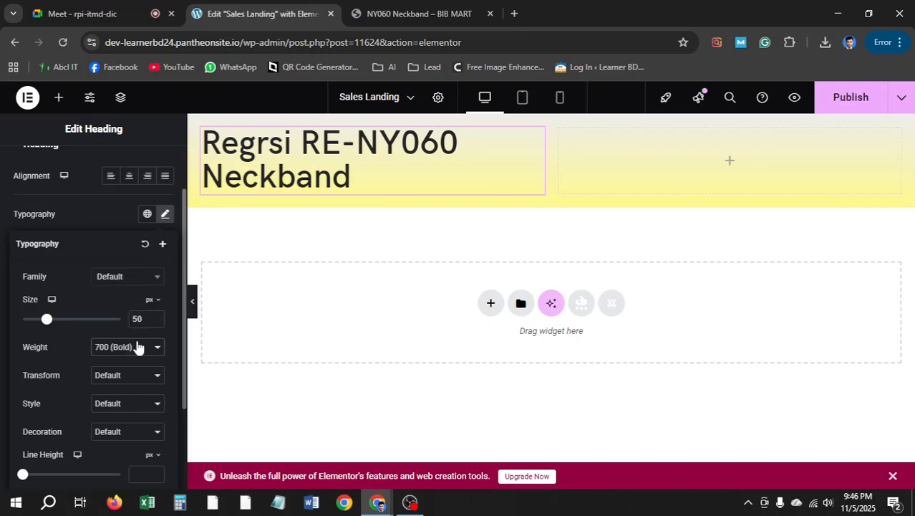
{"action": "left_click", "coordinate": [138, 347]}
{"action": "left_click", "coordinate": [128, 282]}
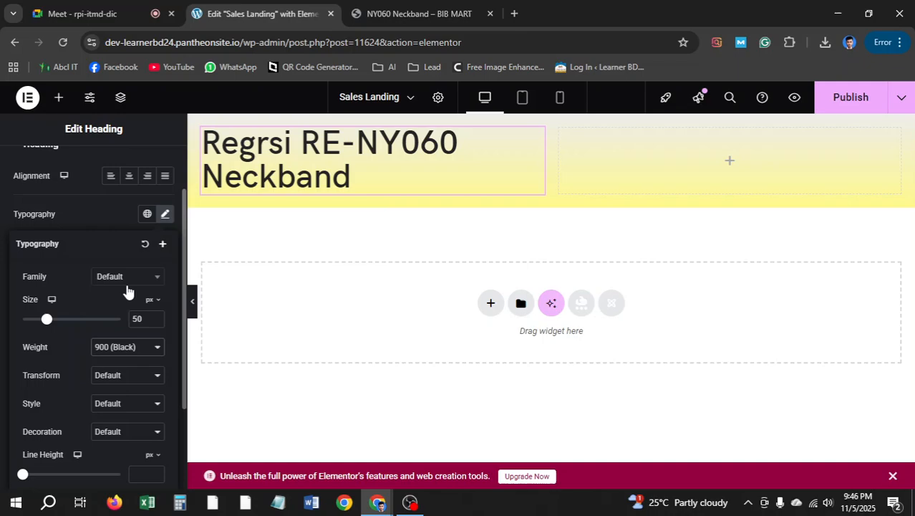
{"action": "left_click", "coordinate": [341, 184]}
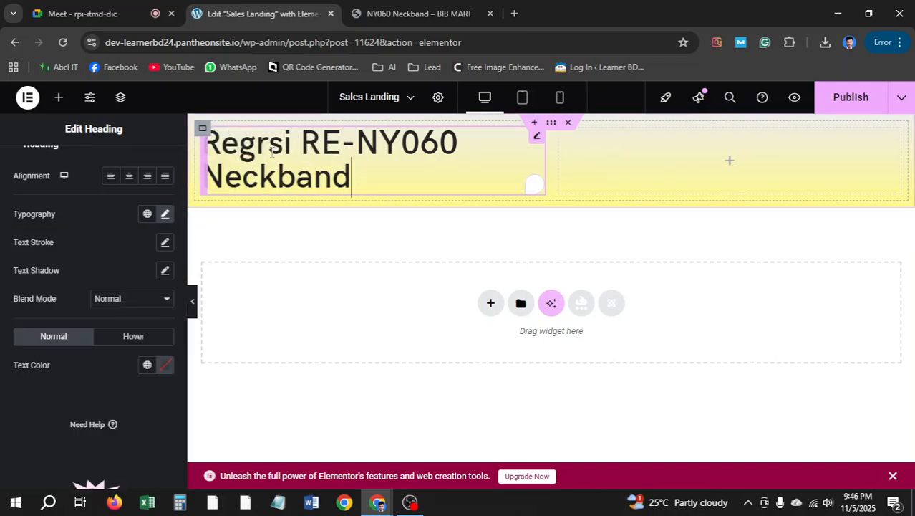
Try 700 (Bold) for the heading weight, then settle back on 900 (Black)
{"action": "left_click", "coordinate": [90, 159]}
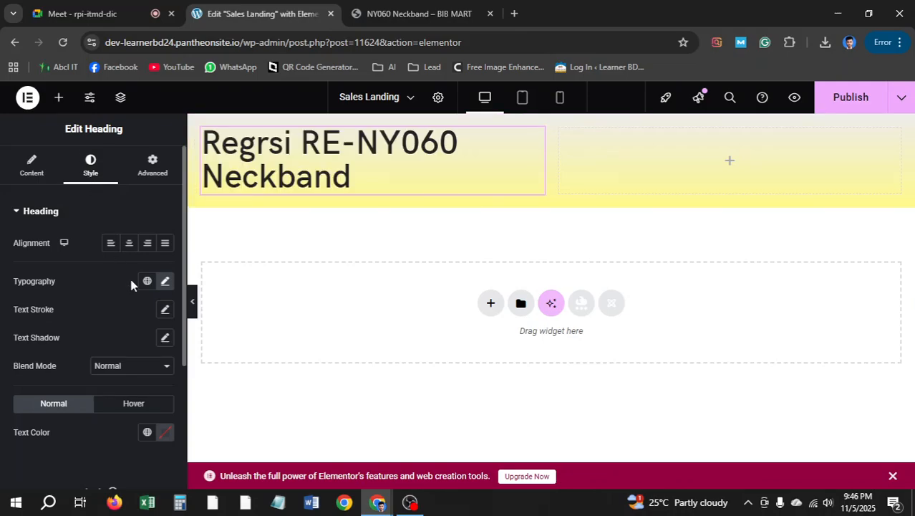
{"action": "left_click", "coordinate": [166, 281]}
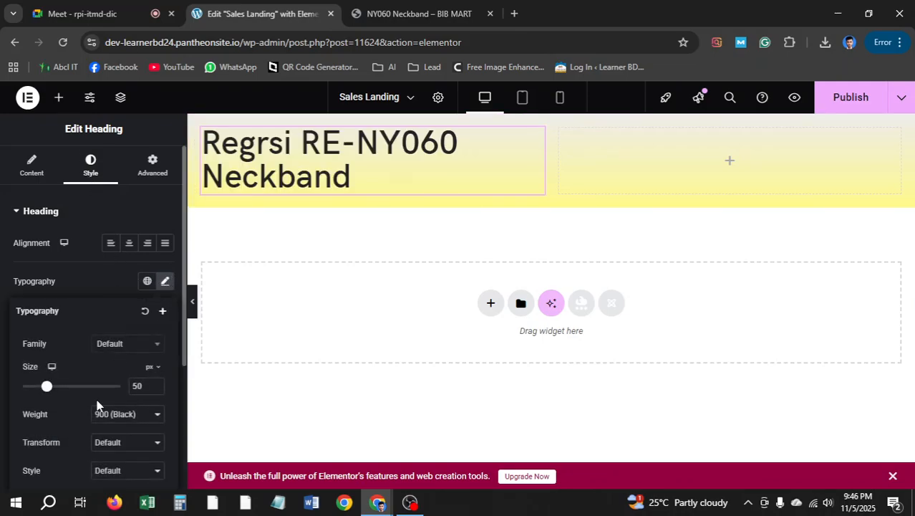
{"action": "left_click", "coordinate": [118, 416]}
{"action": "left_click", "coordinate": [118, 347]}
{"action": "left_click", "coordinate": [140, 416]}
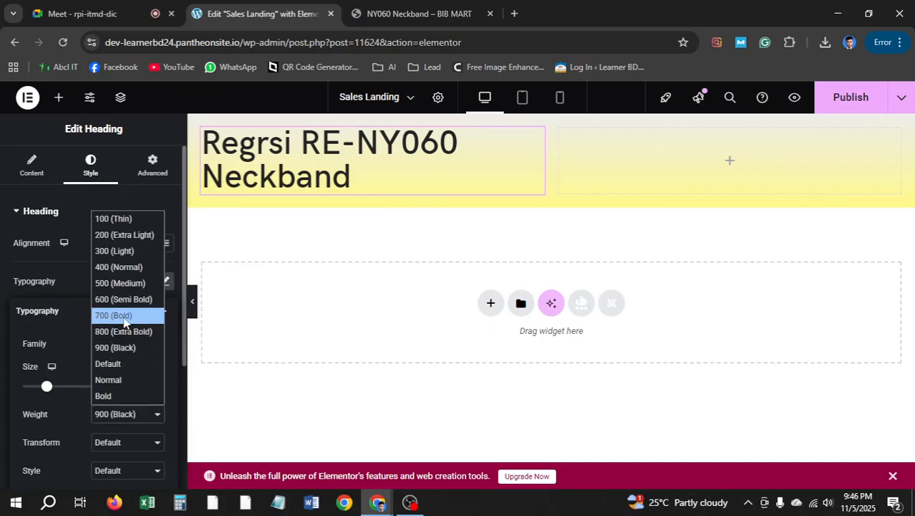
{"action": "left_click", "coordinate": [114, 313]}
{"action": "left_click", "coordinate": [391, 181]}
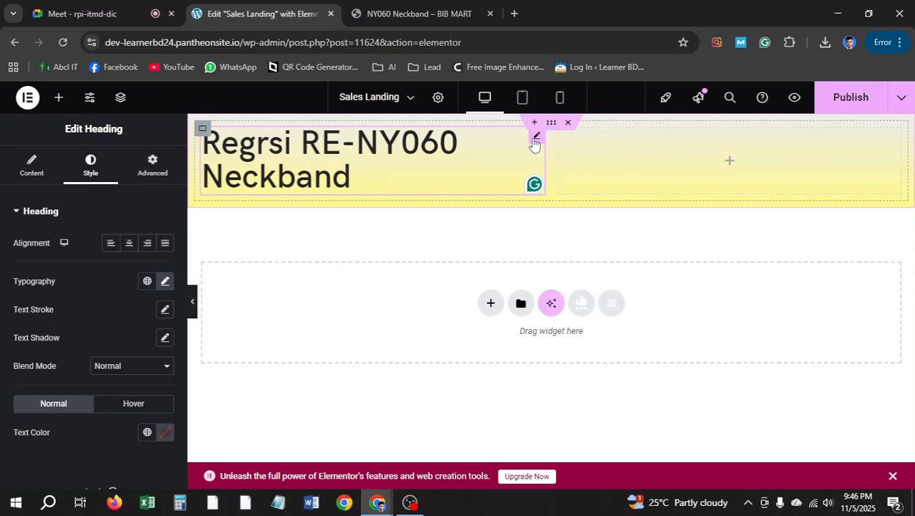
{"action": "left_click", "coordinate": [151, 172]}
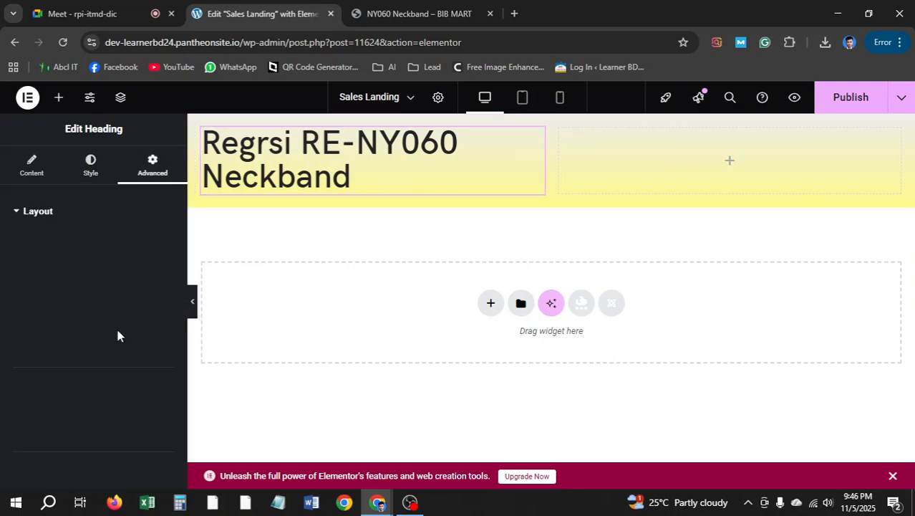
{"action": "left_click", "coordinate": [91, 174]}
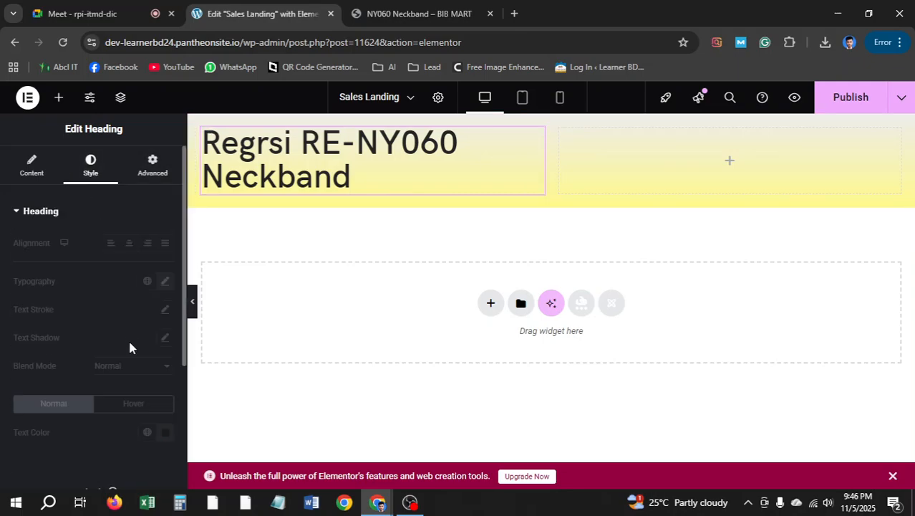
{"action": "left_click", "coordinate": [165, 281]}
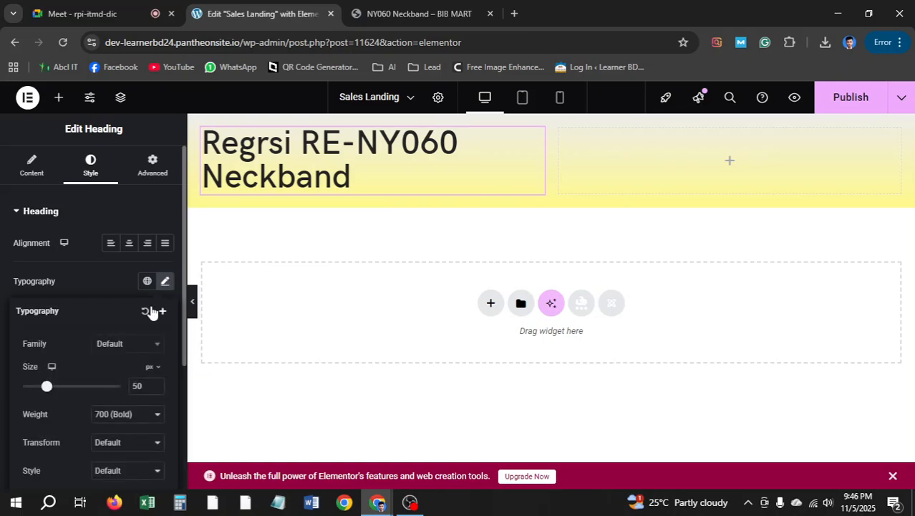
{"action": "left_click", "coordinate": [130, 423]}
{"action": "left_click", "coordinate": [134, 350]}
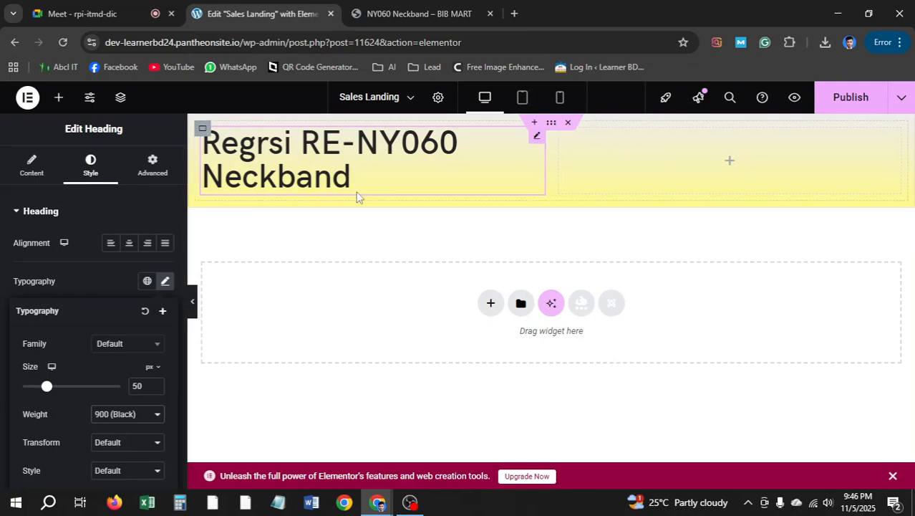
Check the styled heading against the live product page before returning to the editor
{"action": "left_click", "coordinate": [368, 12]}
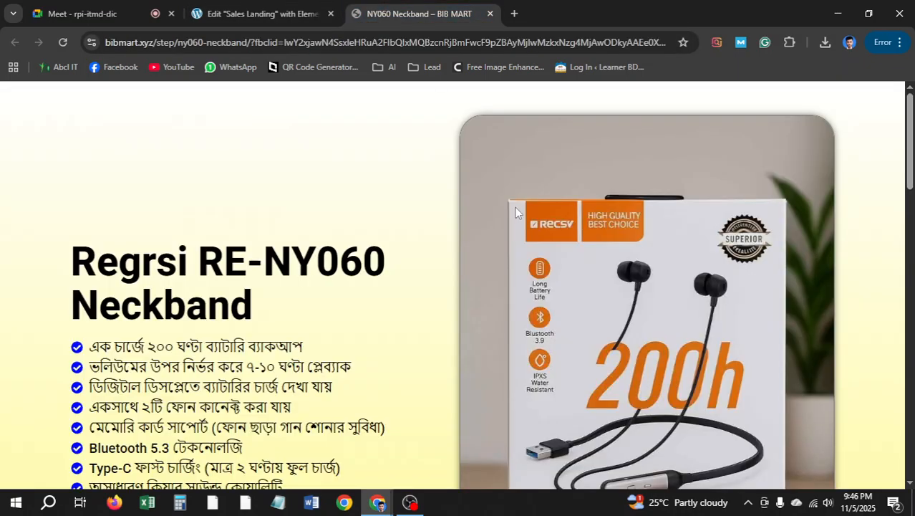
{"action": "scroll", "coordinate": [700, 257], "scroll_direction": "down", "scroll_amount": 2}
{"action": "scroll", "coordinate": [677, 215], "scroll_direction": "up", "scroll_amount": 2}
{"action": "scroll", "coordinate": [646, 333], "scroll_direction": "down", "scroll_amount": 2}
{"action": "scroll", "coordinate": [602, 199], "scroll_direction": "up", "scroll_amount": 2}
{"action": "left_click", "coordinate": [261, 13]}
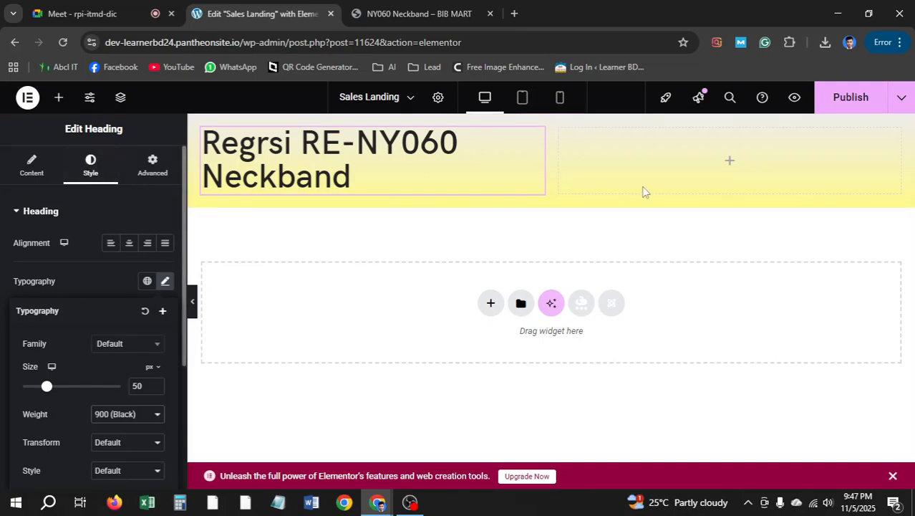
Search widgets for 'image' and drop an Image Carousel into the empty right column
{"action": "left_click", "coordinate": [57, 100]}
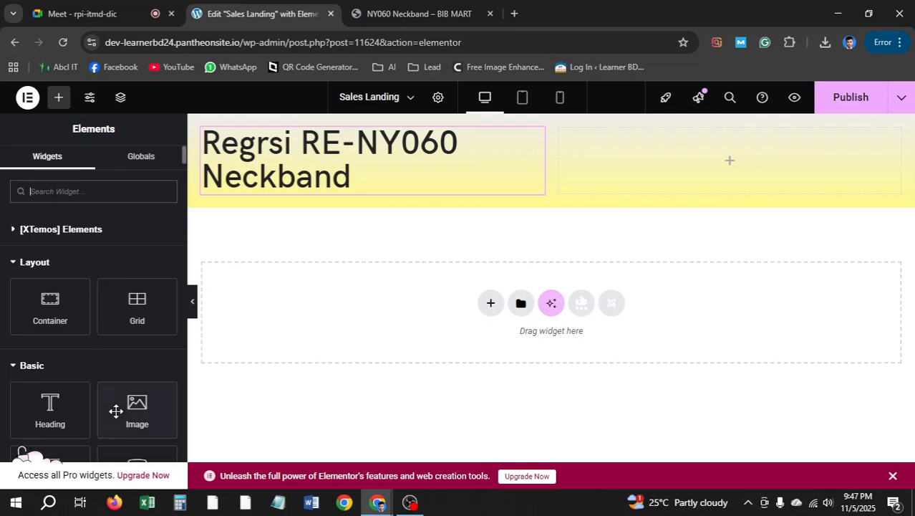
{"action": "left_click", "coordinate": [91, 192]}
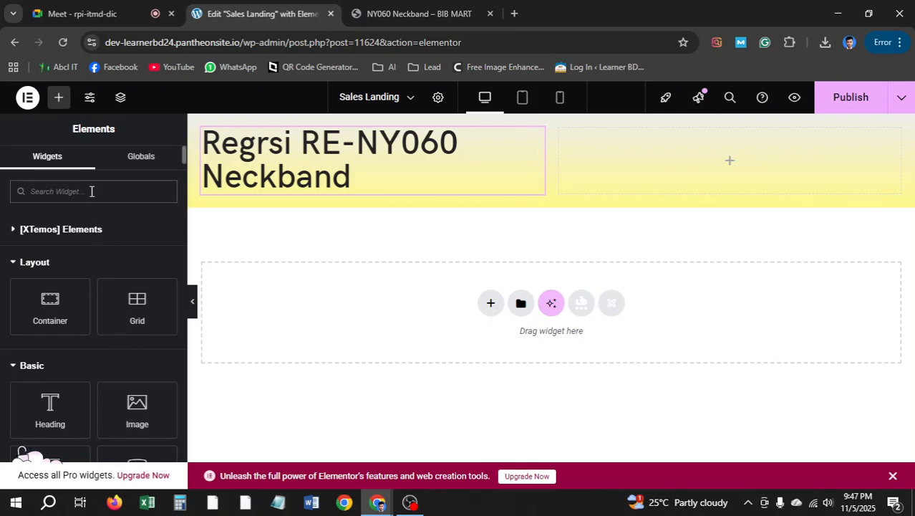
{"action": "type", "text": "image"}
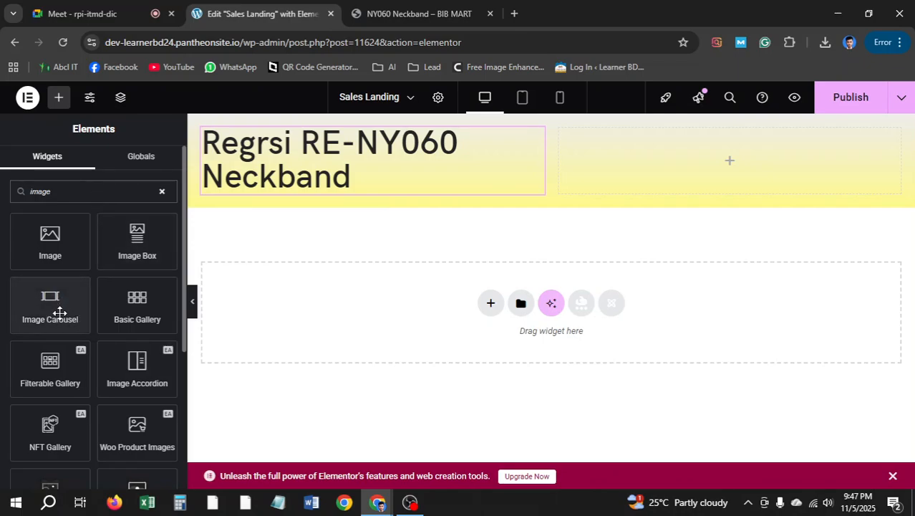
{"action": "left_click_drag", "start_coordinate": [59, 312], "coordinate": [752, 161]}
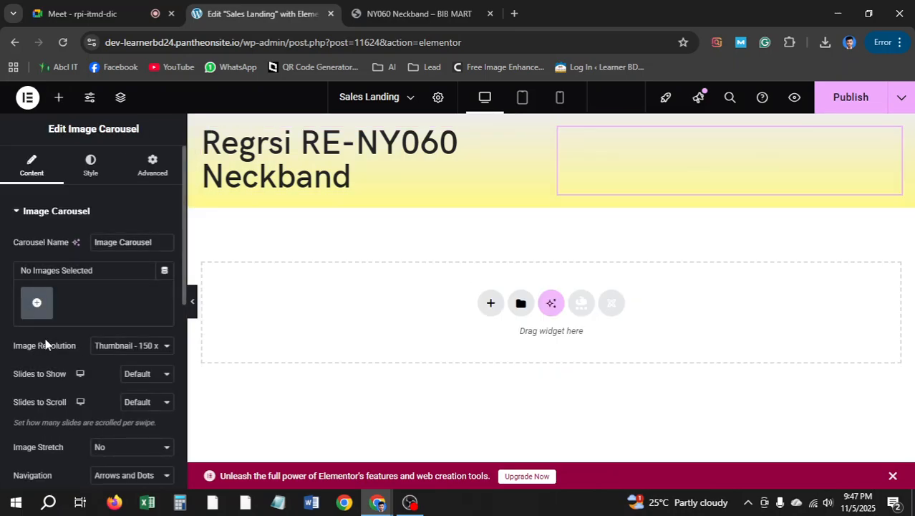
Fill the carousel with four neckband photos as a new gallery
{"action": "left_click", "coordinate": [36, 302]}
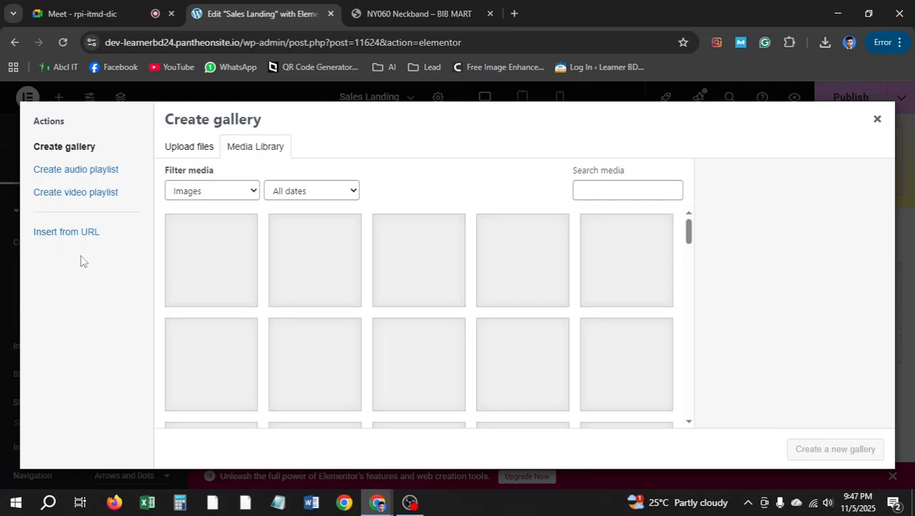
{"action": "left_click", "coordinate": [243, 280]}
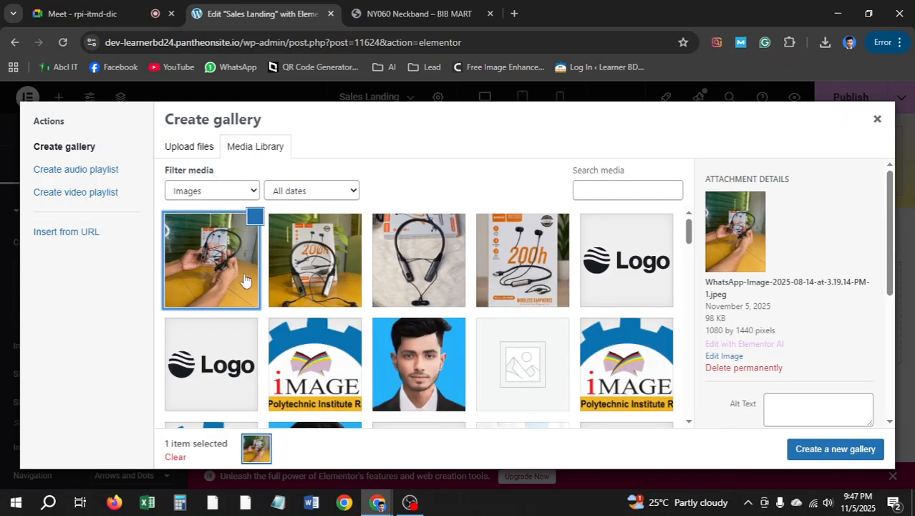
{"action": "left_click", "coordinate": [337, 267]}
{"action": "left_click", "coordinate": [407, 264]}
{"action": "left_click", "coordinate": [545, 272]}
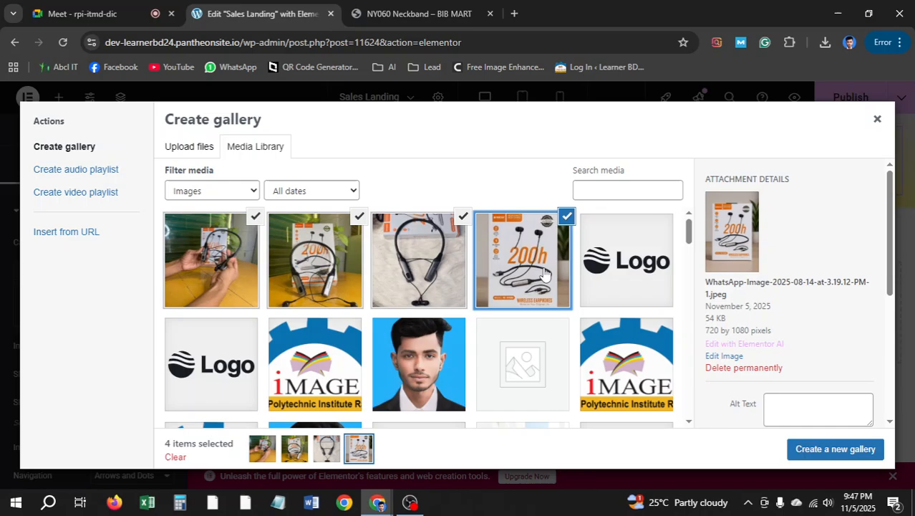
{"action": "left_click", "coordinate": [809, 451]}
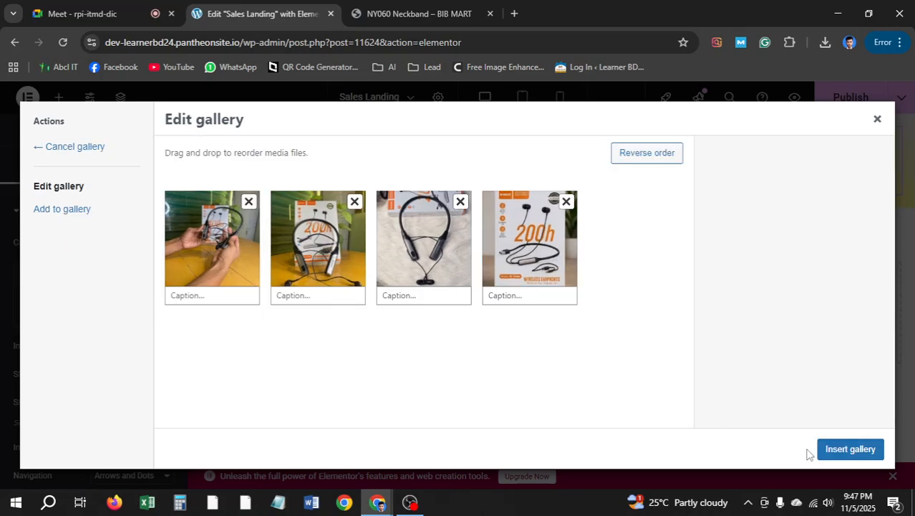
{"action": "left_click", "coordinate": [850, 449]}
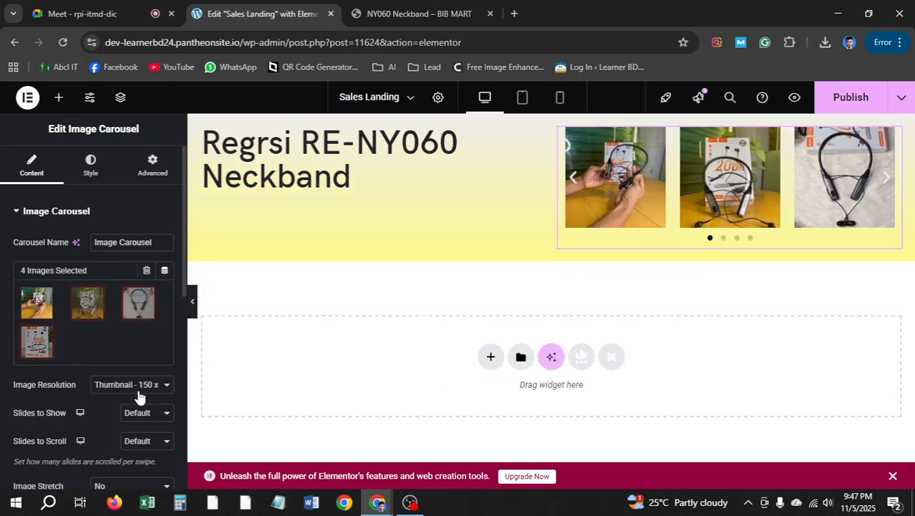
Set the carousel's image resolution to Full and Slides to Show to 1
{"action": "left_click", "coordinate": [130, 388]}
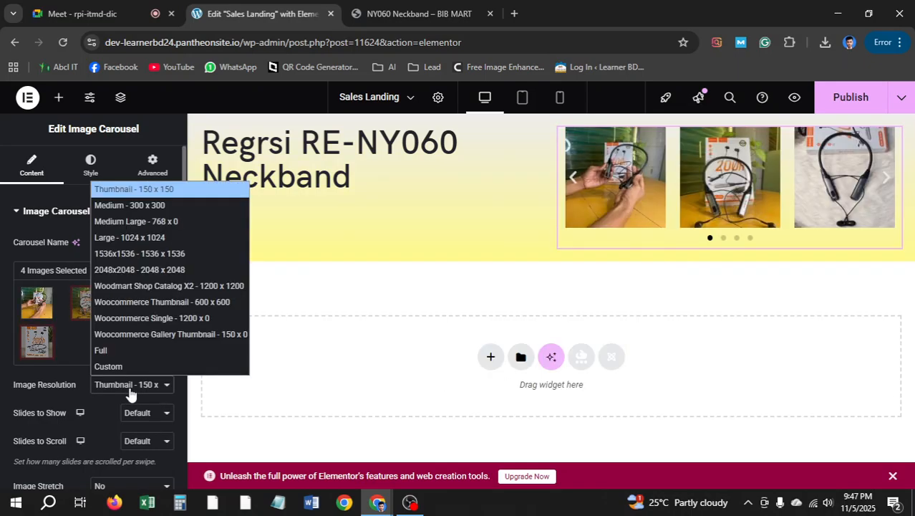
{"action": "left_click", "coordinate": [114, 352]}
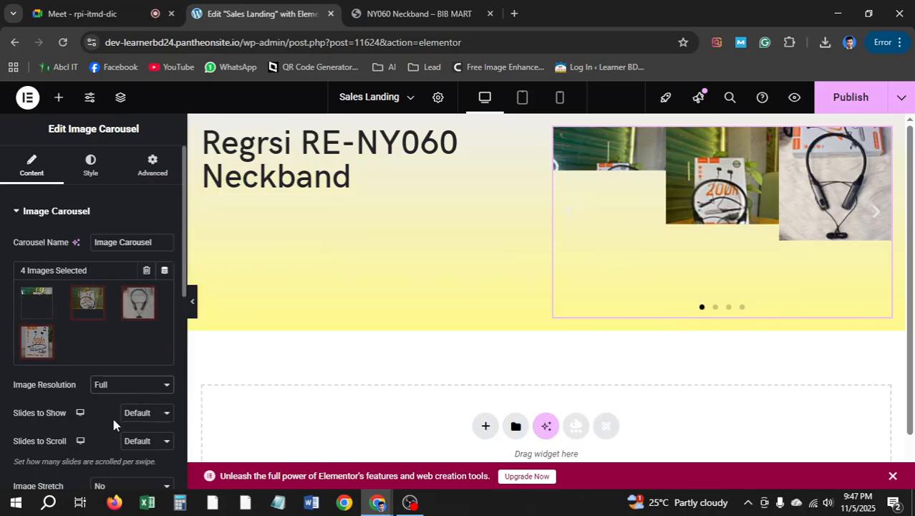
{"action": "left_click", "coordinate": [147, 416]}
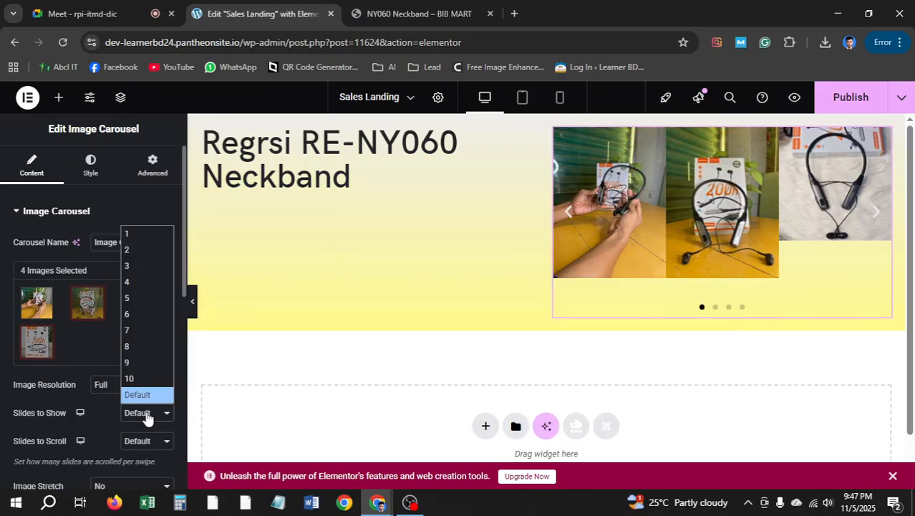
{"action": "left_click", "coordinate": [143, 233]}
{"action": "scroll", "coordinate": [650, 259], "scroll_direction": "down", "scroll_amount": 5}
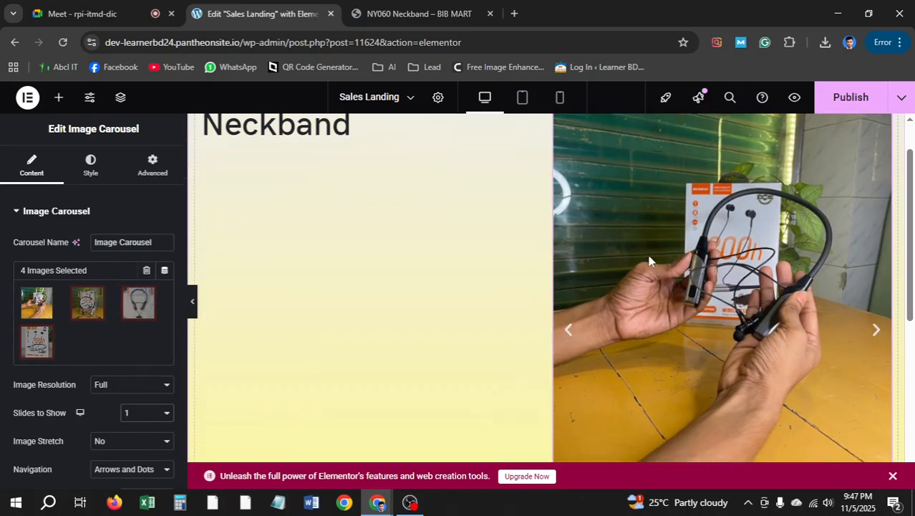
{"action": "scroll", "coordinate": [664, 260], "scroll_direction": "up", "scroll_amount": 5}
Compare the carousel in the editor against the live product page
{"action": "left_click", "coordinate": [445, 7]}
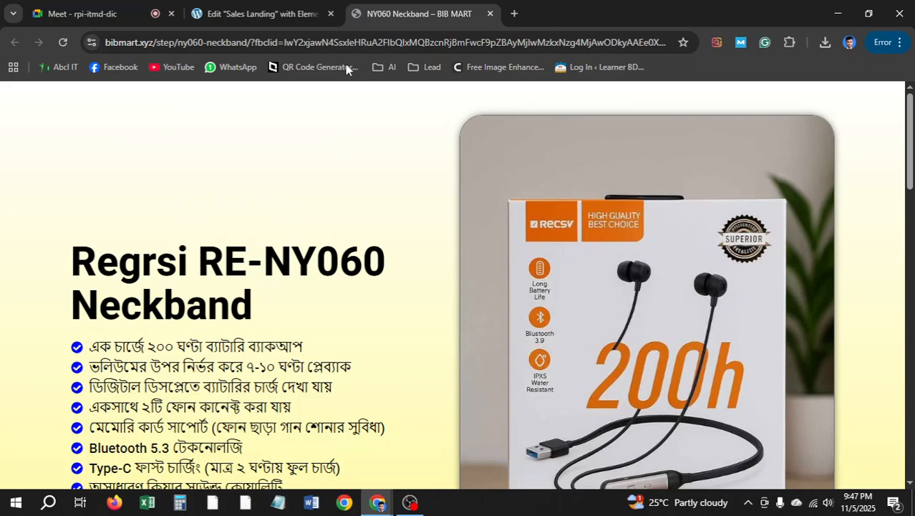
{"action": "left_click", "coordinate": [262, 14]}
{"action": "left_click", "coordinate": [422, 14]}
{"action": "left_click", "coordinate": [262, 14]}
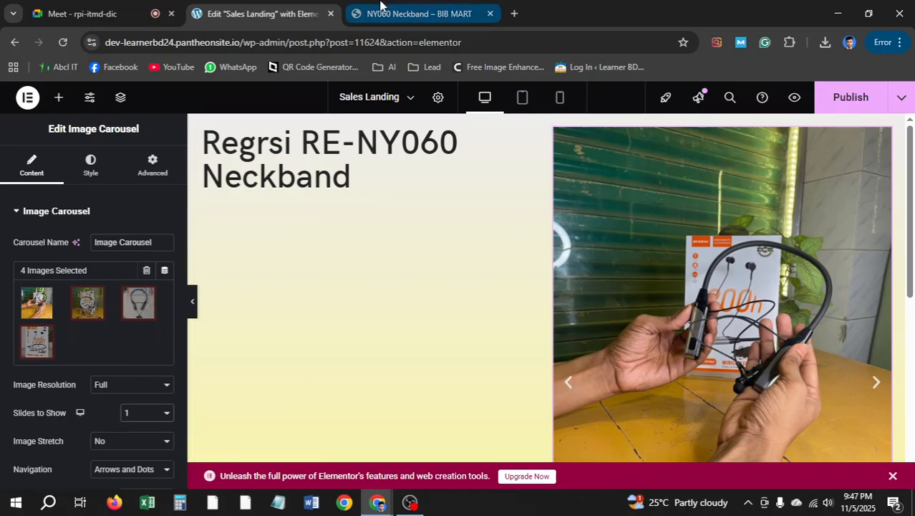
{"action": "left_click", "coordinate": [423, 14]}
{"action": "left_click", "coordinate": [261, 14]}
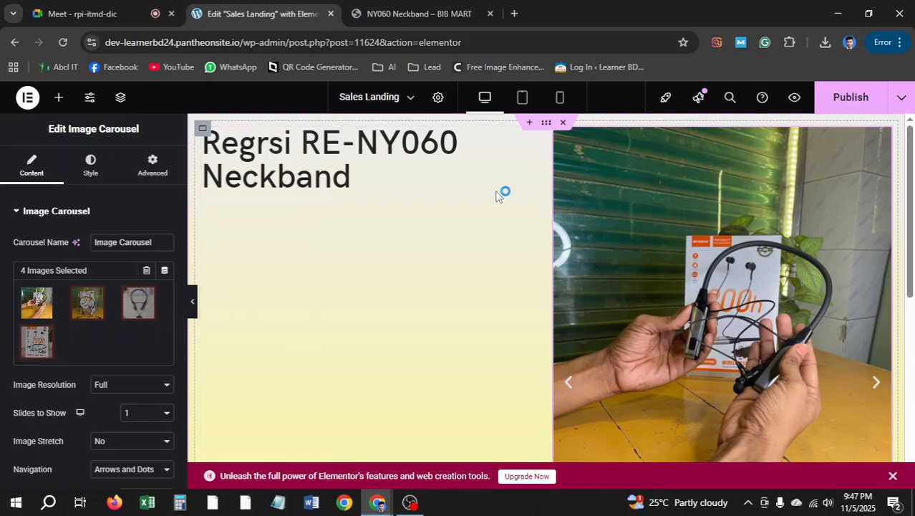
{"action": "scroll", "coordinate": [92, 240], "scroll_direction": "down", "scroll_amount": 2}
{"action": "scroll", "coordinate": [99, 221], "scroll_direction": "up", "scroll_amount": 2}
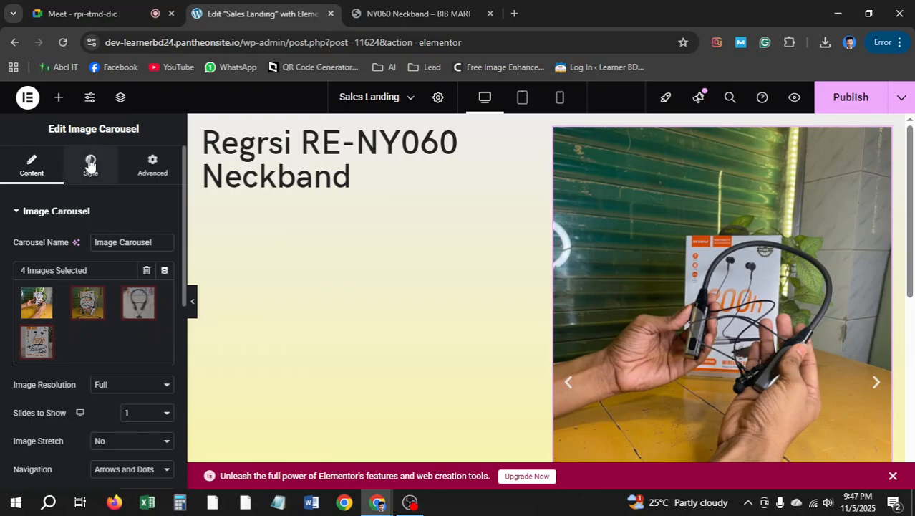
Round the carousel images' corners with a linked border radius of 30
{"action": "left_click", "coordinate": [90, 163]}
{"action": "scroll", "coordinate": [96, 287], "scroll_direction": "down", "scroll_amount": 1}
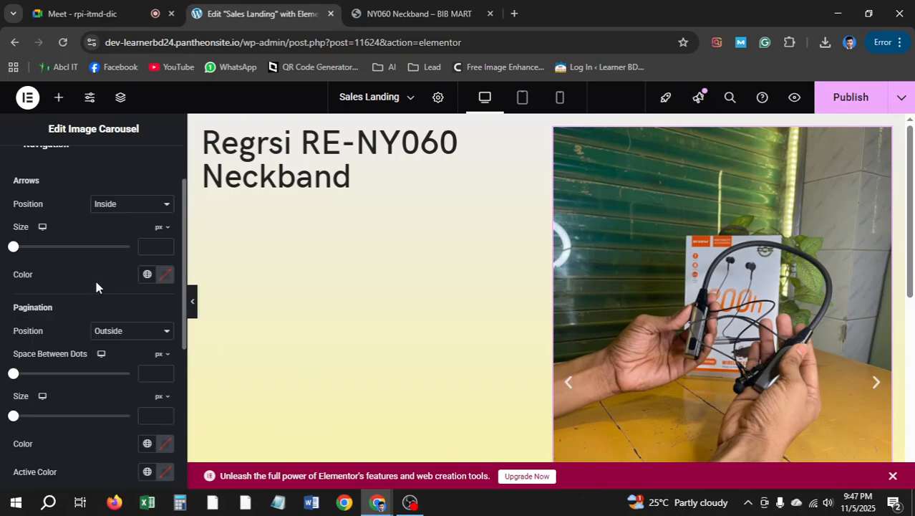
{"action": "scroll", "coordinate": [98, 282], "scroll_direction": "down", "scroll_amount": 2}
{"action": "scroll", "coordinate": [101, 278], "scroll_direction": "up", "scroll_amount": 3}
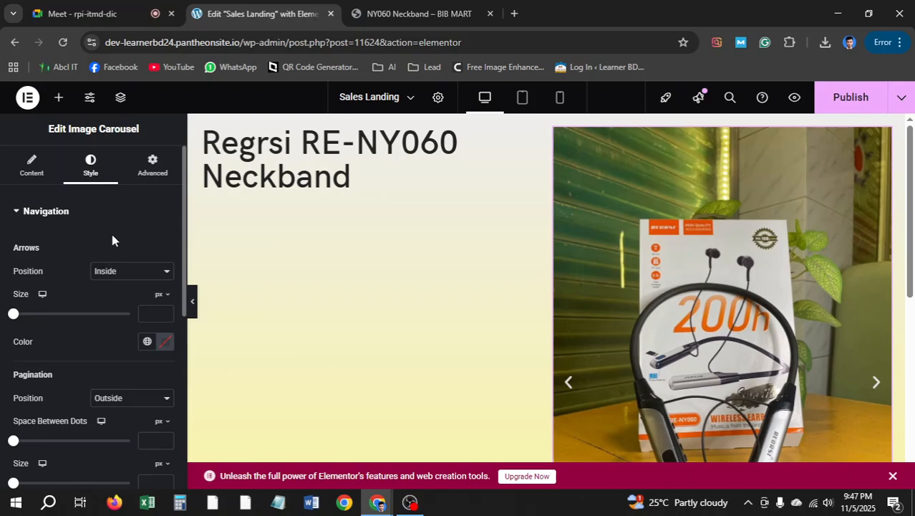
{"action": "left_click", "coordinate": [158, 179]}
{"action": "scroll", "coordinate": [39, 322], "scroll_direction": "down", "scroll_amount": 5}
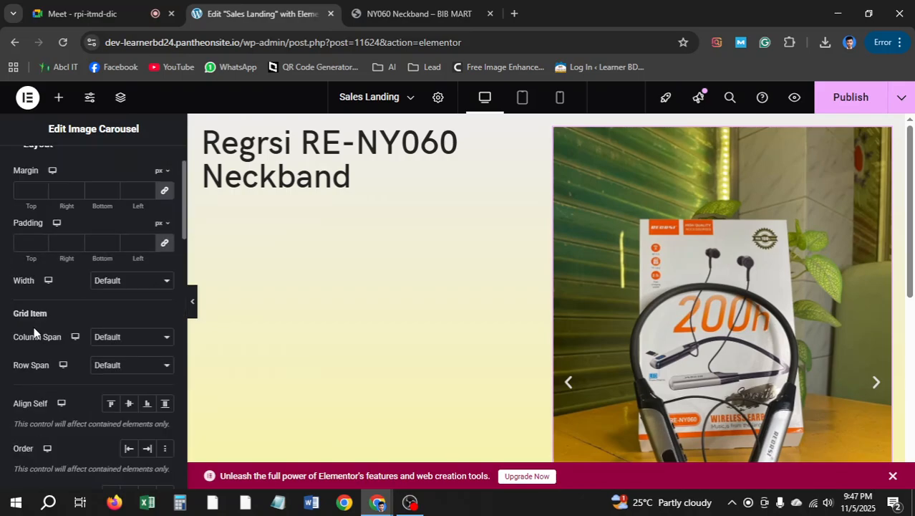
{"action": "scroll", "coordinate": [44, 314], "scroll_direction": "up", "scroll_amount": 1}
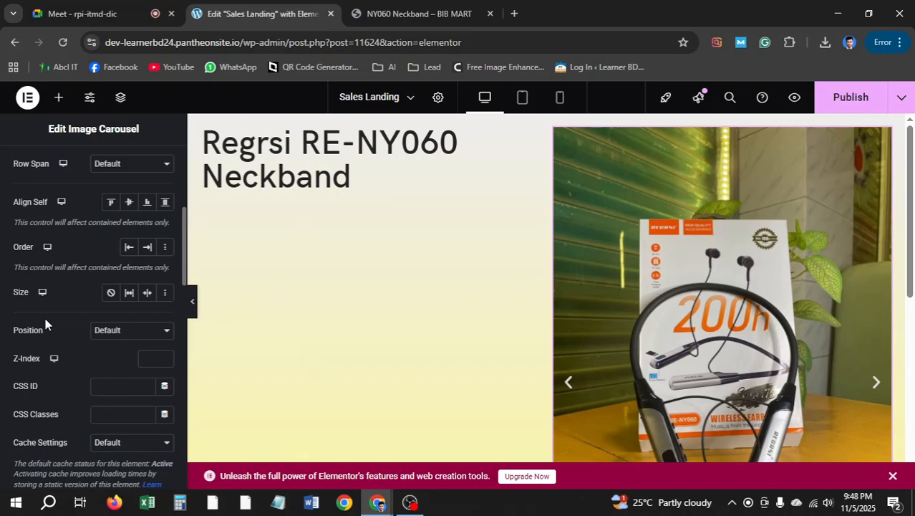
{"action": "scroll", "coordinate": [43, 315], "scroll_direction": "up", "scroll_amount": 2}
{"action": "scroll", "coordinate": [85, 172], "scroll_direction": "up", "scroll_amount": 2}
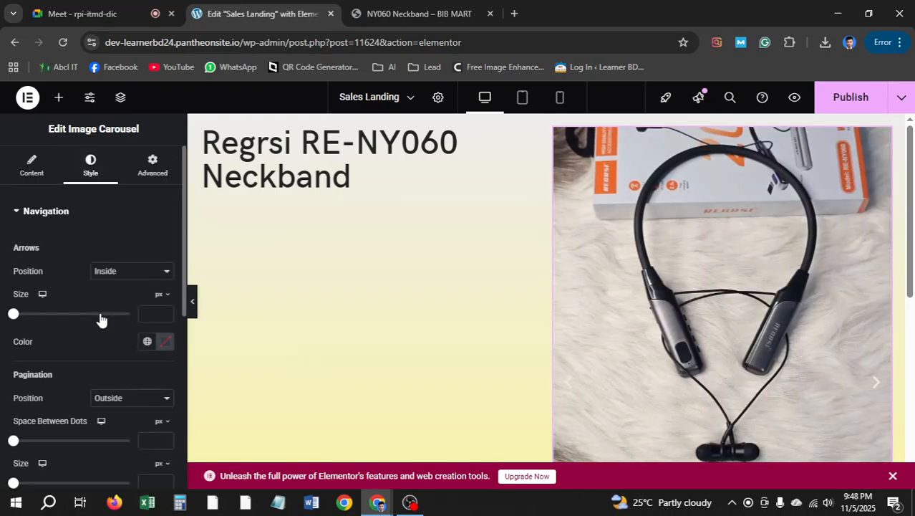
{"action": "scroll", "coordinate": [98, 315], "scroll_direction": "down", "scroll_amount": 3}
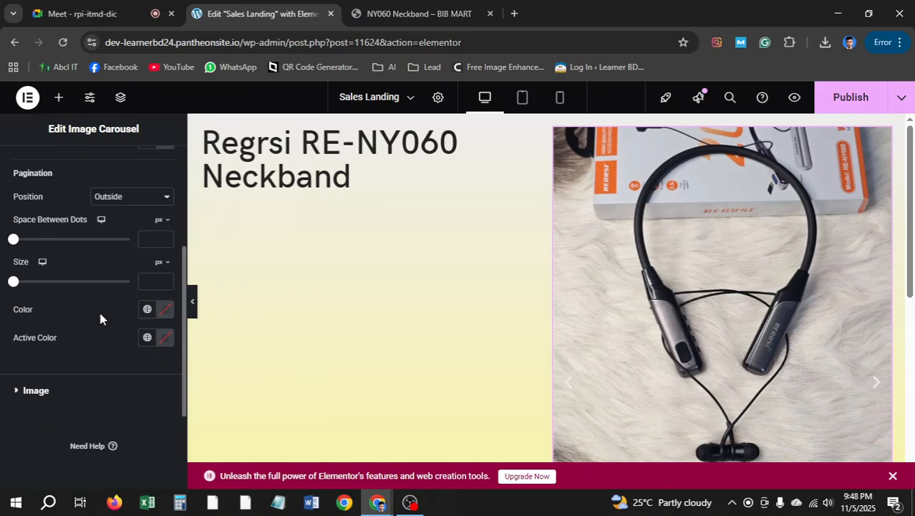
{"action": "scroll", "coordinate": [48, 352], "scroll_direction": "up", "scroll_amount": 3}
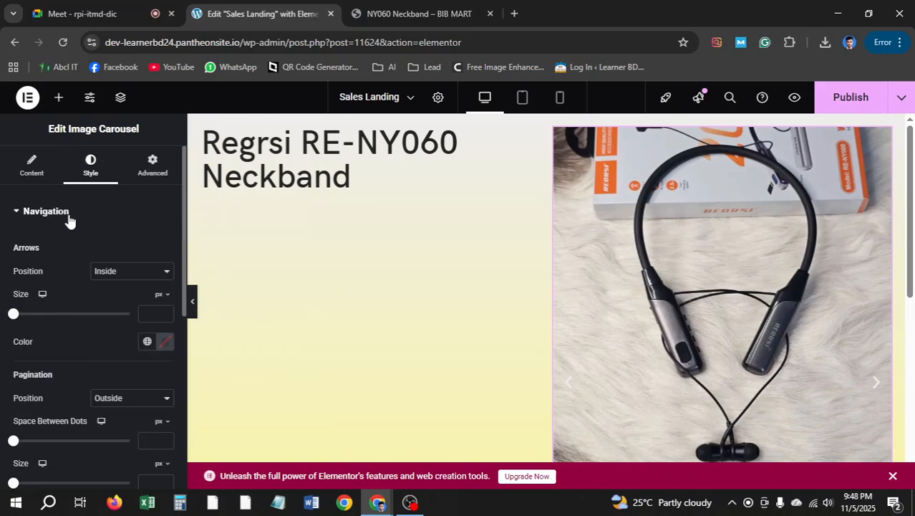
{"action": "scroll", "coordinate": [29, 414], "scroll_direction": "down", "scroll_amount": 3}
{"action": "left_click", "coordinate": [29, 391]}
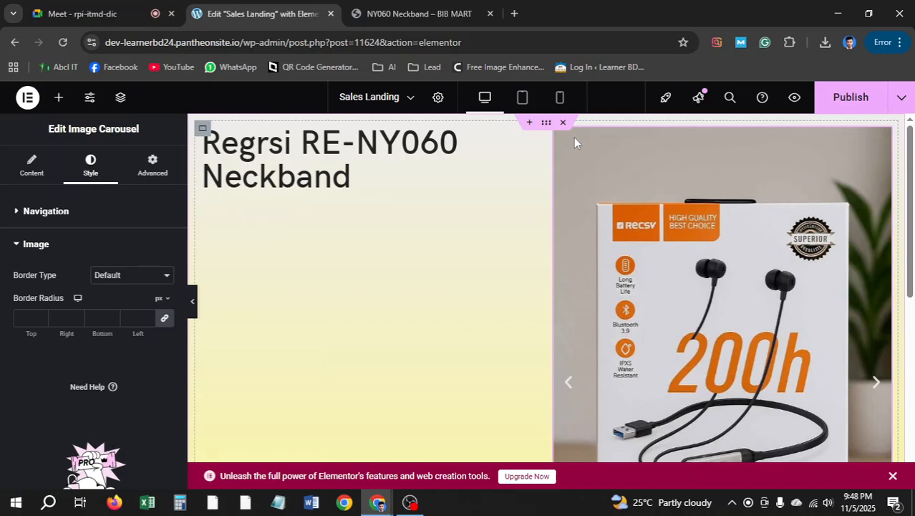
{"action": "left_click", "coordinate": [148, 315]}
{"action": "left_click_drag", "start_coordinate": [142, 317], "coordinate": [112, 324]}
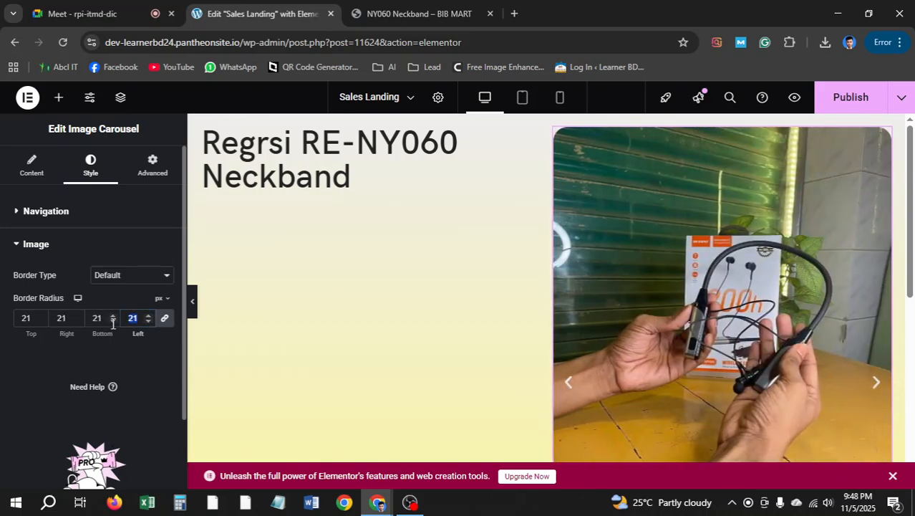
{"action": "type", "text": "30"}
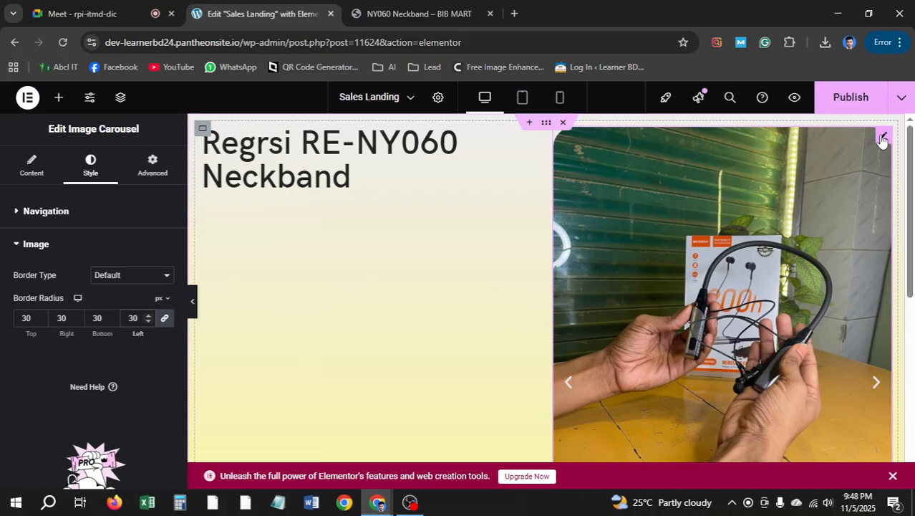
Scroll through the live product page for reference
{"action": "key", "text": "ctrl+Tab"}
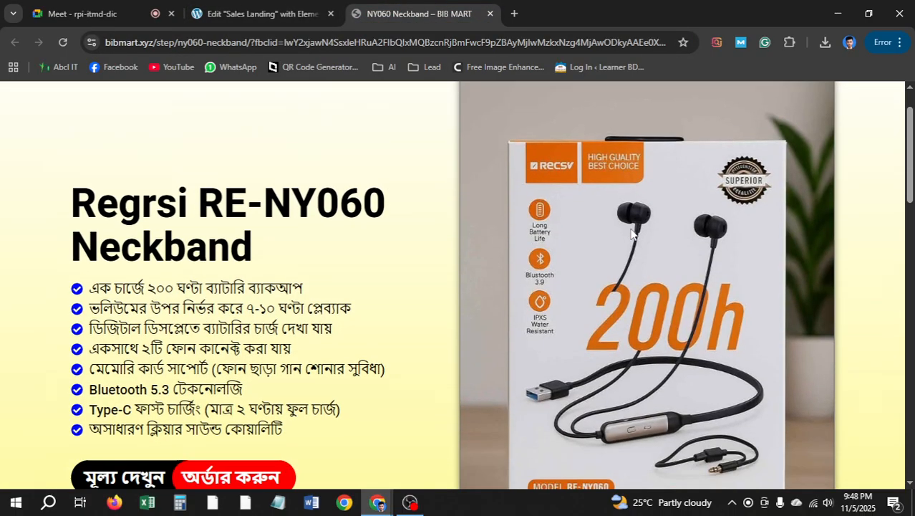
{"action": "scroll", "coordinate": [633, 233], "scroll_direction": "down", "scroll_amount": 5}
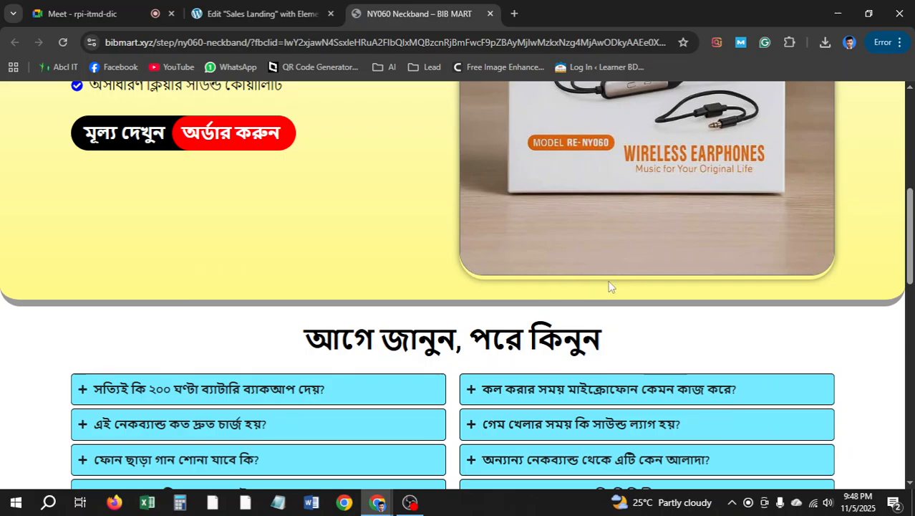
{"action": "scroll", "coordinate": [501, 243], "scroll_direction": "up", "scroll_amount": 3}
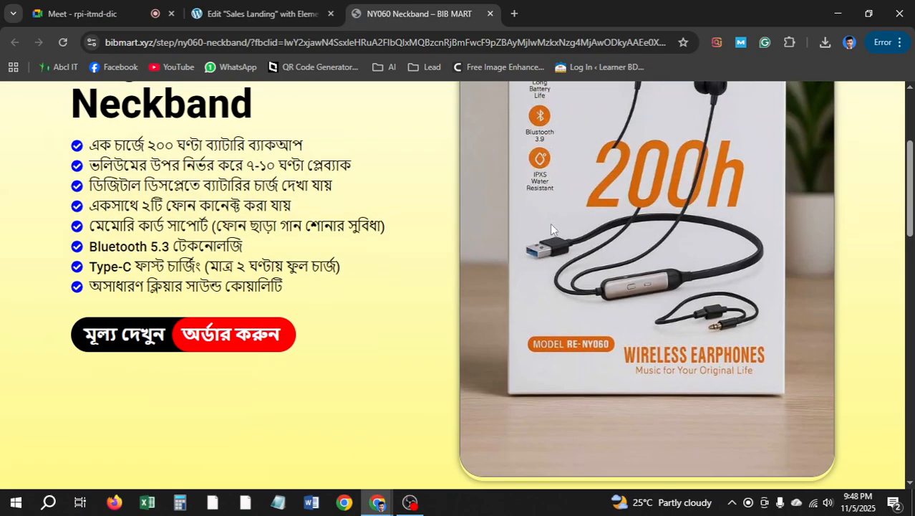
{"action": "scroll", "coordinate": [612, 278], "scroll_direction": "down", "scroll_amount": 3}
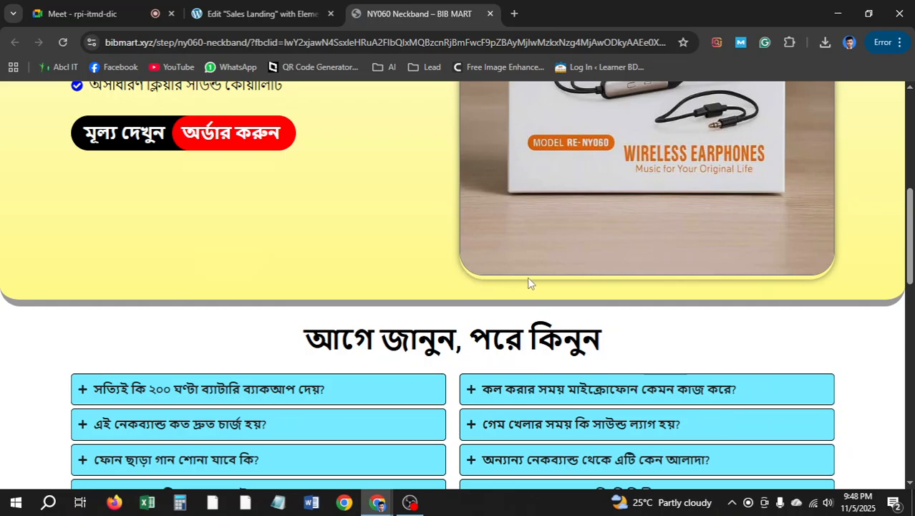
{"action": "left_click", "coordinate": [261, 14]}
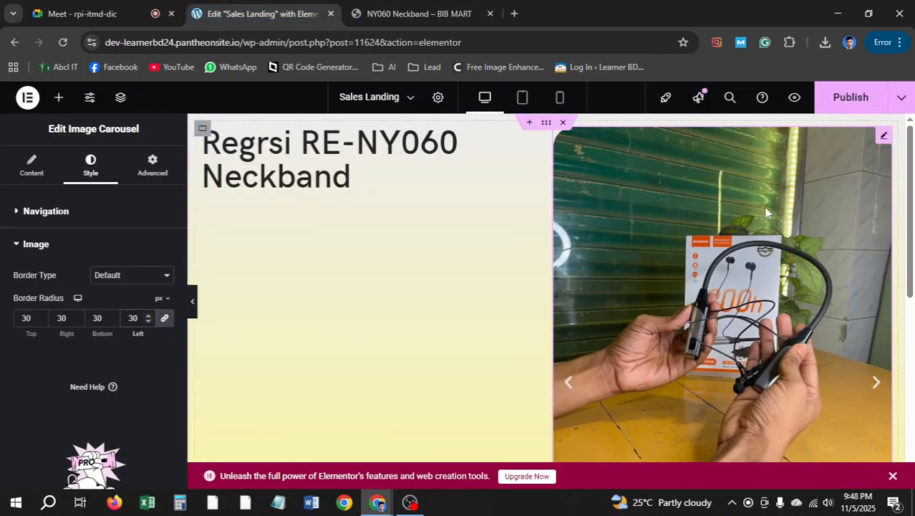
Copy and delete the carousel, then drop an empty container into the right column
{"action": "right_click", "coordinate": [882, 138]}
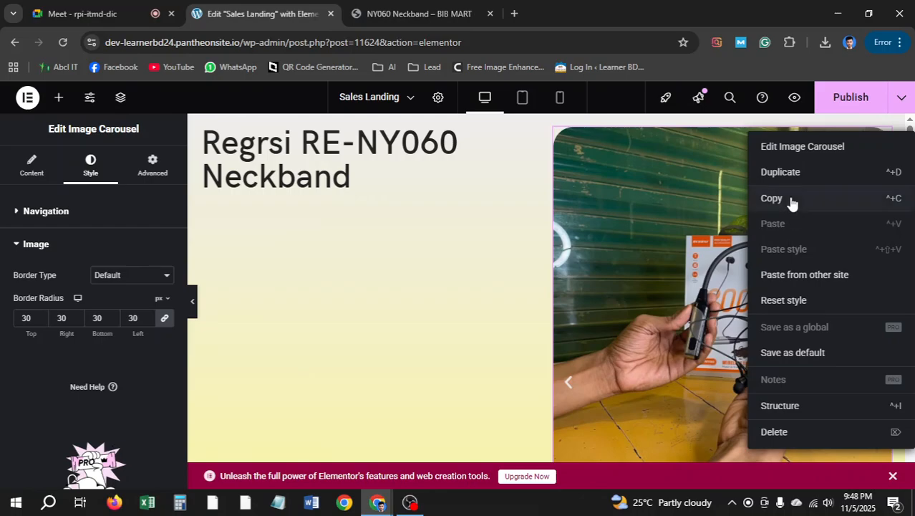
{"action": "left_click", "coordinate": [791, 200]}
{"action": "right_click", "coordinate": [791, 200]}
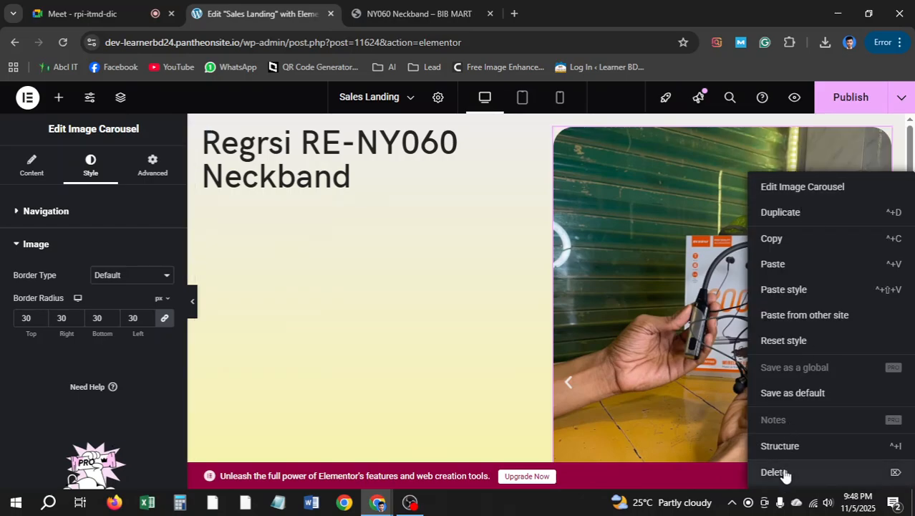
{"action": "key", "text": "Delete"}
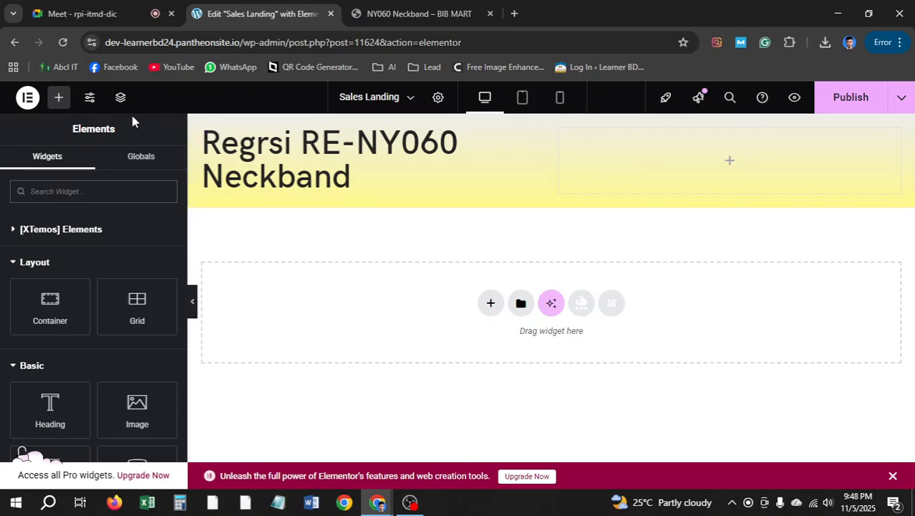
{"action": "left_click_drag", "start_coordinate": [49, 306], "coordinate": [735, 173]}
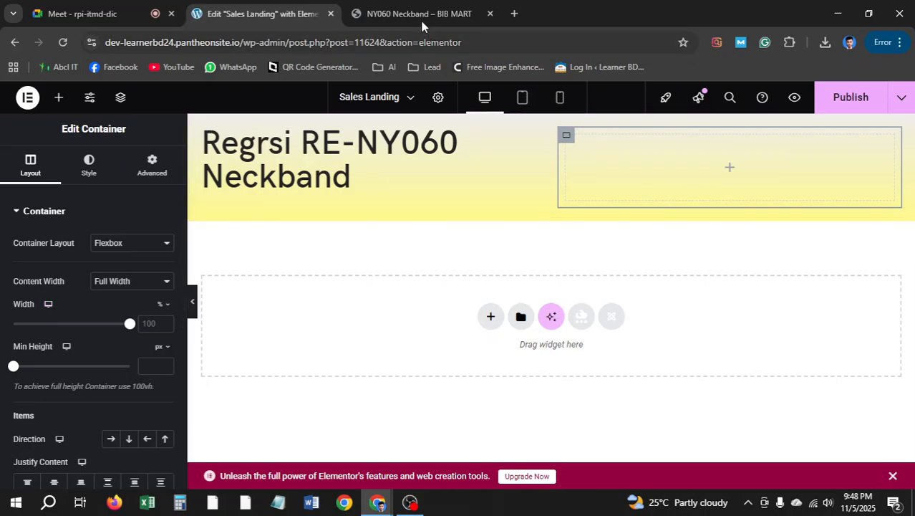
Give the right-column container a linked 30 px border radius on all corners
{"action": "left_click", "coordinate": [426, 20]}
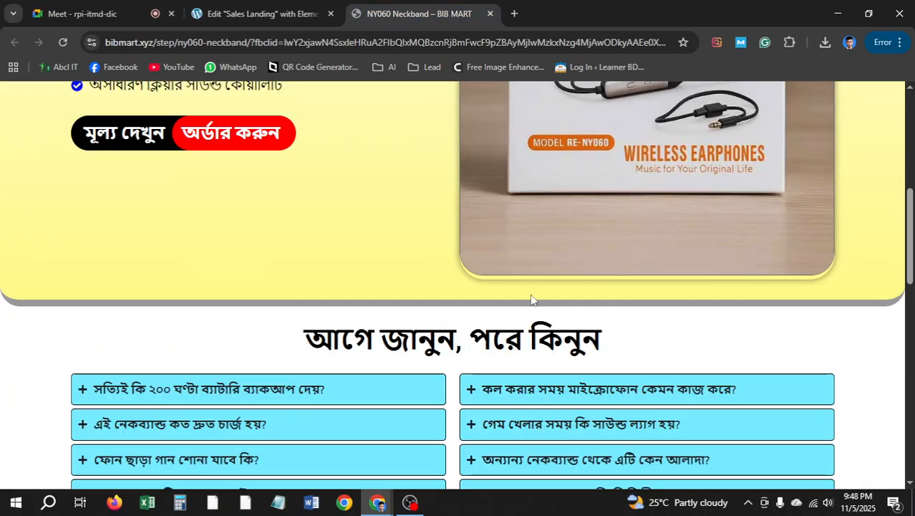
{"action": "scroll", "coordinate": [689, 257], "scroll_direction": "up", "scroll_amount": 2}
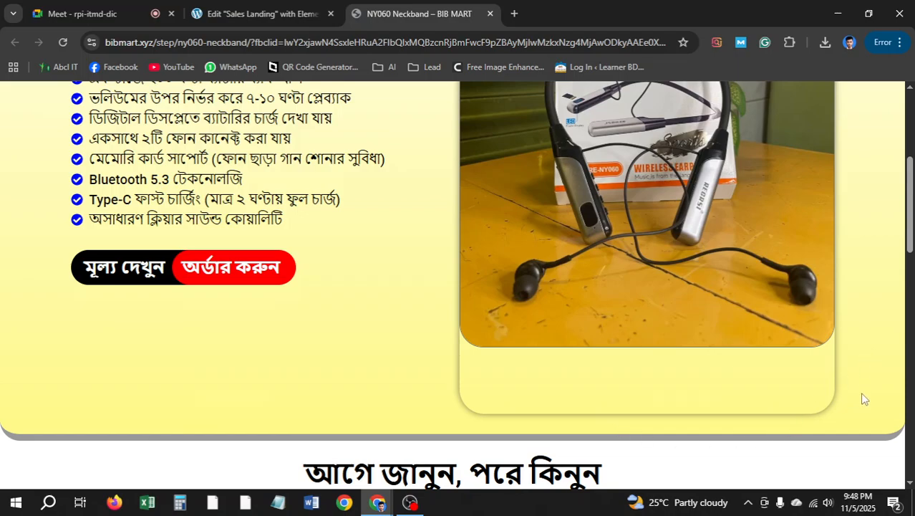
{"action": "left_click", "coordinate": [257, 14]}
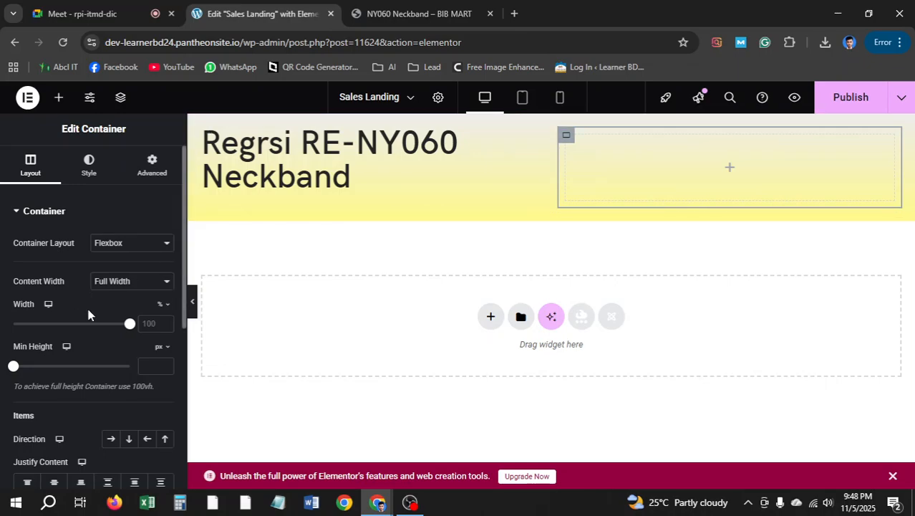
{"action": "scroll", "coordinate": [85, 332], "scroll_direction": "down", "scroll_amount": 1}
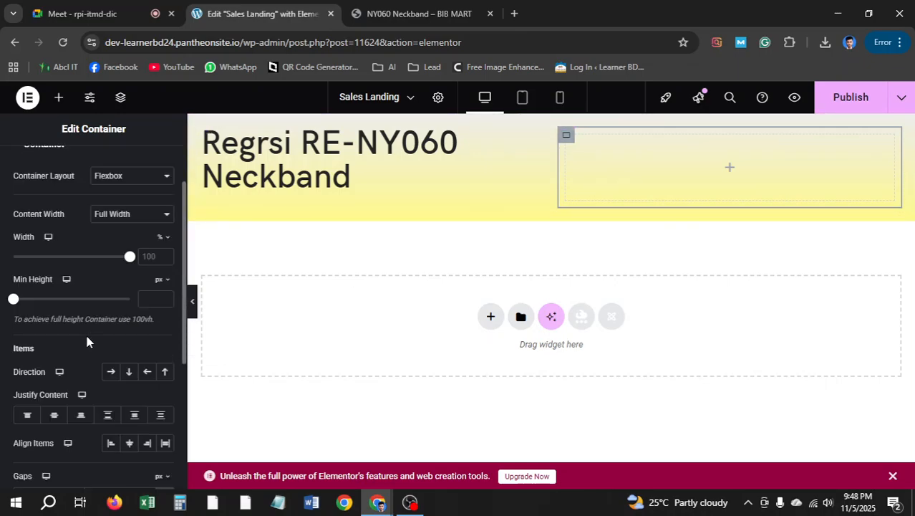
{"action": "scroll", "coordinate": [85, 331], "scroll_direction": "up", "scroll_amount": 1}
{"action": "left_click", "coordinate": [89, 166]}
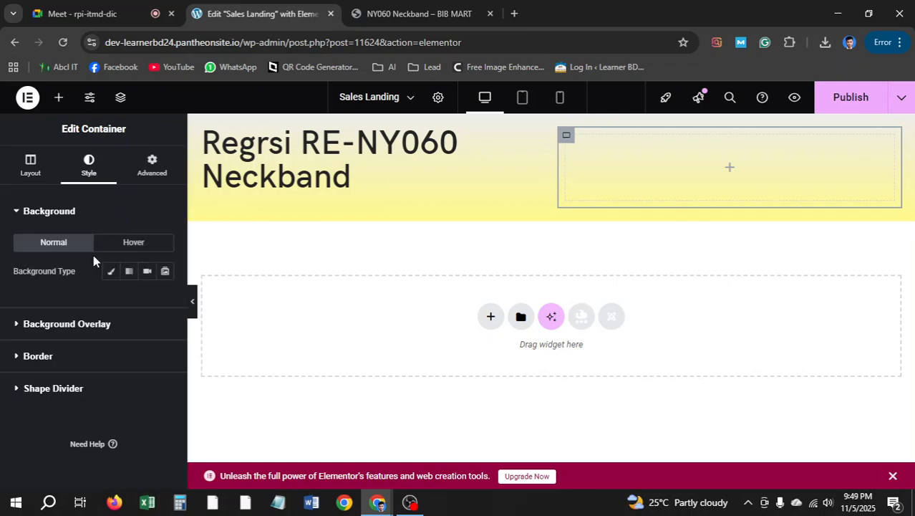
{"action": "left_click", "coordinate": [44, 356]}
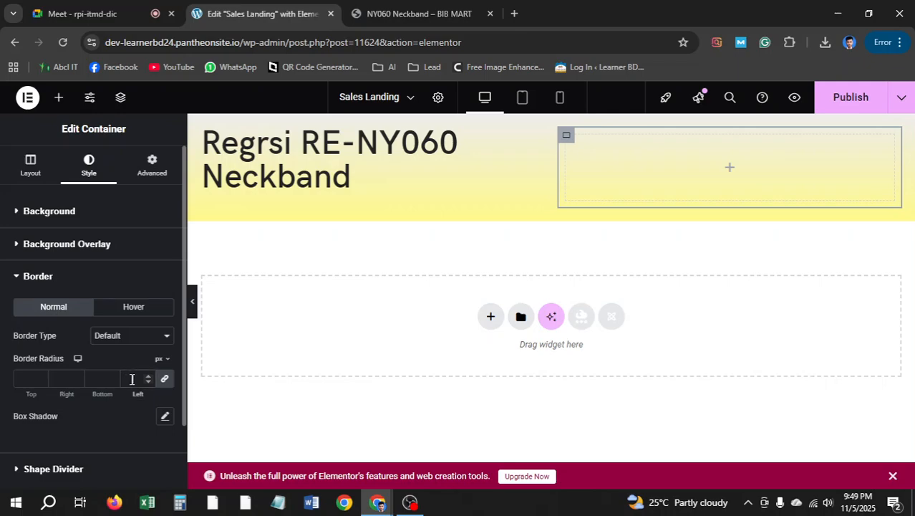
{"action": "left_click", "coordinate": [132, 379]}
{"action": "type", "text": "30"}
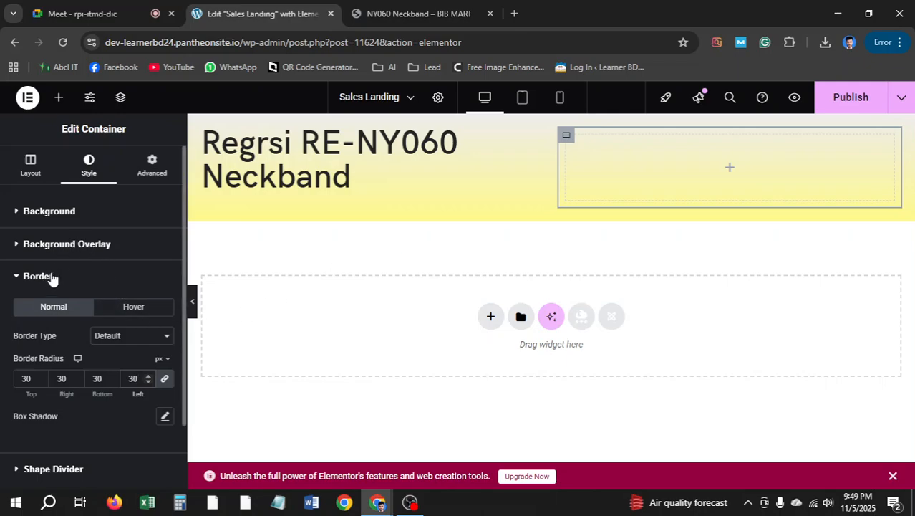
{"action": "left_click", "coordinate": [58, 211]}
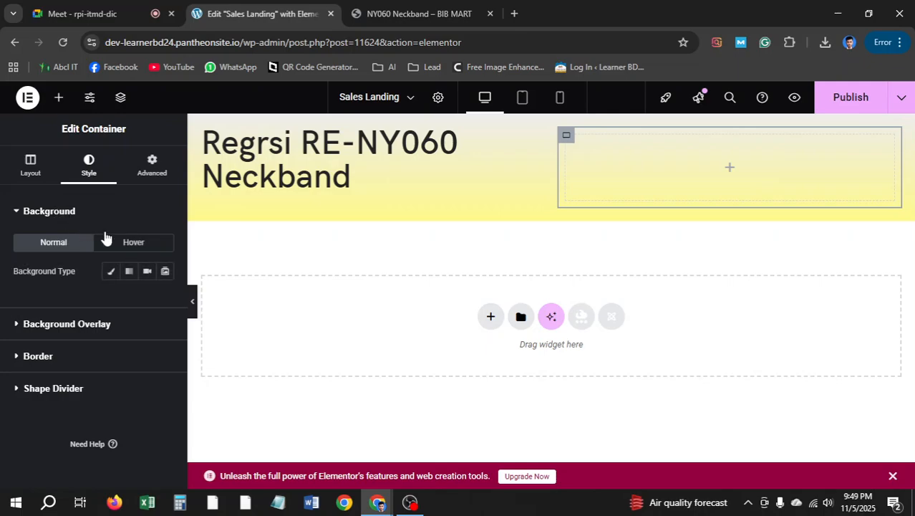
Set the container background to Classic with a rough bright yellow colour
{"action": "left_click", "coordinate": [112, 272]}
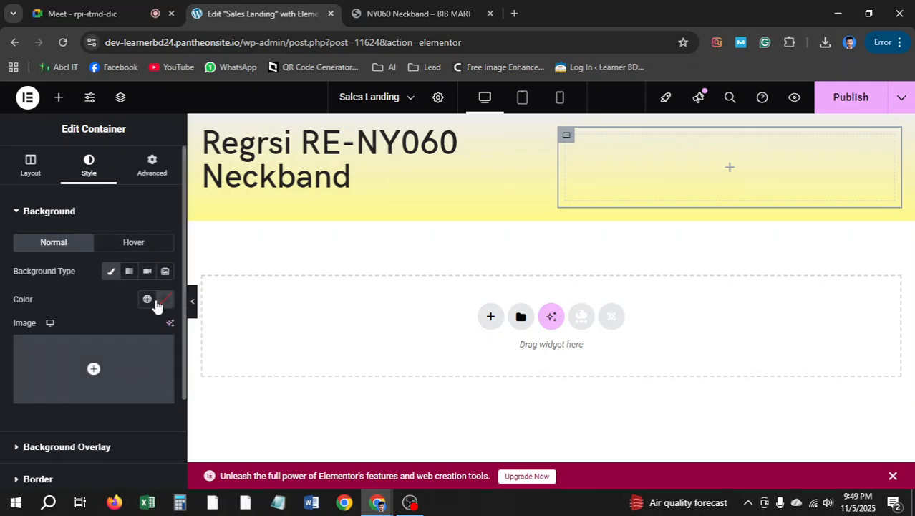
{"action": "left_click", "coordinate": [170, 301]}
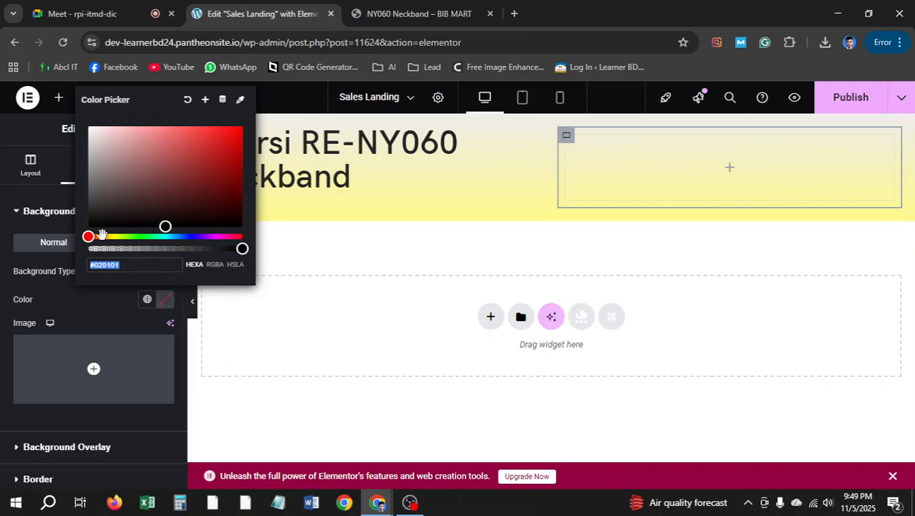
{"action": "left_click_drag", "start_coordinate": [88, 237], "coordinate": [111, 238]}
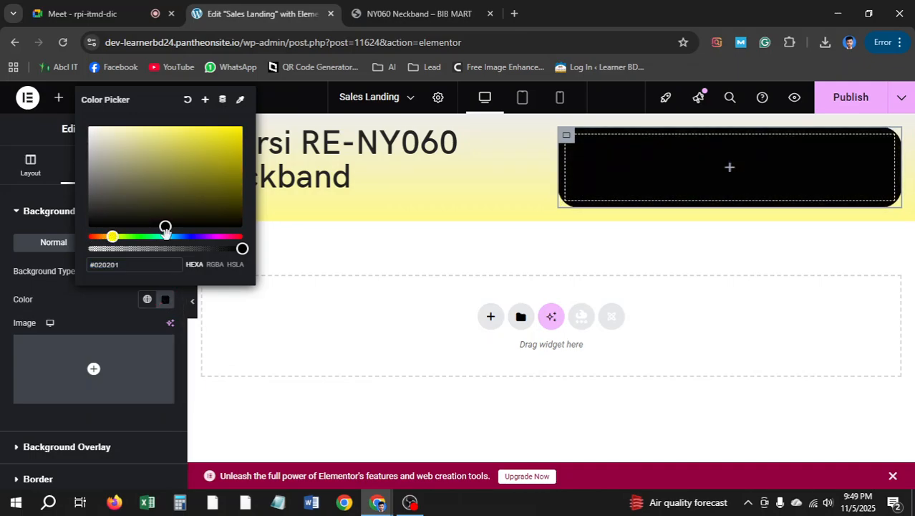
{"action": "left_click_drag", "start_coordinate": [165, 226], "coordinate": [240, 127]}
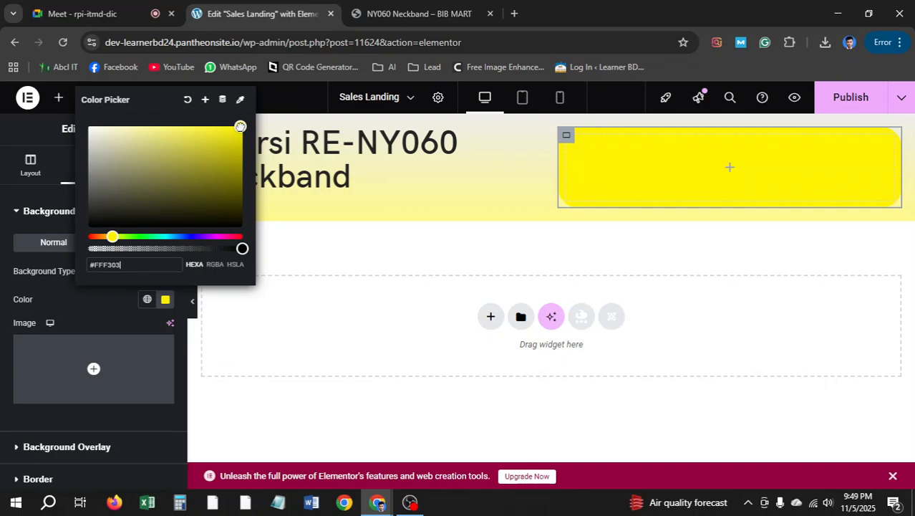
Sample the live page's pale yellow with ColorZilla and apply #FFFA93 as the background
{"action": "left_click", "coordinate": [409, 13]}
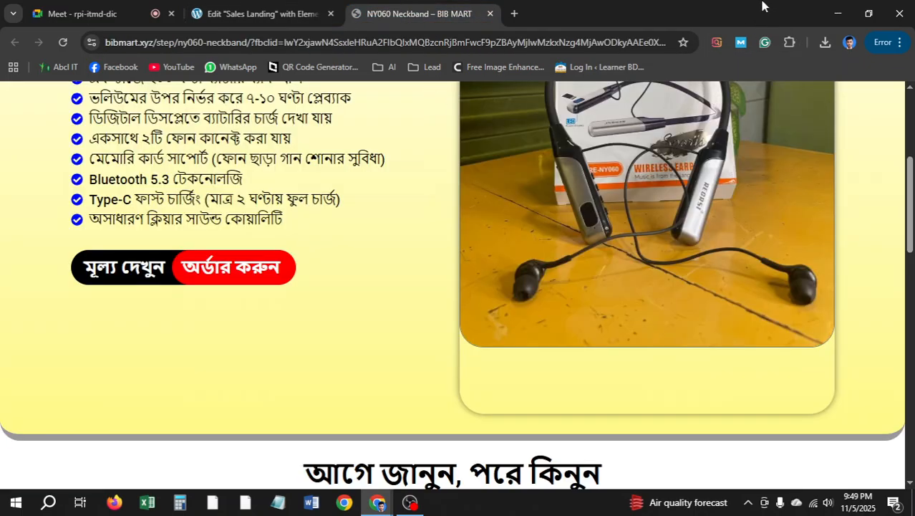
{"action": "left_click", "coordinate": [789, 42]}
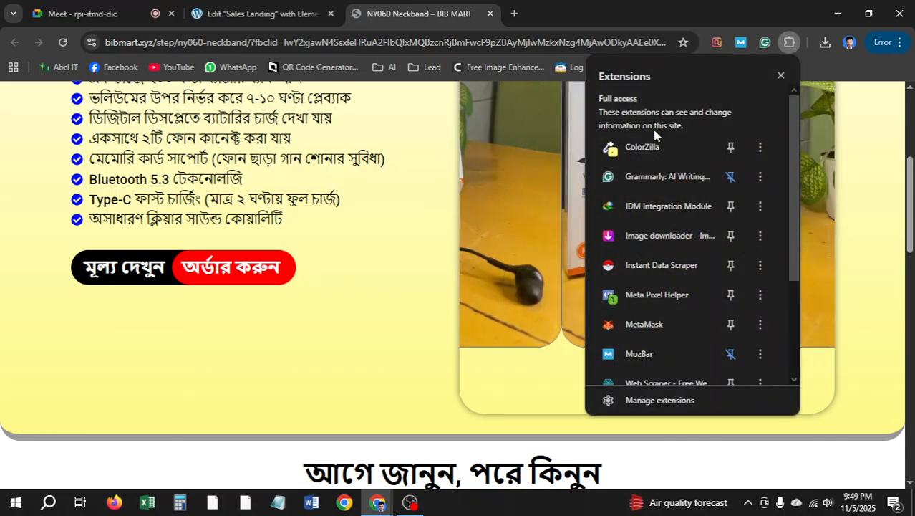
{"action": "left_click", "coordinate": [670, 147]}
{"action": "scroll", "coordinate": [580, 400], "scroll_direction": "up", "scroll_amount": 1}
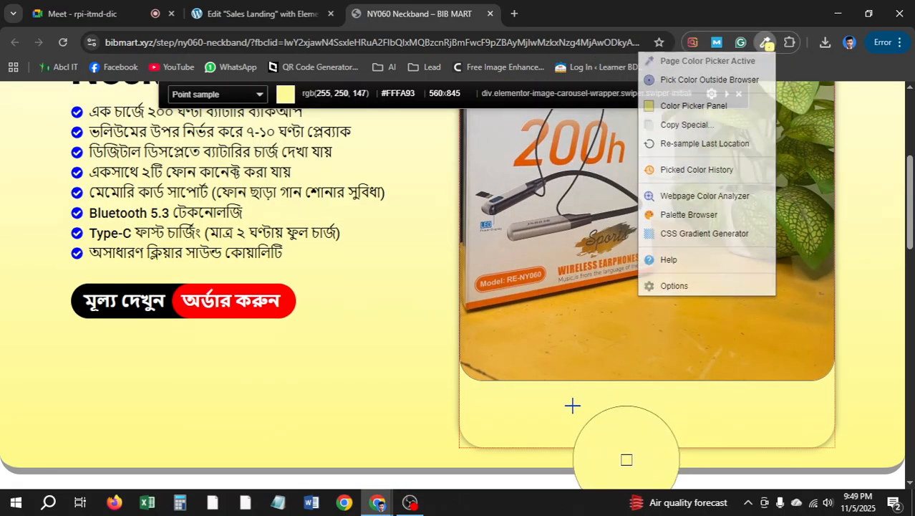
{"action": "left_click", "coordinate": [573, 404]}
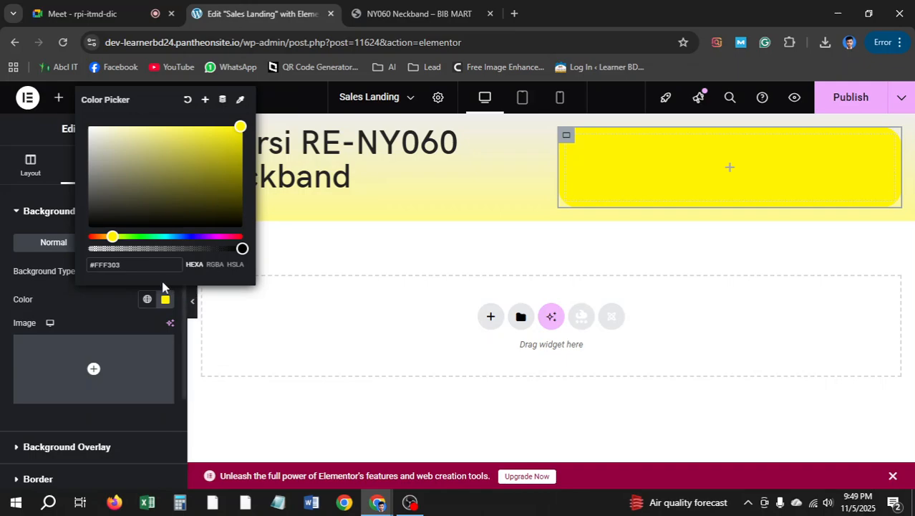
{"action": "left_click_drag", "start_coordinate": [146, 266], "coordinate": [75, 270]}
{"action": "key", "text": "ctrl+v"}
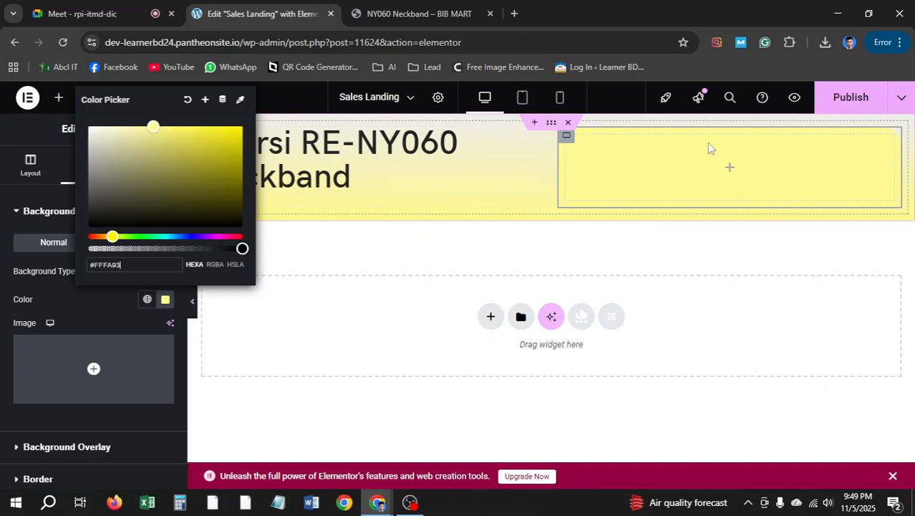
{"action": "left_click", "coordinate": [2, 333]}
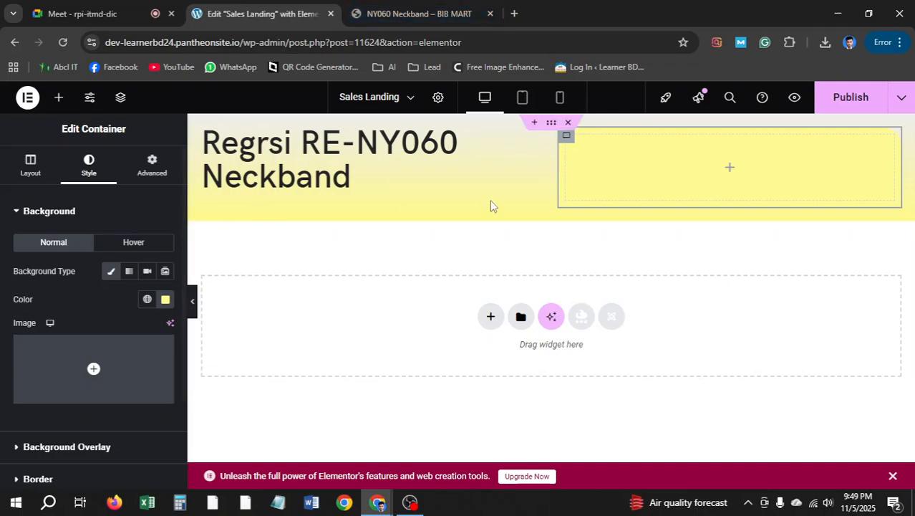
{"action": "left_click", "coordinate": [430, 13]}
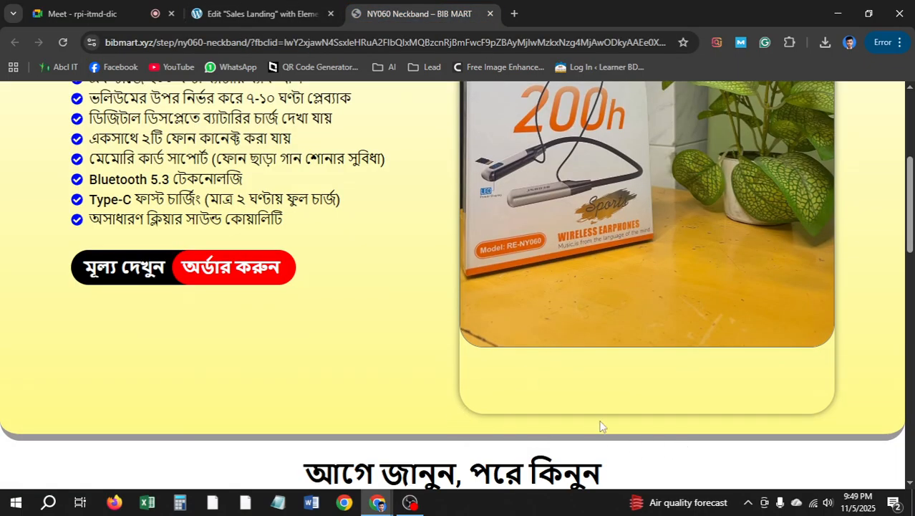
{"action": "left_click", "coordinate": [257, 13]}
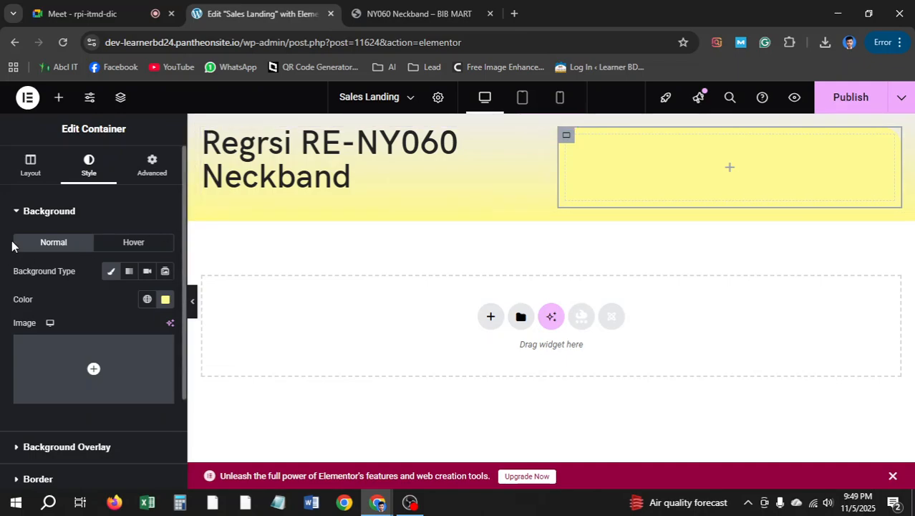
Review the container's border, background overlay and advanced settings
{"action": "scroll", "coordinate": [103, 219], "scroll_direction": "down", "scroll_amount": 3}
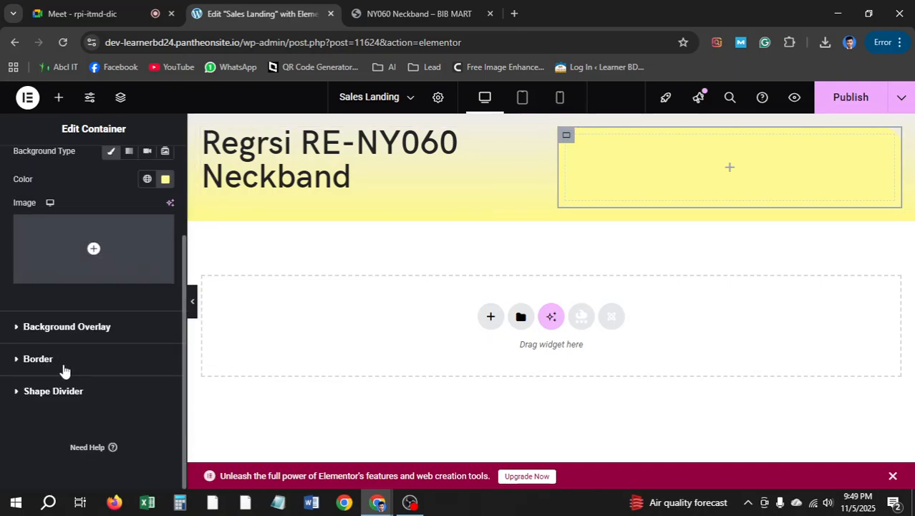
{"action": "left_click", "coordinate": [37, 359]}
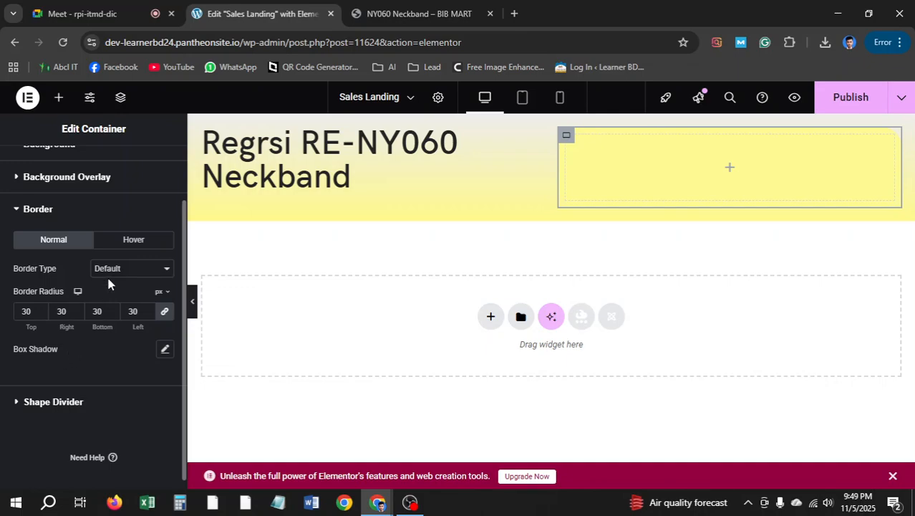
{"action": "scroll", "coordinate": [50, 365], "scroll_direction": "up", "scroll_amount": 2}
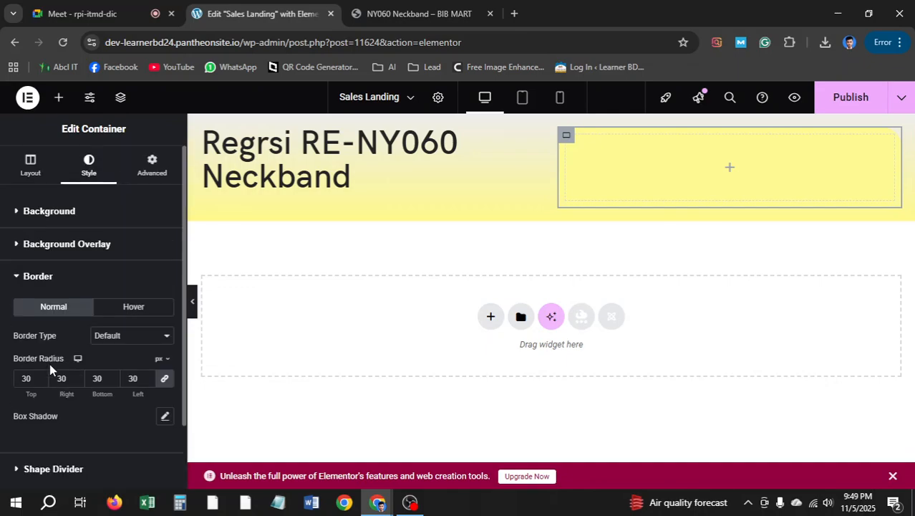
{"action": "left_click", "coordinate": [48, 244]}
{"action": "left_click", "coordinate": [49, 212]}
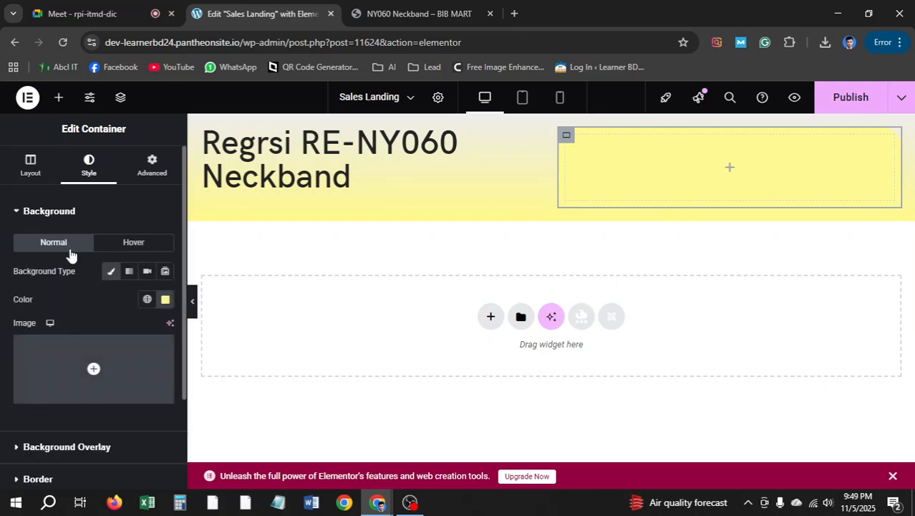
{"action": "left_click", "coordinate": [147, 170]}
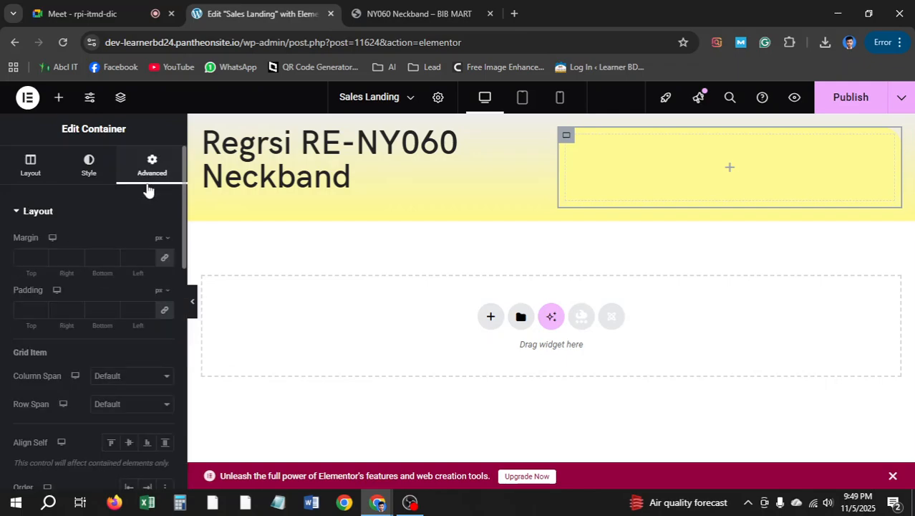
{"action": "scroll", "coordinate": [94, 283], "scroll_direction": "down", "scroll_amount": 5}
{"action": "scroll", "coordinate": [97, 288], "scroll_direction": "down", "scroll_amount": 4}
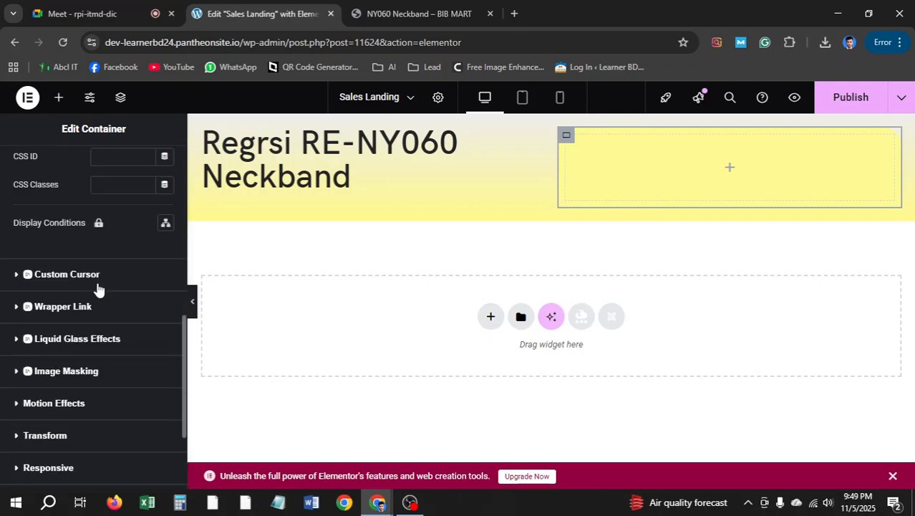
{"action": "scroll", "coordinate": [101, 286], "scroll_direction": "down", "scroll_amount": 2}
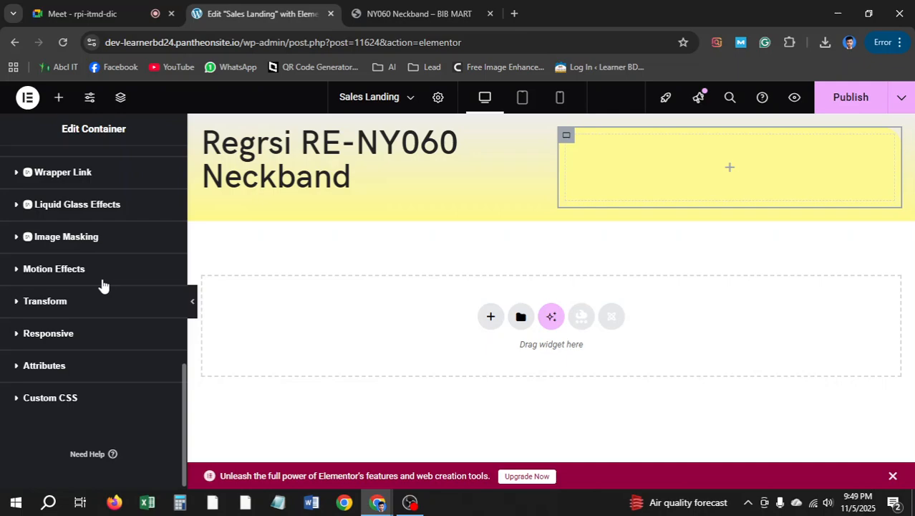
{"action": "scroll", "coordinate": [103, 283], "scroll_direction": "up", "scroll_amount": 10}
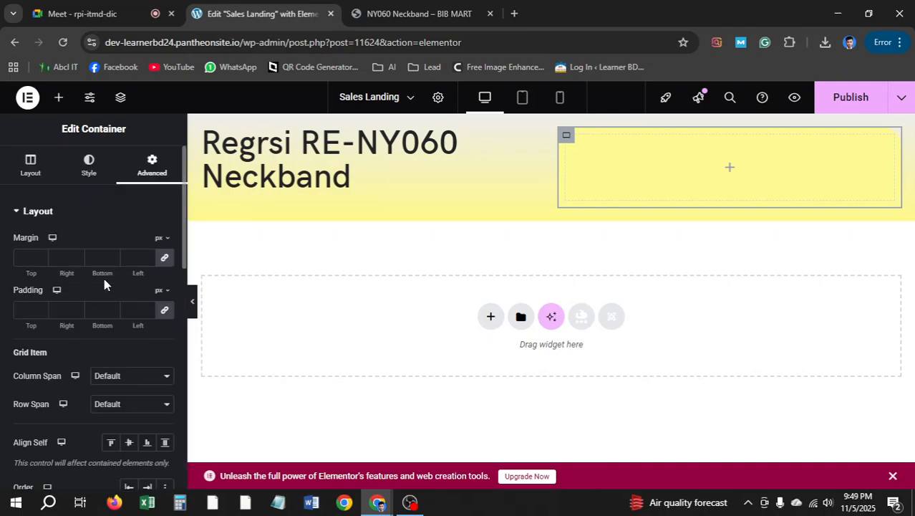
{"action": "left_click", "coordinate": [87, 174]}
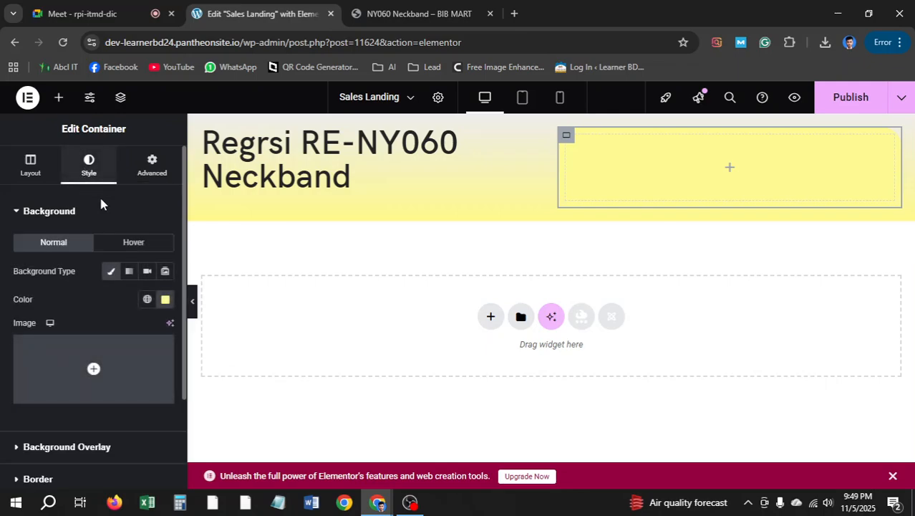
Add a soft box shadow (0 horizontal, 0 vertical, 10 blur) to the container
{"action": "scroll", "coordinate": [97, 236], "scroll_direction": "down", "scroll_amount": 2}
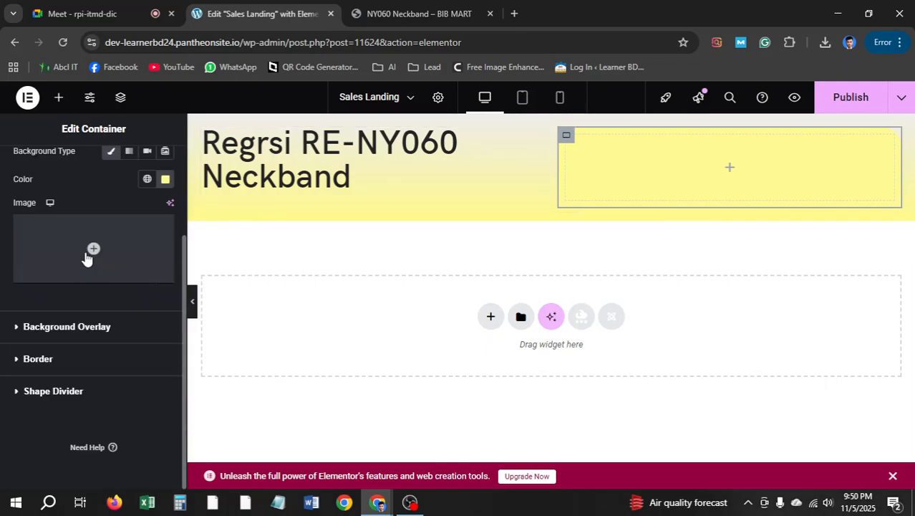
{"action": "left_click", "coordinate": [79, 369]}
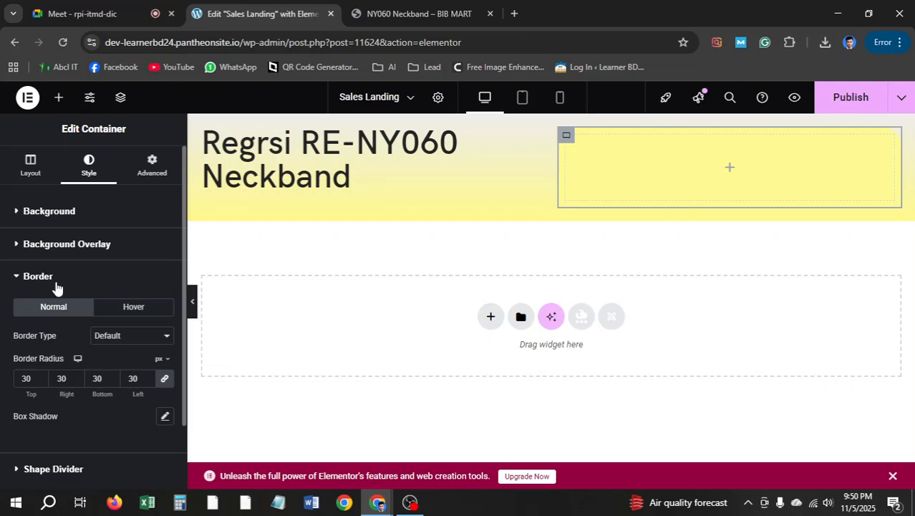
{"action": "scroll", "coordinate": [78, 337], "scroll_direction": "down", "scroll_amount": 1}
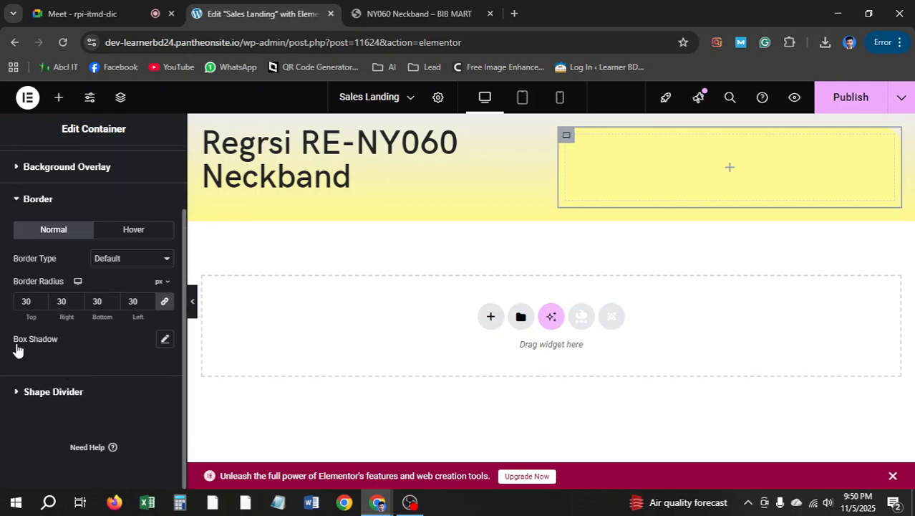
{"action": "left_click", "coordinate": [165, 341]}
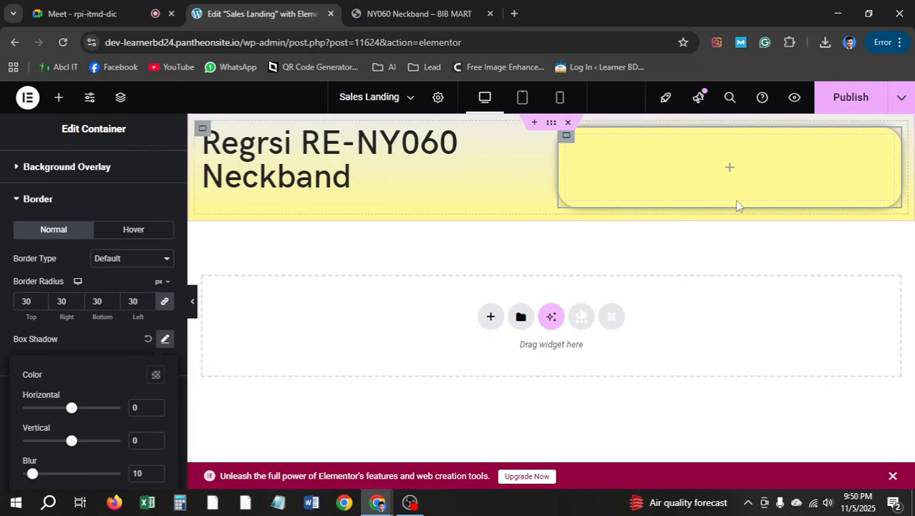
Paste the copied four-photo neckband carousel into the pale yellow container
{"action": "right_click", "coordinate": [731, 171]}
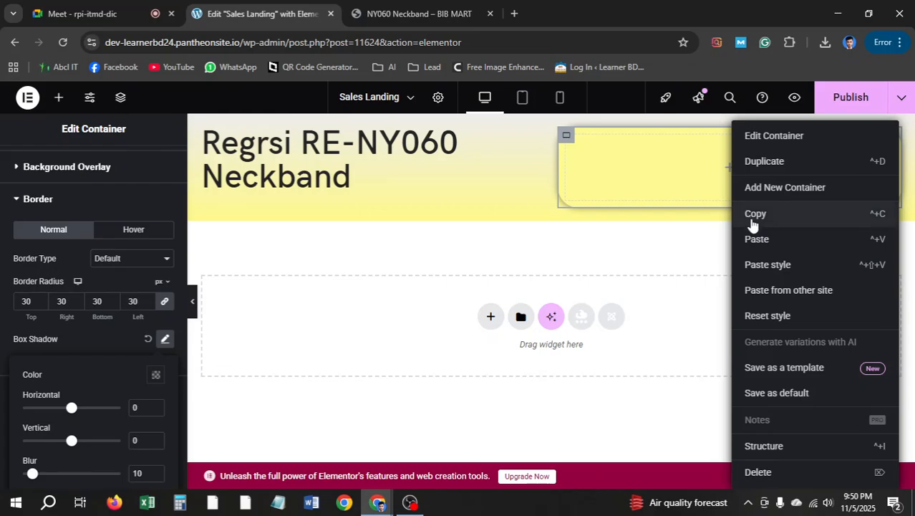
{"action": "left_click", "coordinate": [758, 240]}
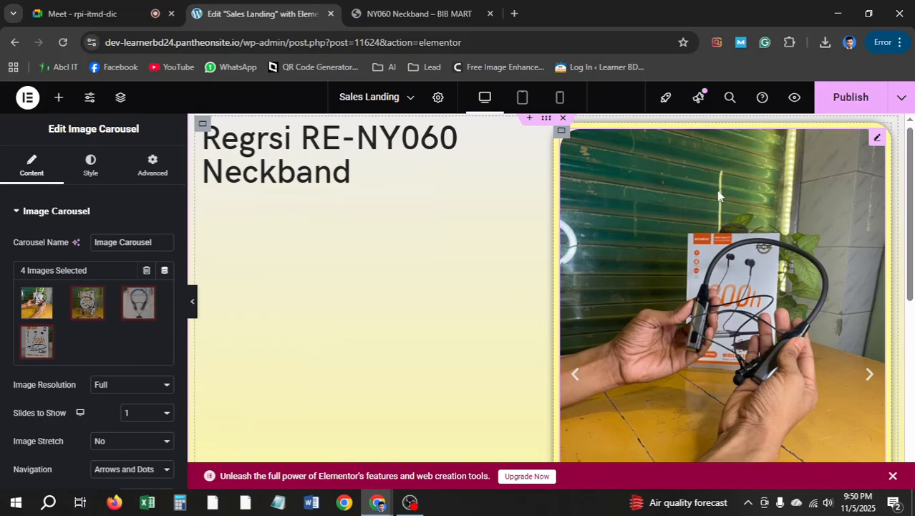
{"action": "scroll", "coordinate": [666, 227], "scroll_direction": "down", "scroll_amount": 3}
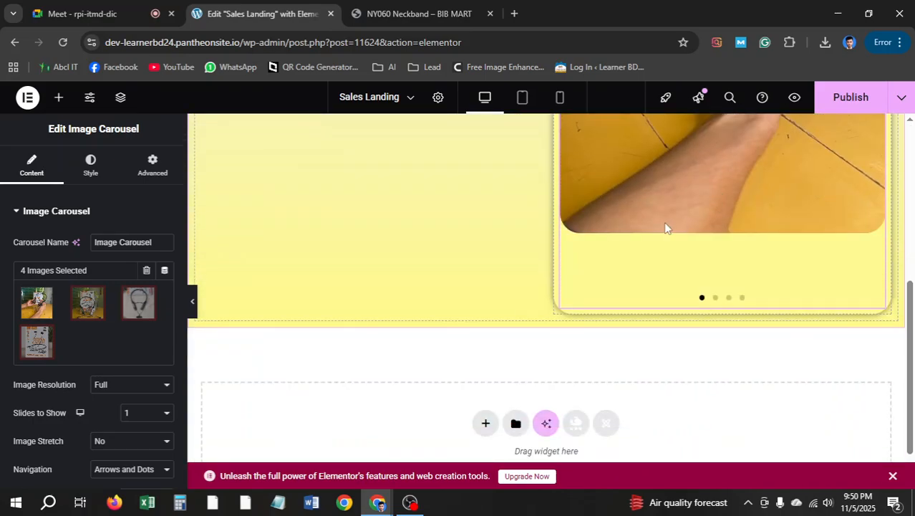
Scroll the live BIB MART page to the FAQ, then return to the Sales Landing editor
{"action": "left_click", "coordinate": [429, 11]}
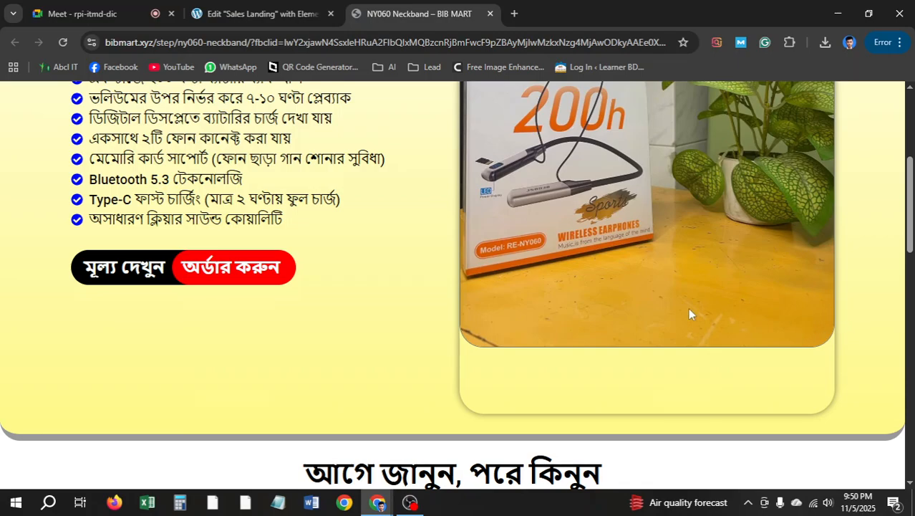
{"action": "scroll", "coordinate": [548, 219], "scroll_direction": "up", "scroll_amount": 2}
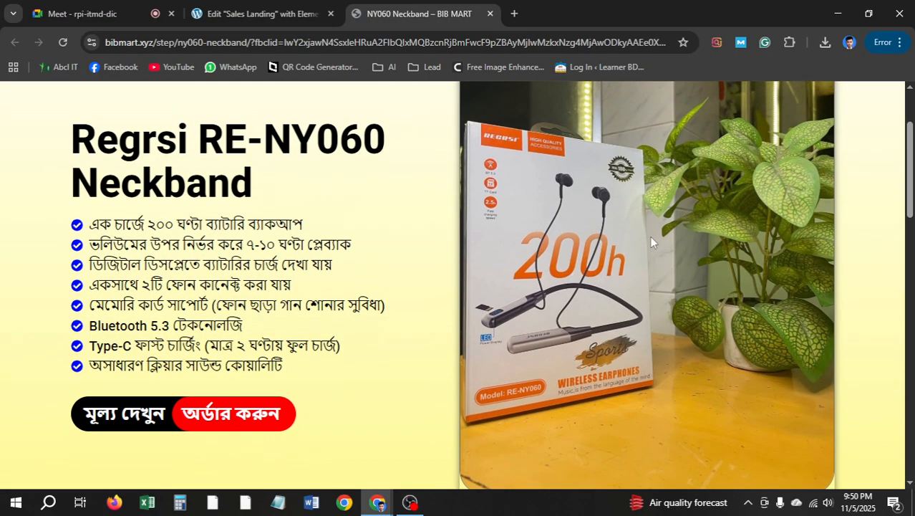
{"action": "scroll", "coordinate": [566, 179], "scroll_direction": "down", "scroll_amount": 5}
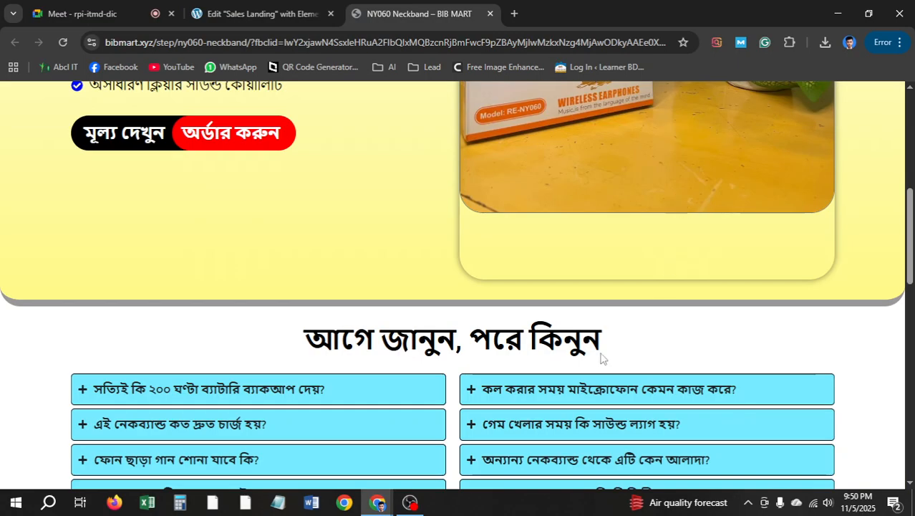
{"action": "left_click", "coordinate": [299, 11]}
{"action": "scroll", "coordinate": [676, 306], "scroll_direction": "up", "scroll_amount": 4}
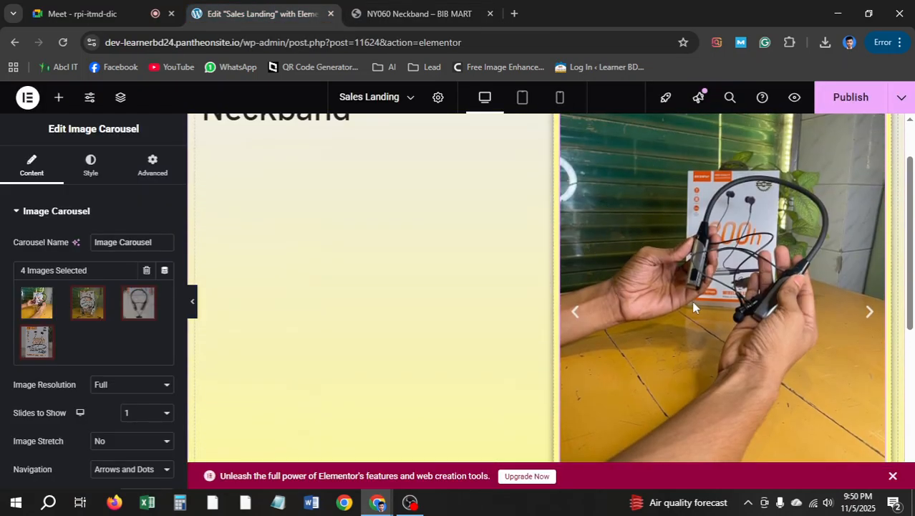
{"action": "scroll", "coordinate": [692, 307], "scroll_direction": "up", "scroll_amount": 1}
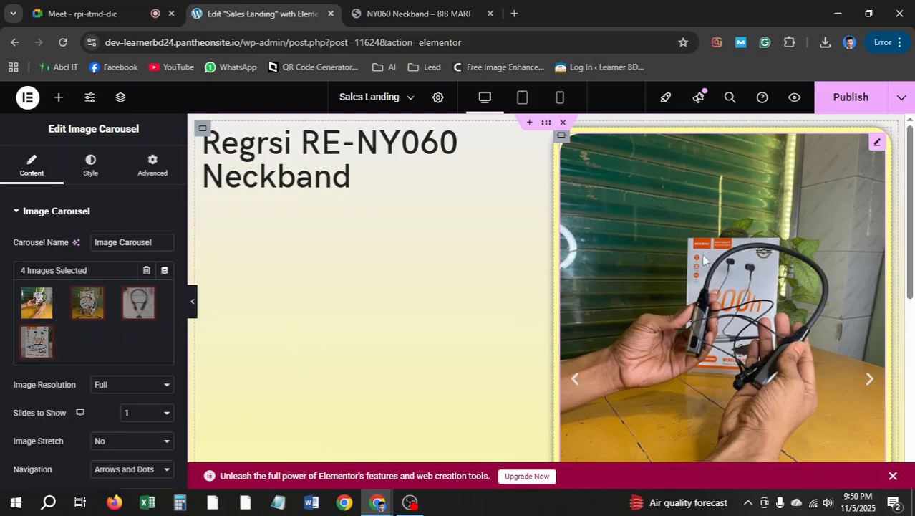
Set the carousel's margin and padding to 0 on all sides, then select its parent container
{"action": "left_click", "coordinate": [563, 138]}
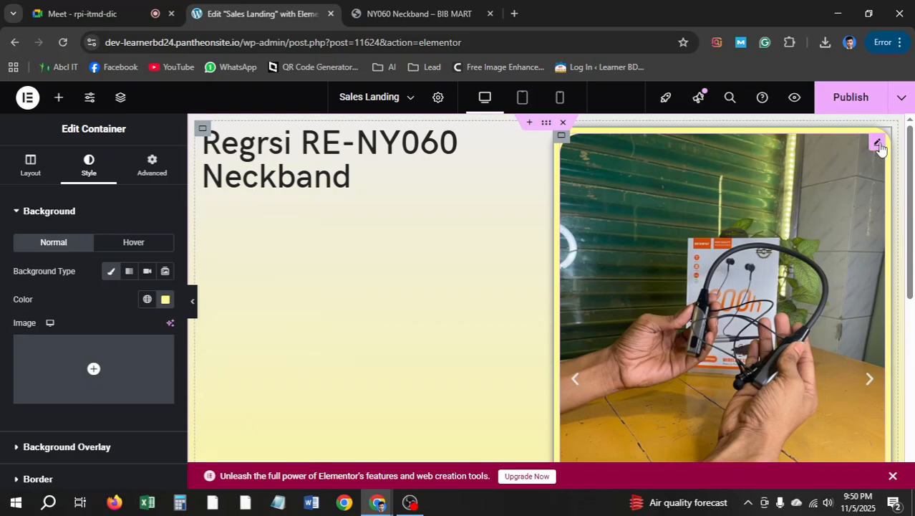
{"action": "left_click", "coordinate": [879, 144]}
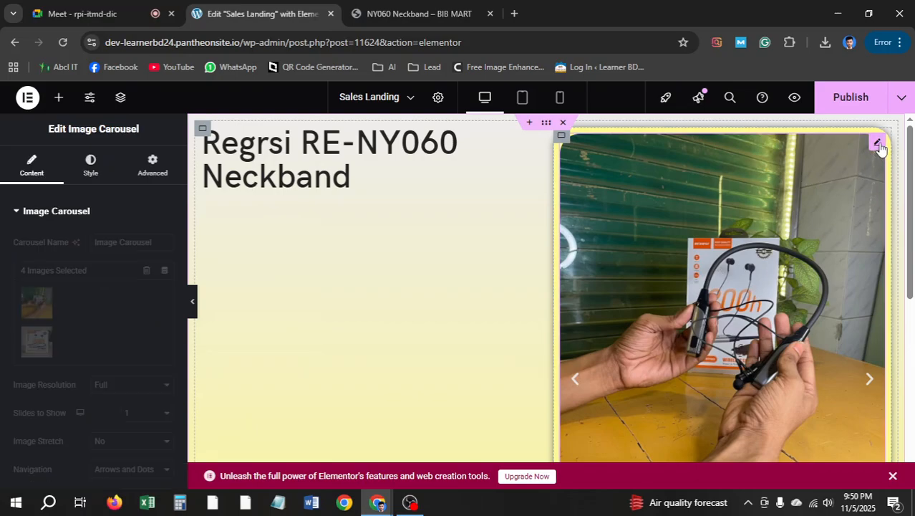
{"action": "left_click", "coordinate": [147, 172]}
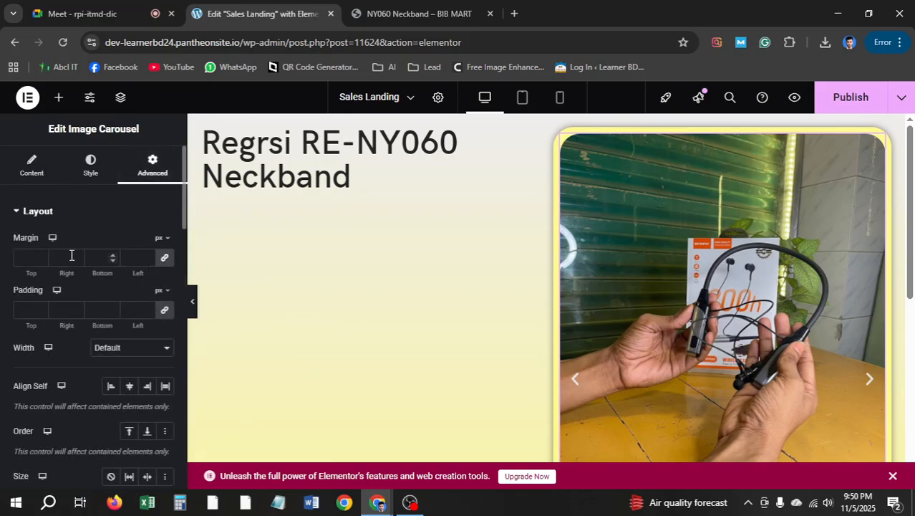
{"action": "left_click", "coordinate": [164, 257]}
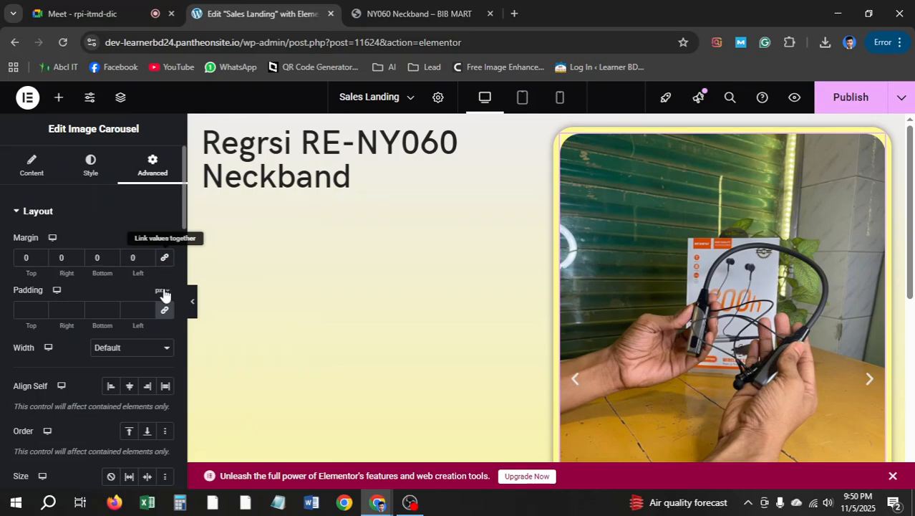
{"action": "left_click", "coordinate": [164, 312]}
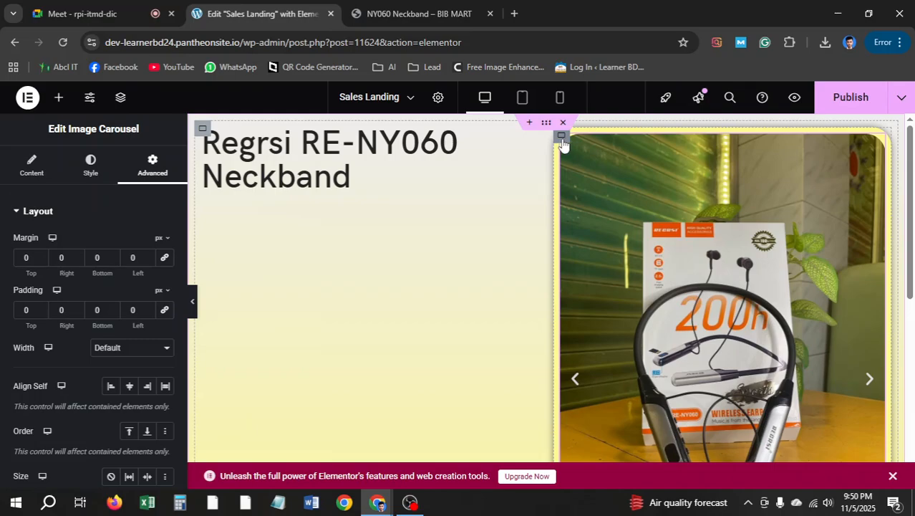
{"action": "left_click", "coordinate": [562, 140]}
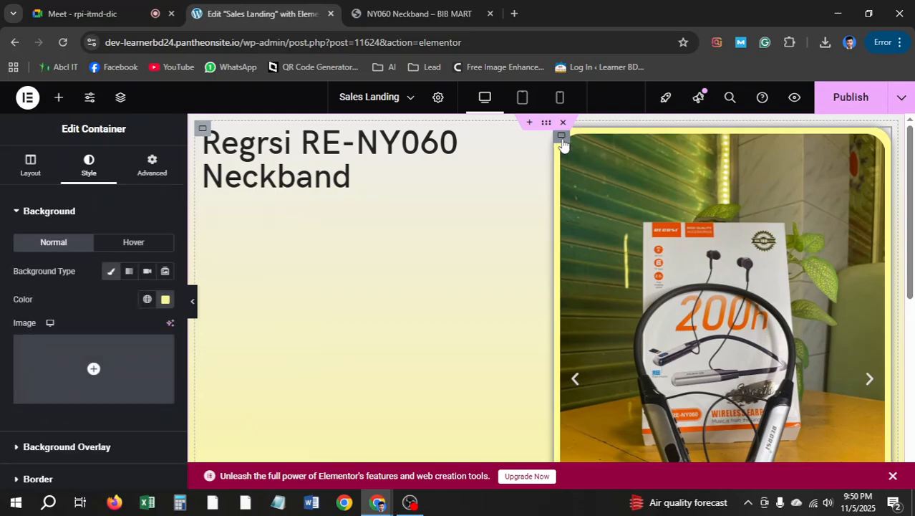
{"action": "left_click", "coordinate": [152, 163]}
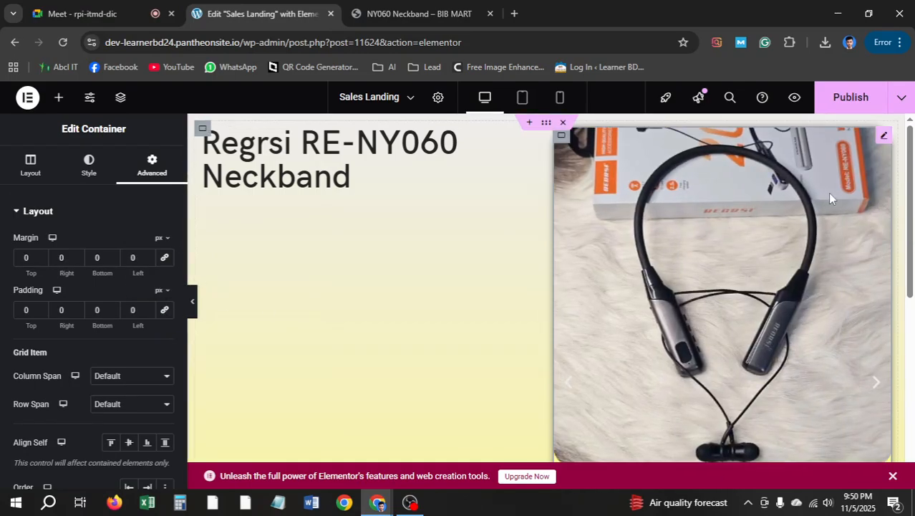
{"action": "scroll", "coordinate": [672, 258], "scroll_direction": "down", "scroll_amount": 4}
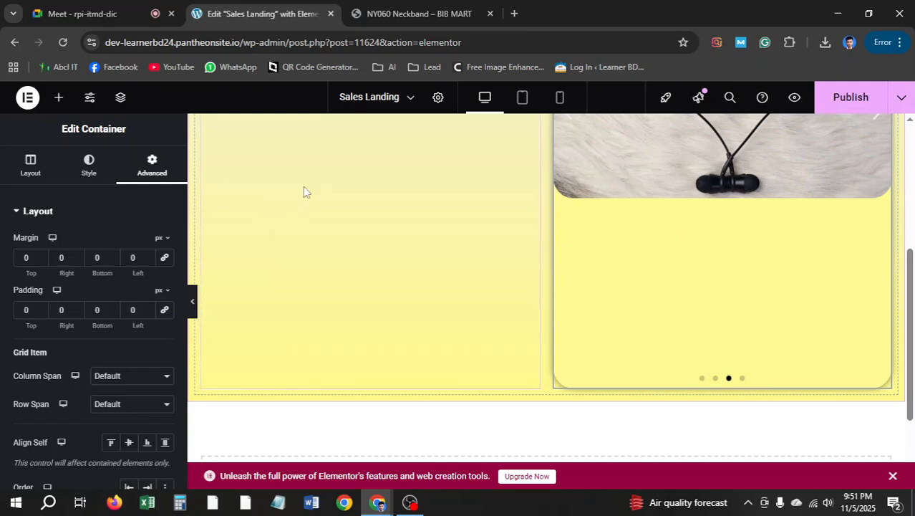
Narrow the carousel's column container to 98% width in its Layout settings
{"action": "left_click", "coordinate": [85, 165]}
{"action": "left_click", "coordinate": [28, 169]}
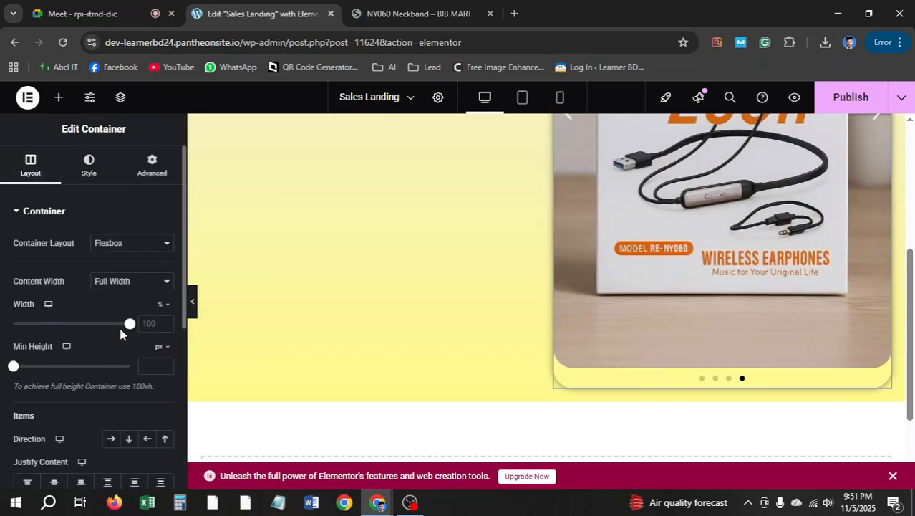
{"action": "left_click_drag", "start_coordinate": [130, 328], "coordinate": [127, 328]}
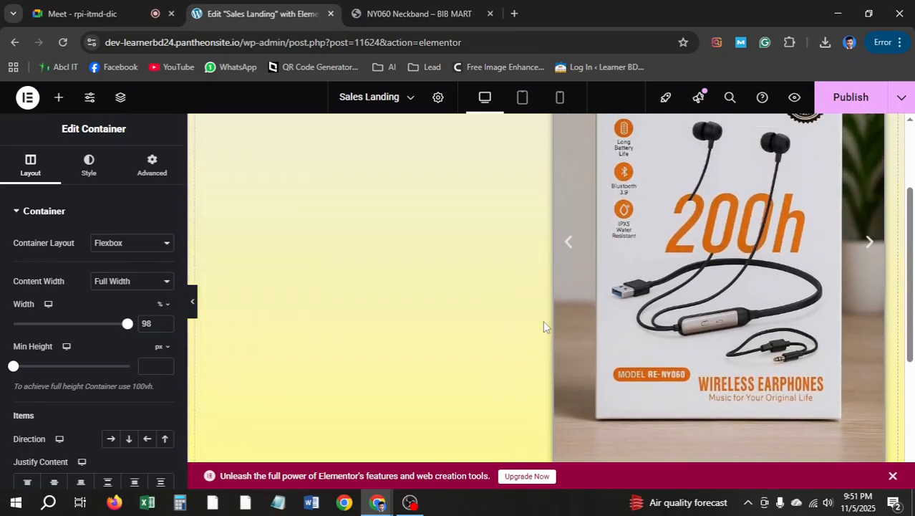
{"action": "scroll", "coordinate": [543, 323], "scroll_direction": "down", "scroll_amount": 2}
{"action": "scroll", "coordinate": [683, 263], "scroll_direction": "up", "scroll_amount": 1}
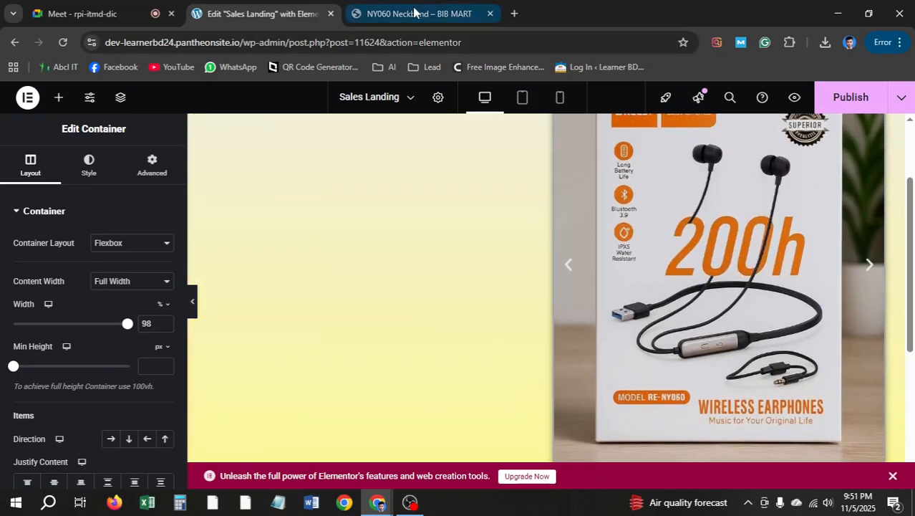
Compare the 98% container with the live BIB MART page, then return to the editor
{"action": "left_click", "coordinate": [419, 13]}
{"action": "scroll", "coordinate": [618, 204], "scroll_direction": "up", "scroll_amount": 3}
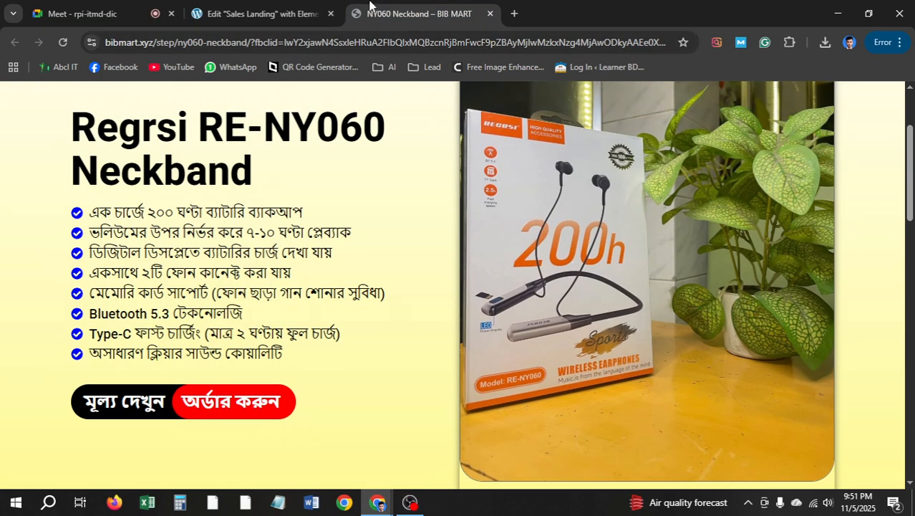
{"action": "key", "text": "ctrl+shift+Tab"}
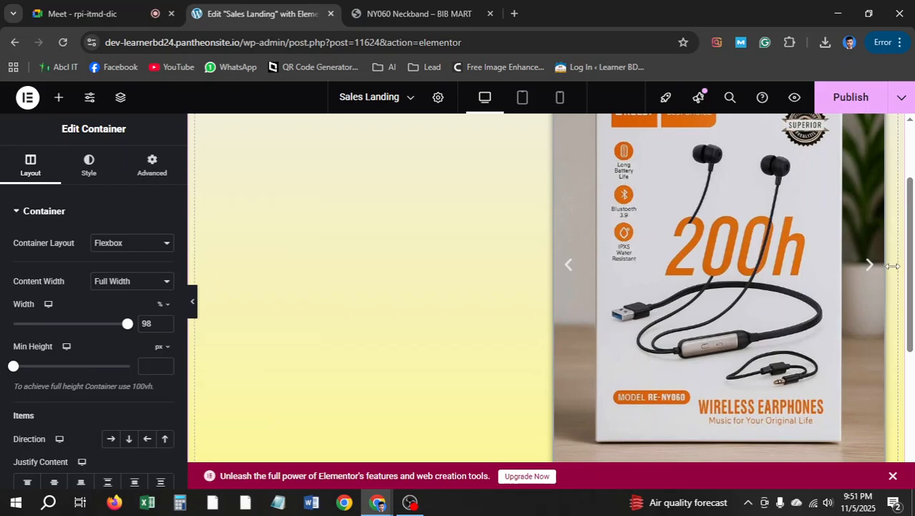
{"action": "scroll", "coordinate": [795, 323], "scroll_direction": "down", "scroll_amount": 4}
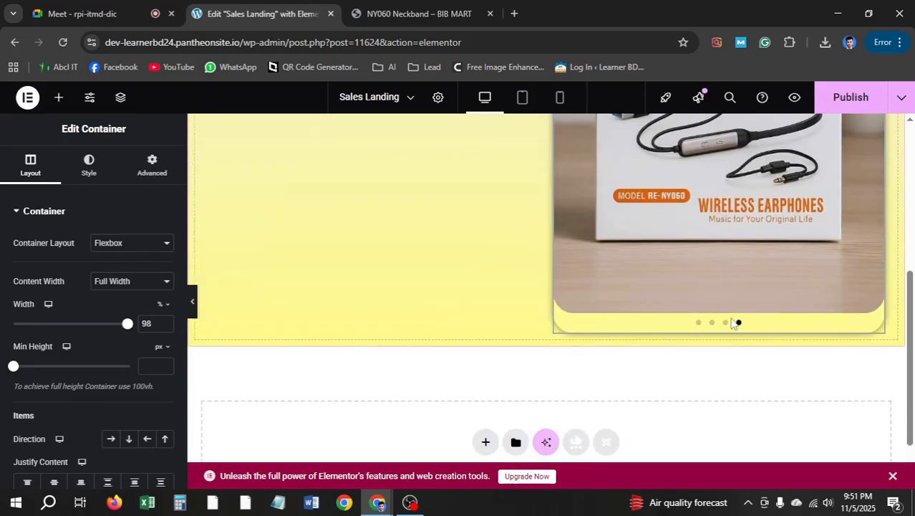
{"action": "left_click", "coordinate": [390, 17]}
{"action": "scroll", "coordinate": [643, 262], "scroll_direction": "down", "scroll_amount": 3}
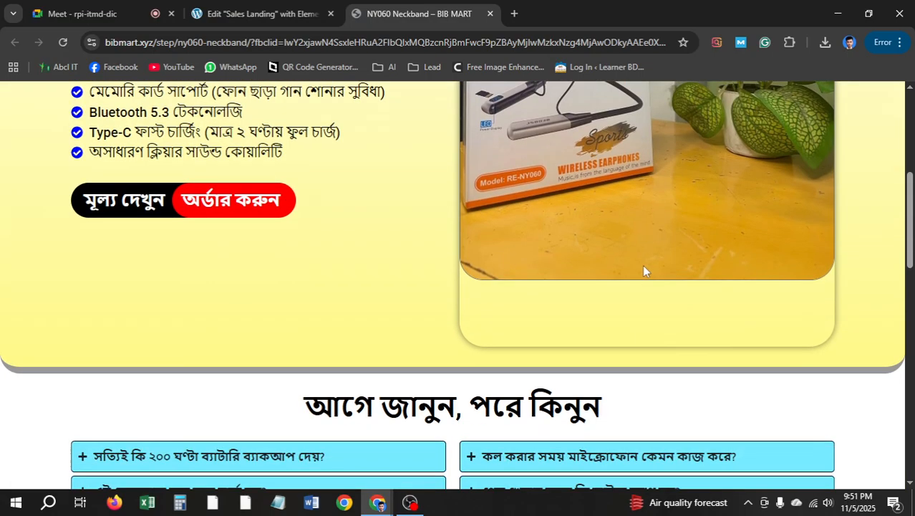
{"action": "scroll", "coordinate": [642, 264], "scroll_direction": "up", "scroll_amount": 3}
{"action": "left_click", "coordinate": [261, 13]}
{"action": "scroll", "coordinate": [723, 323], "scroll_direction": "up", "scroll_amount": 3}
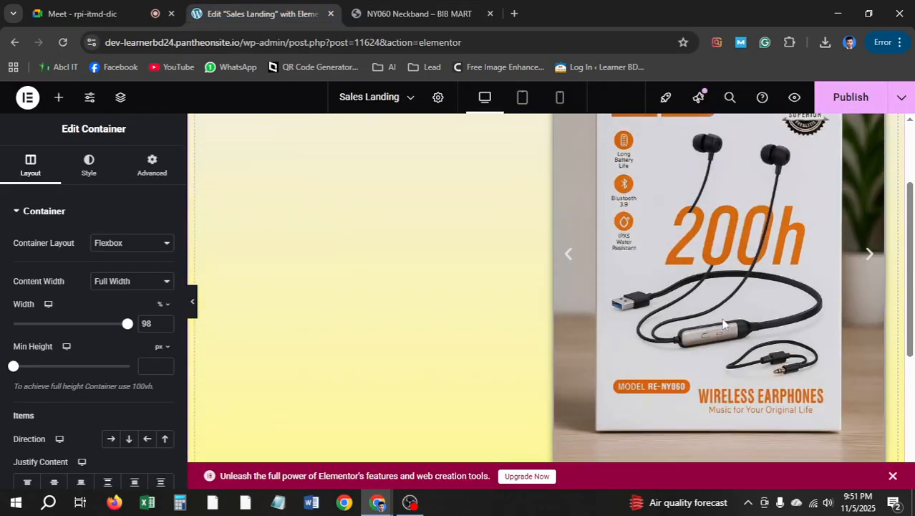
{"action": "scroll", "coordinate": [766, 326], "scroll_direction": "up", "scroll_amount": 3}
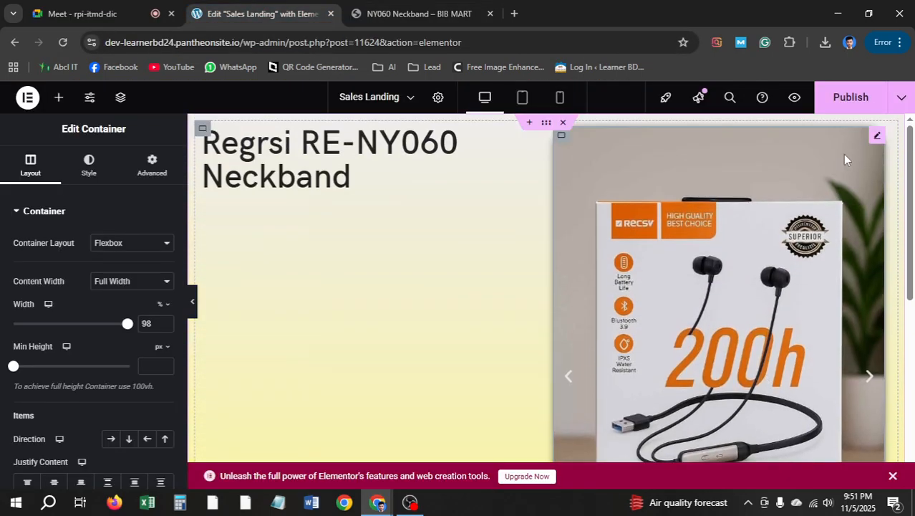
Open the image carousel's Style settings and place the pagination dots inside the carousel
{"action": "left_click", "coordinate": [878, 139]}
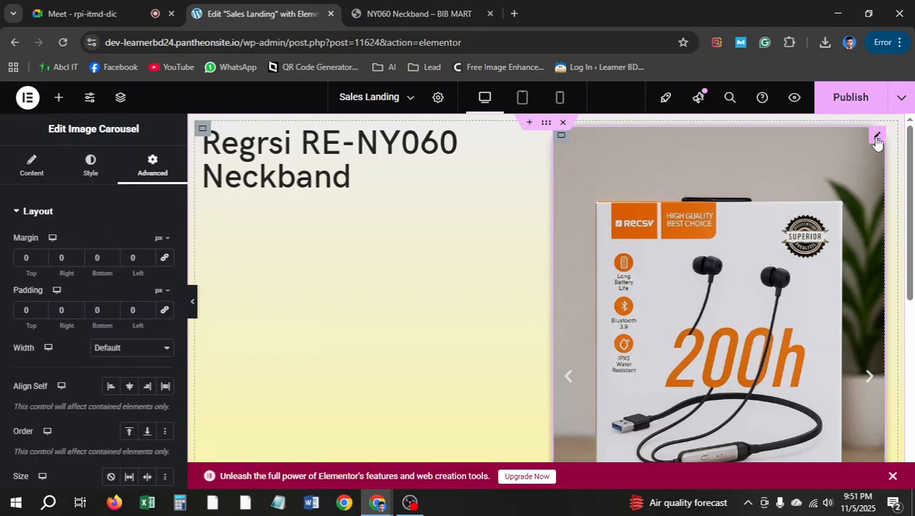
{"action": "left_click", "coordinate": [79, 164]}
{"action": "scroll", "coordinate": [86, 292], "scroll_direction": "down", "scroll_amount": 2}
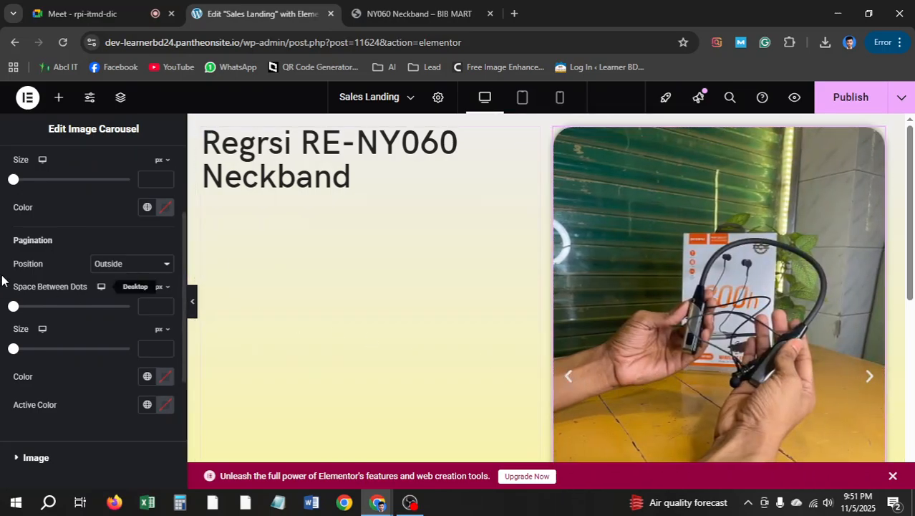
{"action": "left_click", "coordinate": [141, 265]}
{"action": "left_click", "coordinate": [136, 297]}
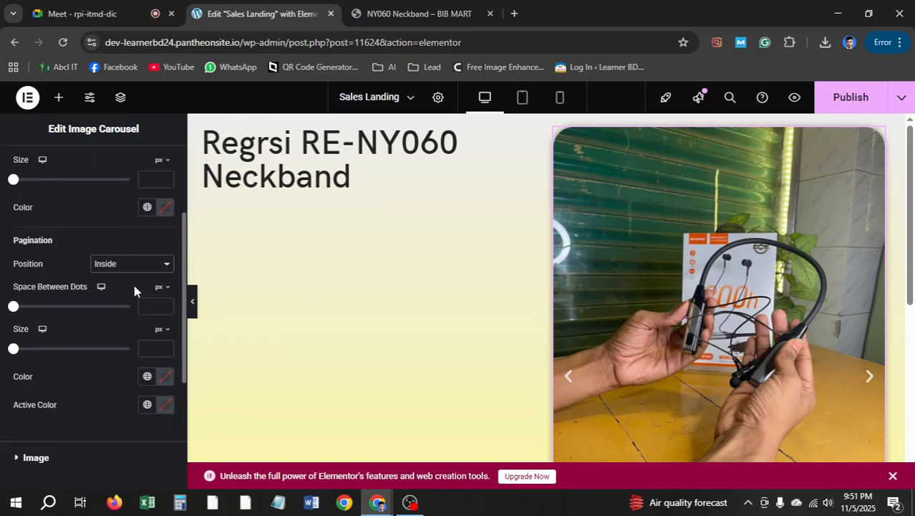
Try the carousel arrows outside the image, then set them back inside
{"action": "scroll", "coordinate": [682, 330], "scroll_direction": "down", "scroll_amount": 3}
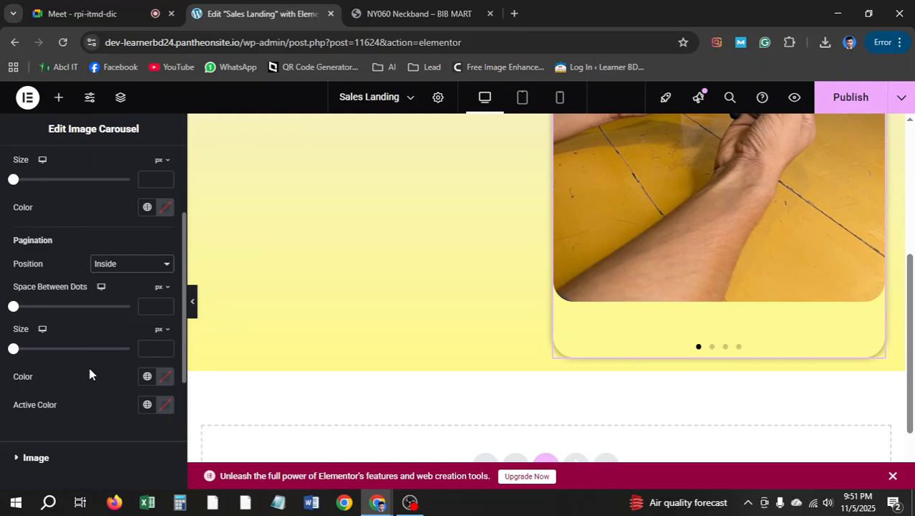
{"action": "scroll", "coordinate": [135, 286], "scroll_direction": "up", "scroll_amount": 3}
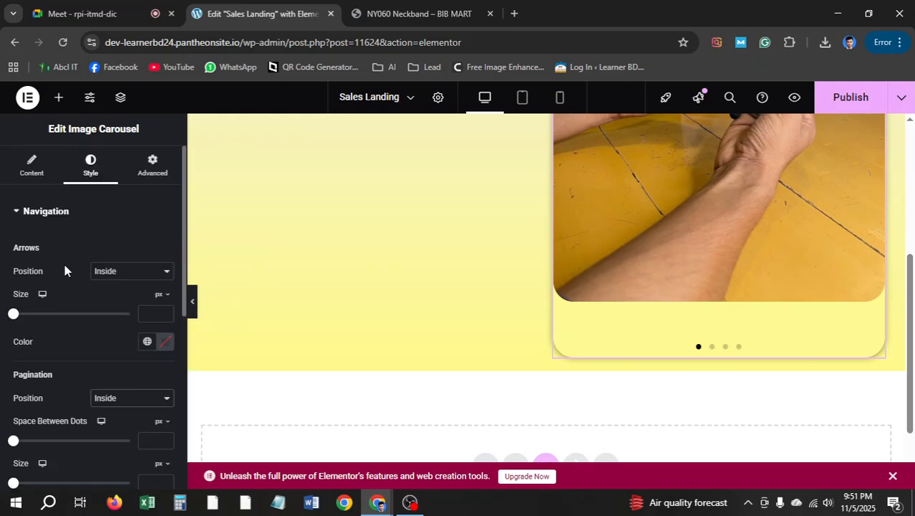
{"action": "scroll", "coordinate": [573, 309], "scroll_direction": "up", "scroll_amount": 3}
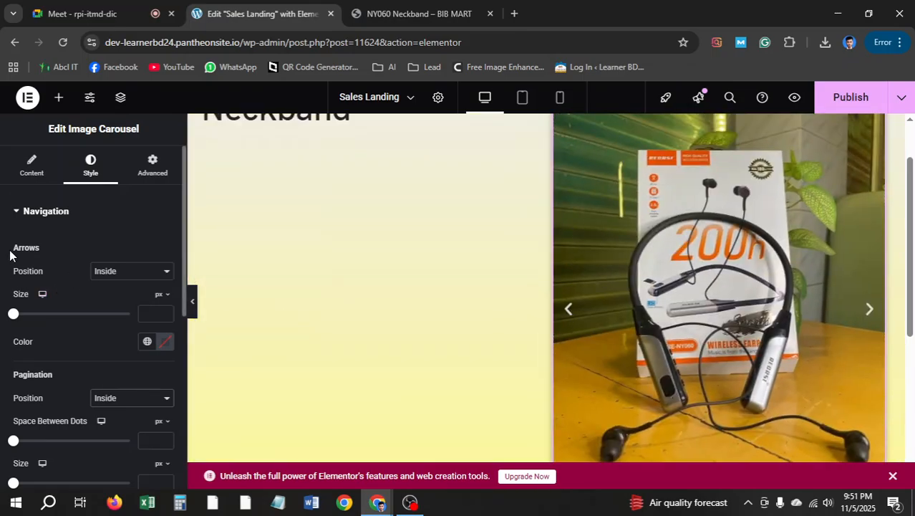
{"action": "left_click", "coordinate": [127, 273]}
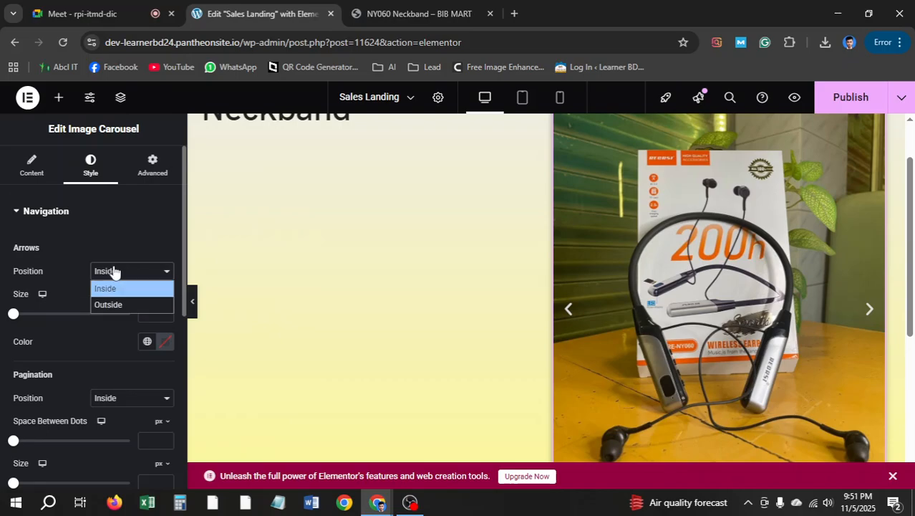
{"action": "left_click", "coordinate": [112, 304]}
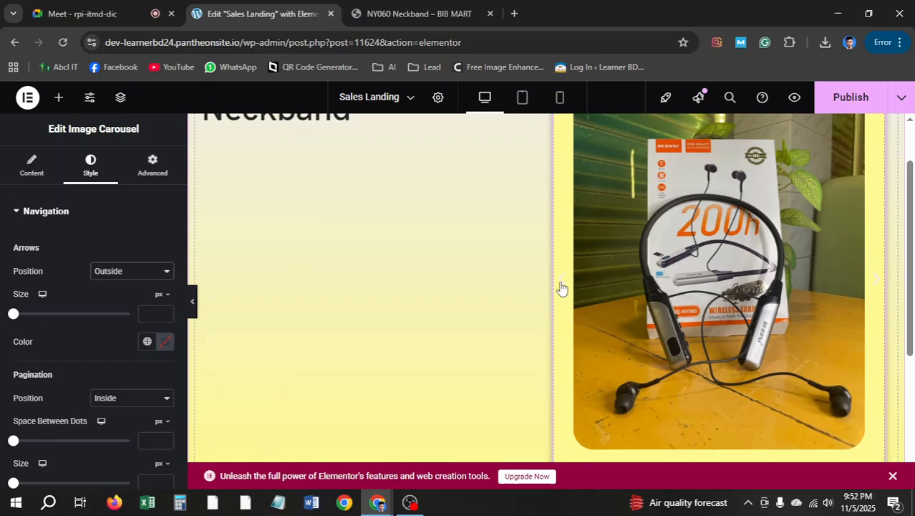
{"action": "left_click", "coordinate": [147, 273]}
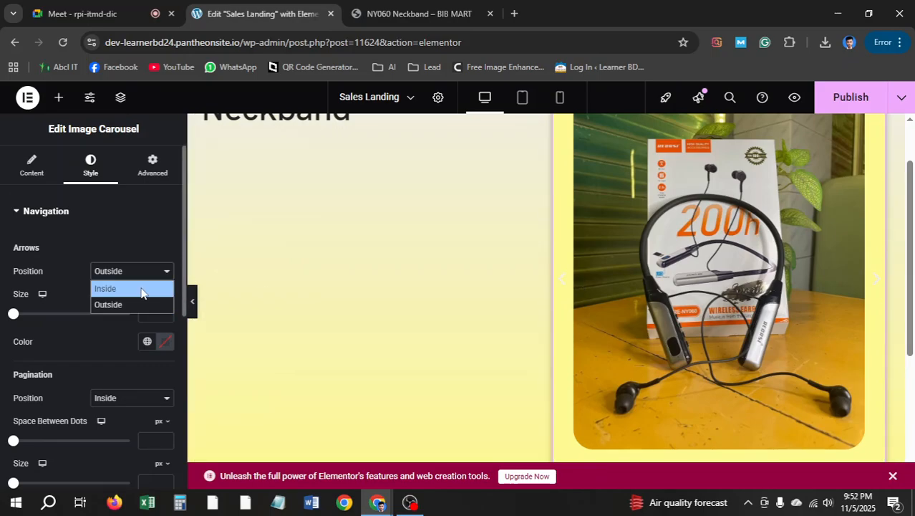
{"action": "left_click", "coordinate": [141, 290]}
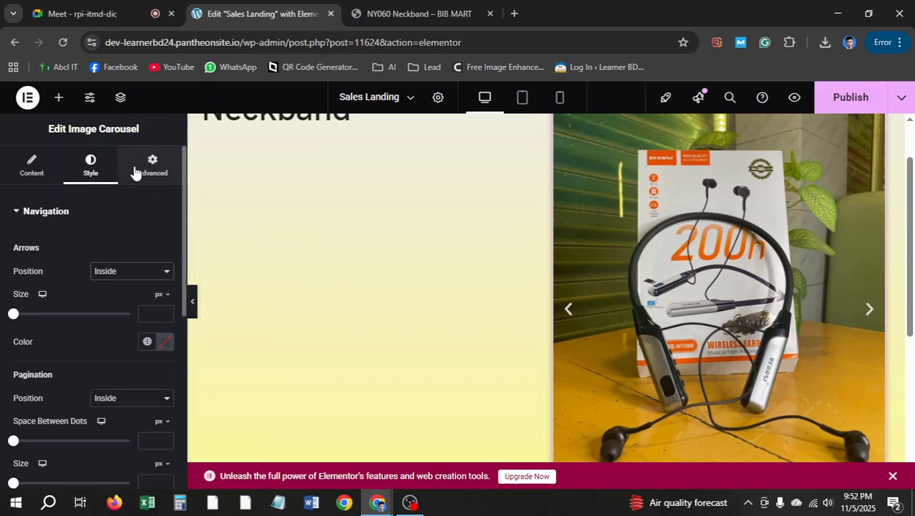
Expand the carousel's Image and Navigation style sections and review the Arrows and Pagination options
{"action": "scroll", "coordinate": [86, 297], "scroll_direction": "down", "scroll_amount": 4}
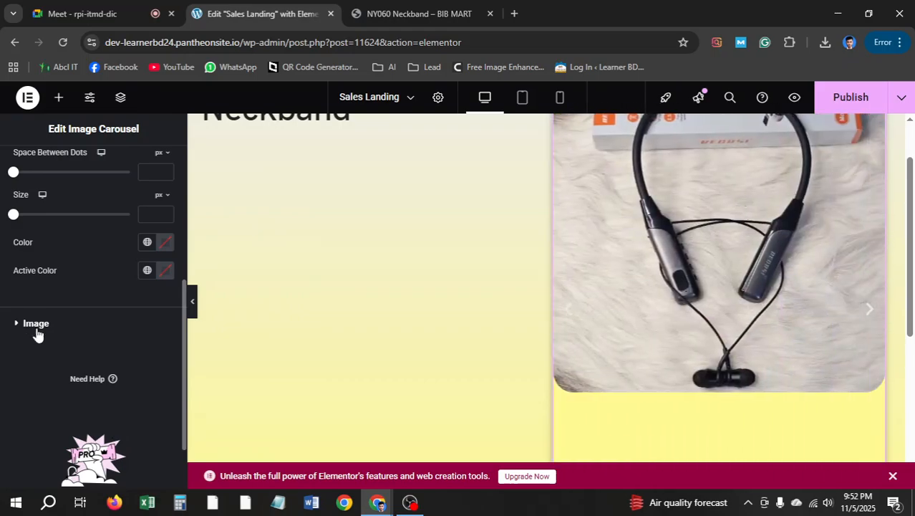
{"action": "left_click", "coordinate": [35, 324]}
{"action": "left_click", "coordinate": [23, 216]}
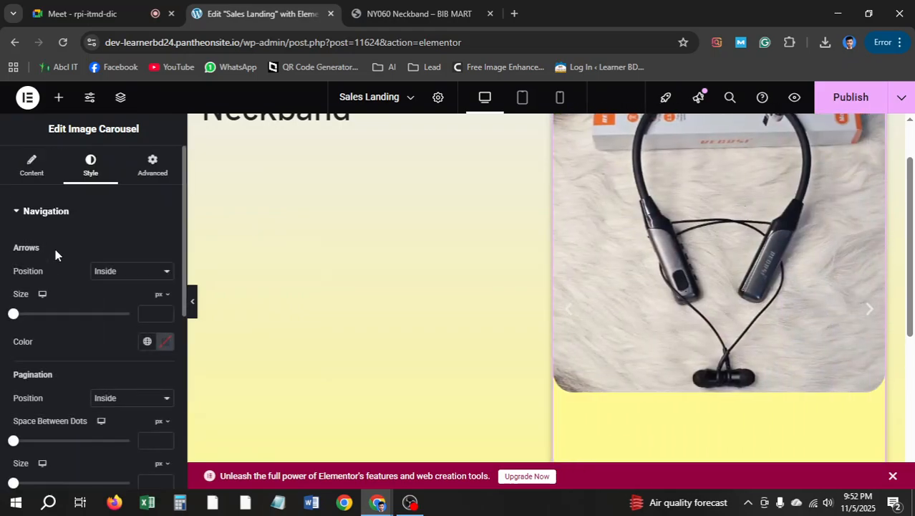
{"action": "scroll", "coordinate": [142, 280], "scroll_direction": "down", "scroll_amount": 1}
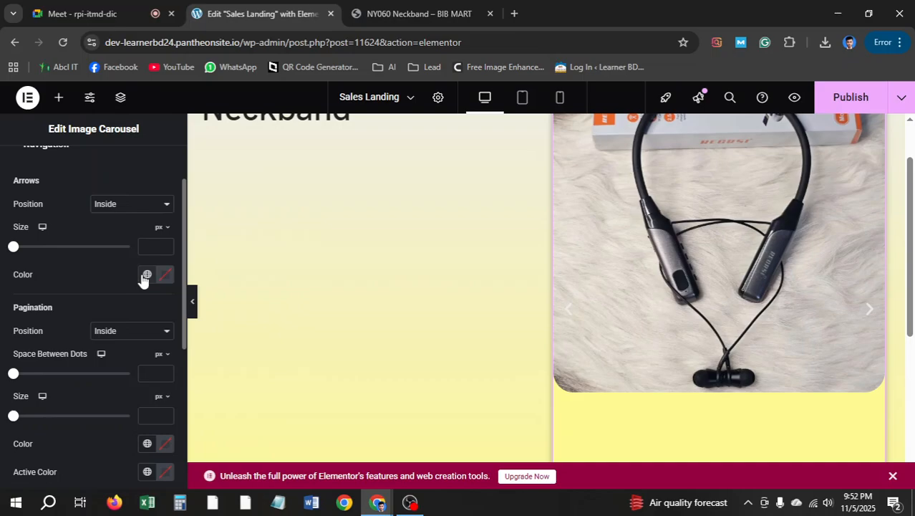
{"action": "scroll", "coordinate": [142, 280], "scroll_direction": "down", "scroll_amount": 1}
{"action": "scroll", "coordinate": [650, 290], "scroll_direction": "up", "scroll_amount": 1}
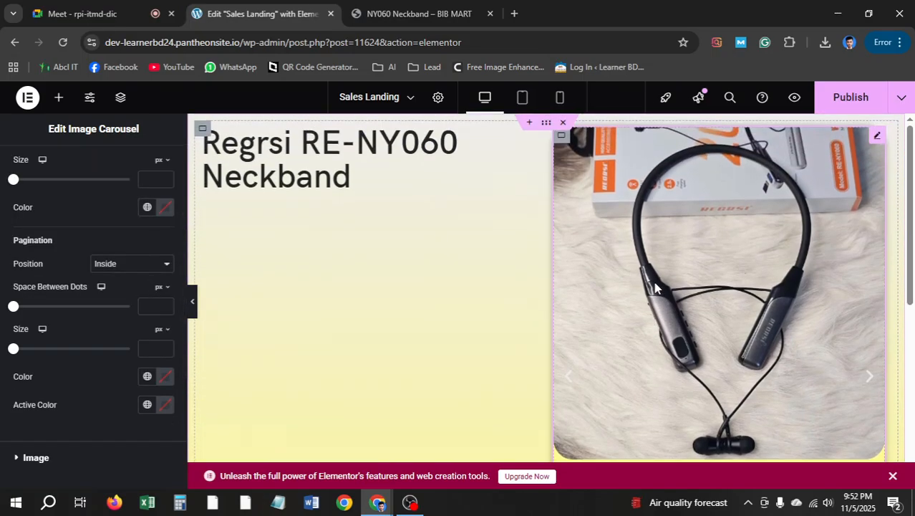
{"action": "scroll", "coordinate": [653, 287], "scroll_direction": "down", "scroll_amount": 2}
{"action": "scroll", "coordinate": [605, 304], "scroll_direction": "up", "scroll_amount": 2}
{"action": "scroll", "coordinate": [769, 235], "scroll_direction": "down", "scroll_amount": 1}
{"action": "scroll", "coordinate": [609, 226], "scroll_direction": "up", "scroll_amount": 1}
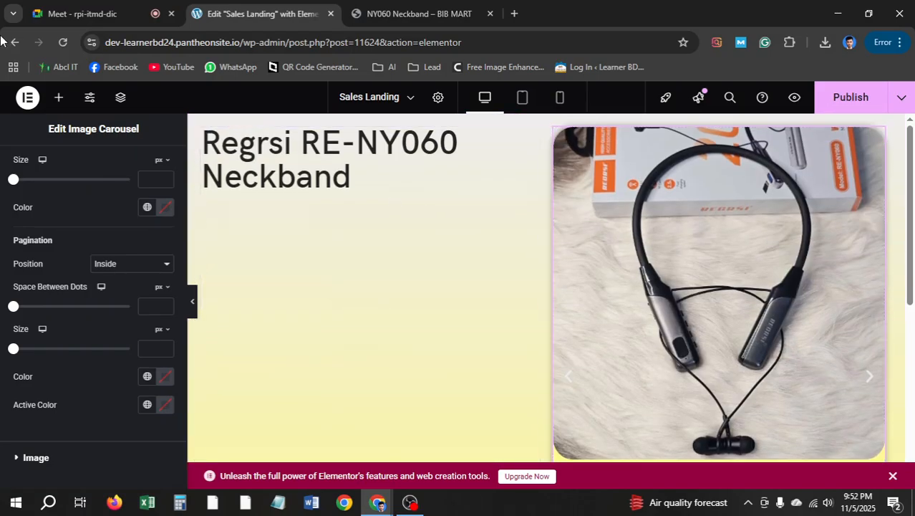
Search the Elements panel for 'image' widgets, then replace the search with 'sl' for sliders
{"action": "left_click", "coordinate": [56, 98]}
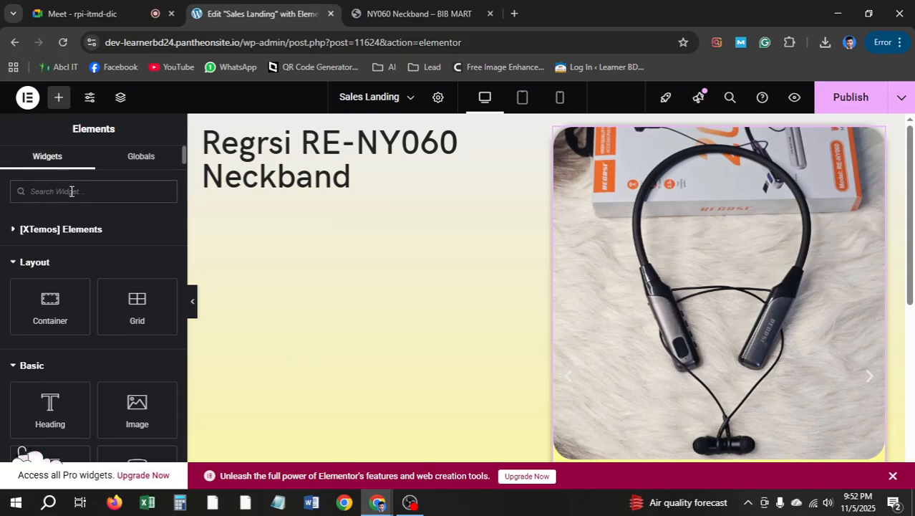
{"action": "type", "text": "image"}
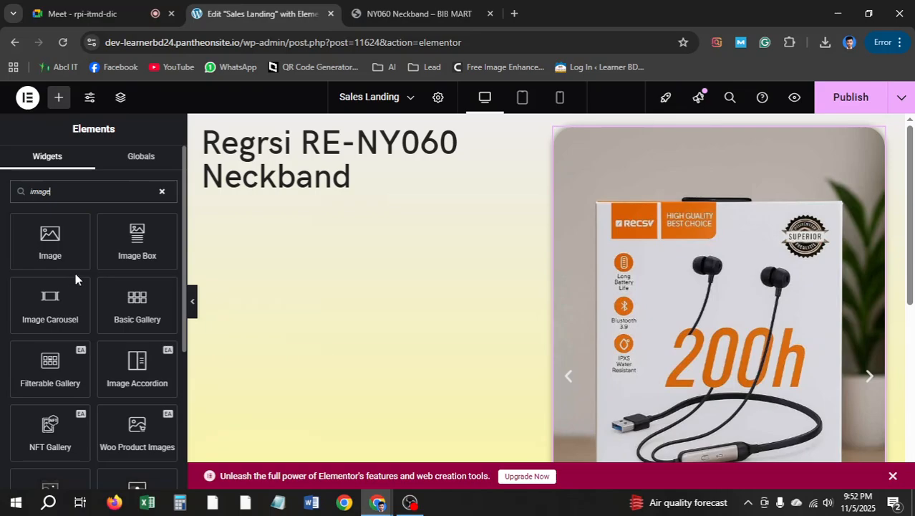
{"action": "scroll", "coordinate": [111, 290], "scroll_direction": "down", "scroll_amount": 1}
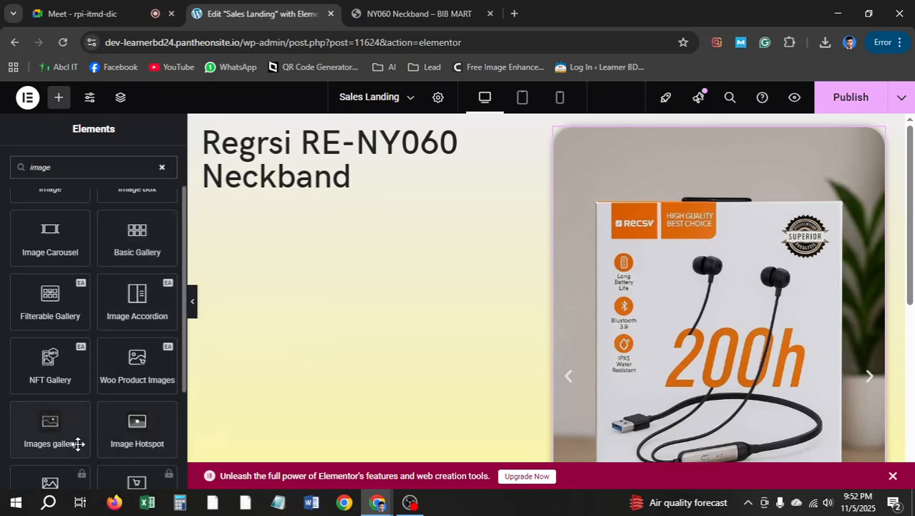
{"action": "scroll", "coordinate": [134, 380], "scroll_direction": "down", "scroll_amount": 1}
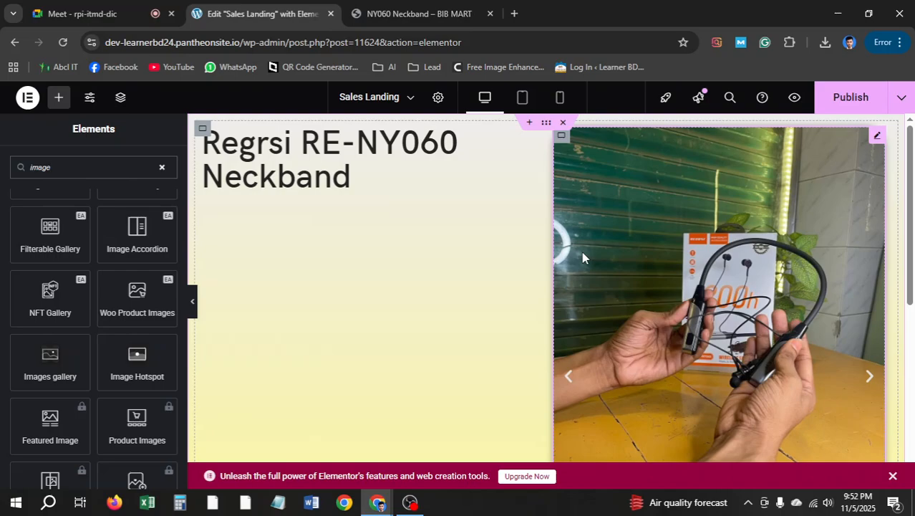
{"action": "left_click_drag", "start_coordinate": [137, 170], "coordinate": [0, 167]}
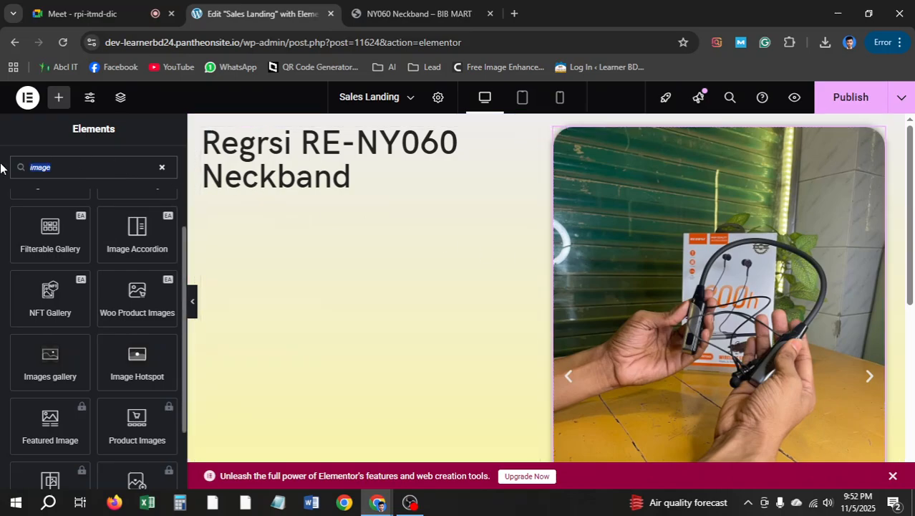
{"action": "type", "text": "sli"}
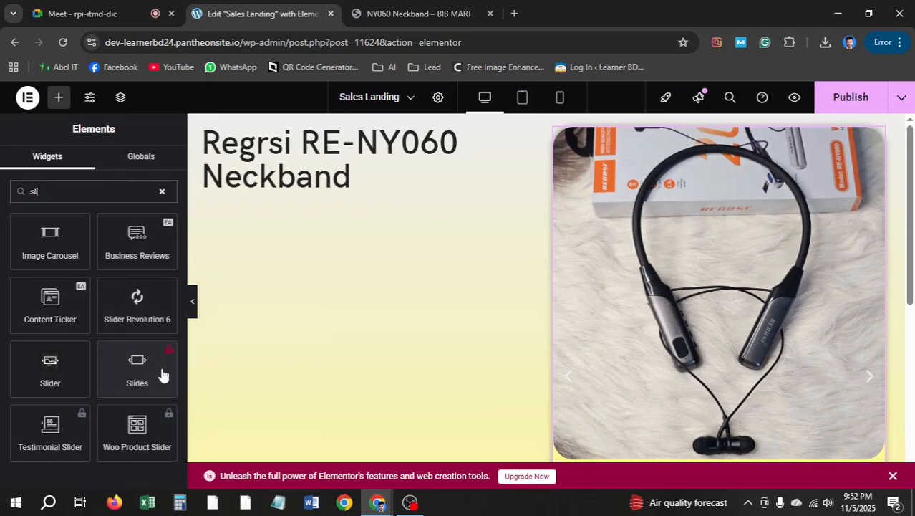
Compare the live BIB MART hero with the editor and select its first checkmark feature line
{"action": "left_click", "coordinate": [412, 14]}
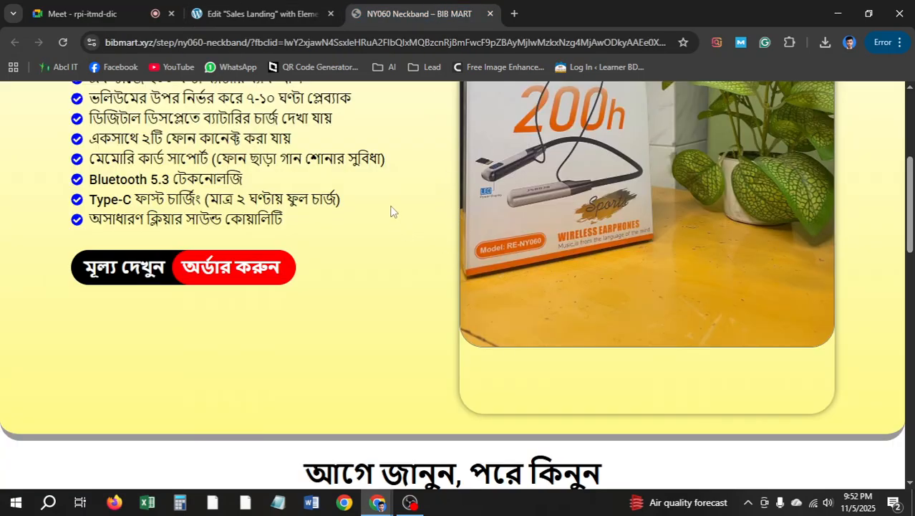
{"action": "left_click", "coordinate": [257, 14]}
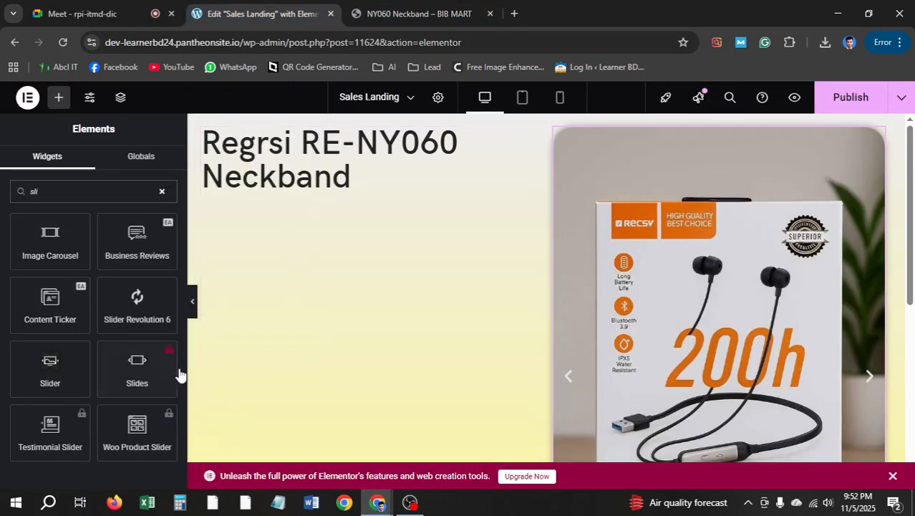
{"action": "scroll", "coordinate": [770, 264], "scroll_direction": "down", "scroll_amount": 5}
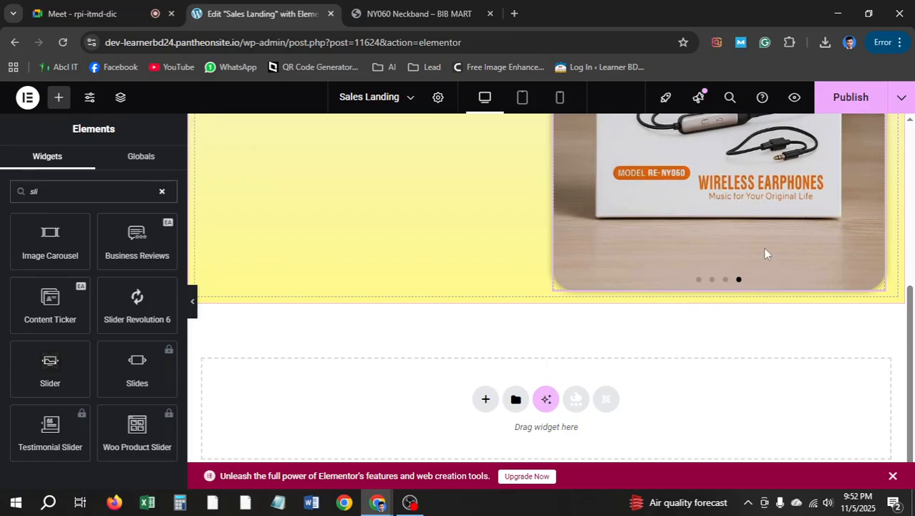
{"action": "scroll", "coordinate": [754, 231], "scroll_direction": "up", "scroll_amount": 5}
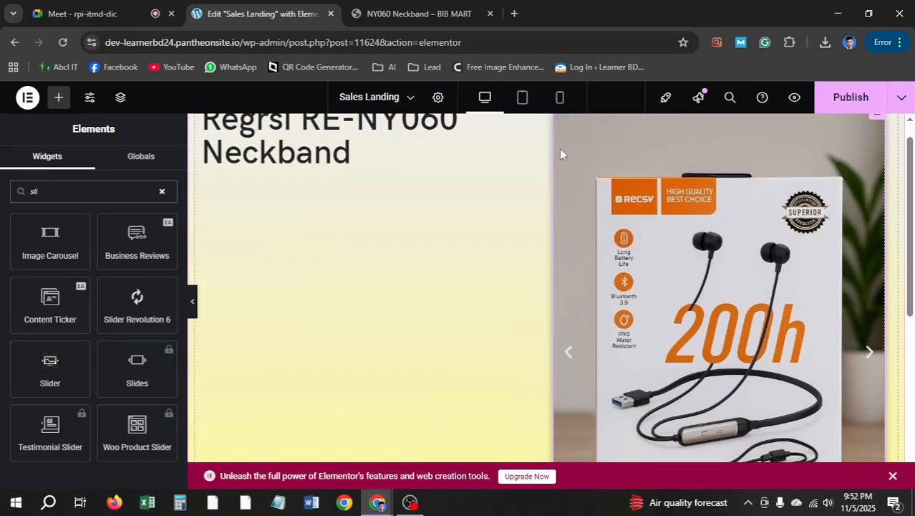
{"action": "left_click", "coordinate": [404, 9]}
{"action": "left_click", "coordinate": [258, 13]}
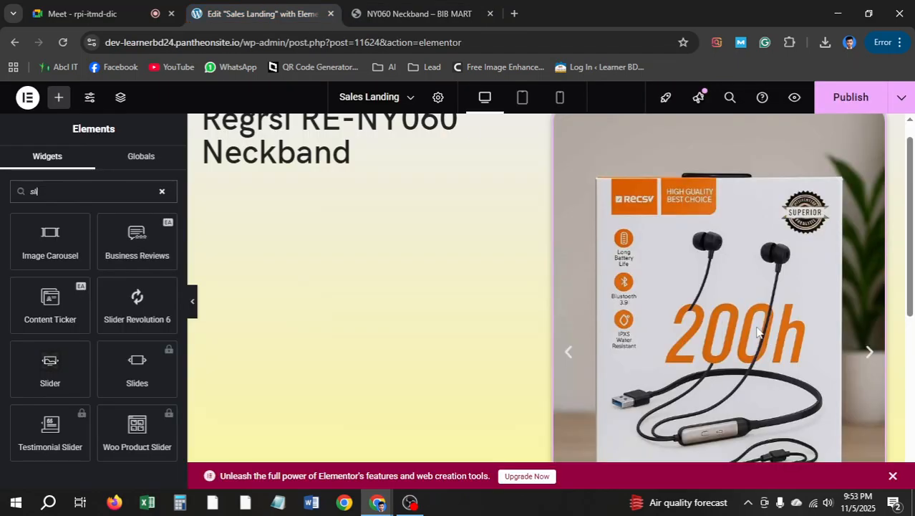
{"action": "left_click", "coordinate": [367, 8]}
{"action": "scroll", "coordinate": [367, 303], "scroll_direction": "up", "scroll_amount": 3}
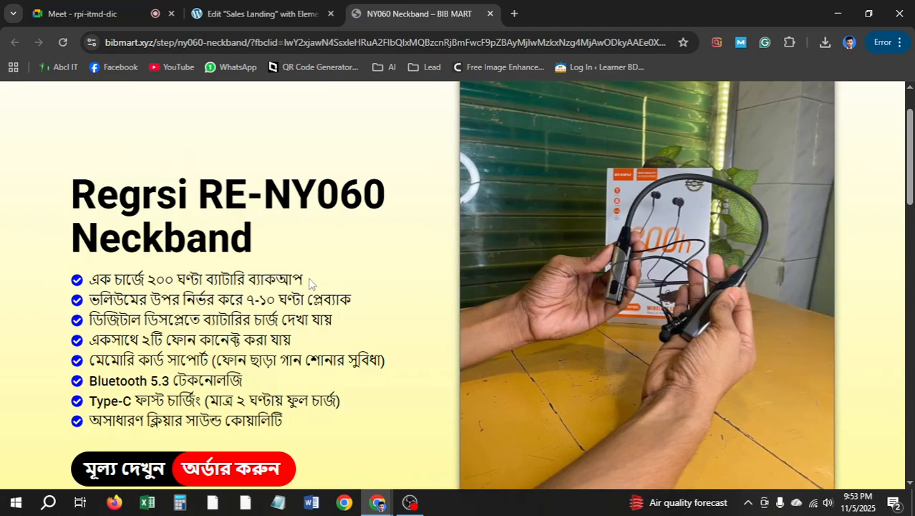
{"action": "left_click_drag", "start_coordinate": [309, 281], "coordinate": [80, 279]}
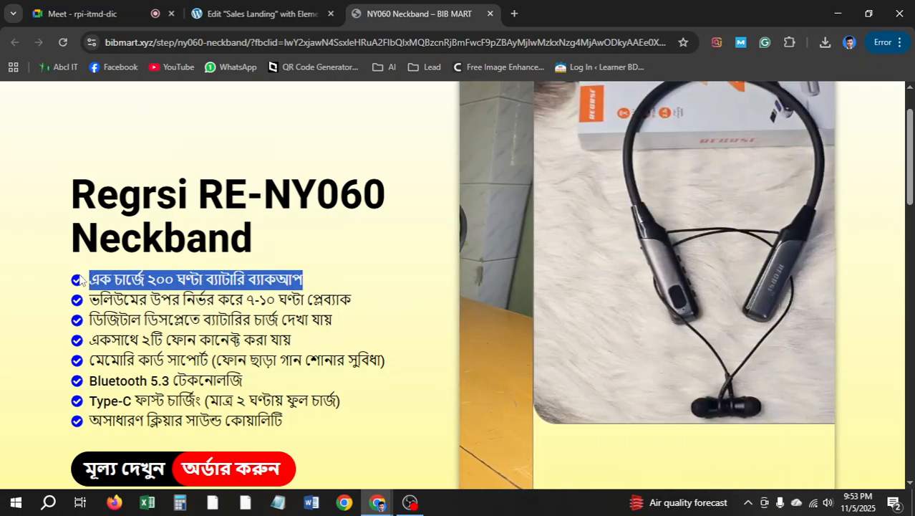
{"action": "left_click", "coordinate": [257, 13]}
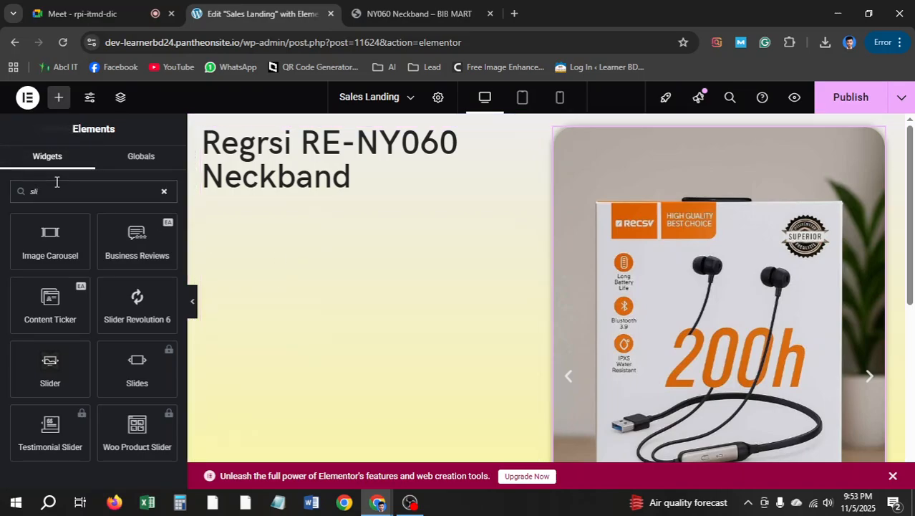
{"action": "left_click", "coordinate": [165, 193]}
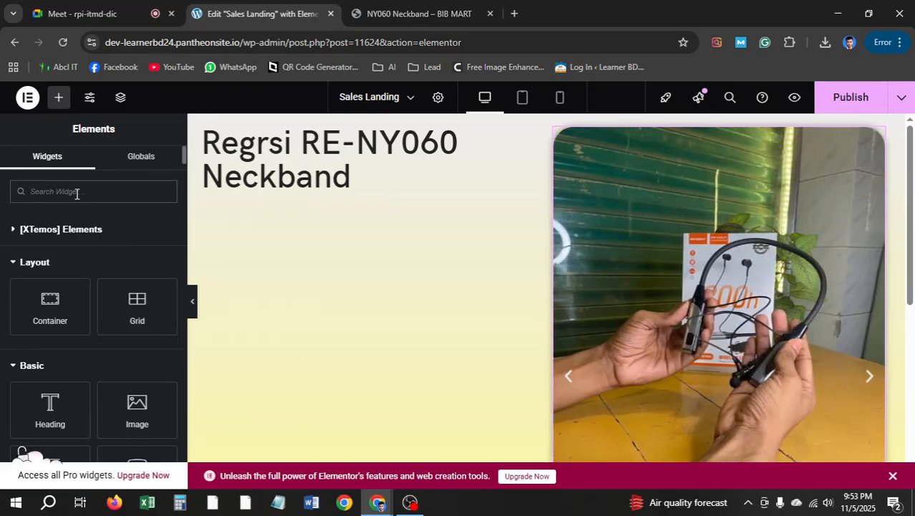
{"action": "type", "text": "icon"}
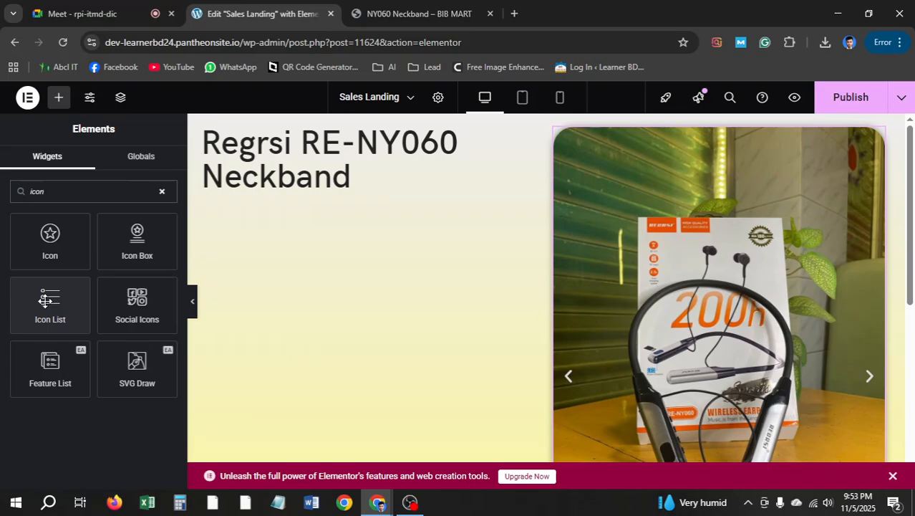
{"action": "left_click_drag", "start_coordinate": [45, 300], "coordinate": [283, 213]}
{"action": "left_click_drag", "start_coordinate": [56, 304], "coordinate": [301, 171]}
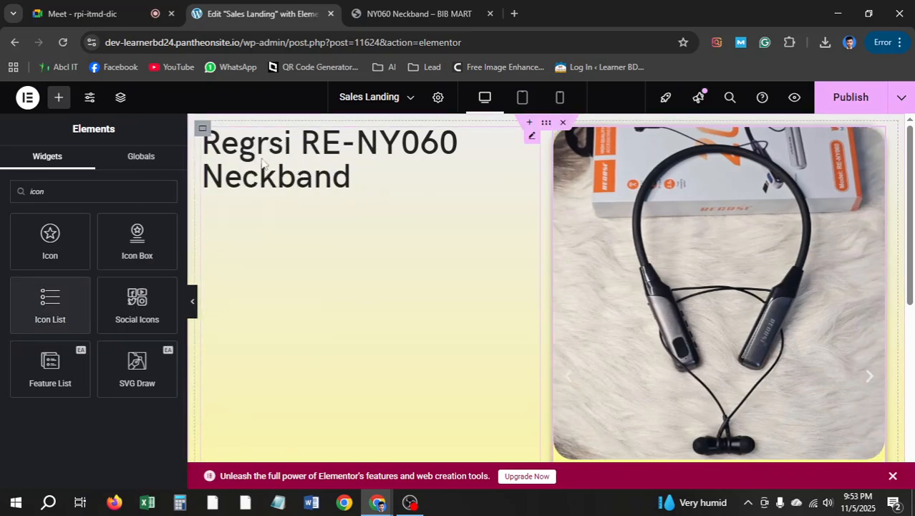
{"action": "left_click", "coordinate": [522, 147]}
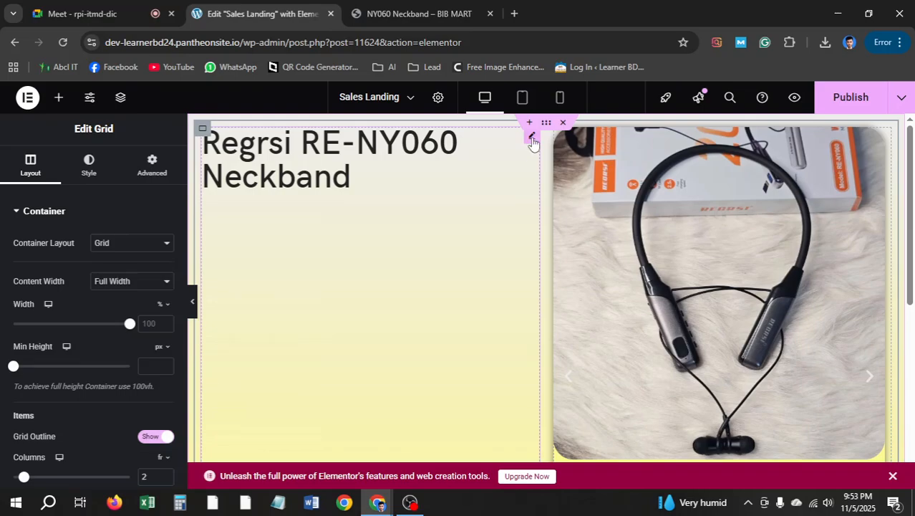
{"action": "left_click", "coordinate": [531, 138]}
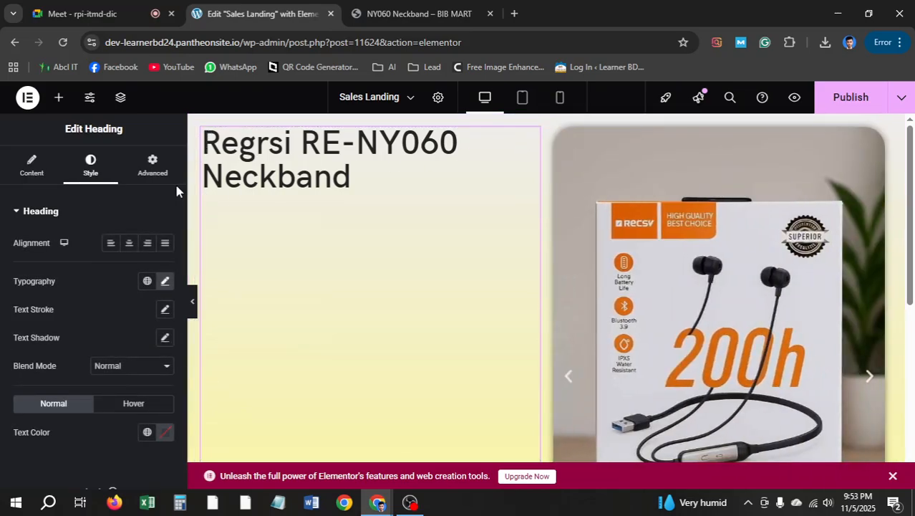
{"action": "left_click", "coordinate": [33, 167]}
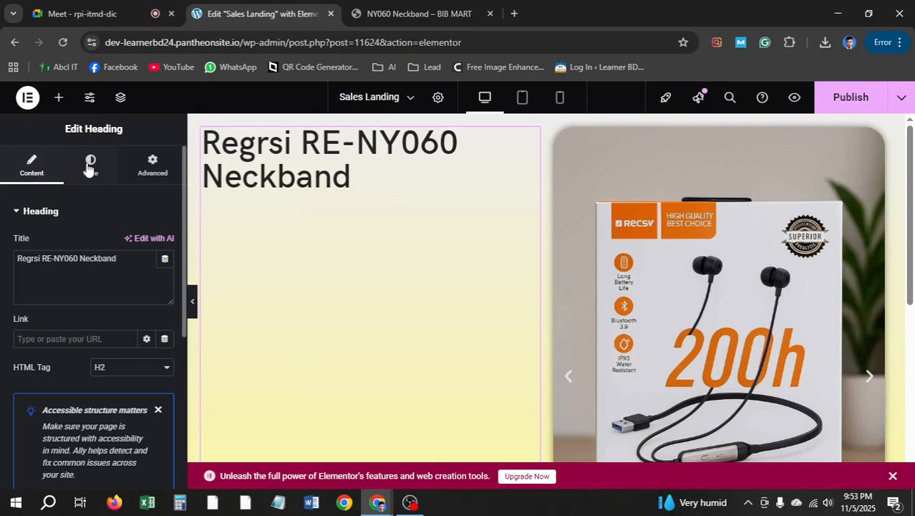
{"action": "left_click", "coordinate": [59, 96]}
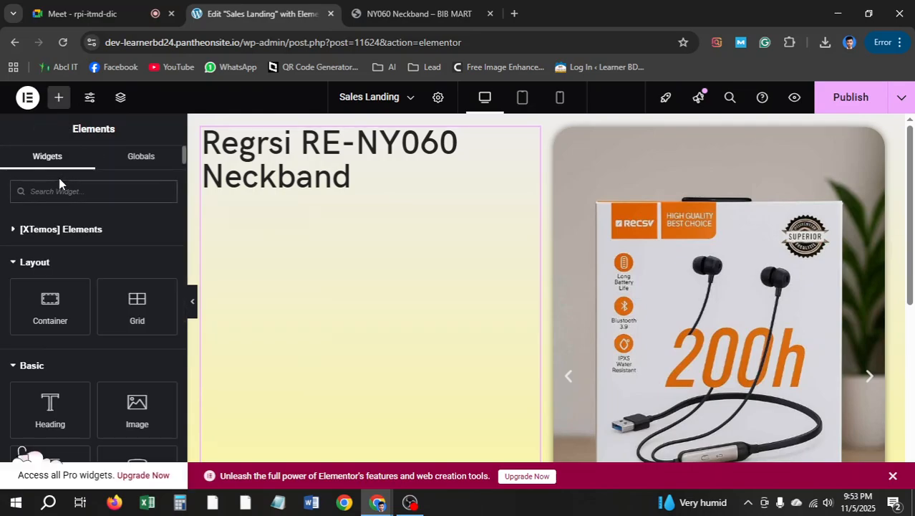
{"action": "left_click", "coordinate": [60, 190]}
{"action": "type", "text": "icon"}
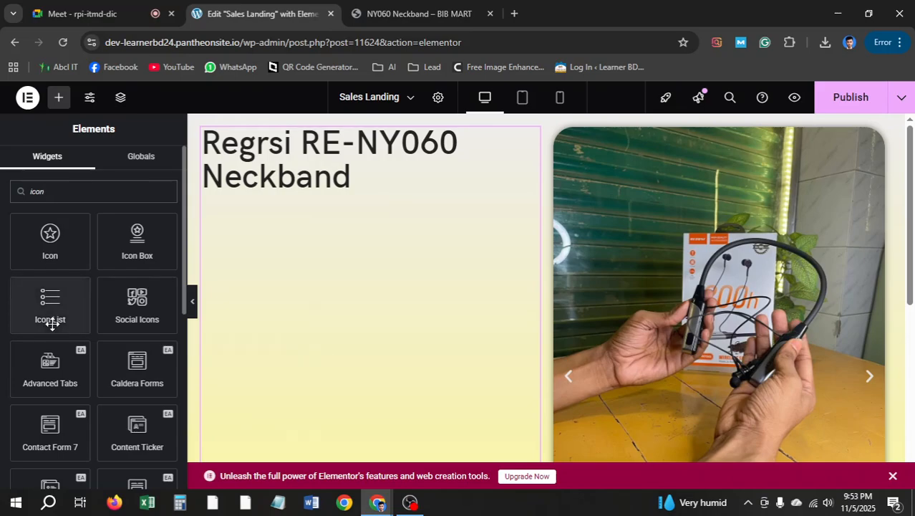
{"action": "mouse_move", "coordinate": [52, 323]}
{"action": "left_mouse_down"}
{"action": "mouse_move", "coordinate": [367, 187]}
{"action": "mouse_move", "coordinate": [113, 309]}
{"action": "mouse_move", "coordinate": [151, 251]}
{"action": "mouse_move", "coordinate": [267, 204]}
{"action": "mouse_move", "coordinate": [57, 308]}
{"action": "left_mouse_up"}
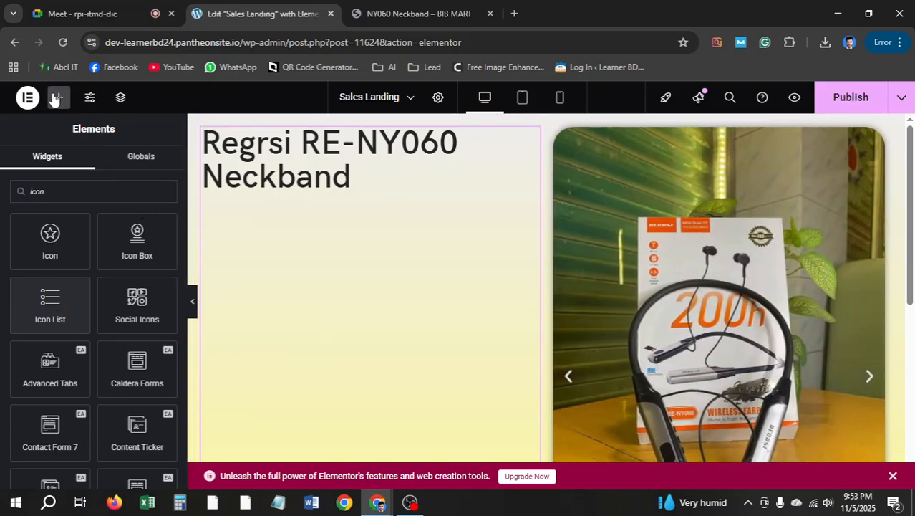
{"action": "double_click", "coordinate": [57, 198]}
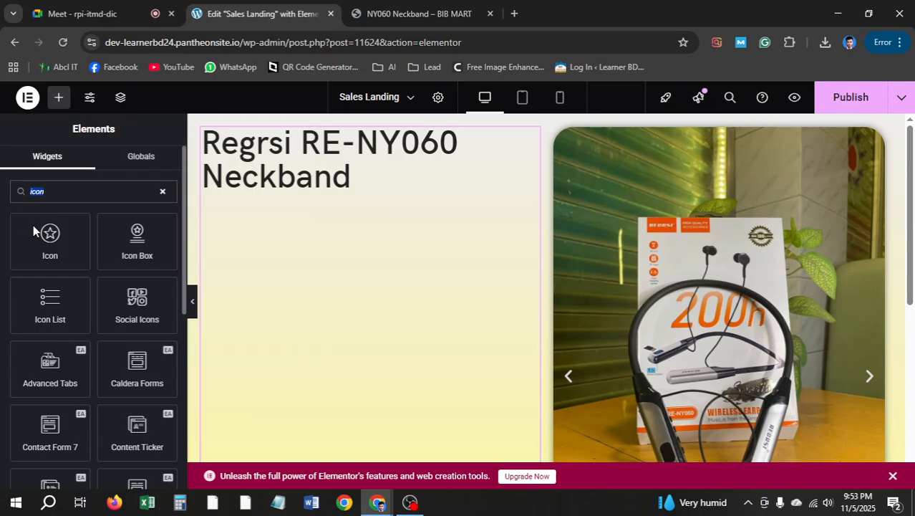
{"action": "key", "text": "BackSpace"}
{"action": "mouse_move", "coordinate": [44, 301]}
{"action": "left_mouse_down"}
{"action": "mouse_move", "coordinate": [299, 207]}
{"action": "mouse_move", "coordinate": [45, 305]}
{"action": "left_mouse_up"}
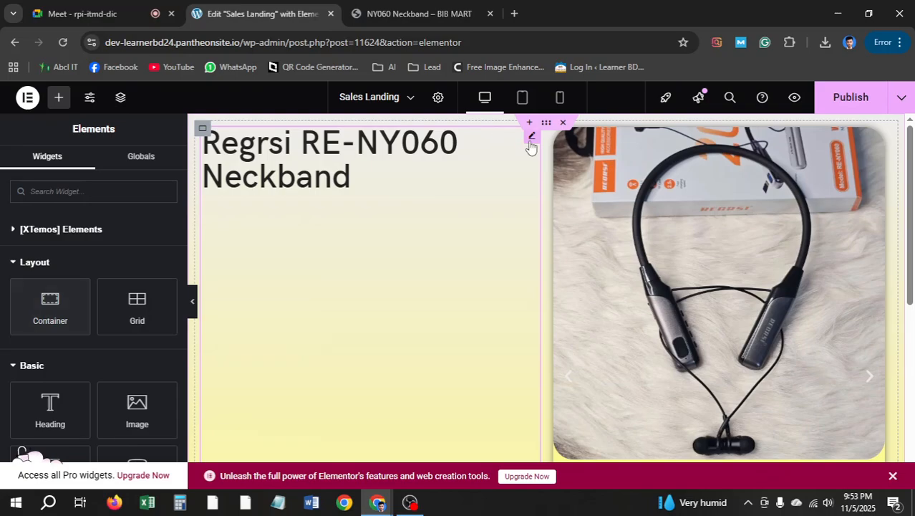
Delete the stray Regrsi RE-NY060 Neckband heading, add a container, and move the carousel into the right column
{"action": "right_click", "coordinate": [530, 147]}
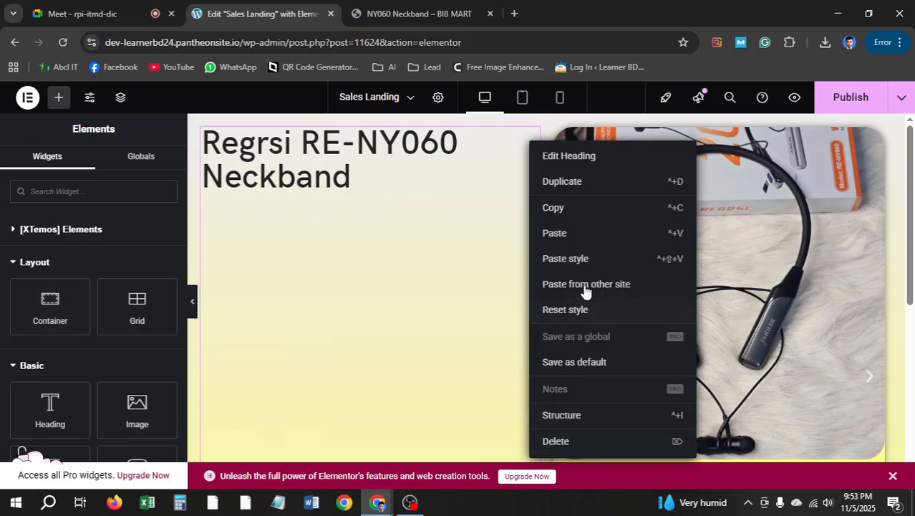
{"action": "left_click", "coordinate": [381, 174]}
{"action": "right_click", "coordinate": [349, 159]}
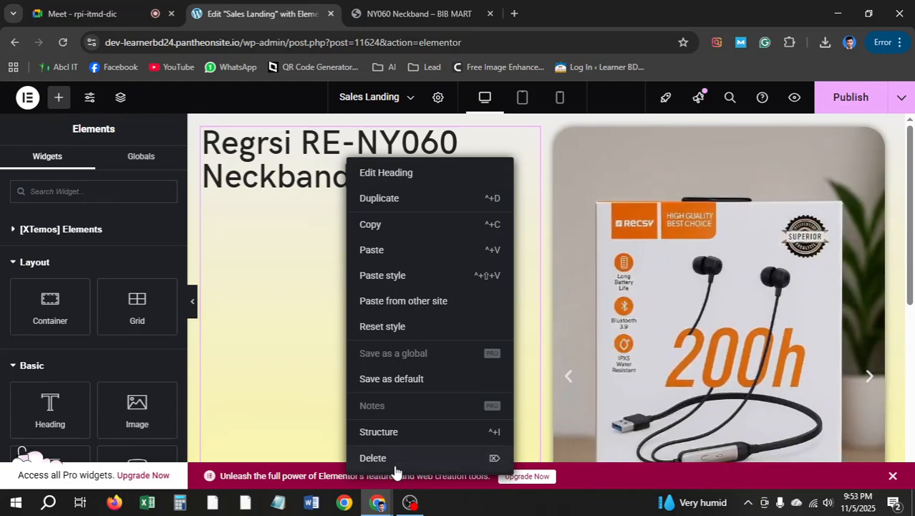
{"action": "left_click", "coordinate": [394, 466]}
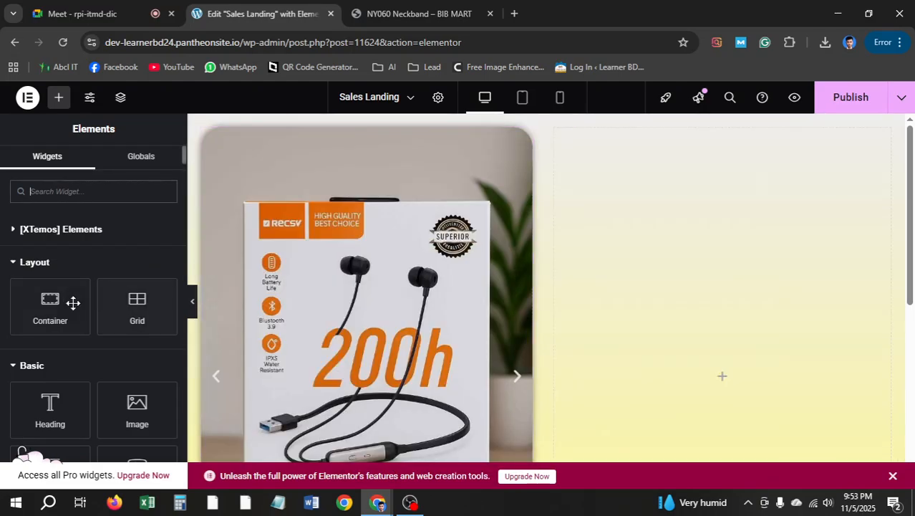
{"action": "left_click_drag", "start_coordinate": [56, 311], "coordinate": [669, 203]}
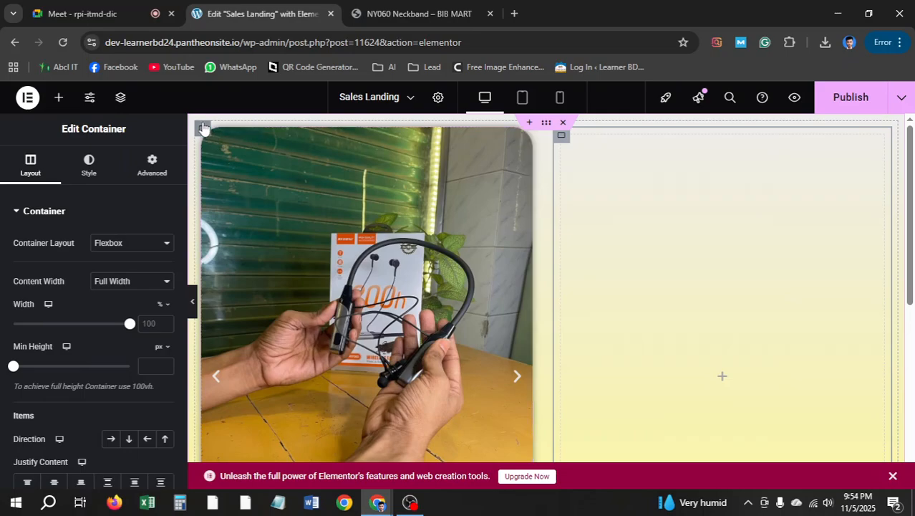
{"action": "left_click_drag", "start_coordinate": [209, 134], "coordinate": [666, 152]}
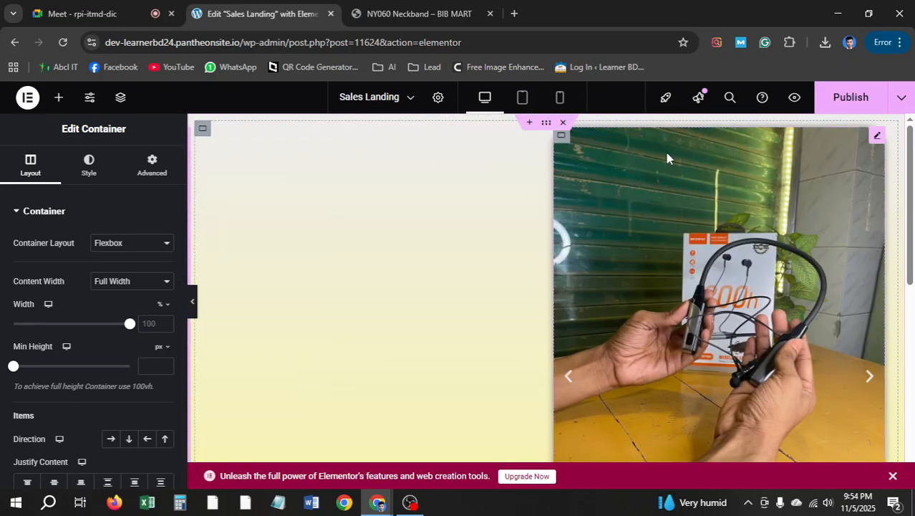
Adjust the carousel's placement, then undo the last layout change
{"action": "scroll", "coordinate": [321, 196], "scroll_direction": "down", "scroll_amount": 4}
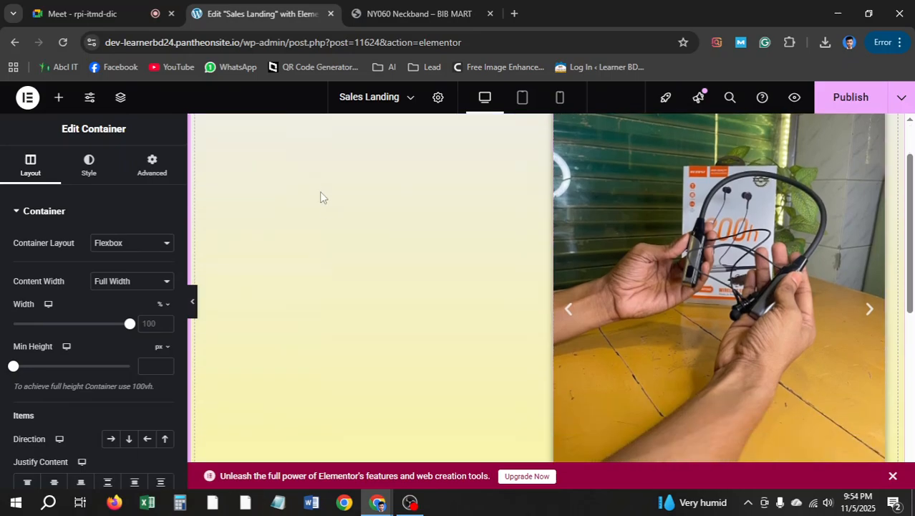
{"action": "scroll", "coordinate": [330, 224], "scroll_direction": "down", "scroll_amount": 3}
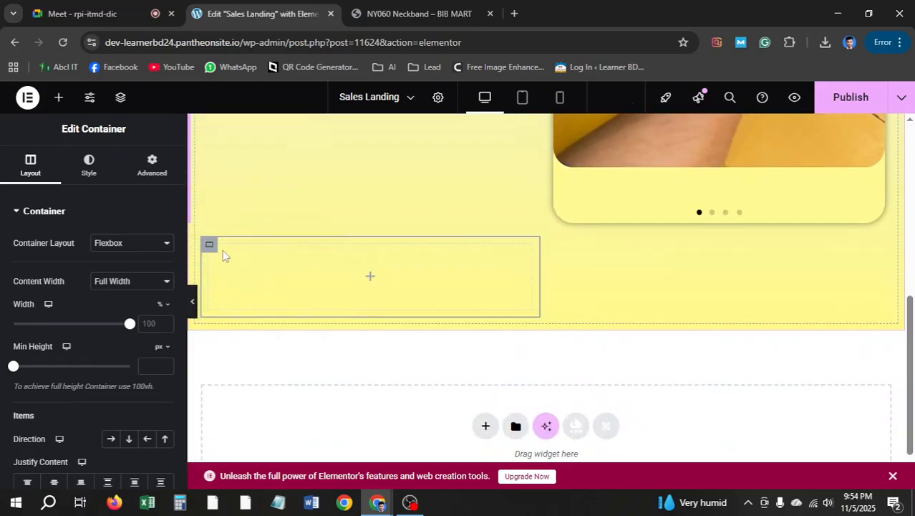
{"action": "left_click_drag", "start_coordinate": [207, 244], "coordinate": [310, 278]}
{"action": "scroll", "coordinate": [312, 272], "scroll_direction": "up", "scroll_amount": 4}
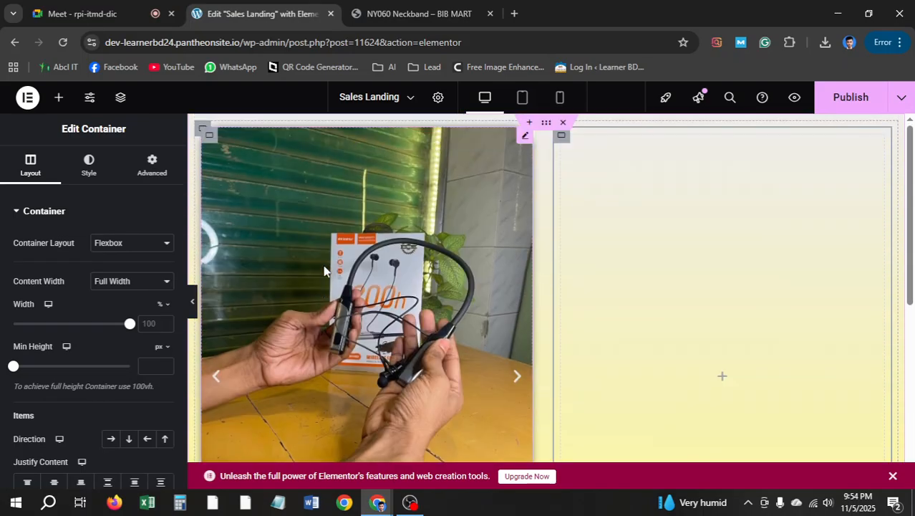
{"action": "key", "text": "Escape"}
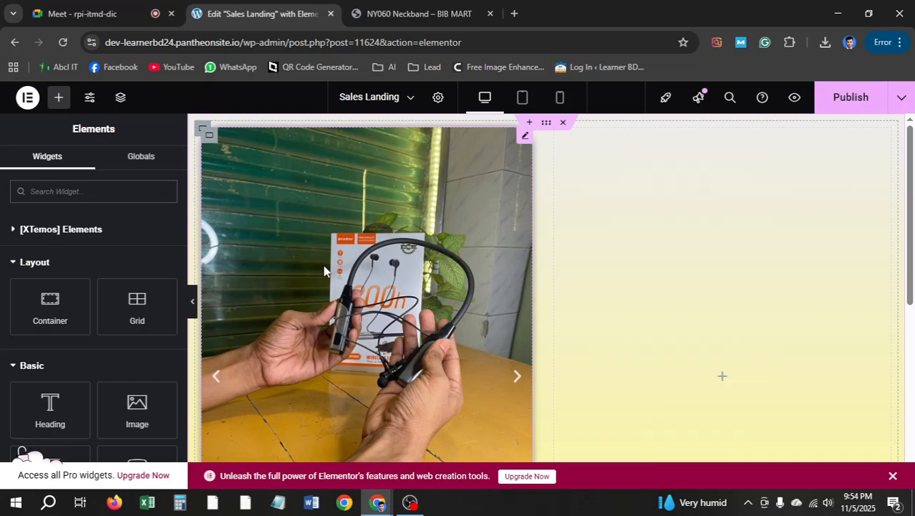
{"action": "scroll", "coordinate": [512, 275], "scroll_direction": "down", "scroll_amount": 5}
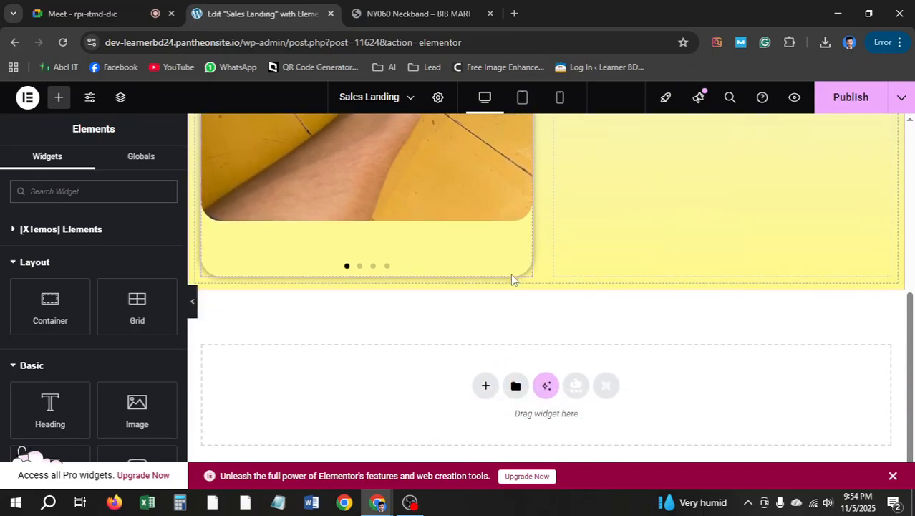
{"action": "scroll", "coordinate": [512, 280], "scroll_direction": "up", "scroll_amount": 4}
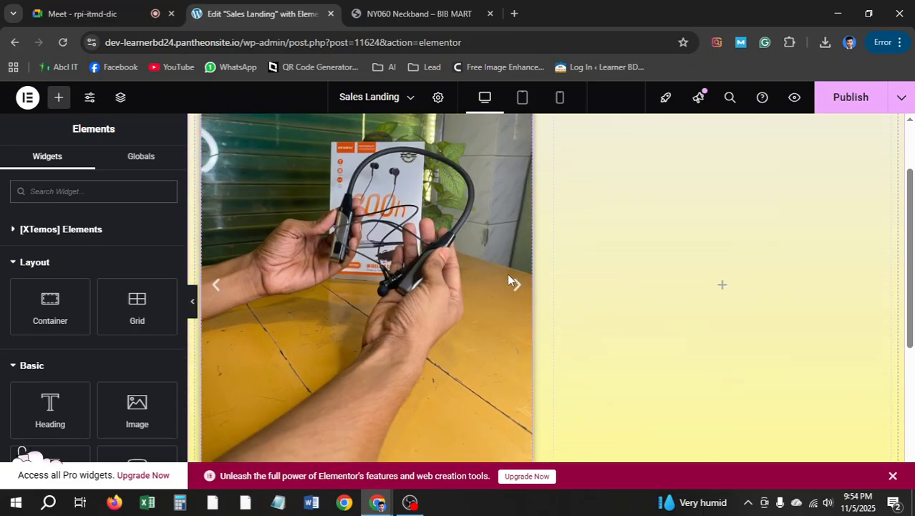
{"action": "scroll", "coordinate": [513, 281], "scroll_direction": "up", "scroll_amount": 3}
{"action": "left_click", "coordinate": [525, 137]}
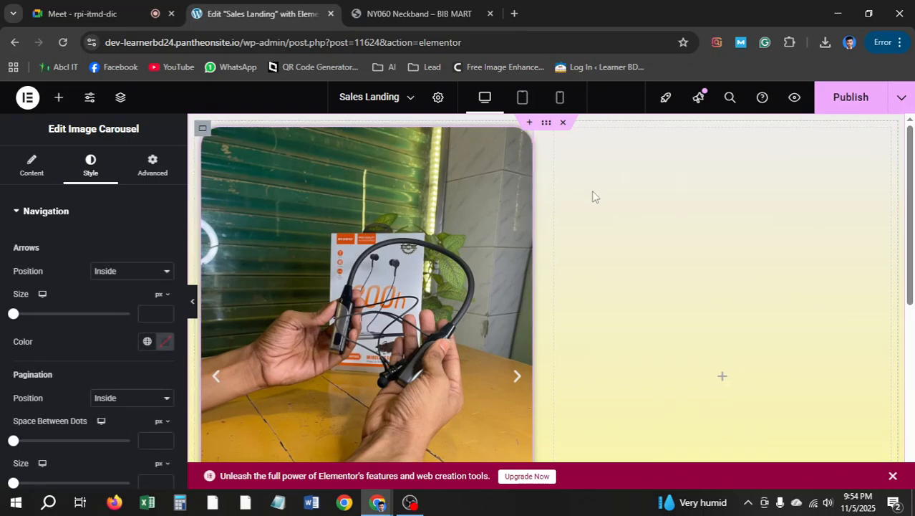
{"action": "key", "text": "ctrl+z"}
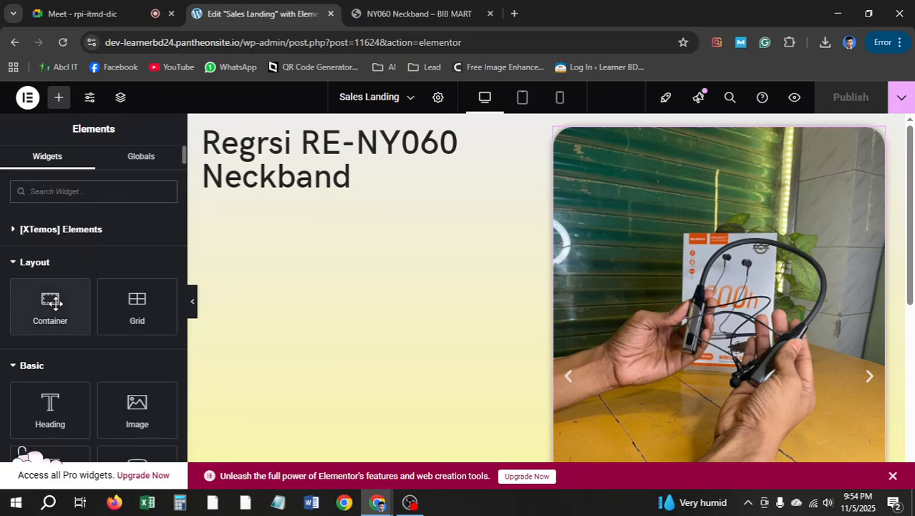
Place a new empty container at the top left and delete the misplaced heading
{"action": "left_click_drag", "start_coordinate": [58, 308], "coordinate": [292, 160]}
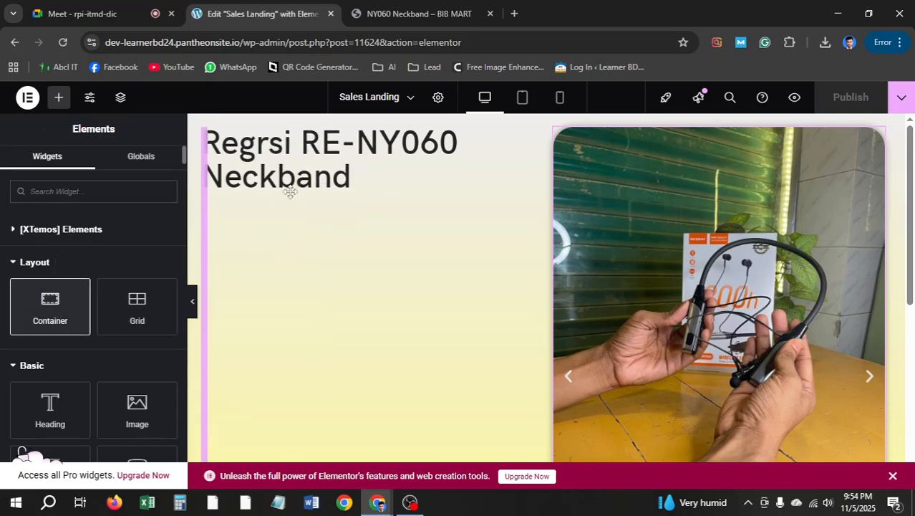
{"action": "left_click_drag", "start_coordinate": [289, 191], "coordinate": [290, 191]}
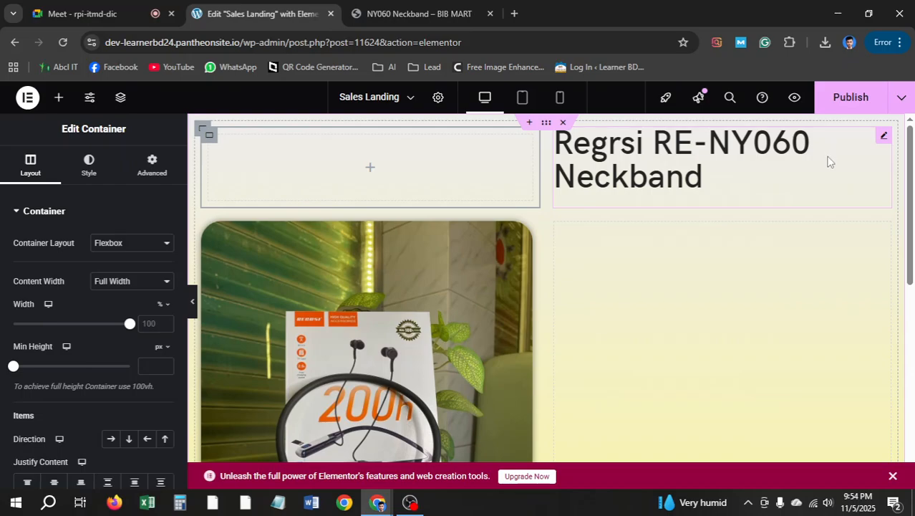
{"action": "right_click", "coordinate": [828, 162]}
{"action": "left_click", "coordinate": [790, 449]}
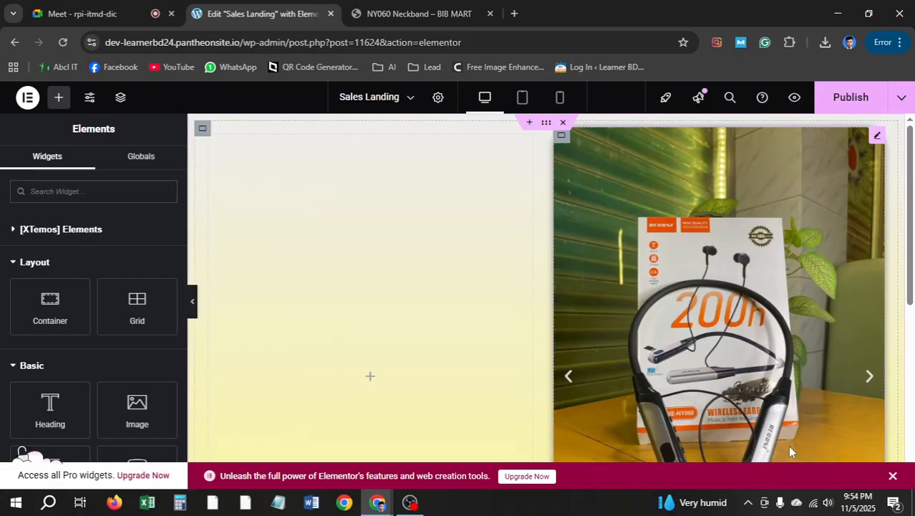
Set the grid container's margin and padding to 0, paste the heading into the left column, and search widgets for 'icon'
{"action": "left_click", "coordinate": [202, 131]}
{"action": "left_click", "coordinate": [142, 176]}
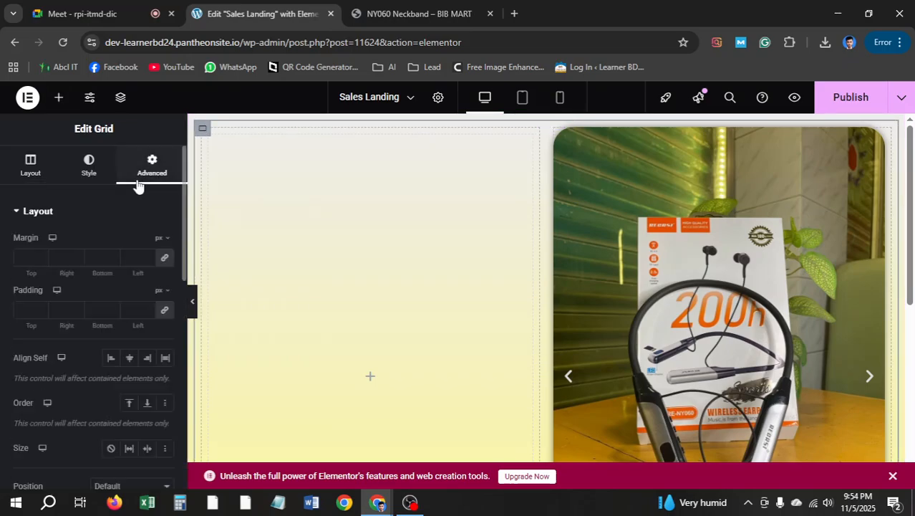
{"action": "left_click", "coordinate": [165, 258]}
{"action": "left_click", "coordinate": [165, 313]}
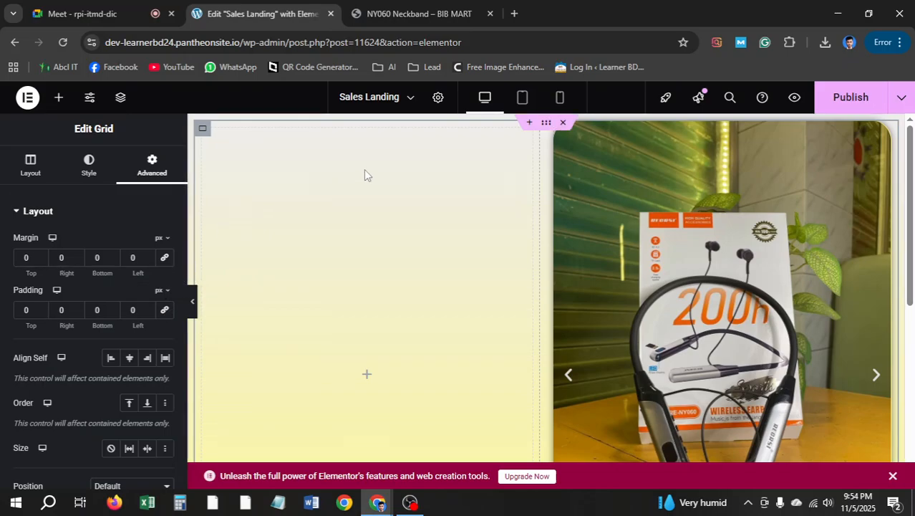
{"action": "right_click", "coordinate": [241, 150]}
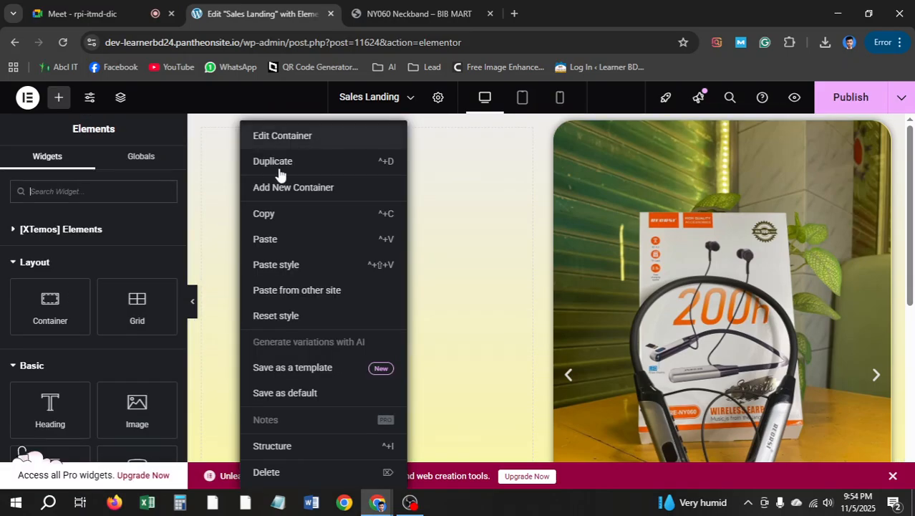
{"action": "left_click", "coordinate": [286, 240]}
{"action": "left_click", "coordinate": [58, 97]}
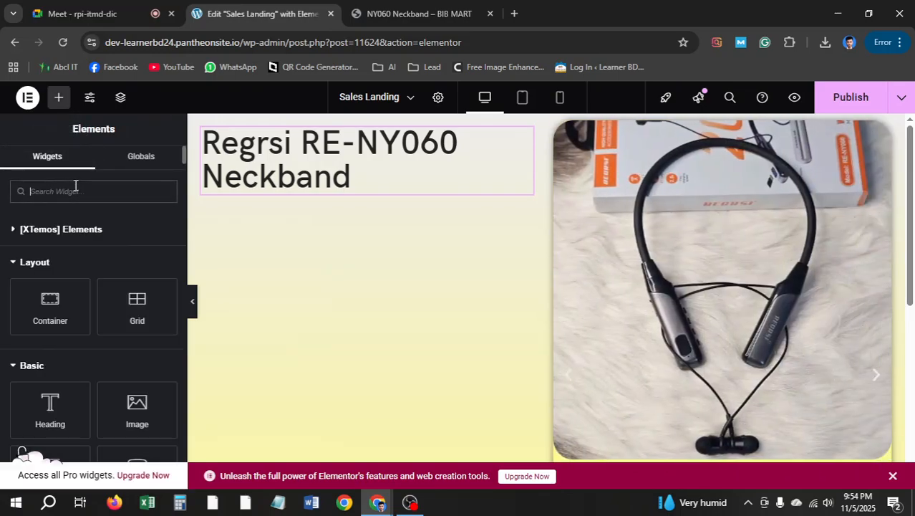
{"action": "type", "text": "icon"}
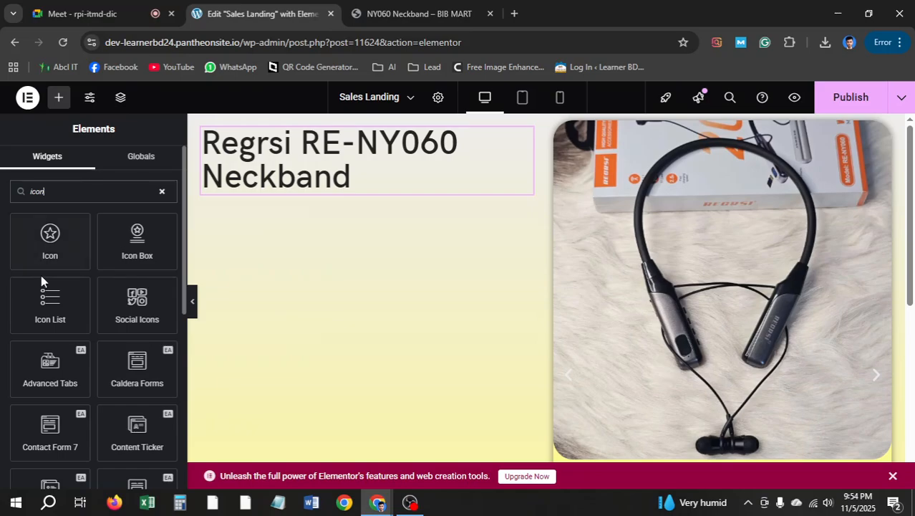
Add an Icon List below the heading, keeping only its first item
{"action": "left_click_drag", "start_coordinate": [43, 304], "coordinate": [302, 174]}
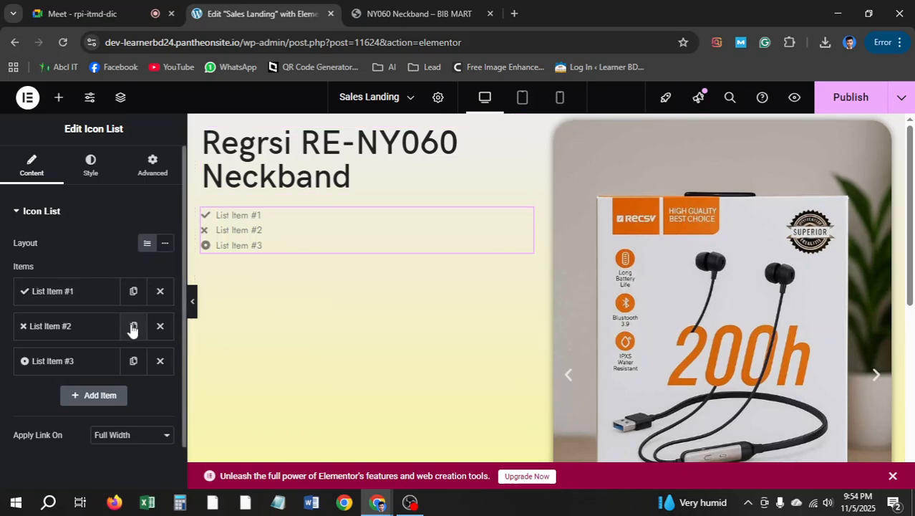
{"action": "left_click", "coordinate": [160, 326]}
{"action": "left_click", "coordinate": [160, 326]}
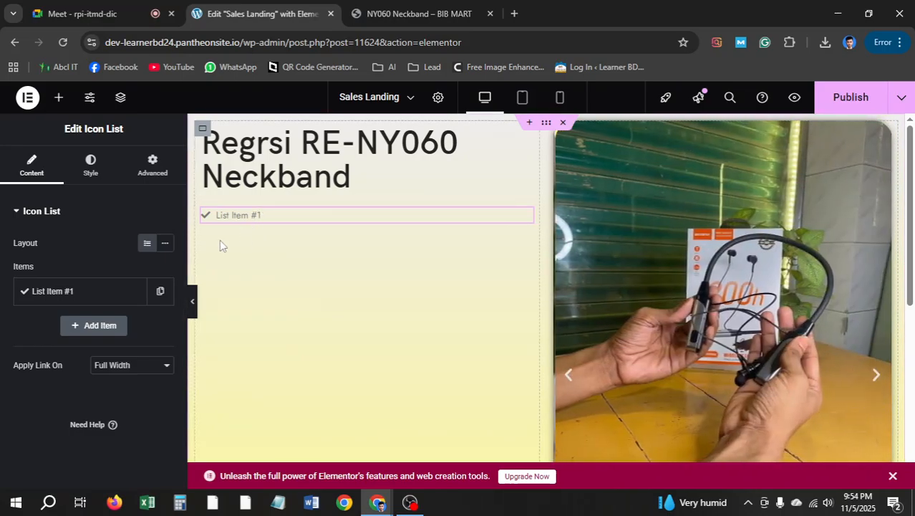
{"action": "left_click", "coordinate": [78, 295]}
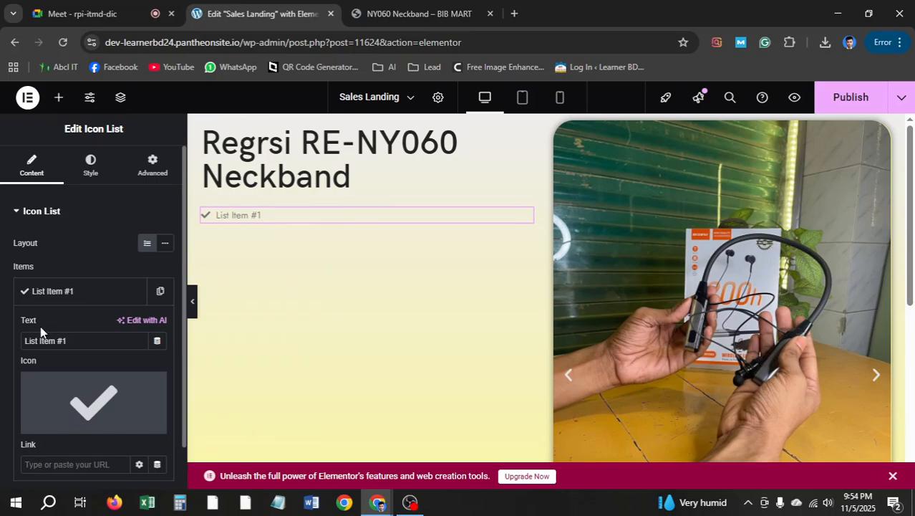
{"action": "triple_click", "coordinate": [78, 342]}
Copy the reference page's first feature line and paste it as the item text: "এক চার্জে ২০০ ঘণ্টা ব্যাটারি ব্যাকআপ"
{"action": "left_click", "coordinate": [419, 14]}
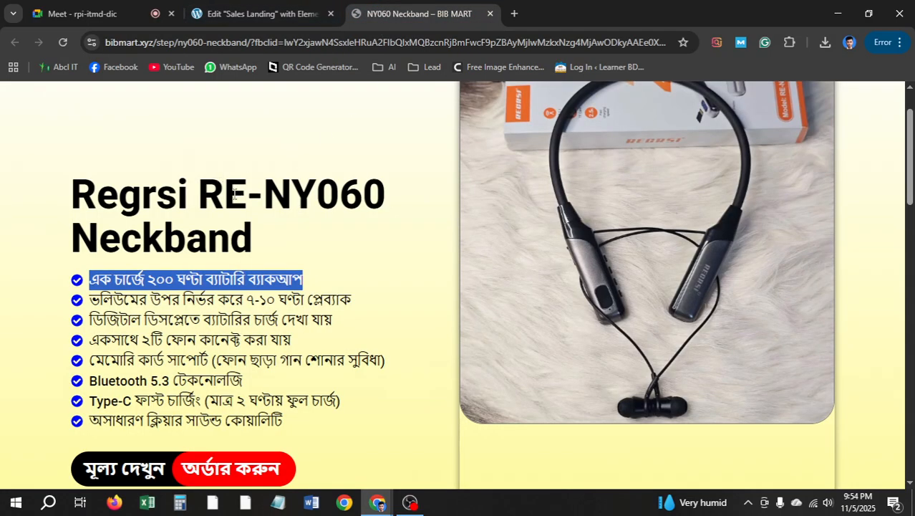
{"action": "right_click", "coordinate": [166, 273]}
{"action": "left_click", "coordinate": [204, 292]}
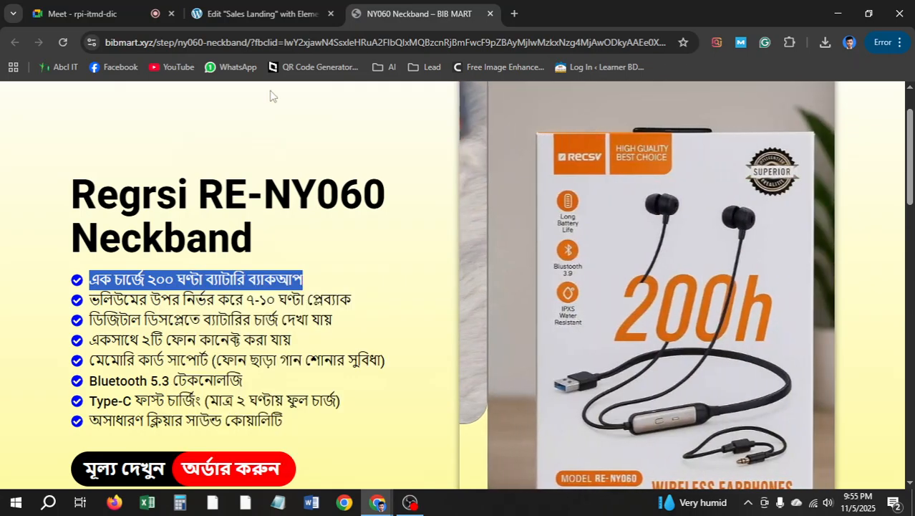
{"action": "left_click", "coordinate": [258, 14]}
{"action": "key", "text": "ctrl+v"}
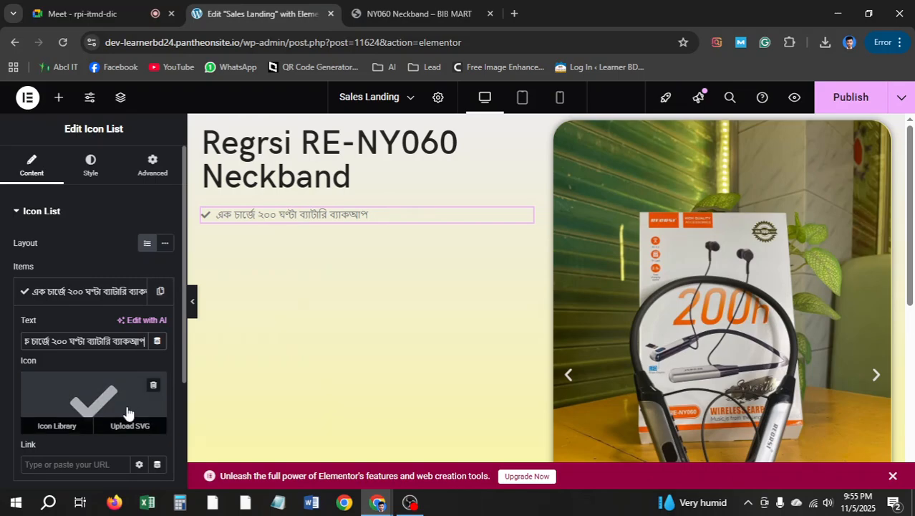
{"action": "left_click", "coordinate": [382, 9]}
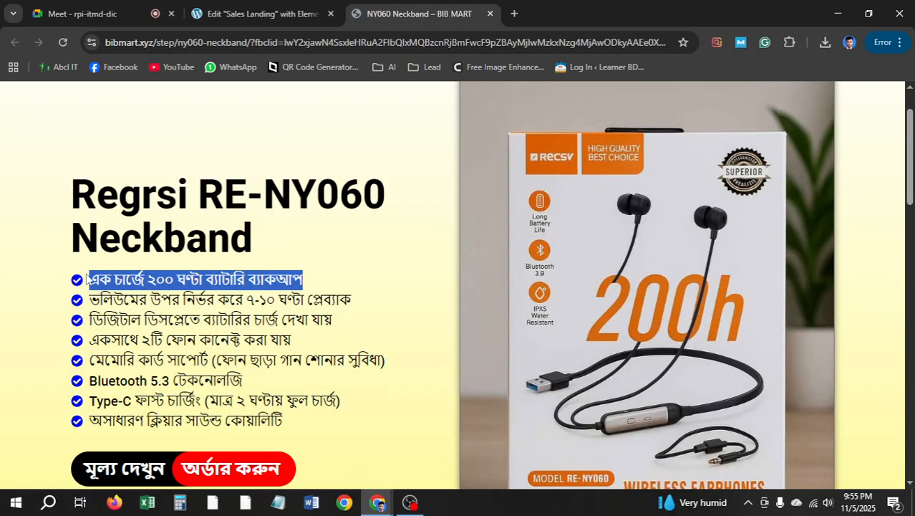
{"action": "left_click", "coordinate": [258, 14]}
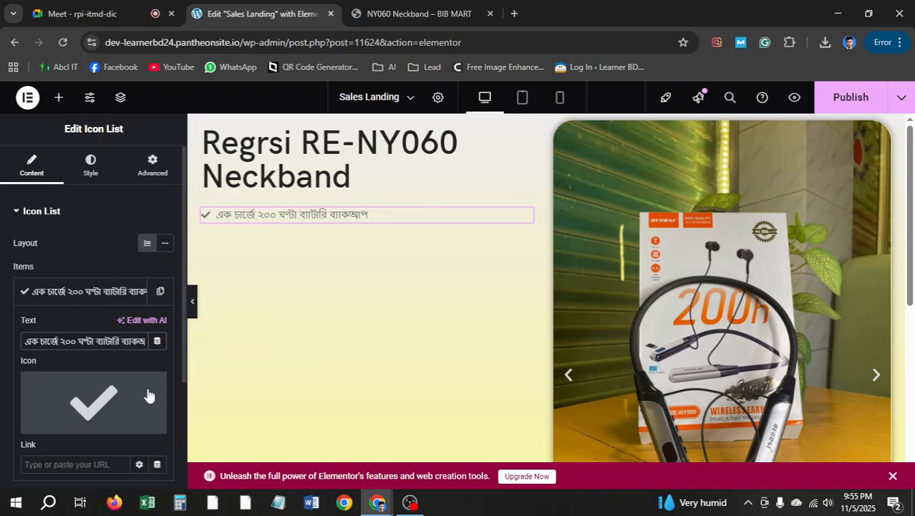
{"action": "scroll", "coordinate": [63, 322], "scroll_direction": "down", "scroll_amount": 1}
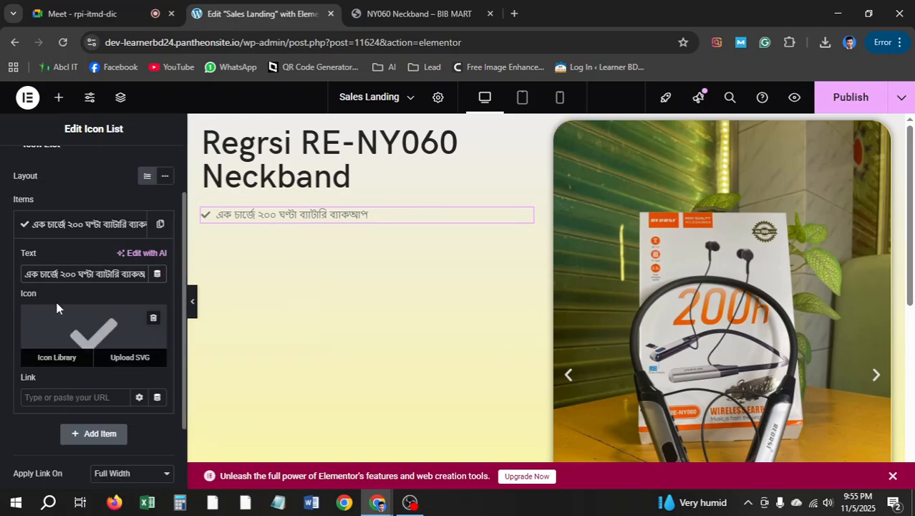
Set the list item's icon to Check-circle from the Icon Library
{"action": "left_click", "coordinate": [94, 333]}
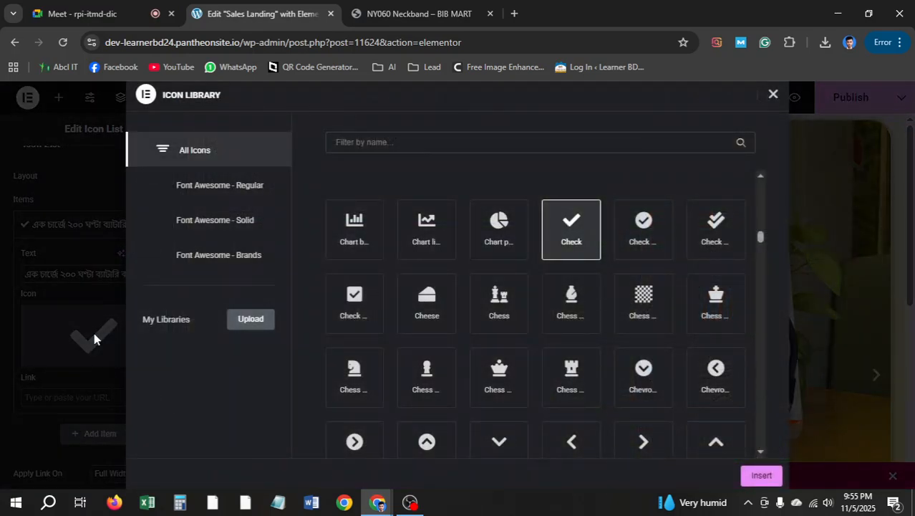
{"action": "left_click", "coordinate": [643, 241]}
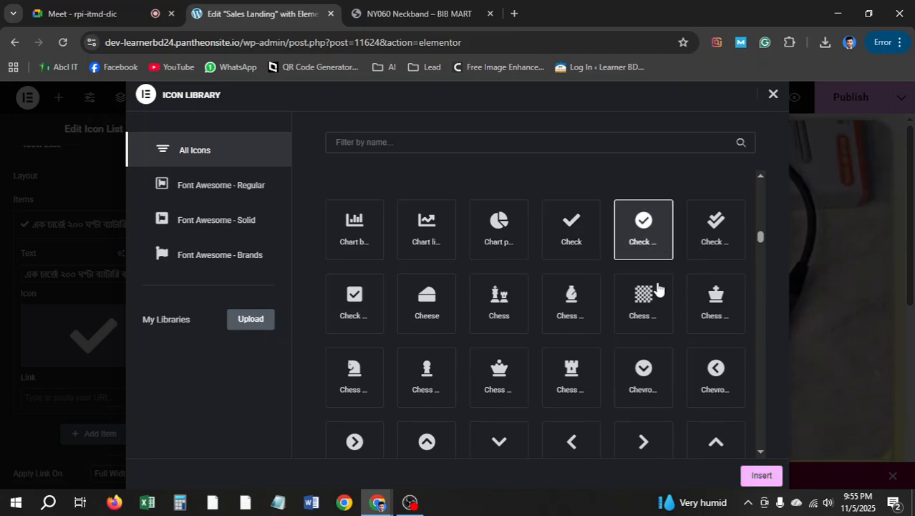
{"action": "left_click", "coordinate": [760, 475]}
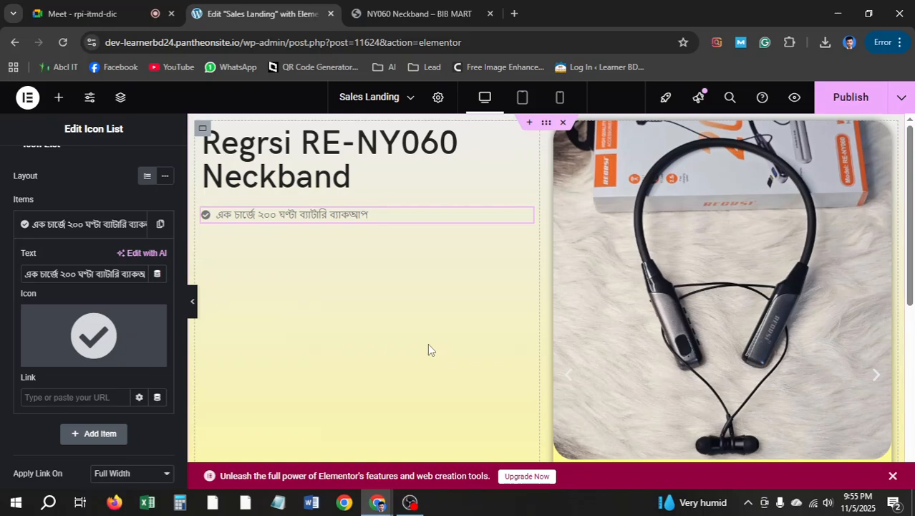
{"action": "scroll", "coordinate": [136, 208], "scroll_direction": "up", "scroll_amount": 2}
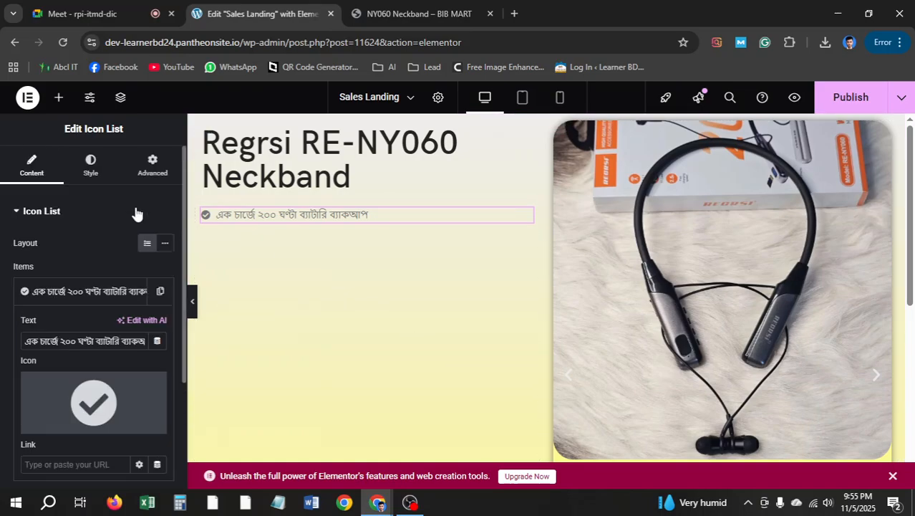
Make the feature list's checkmark icon blue
{"action": "left_click", "coordinate": [101, 179]}
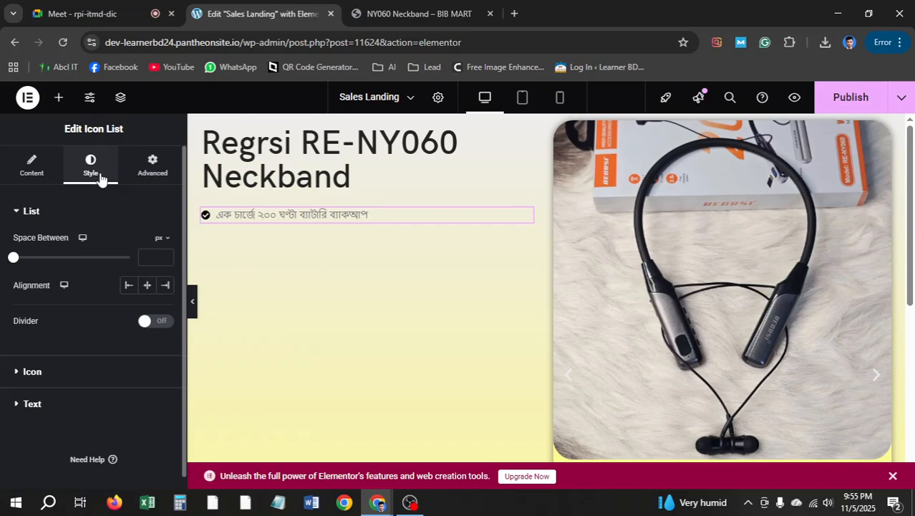
{"action": "left_click", "coordinate": [71, 374]}
{"action": "left_click", "coordinate": [403, 13]}
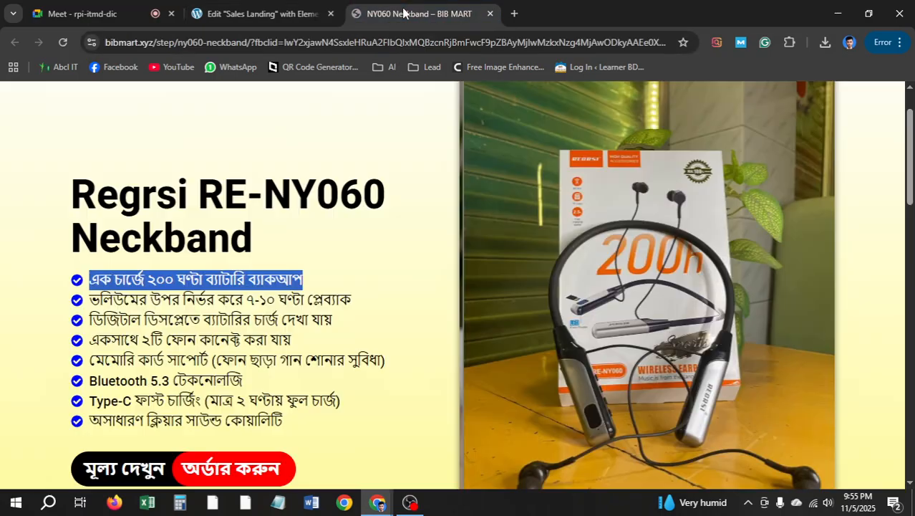
{"action": "left_click", "coordinate": [258, 14]}
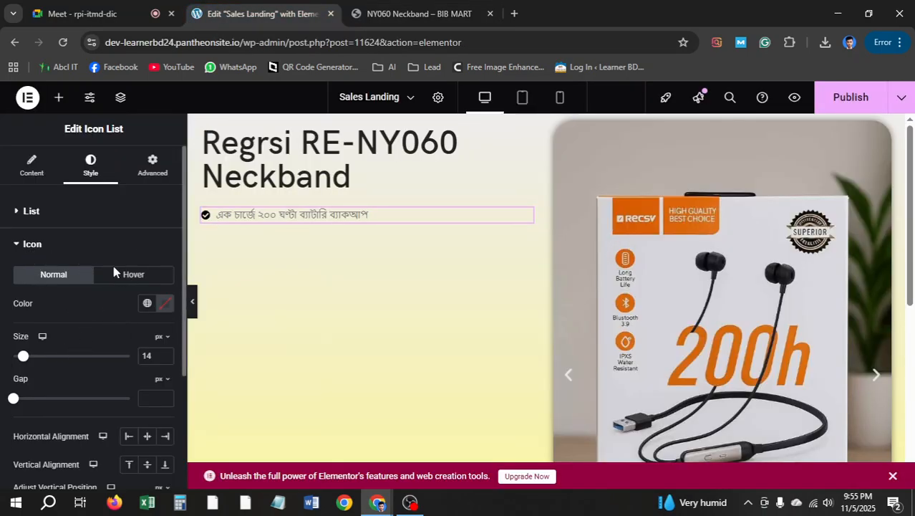
{"action": "left_click", "coordinate": [166, 303]}
{"action": "left_click", "coordinate": [192, 240]}
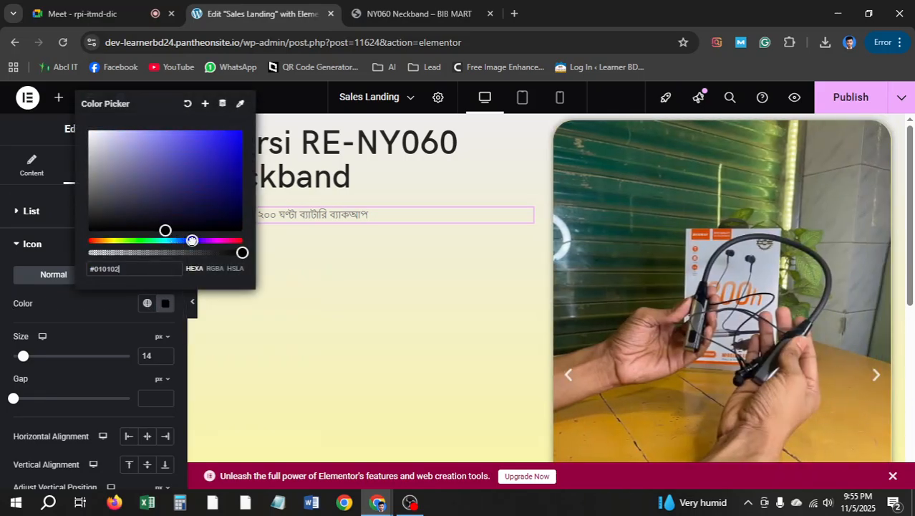
{"action": "left_click_drag", "start_coordinate": [166, 229], "coordinate": [230, 139]}
{"action": "left_click", "coordinate": [3, 299]}
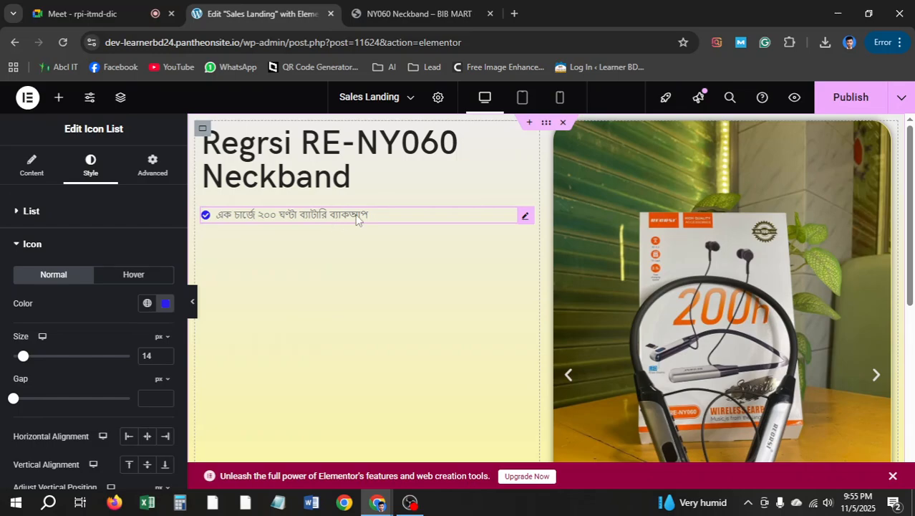
{"action": "left_click", "coordinate": [19, 245]}
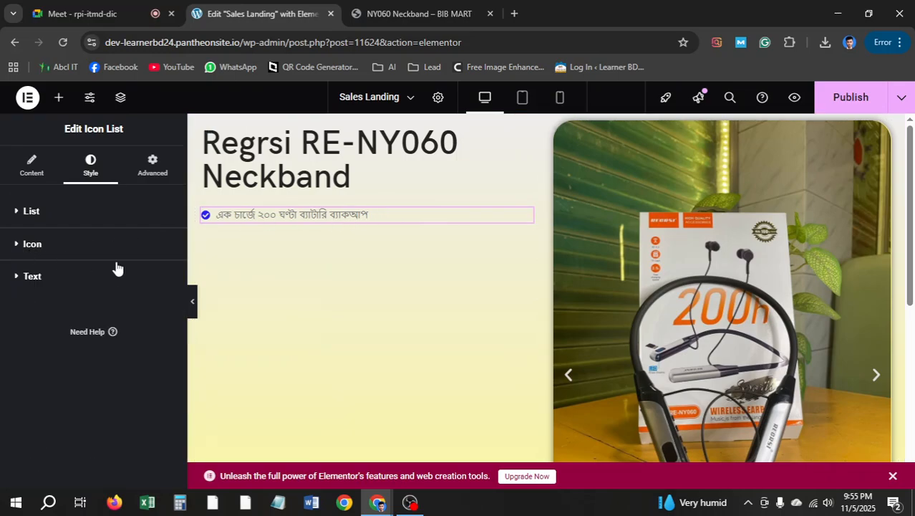
Set the list text colour to black (#000000) and compare with the reference page
{"action": "left_click", "coordinate": [32, 280]}
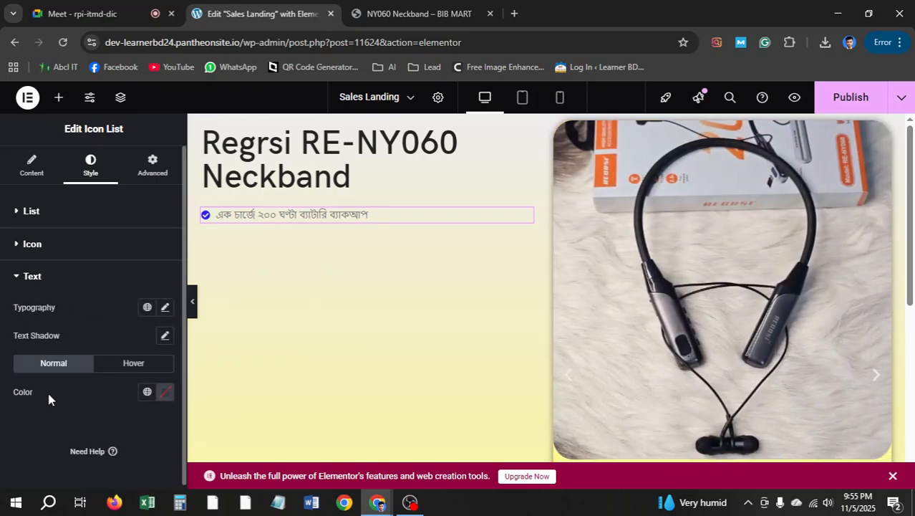
{"action": "left_click", "coordinate": [166, 393]}
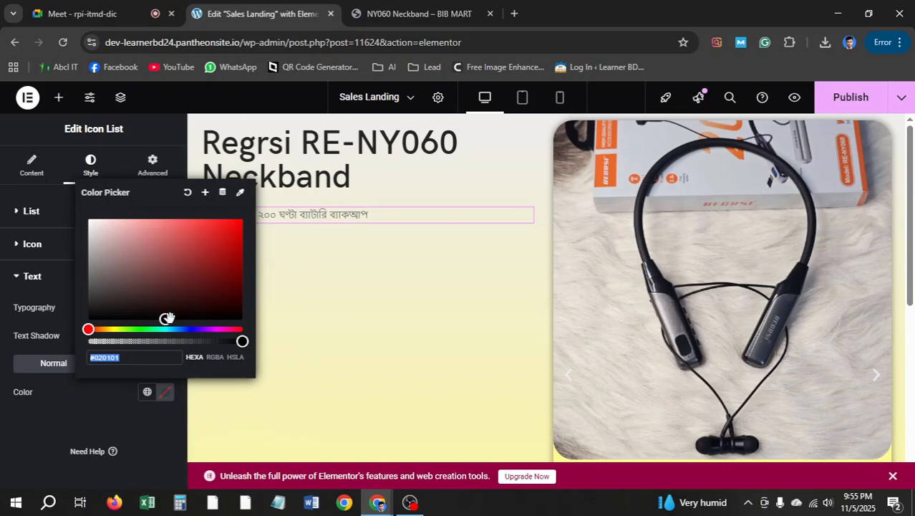
{"action": "left_click_drag", "start_coordinate": [167, 318], "coordinate": [103, 320]}
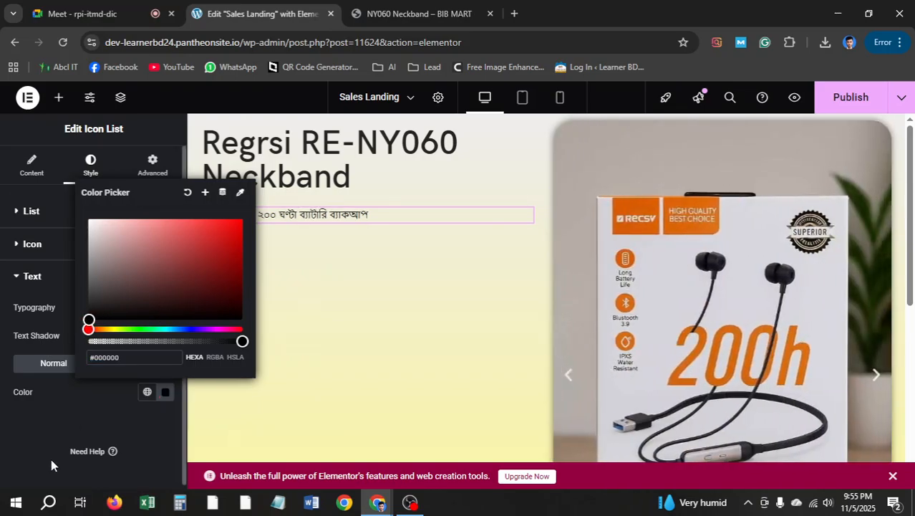
{"action": "left_click", "coordinate": [59, 432]}
{"action": "left_click", "coordinate": [401, 8]}
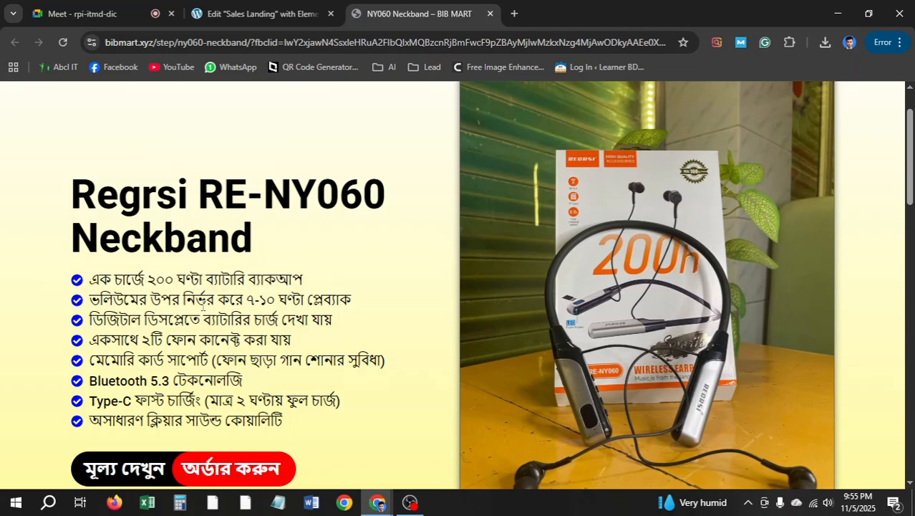
{"action": "left_click", "coordinate": [270, 8]}
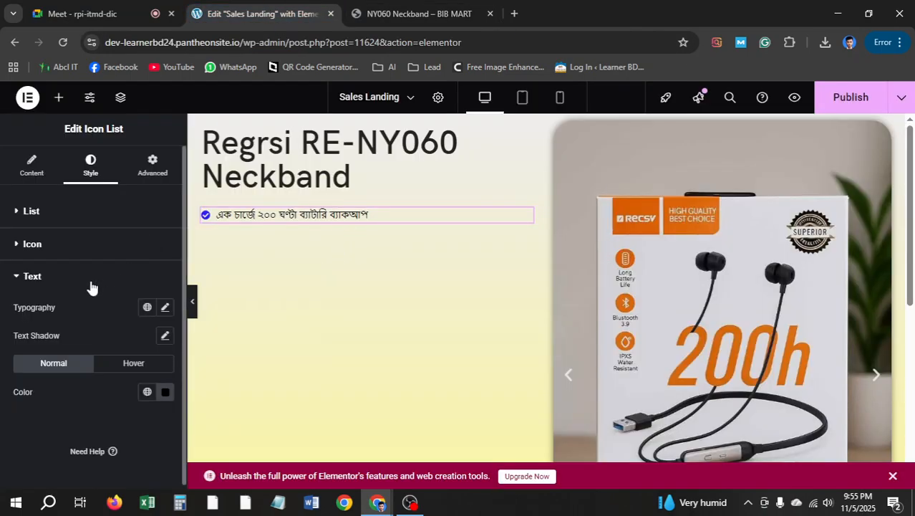
Set the list text font size to 20 and the icon size to 20
{"action": "left_click", "coordinate": [164, 306]}
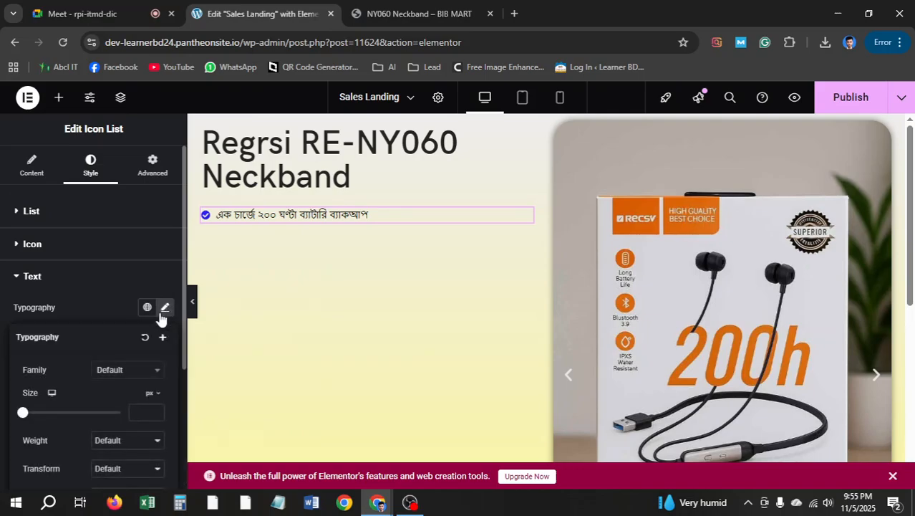
{"action": "left_click", "coordinate": [146, 410]}
{"action": "type", "text": "20"}
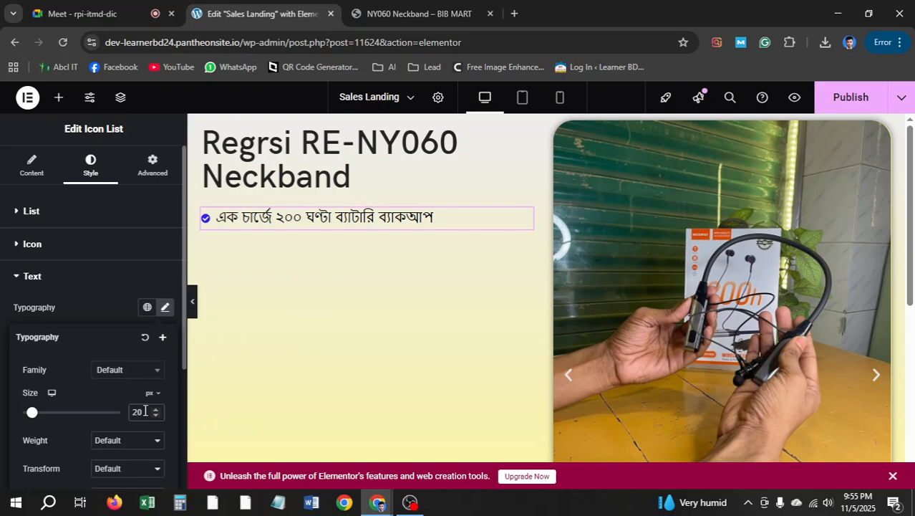
{"action": "left_click", "coordinate": [34, 281]}
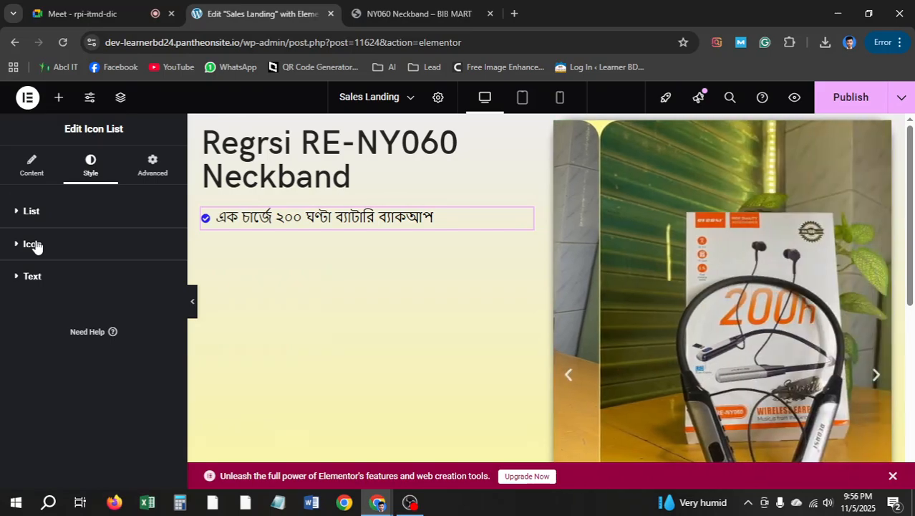
{"action": "left_click", "coordinate": [34, 244]}
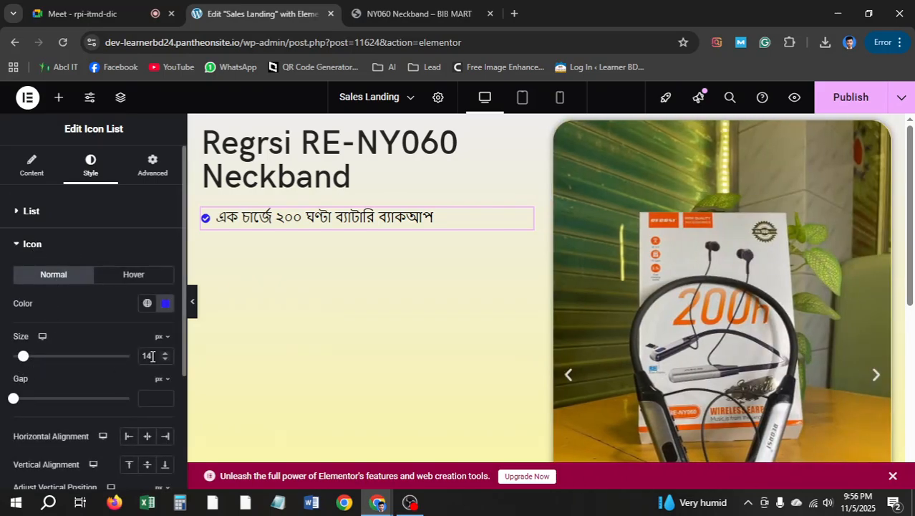
{"action": "type", "text": "20"}
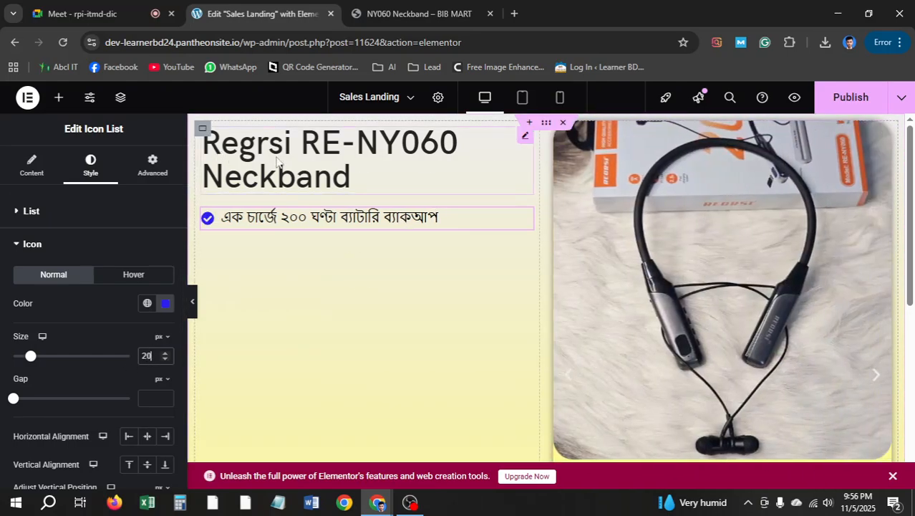
Select the reference page's second feature line, then return to the list's item settings
{"action": "left_click", "coordinate": [405, 11]}
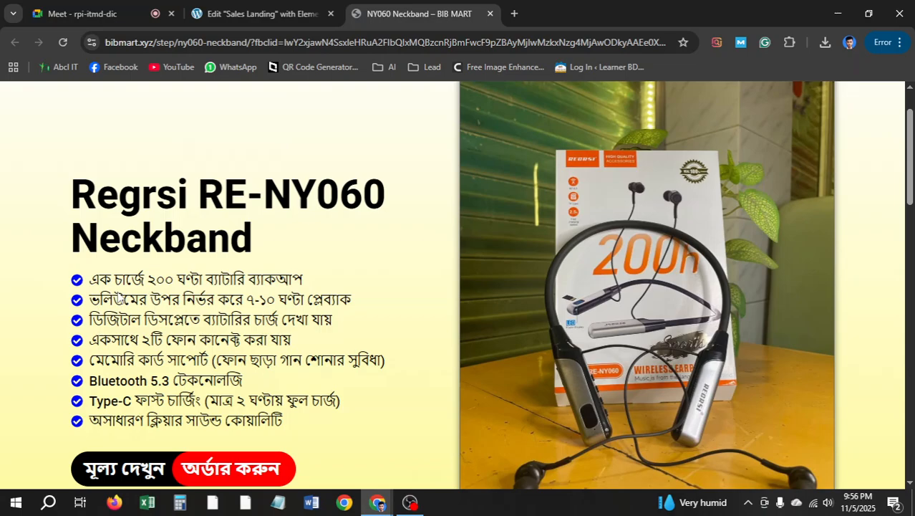
{"action": "left_click_drag", "start_coordinate": [352, 301], "coordinate": [89, 301]}
{"action": "key", "text": "ctrl+c"}
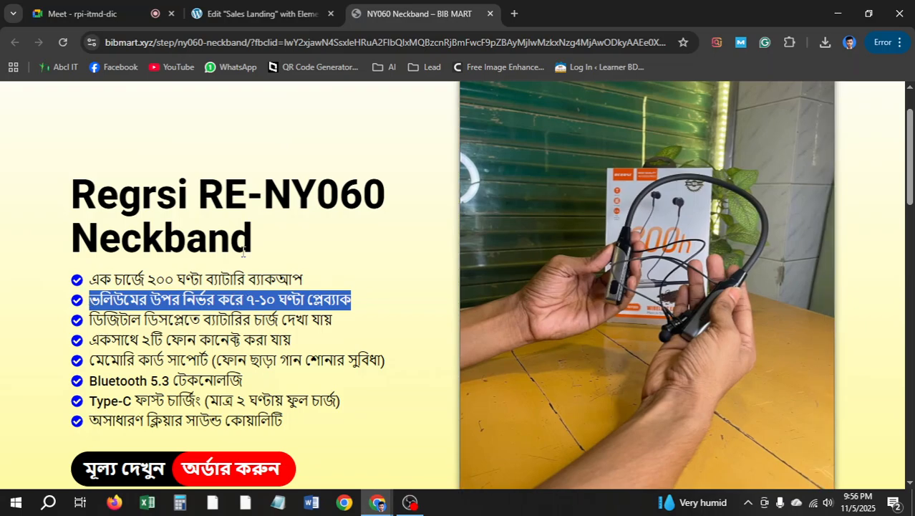
{"action": "left_click", "coordinate": [258, 14]}
{"action": "left_click", "coordinate": [31, 165]}
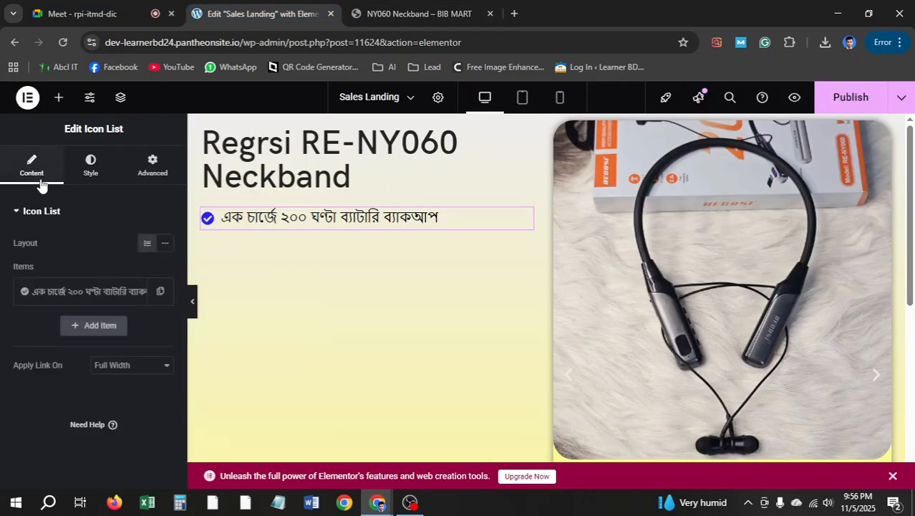
Duplicate the first list item and paste "ভলিউমের উপর নির্ভর করে ৭-১০ ঘণ্টা প্লেব্যাক" into the copy
{"action": "left_click", "coordinate": [159, 297]}
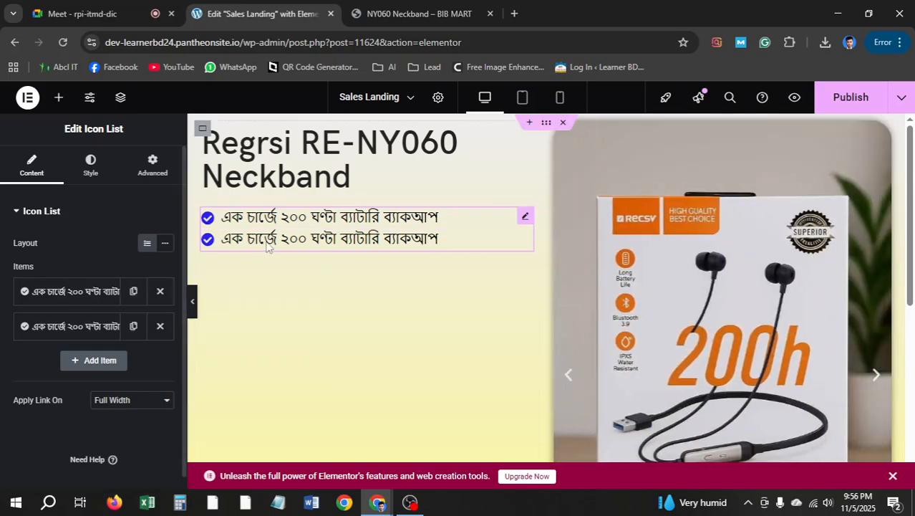
{"action": "left_click", "coordinate": [89, 324]}
{"action": "key", "text": "ctrl+Tab"}
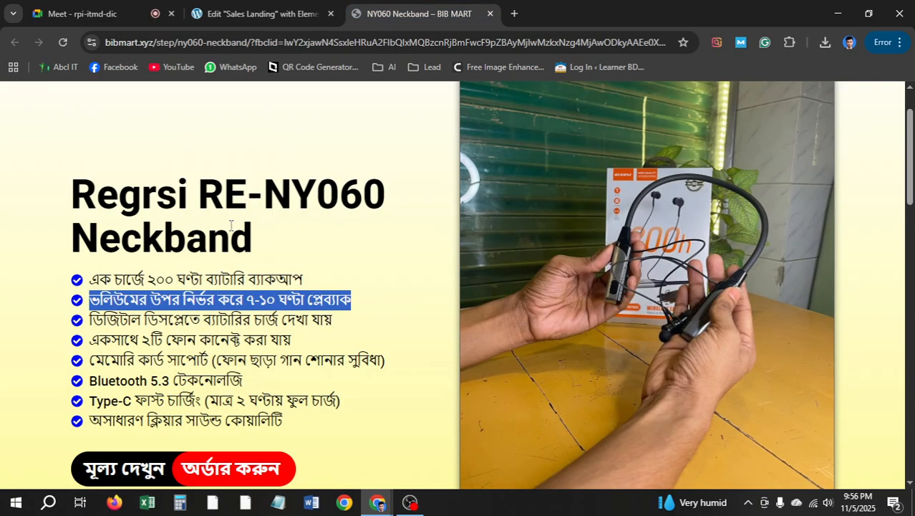
{"action": "left_click", "coordinate": [231, 10]}
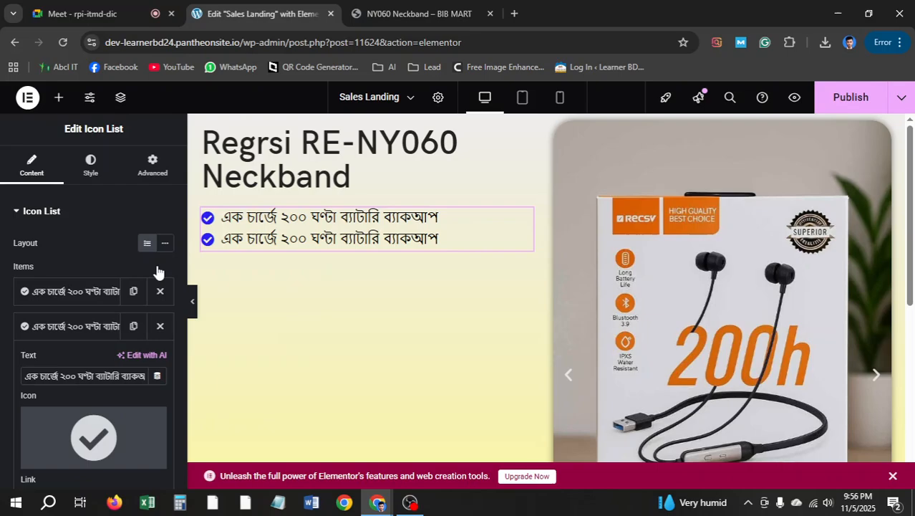
{"action": "triple_click", "coordinate": [84, 379]}
{"action": "key", "text": "ctrl+v"}
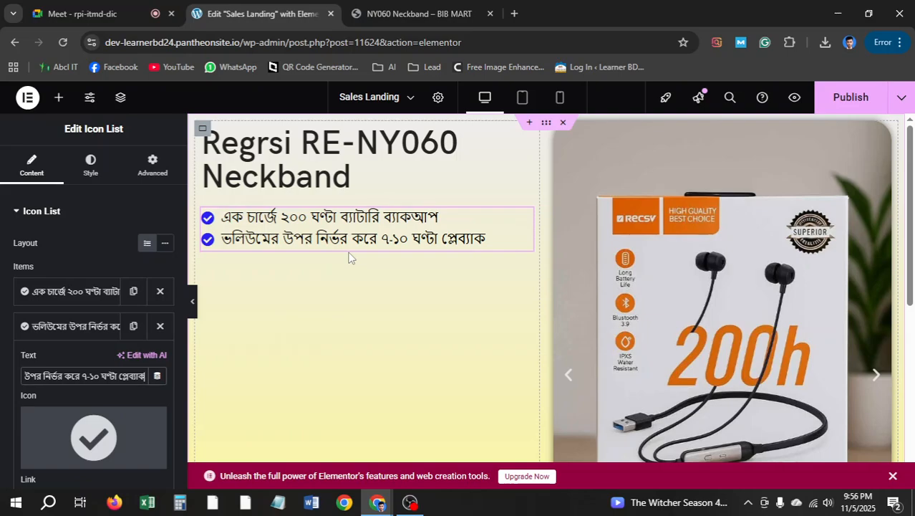
Compare the list with the reference page's features, pausing to admit a participant to a video call
{"action": "left_click", "coordinate": [401, 7]}
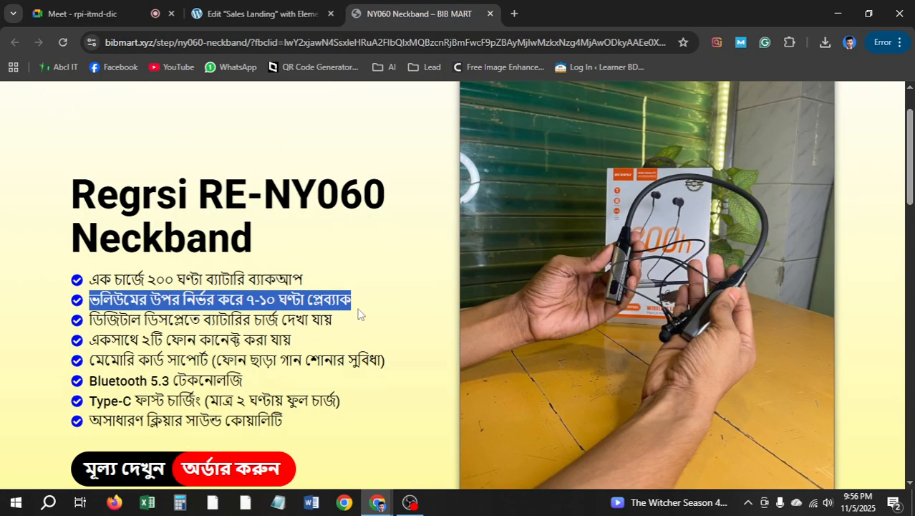
{"action": "left_click", "coordinate": [289, 8]}
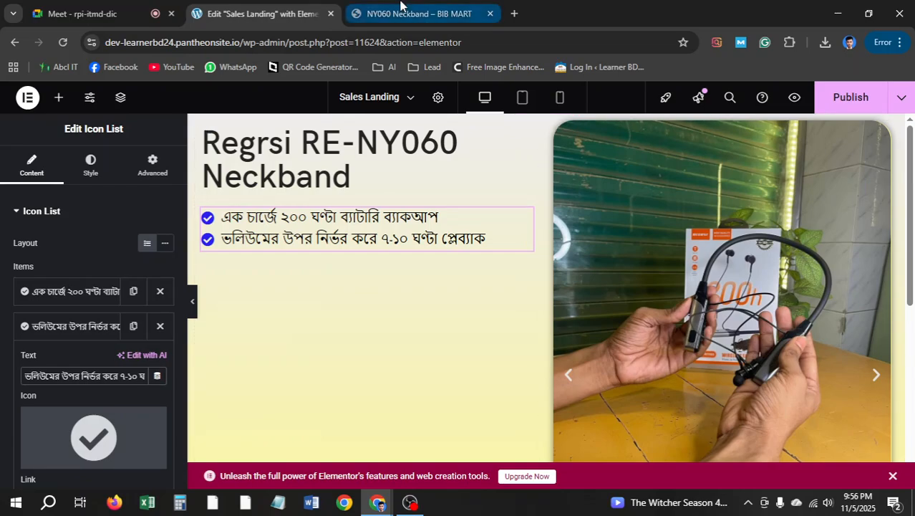
{"action": "left_click", "coordinate": [138, 7]}
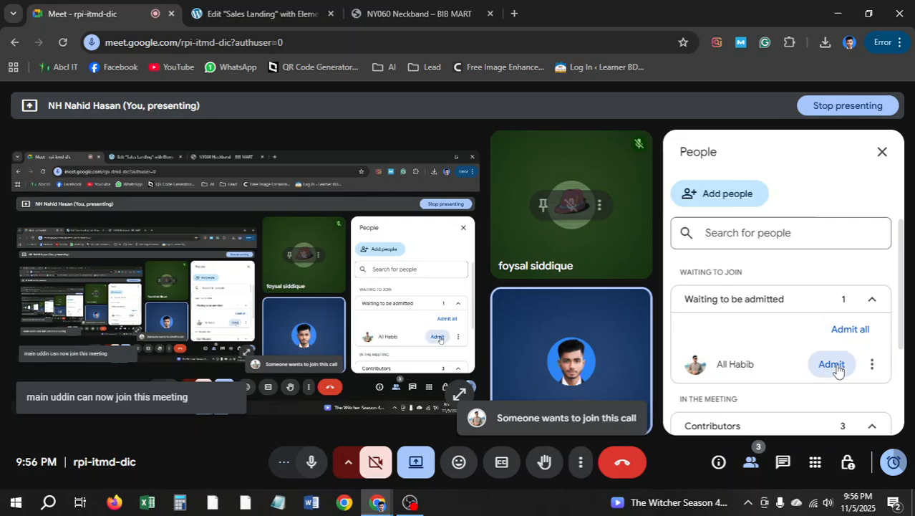
{"action": "left_click", "coordinate": [831, 365]}
{"action": "left_click", "coordinate": [279, 14]}
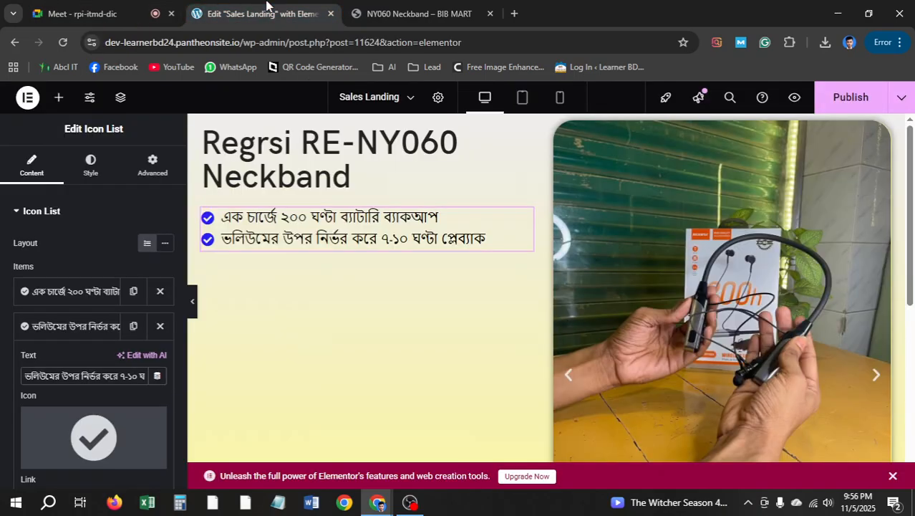
{"action": "scroll", "coordinate": [360, 254], "scroll_direction": "down", "scroll_amount": 3}
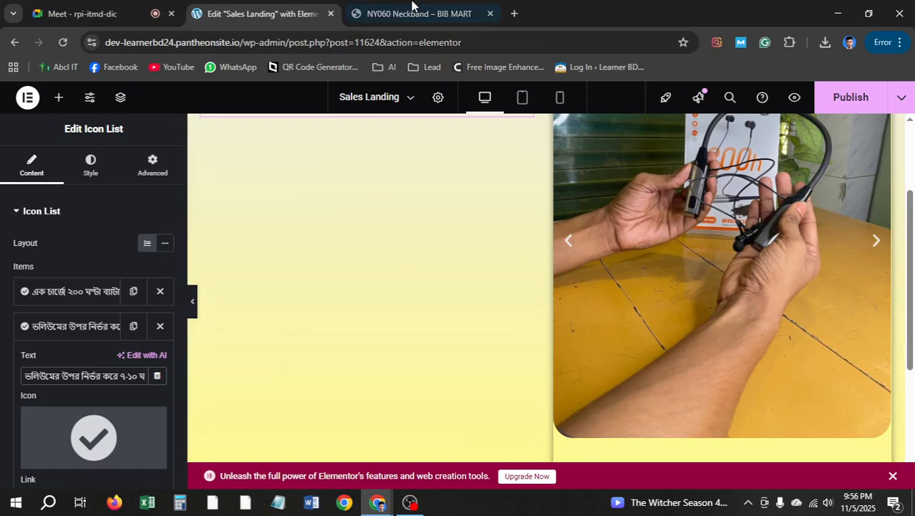
{"action": "key", "text": "ctrl+Tab"}
{"action": "scroll", "coordinate": [333, 284], "scroll_direction": "down", "scroll_amount": 2}
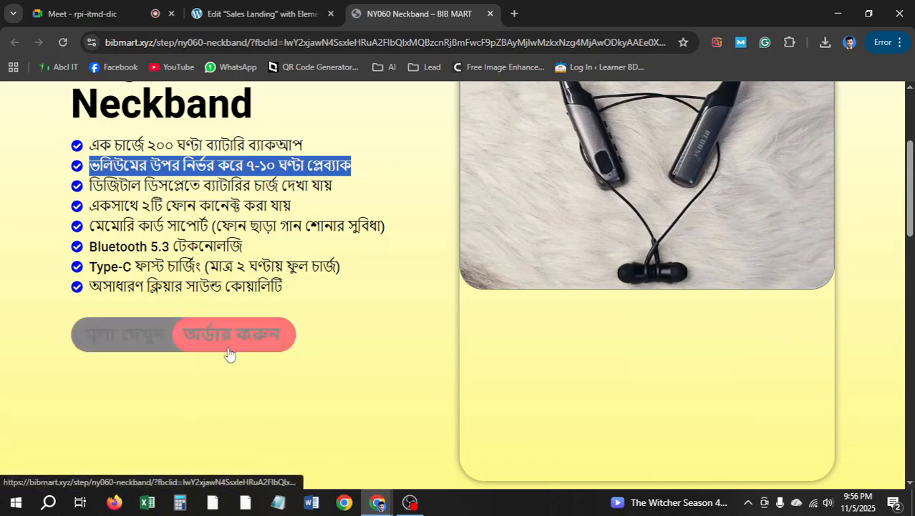
{"action": "key", "text": "ctrl+shift+Tab"}
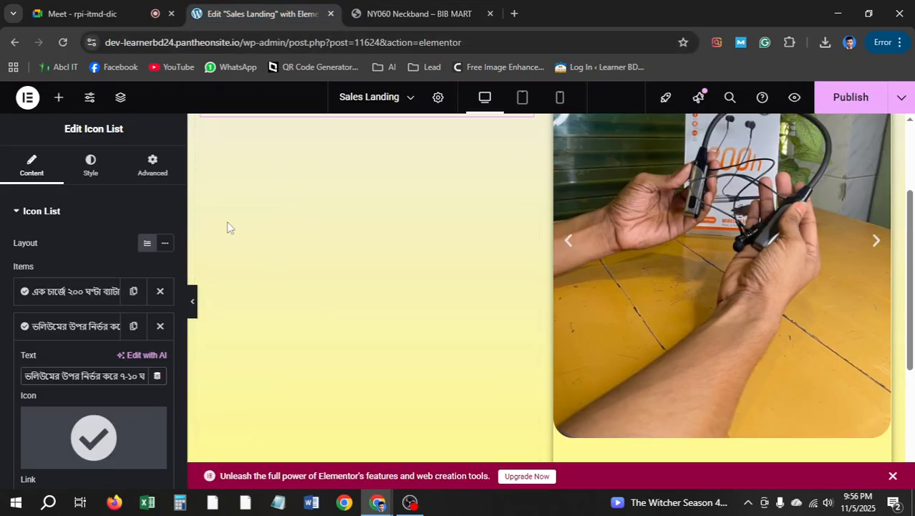
{"action": "scroll", "coordinate": [367, 228], "scroll_direction": "up", "scroll_amount": 2}
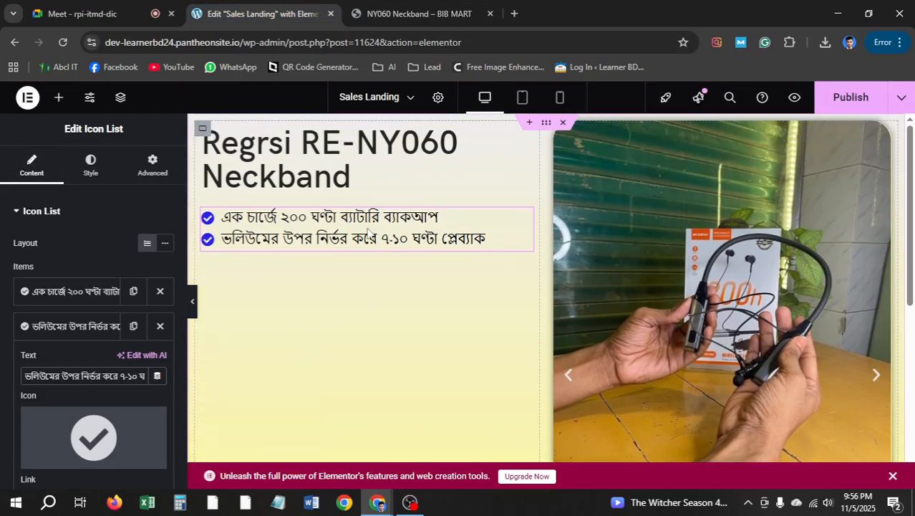
Add a grid below the feature list with 2 columns and 1 row
{"action": "left_click", "coordinate": [59, 98]}
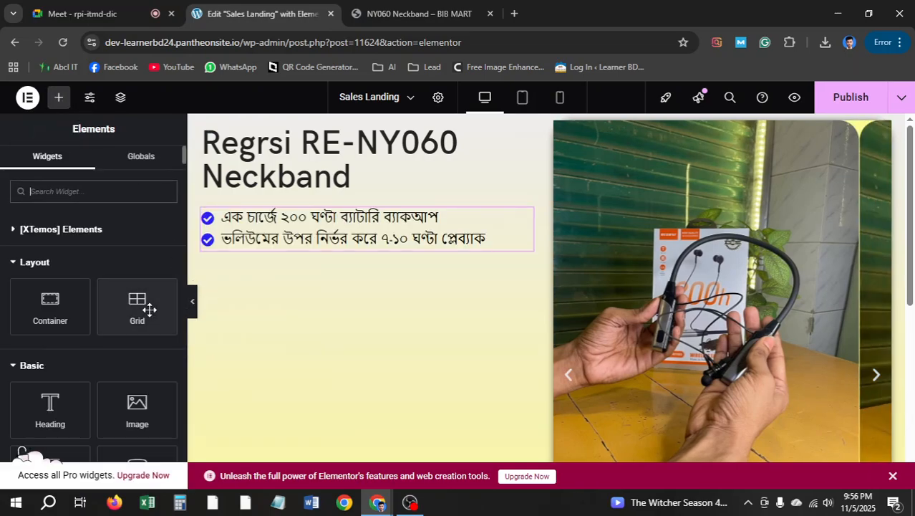
{"action": "left_click", "coordinate": [379, 13]}
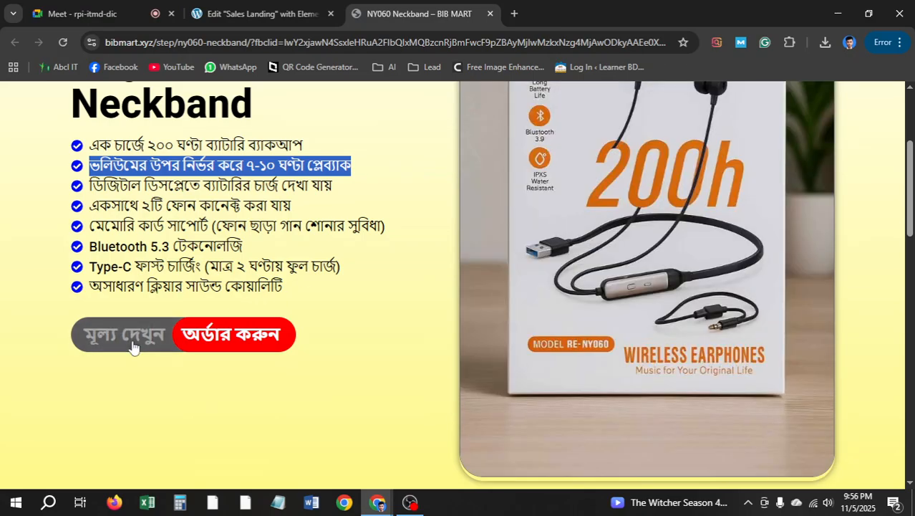
{"action": "left_click", "coordinate": [252, 13]}
{"action": "left_click_drag", "start_coordinate": [146, 315], "coordinate": [330, 252]}
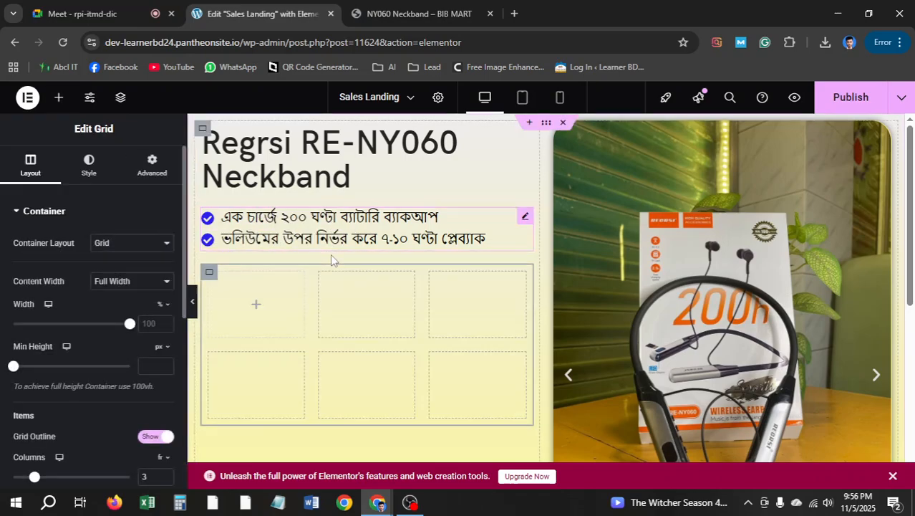
{"action": "scroll", "coordinate": [159, 383], "scroll_direction": "down", "scroll_amount": 1}
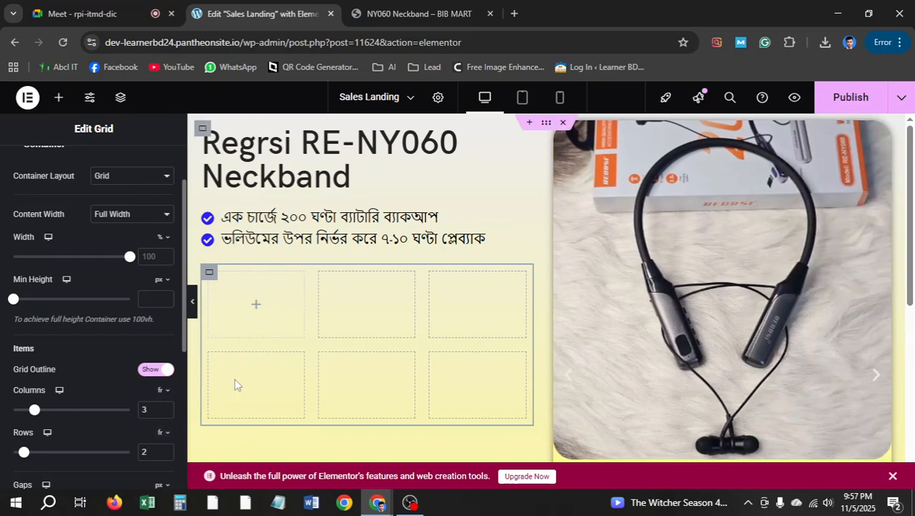
{"action": "left_click", "coordinate": [166, 454]}
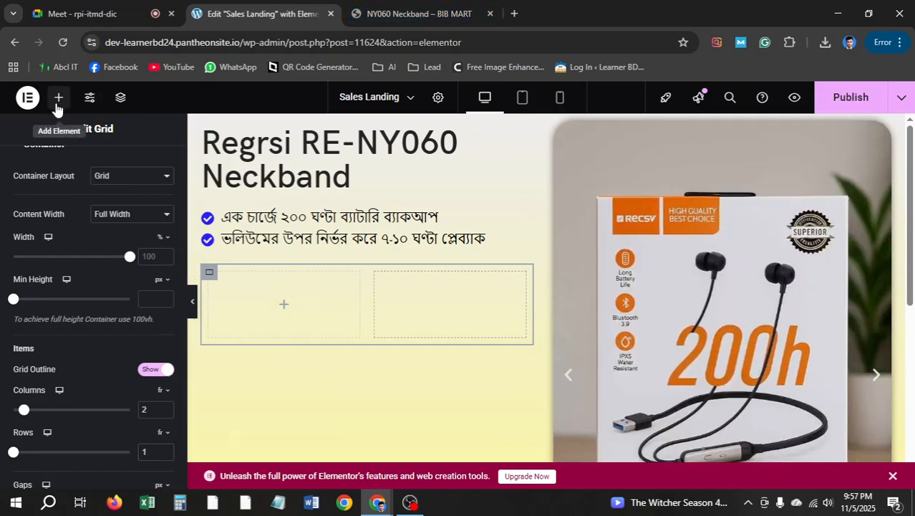
Search 'butt' and drag a Button widget into the grid's left cell
{"action": "left_click", "coordinate": [58, 98]}
{"action": "type", "text": "butt"}
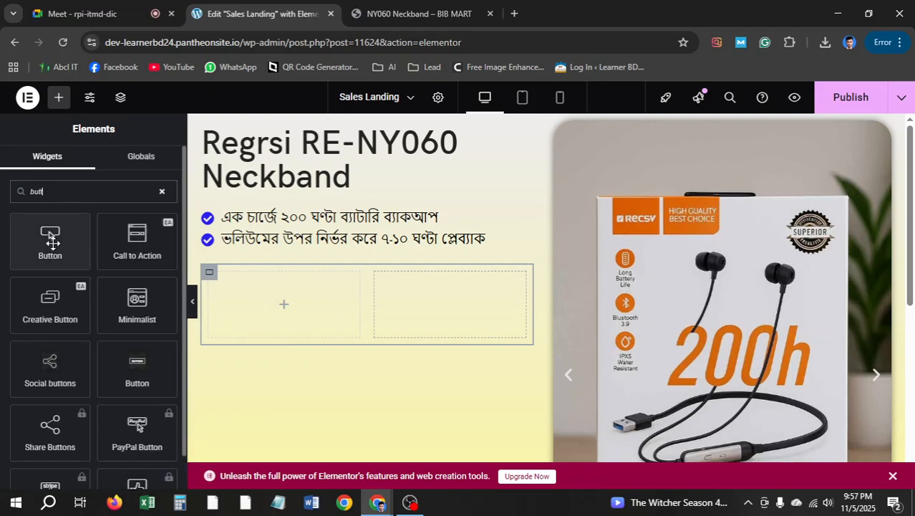
{"action": "left_click_drag", "start_coordinate": [51, 242], "coordinate": [331, 309]}
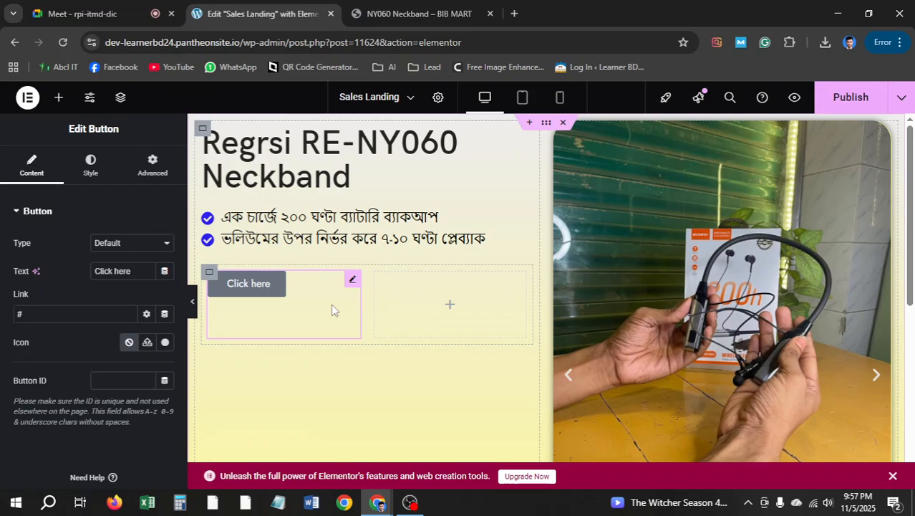
Replace the button label 'Click here' with 'মূল্য দেখুন' to match the live page
{"action": "left_click", "coordinate": [386, 7]}
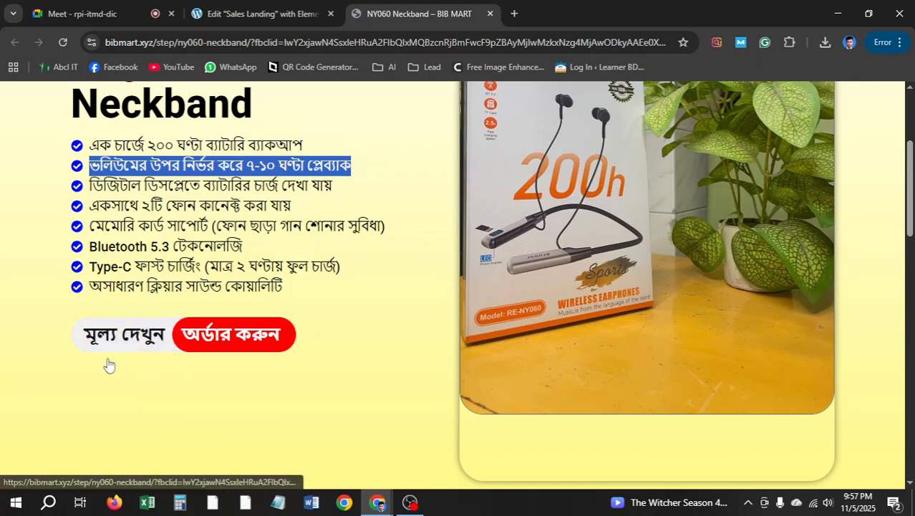
{"action": "left_click", "coordinate": [267, 12]}
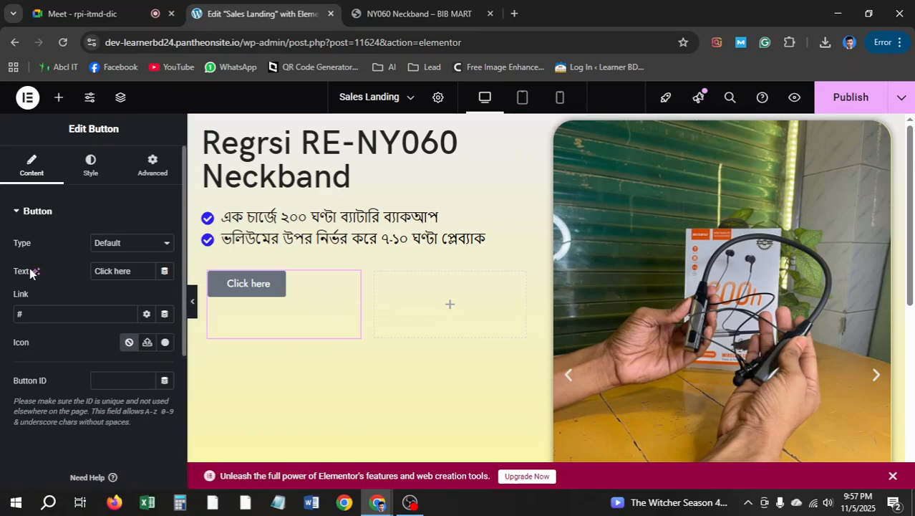
{"action": "left_click_drag", "start_coordinate": [138, 272], "coordinate": [55, 268]}
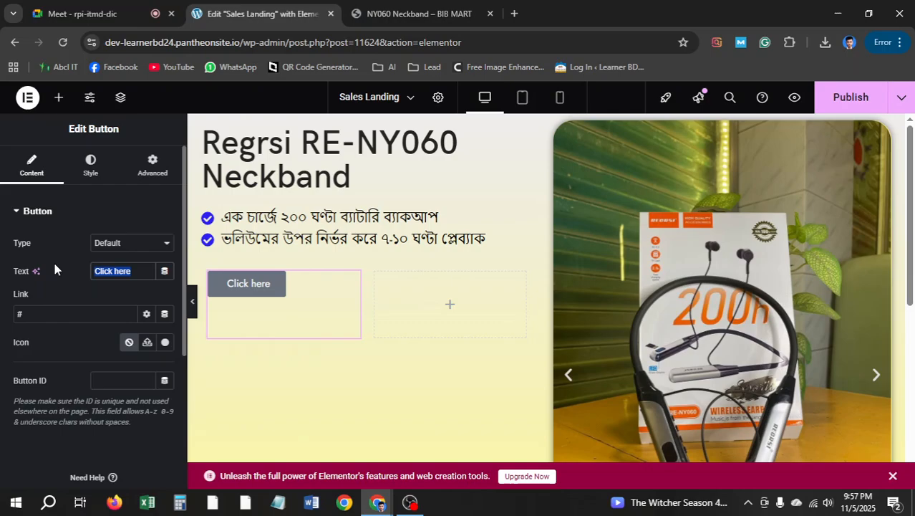
{"action": "type", "text": "মূল"}
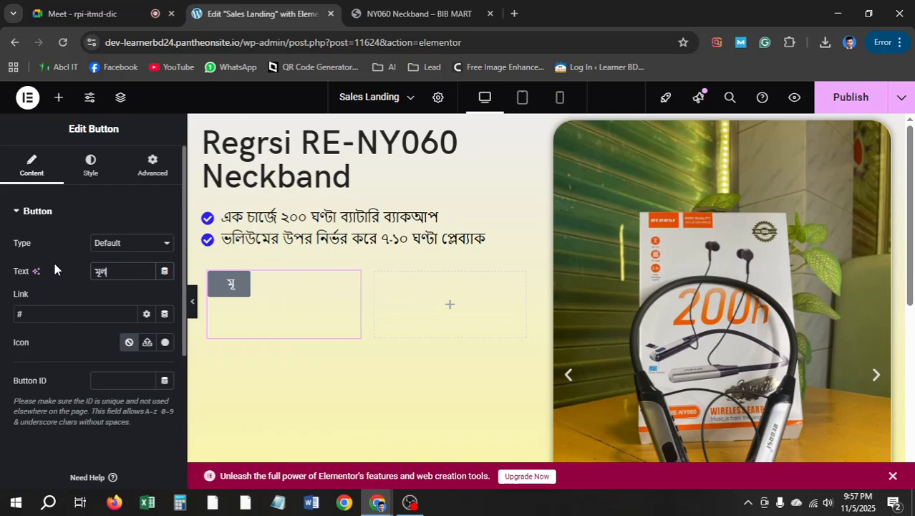
{"action": "type", "text": "্য দেখুন"}
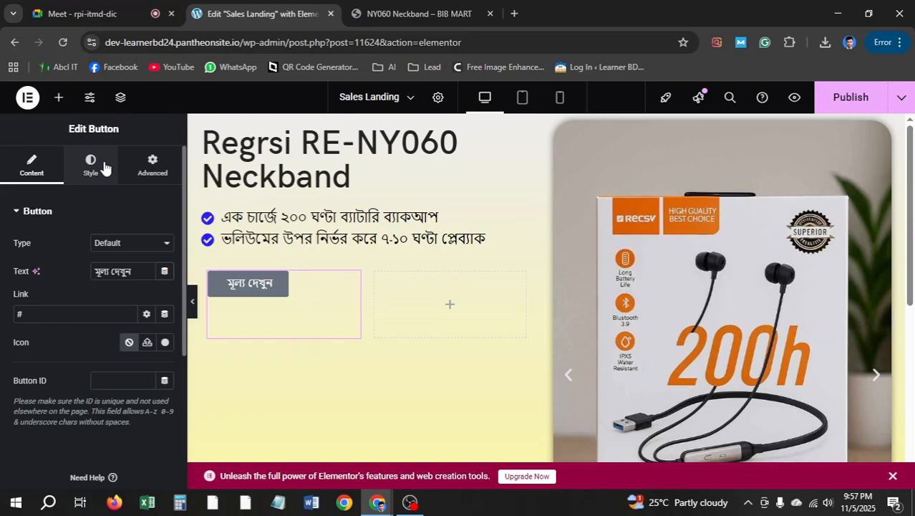
{"action": "left_click", "coordinate": [105, 167]}
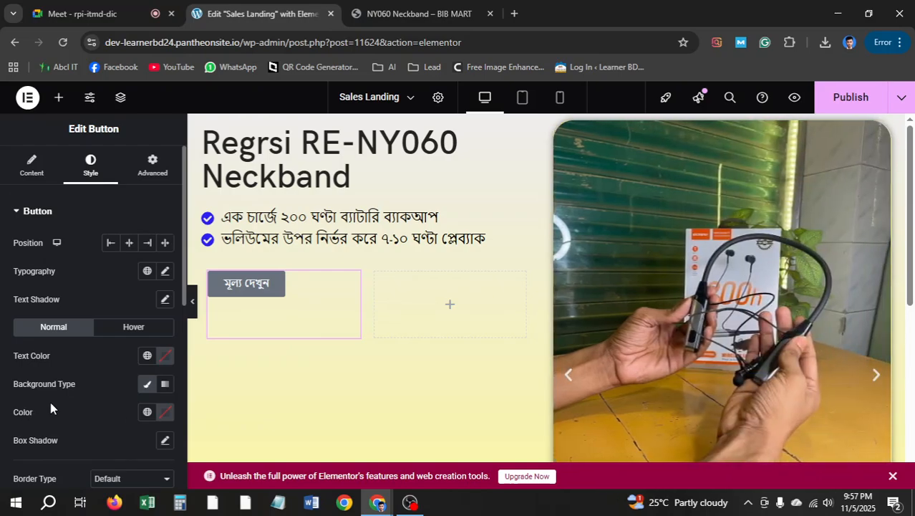
Set the button's background colour to black (#000000)
{"action": "left_click", "coordinate": [166, 415]}
{"action": "left_click", "coordinate": [89, 339]}
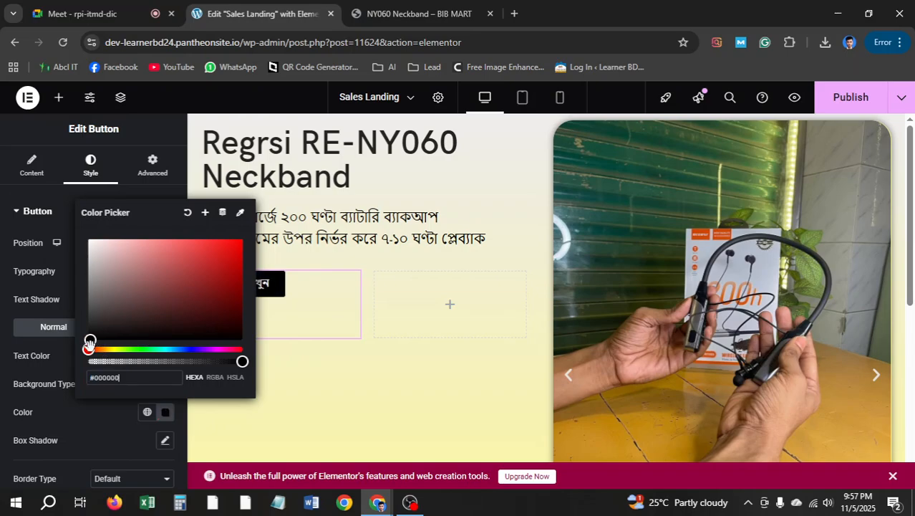
{"action": "left_click", "coordinate": [1, 400]}
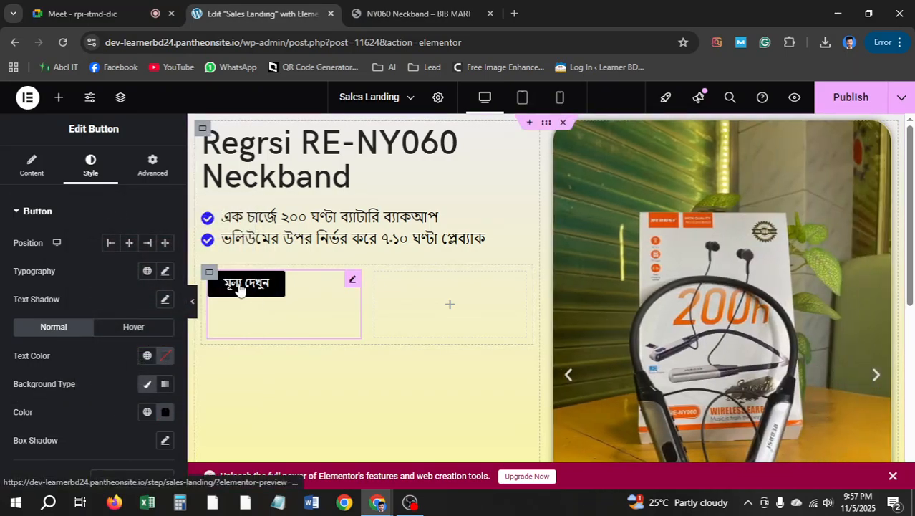
{"action": "key", "text": "ctrl+Tab"}
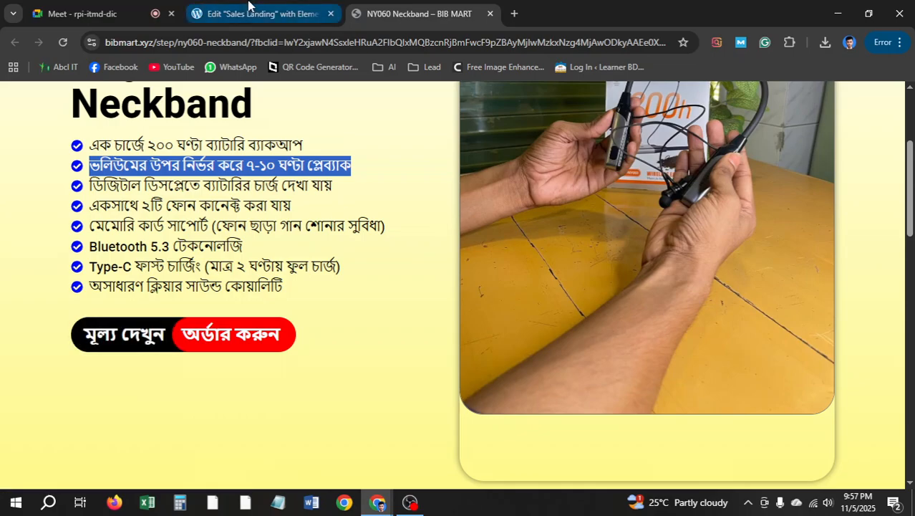
{"action": "key", "text": "ctrl+shift+Tab"}
{"action": "scroll", "coordinate": [152, 356], "scroll_direction": "down", "scroll_amount": 1}
{"action": "scroll", "coordinate": [149, 317], "scroll_direction": "up", "scroll_amount": 1}
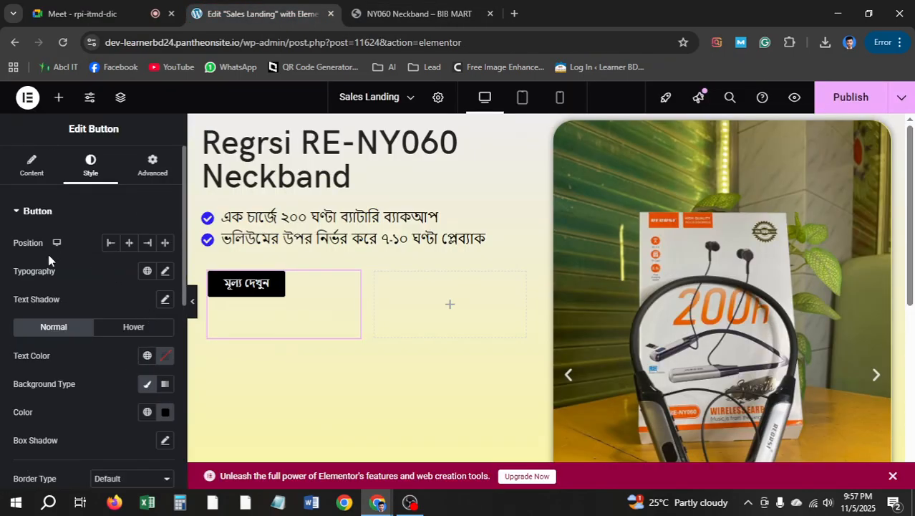
Make the button text bold (weight 700) at size 20
{"action": "left_click", "coordinate": [166, 272]}
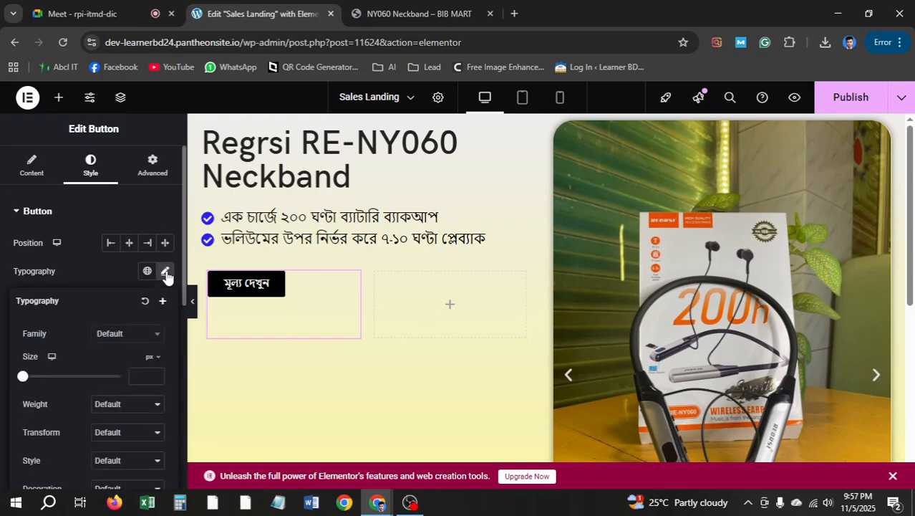
{"action": "scroll", "coordinate": [107, 361], "scroll_direction": "down", "scroll_amount": 1}
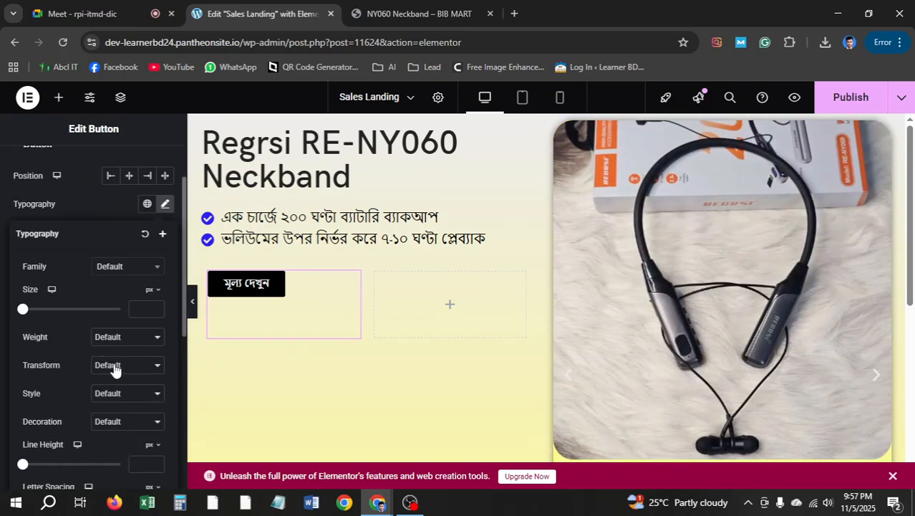
{"action": "left_click", "coordinate": [116, 339]}
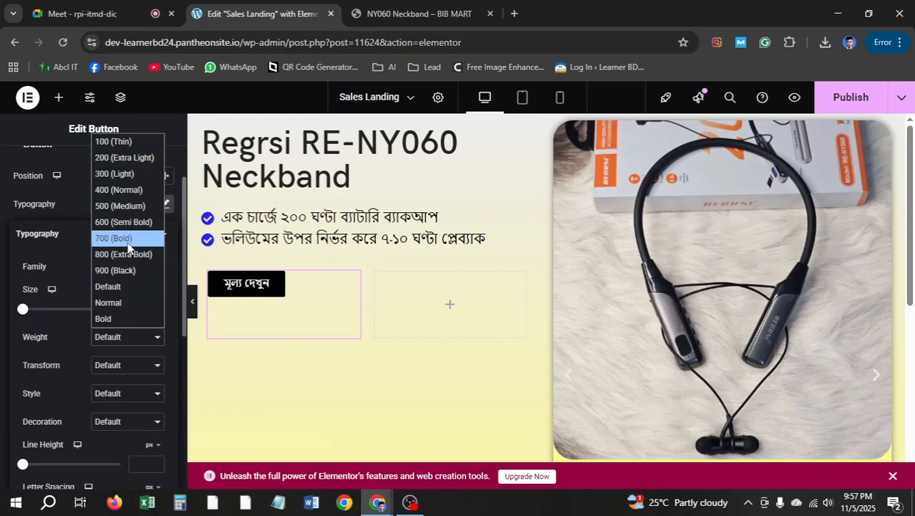
{"action": "left_click", "coordinate": [129, 237]}
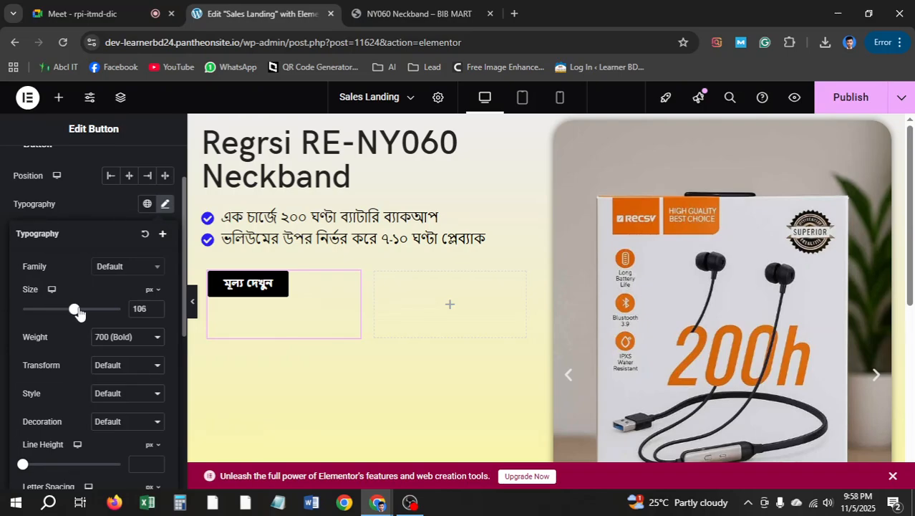
{"action": "left_click_drag", "start_coordinate": [77, 310], "coordinate": [32, 311]}
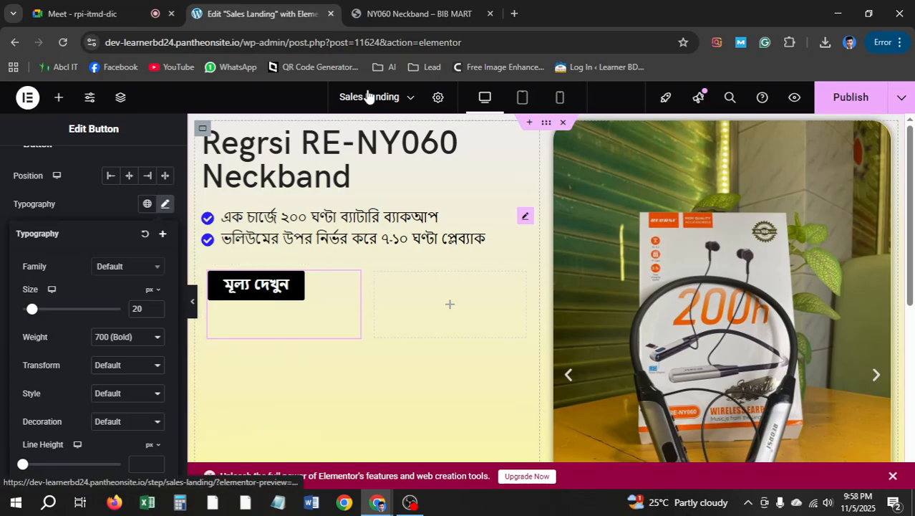
Compare with the live price button and review the button's Advanced layout settings
{"action": "left_click", "coordinate": [409, 14]}
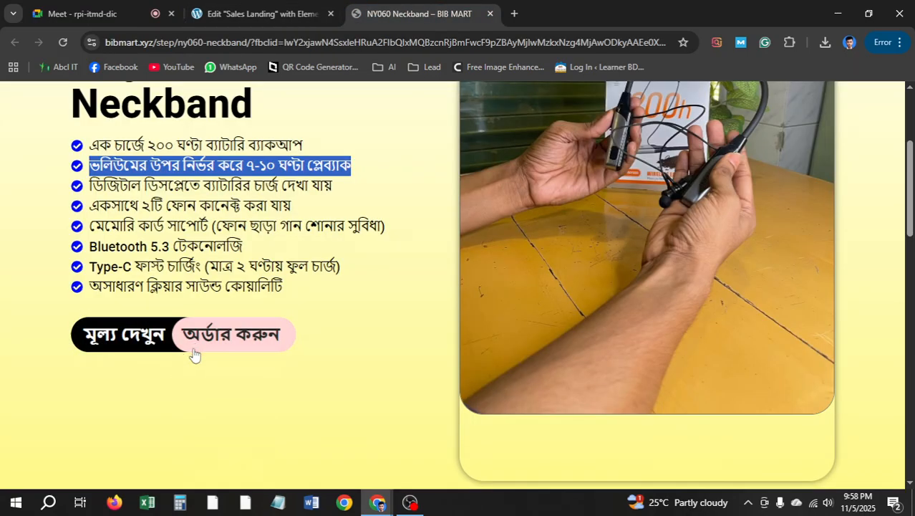
{"action": "left_click", "coordinate": [285, 6]}
{"action": "scroll", "coordinate": [83, 322], "scroll_direction": "down", "scroll_amount": 5}
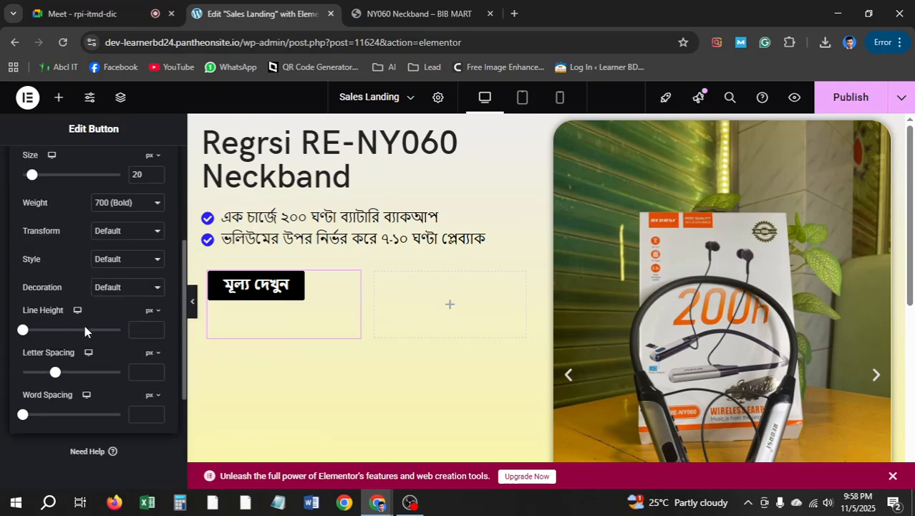
{"action": "scroll", "coordinate": [89, 326], "scroll_direction": "up", "scroll_amount": 5}
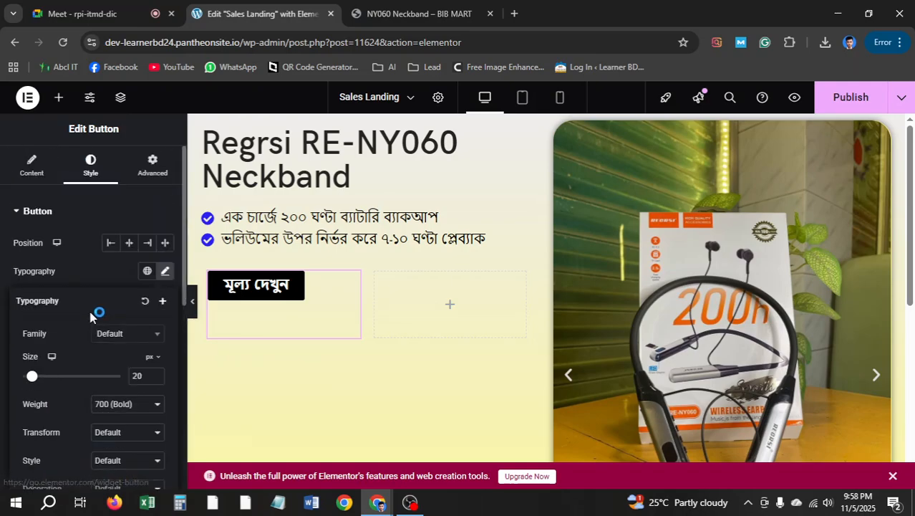
{"action": "left_click", "coordinate": [26, 210]}
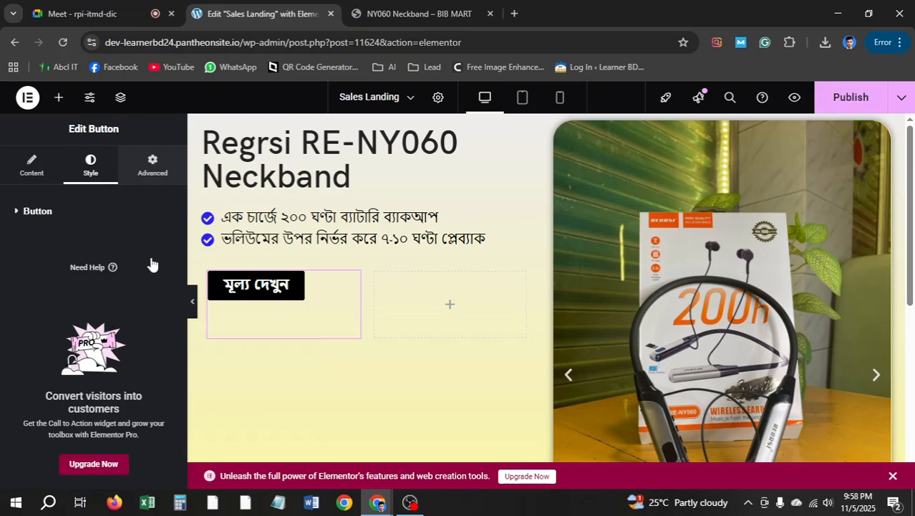
{"action": "left_click", "coordinate": [153, 165]}
{"action": "scroll", "coordinate": [115, 286], "scroll_direction": "down", "scroll_amount": 3}
{"action": "scroll", "coordinate": [115, 287], "scroll_direction": "down", "scroll_amount": 3}
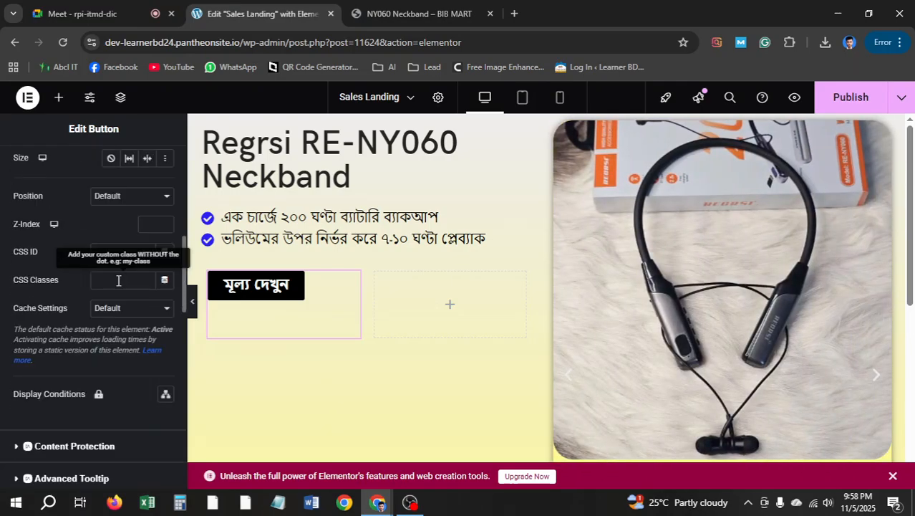
{"action": "scroll", "coordinate": [118, 330], "scroll_direction": "down", "scroll_amount": 3}
{"action": "scroll", "coordinate": [117, 348], "scroll_direction": "down", "scroll_amount": 3}
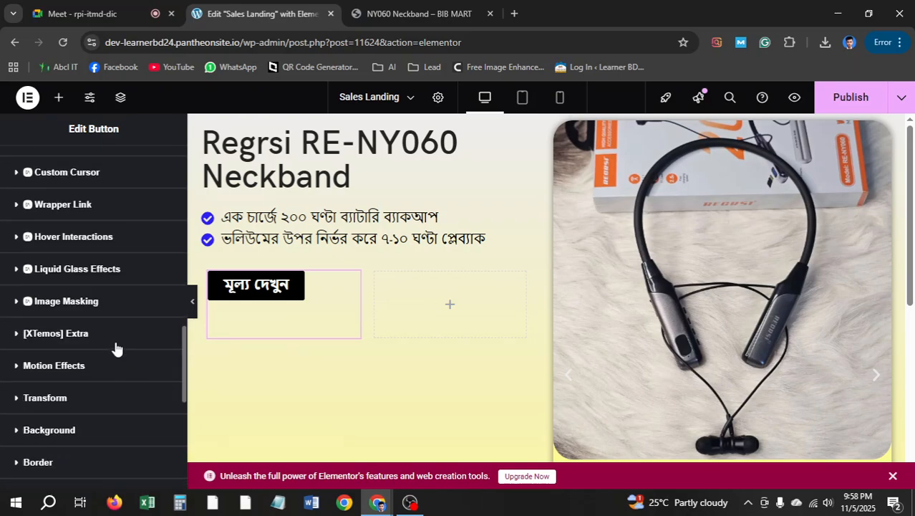
{"action": "scroll", "coordinate": [100, 380], "scroll_direction": "down", "scroll_amount": 1}
{"action": "scroll", "coordinate": [64, 393], "scroll_direction": "up", "scroll_amount": 10}
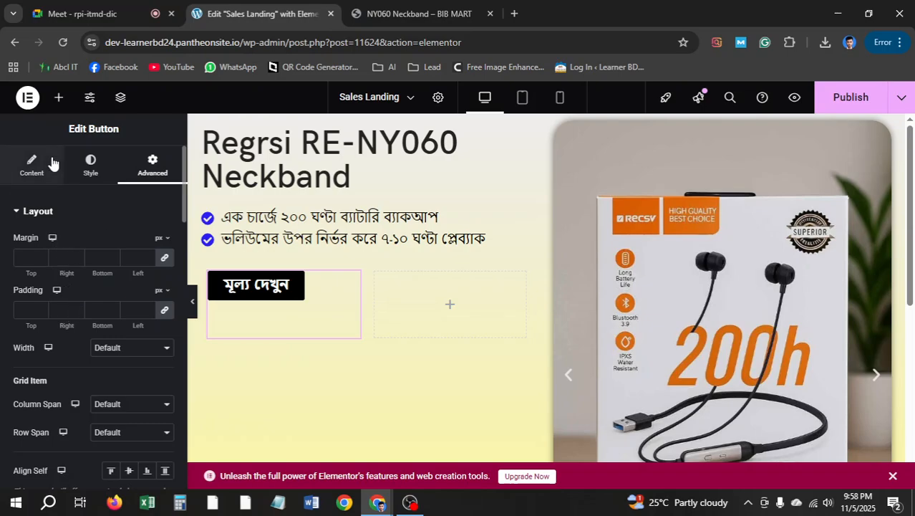
Give the button a 20 px border radius and compare it with the live BIB MART page
{"action": "left_click", "coordinate": [51, 163]}
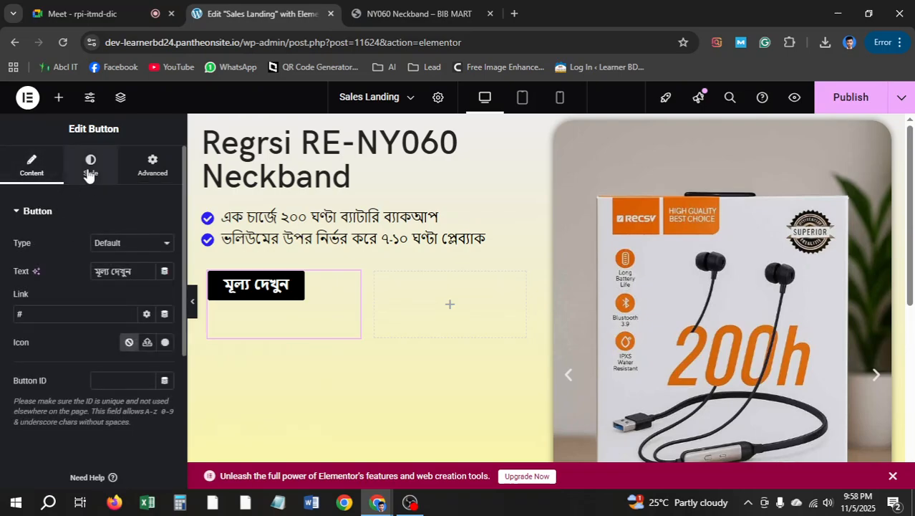
{"action": "left_click", "coordinate": [93, 175]}
{"action": "scroll", "coordinate": [97, 256], "scroll_direction": "down", "scroll_amount": 2}
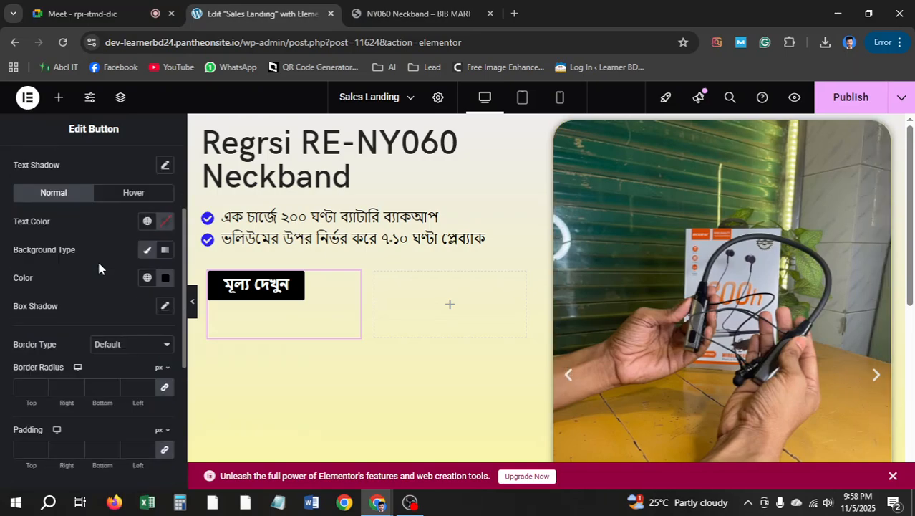
{"action": "left_click", "coordinate": [148, 385]}
{"action": "left_click", "coordinate": [148, 385]}
{"action": "left_click", "coordinate": [148, 384]}
{"action": "left_click", "coordinate": [147, 385]}
{"action": "left_click", "coordinate": [147, 385]}
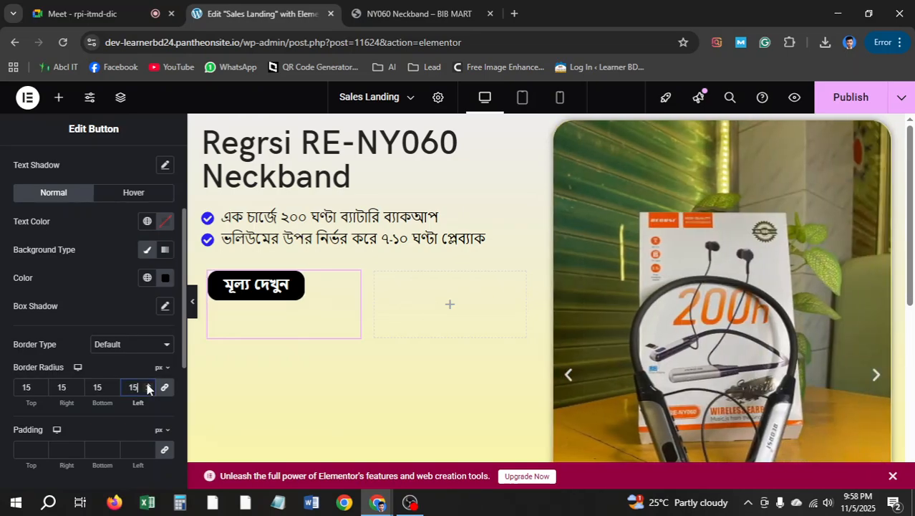
{"action": "type", "text": "20"}
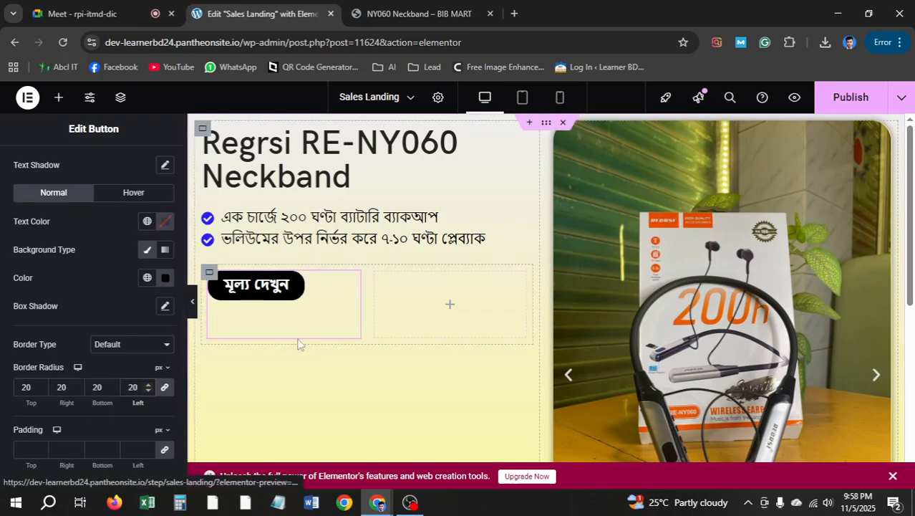
{"action": "left_click", "coordinate": [415, 13]}
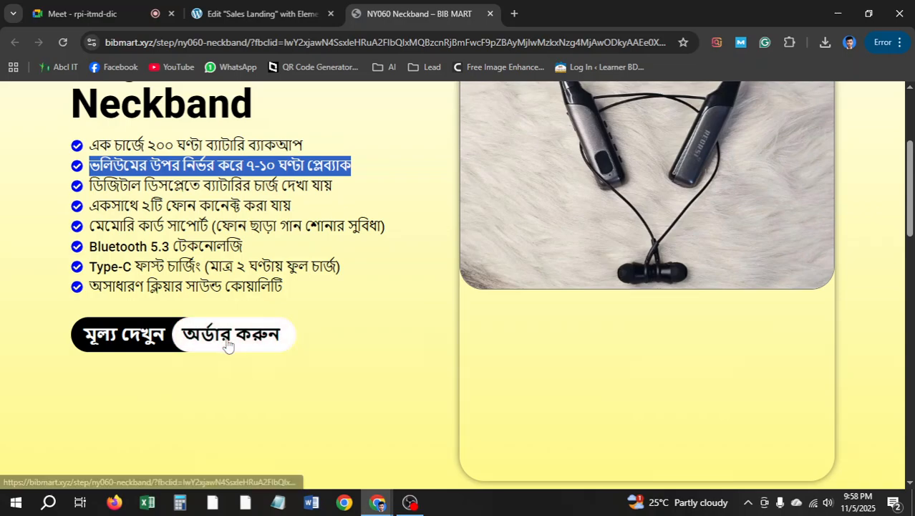
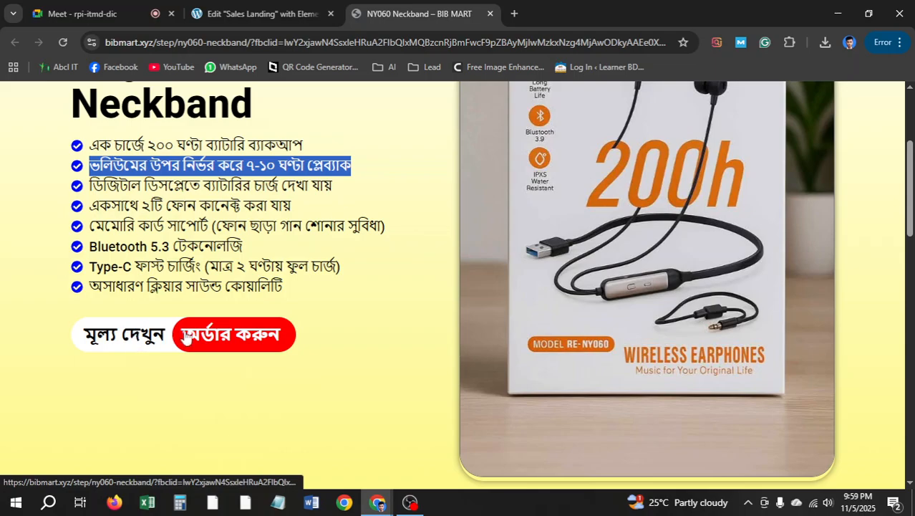
Back in the Sales Landing editor, select the black button and show its Advanced layout spacing
{"action": "key", "text": "ctrl+shift+Tab"}
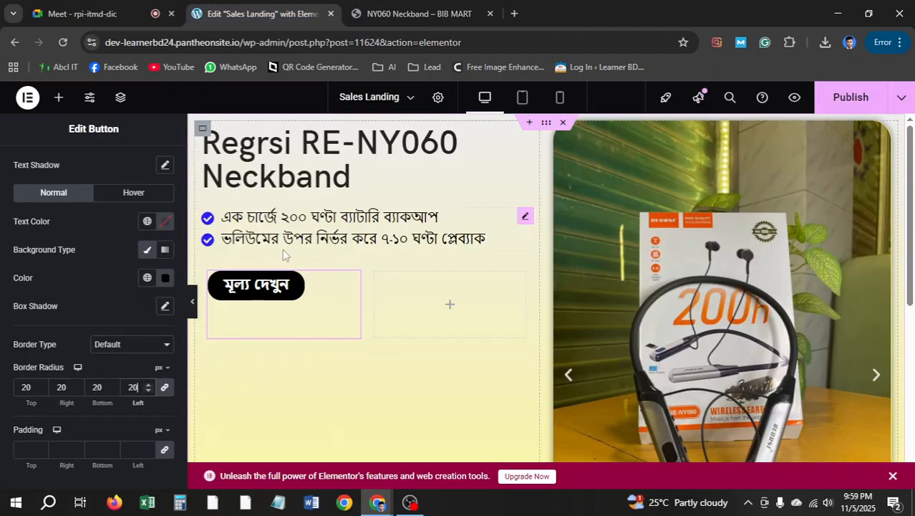
{"action": "key", "text": "ctrl+Tab"}
{"action": "left_click", "coordinate": [263, 8]}
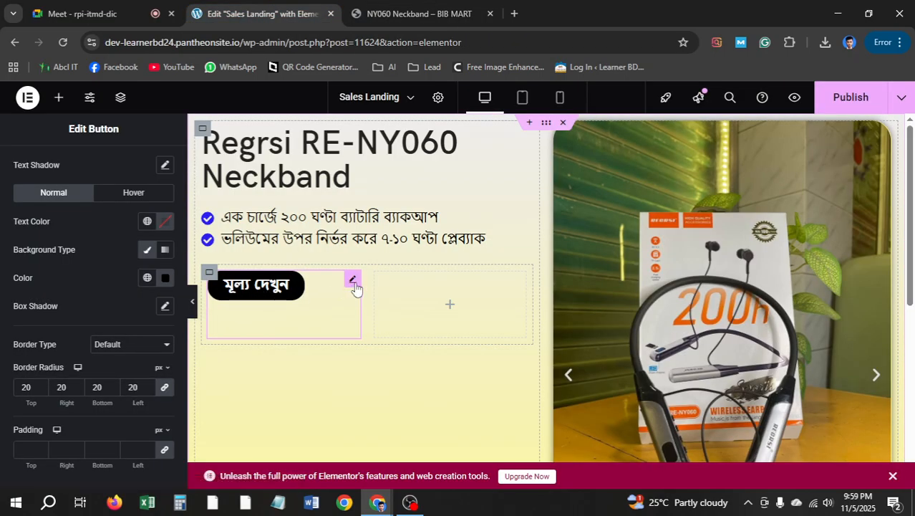
{"action": "scroll", "coordinate": [100, 202], "scroll_direction": "up", "scroll_amount": 3}
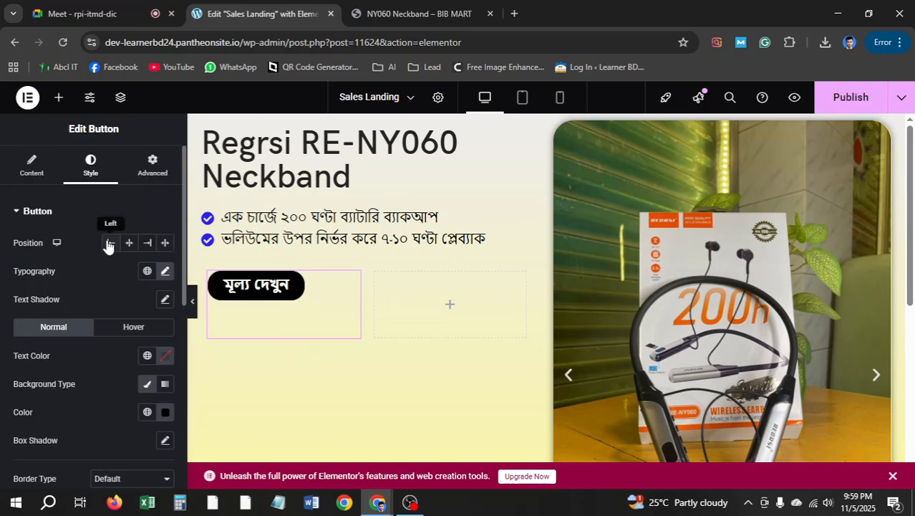
{"action": "left_click", "coordinate": [153, 165]}
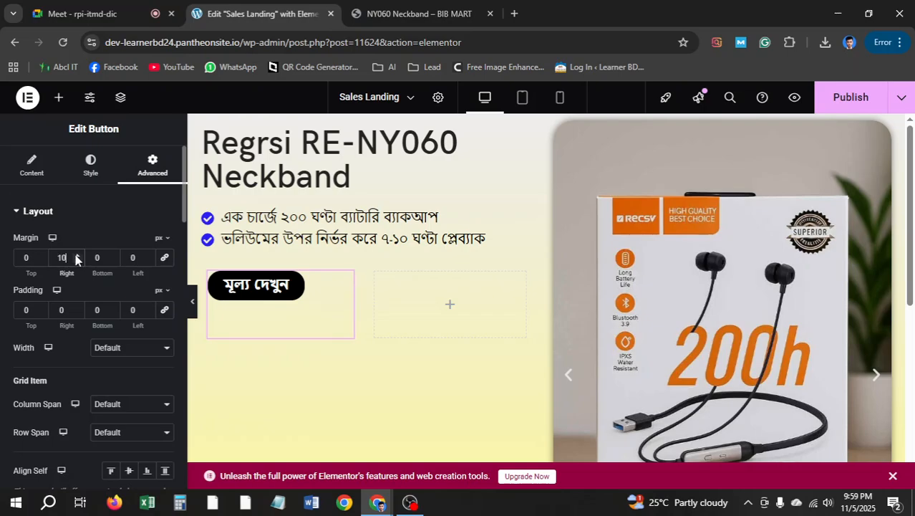
Zero the button's right margin and side paddings, trying a 10 left margin before resetting it to 0
{"action": "left_click_drag", "start_coordinate": [70, 257], "coordinate": [45, 254]}
{"action": "type", "text": "0"}
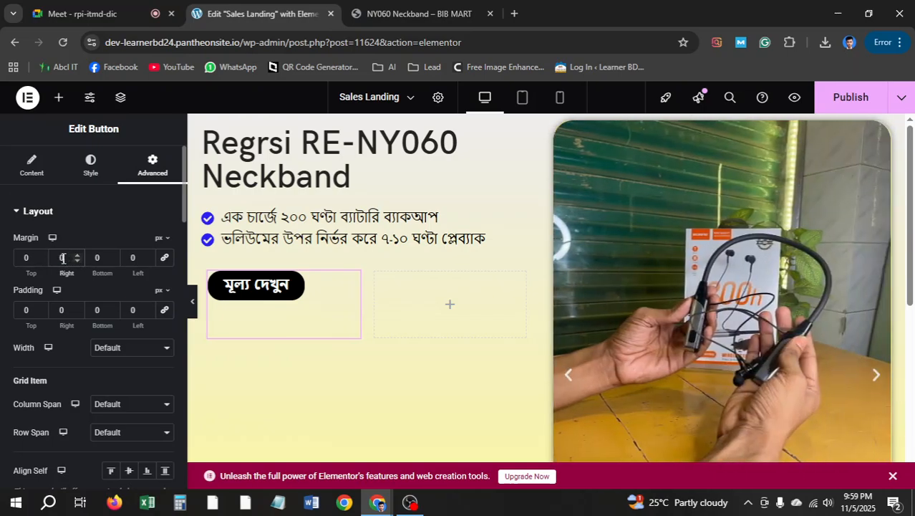
{"action": "left_click", "coordinate": [77, 308]}
{"action": "left_click", "coordinate": [77, 309]}
{"action": "left_click", "coordinate": [78, 308]}
{"action": "left_click", "coordinate": [78, 308]}
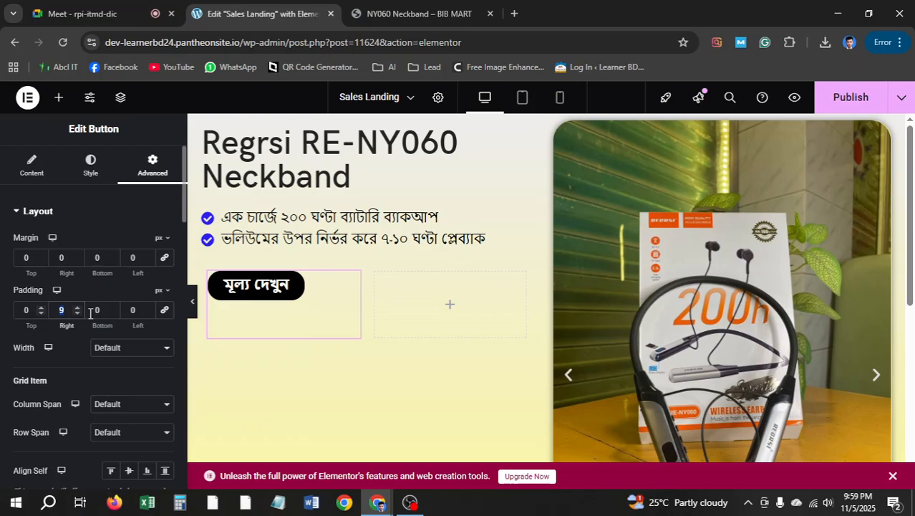
{"action": "type", "text": "0"}
{"action": "left_click", "coordinate": [149, 308]}
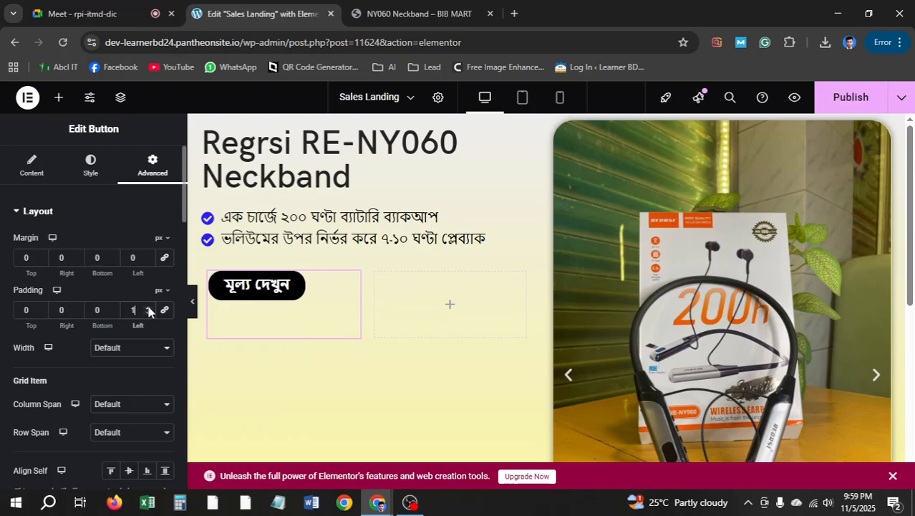
{"action": "left_click", "coordinate": [149, 307]}
{"action": "left_click", "coordinate": [149, 308]}
{"action": "left_click", "coordinate": [149, 308]}
{"action": "left_click", "coordinate": [149, 308]}
{"action": "type", "text": "0"}
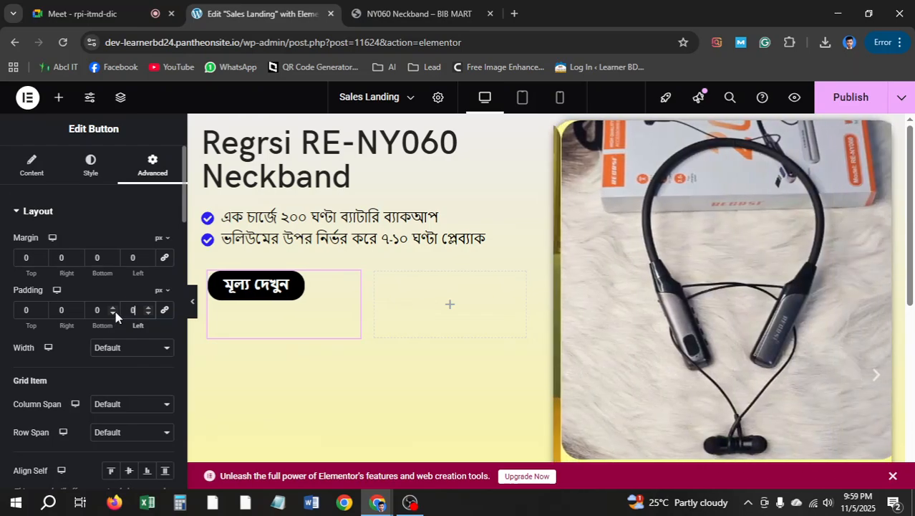
{"action": "left_click", "coordinate": [148, 255]}
{"action": "double_click", "coordinate": [148, 255]}
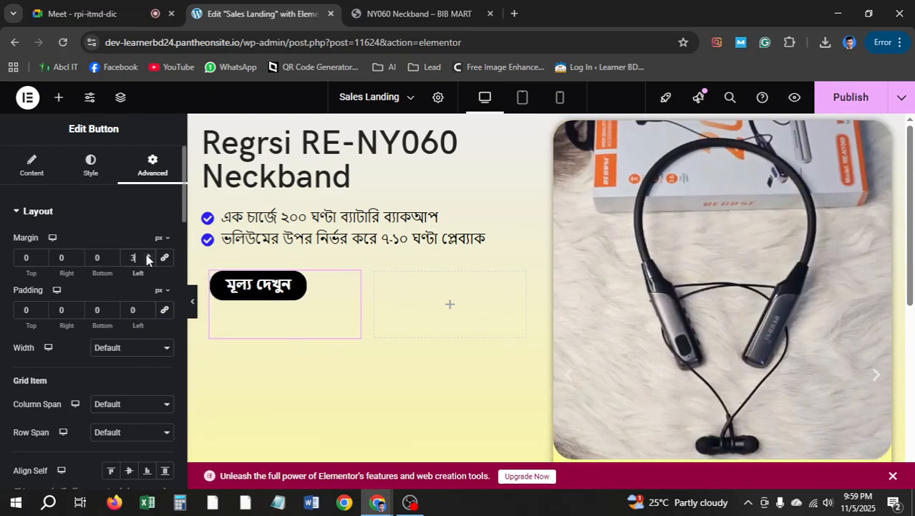
{"action": "left_click", "coordinate": [148, 255]}
{"action": "left_click", "coordinate": [148, 255]}
{"action": "left_click", "coordinate": [148, 255]}
{"action": "left_click", "coordinate": [148, 255]}
{"action": "left_click", "coordinate": [149, 255]}
{"action": "left_click", "coordinate": [148, 255]}
{"action": "left_click", "coordinate": [148, 256]}
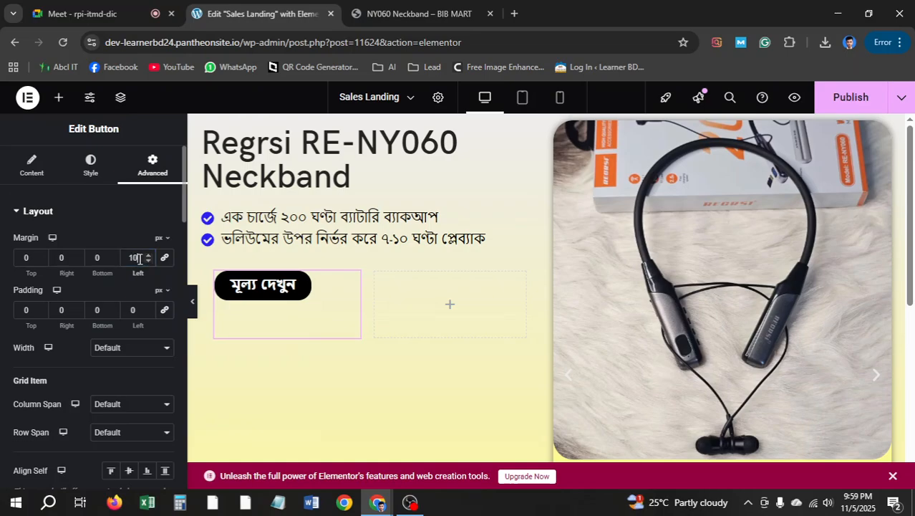
{"action": "type", "text": "0"}
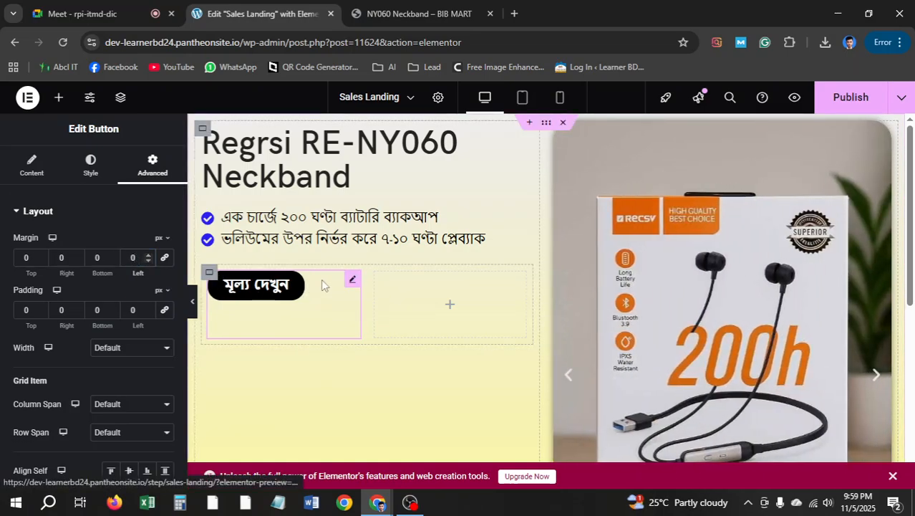
Try left padding values of 10 and 20, then set it back to 0
{"action": "double_click", "coordinate": [142, 308]}
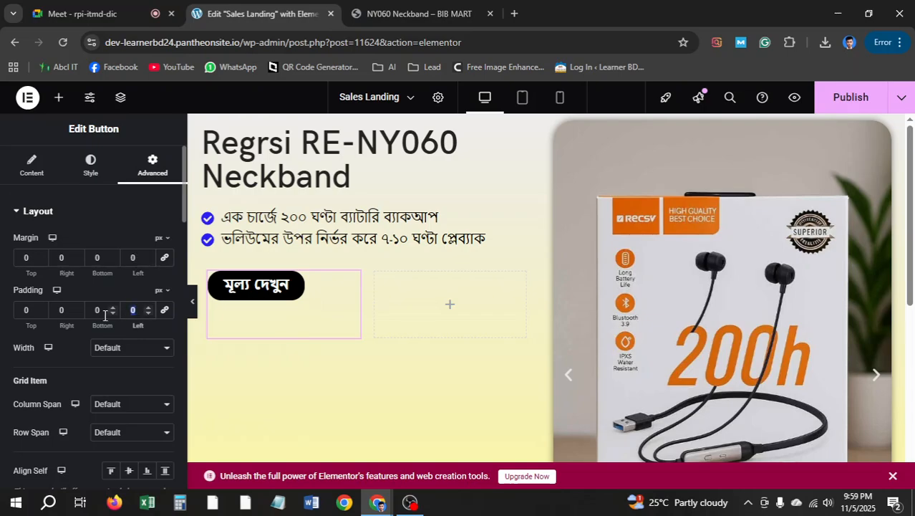
{"action": "type", "text": "10"}
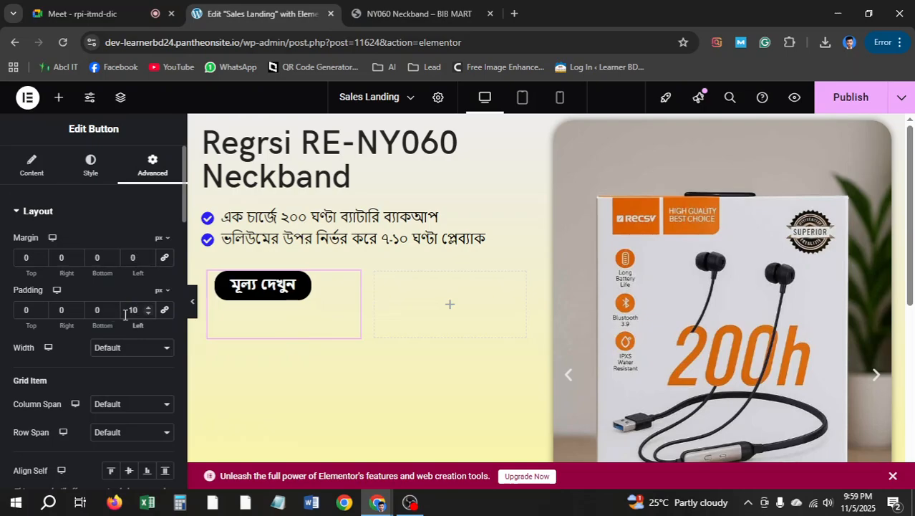
{"action": "double_click", "coordinate": [136, 309]}
{"action": "type", "text": "20"}
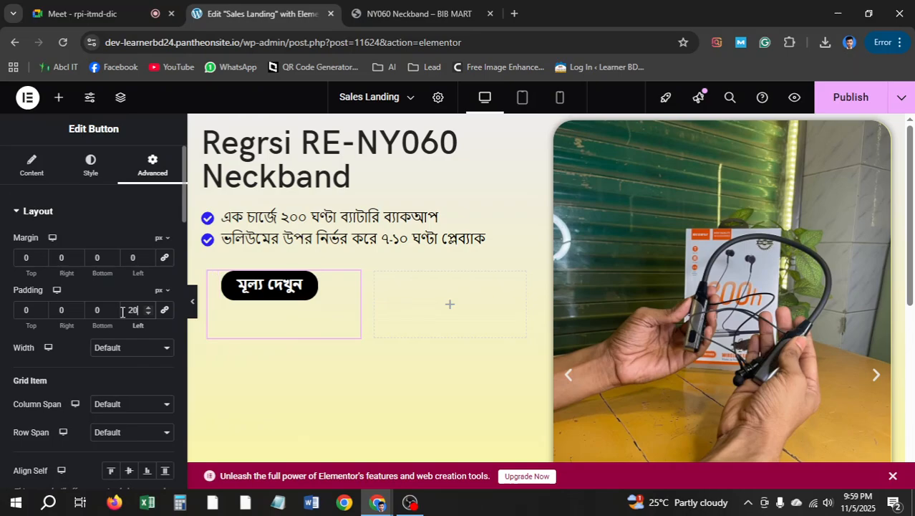
{"action": "double_click", "coordinate": [142, 316]}
{"action": "type", "text": "0"}
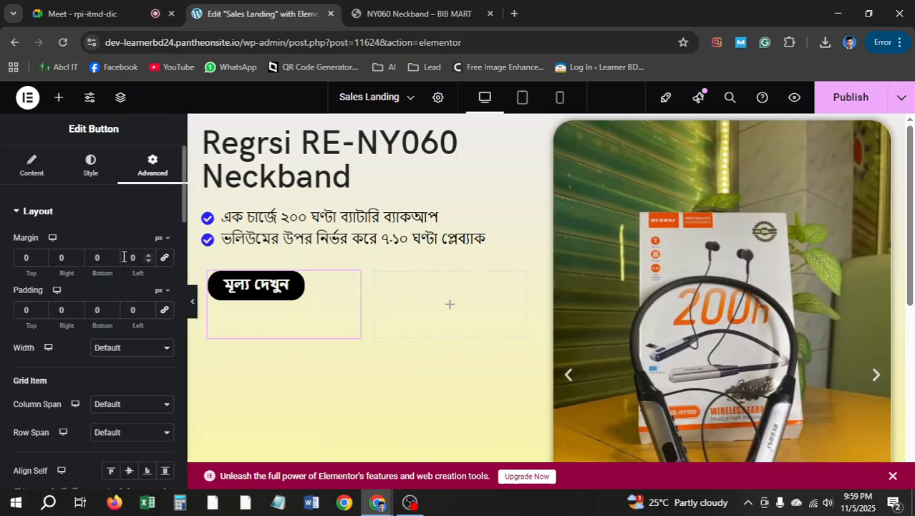
Nudge the left and right margins and right padding, leave the margins at 0, and go to Style
{"action": "left_click", "coordinate": [146, 256]}
{"action": "left_click", "coordinate": [147, 256]}
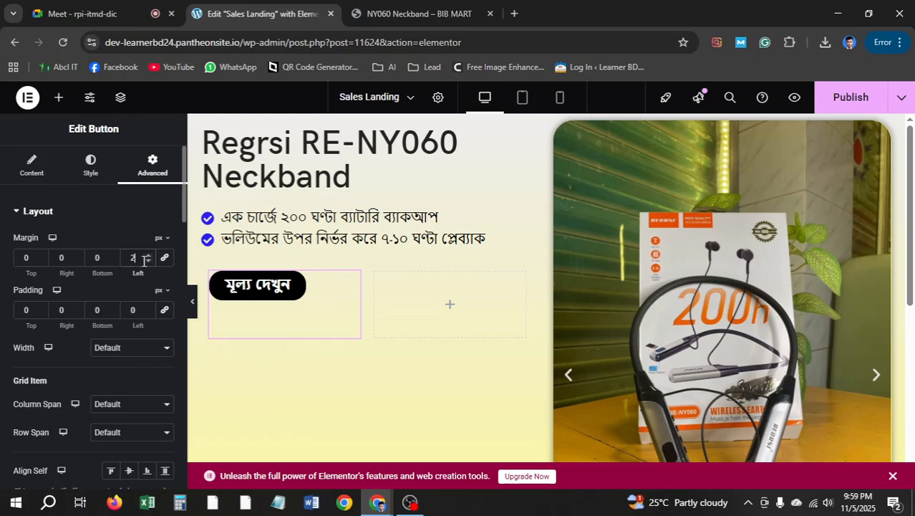
{"action": "left_click", "coordinate": [149, 261]}
{"action": "left_click", "coordinate": [149, 260]}
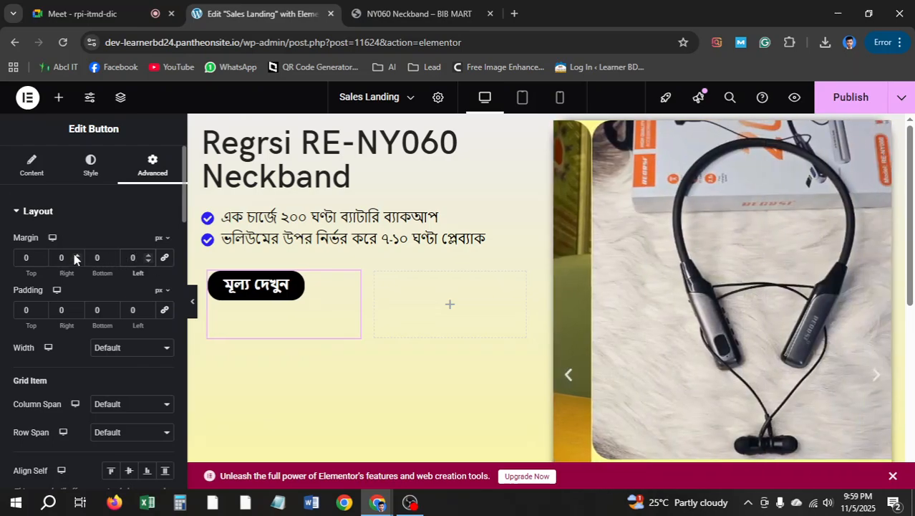
{"action": "left_click", "coordinate": [78, 255]}
{"action": "left_click", "coordinate": [78, 255]}
{"action": "left_click", "coordinate": [78, 255]}
{"action": "left_click", "coordinate": [78, 257]}
{"action": "left_click", "coordinate": [78, 256]}
{"action": "left_click", "coordinate": [78, 256]}
{"action": "left_click", "coordinate": [78, 256]}
{"action": "left_click", "coordinate": [78, 257]}
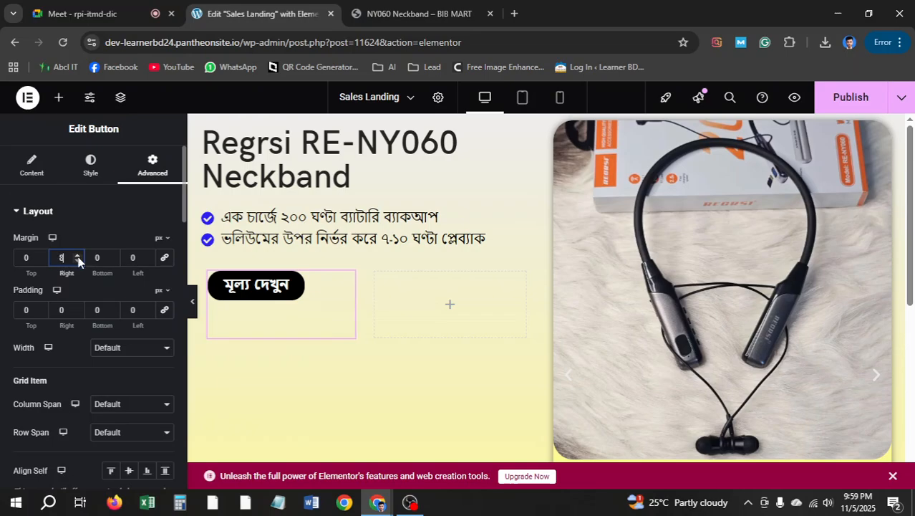
{"action": "type", "text": "0"}
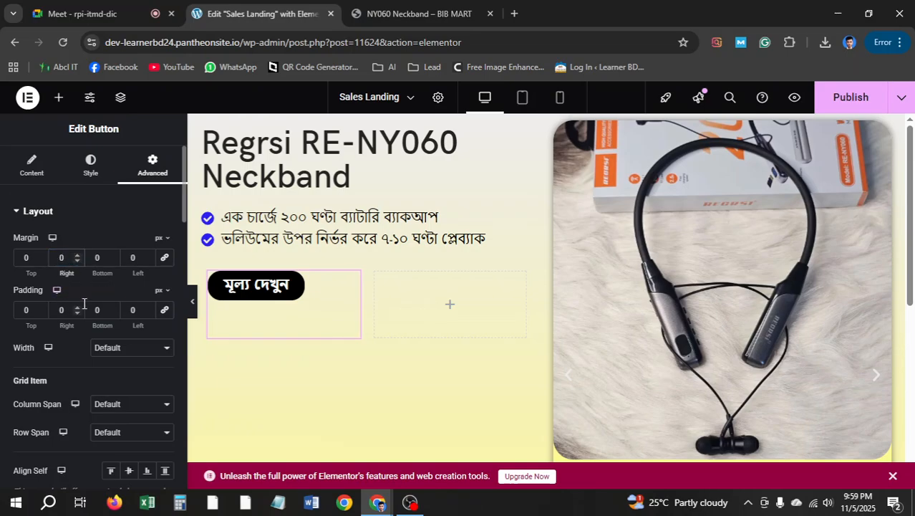
{"action": "left_click", "coordinate": [78, 307]}
{"action": "left_click", "coordinate": [77, 307]}
{"action": "left_click", "coordinate": [77, 307]}
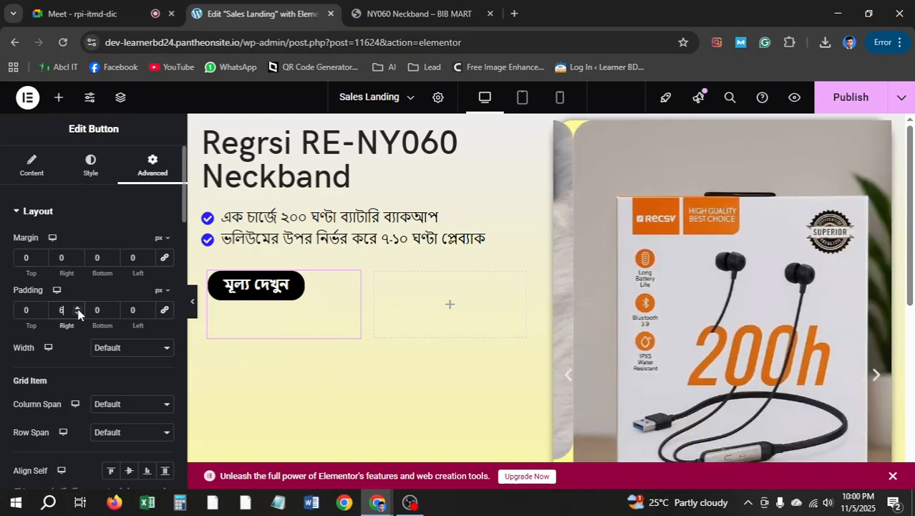
{"action": "left_click", "coordinate": [77, 308]}
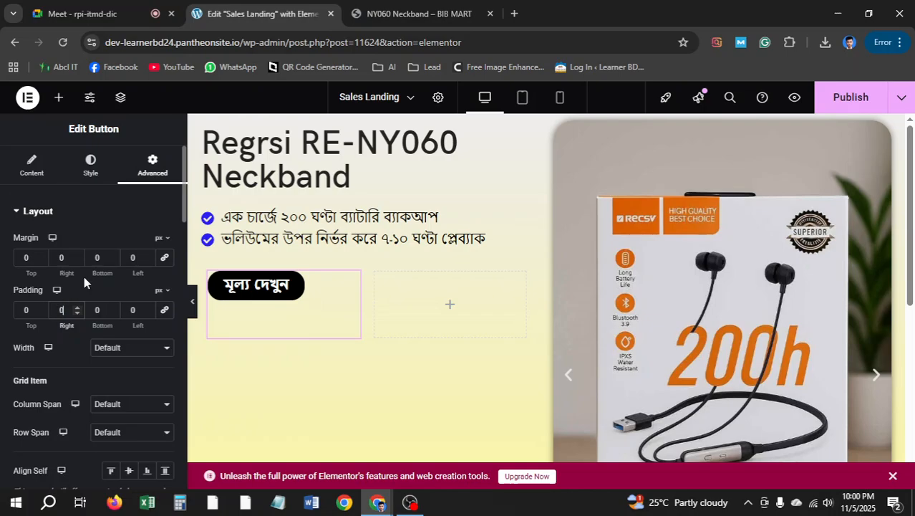
{"action": "left_click", "coordinate": [90, 165]}
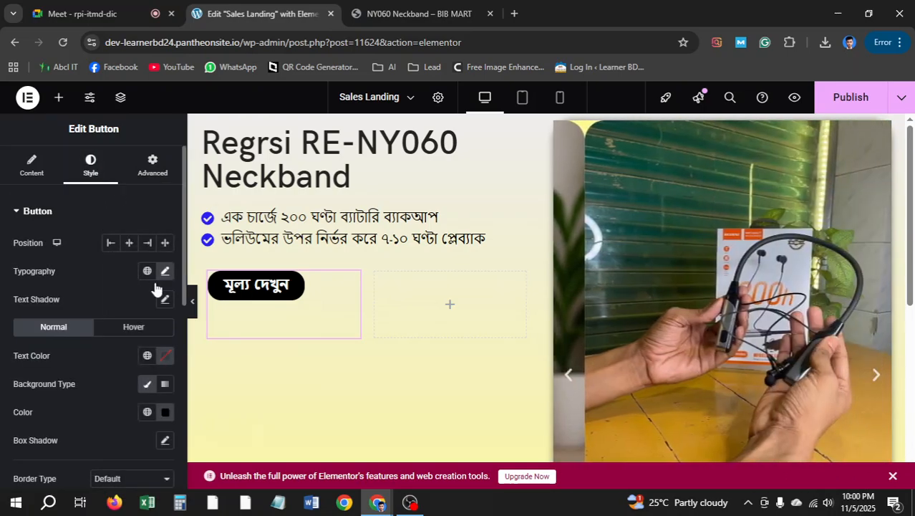
Link the button padding and set all four sides to 15 px
{"action": "scroll", "coordinate": [135, 328], "scroll_direction": "down", "scroll_amount": 5}
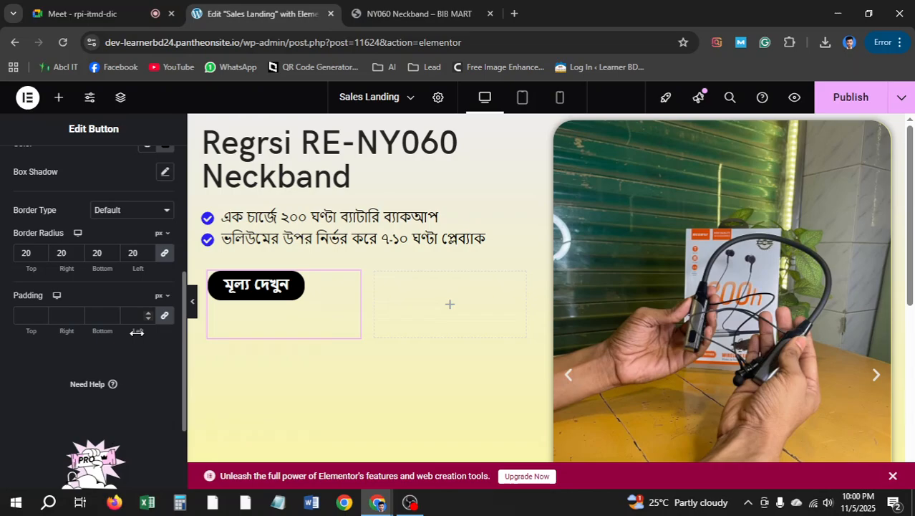
{"action": "scroll", "coordinate": [103, 312], "scroll_direction": "up", "scroll_amount": 5}
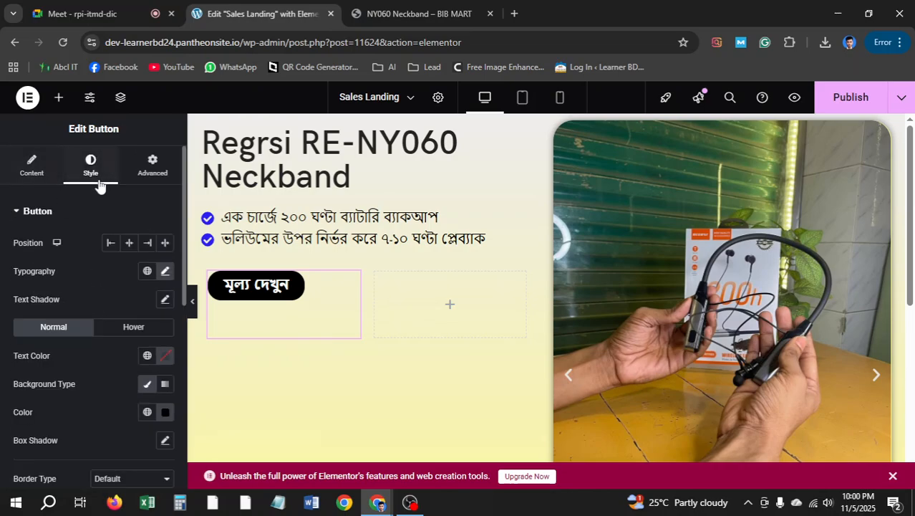
{"action": "scroll", "coordinate": [56, 272], "scroll_direction": "down", "scroll_amount": 5}
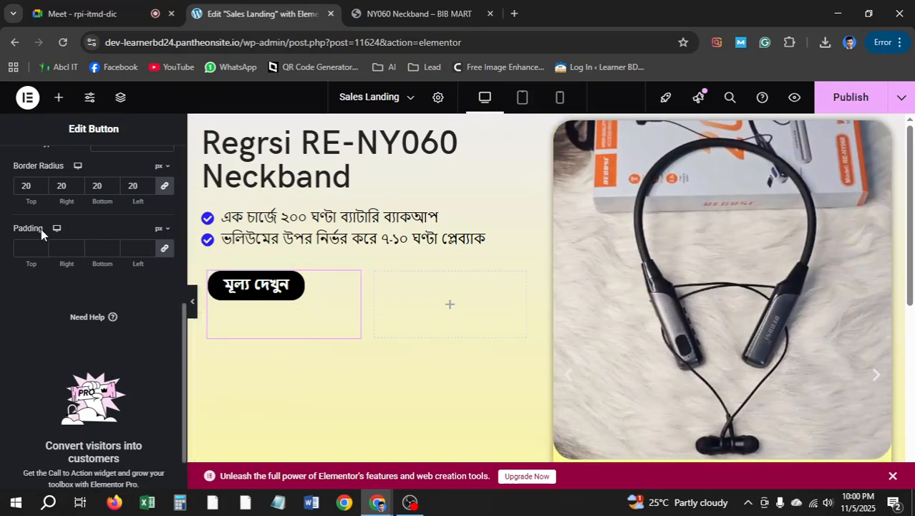
{"action": "left_click", "coordinate": [165, 250]}
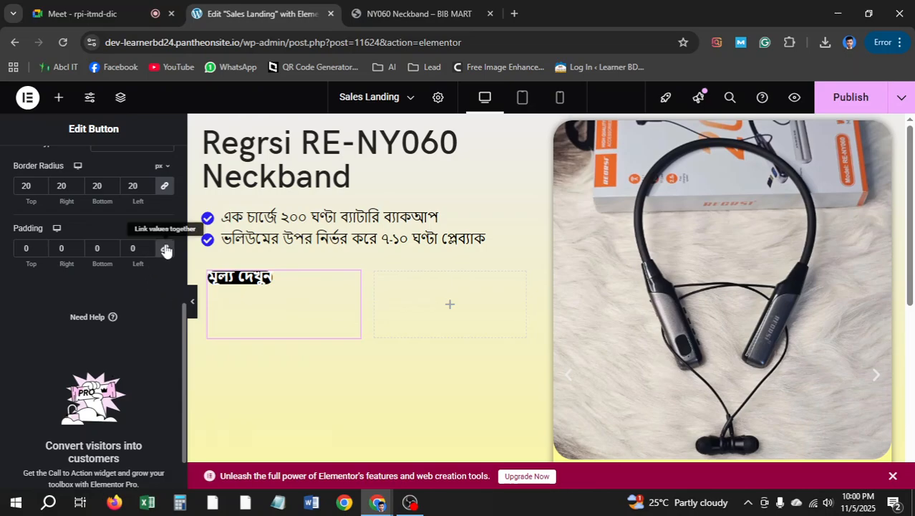
{"action": "left_click", "coordinate": [166, 249]}
{"action": "left_click", "coordinate": [148, 246]}
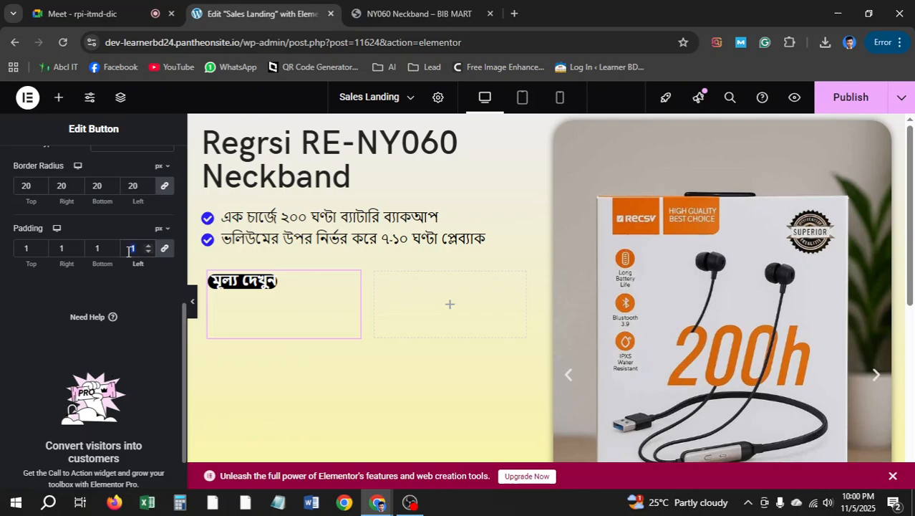
{"action": "type", "text": "20"}
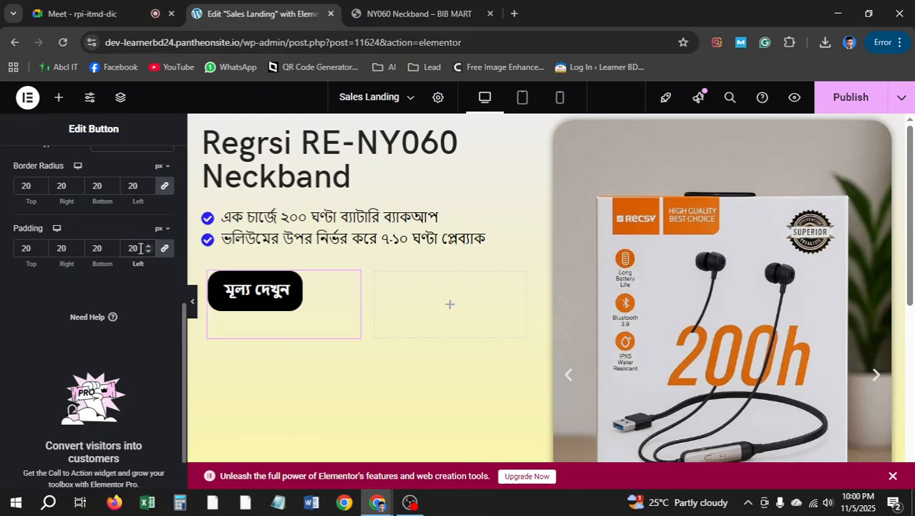
{"action": "type", "text": "15"}
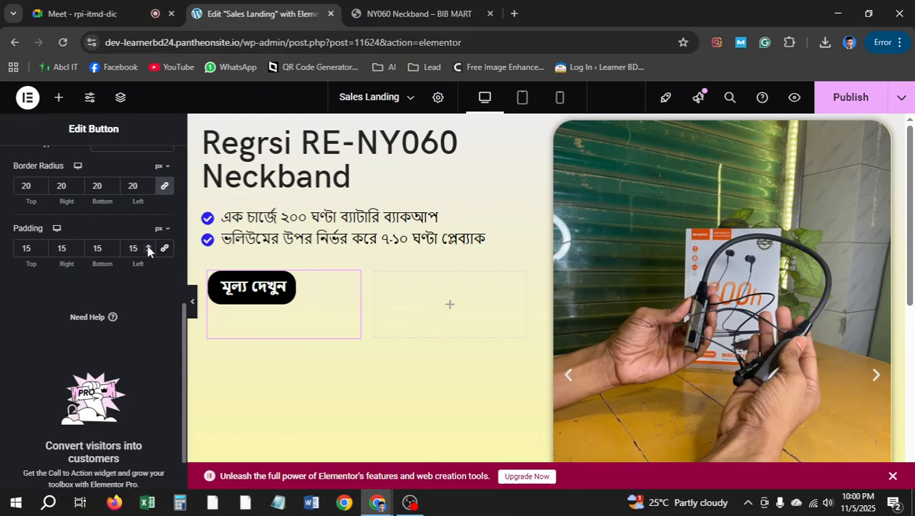
{"action": "left_click", "coordinate": [148, 247]}
{"action": "left_click", "coordinate": [148, 246]}
{"action": "left_click", "coordinate": [148, 247]}
{"action": "left_click", "coordinate": [148, 247]}
{"action": "left_click", "coordinate": [148, 246]}
{"action": "left_click", "coordinate": [148, 251]}
{"action": "left_click", "coordinate": [148, 252]}
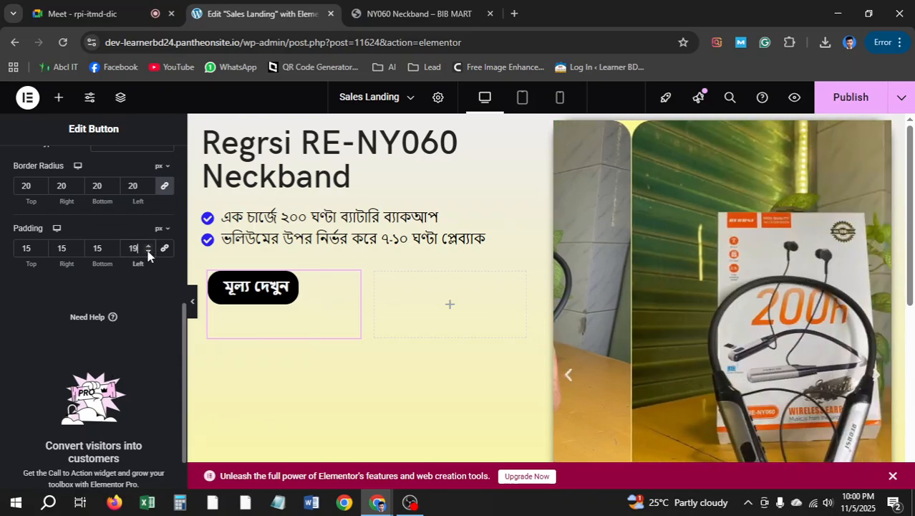
{"action": "left_click", "coordinate": [148, 251]}
{"action": "left_click", "coordinate": [148, 252]}
{"action": "left_click", "coordinate": [149, 252]}
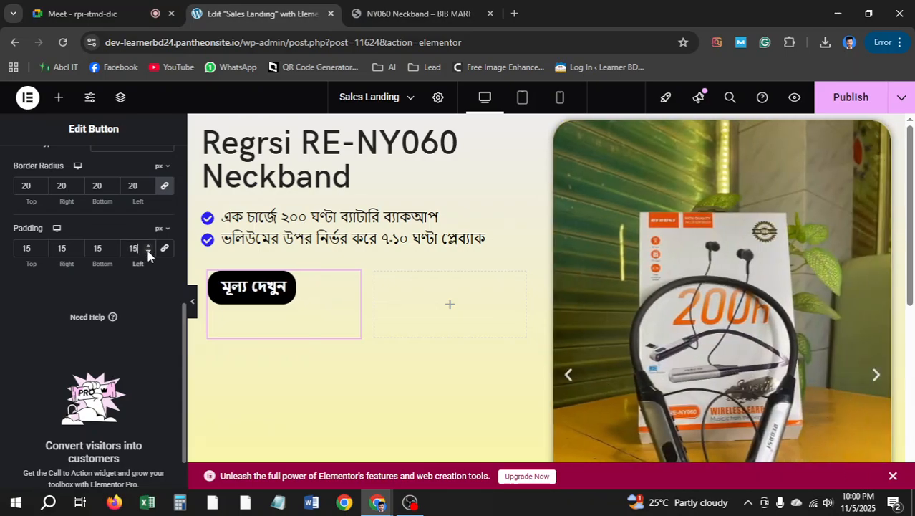
Raise the right padding to 60 px and check the BIB MART reference page
{"action": "left_click", "coordinate": [78, 246]}
{"action": "left_click", "coordinate": [77, 246]}
{"action": "left_click", "coordinate": [77, 246]}
{"action": "left_click", "coordinate": [77, 246]}
{"action": "left_click", "coordinate": [78, 246]}
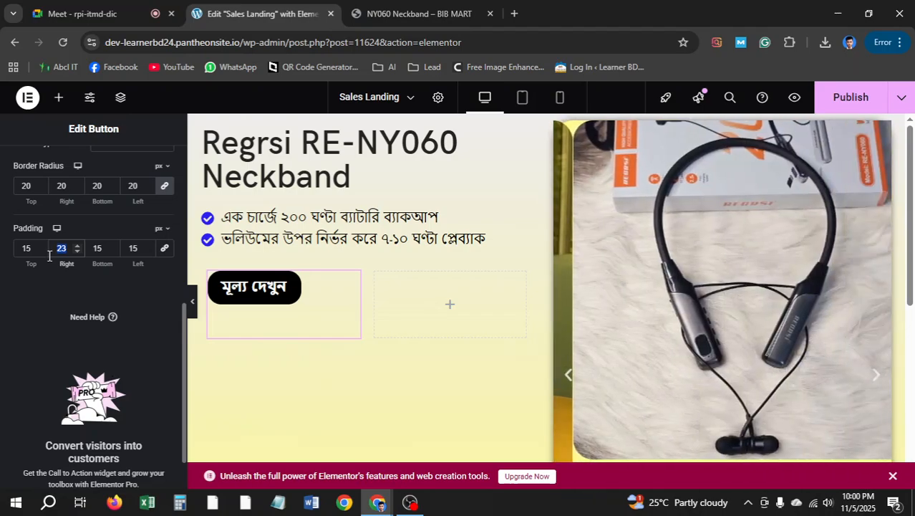
{"action": "type", "text": "40"}
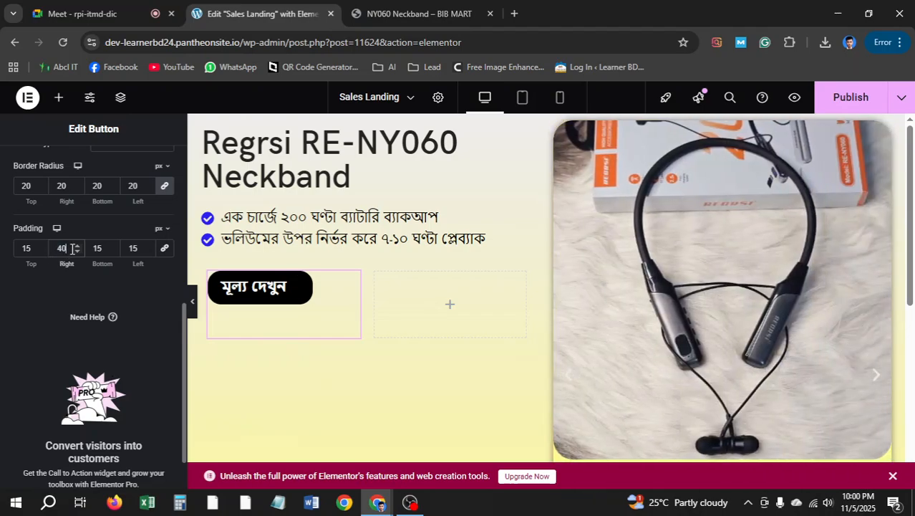
{"action": "type", "text": "50"}
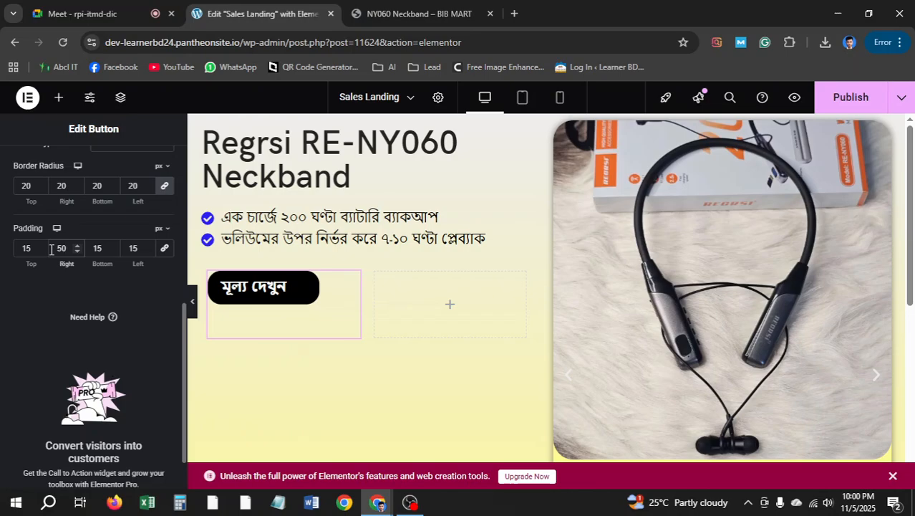
{"action": "left_click_drag", "start_coordinate": [66, 249], "coordinate": [53, 251]}
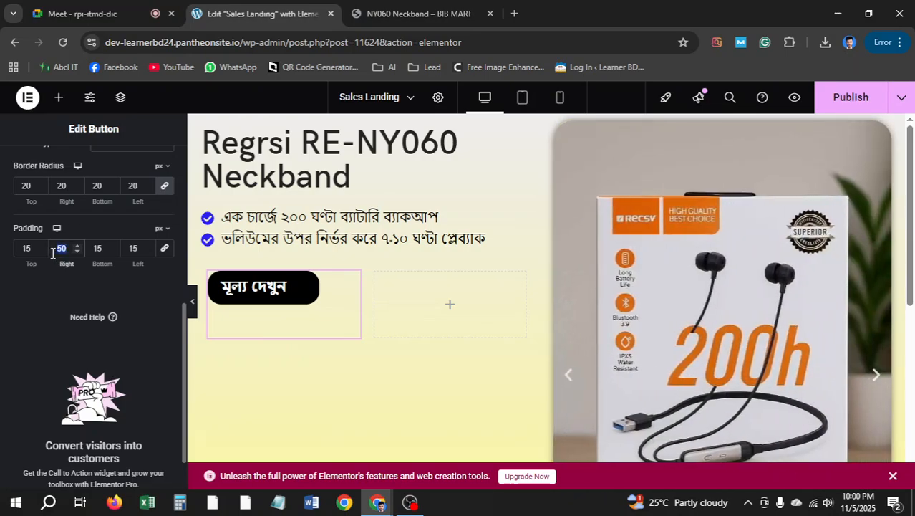
{"action": "type", "text": "60"}
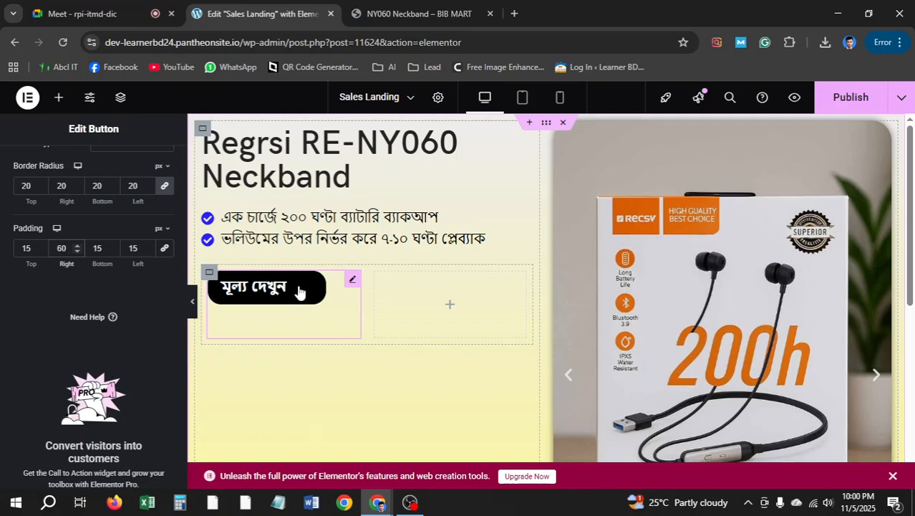
{"action": "left_click", "coordinate": [417, 16]}
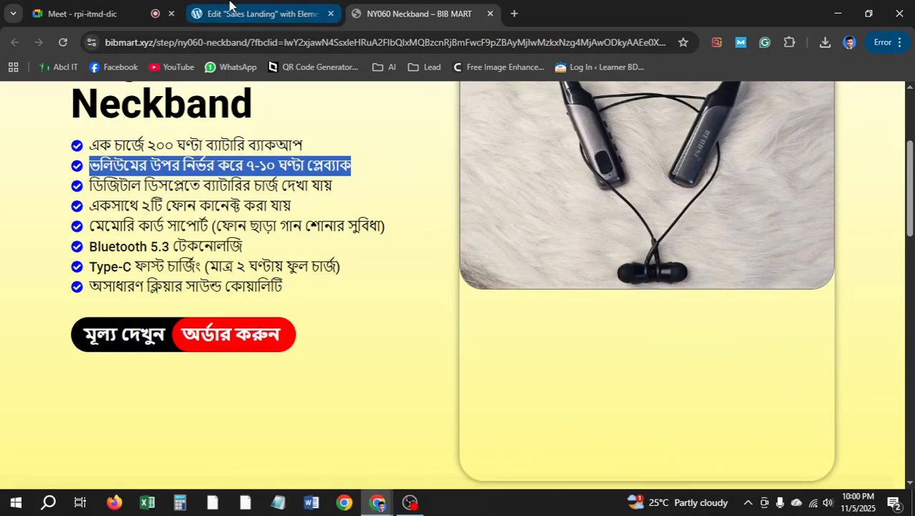
Set the button's hover text colour to black (#000000)
{"action": "left_click", "coordinate": [258, 14]}
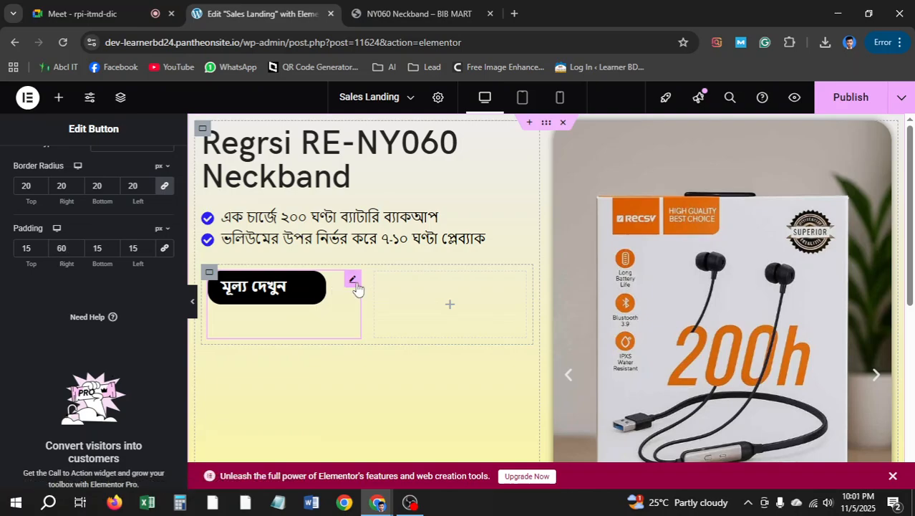
{"action": "scroll", "coordinate": [93, 265], "scroll_direction": "up", "scroll_amount": 3}
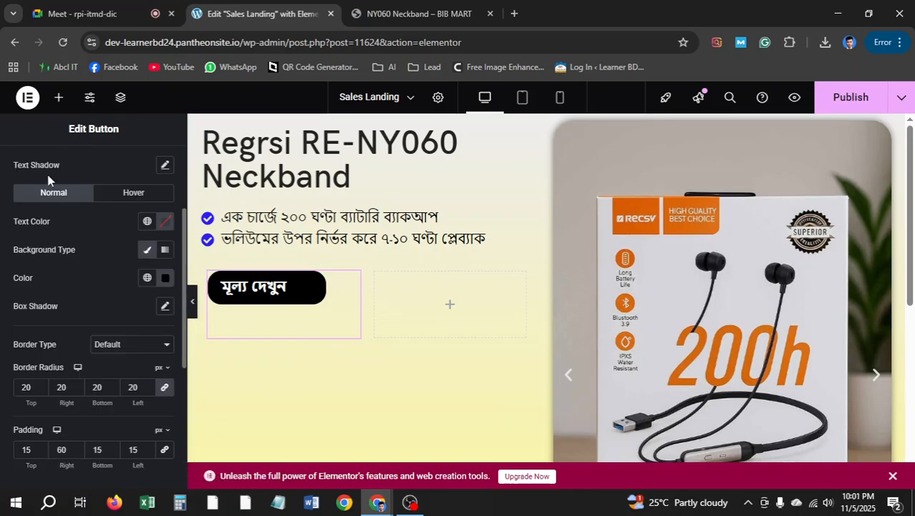
{"action": "scroll", "coordinate": [50, 183], "scroll_direction": "up", "scroll_amount": 2}
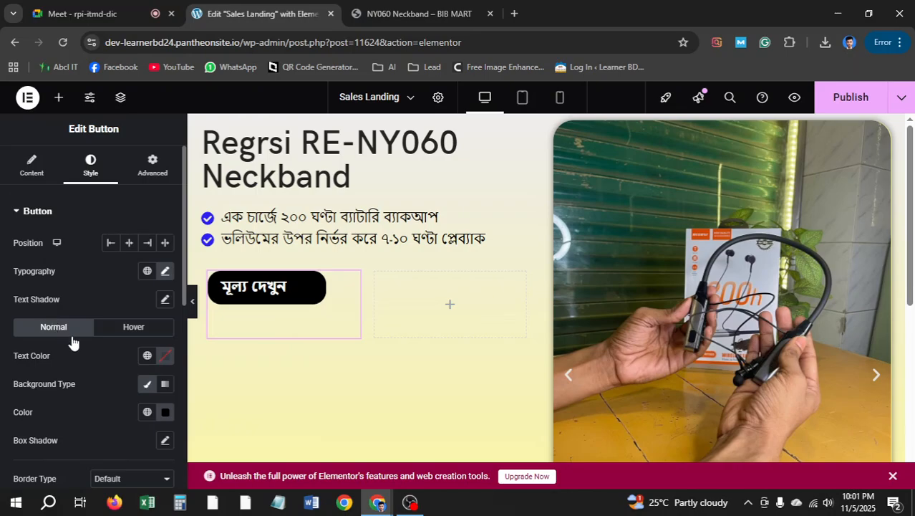
{"action": "left_click", "coordinate": [133, 329]}
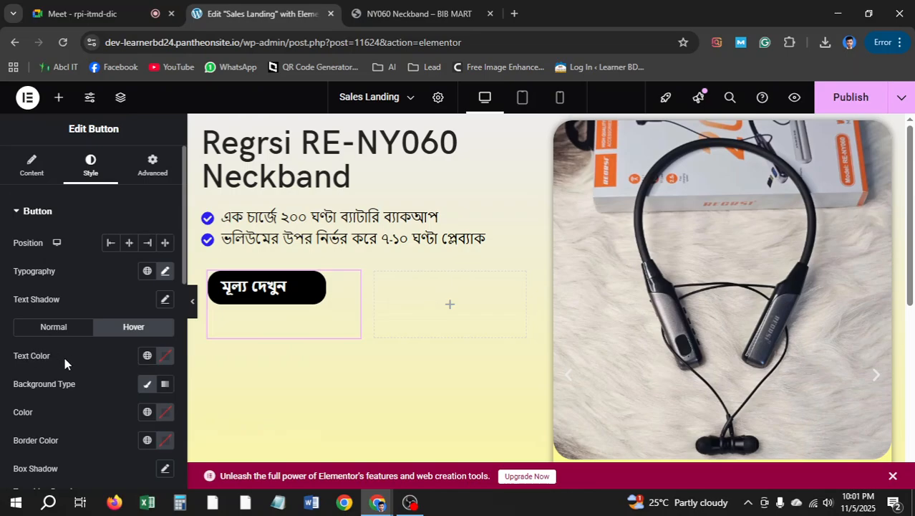
{"action": "left_click", "coordinate": [165, 356]}
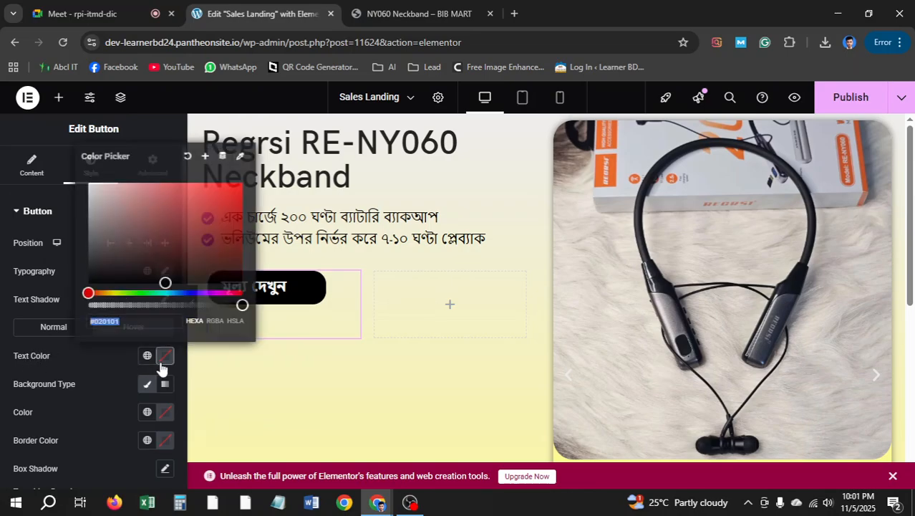
{"action": "left_click", "coordinate": [89, 282]}
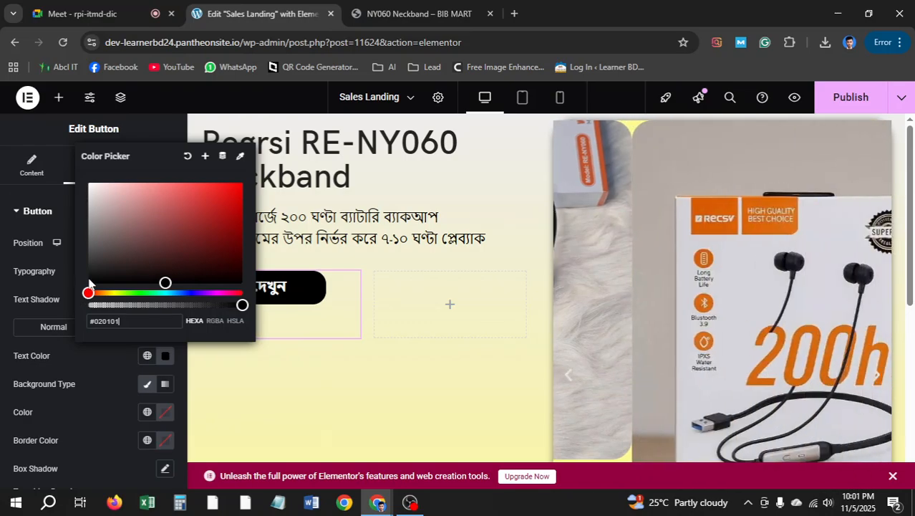
{"action": "left_click", "coordinate": [2, 351]}
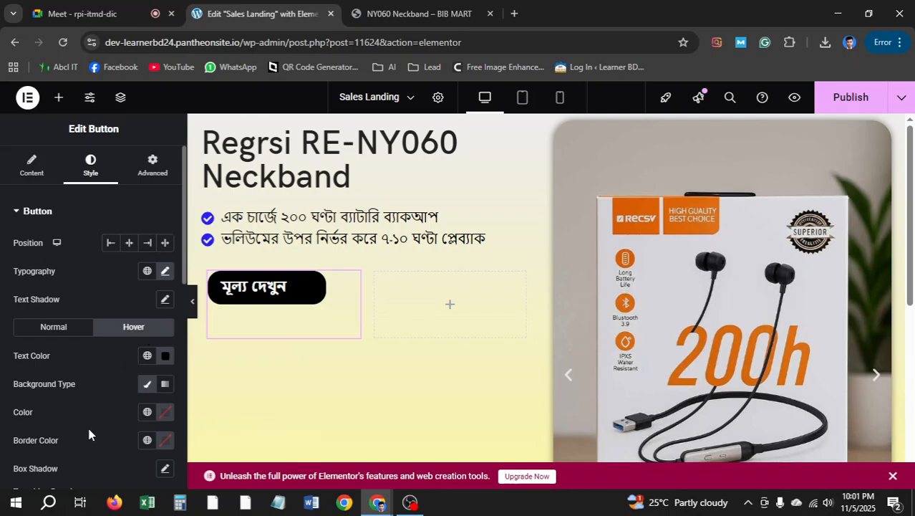
Make the hover background white (#FFFFFF) and compare with the BIB MART page
{"action": "left_click", "coordinate": [165, 412]}
{"action": "left_click_drag", "start_coordinate": [161, 333], "coordinate": [97, 272]}
{"action": "left_click_drag", "start_coordinate": [83, 232], "coordinate": [87, 238]}
{"action": "left_click", "coordinate": [31, 292]}
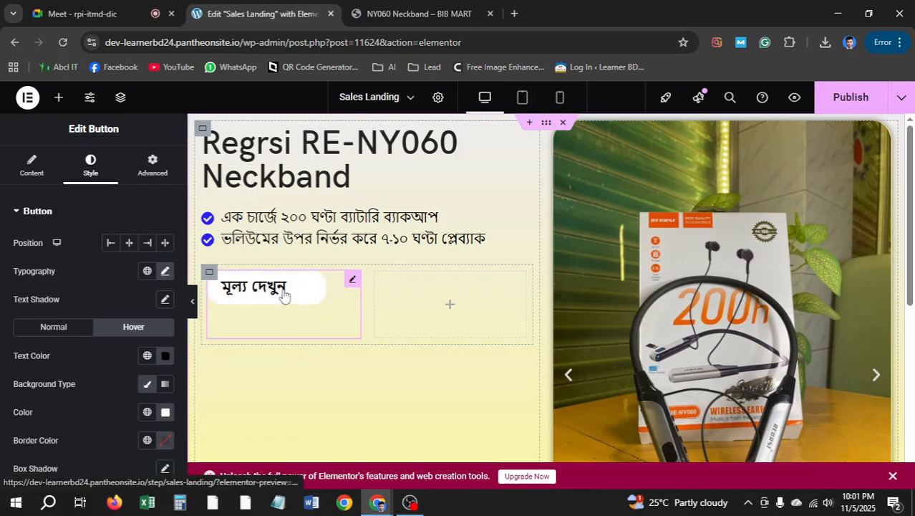
{"action": "left_click", "coordinate": [419, 14]}
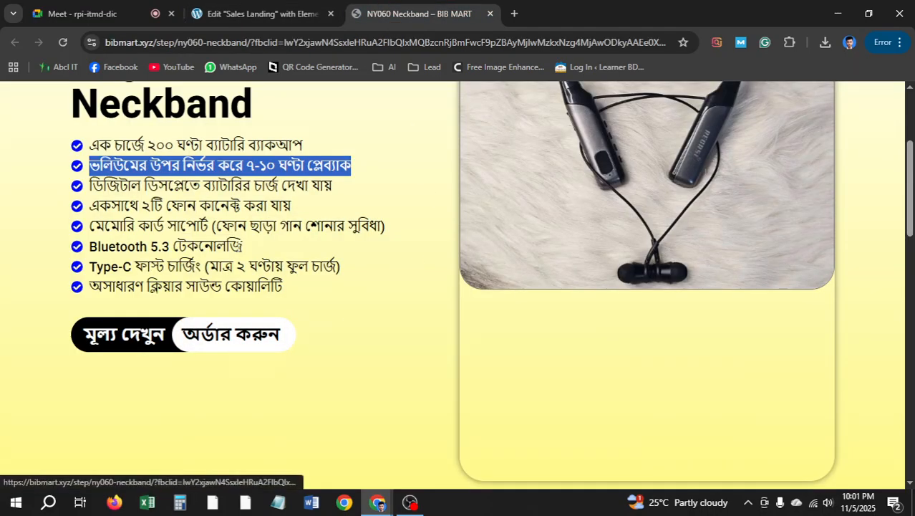
{"action": "left_click", "coordinate": [258, 13]}
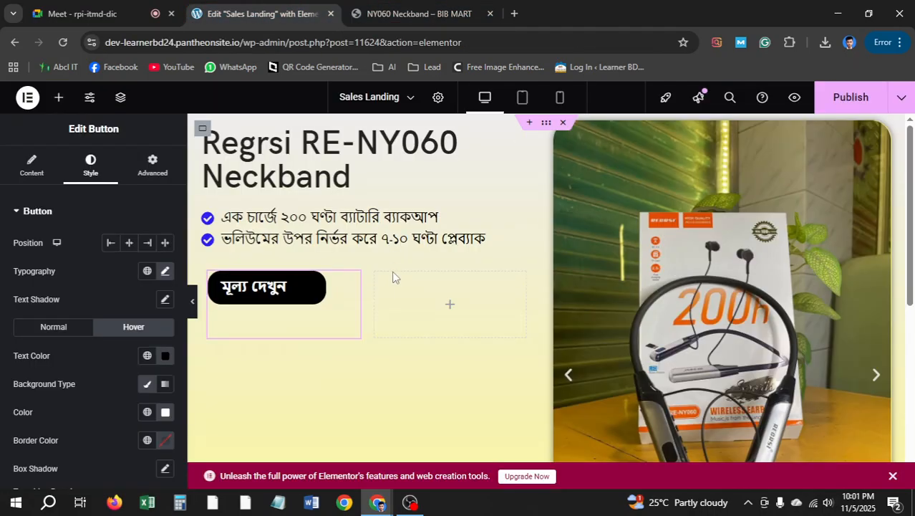
Copy the মূল্য দেখুন button and paste it into the empty right column
{"action": "right_click", "coordinate": [311, 290]}
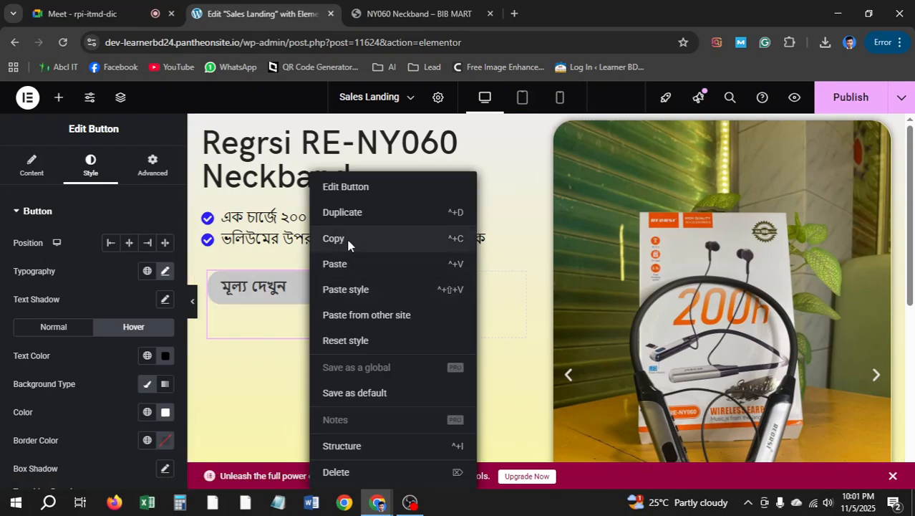
{"action": "left_click", "coordinate": [346, 238]}
{"action": "right_click", "coordinate": [453, 307]}
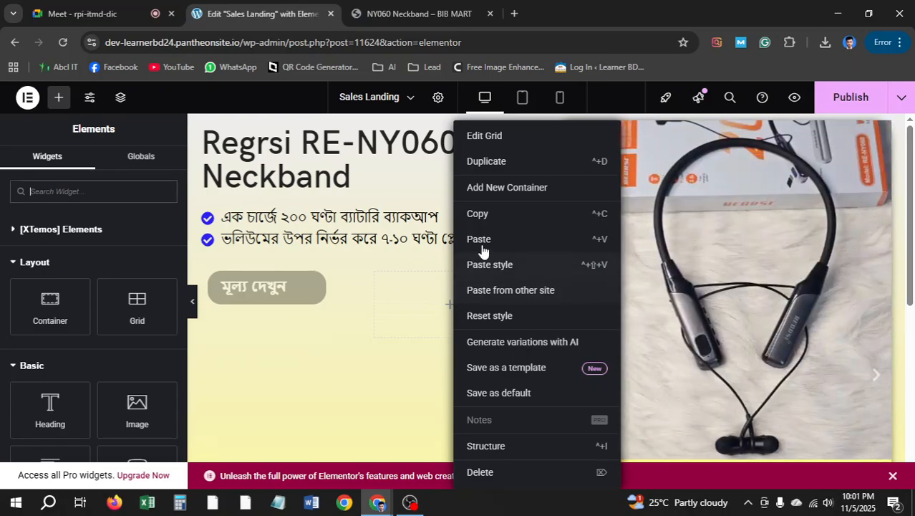
{"action": "left_click", "coordinate": [482, 240]}
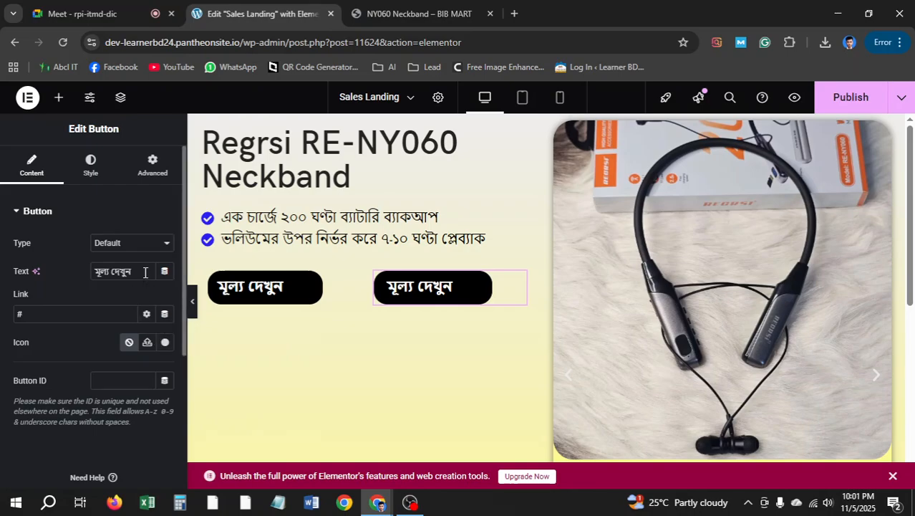
Change the pasted button's text to অর্ডার করুন
{"action": "left_click_drag", "start_coordinate": [134, 272], "coordinate": [52, 291]}
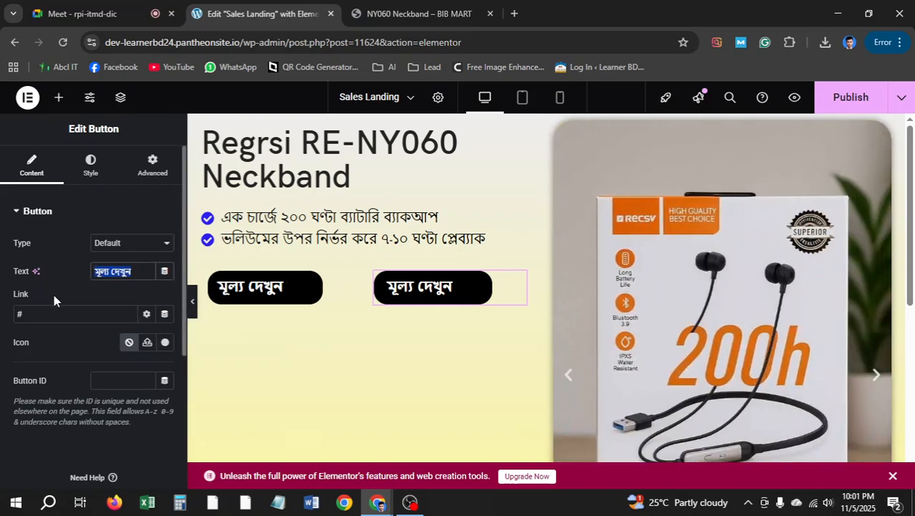
{"action": "type", "text": "অ"}
{"action": "type", "text": "র্ডার"}
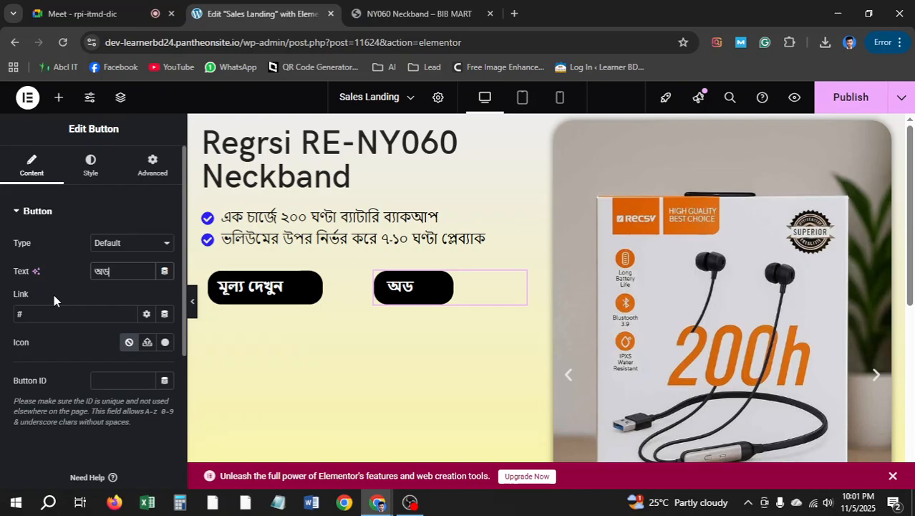
{"action": "type", "text": " বর"}
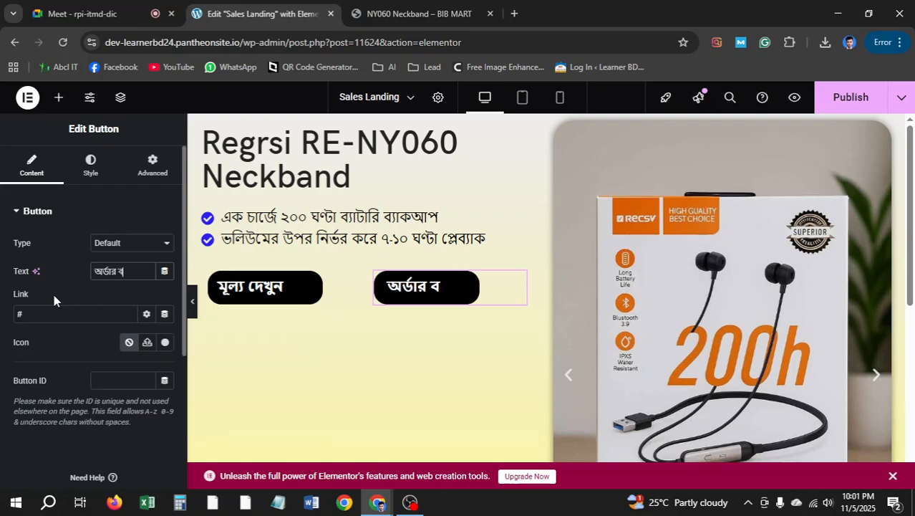
{"action": "key", "text": "BackSpace"}
{"action": "key", "text": "BackSpace"}
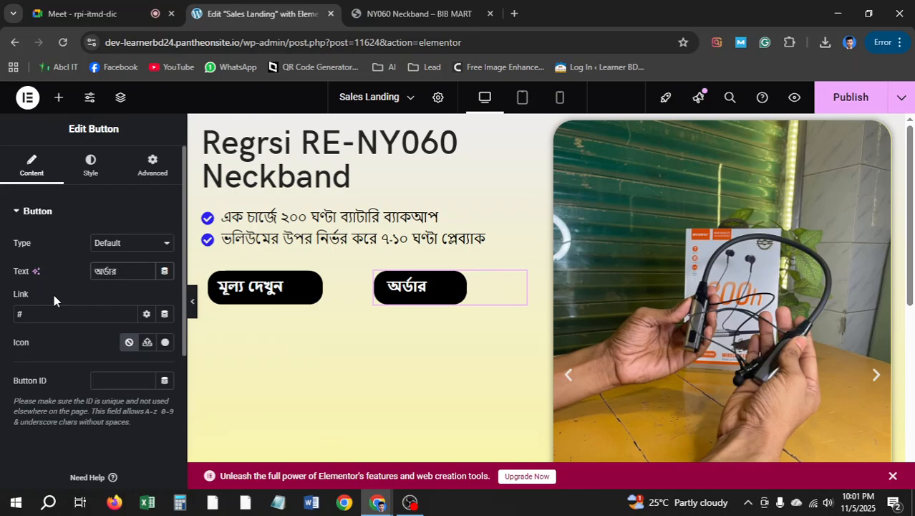
{"action": "type", "text": "ক্রুন"}
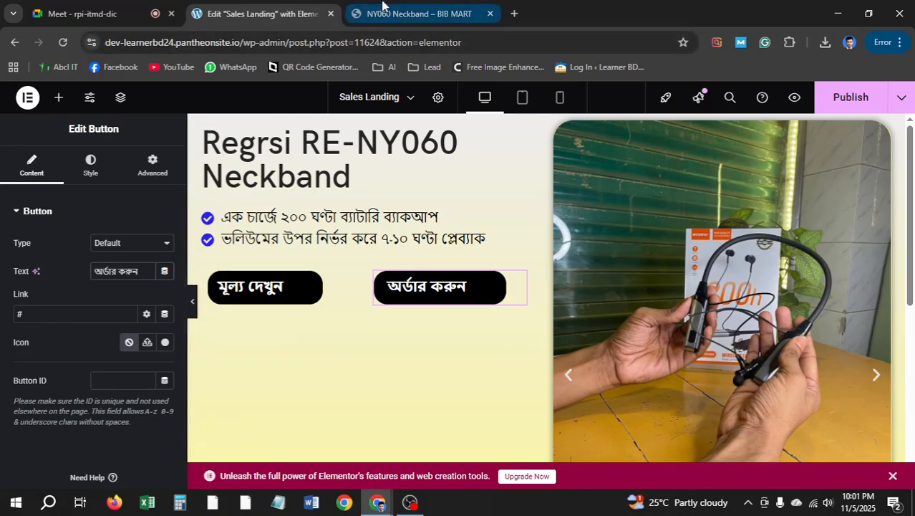
{"action": "key", "text": "ctrl+Tab"}
{"action": "key", "text": "ctrl+shift+Tab"}
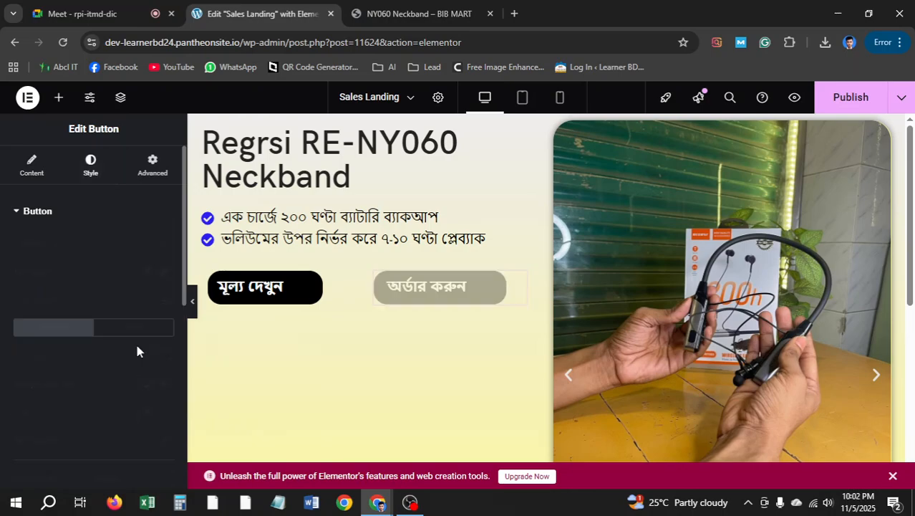
Give the অর্ডার করুন button a solid bright red background (#FF0707)
{"action": "left_click", "coordinate": [167, 385]}
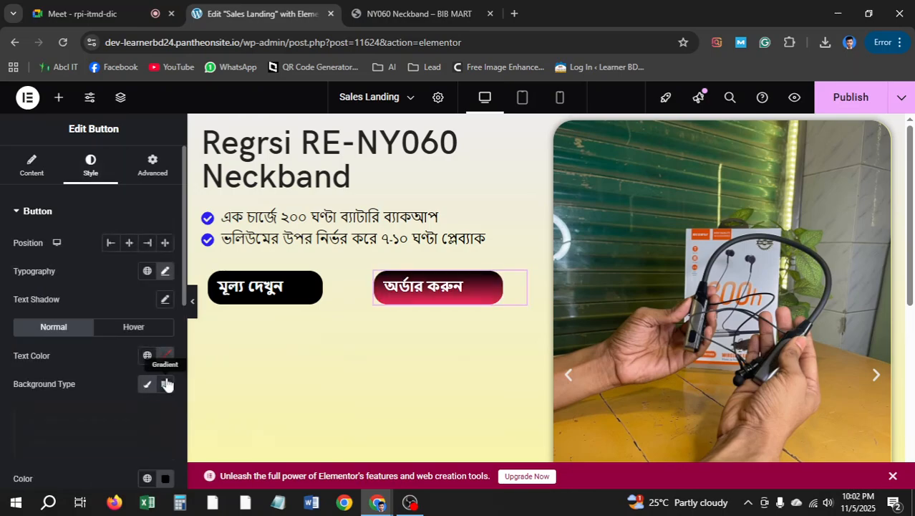
{"action": "scroll", "coordinate": [163, 374], "scroll_direction": "down", "scroll_amount": 2}
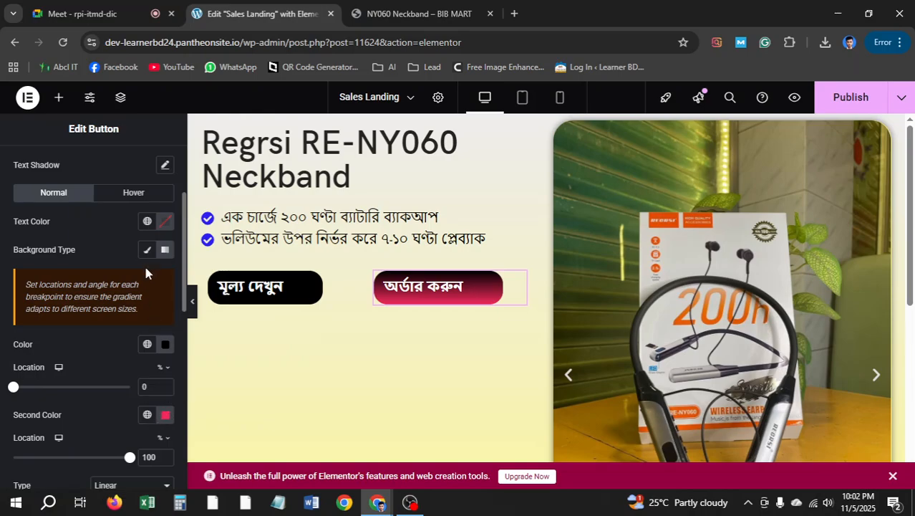
{"action": "scroll", "coordinate": [147, 247], "scroll_direction": "up", "scroll_amount": 1}
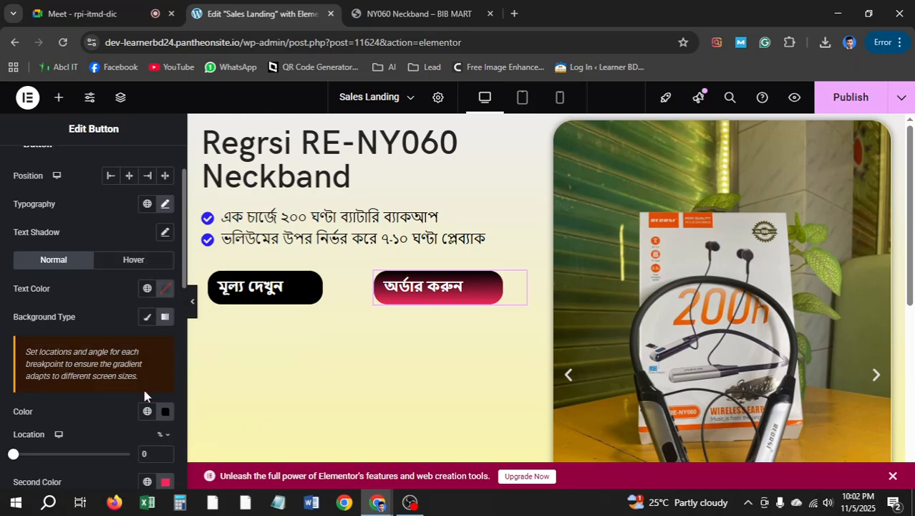
{"action": "scroll", "coordinate": [102, 330], "scroll_direction": "down", "scroll_amount": 1}
{"action": "scroll", "coordinate": [107, 328], "scroll_direction": "up", "scroll_amount": 1}
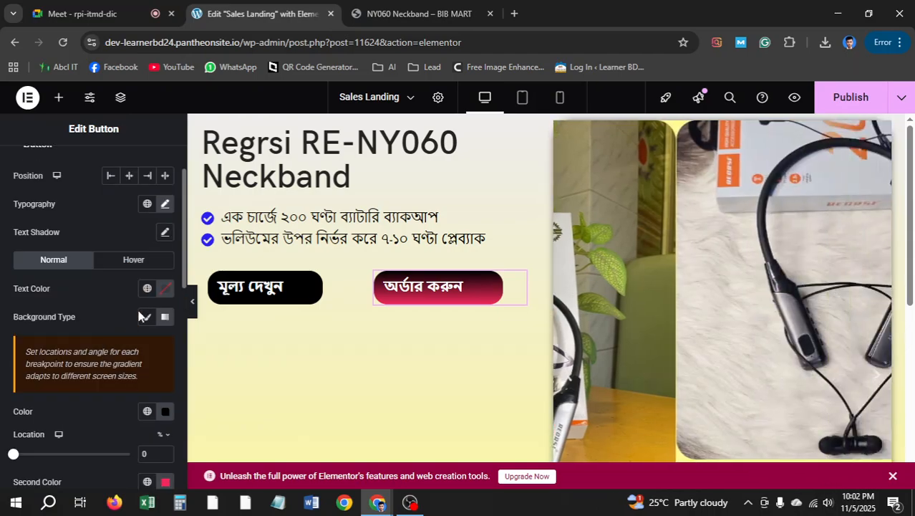
{"action": "left_click", "coordinate": [146, 319]}
{"action": "left_click", "coordinate": [165, 345]}
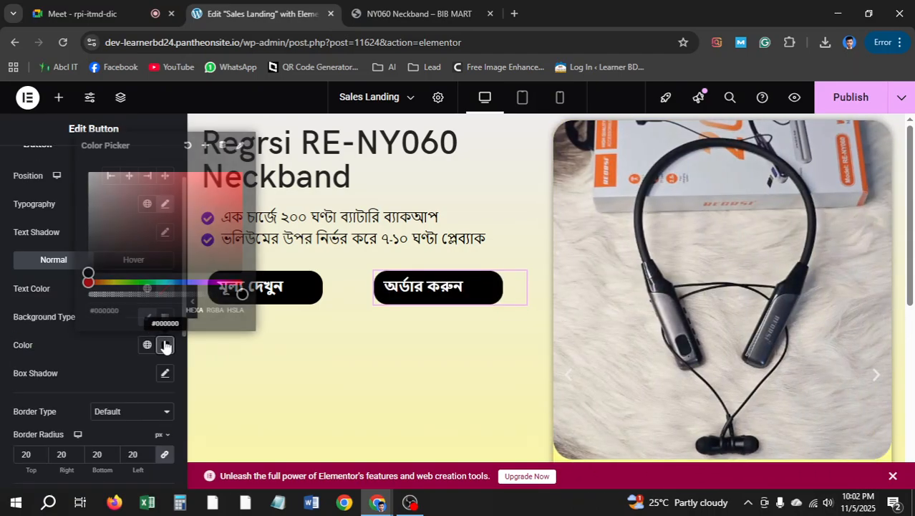
{"action": "left_click", "coordinate": [238, 172]}
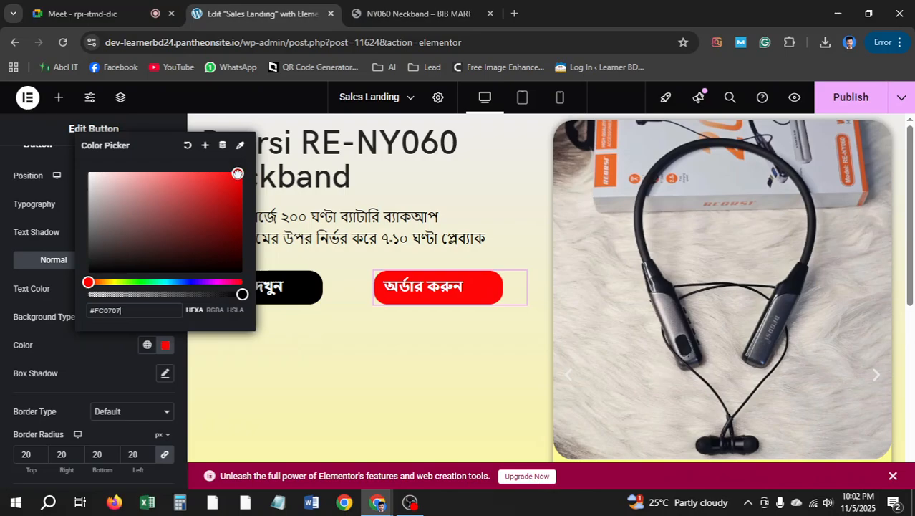
{"action": "left_click", "coordinate": [4, 321]}
Set its padding to 15 on the right and 20 on the left
{"action": "scroll", "coordinate": [63, 313], "scroll_direction": "down", "scroll_amount": 4}
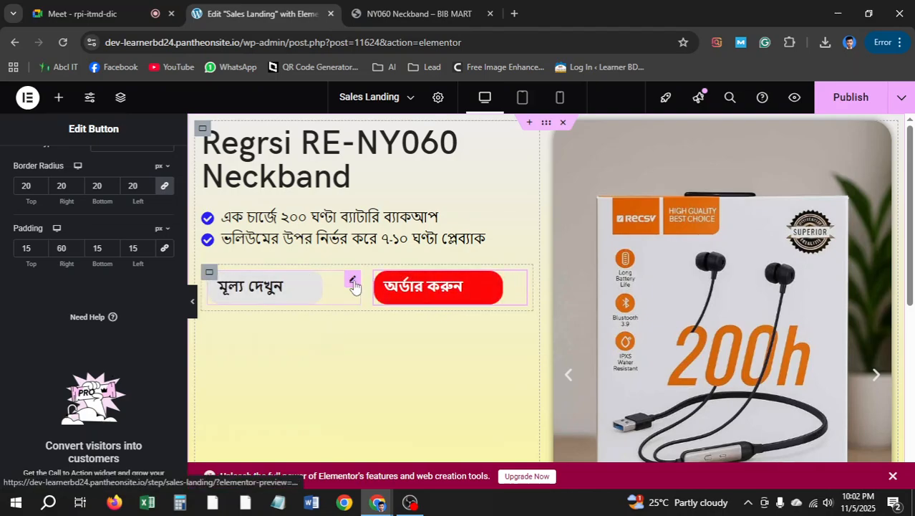
{"action": "scroll", "coordinate": [110, 250], "scroll_direction": "up", "scroll_amount": 4}
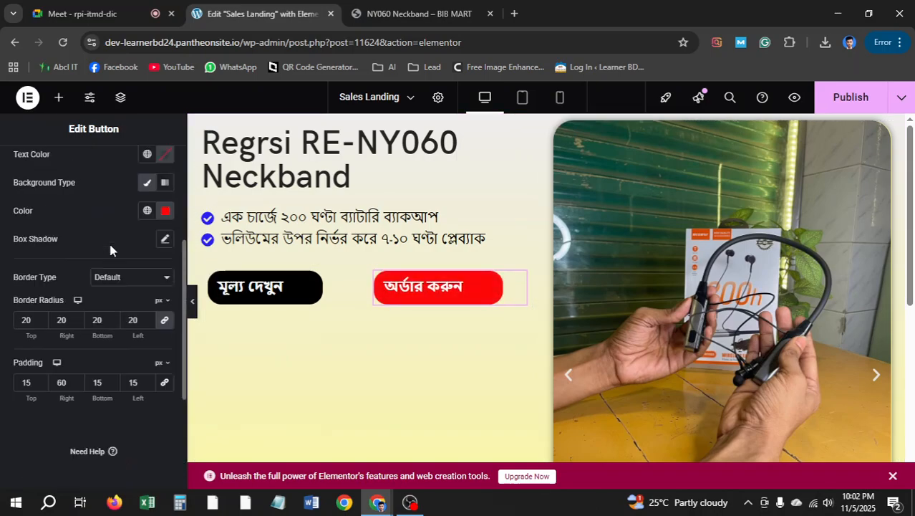
{"action": "scroll", "coordinate": [123, 259], "scroll_direction": "up", "scroll_amount": 2}
{"action": "scroll", "coordinate": [129, 265], "scroll_direction": "down", "scroll_amount": 1}
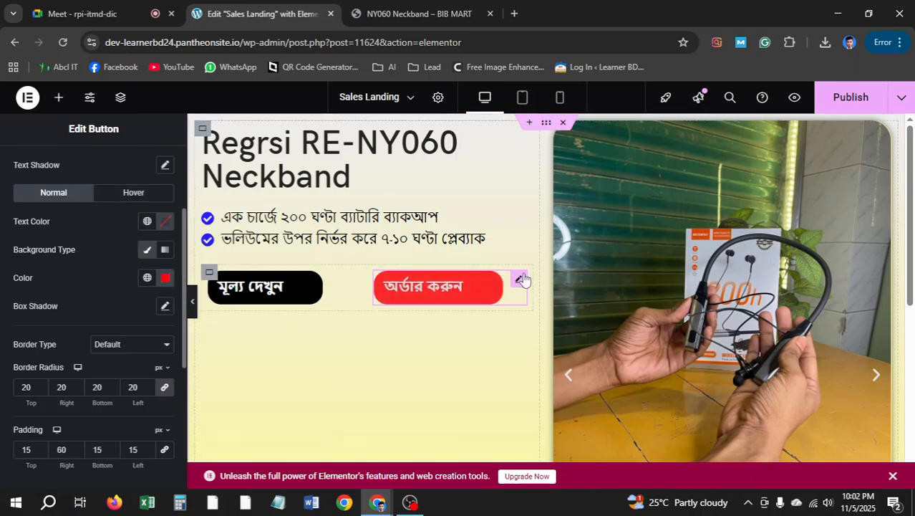
{"action": "double_click", "coordinate": [52, 447]}
{"action": "type", "text": "15"}
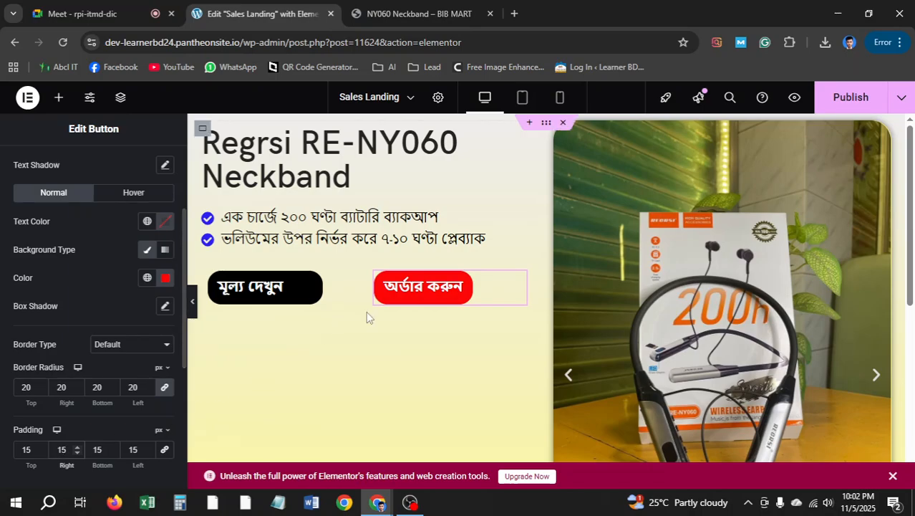
{"action": "double_click", "coordinate": [131, 449]}
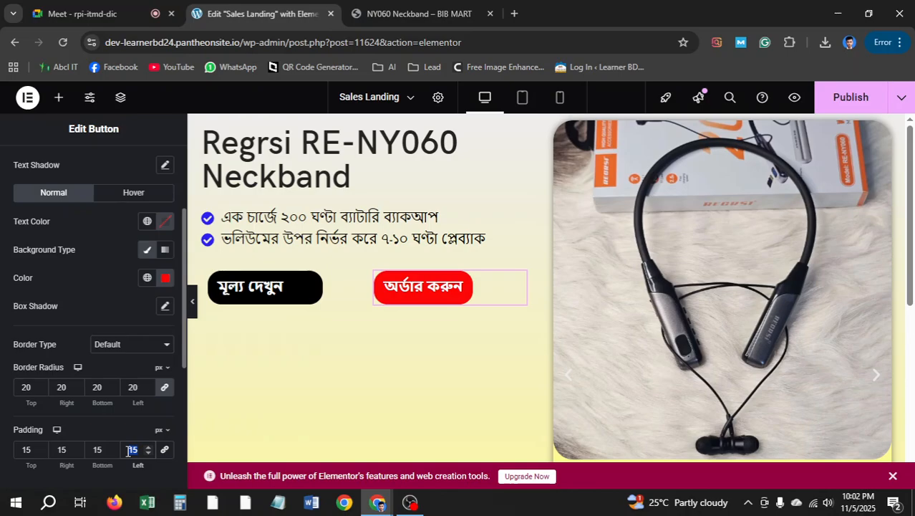
{"action": "type", "text": "20"}
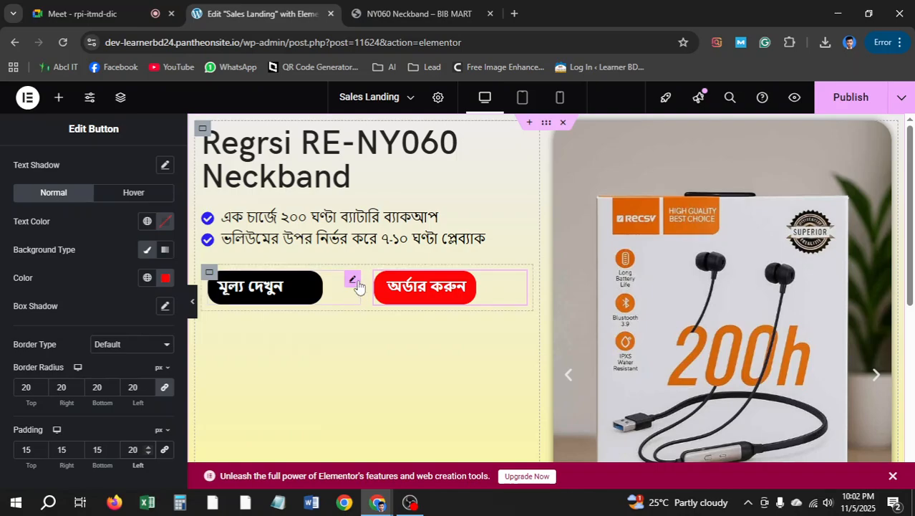
Set the মূল্য দেখুন button's right margin to 0 and left margin to 60 px
{"action": "left_click", "coordinate": [353, 280]}
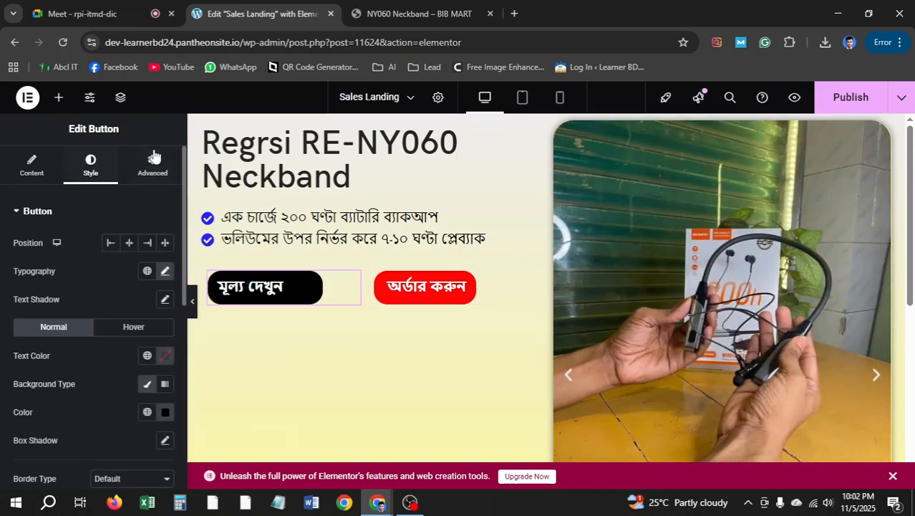
{"action": "left_click", "coordinate": [152, 163]}
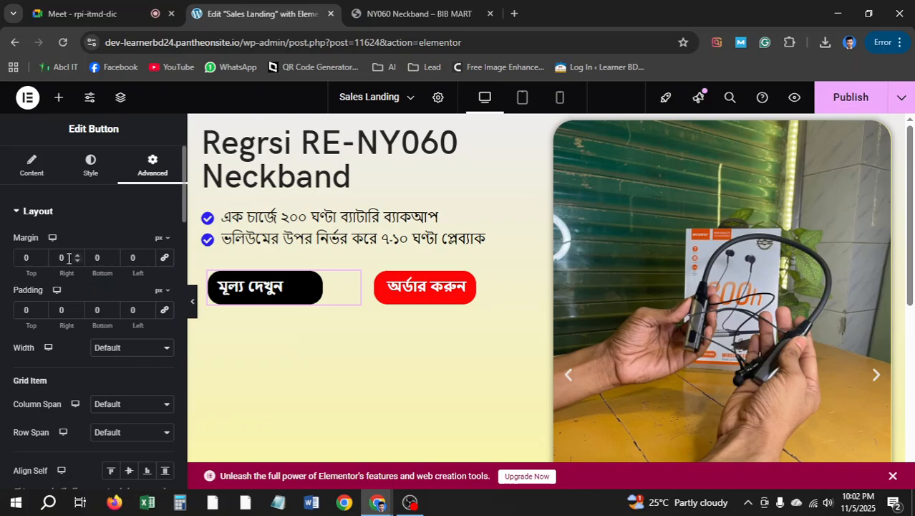
{"action": "left_click_drag", "start_coordinate": [69, 257], "coordinate": [21, 256]}
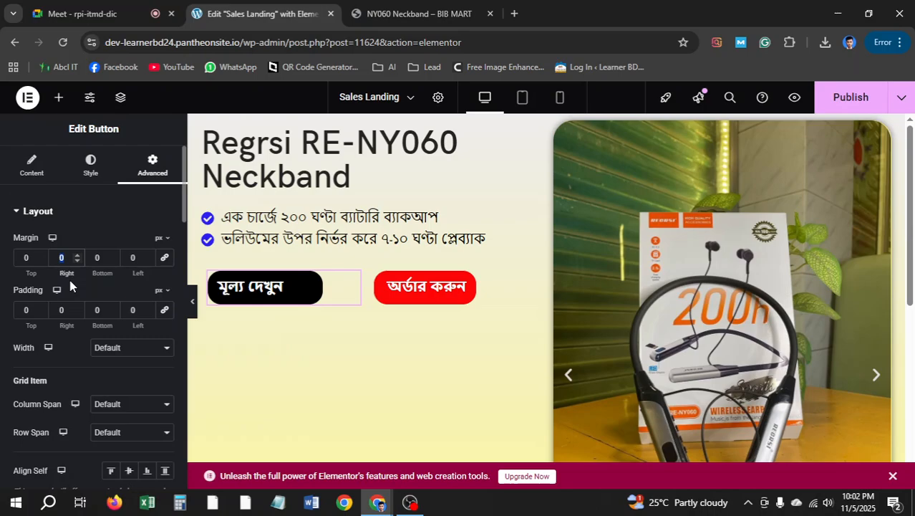
{"action": "type", "text": "00"}
{"action": "left_click", "coordinate": [134, 257]}
{"action": "type", "text": "50"}
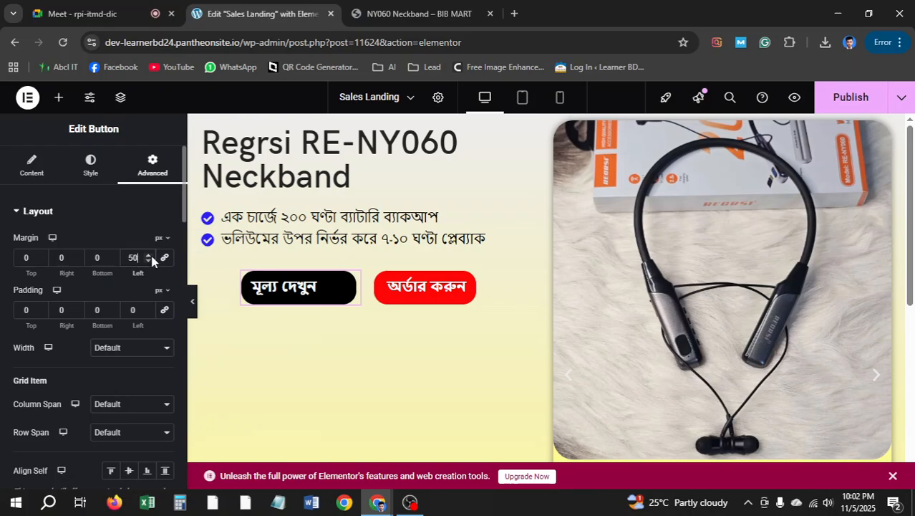
{"action": "type", "text": "70"}
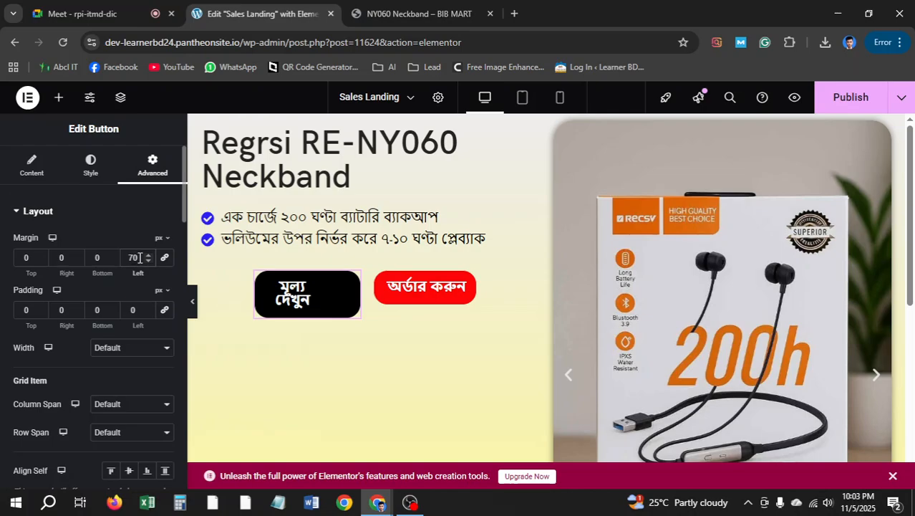
{"action": "type", "text": "60"}
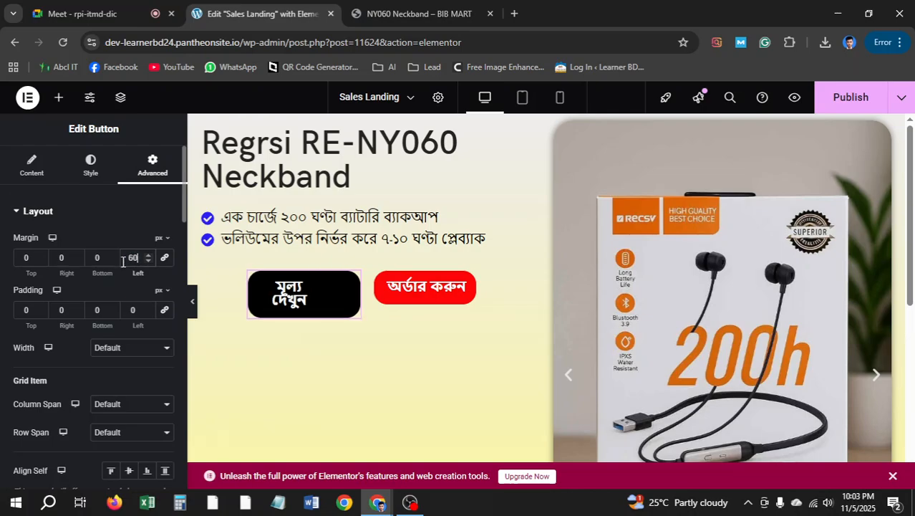
Scroll through the button's settings and return to its Advanced layout section
{"action": "scroll", "coordinate": [125, 239], "scroll_direction": "down", "scroll_amount": 5}
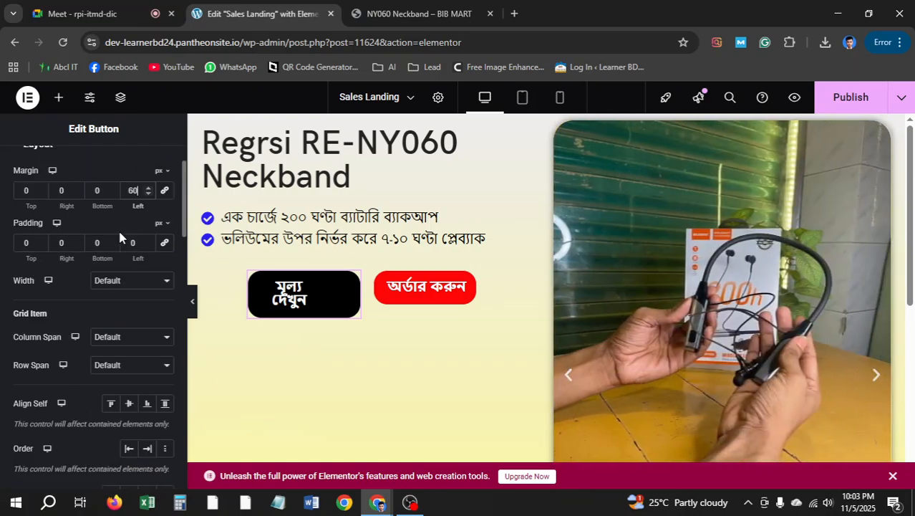
{"action": "scroll", "coordinate": [121, 240], "scroll_direction": "down", "scroll_amount": 2}
{"action": "scroll", "coordinate": [121, 240], "scroll_direction": "up", "scroll_amount": 6}
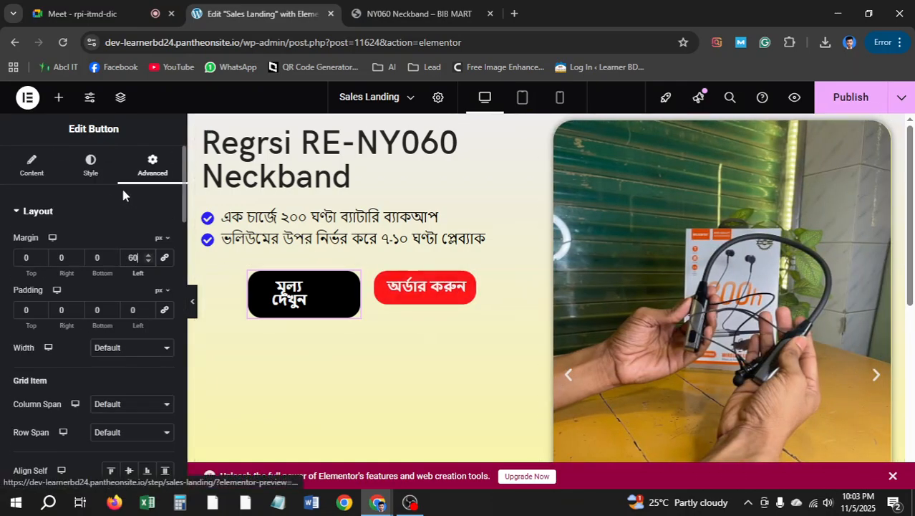
{"action": "scroll", "coordinate": [116, 318], "scroll_direction": "down", "scroll_amount": 5}
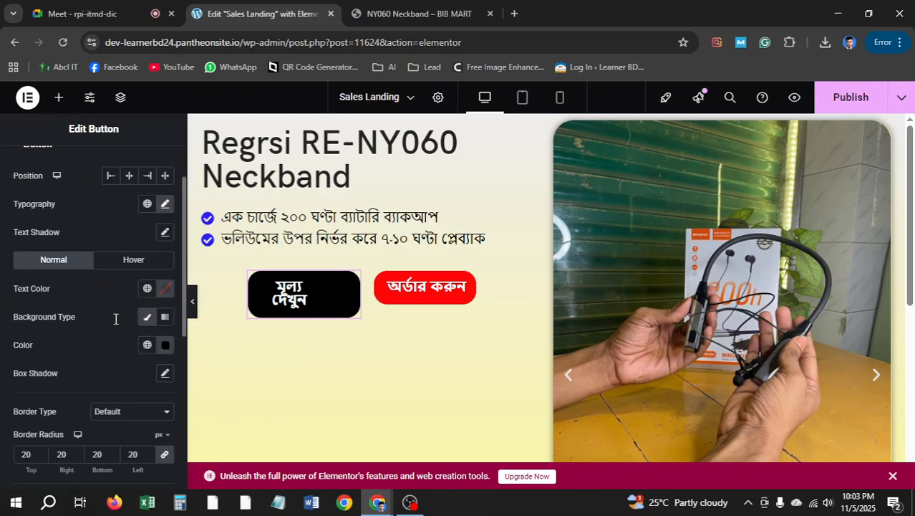
{"action": "scroll", "coordinate": [117, 322], "scroll_direction": "up", "scroll_amount": 1}
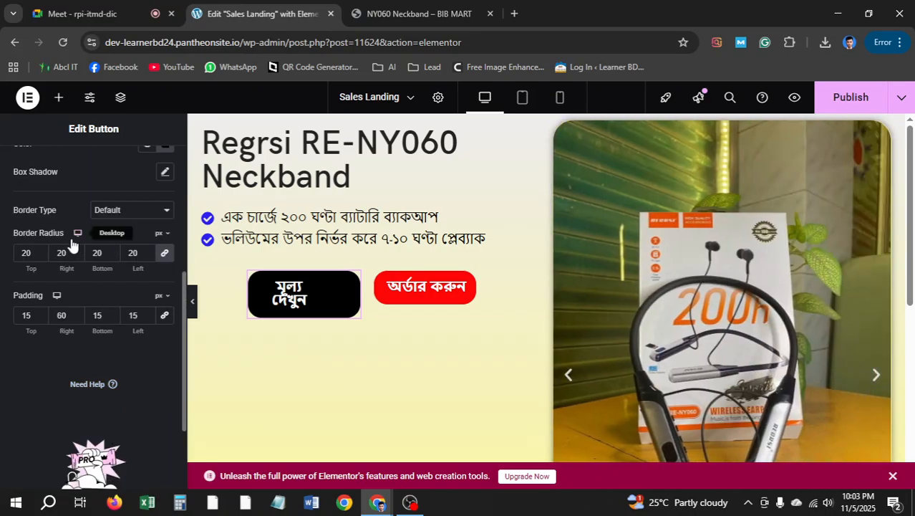
{"action": "scroll", "coordinate": [82, 269], "scroll_direction": "up", "scroll_amount": 1}
{"action": "scroll", "coordinate": [121, 301], "scroll_direction": "up", "scroll_amount": 3}
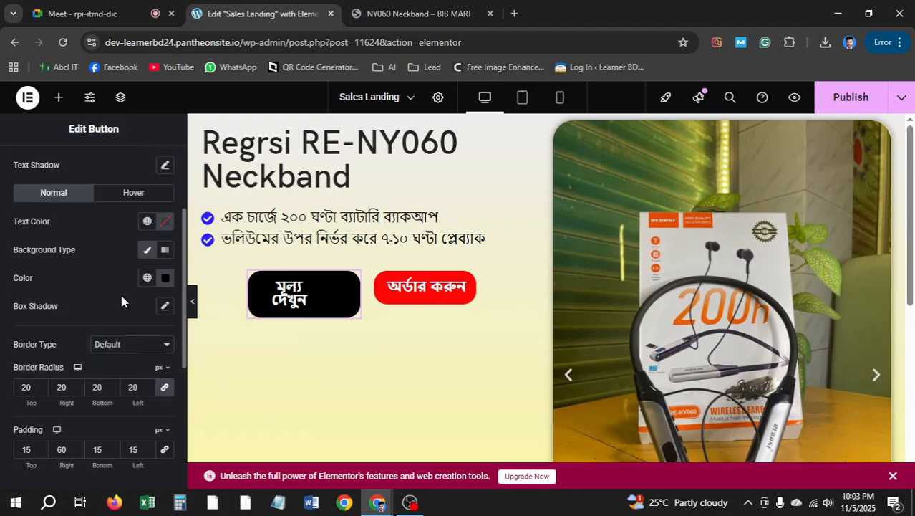
{"action": "left_click", "coordinate": [152, 165]}
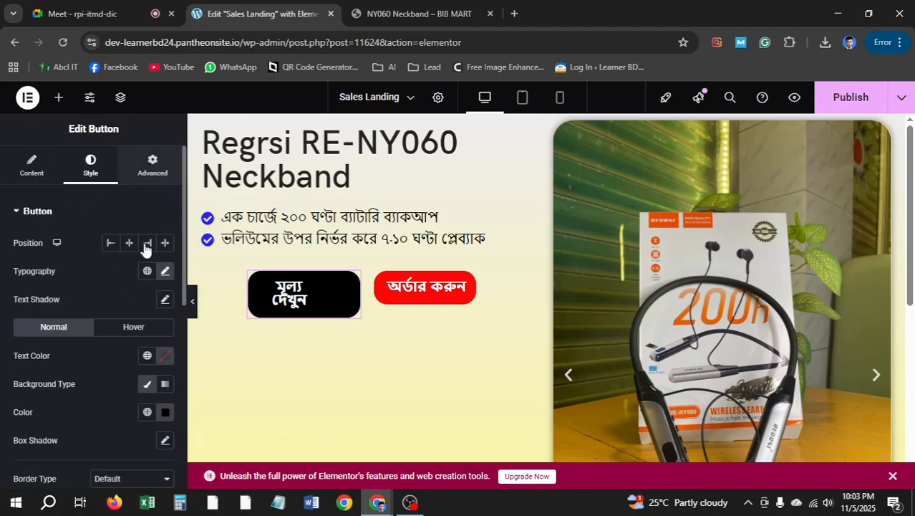
{"action": "scroll", "coordinate": [102, 304], "scroll_direction": "down", "scroll_amount": 10}
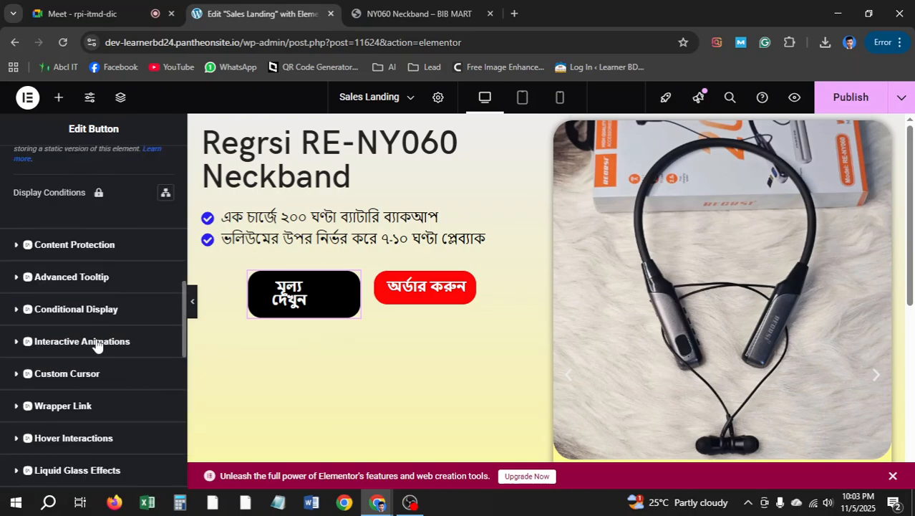
{"action": "scroll", "coordinate": [84, 399], "scroll_direction": "down", "scroll_amount": 1}
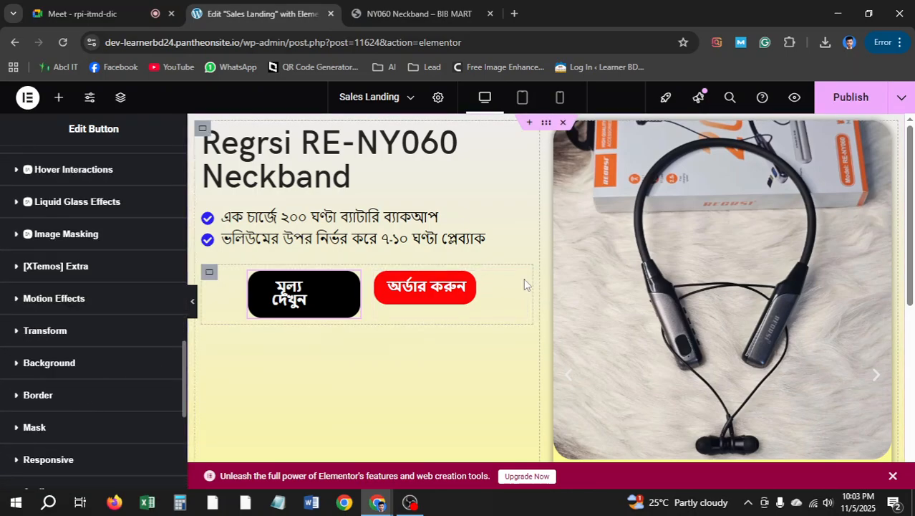
Remove the gap between the two buttons in the row's grid settings
{"action": "left_click", "coordinate": [209, 273]}
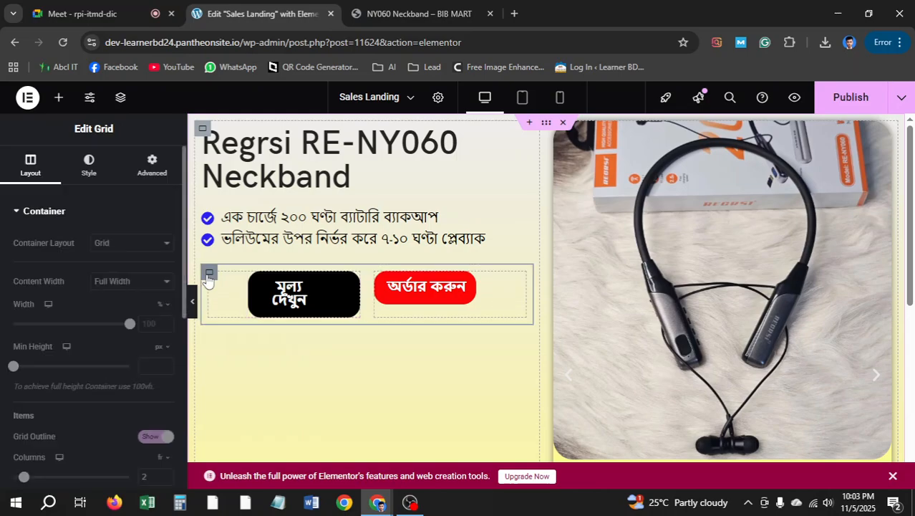
{"action": "scroll", "coordinate": [102, 304], "scroll_direction": "down", "scroll_amount": 3}
{"action": "scroll", "coordinate": [101, 295], "scroll_direction": "up", "scroll_amount": 3}
{"action": "scroll", "coordinate": [84, 223], "scroll_direction": "down", "scroll_amount": 3}
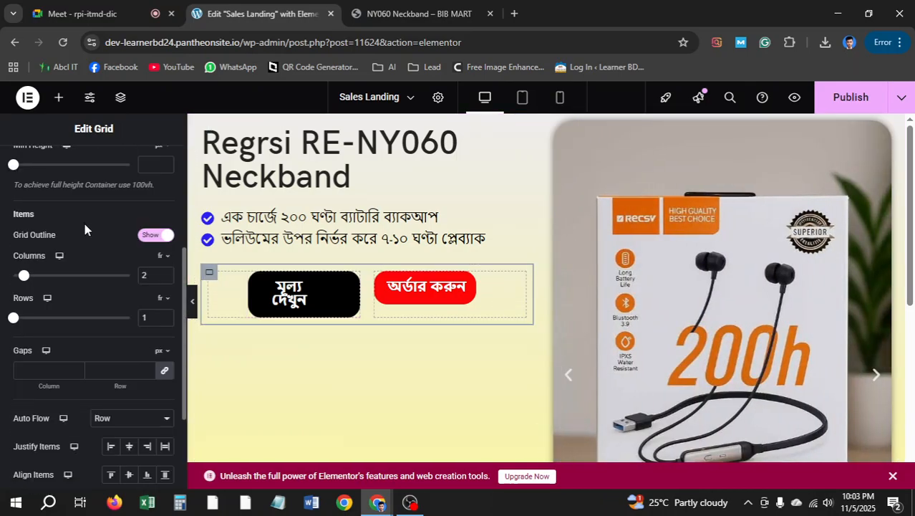
{"action": "scroll", "coordinate": [88, 231], "scroll_direction": "up", "scroll_amount": 3}
{"action": "scroll", "coordinate": [86, 246], "scroll_direction": "down", "scroll_amount": 4}
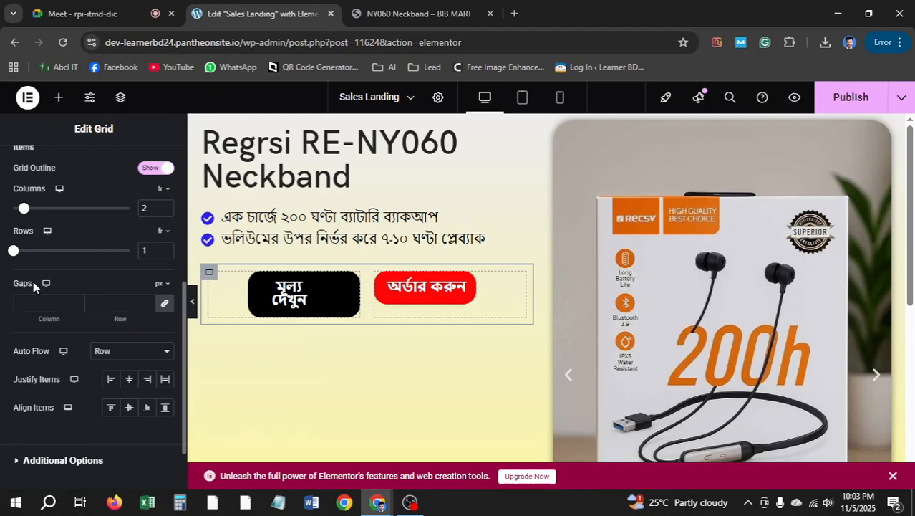
{"action": "left_click", "coordinate": [164, 305]}
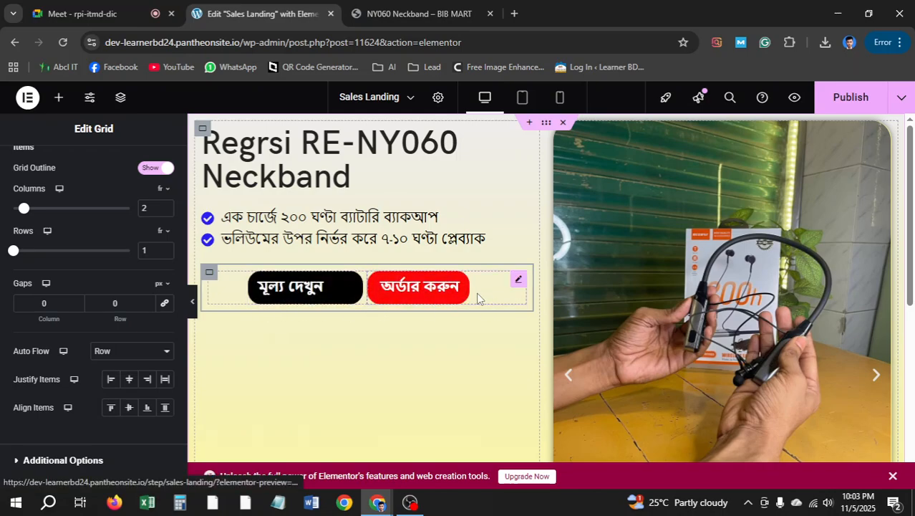
Change the মূল্য দেখুন button's left margin to 65 px
{"action": "left_click", "coordinate": [354, 282]}
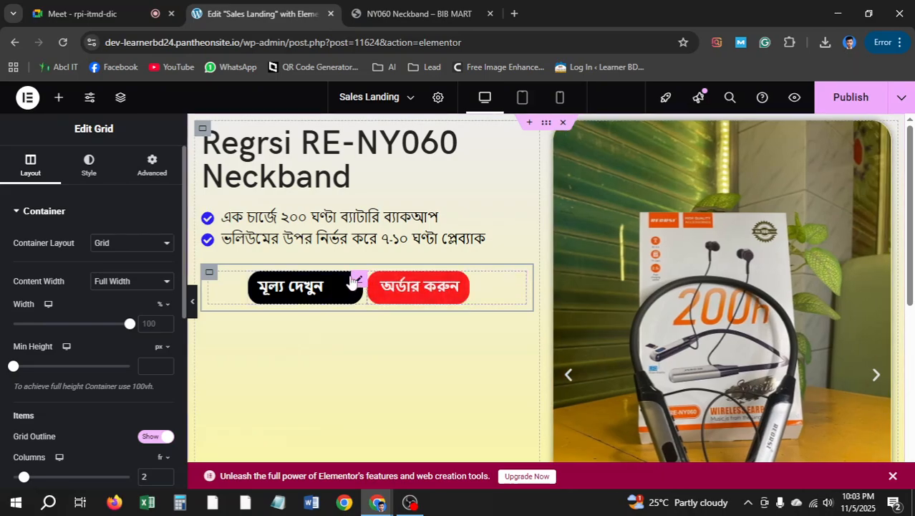
{"action": "left_click", "coordinate": [353, 282]}
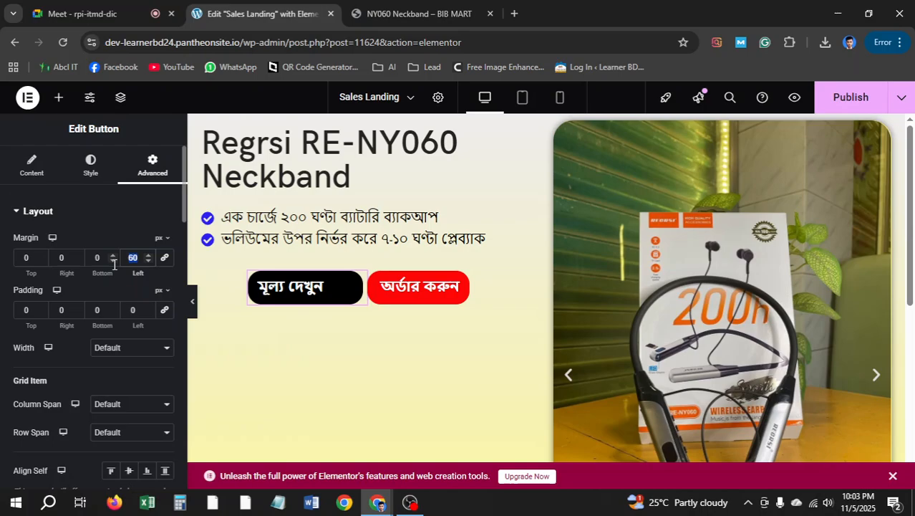
{"action": "type", "text": "65"}
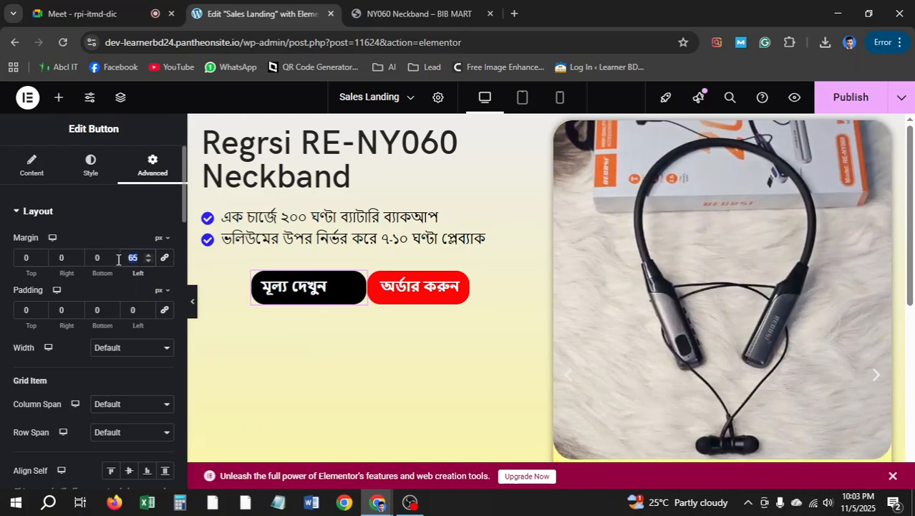
{"action": "type", "text": "70"}
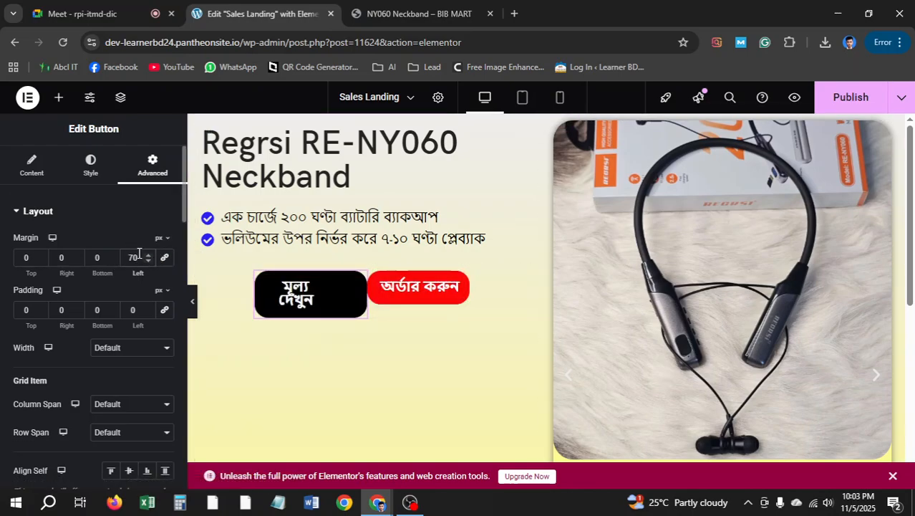
{"action": "left_click_drag", "start_coordinate": [140, 256], "coordinate": [120, 262]}
{"action": "type", "text": "65"}
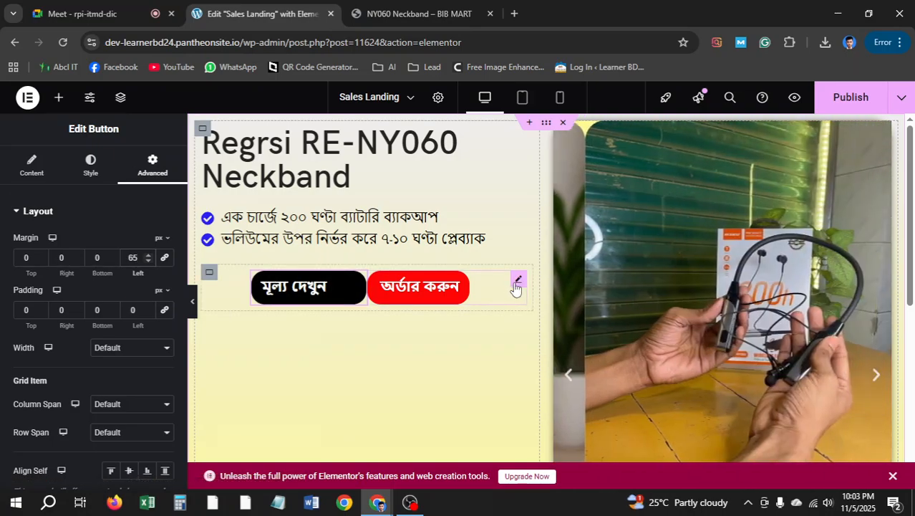
Set the red order button's right padding to 0 and left margin to -40
{"action": "left_click", "coordinate": [434, 289]}
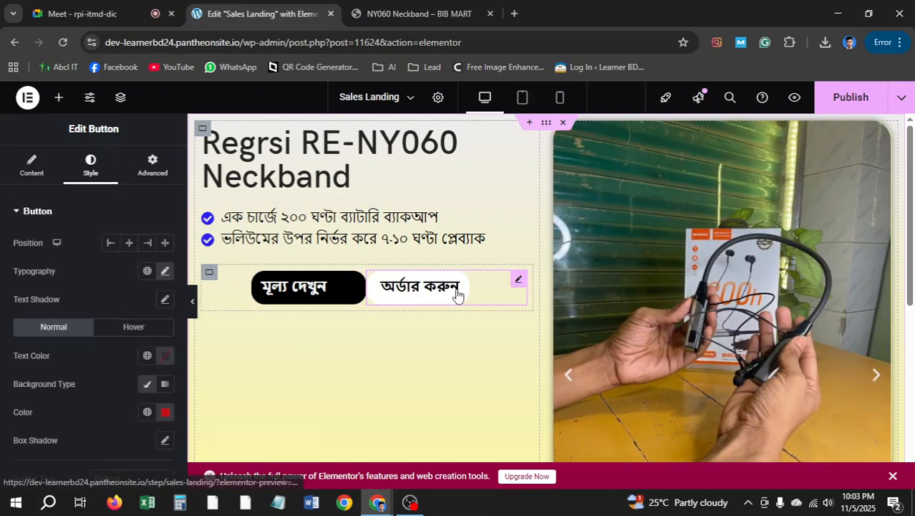
{"action": "left_click", "coordinate": [138, 165]}
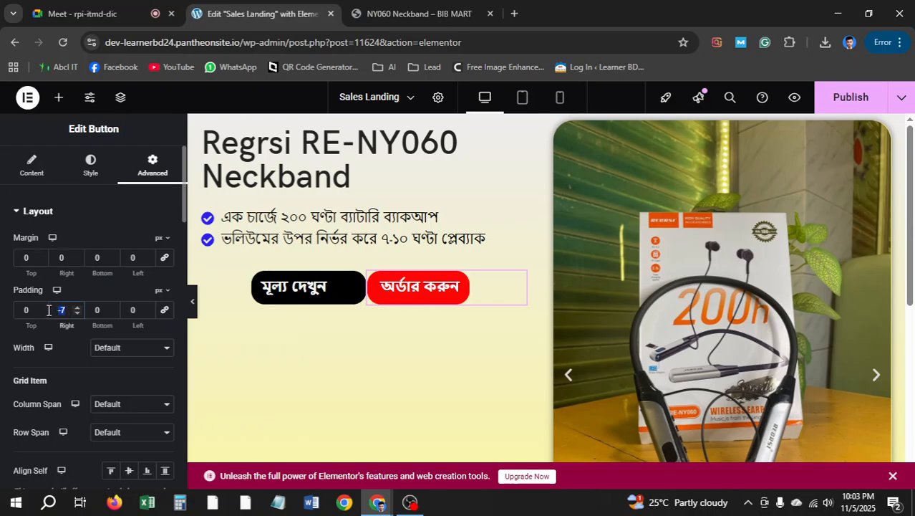
{"action": "type", "text": "0"}
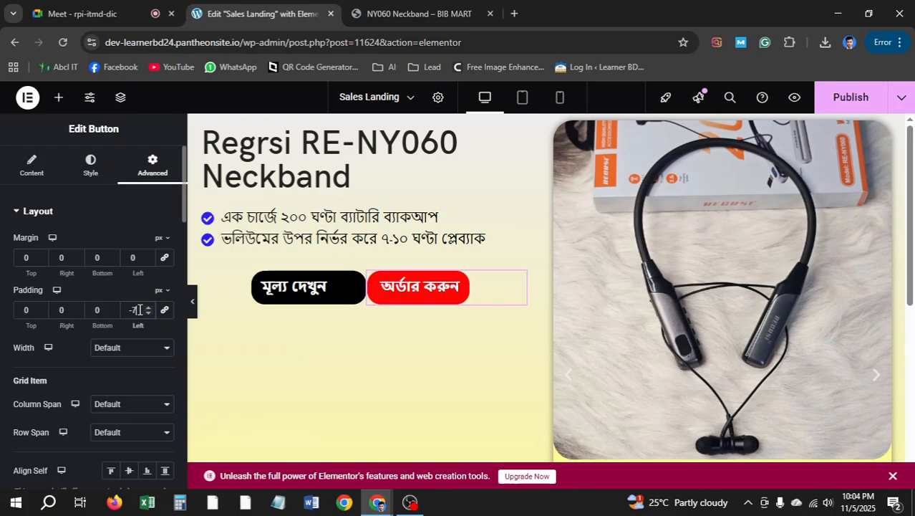
{"action": "left_click", "coordinate": [149, 262]}
{"action": "left_click", "coordinate": [148, 262]}
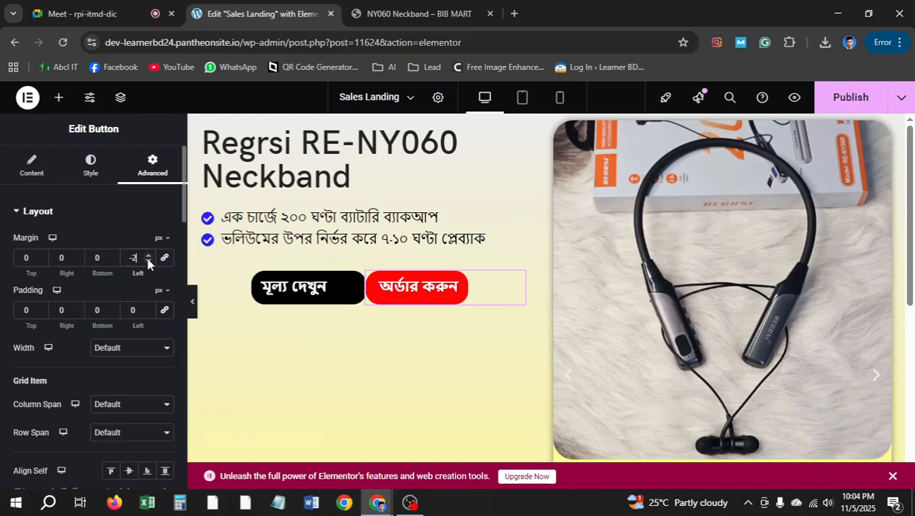
{"action": "left_click", "coordinate": [148, 262]}
{"action": "left_click", "coordinate": [148, 262]}
{"action": "left_click", "coordinate": [148, 262]}
{"action": "left_click", "coordinate": [148, 262]}
{"action": "left_click", "coordinate": [148, 262]}
{"action": "left_click", "coordinate": [148, 263]}
{"action": "left_click", "coordinate": [148, 262]}
{"action": "left_click", "coordinate": [149, 262]}
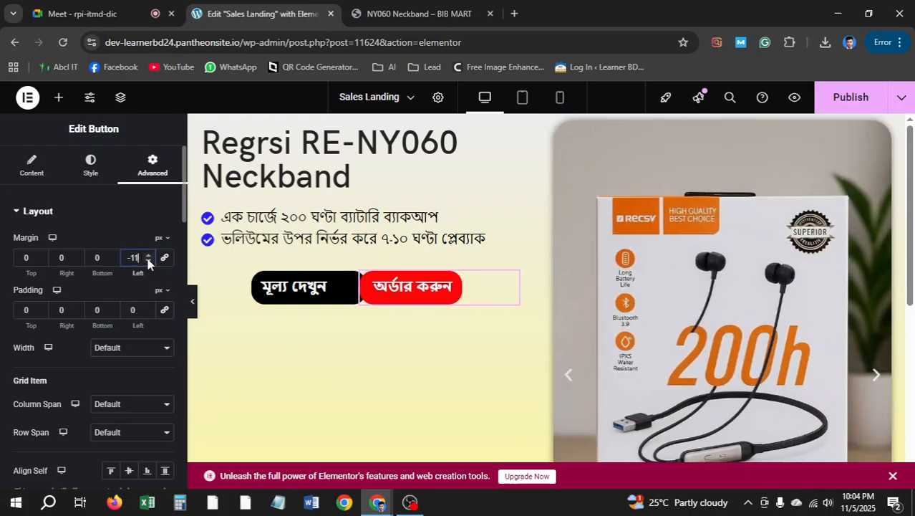
{"action": "left_click", "coordinate": [146, 262]}
{"action": "left_click", "coordinate": [146, 262]}
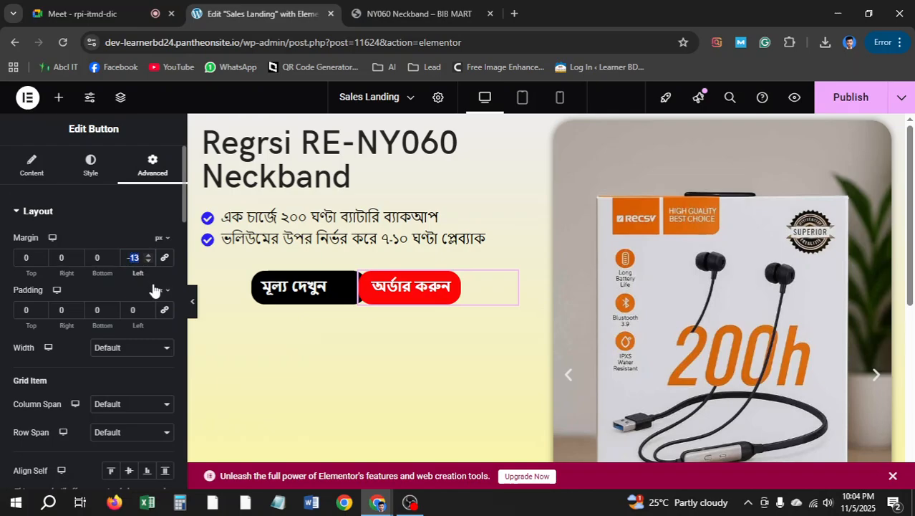
{"action": "type", "text": "-20"}
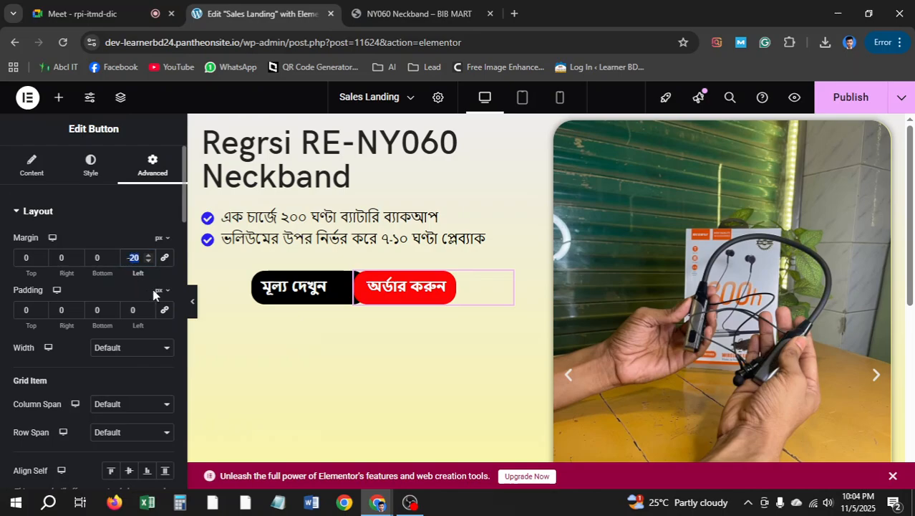
{"action": "type", "text": "-40"}
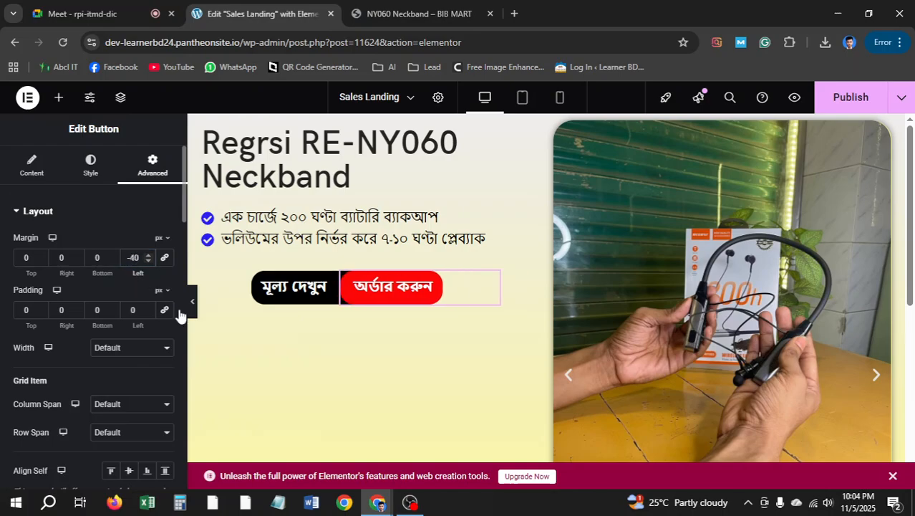
Select the feature icon list and glance at the BIB MART reference page
{"action": "left_click", "coordinate": [441, 224]}
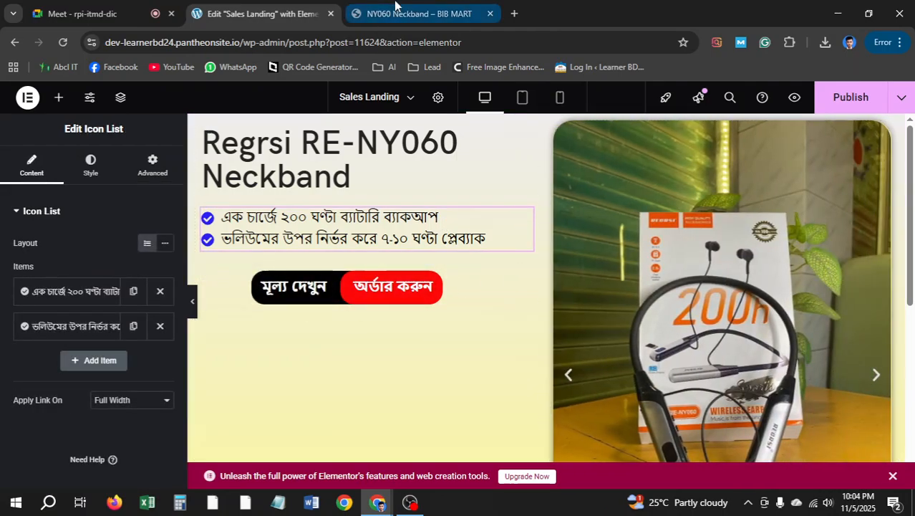
{"action": "left_click", "coordinate": [394, 9]}
{"action": "left_click", "coordinate": [242, 11]}
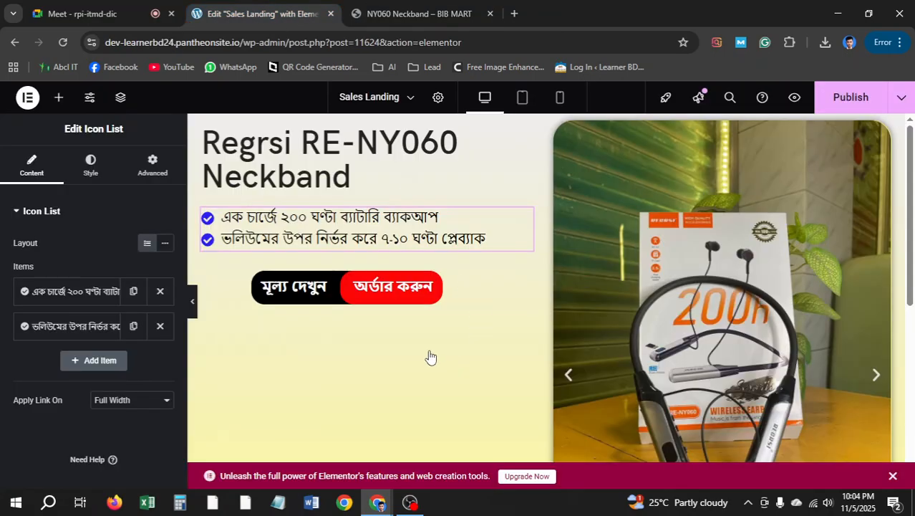
Browse the BIB MART reference page's price and order-form sections, then glance at the editor
{"action": "key", "text": "ctrl+Tab"}
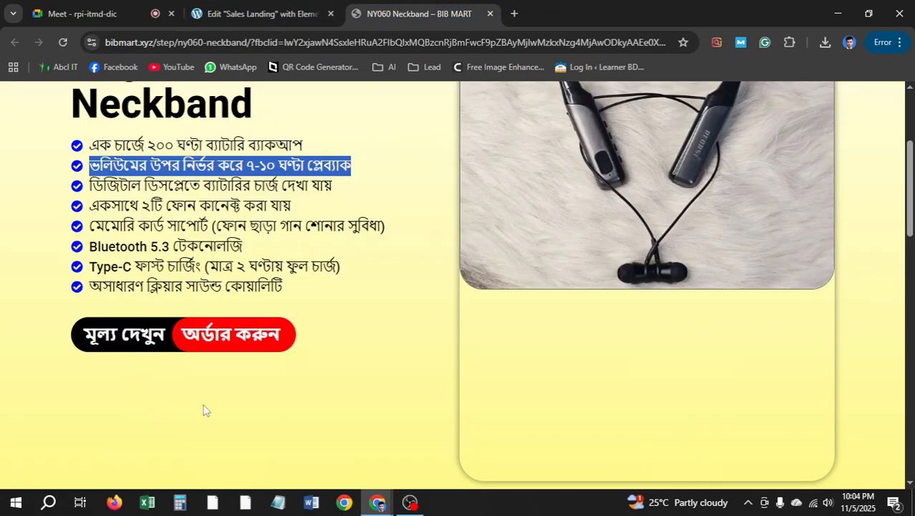
{"action": "left_click", "coordinate": [154, 349]}
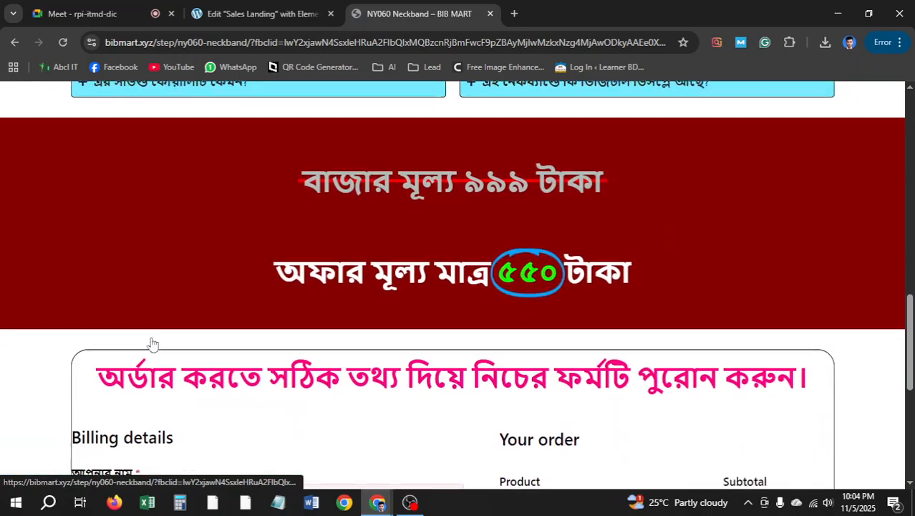
{"action": "scroll", "coordinate": [224, 339], "scroll_direction": "down", "scroll_amount": 4}
{"action": "scroll", "coordinate": [502, 312], "scroll_direction": "up", "scroll_amount": 4}
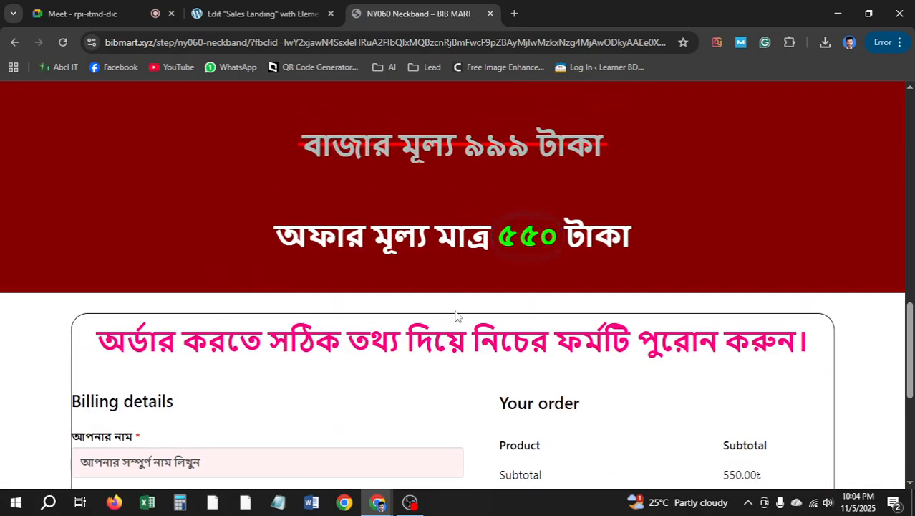
{"action": "scroll", "coordinate": [290, 282], "scroll_direction": "up", "scroll_amount": 3}
{"action": "scroll", "coordinate": [405, 359], "scroll_direction": "up", "scroll_amount": 8}
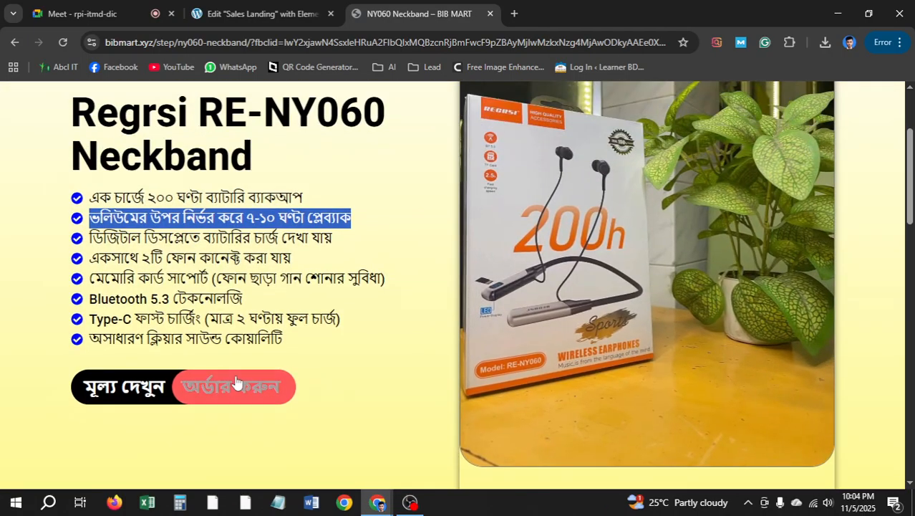
{"action": "left_click", "coordinate": [234, 380]}
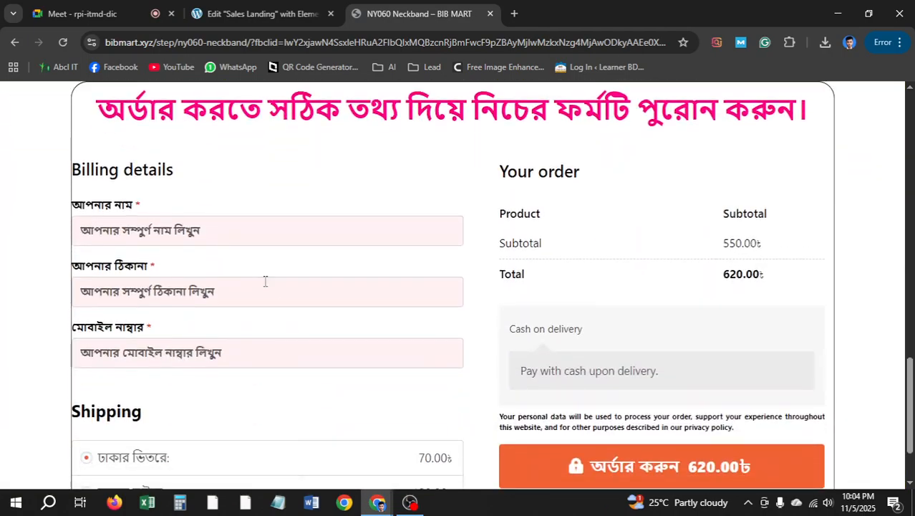
{"action": "scroll", "coordinate": [286, 257], "scroll_direction": "up", "scroll_amount": 15}
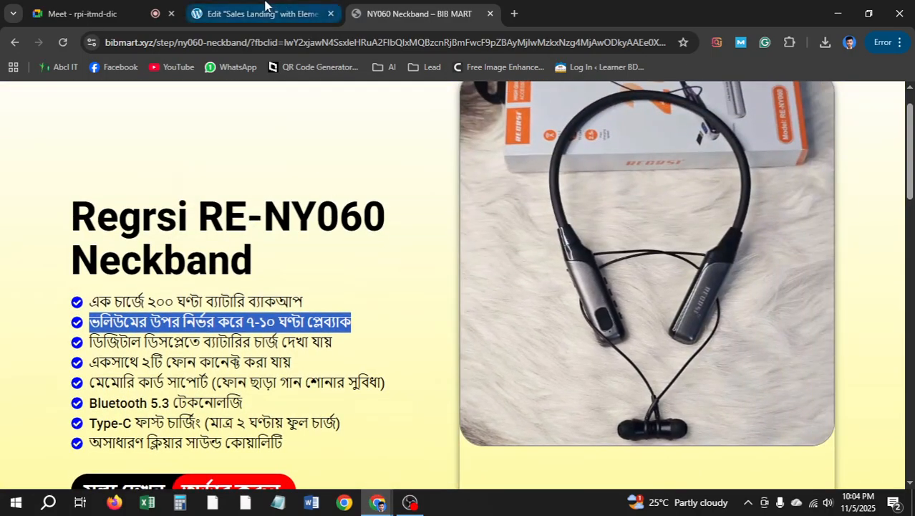
{"action": "left_click", "coordinate": [261, 14]}
{"action": "scroll", "coordinate": [466, 286], "scroll_direction": "down", "scroll_amount": 5}
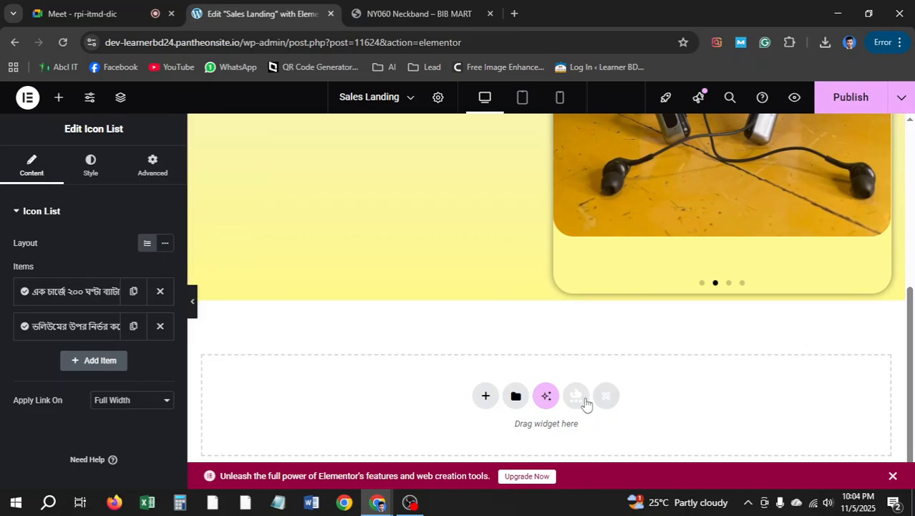
{"action": "scroll", "coordinate": [467, 272], "scroll_direction": "up", "scroll_amount": 5}
{"action": "scroll", "coordinate": [466, 270], "scroll_direction": "down", "scroll_amount": 5}
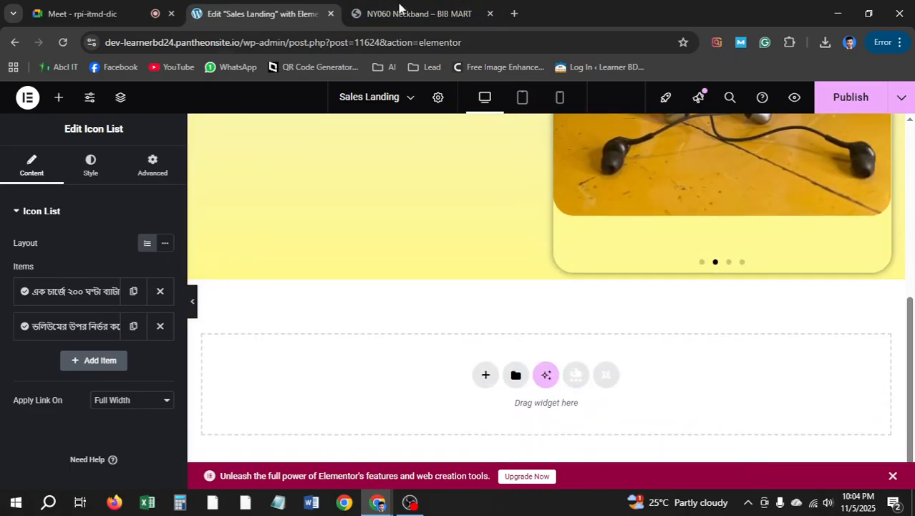
Copy the reference FAQ heading 'আগে জানুন, পরে কিনুন' and return to the Sales Landing editor
{"action": "key", "text": "ctrl+Tab"}
{"action": "scroll", "coordinate": [419, 350], "scroll_direction": "down", "scroll_amount": 5}
{"action": "scroll", "coordinate": [420, 369], "scroll_direction": "down", "scroll_amount": 2}
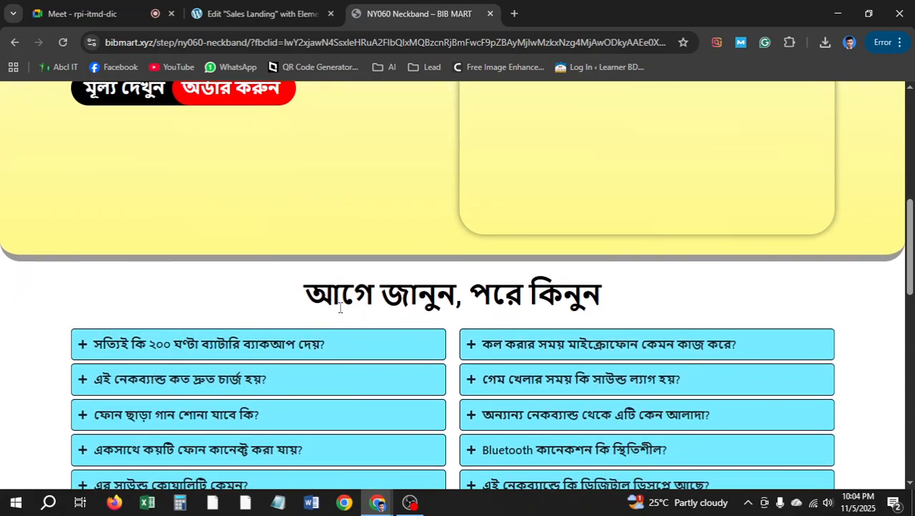
{"action": "scroll", "coordinate": [430, 301], "scroll_direction": "down", "scroll_amount": 1}
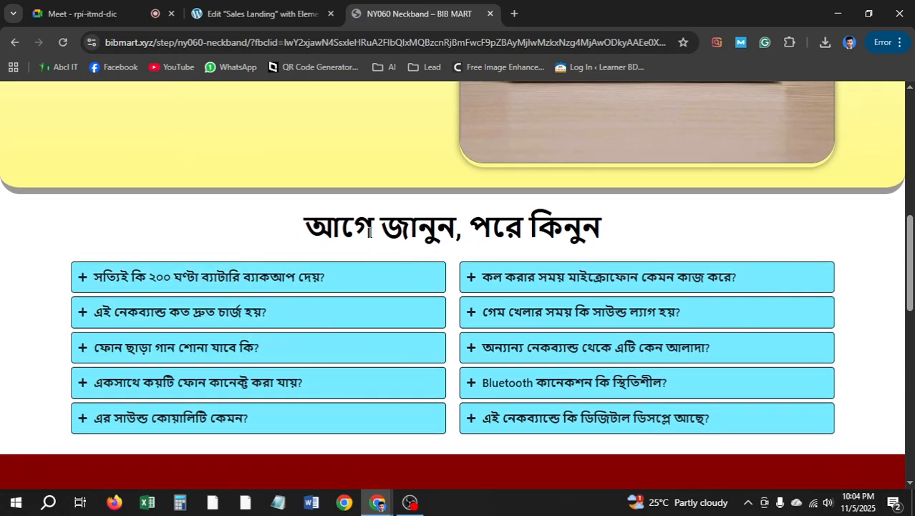
{"action": "left_click_drag", "start_coordinate": [612, 231], "coordinate": [303, 234]}
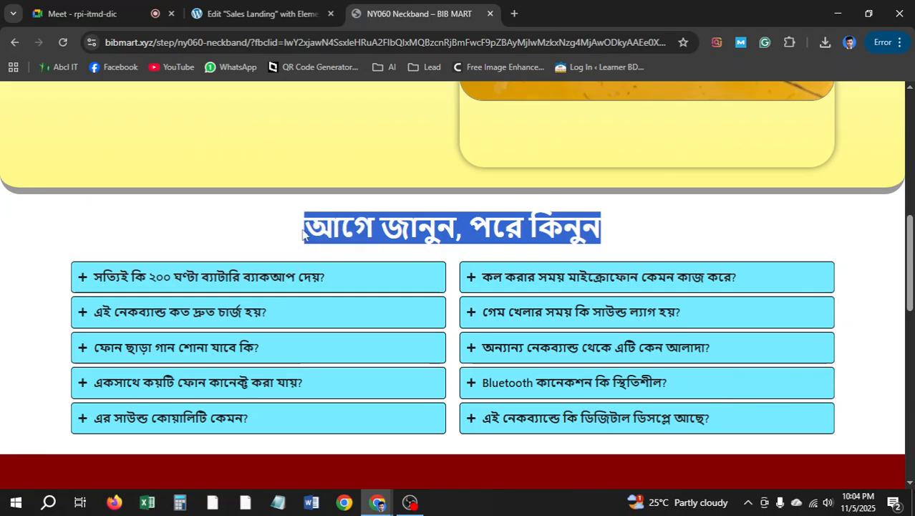
{"action": "right_click", "coordinate": [358, 228]}
{"action": "left_click", "coordinate": [392, 241]}
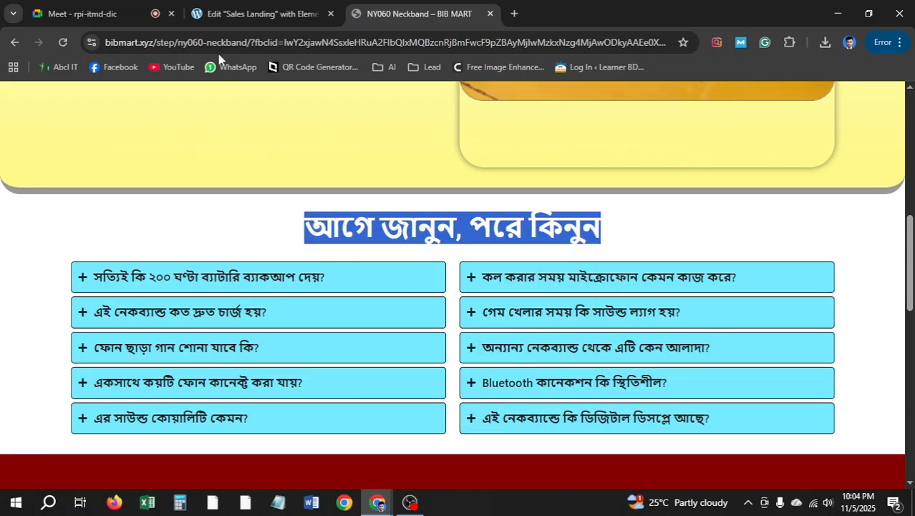
{"action": "left_click", "coordinate": [222, 14]}
Add a new single flexbox container below the yellow hero section
{"action": "left_click", "coordinate": [485, 376]}
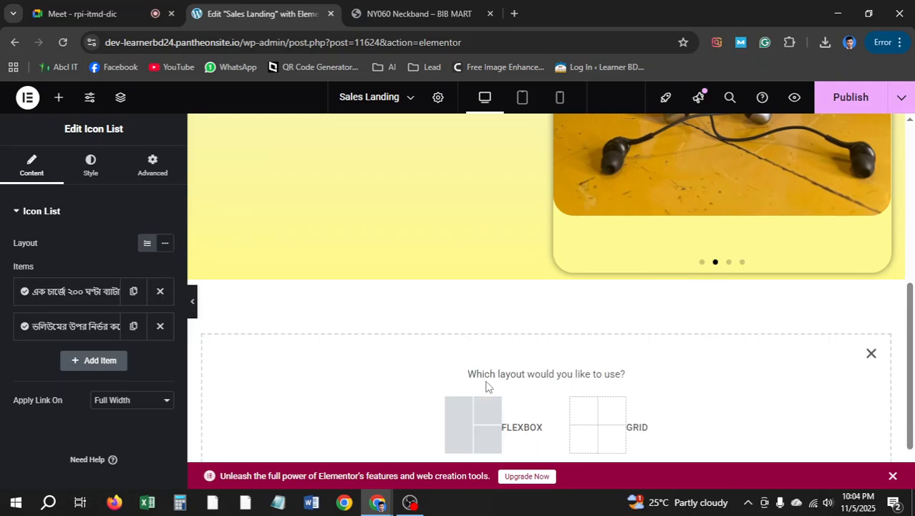
{"action": "left_click", "coordinate": [478, 418]}
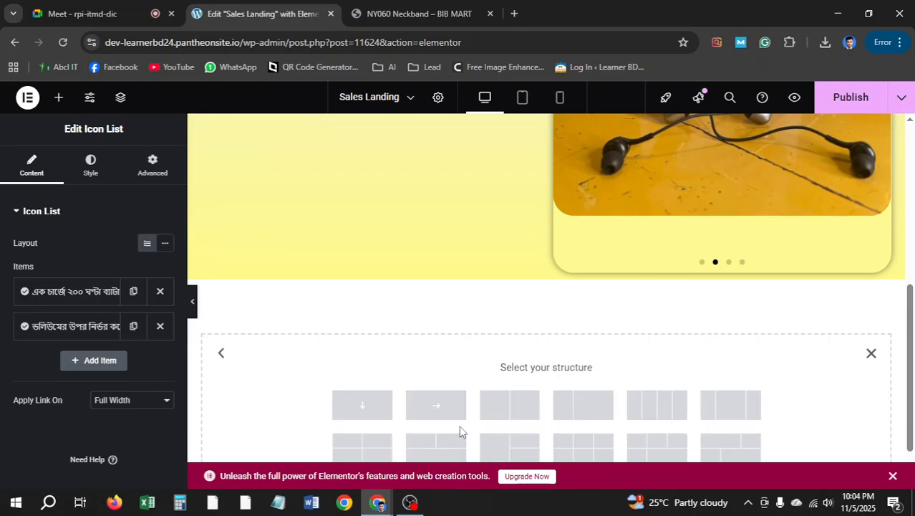
{"action": "left_click", "coordinate": [360, 405]}
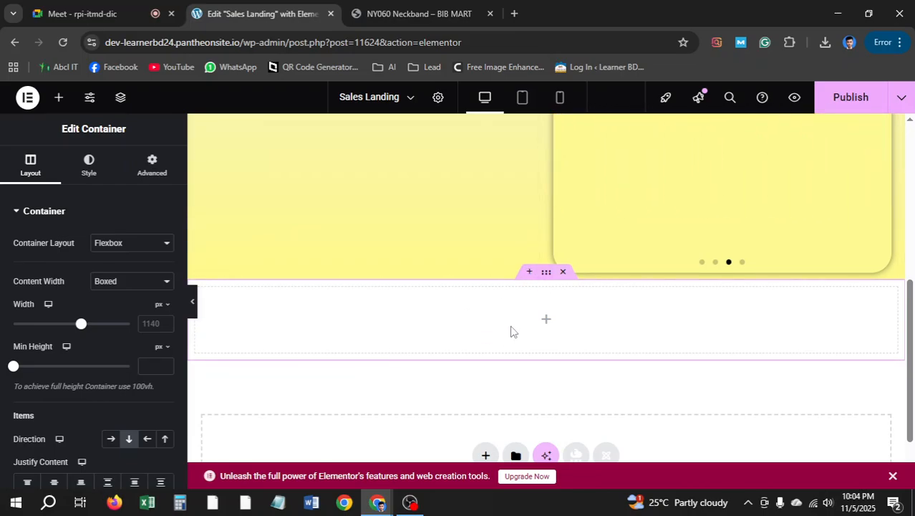
{"action": "left_click", "coordinate": [379, 12]}
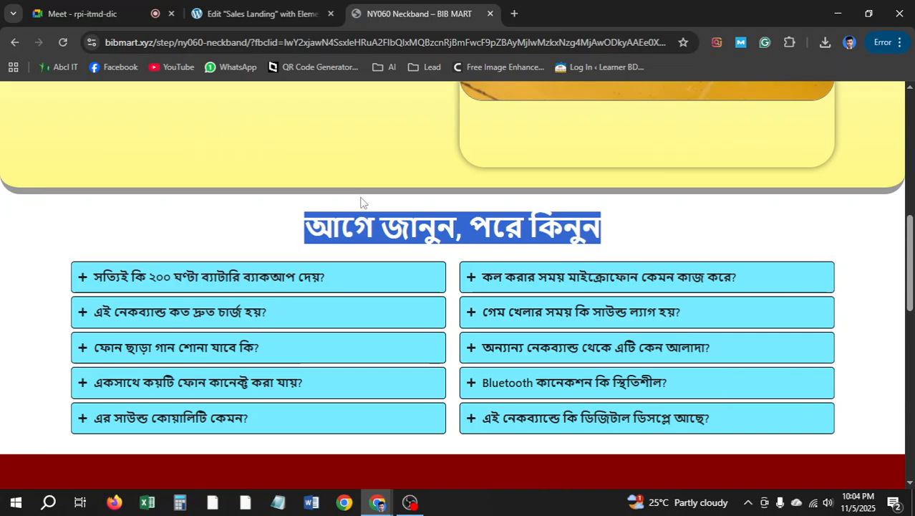
{"action": "left_click", "coordinate": [288, 5]}
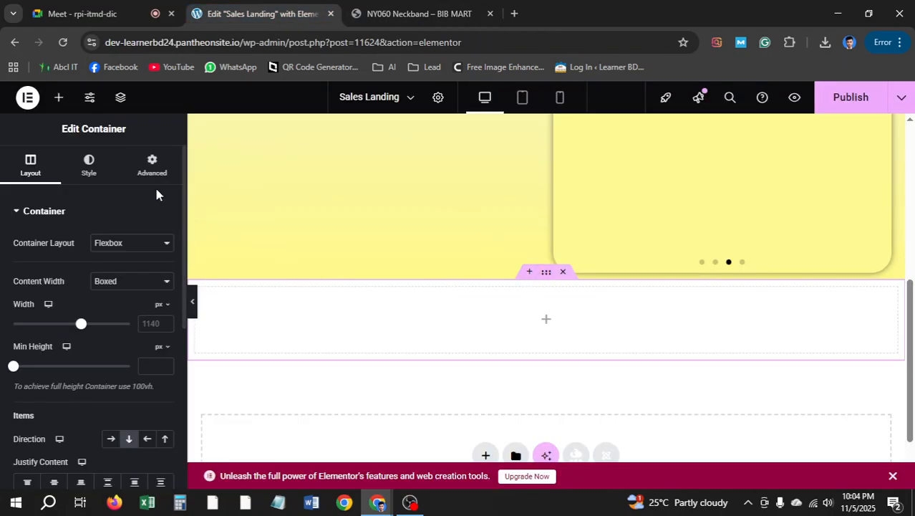
Unlink the margin sides and give the container a 40px top margin
{"action": "left_click", "coordinate": [154, 159]}
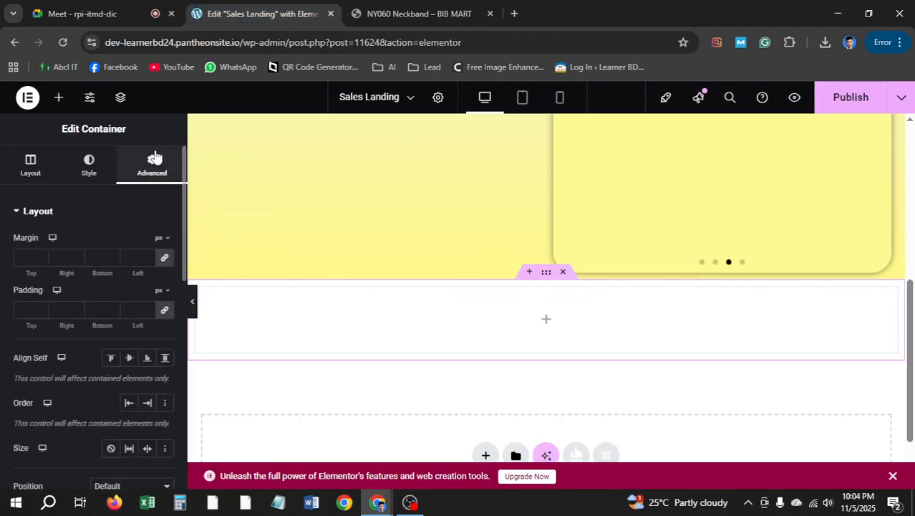
{"action": "left_click", "coordinate": [164, 257]}
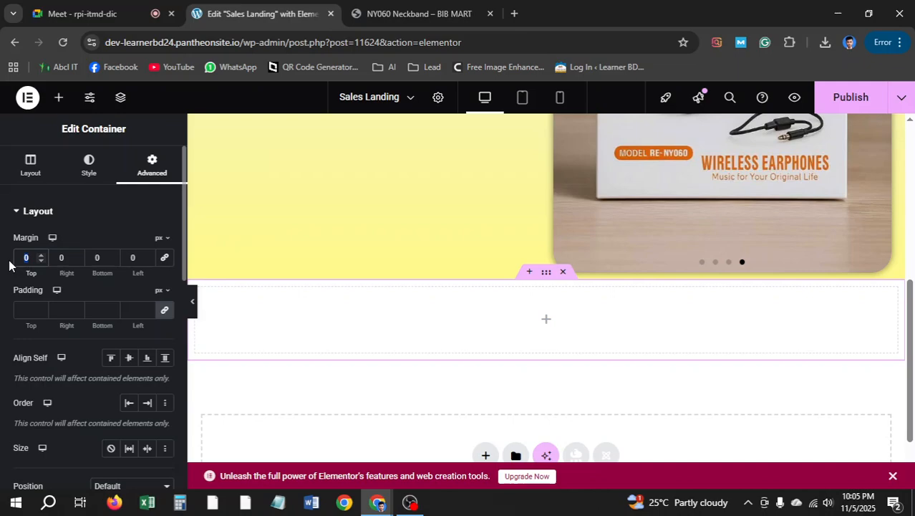
{"action": "type", "text": "50"}
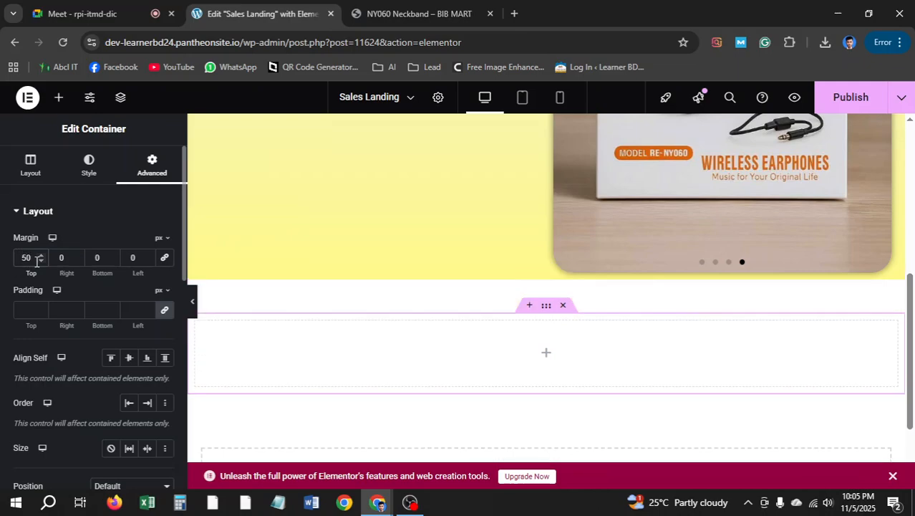
{"action": "type", "text": "40"}
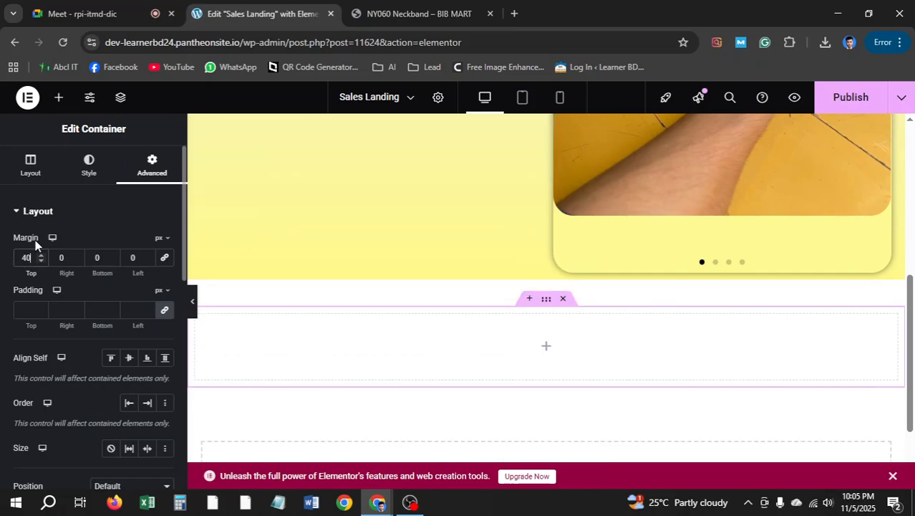
{"action": "left_click", "coordinate": [401, 14]}
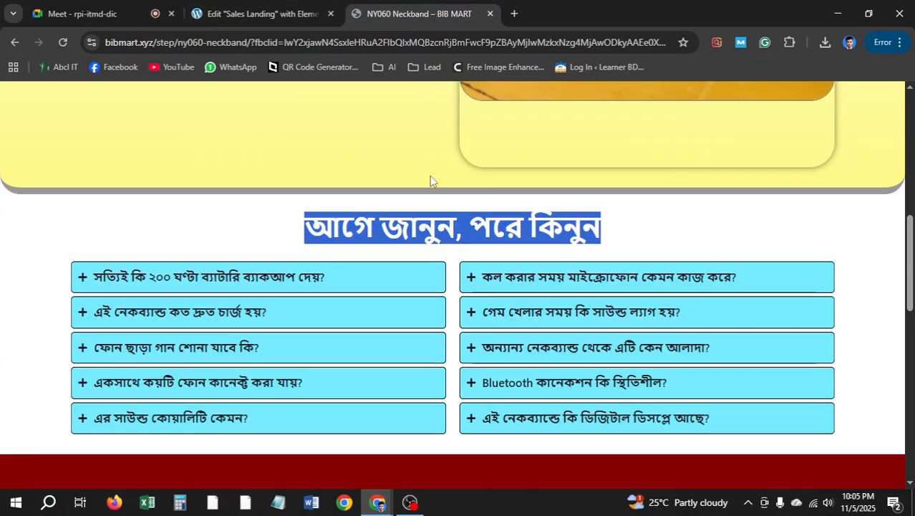
{"action": "scroll", "coordinate": [430, 178], "scroll_direction": "down", "scroll_amount": 1}
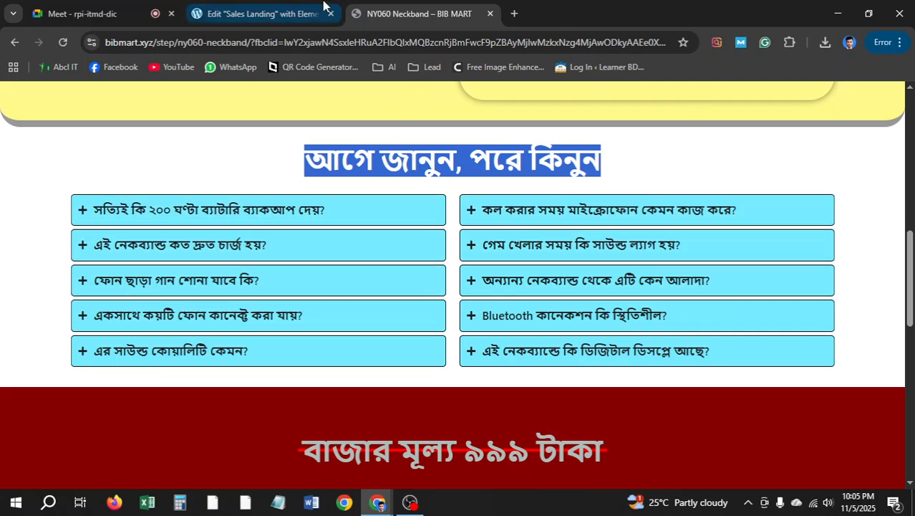
{"action": "left_click", "coordinate": [257, 14]}
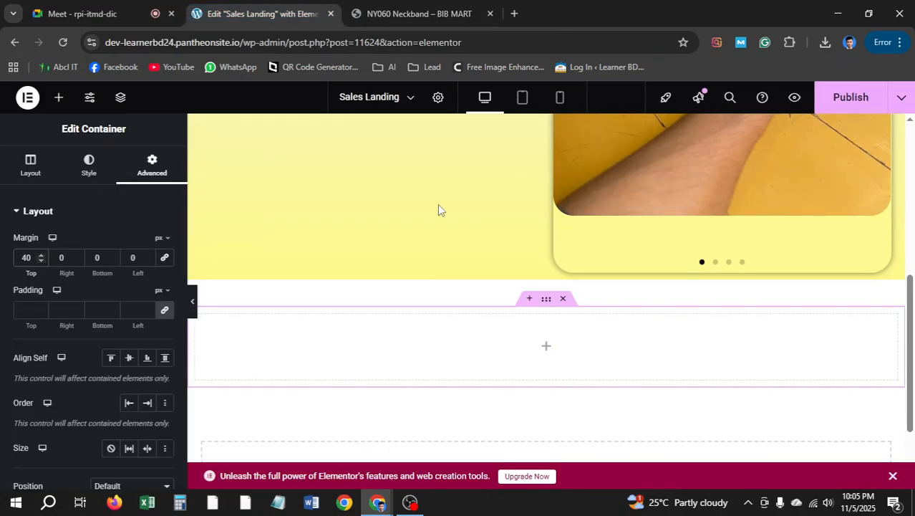
Drop a Grid into the empty container and set it to 2 columns and 1 row
{"action": "left_click", "coordinate": [59, 101]}
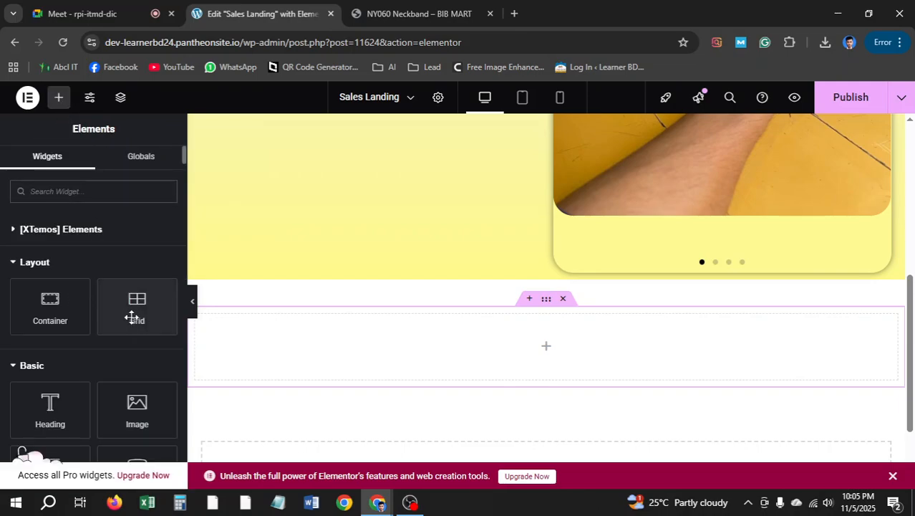
{"action": "left_click_drag", "start_coordinate": [138, 302], "coordinate": [597, 354]}
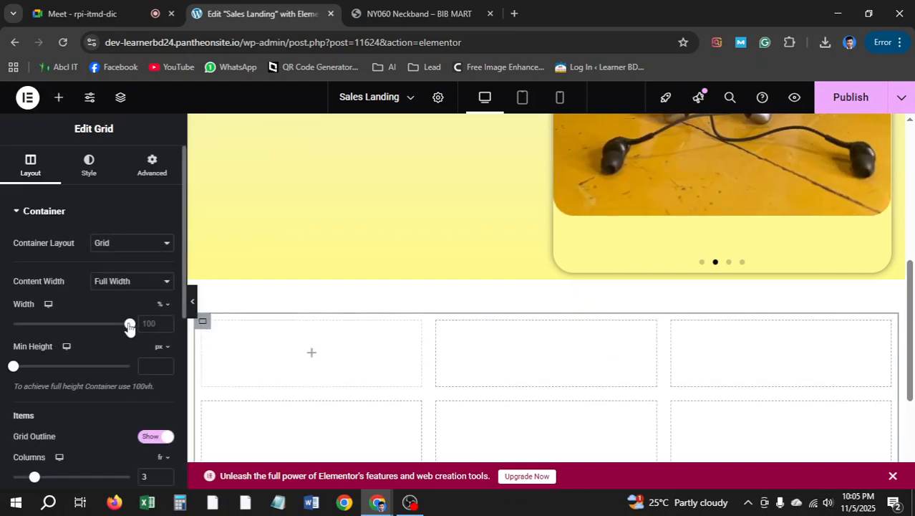
{"action": "scroll", "coordinate": [134, 326], "scroll_direction": "down", "scroll_amount": 1}
{"action": "left_click", "coordinate": [164, 415]}
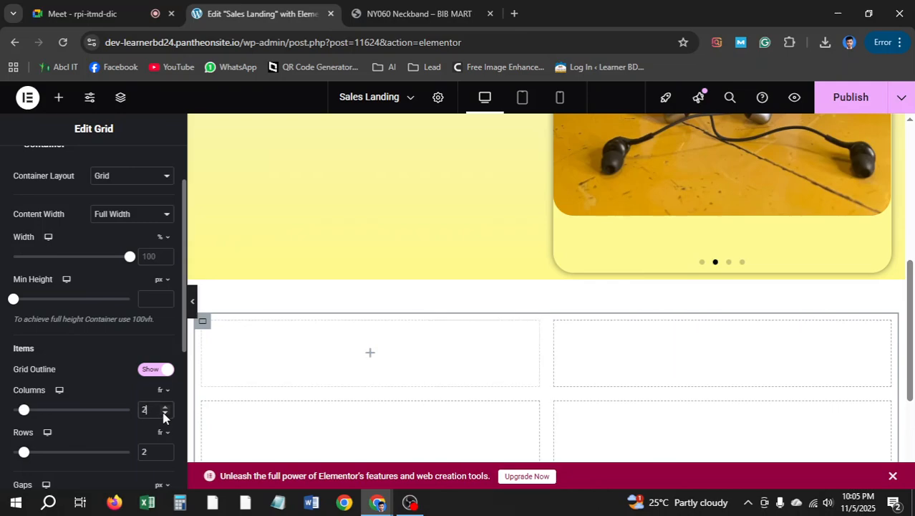
{"action": "scroll", "coordinate": [163, 418], "scroll_direction": "down", "scroll_amount": 1}
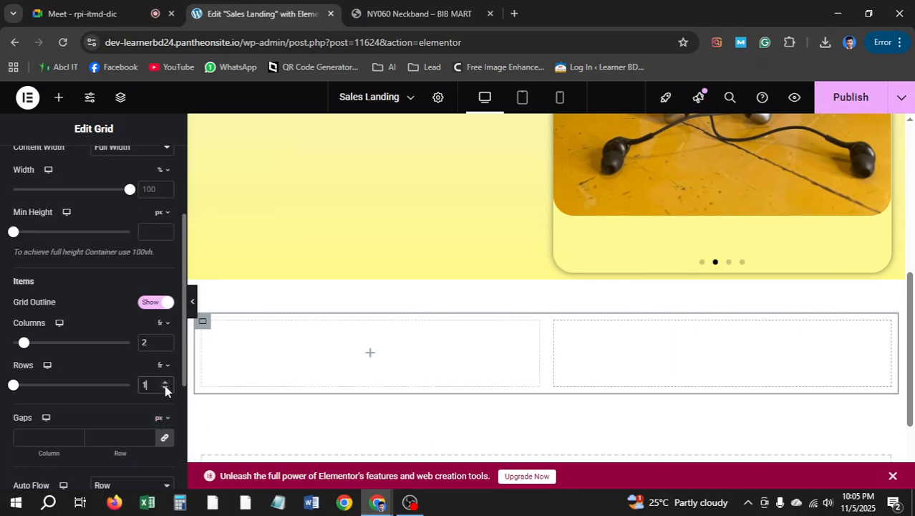
{"action": "left_click", "coordinate": [165, 388]}
{"action": "scroll", "coordinate": [513, 354], "scroll_direction": "up", "scroll_amount": 3}
Expand the reference page's first FAQ question, then bring up the widget library for the grid
{"action": "left_click", "coordinate": [452, 12]}
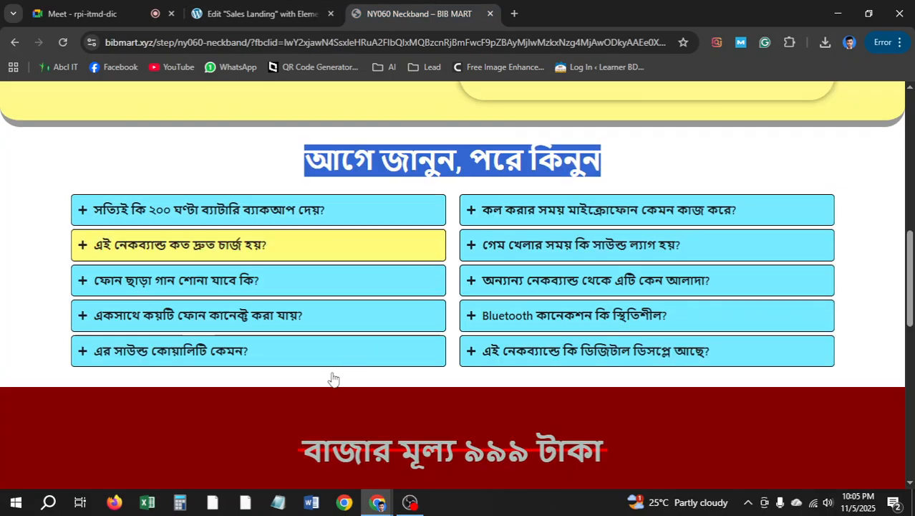
{"action": "left_click", "coordinate": [81, 214]}
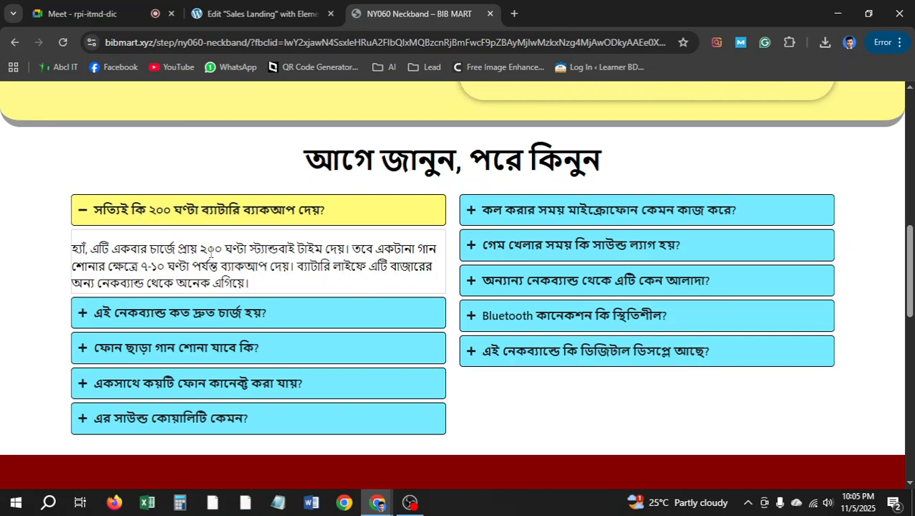
{"action": "left_click", "coordinate": [250, 15]}
{"action": "scroll", "coordinate": [558, 311], "scroll_direction": "down", "scroll_amount": 5}
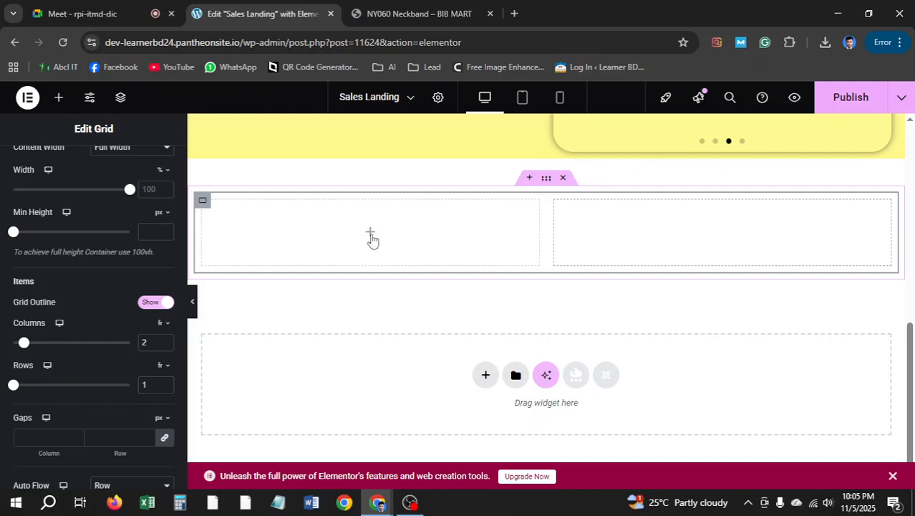
{"action": "left_click", "coordinate": [371, 240]}
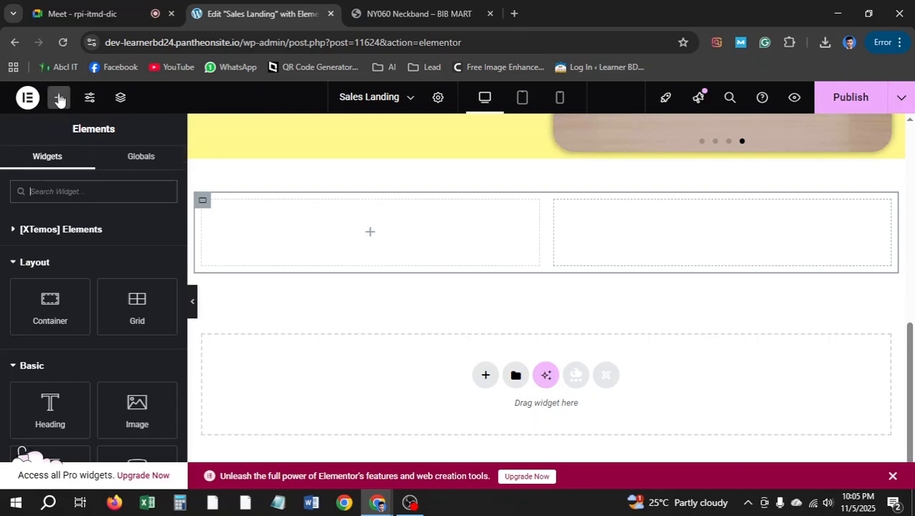
Place an Accordion widget in the grid's left cell and delete its second and third items
{"action": "left_click", "coordinate": [55, 192]}
{"action": "type", "text": "acor"}
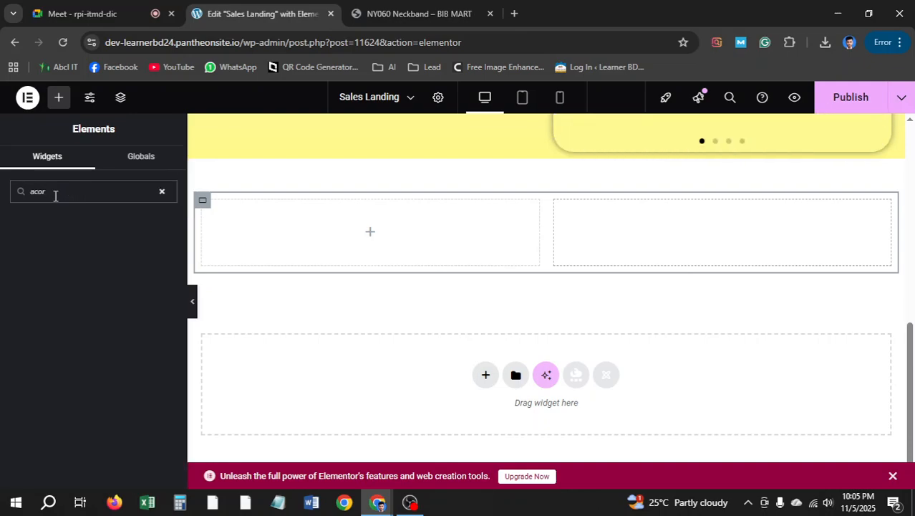
{"action": "key", "text": "BackSpace"}
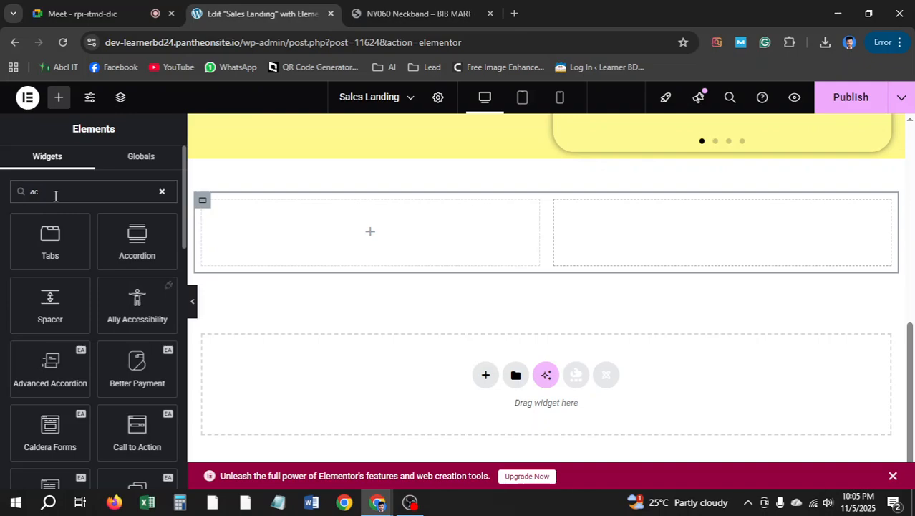
{"action": "key", "text": "BackSpace"}
{"action": "key", "text": "BackSpace"}
{"action": "type", "text": "ac"}
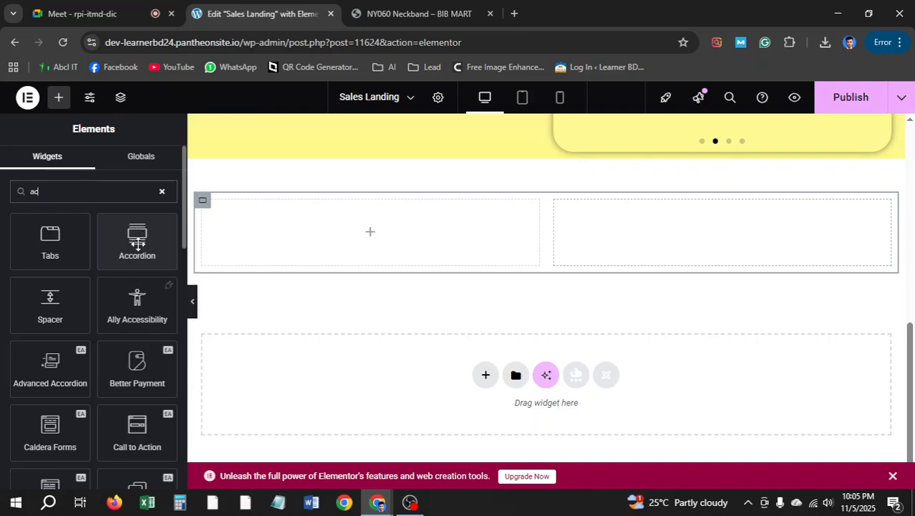
{"action": "left_click_drag", "start_coordinate": [137, 242], "coordinate": [390, 252]}
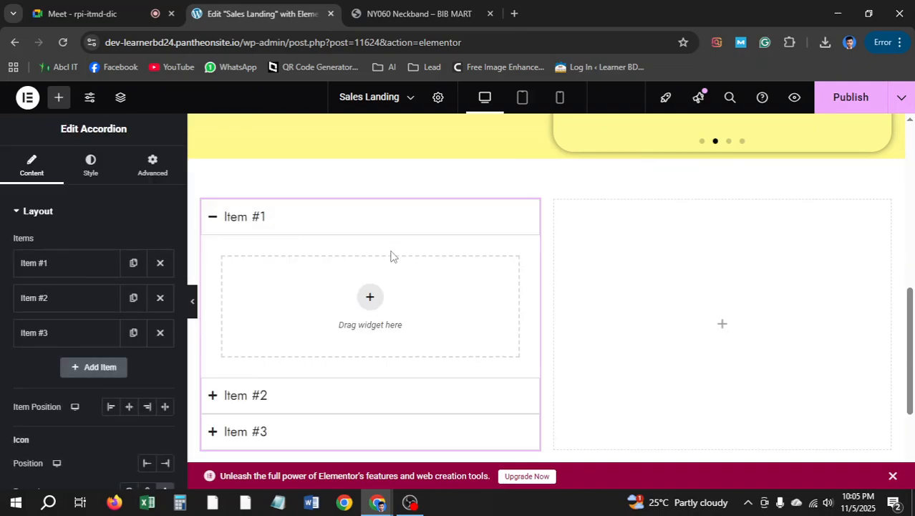
{"action": "left_click", "coordinate": [161, 298]}
{"action": "left_click", "coordinate": [161, 299]}
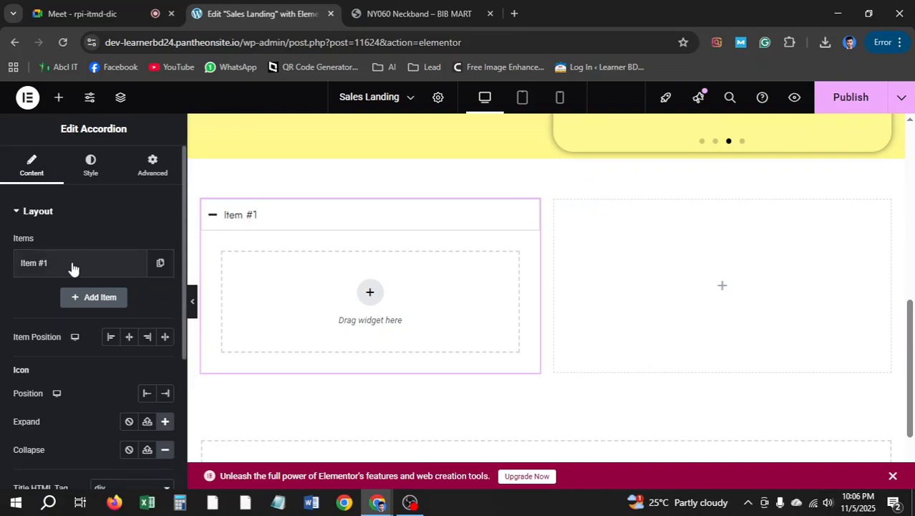
Title Item #1 with the reference question 'সত্যিই কি ২০০ ঘণ্টা ব্যাটারি ব্যাকআপ দেয়?'
{"action": "left_click", "coordinate": [415, 13]}
{"action": "left_click_drag", "start_coordinate": [358, 208], "coordinate": [102, 221]}
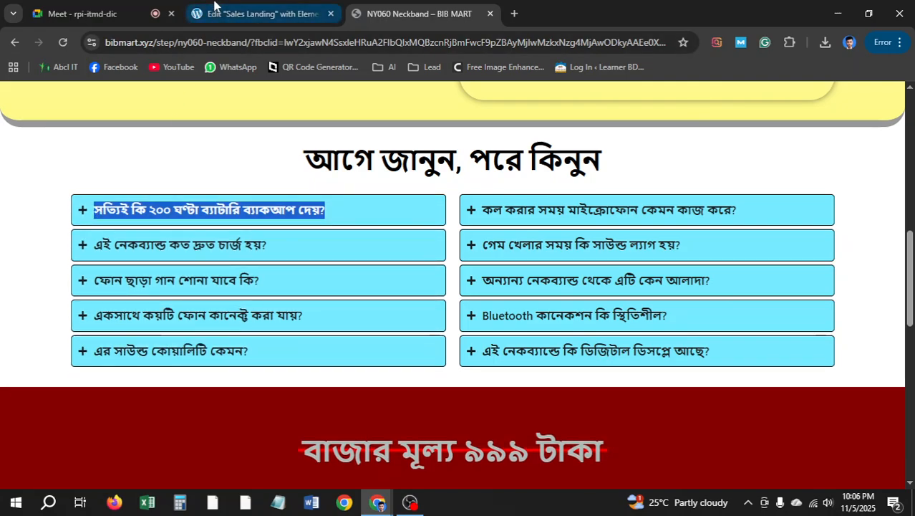
{"action": "left_click", "coordinate": [257, 13]}
{"action": "left_click", "coordinate": [71, 263]}
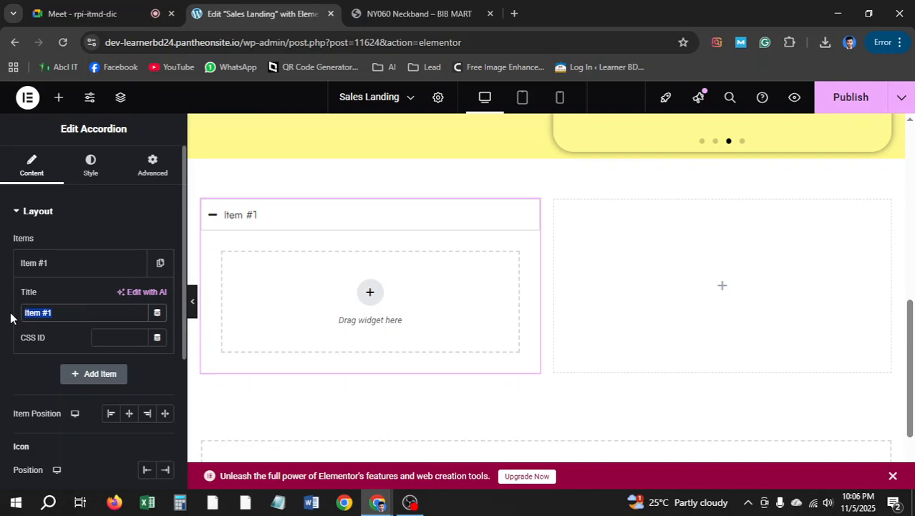
{"action": "type", "text": "সত্যিই কি ২০০ ঘণ্টা ব্যাটারি ব্যাকআপ দেয়?"}
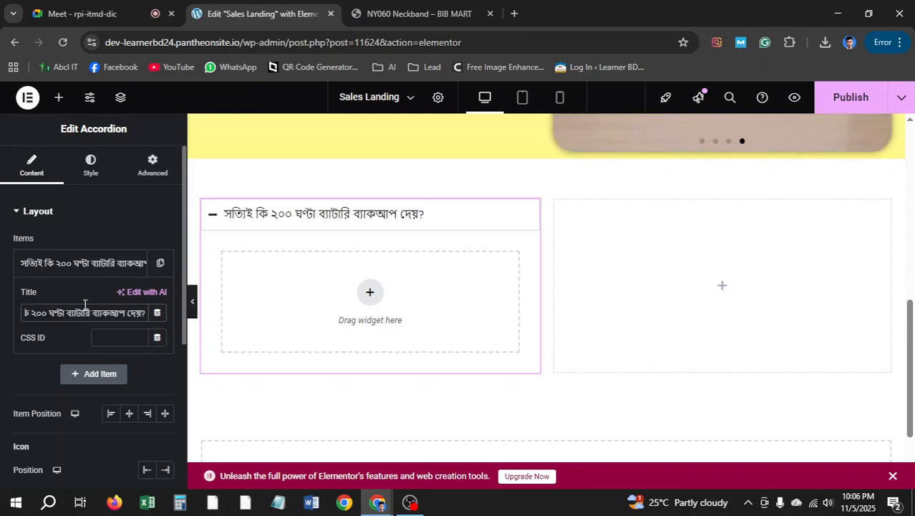
Review the accordion's expand/collapse and layout settings against the reference's expanded FAQ
{"action": "scroll", "coordinate": [84, 307], "scroll_direction": "down", "scroll_amount": 3}
{"action": "scroll", "coordinate": [84, 308], "scroll_direction": "down", "scroll_amount": 3}
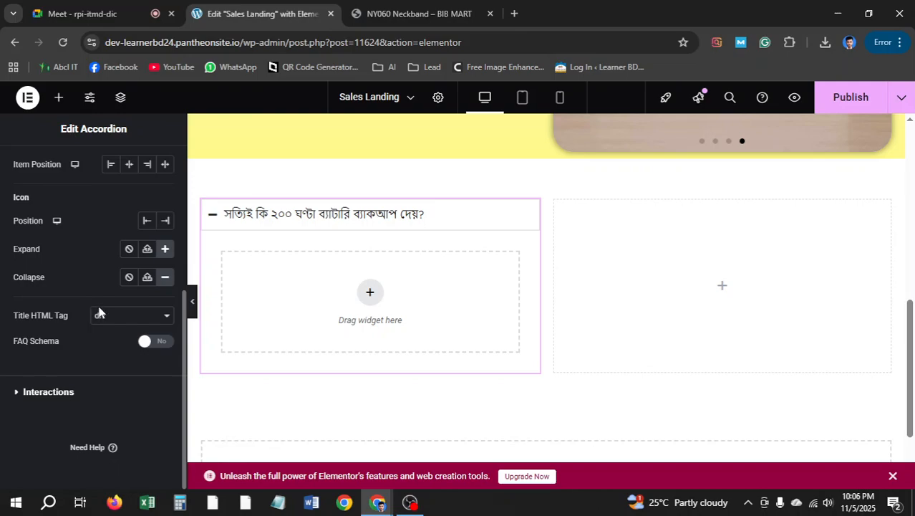
{"action": "left_click", "coordinate": [48, 393]}
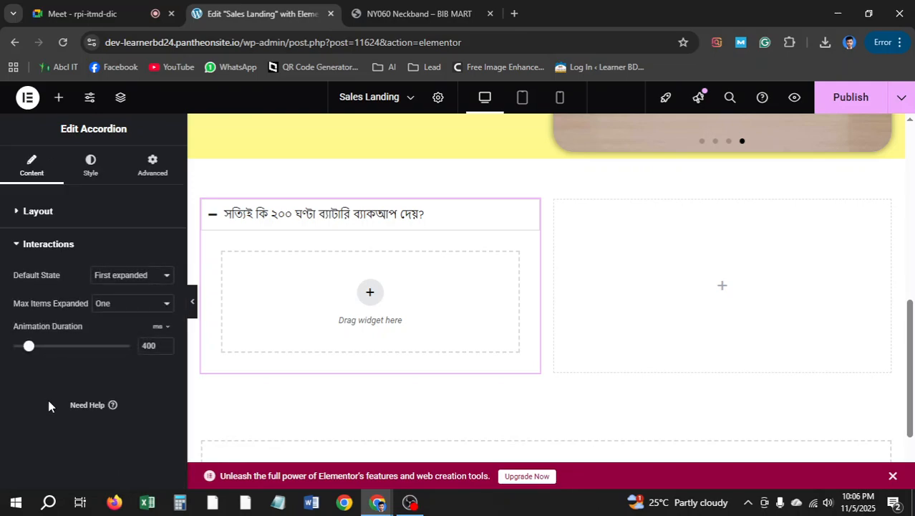
{"action": "left_click", "coordinate": [38, 212]}
{"action": "scroll", "coordinate": [363, 380], "scroll_direction": "up", "scroll_amount": 1}
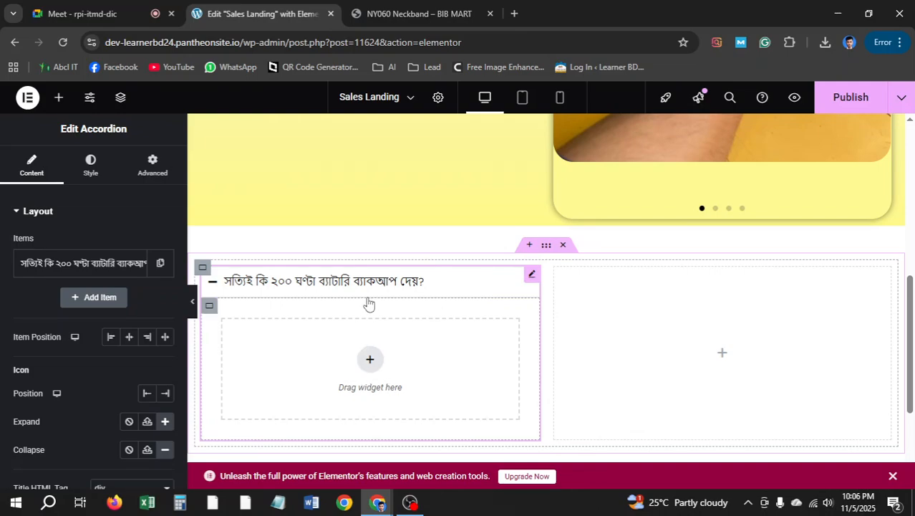
{"action": "left_click", "coordinate": [419, 14]}
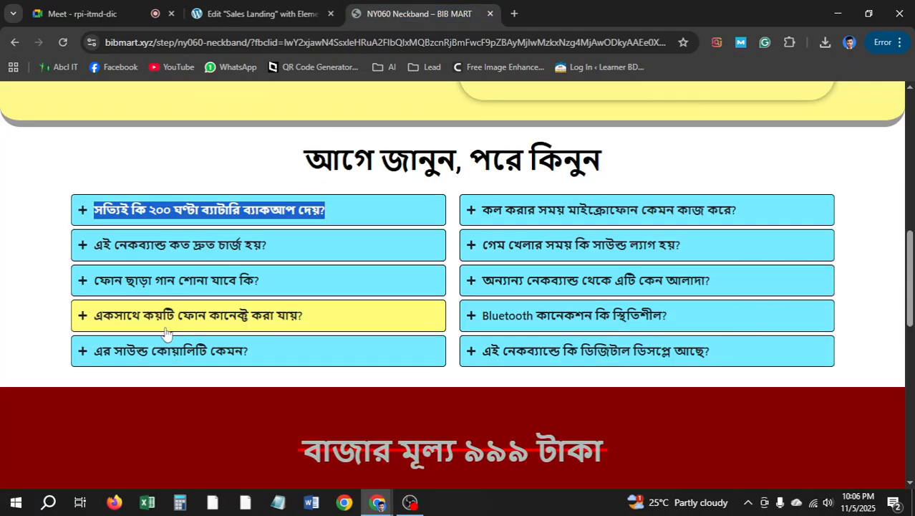
{"action": "left_click", "coordinate": [172, 217]}
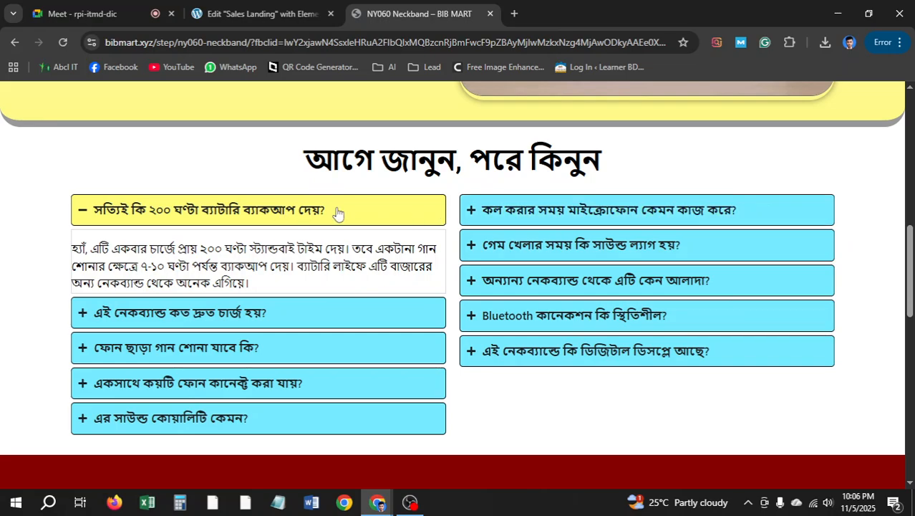
{"action": "left_click", "coordinate": [257, 7]}
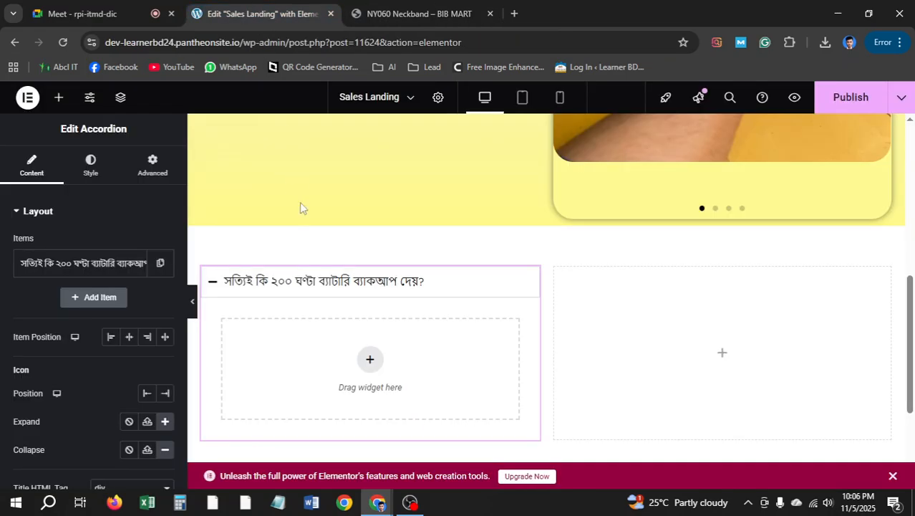
{"action": "left_click", "coordinate": [82, 167]}
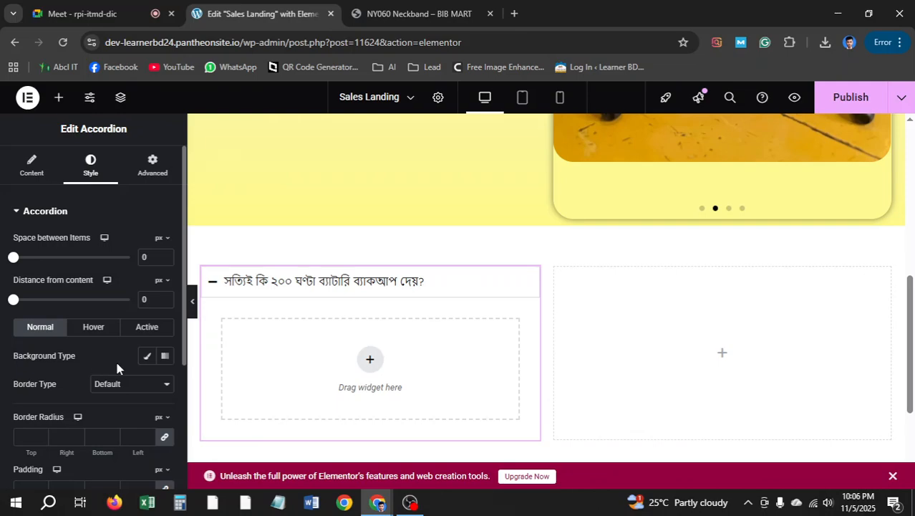
Set the accordion's hover background to #FFFC78, sampled from the reference FAQ header
{"action": "left_click", "coordinate": [99, 329]}
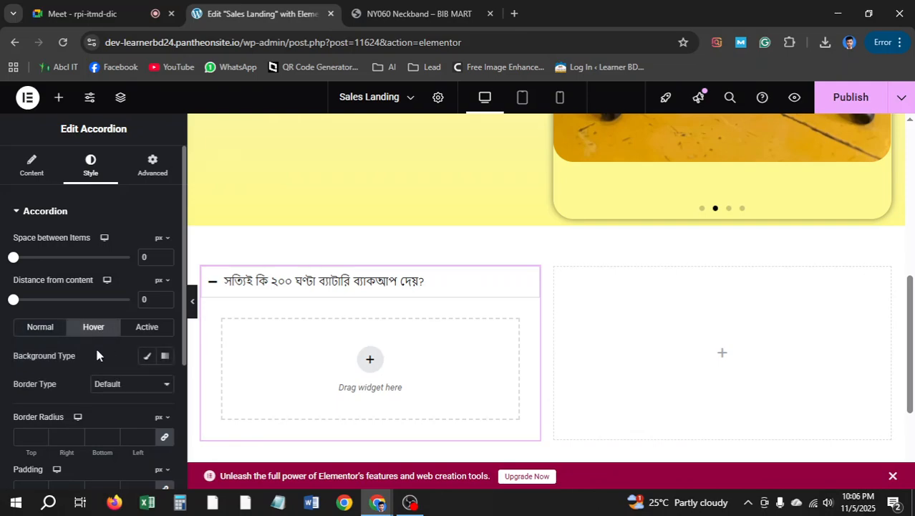
{"action": "left_click", "coordinate": [147, 356]}
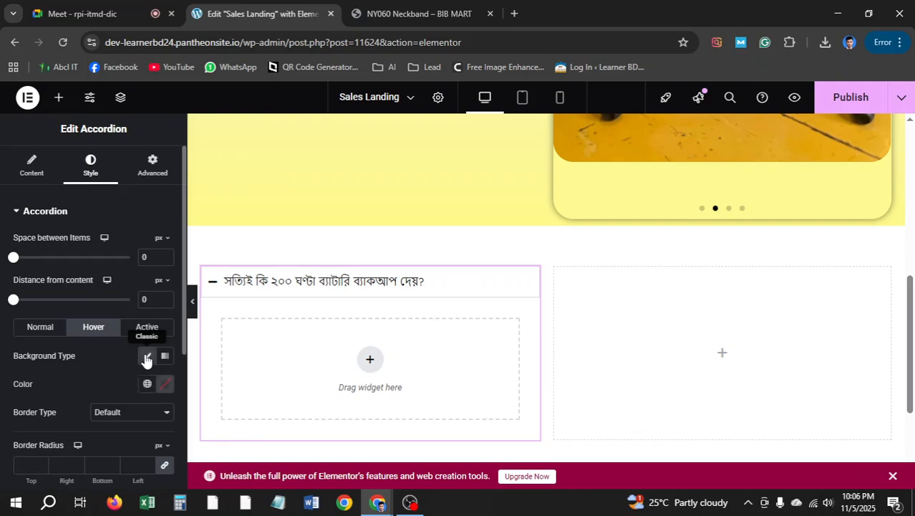
{"action": "left_click", "coordinate": [164, 384]}
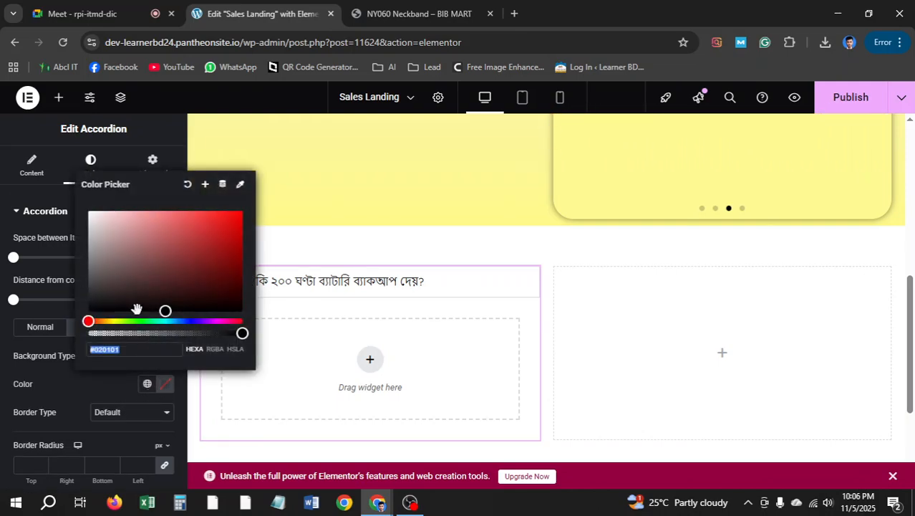
{"action": "left_click", "coordinate": [367, 17]}
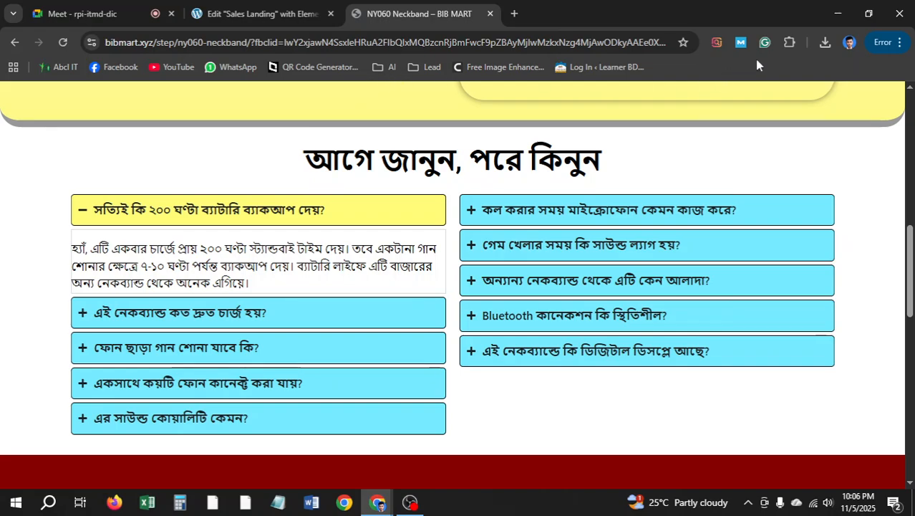
{"action": "left_click", "coordinate": [790, 43]}
{"action": "left_click", "coordinate": [686, 145]}
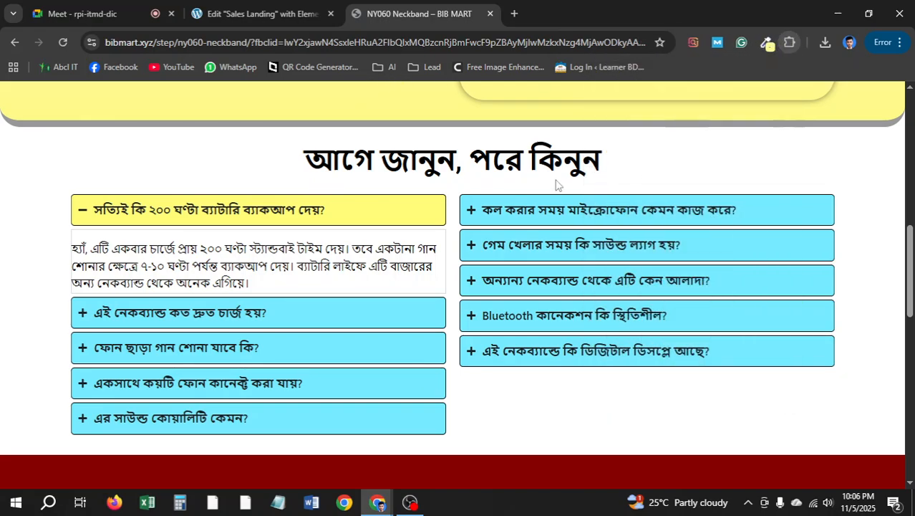
{"action": "left_click", "coordinate": [374, 239]}
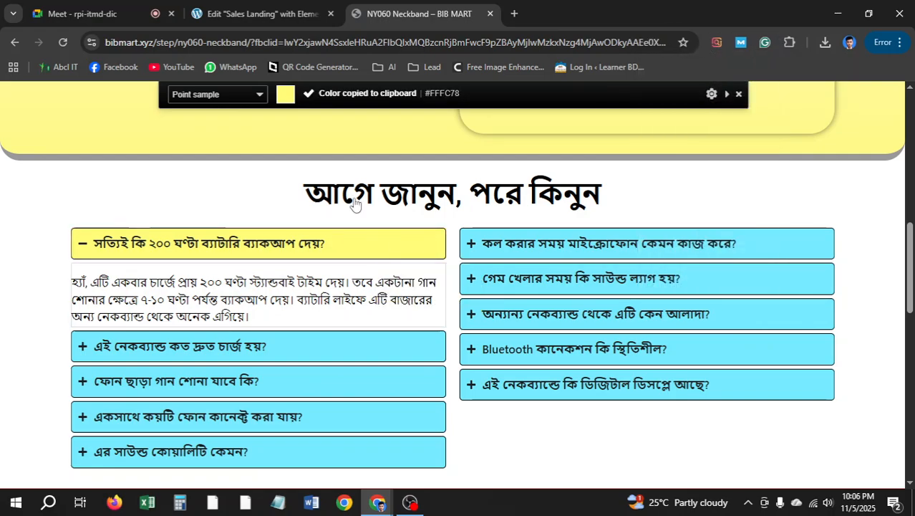
{"action": "left_click", "coordinate": [251, 6]}
{"action": "key", "text": "ctrl+v"}
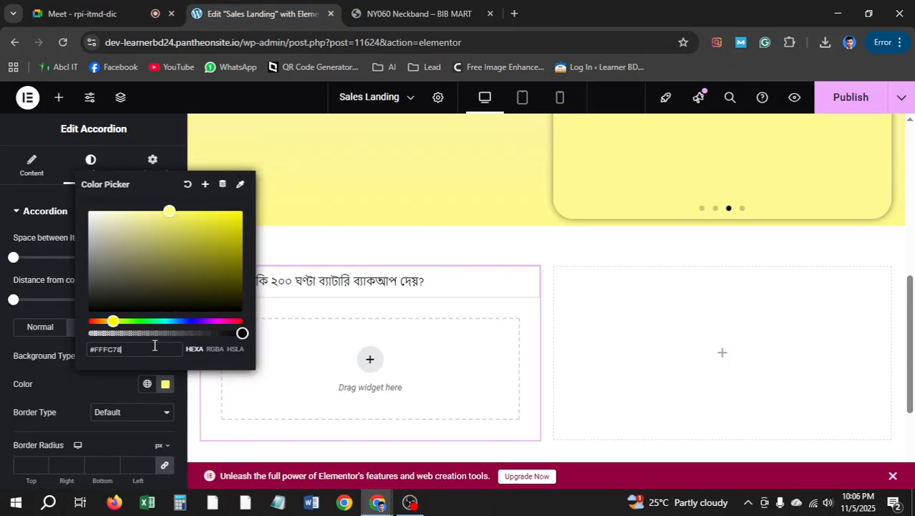
{"action": "left_click", "coordinate": [2, 347]}
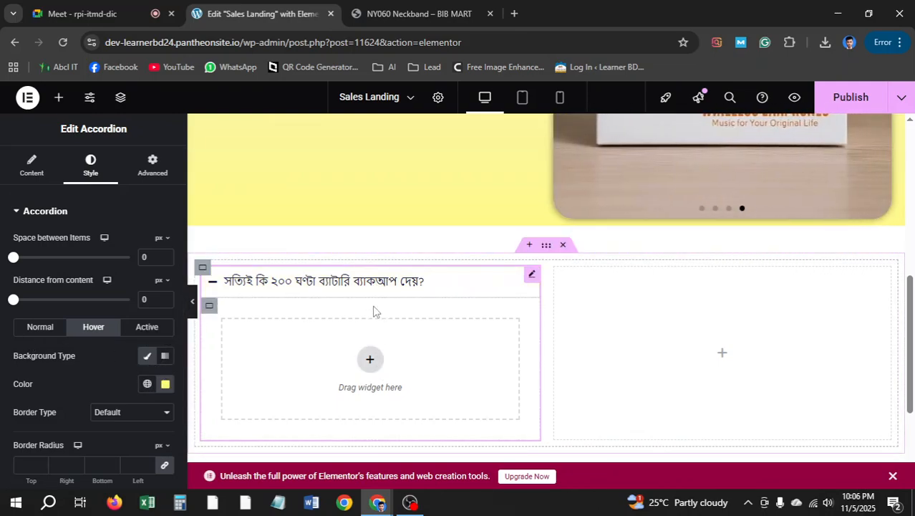
Compare with the reference FAQ and return to the accordion's content settings
{"action": "left_click", "coordinate": [418, 7]}
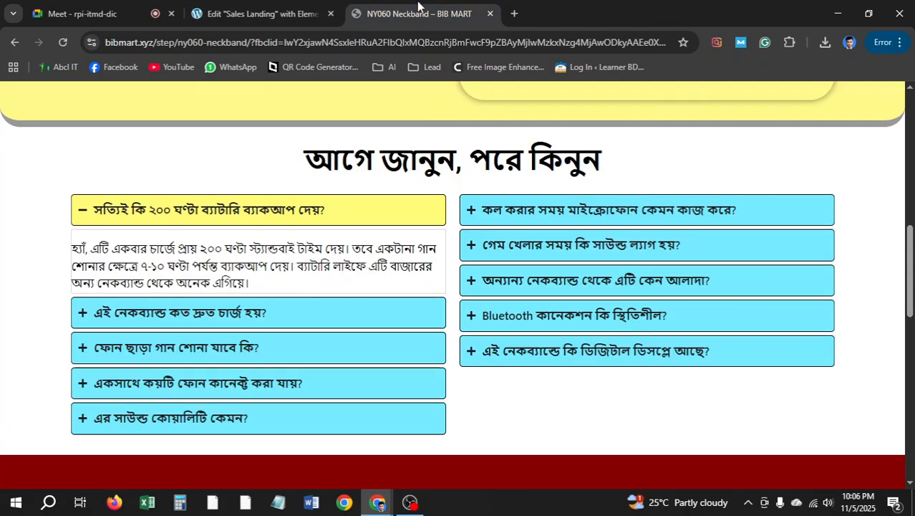
{"action": "key", "text": "ctrl+shift+Tab"}
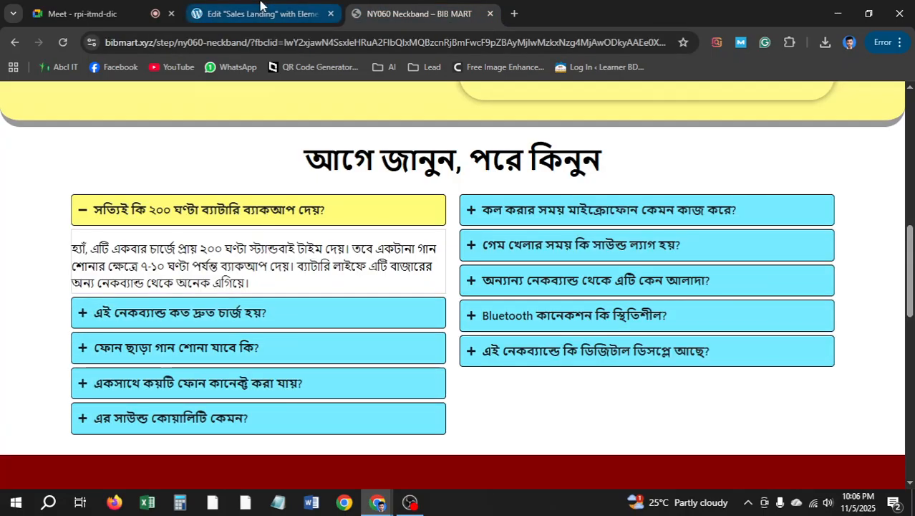
{"action": "scroll", "coordinate": [301, 349], "scroll_direction": "down", "scroll_amount": 1}
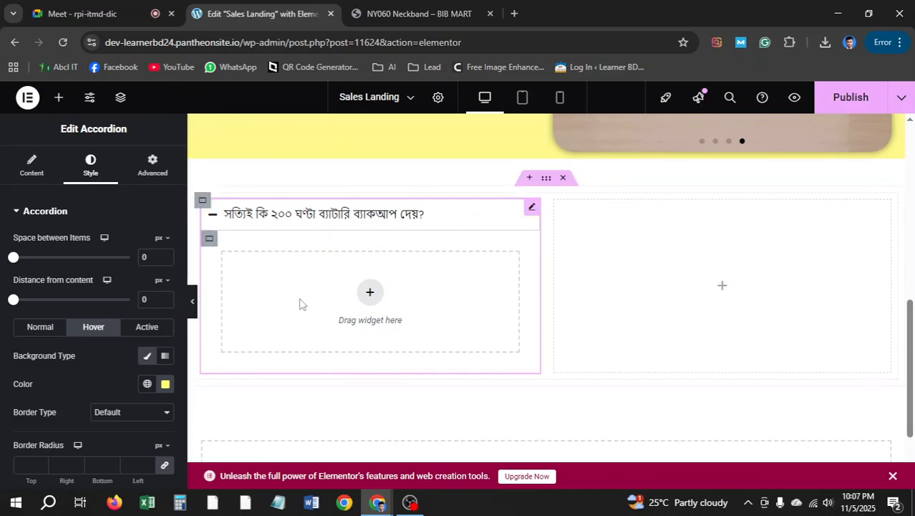
{"action": "left_click", "coordinate": [41, 165]}
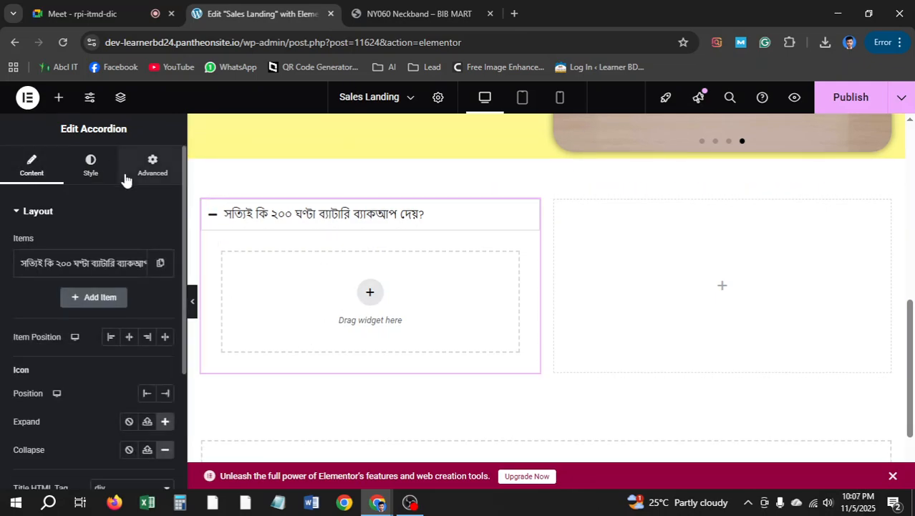
{"action": "scroll", "coordinate": [92, 308], "scroll_direction": "down", "scroll_amount": 2}
{"action": "scroll", "coordinate": [93, 309], "scroll_direction": "up", "scroll_amount": 2}
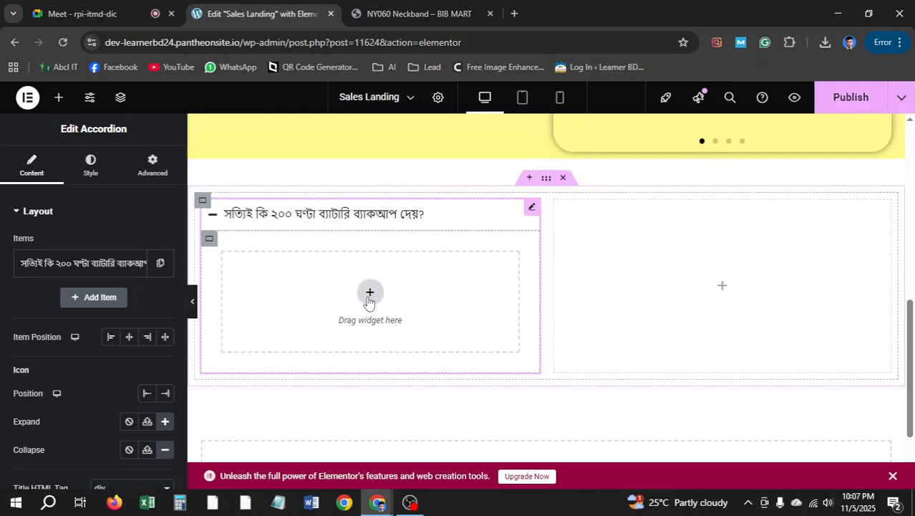
Add a Text Editor to the FAQ item, replacing its Lorem ipsum with the reference's Bengali answer
{"action": "left_click", "coordinate": [59, 100]}
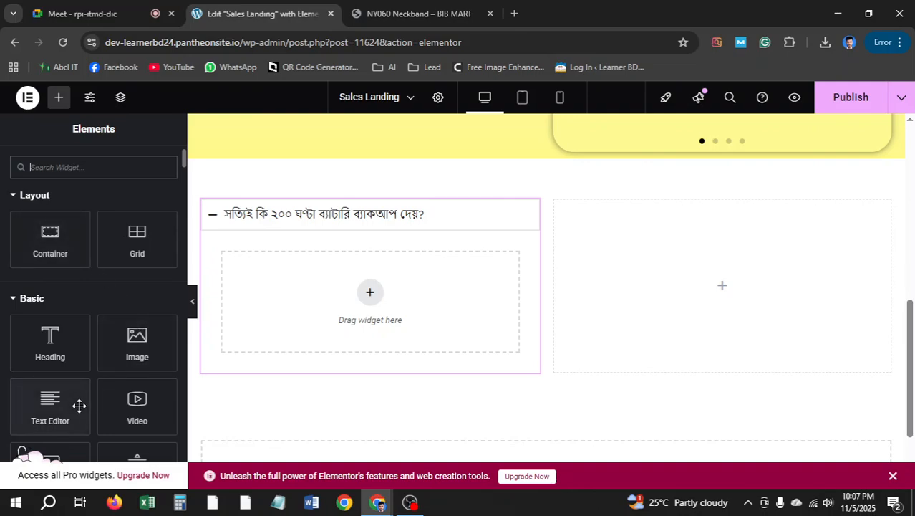
{"action": "left_click_drag", "start_coordinate": [47, 409], "coordinate": [400, 298]}
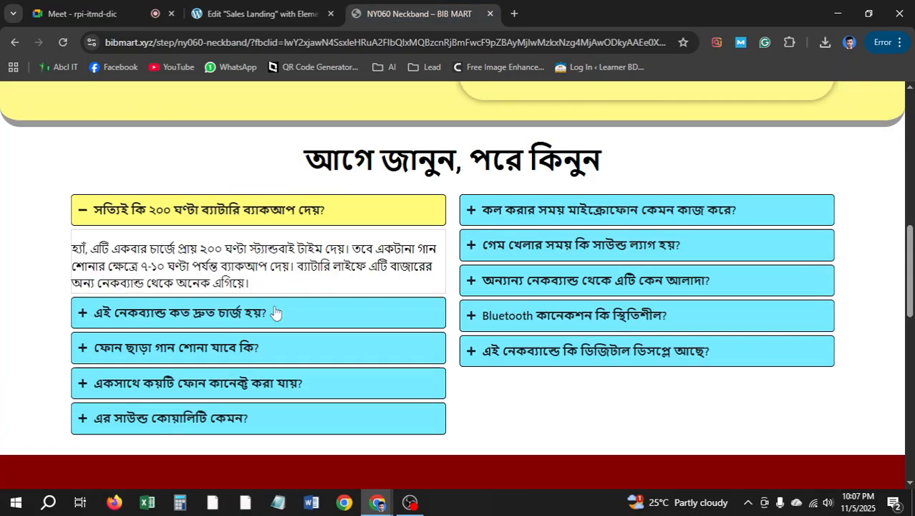
{"action": "left_click", "coordinate": [419, 14]}
{"action": "left_click_drag", "start_coordinate": [254, 288], "coordinate": [65, 252]}
{"action": "key", "text": "ctrl+c"}
{"action": "key", "text": "ctrl+Page_Up"}
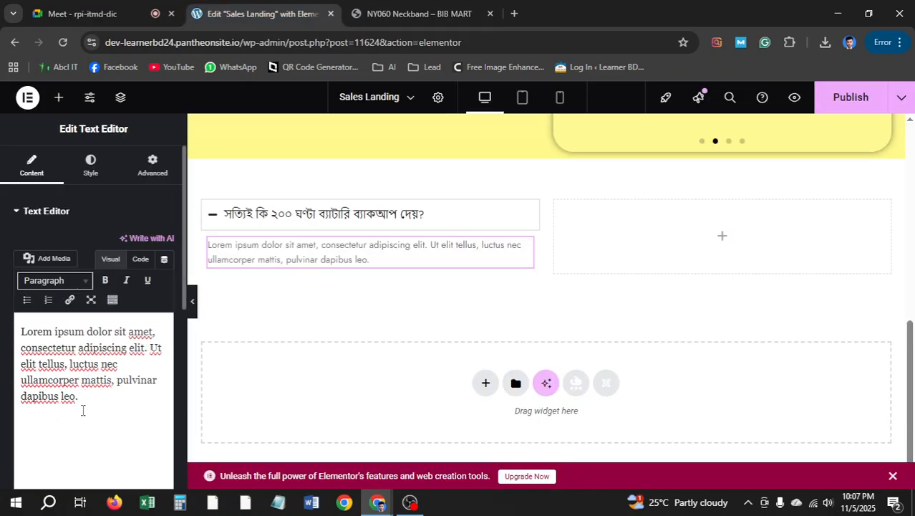
{"action": "left_click_drag", "start_coordinate": [82, 410], "coordinate": [18, 329]}
{"action": "key", "text": "ctrl+v"}
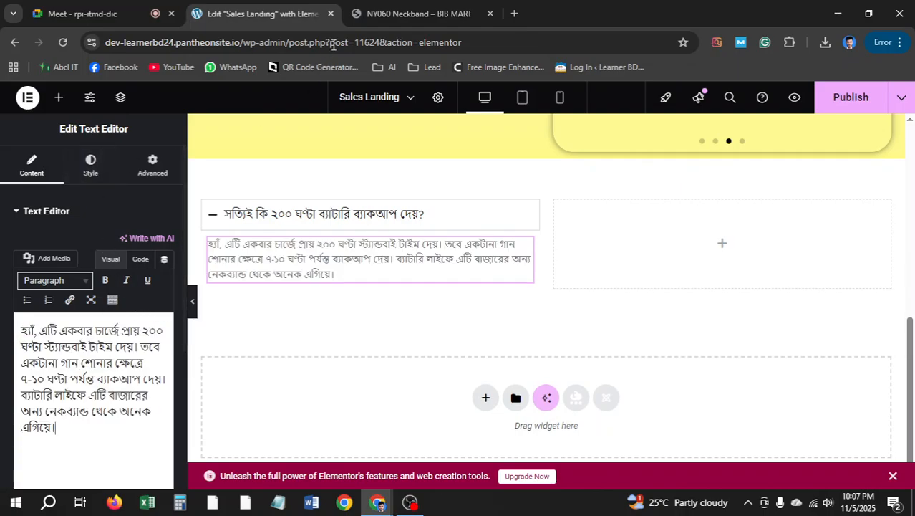
{"action": "key", "text": "ctrl+Page_Down"}
{"action": "left_click", "coordinate": [292, 270]}
{"action": "left_click", "coordinate": [246, 14]}
Set the answer text colour to black #000000
{"action": "left_click", "coordinate": [91, 166]}
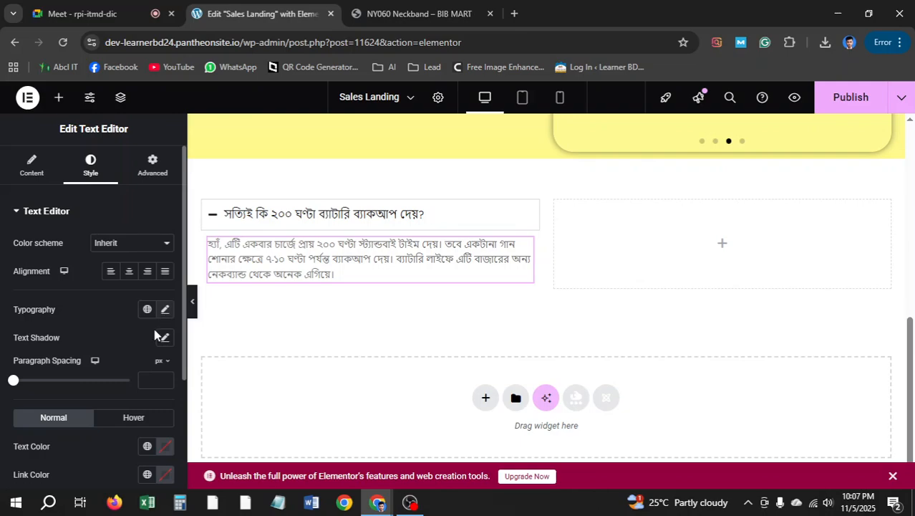
{"action": "scroll", "coordinate": [155, 335], "scroll_direction": "down", "scroll_amount": 2}
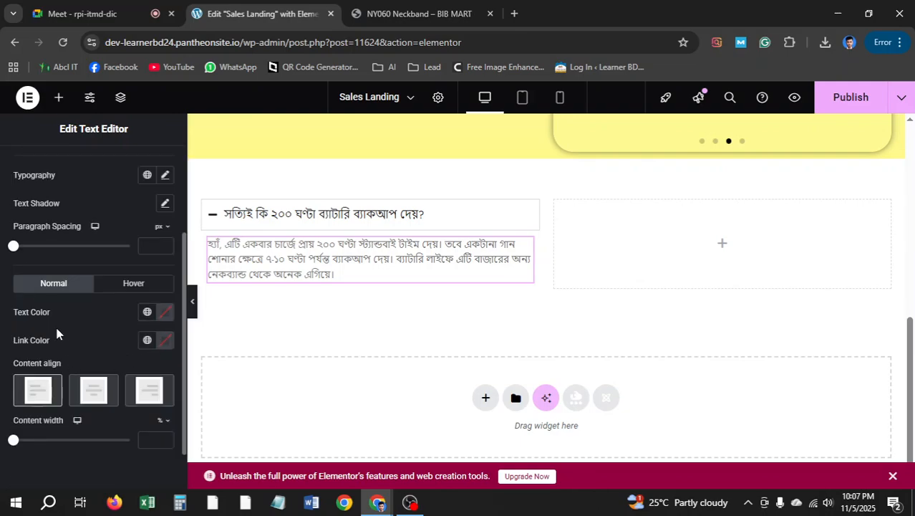
{"action": "left_click", "coordinate": [166, 313]}
{"action": "left_click_drag", "start_coordinate": [146, 238], "coordinate": [78, 247]}
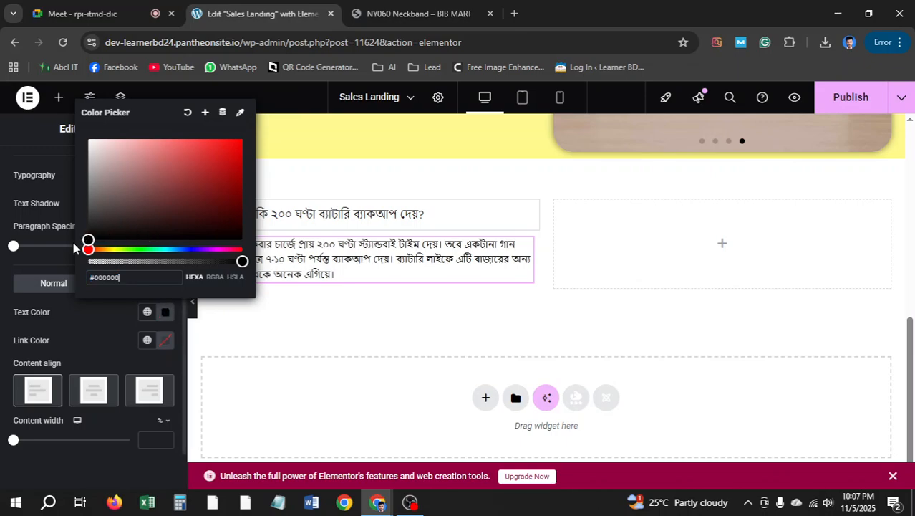
{"action": "left_click", "coordinate": [2, 362]}
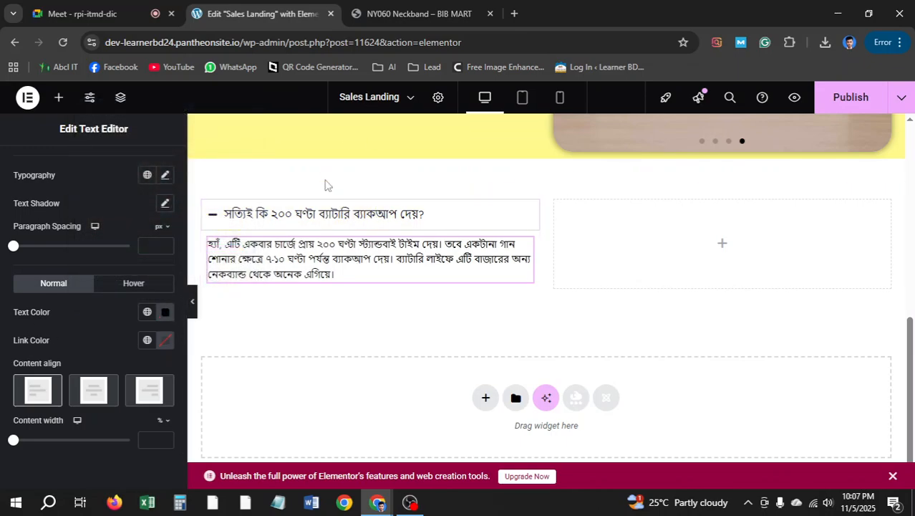
{"action": "left_click", "coordinate": [531, 208]}
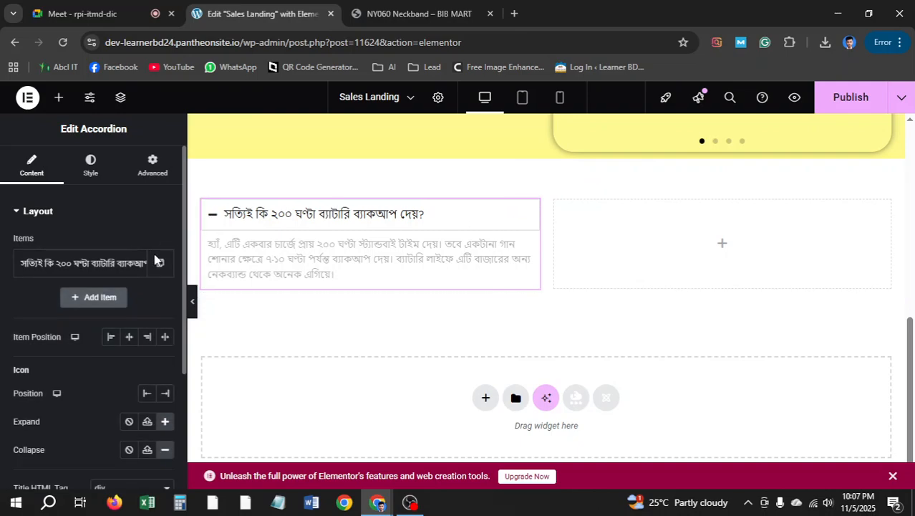
Make the accordion title font weight bold (700)
{"action": "scroll", "coordinate": [98, 286], "scroll_direction": "down", "scroll_amount": 2}
{"action": "scroll", "coordinate": [97, 276], "scroll_direction": "up", "scroll_amount": 2}
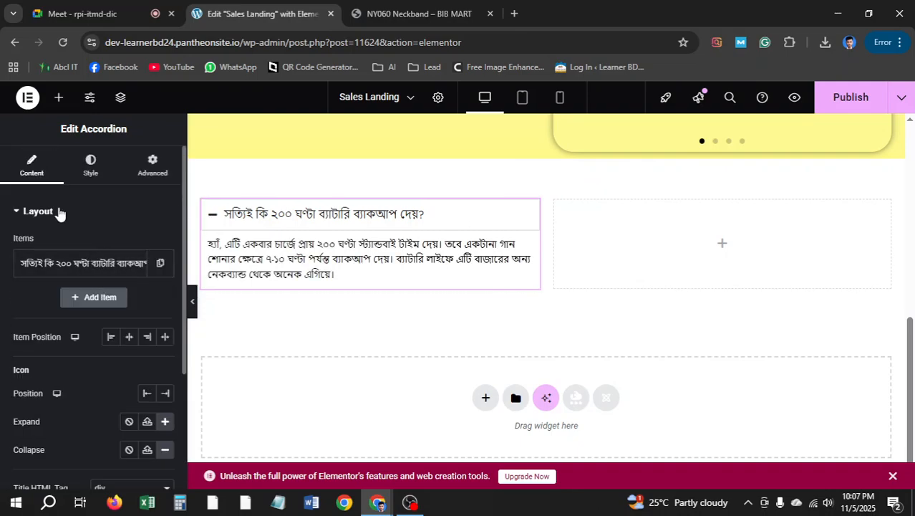
{"action": "left_click", "coordinate": [98, 168]}
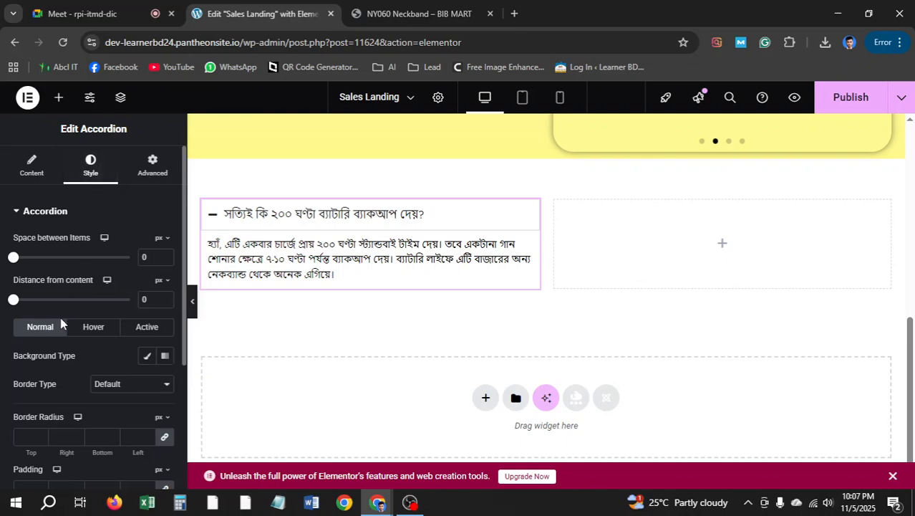
{"action": "scroll", "coordinate": [55, 342], "scroll_direction": "down", "scroll_amount": 3}
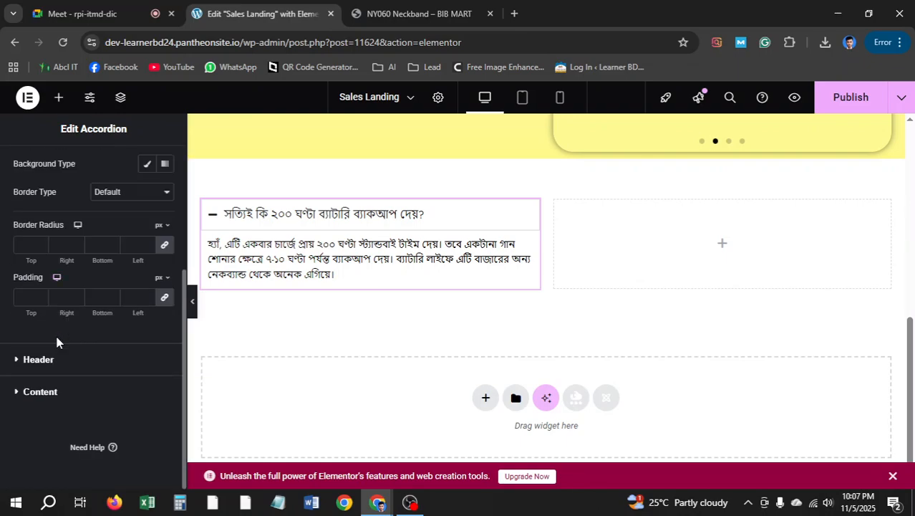
{"action": "left_click", "coordinate": [39, 360]}
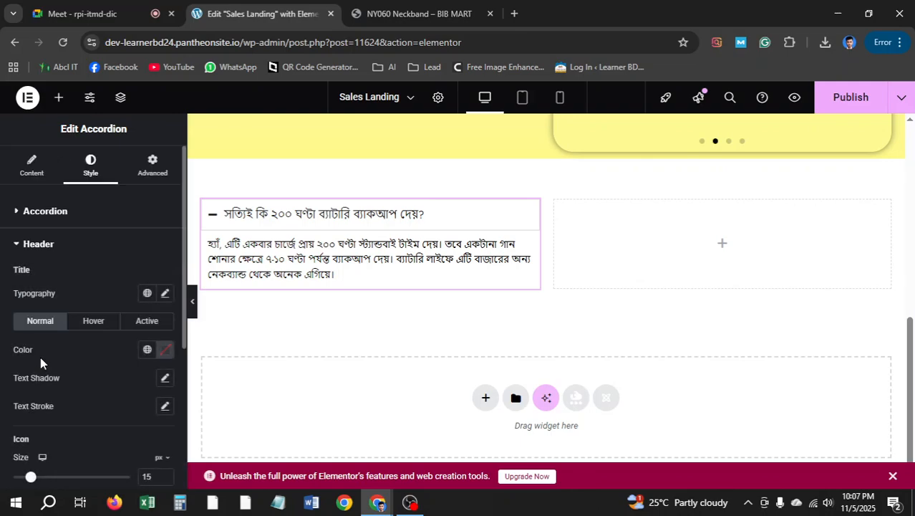
{"action": "left_click", "coordinate": [166, 295]}
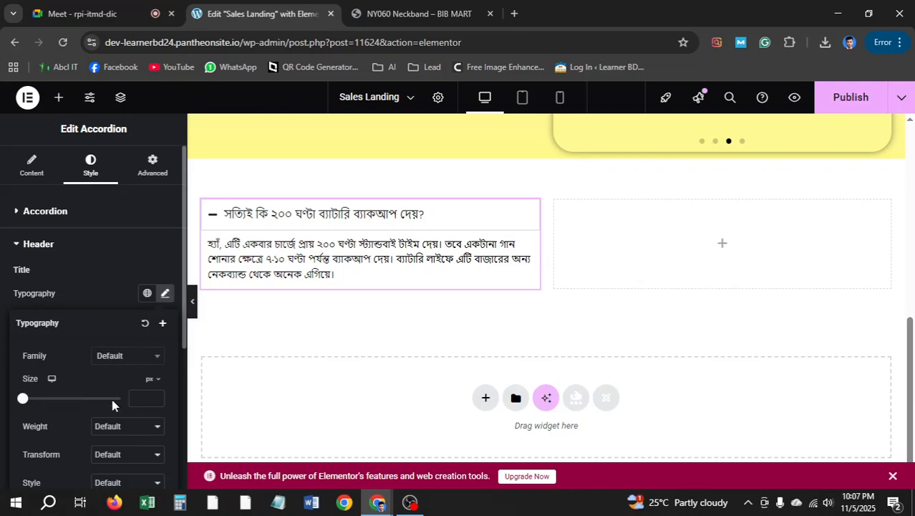
{"action": "left_click", "coordinate": [98, 427]}
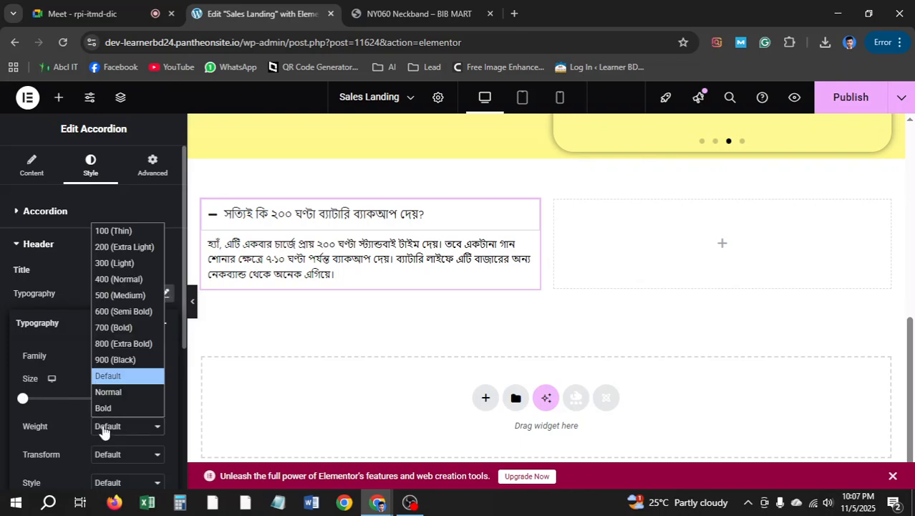
{"action": "left_click", "coordinate": [118, 327]}
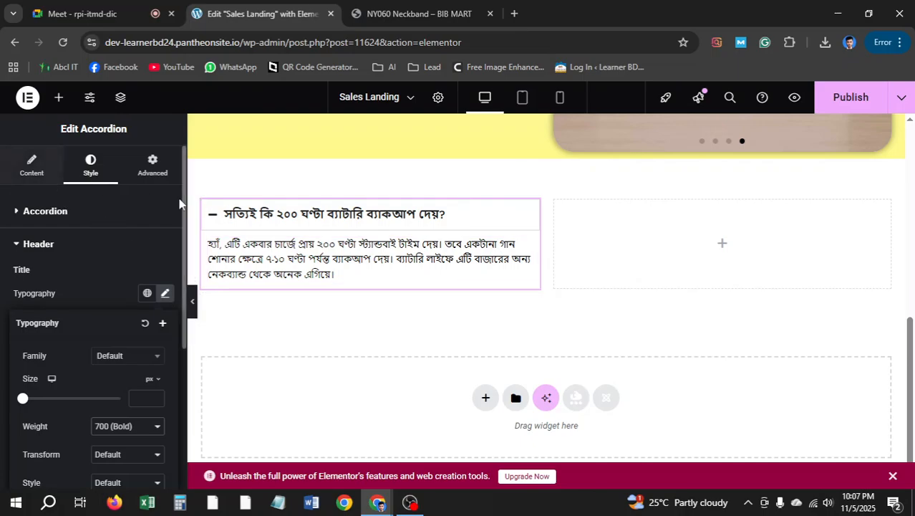
After checking the reference's second FAQ, set the title colour to a light blue
{"action": "key", "text": "ctrl+Tab"}
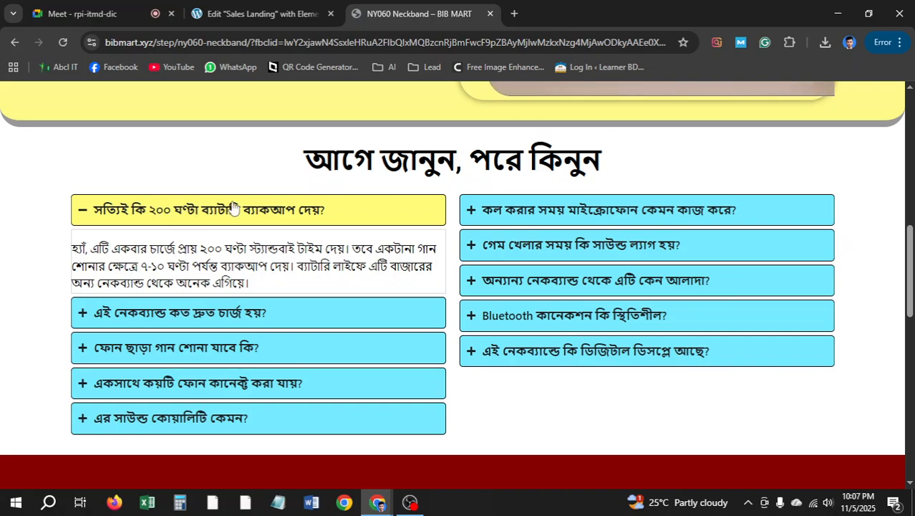
{"action": "left_click", "coordinate": [282, 313]}
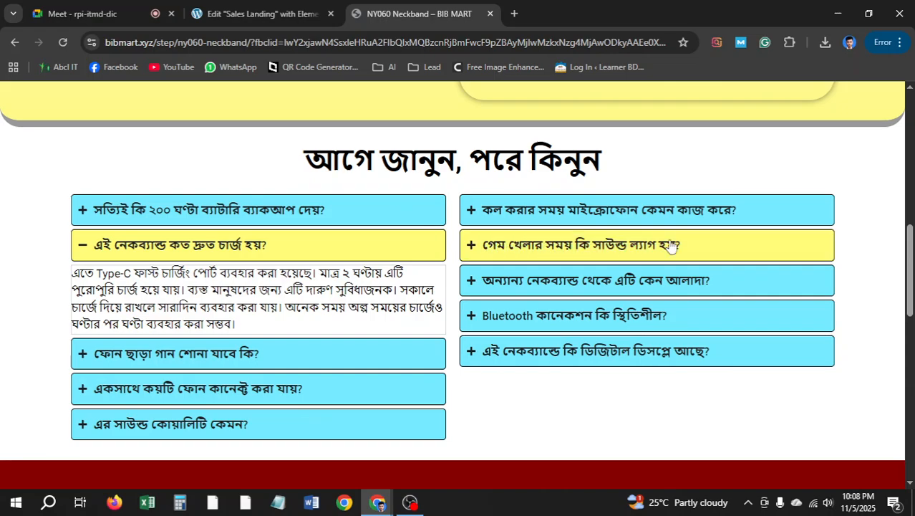
{"action": "left_click", "coordinate": [257, 13]}
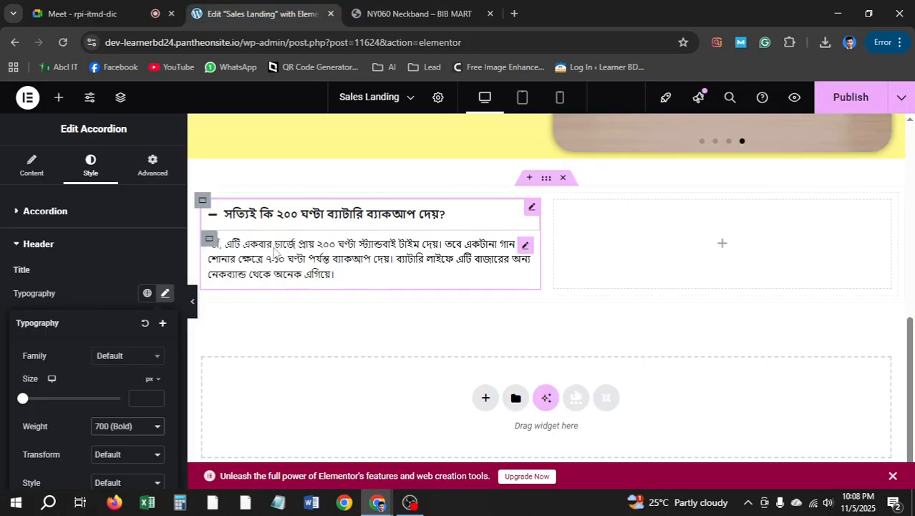
{"action": "left_click", "coordinate": [532, 207]}
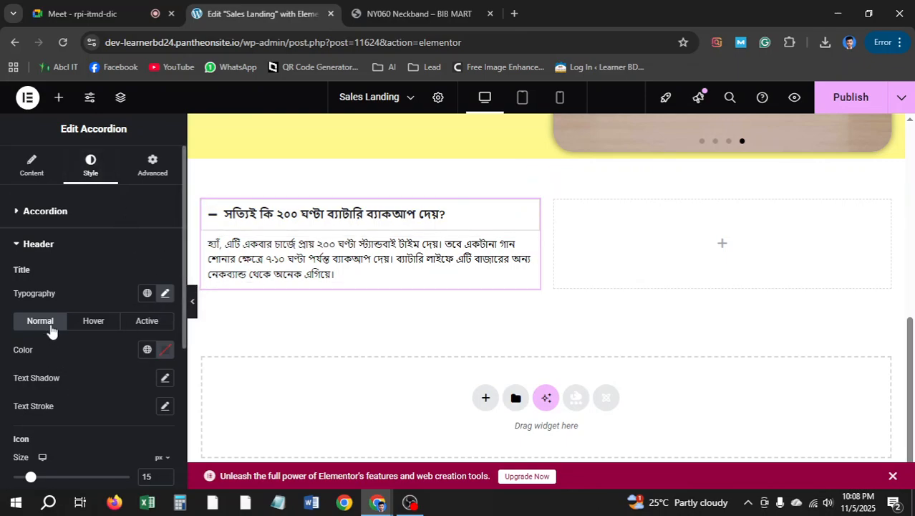
{"action": "left_click", "coordinate": [165, 350]}
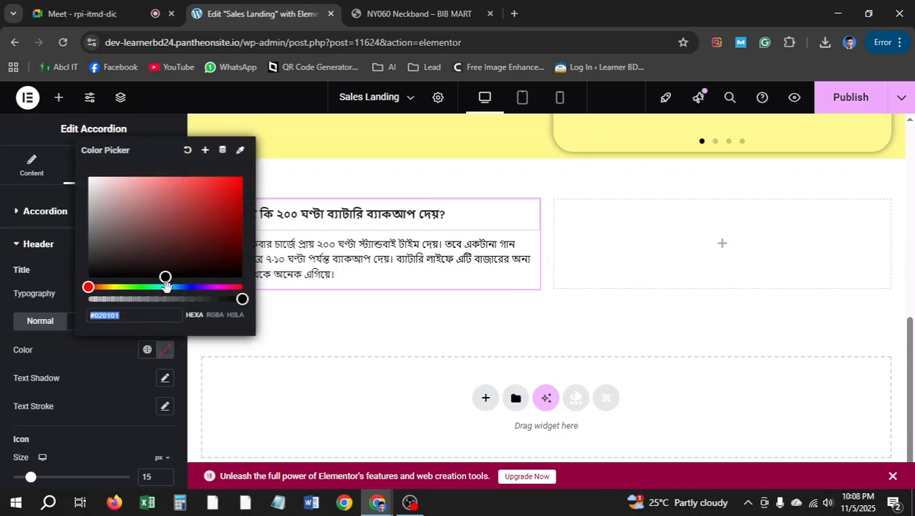
{"action": "left_click_drag", "start_coordinate": [166, 286], "coordinate": [176, 287]}
{"action": "left_click_drag", "start_coordinate": [194, 196], "coordinate": [195, 182]}
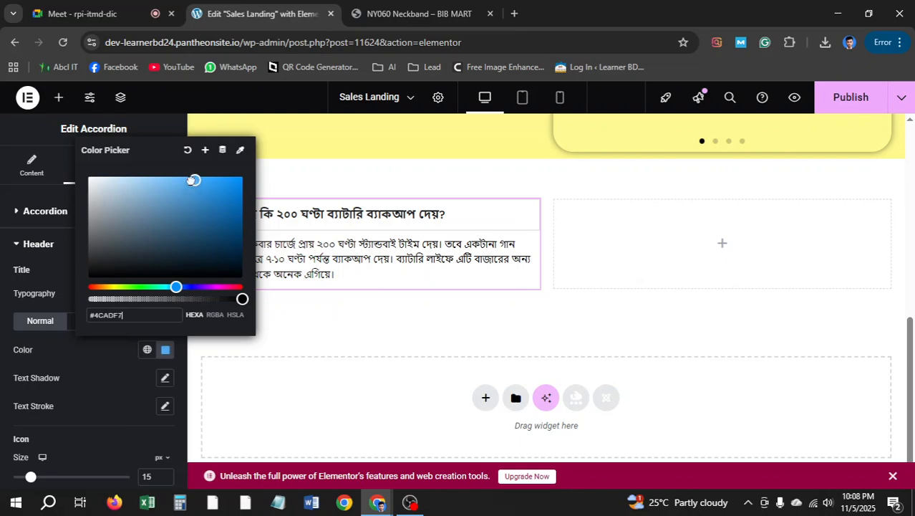
{"action": "left_click", "coordinate": [2, 275]}
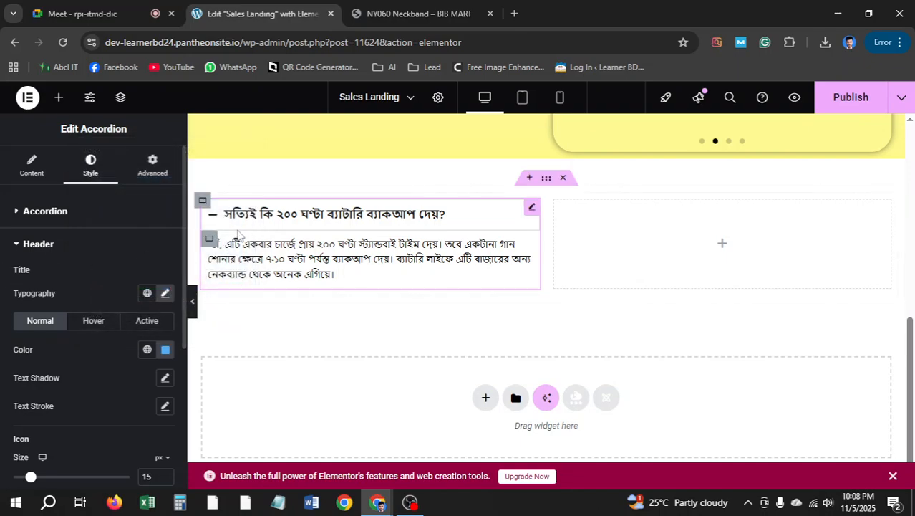
Collapse the first FAQ answer and clear the custom title colour back to default
{"action": "left_click", "coordinate": [218, 222]}
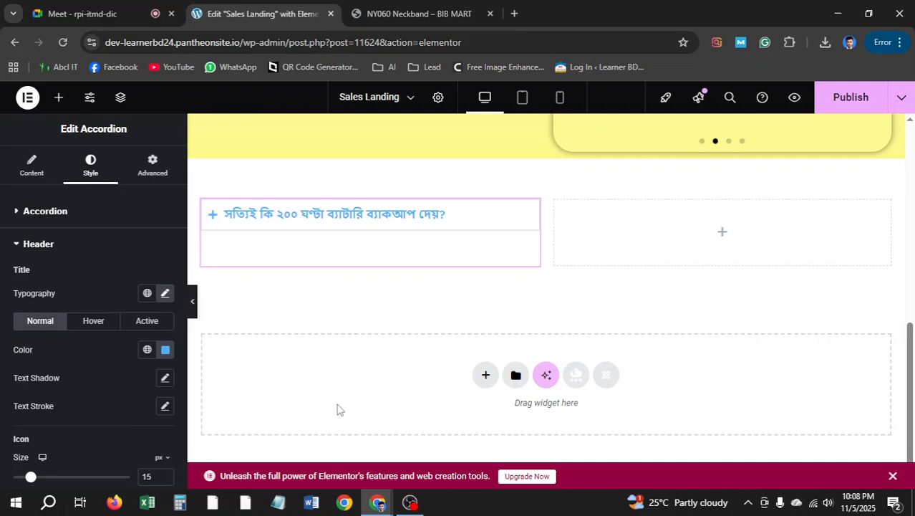
{"action": "left_click", "coordinate": [165, 351]}
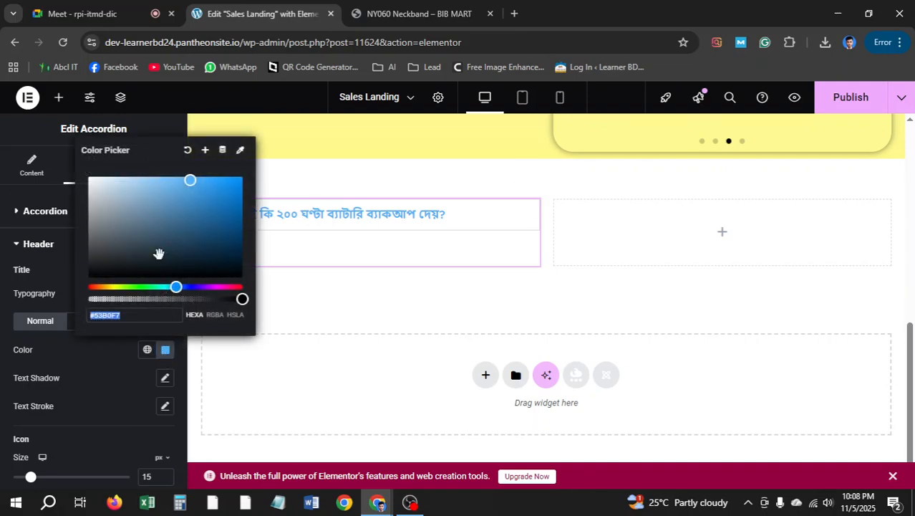
{"action": "left_click", "coordinate": [187, 150]}
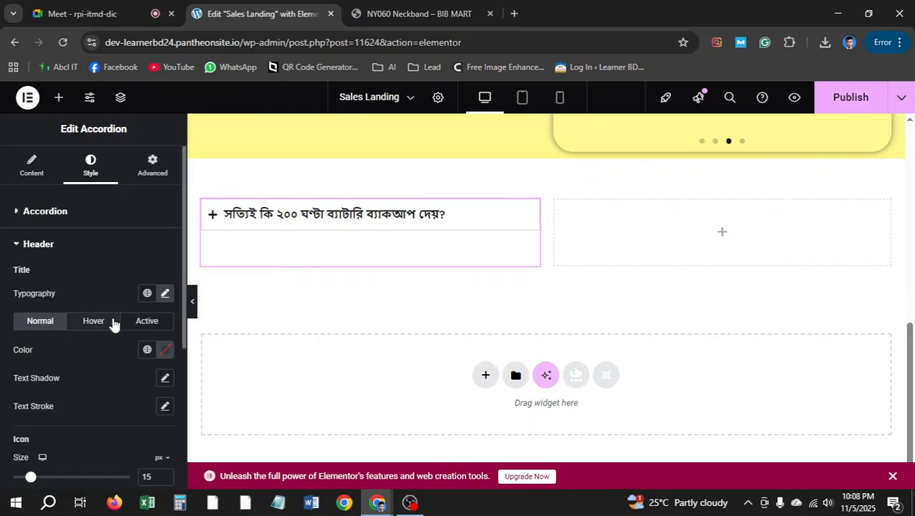
{"action": "scroll", "coordinate": [113, 325], "scroll_direction": "down", "scroll_amount": 2}
{"action": "scroll", "coordinate": [96, 308], "scroll_direction": "up", "scroll_amount": 2}
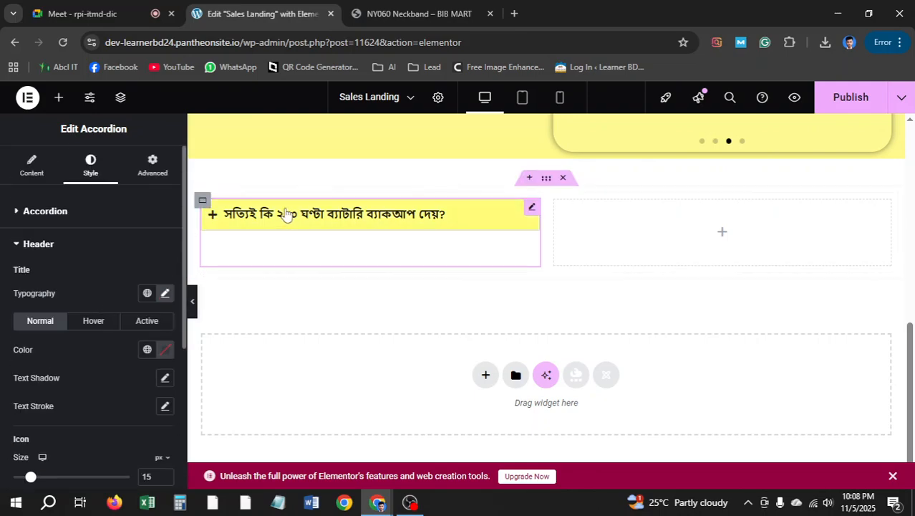
Show the accordion style settings and admit a waiting participant in the video meeting
{"action": "left_click", "coordinate": [44, 212]}
{"action": "scroll", "coordinate": [85, 302], "scroll_direction": "down", "scroll_amount": 2}
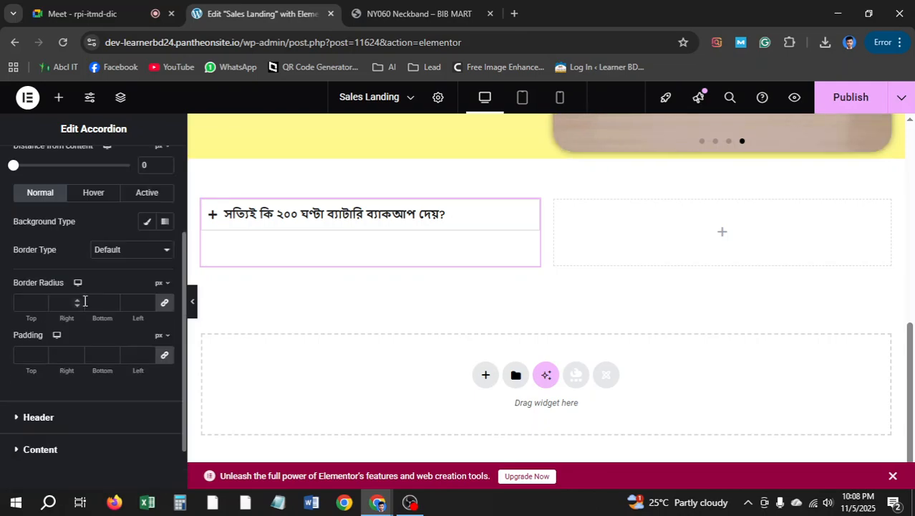
{"action": "scroll", "coordinate": [87, 295], "scroll_direction": "down", "scroll_amount": 1}
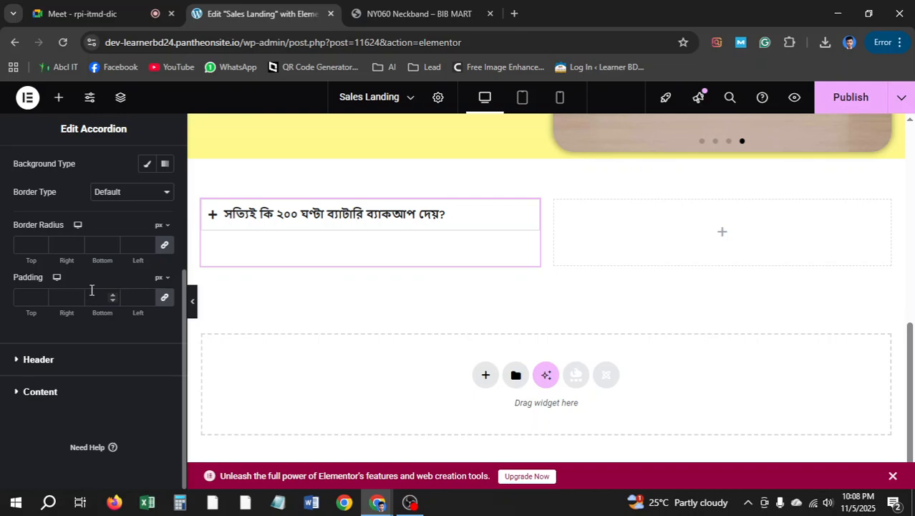
{"action": "scroll", "coordinate": [91, 290], "scroll_direction": "up", "scroll_amount": 3}
{"action": "left_click", "coordinate": [108, 8]}
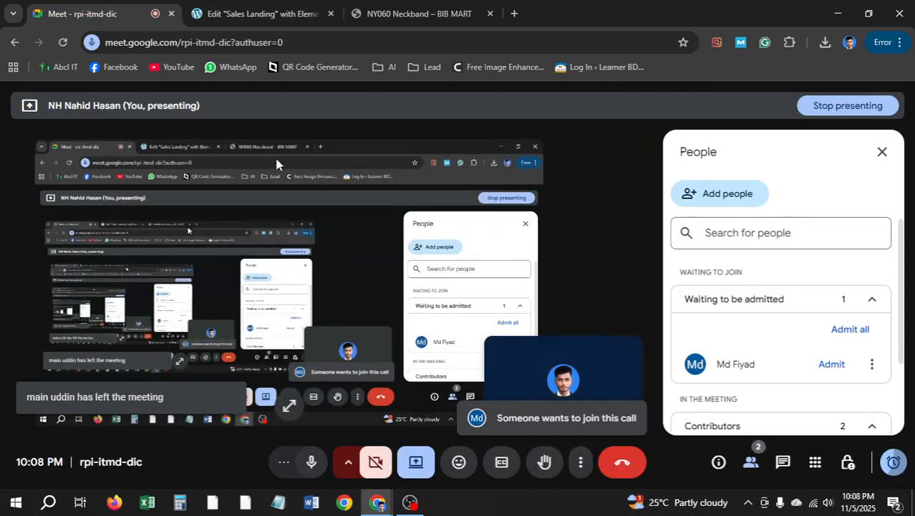
{"action": "left_click", "coordinate": [829, 365]}
{"action": "left_click", "coordinate": [261, 13]}
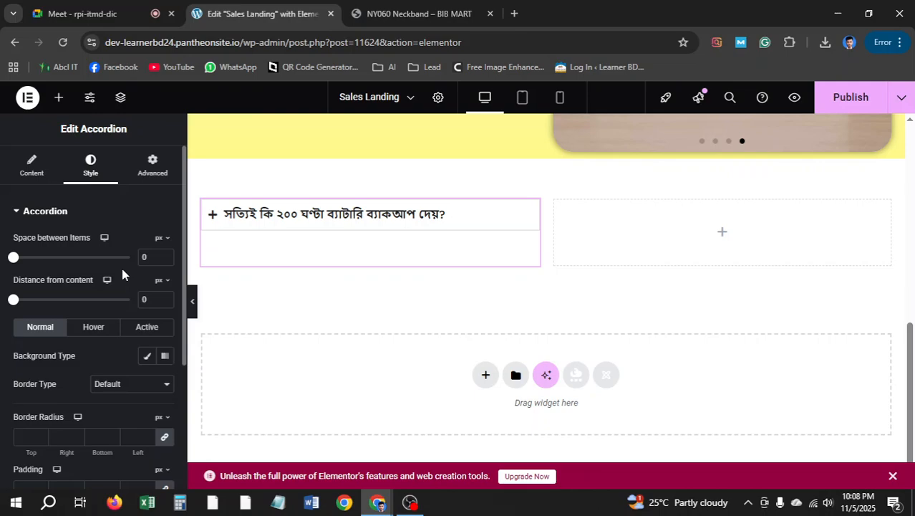
Give the question bar a classic light cyan background and compare with the reference FAQ
{"action": "left_click", "coordinate": [146, 361]}
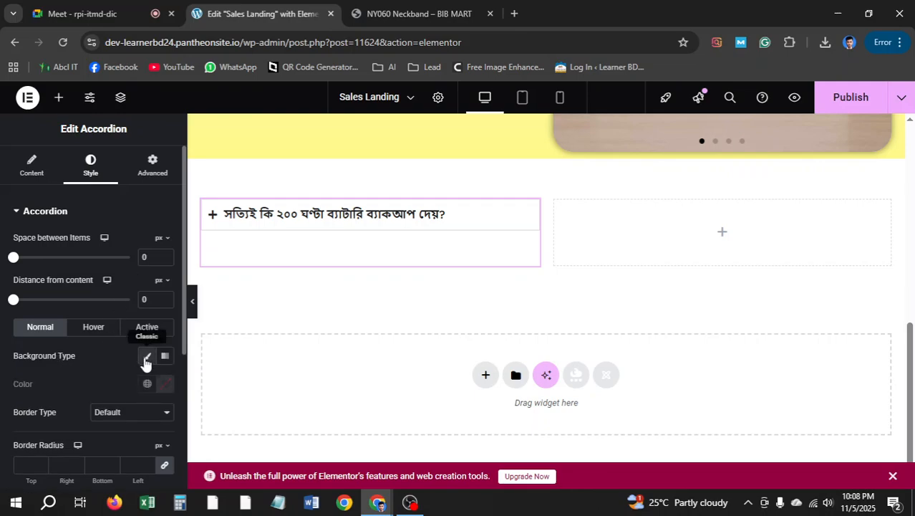
{"action": "left_click", "coordinate": [165, 387]}
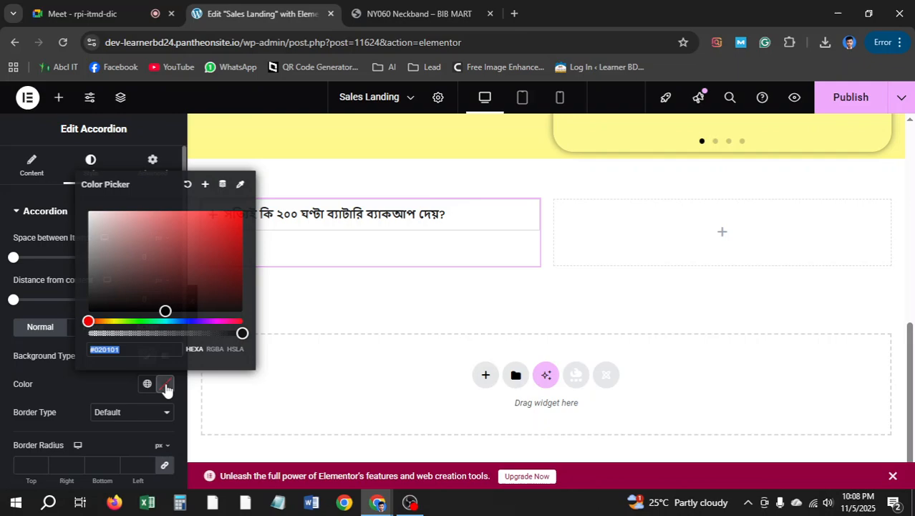
{"action": "left_click", "coordinate": [166, 320]}
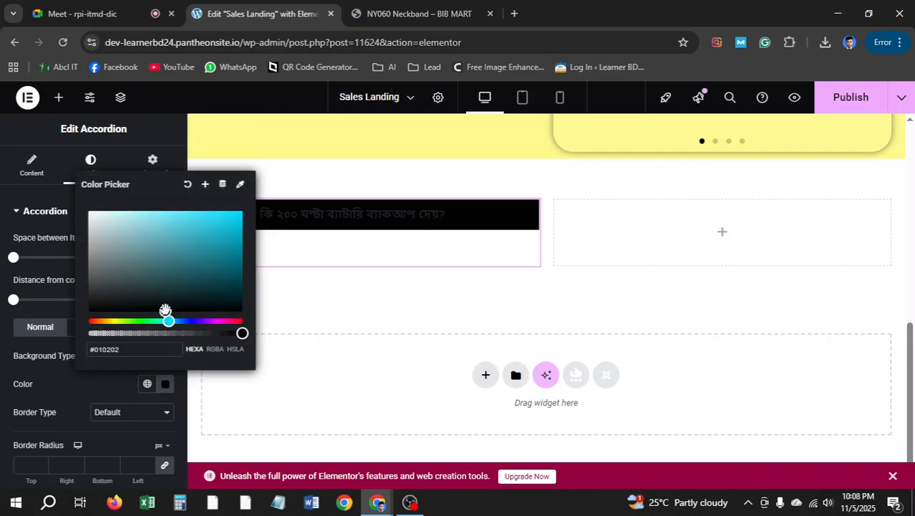
{"action": "left_click_drag", "start_coordinate": [165, 310], "coordinate": [184, 215]}
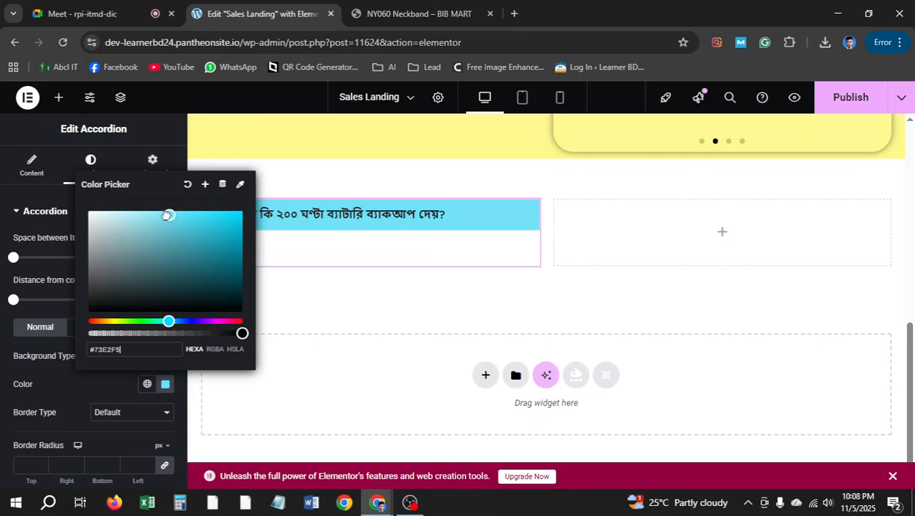
{"action": "left_click", "coordinate": [20, 304]}
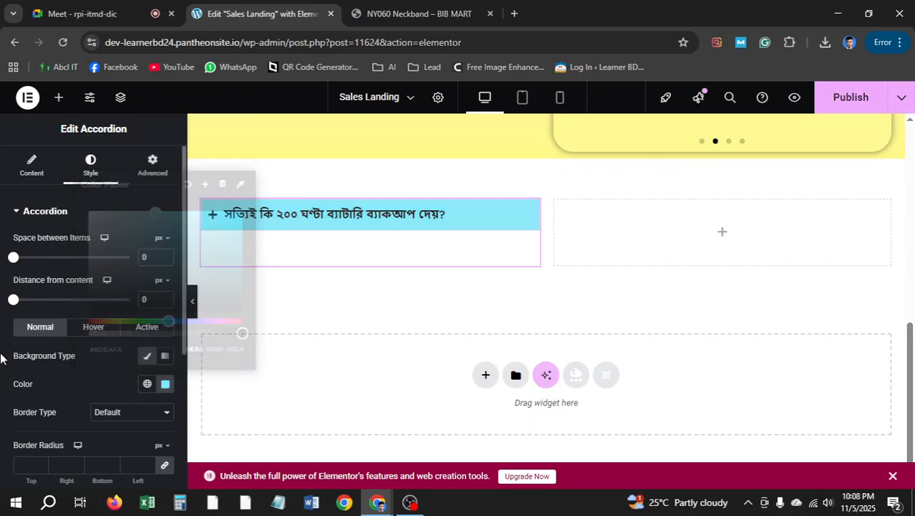
{"action": "left_click", "coordinate": [419, 14]}
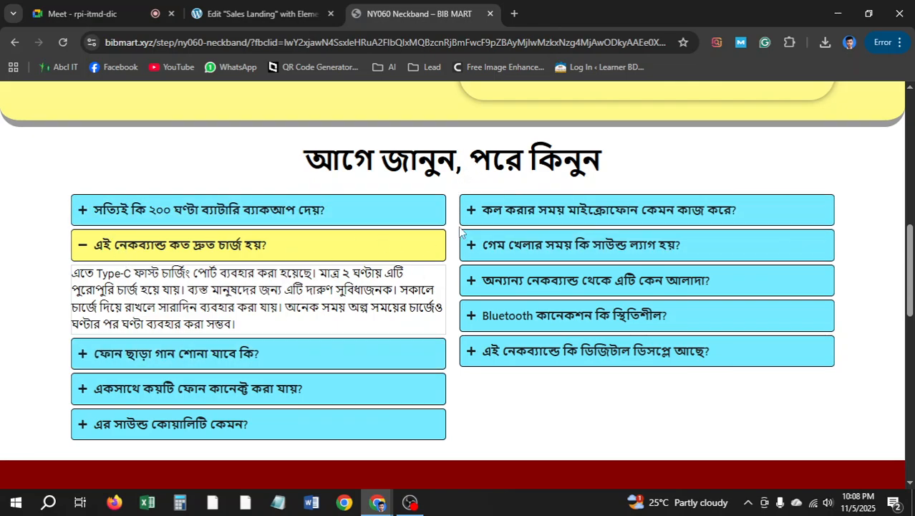
{"action": "left_click", "coordinate": [260, 13]}
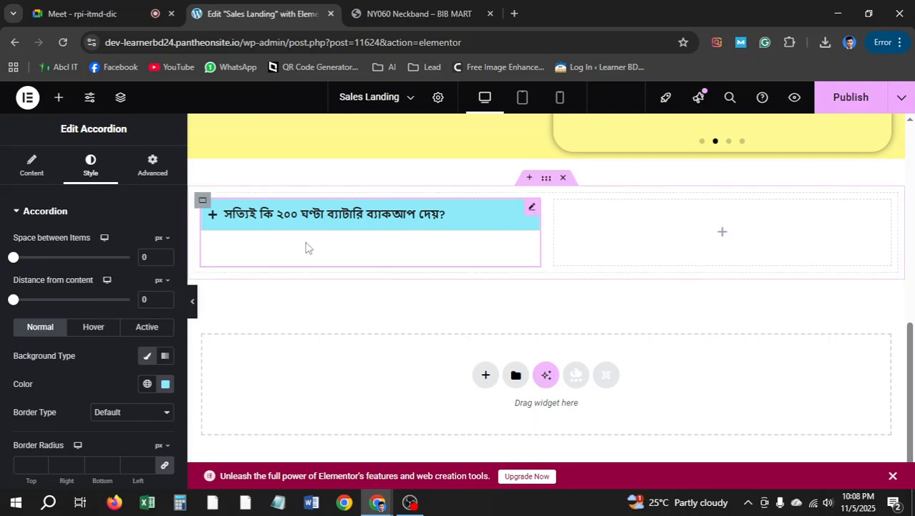
{"action": "scroll", "coordinate": [84, 274], "scroll_direction": "down", "scroll_amount": 2}
{"action": "scroll", "coordinate": [72, 272], "scroll_direction": "up", "scroll_amount": 2}
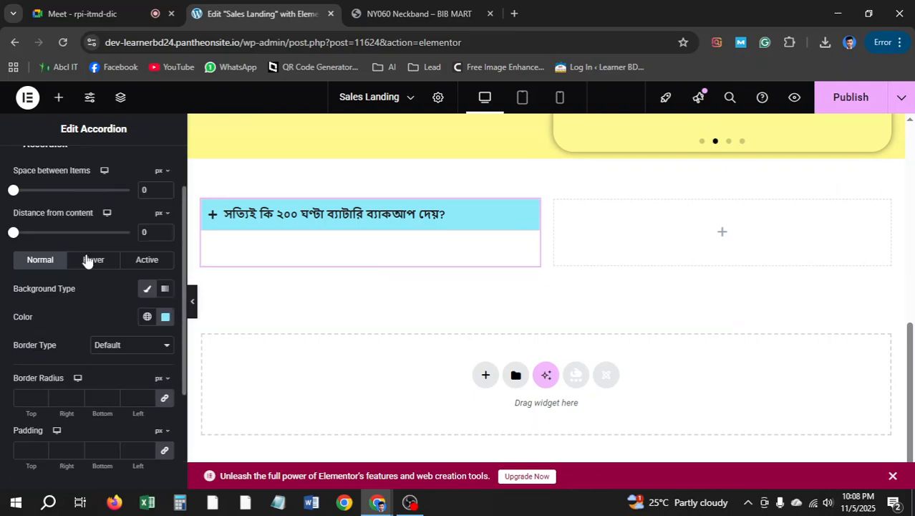
{"action": "scroll", "coordinate": [75, 327], "scroll_direction": "down", "scroll_amount": 1}
Give the cyan question bar a solid 1 px #000000 border, then expand the first FAQ item to preview it
{"action": "left_click", "coordinate": [122, 345]}
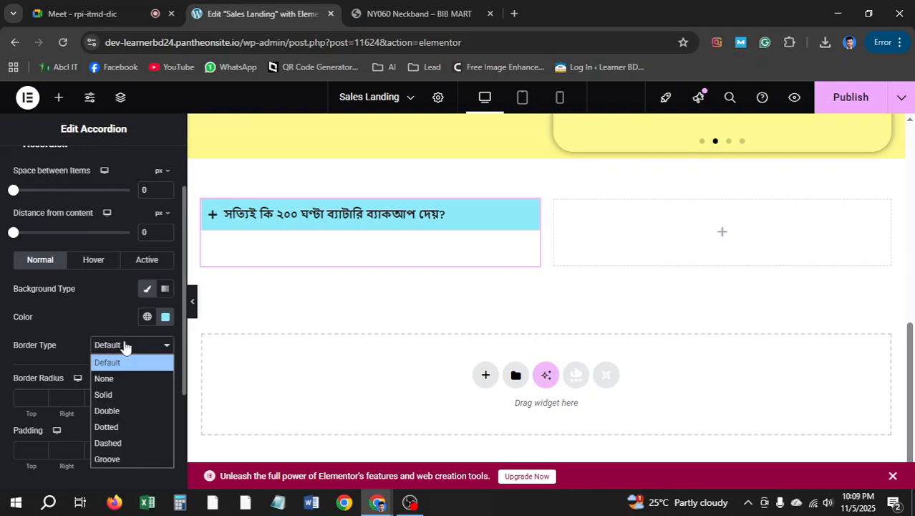
{"action": "left_click", "coordinate": [123, 391]}
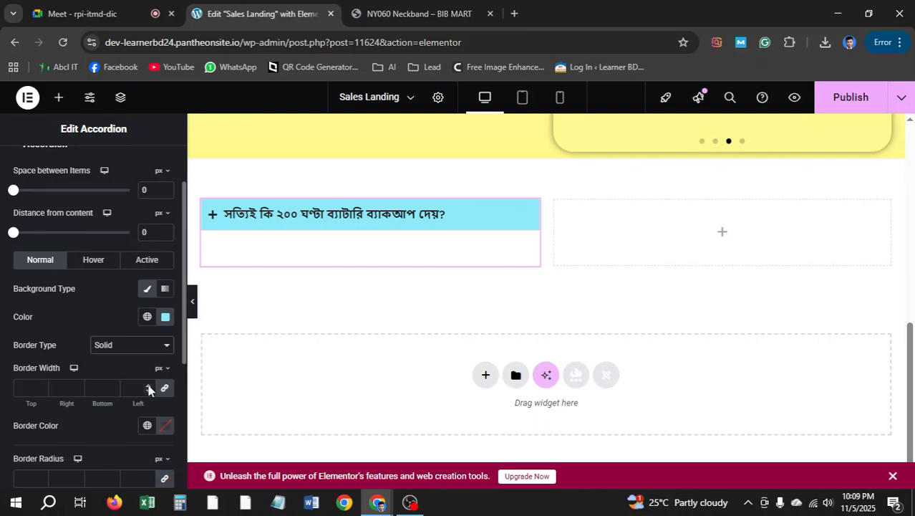
{"action": "left_click", "coordinate": [149, 388]}
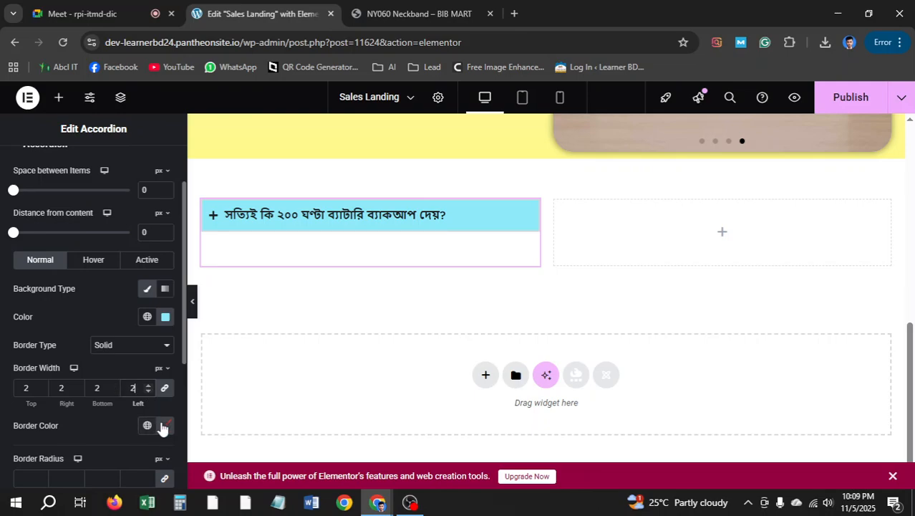
{"action": "left_click", "coordinate": [165, 425]}
{"action": "left_click_drag", "start_coordinate": [168, 350], "coordinate": [98, 354]}
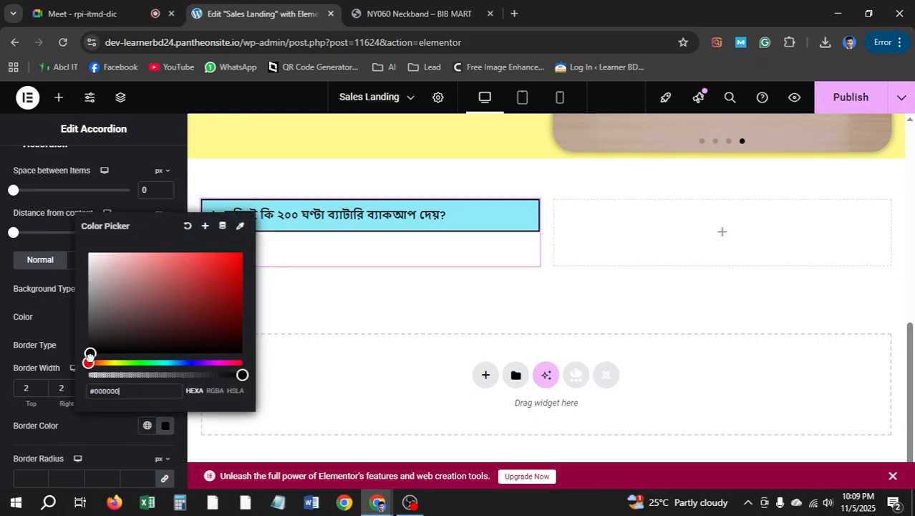
{"action": "left_click", "coordinate": [2, 402]}
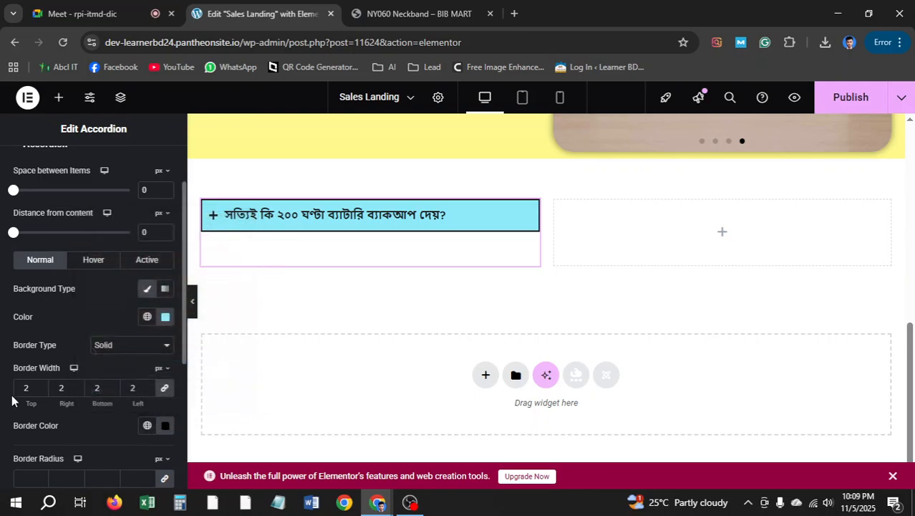
{"action": "left_click", "coordinate": [149, 391]}
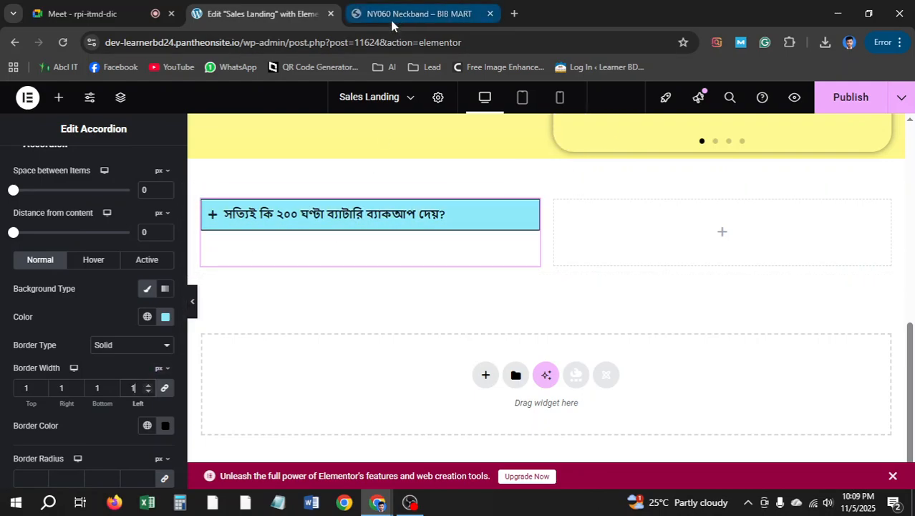
{"action": "scroll", "coordinate": [85, 426], "scroll_direction": "down", "scroll_amount": 2}
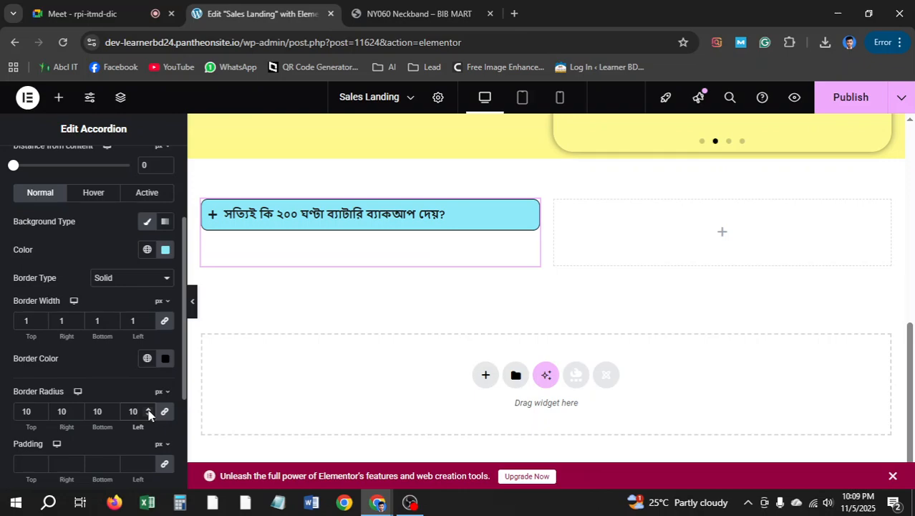
{"action": "left_click", "coordinate": [212, 220]}
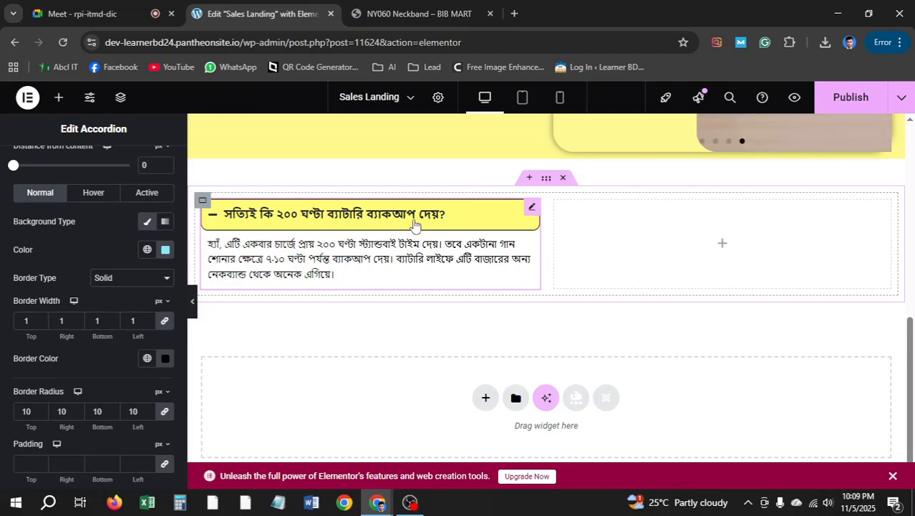
{"action": "scroll", "coordinate": [110, 208], "scroll_direction": "up", "scroll_amount": 2}
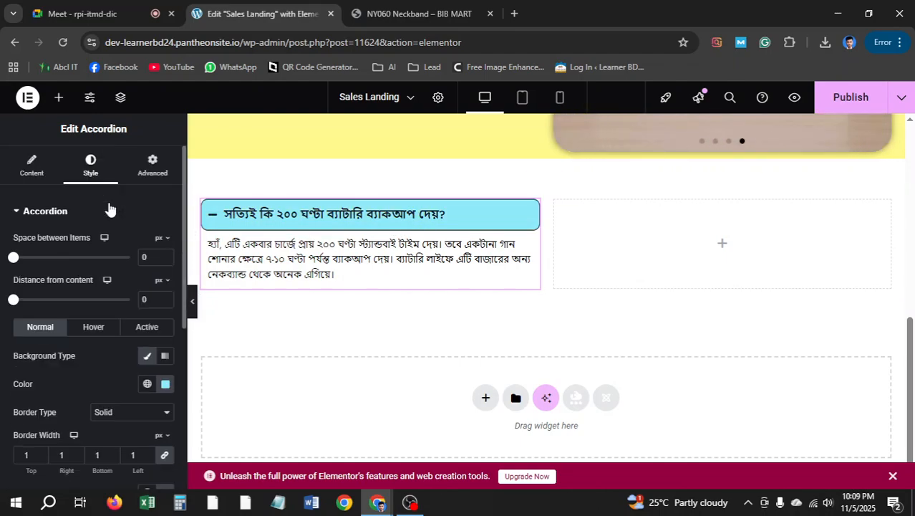
Give the opened FAQ item a solid pale yellow #FFFC78 background
{"action": "left_click", "coordinate": [146, 327]}
{"action": "scroll", "coordinate": [158, 332], "scroll_direction": "down", "scroll_amount": 1}
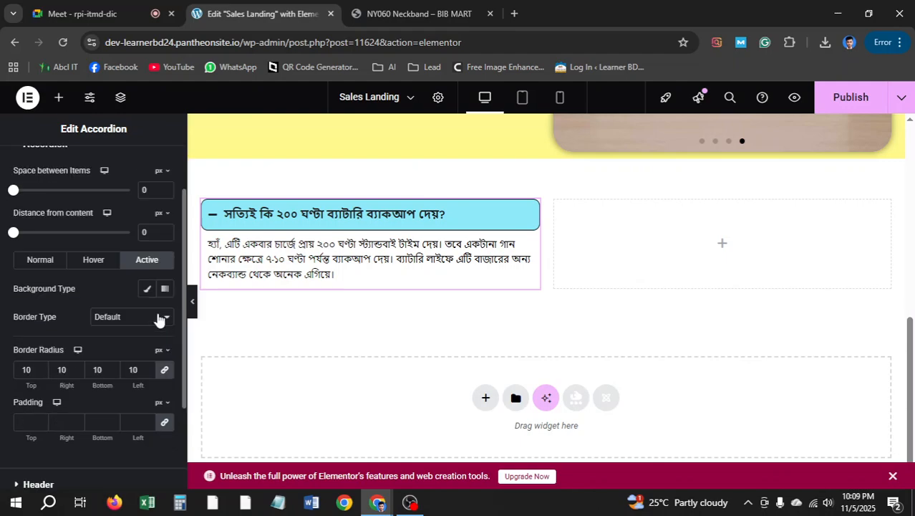
{"action": "left_click", "coordinate": [147, 289]}
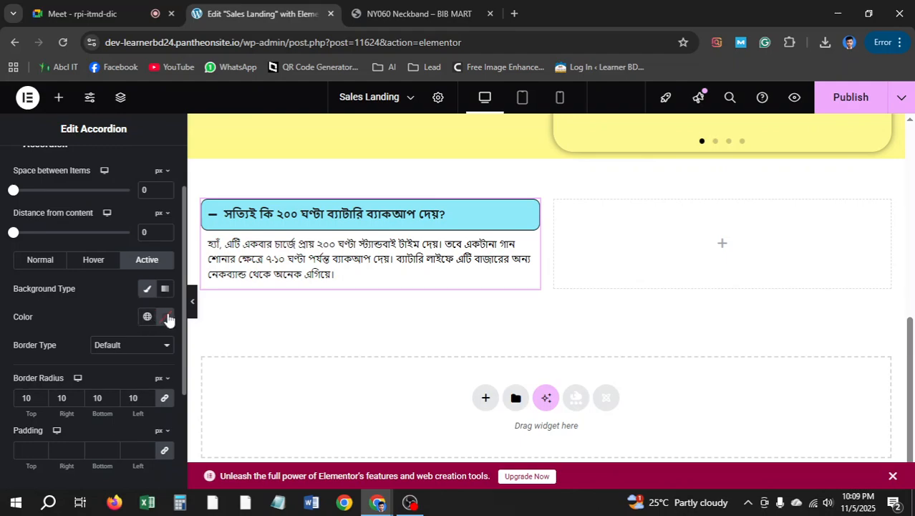
{"action": "left_click", "coordinate": [169, 319]}
{"action": "key", "text": "ctrl+v"}
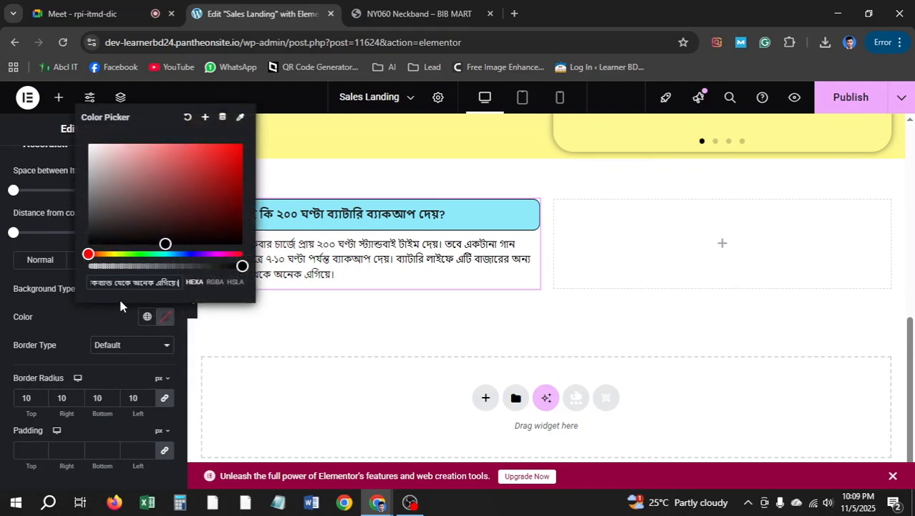
{"action": "key", "text": "ctrl+a"}
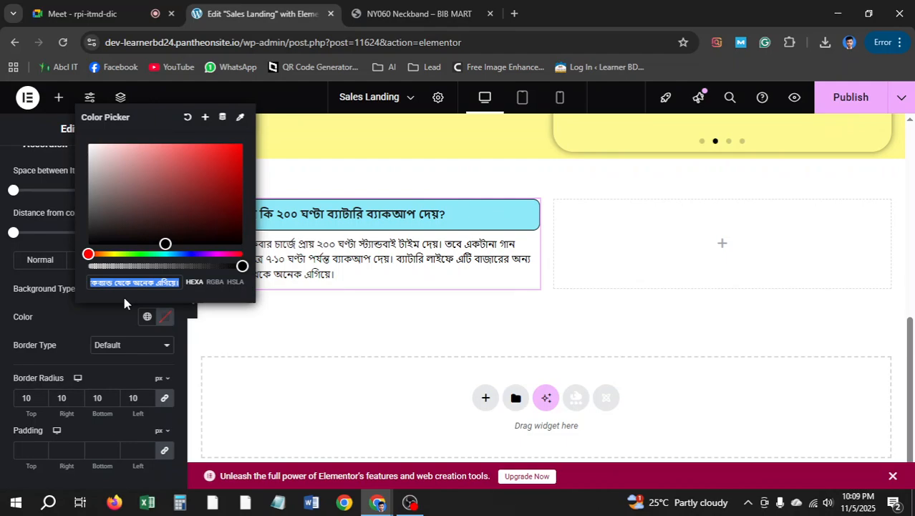
{"action": "key", "text": "super+v"}
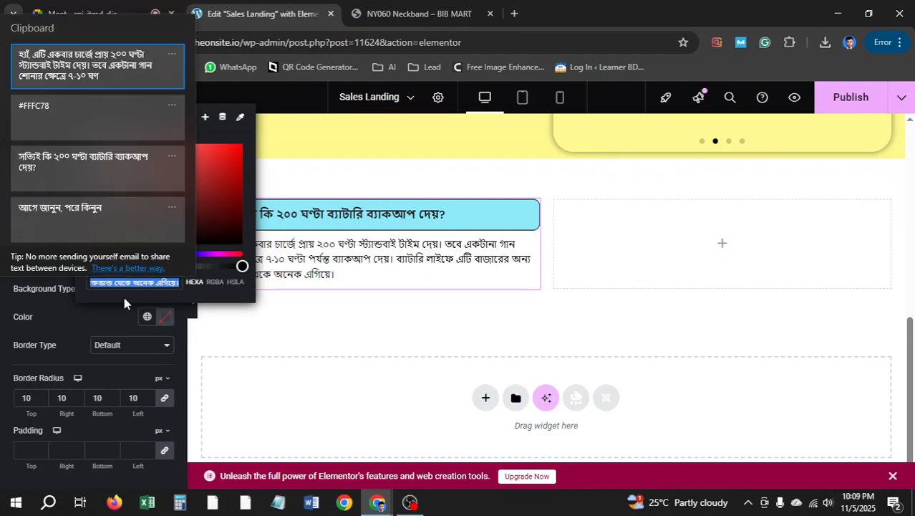
{"action": "left_click", "coordinate": [87, 114]}
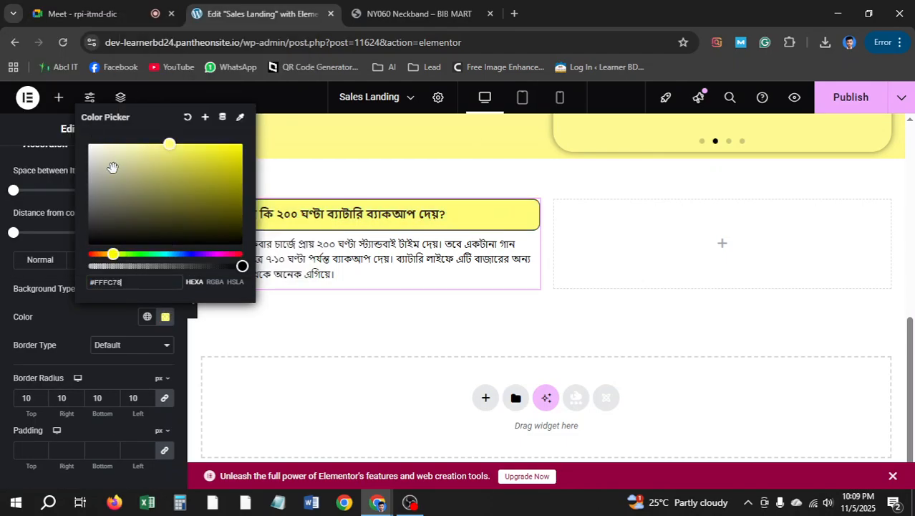
{"action": "left_click", "coordinate": [2, 309]}
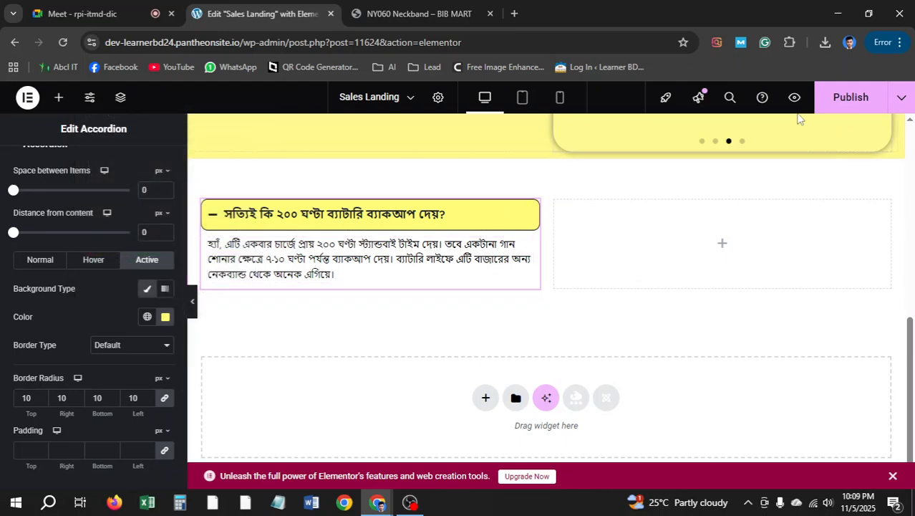
Publish the page, then collapse and re-expand the first FAQ item to preview it
{"action": "left_click", "coordinate": [839, 104]}
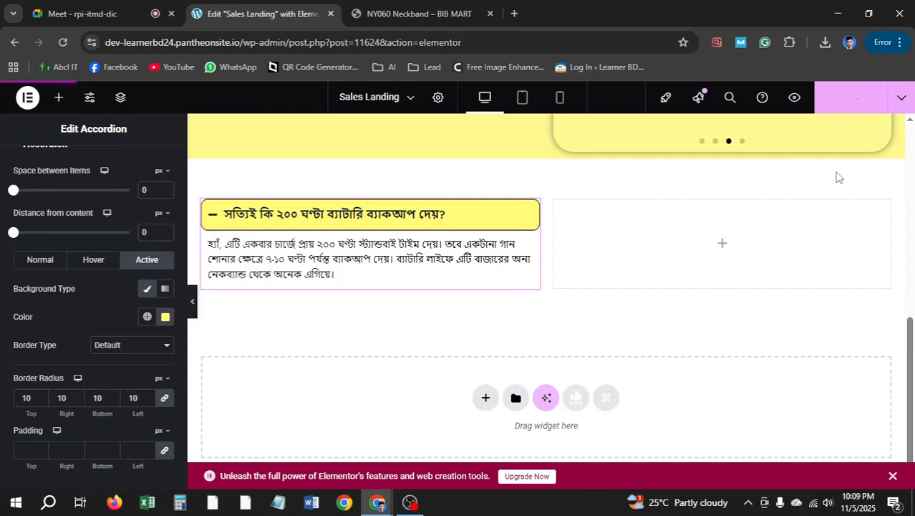
{"action": "left_click", "coordinate": [210, 219]}
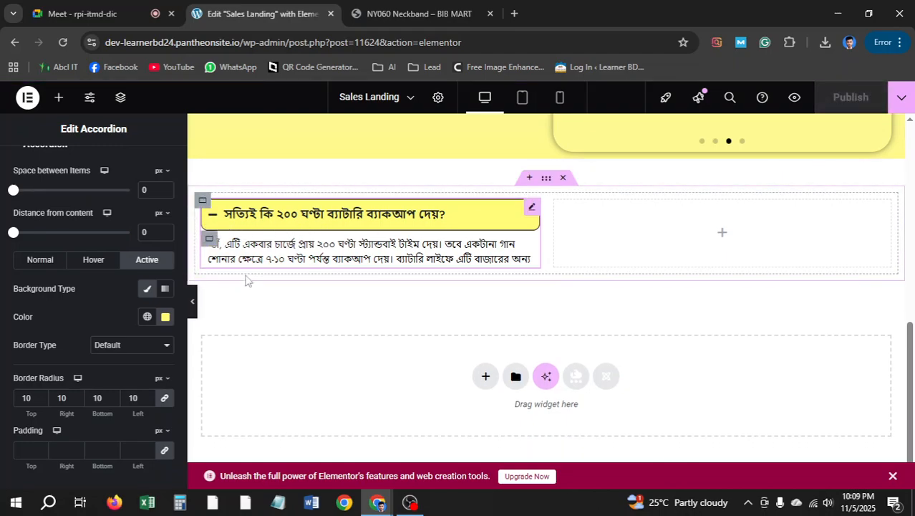
{"action": "left_click", "coordinate": [209, 221]}
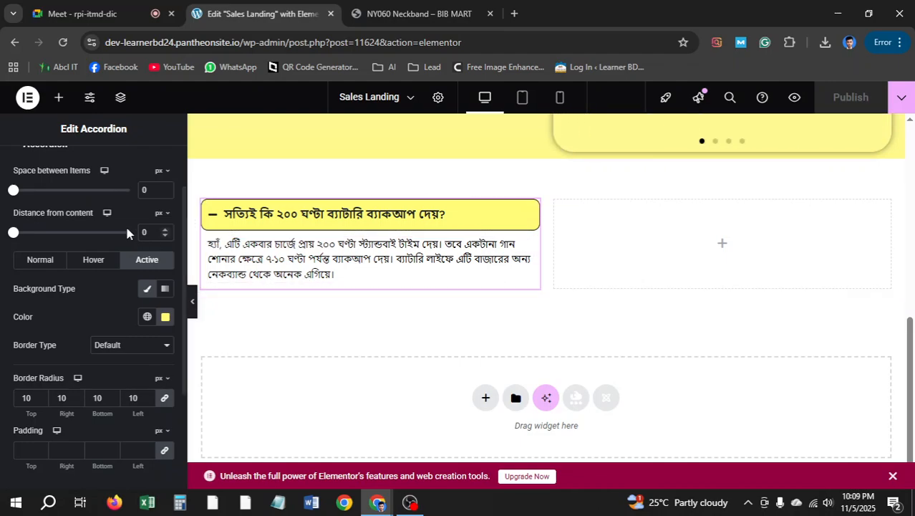
{"action": "scroll", "coordinate": [107, 215], "scroll_direction": "up", "scroll_amount": 2}
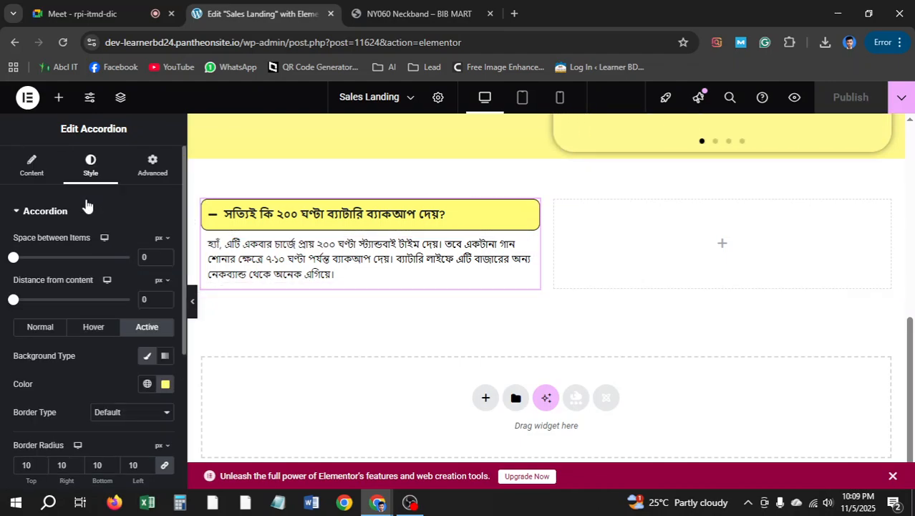
Duplicate the battery-backup question four times for five items, then collapse the first one
{"action": "left_click", "coordinate": [48, 170]}
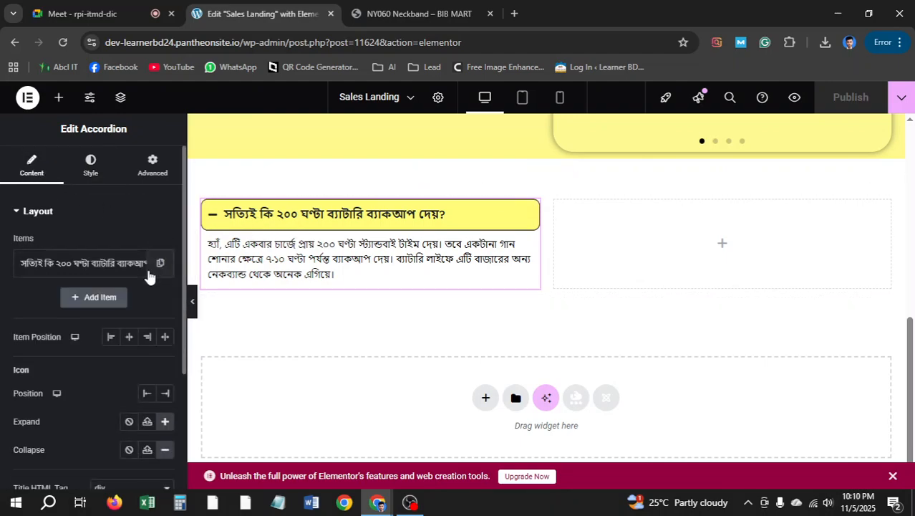
{"action": "left_click", "coordinate": [160, 265]}
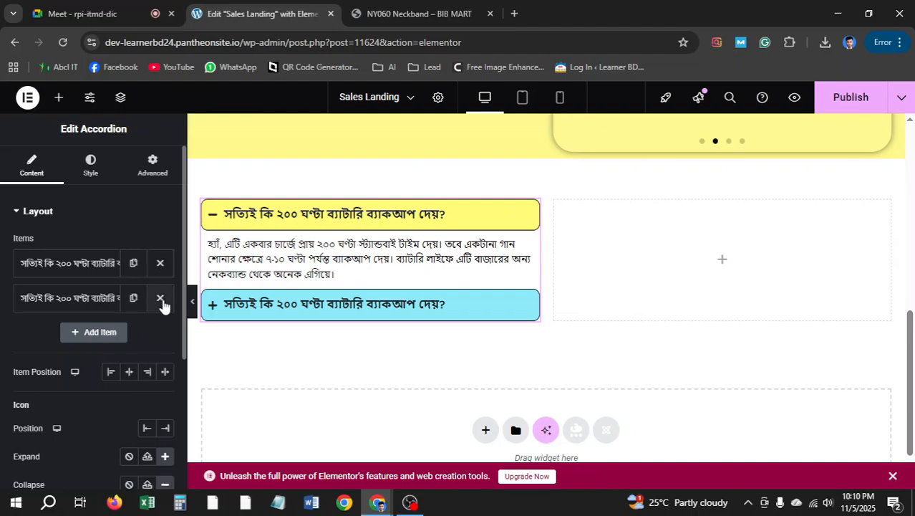
{"action": "left_click", "coordinate": [133, 299]}
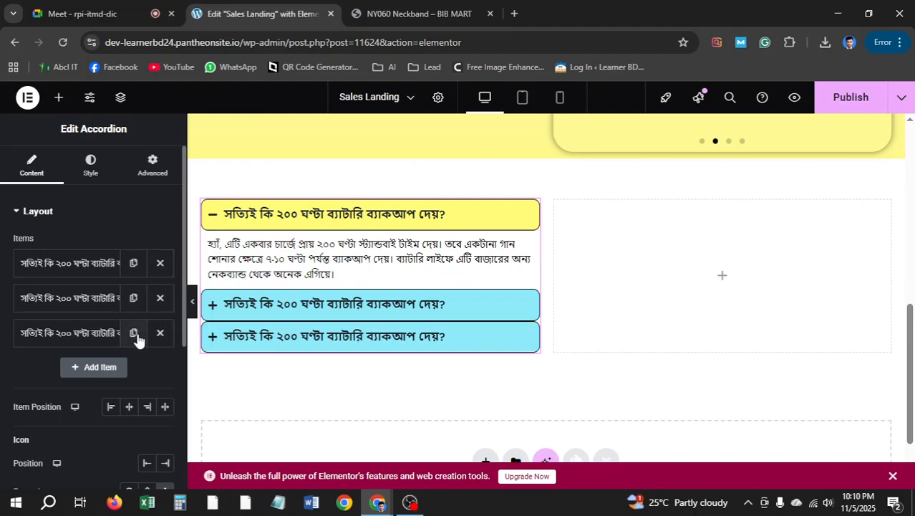
{"action": "left_click", "coordinate": [134, 334]}
{"action": "left_click", "coordinate": [133, 367]}
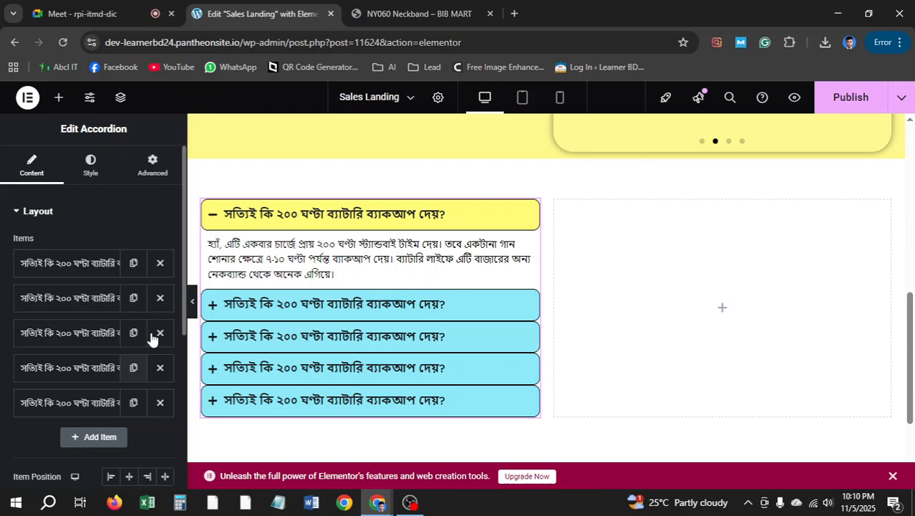
{"action": "left_click", "coordinate": [215, 217]}
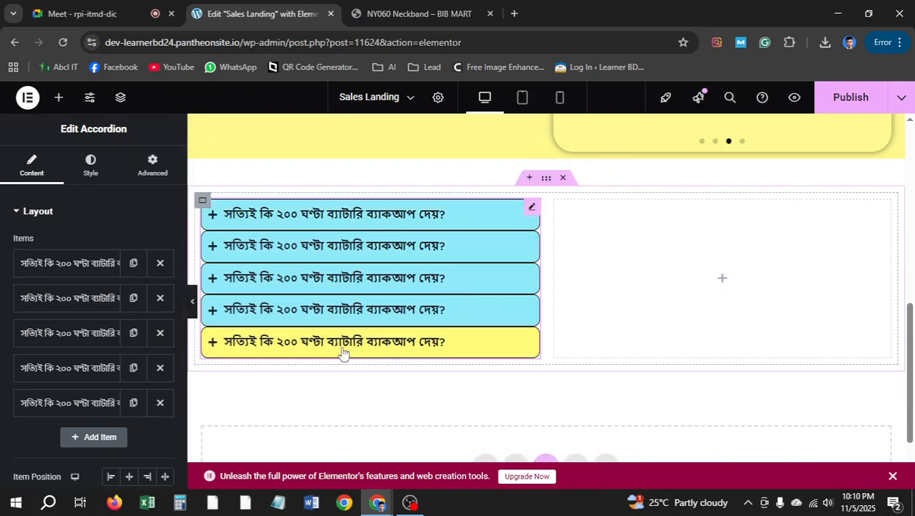
Paste an accordion into the empty right column, then delete that unstyled copy
{"action": "right_click", "coordinate": [261, 249]}
{"action": "left_click", "coordinate": [643, 256]}
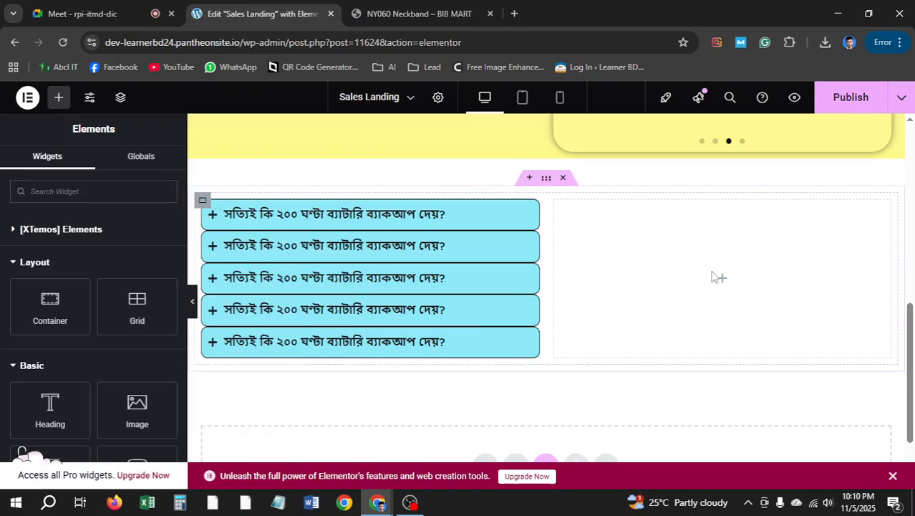
{"action": "right_click", "coordinate": [719, 261]}
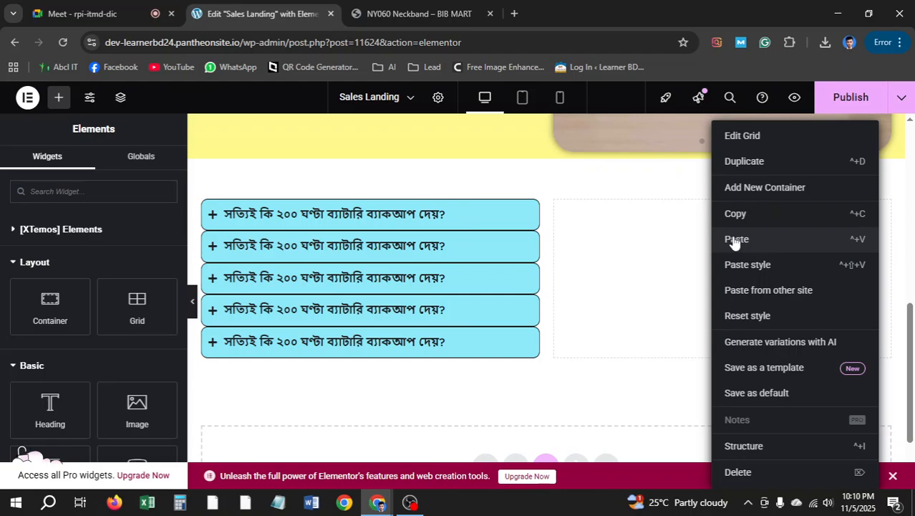
{"action": "left_click", "coordinate": [735, 240]}
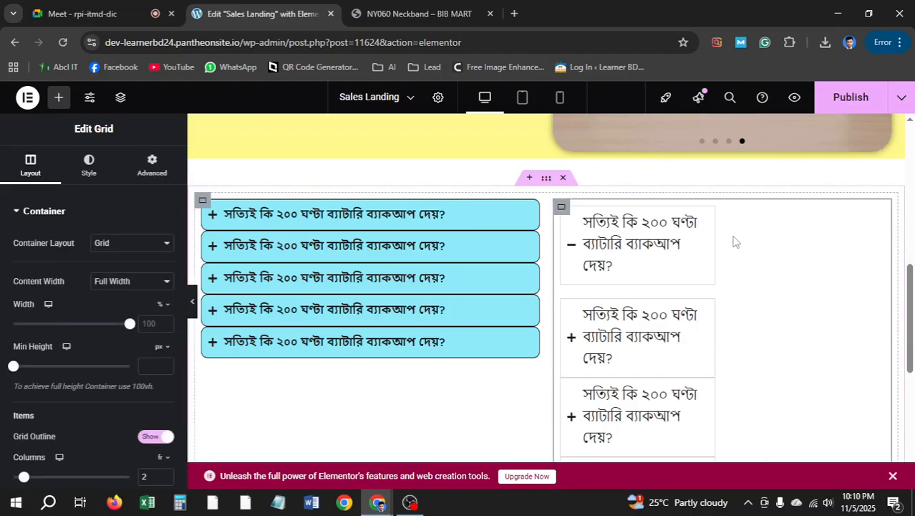
{"action": "right_click", "coordinate": [615, 270]}
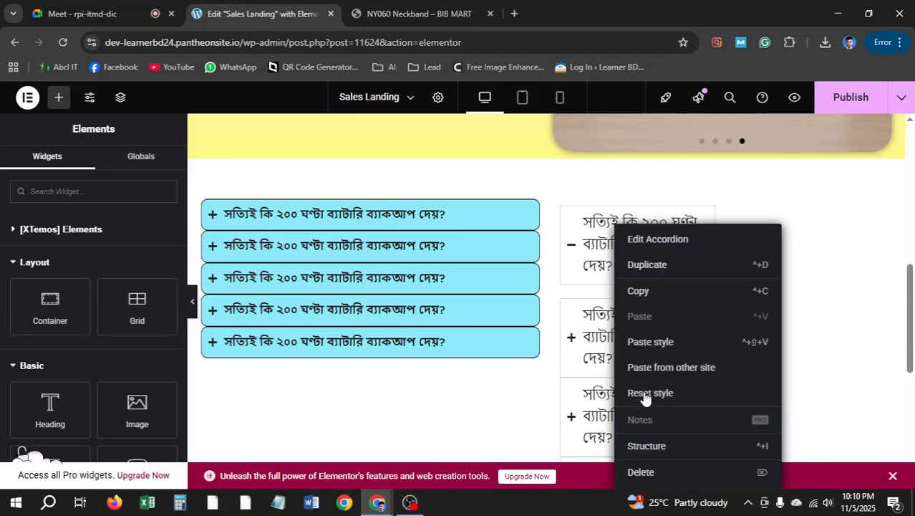
{"action": "left_click", "coordinate": [642, 472]}
Copy the styled cyan left FAQ accordion and paste it into the cleared right column
{"action": "right_click", "coordinate": [533, 213]}
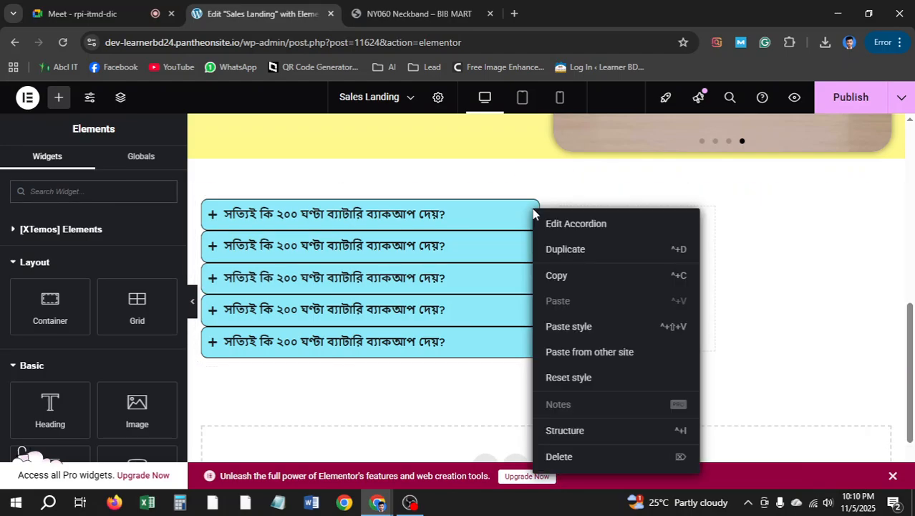
{"action": "left_click", "coordinate": [570, 277]}
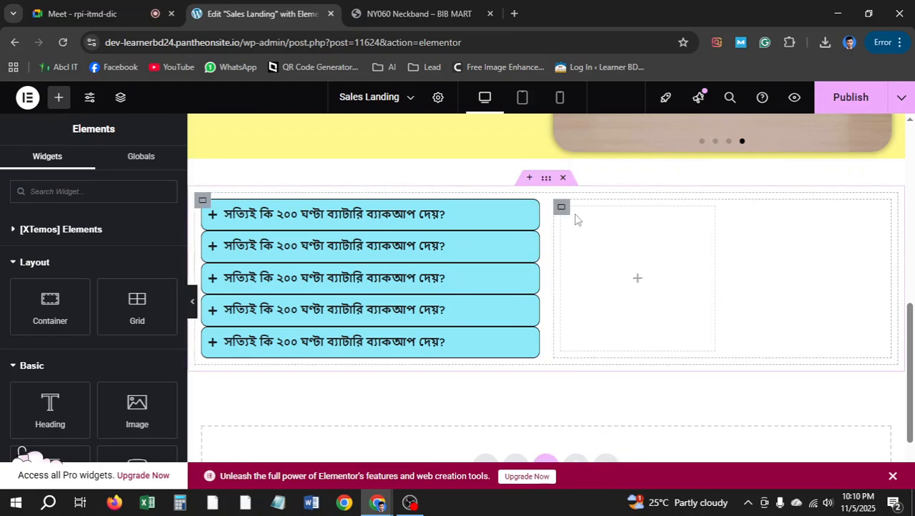
{"action": "right_click", "coordinate": [564, 213]}
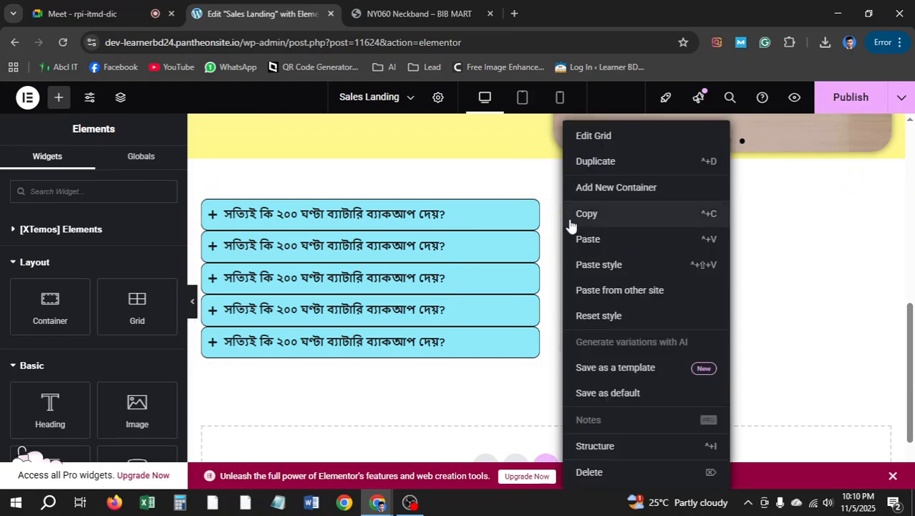
{"action": "left_click", "coordinate": [583, 471]}
{"action": "right_click", "coordinate": [671, 249]}
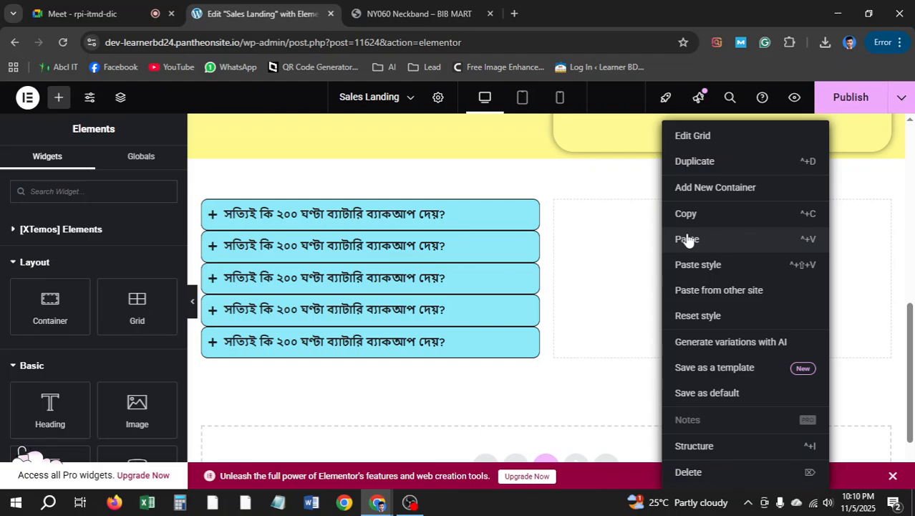
{"action": "left_click", "coordinate": [688, 239]}
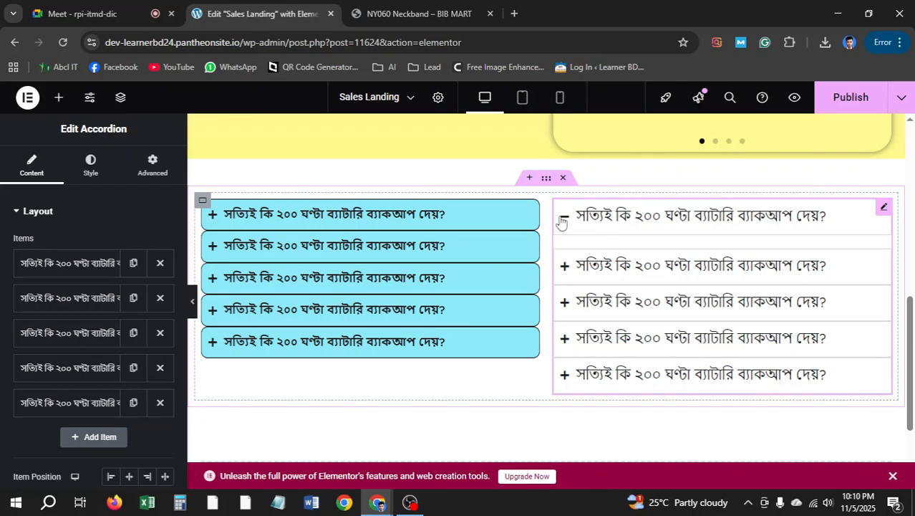
Toggle the right accordion's first item and compare the layout with the reference neckband page
{"action": "left_click", "coordinate": [563, 220]}
{"action": "left_click", "coordinate": [566, 221]}
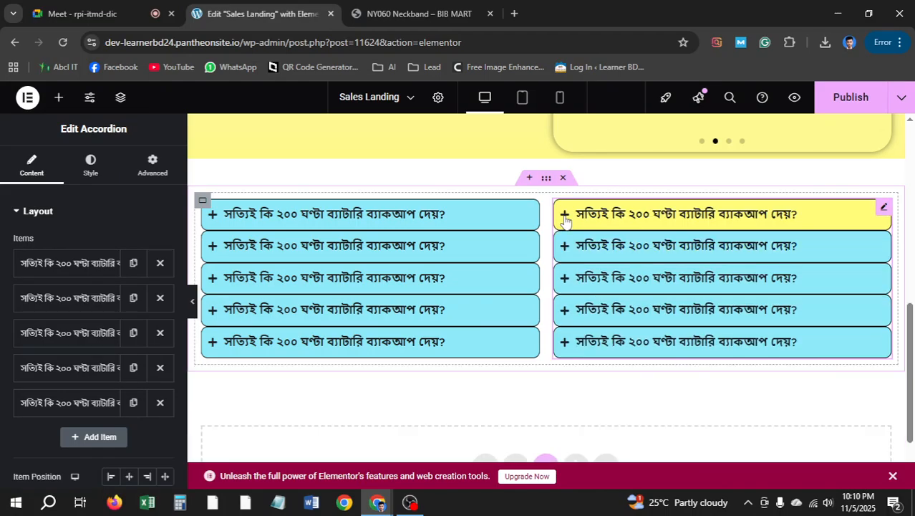
{"action": "left_click", "coordinate": [415, 13]}
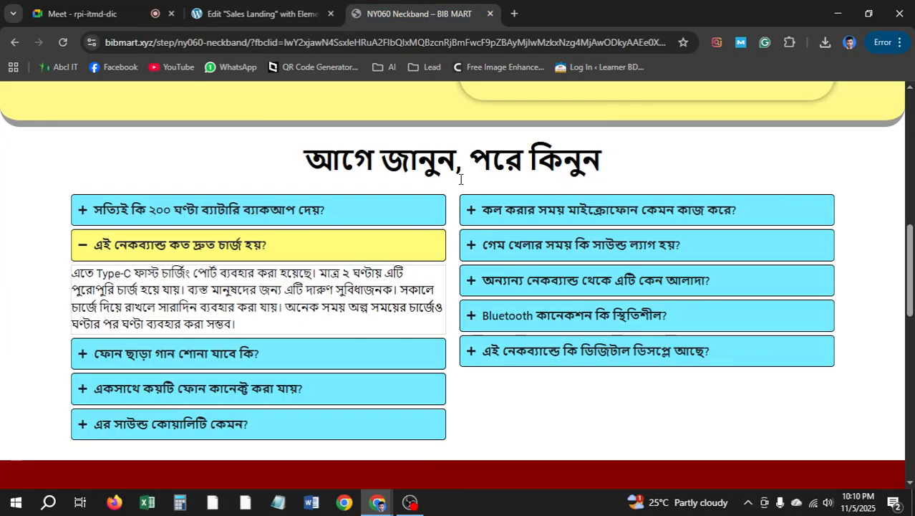
{"action": "left_click", "coordinate": [129, 245]}
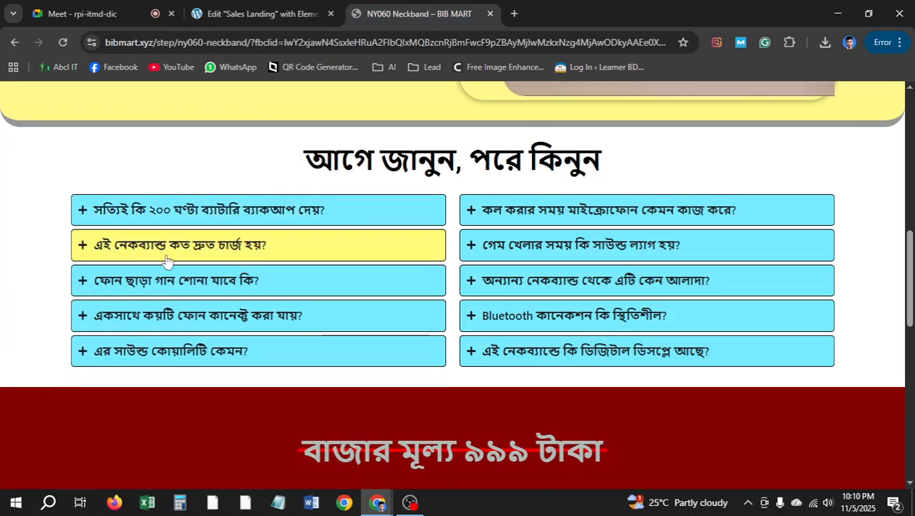
{"action": "left_click", "coordinate": [258, 14]}
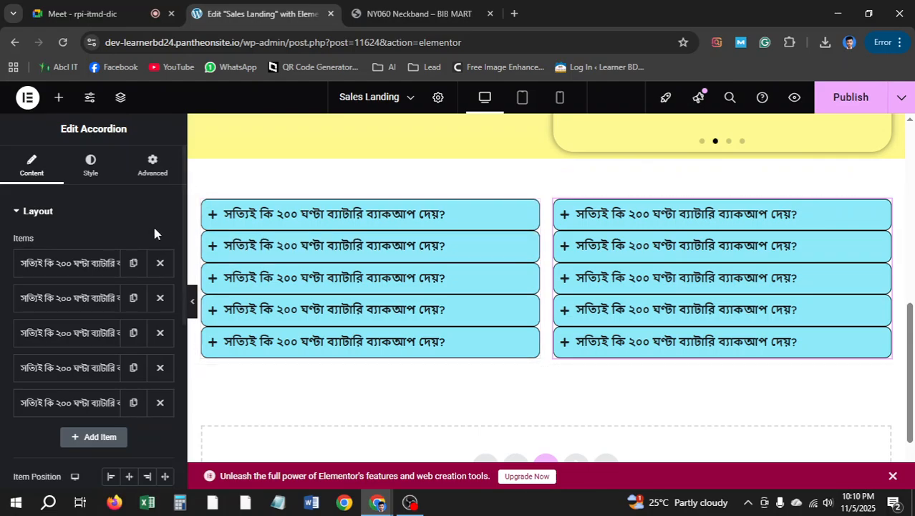
{"action": "scroll", "coordinate": [106, 225], "scroll_direction": "down", "scroll_amount": 4}
{"action": "scroll", "coordinate": [106, 221], "scroll_direction": "up", "scroll_amount": 4}
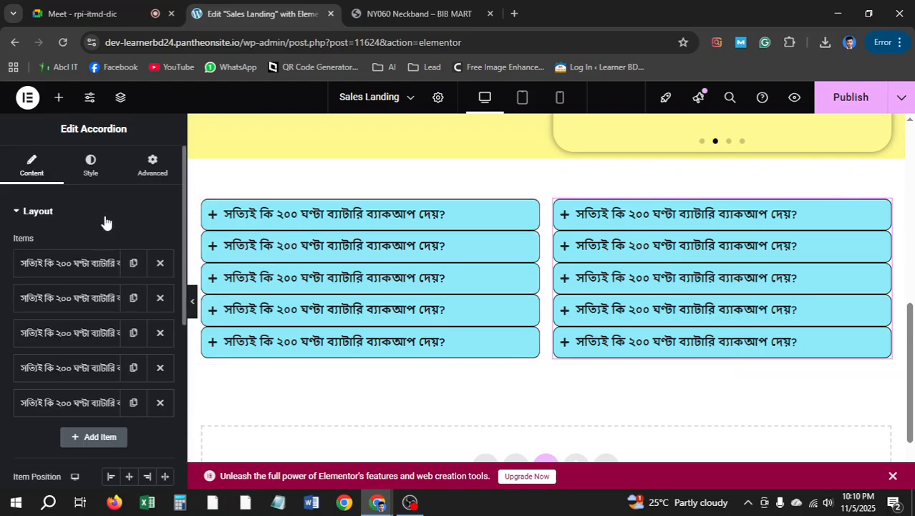
Enter 5 in the spacing settings of both the right and left FAQ accordions
{"action": "left_click", "coordinate": [91, 163]}
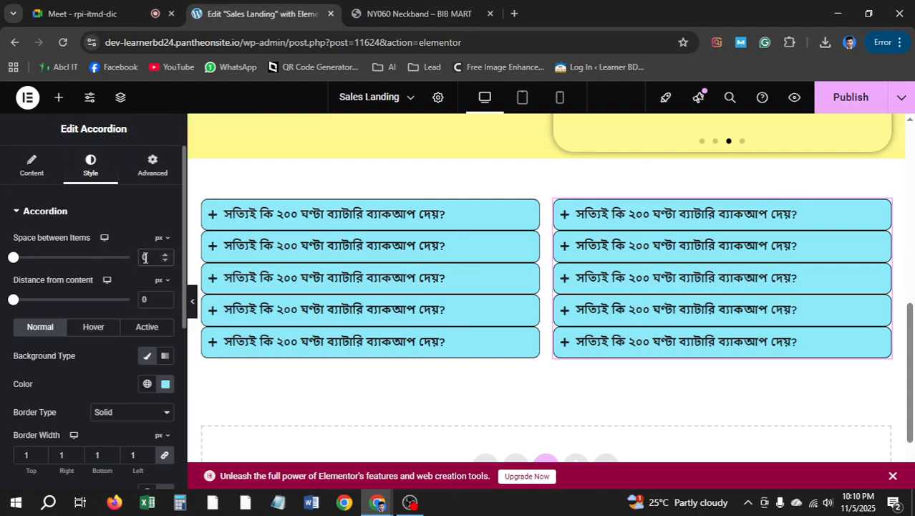
{"action": "type", "text": "5"}
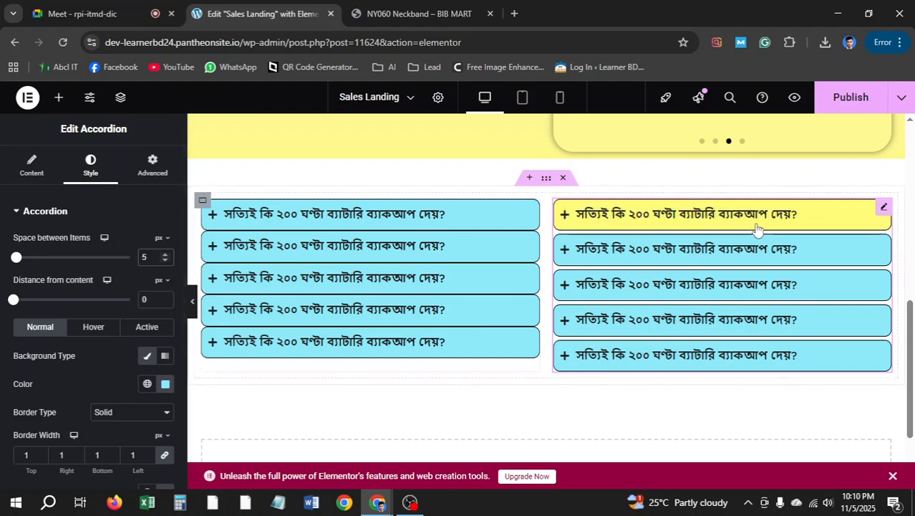
{"action": "left_click", "coordinate": [533, 209]}
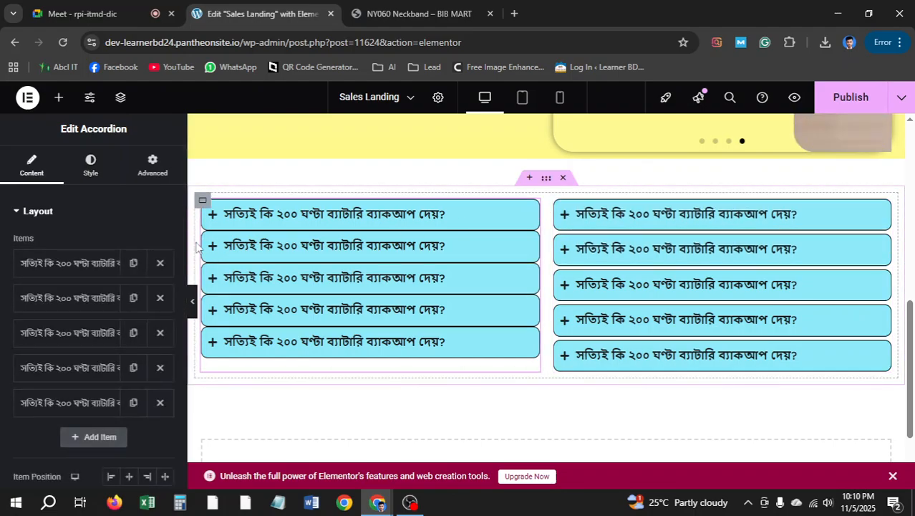
{"action": "left_click", "coordinate": [94, 175]}
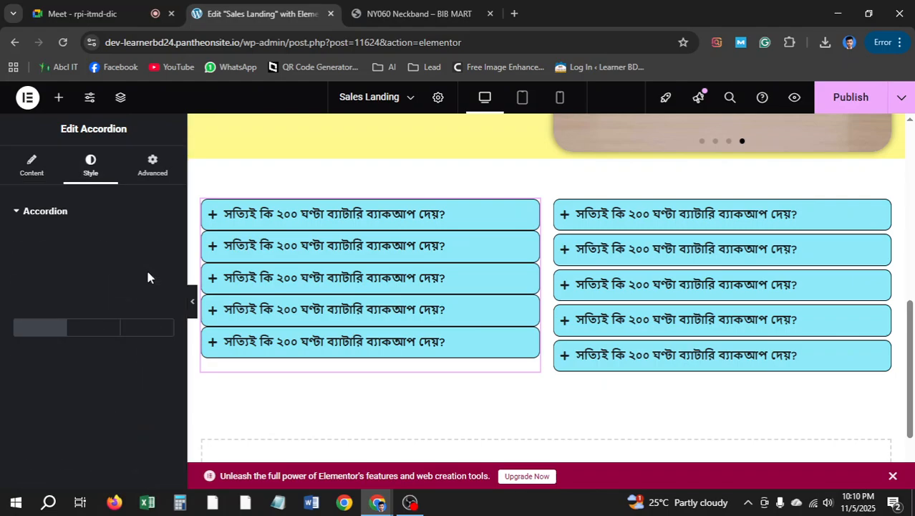
{"action": "type", "text": "5"}
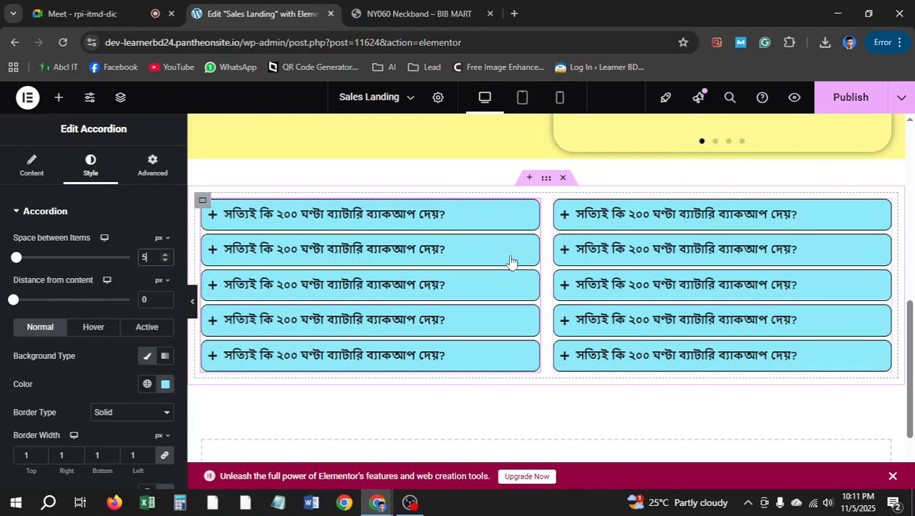
Check the reference neckband page, then start a new section below the FAQ accordions
{"action": "scroll", "coordinate": [360, 257], "scroll_direction": "up", "scroll_amount": 1}
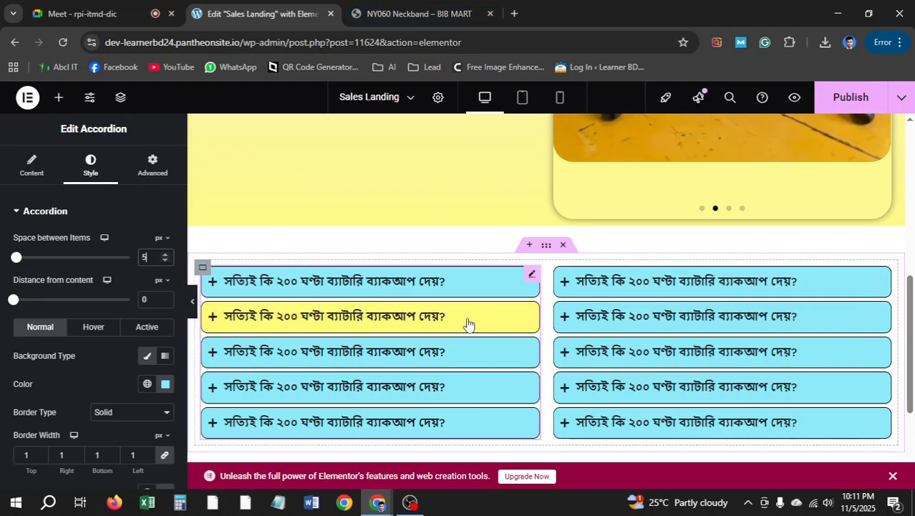
{"action": "scroll", "coordinate": [465, 320], "scroll_direction": "down", "scroll_amount": 3}
{"action": "scroll", "coordinate": [631, 266], "scroll_direction": "up", "scroll_amount": 2}
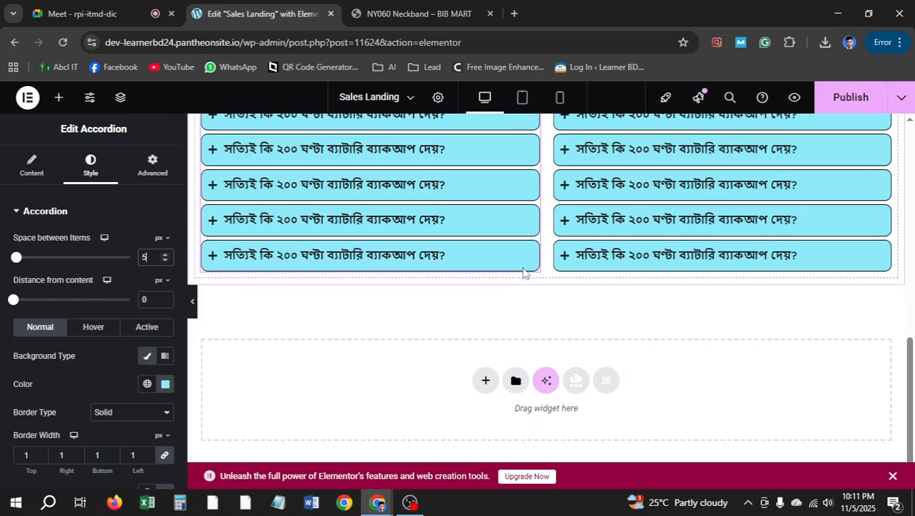
{"action": "left_click", "coordinate": [419, 14]}
{"action": "scroll", "coordinate": [465, 258], "scroll_direction": "down", "scroll_amount": 2}
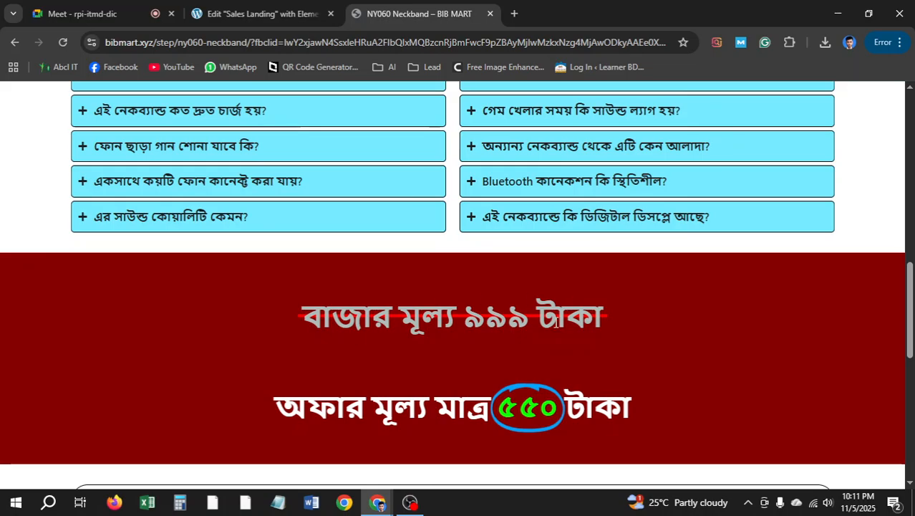
{"action": "left_click", "coordinate": [255, 12]}
{"action": "scroll", "coordinate": [494, 313], "scroll_direction": "down", "scroll_amount": 2}
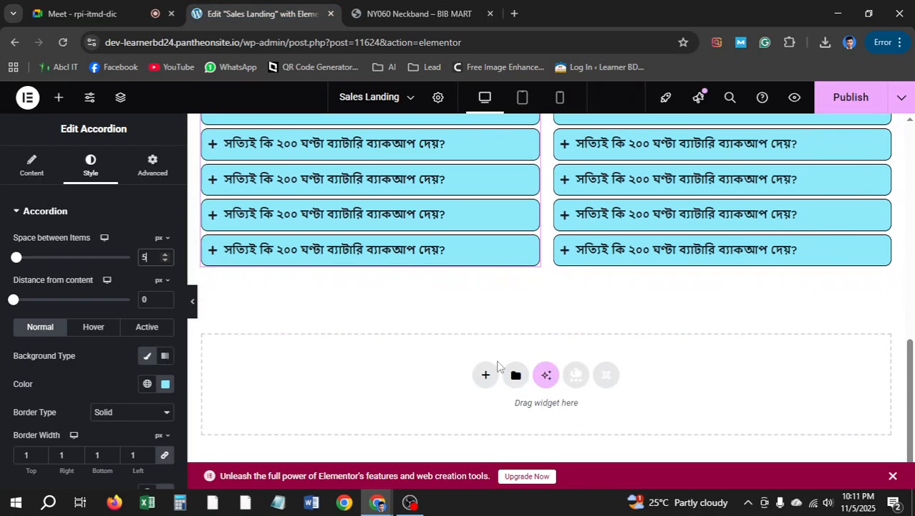
{"action": "left_click", "coordinate": [485, 375]}
Create a single Flexbox container below the FAQ grid with a 20 px top margin
{"action": "left_click", "coordinate": [466, 424]}
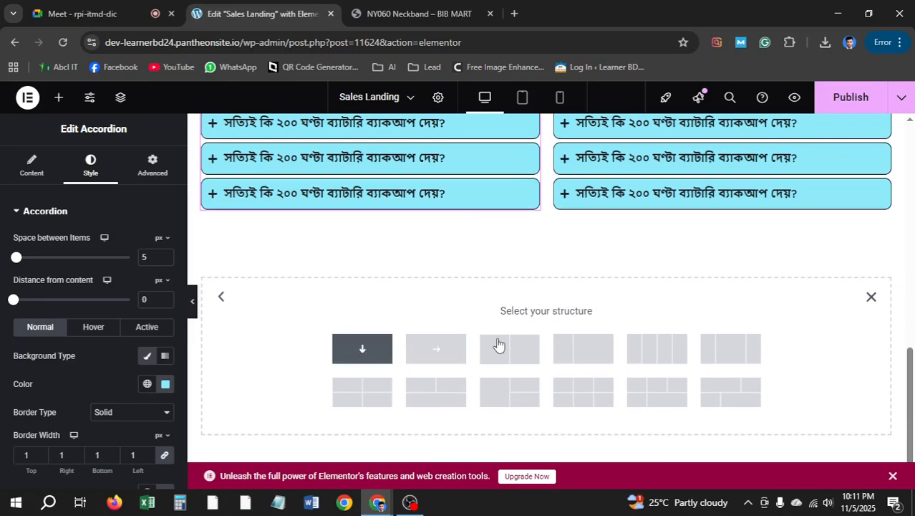
{"action": "left_click", "coordinate": [499, 345]}
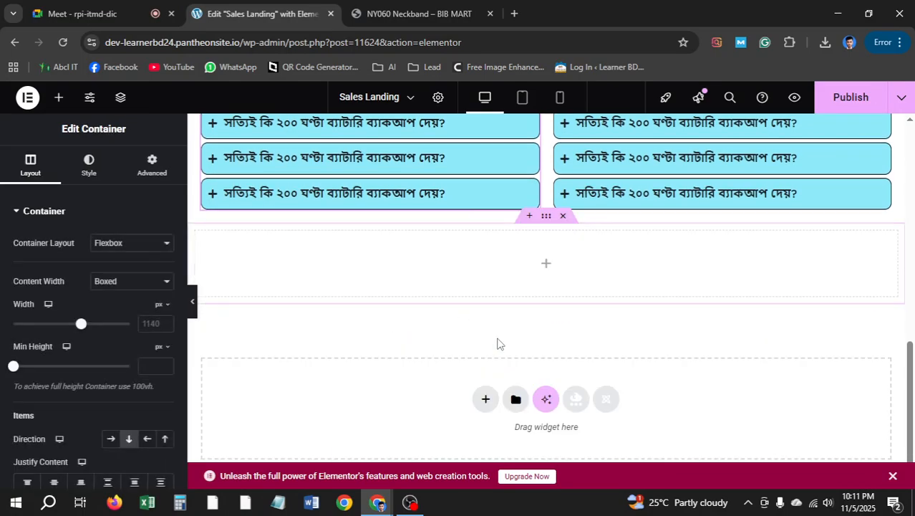
{"action": "left_click", "coordinate": [156, 164]}
{"action": "left_click", "coordinate": [165, 258]}
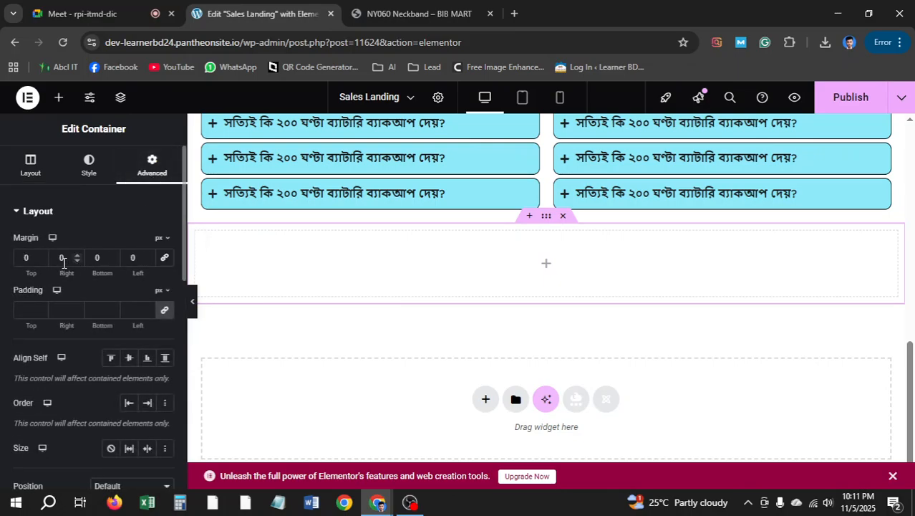
{"action": "left_click", "coordinate": [34, 260]}
{"action": "type", "text": "20"}
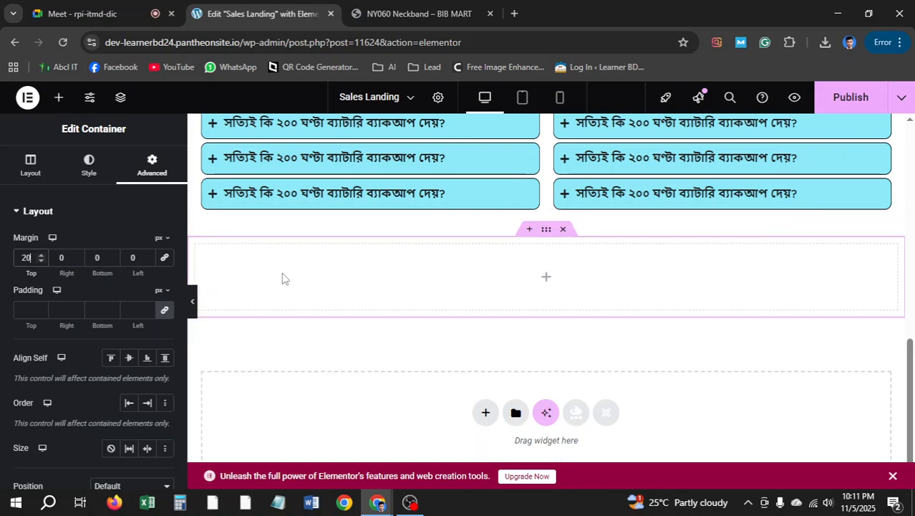
Copy the dark red #860000 from the BIB MART price section using ColorZilla
{"action": "left_click", "coordinate": [380, 13]}
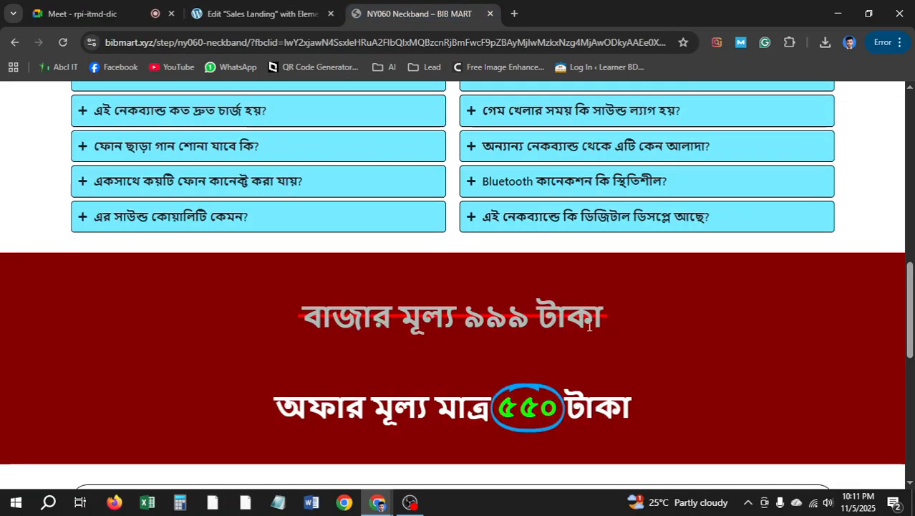
{"action": "left_click", "coordinate": [790, 42]}
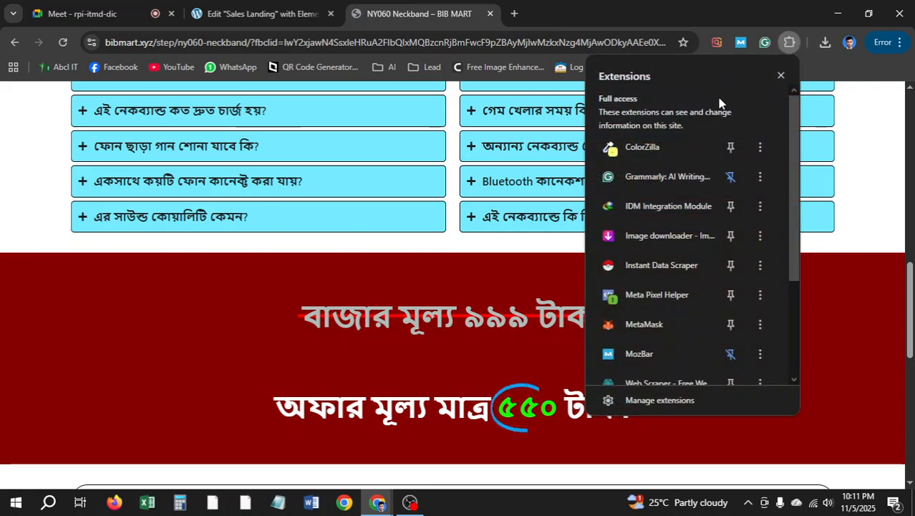
{"action": "left_click", "coordinate": [682, 146]}
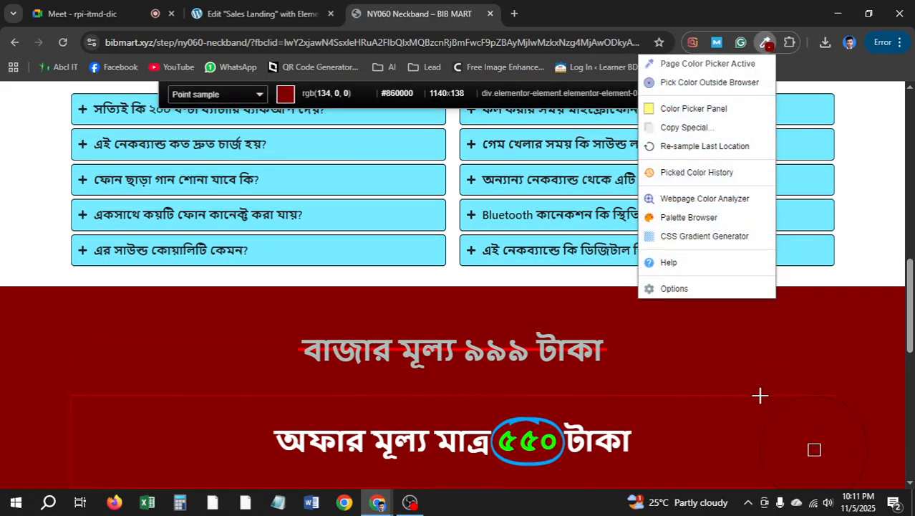
{"action": "left_click", "coordinate": [867, 368]}
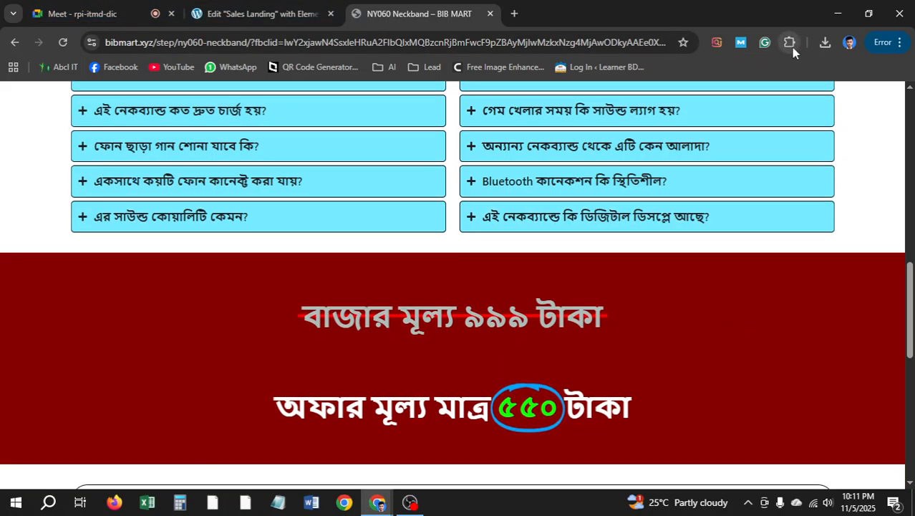
{"action": "left_click", "coordinate": [790, 43]}
Set the container's Classic background colour to the pasted #860000
{"action": "left_click", "coordinate": [265, 14]}
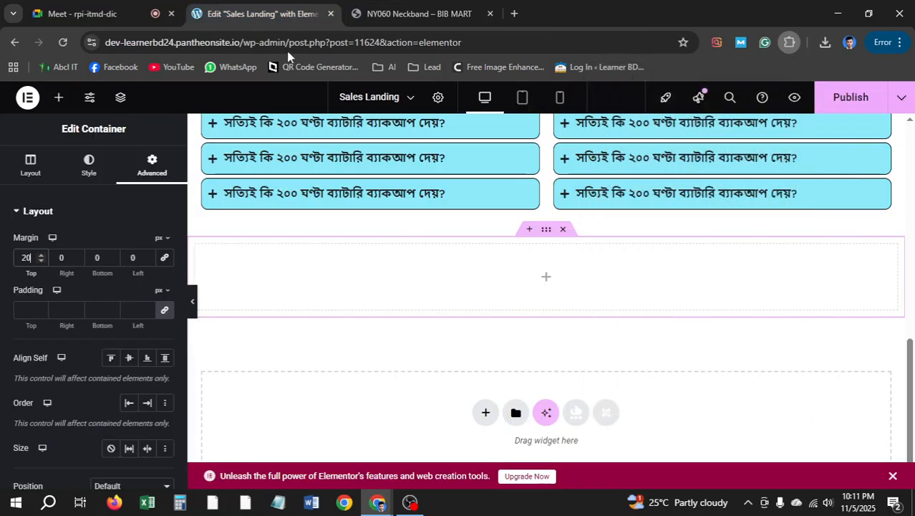
{"action": "left_click", "coordinate": [109, 179]}
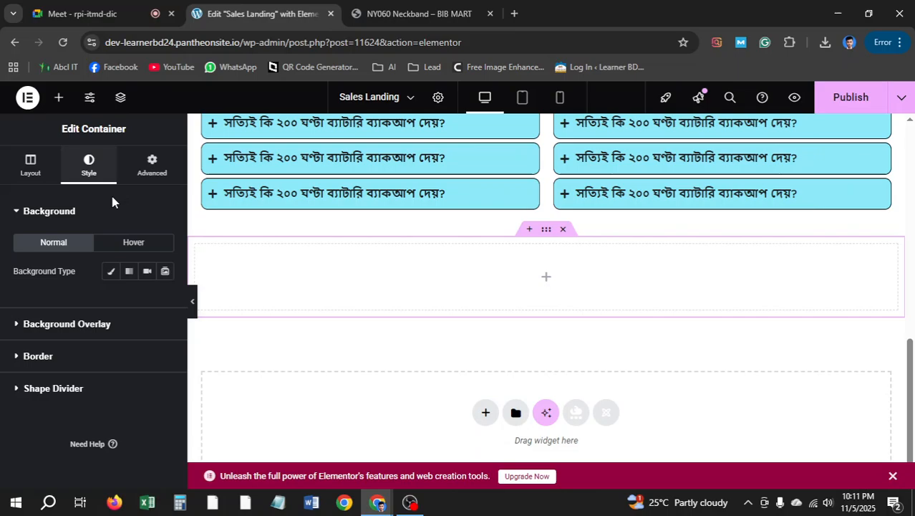
{"action": "left_click", "coordinate": [68, 324]}
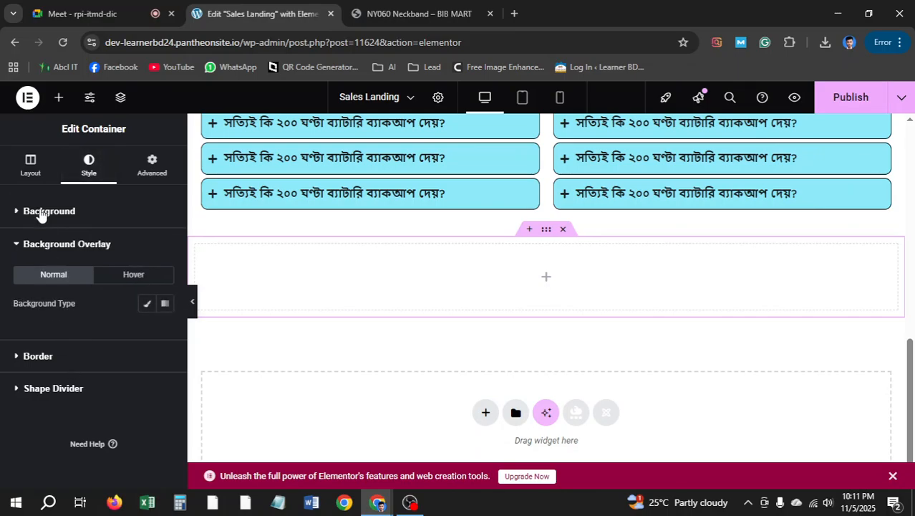
{"action": "left_click", "coordinate": [40, 212]}
{"action": "left_click", "coordinate": [111, 271]}
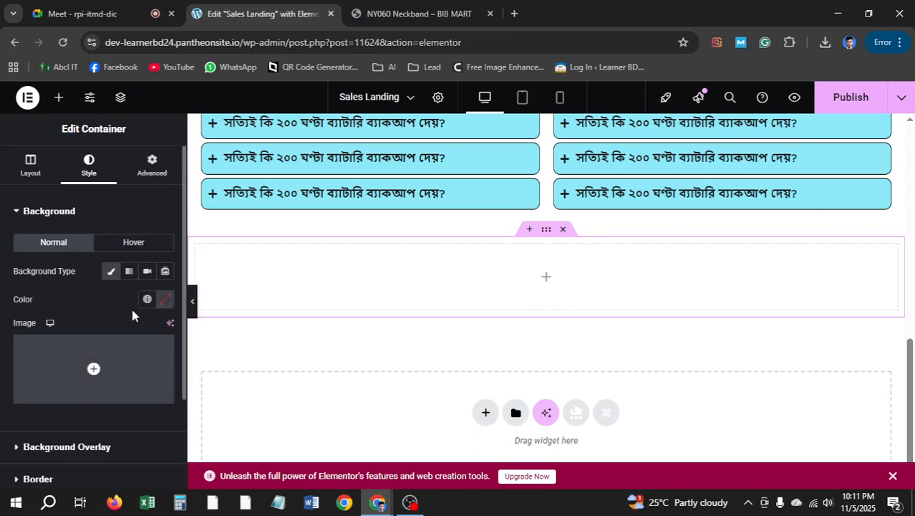
{"action": "left_click", "coordinate": [167, 299]}
{"action": "key", "text": "ctrl+v"}
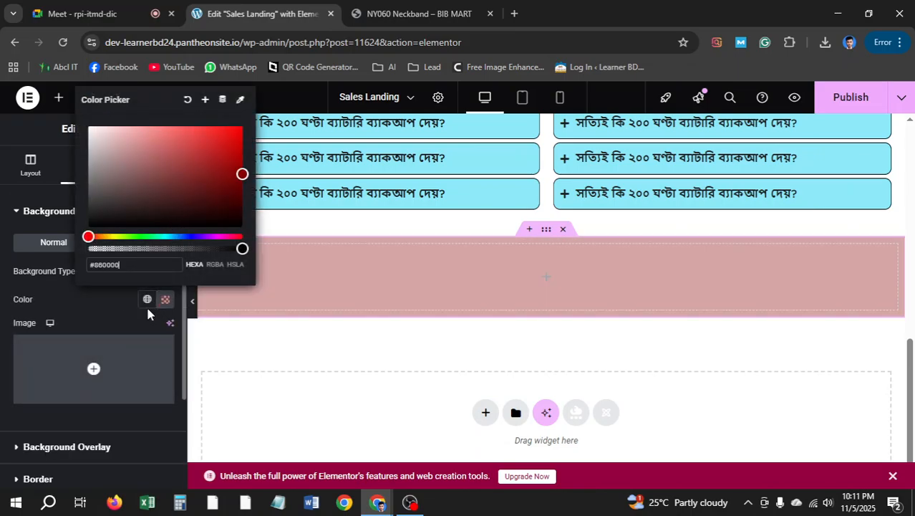
{"action": "left_click", "coordinate": [2, 369]}
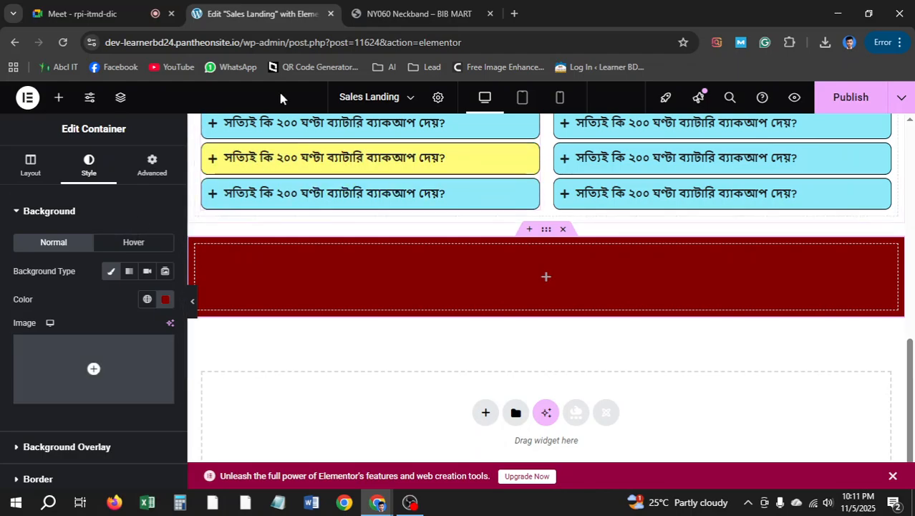
Compare the new red section with the reference page's price section
{"action": "left_click", "coordinate": [408, 13]}
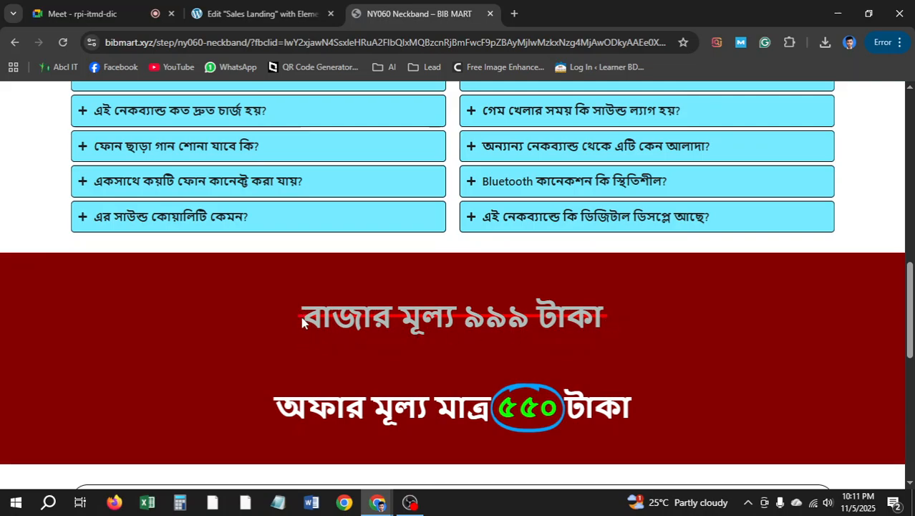
{"action": "left_click_drag", "start_coordinate": [292, 315], "coordinate": [608, 324]}
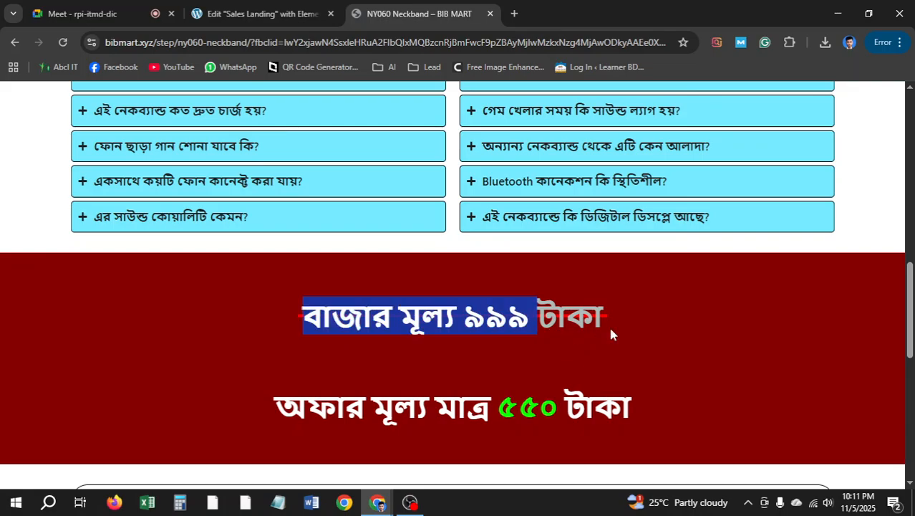
{"action": "left_click", "coordinate": [608, 312]}
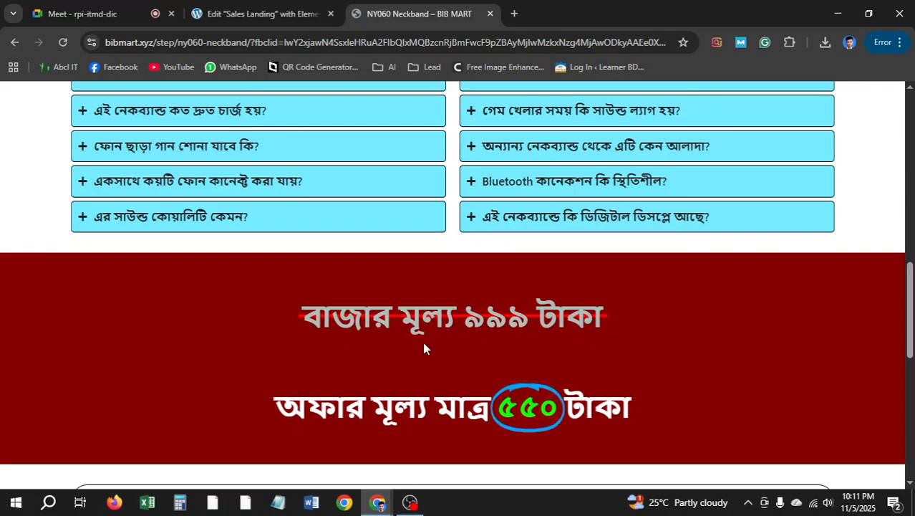
{"action": "left_click", "coordinate": [257, 14]}
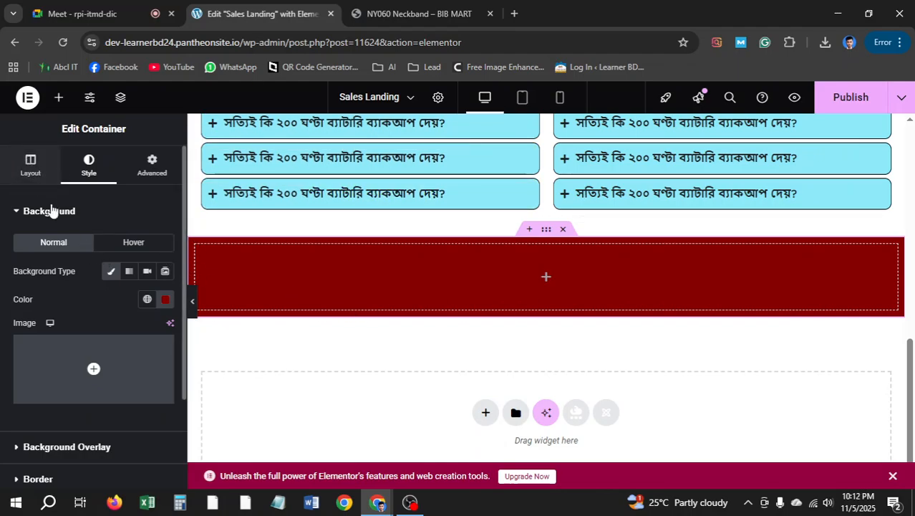
Place a grid inside the dark-red section and set it to 2 columns and 1 row
{"action": "left_click", "coordinate": [58, 98]}
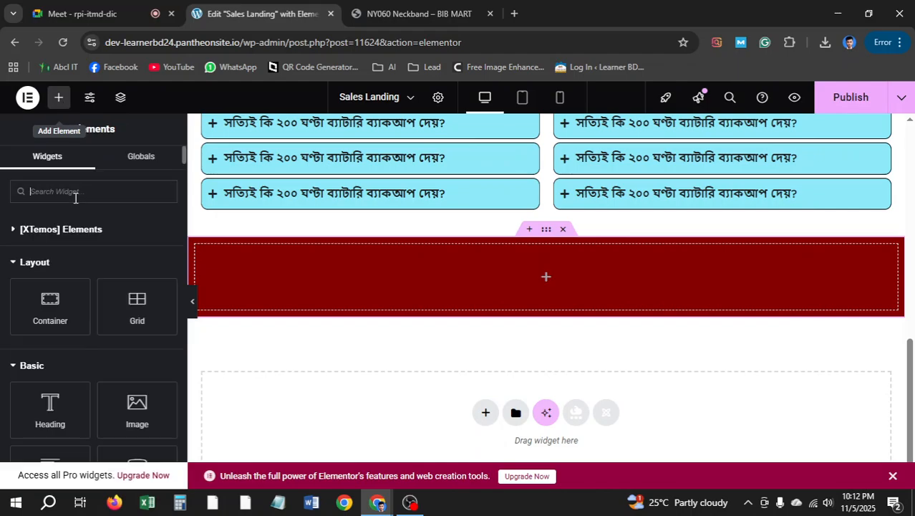
{"action": "left_click_drag", "start_coordinate": [50, 304], "coordinate": [518, 285]}
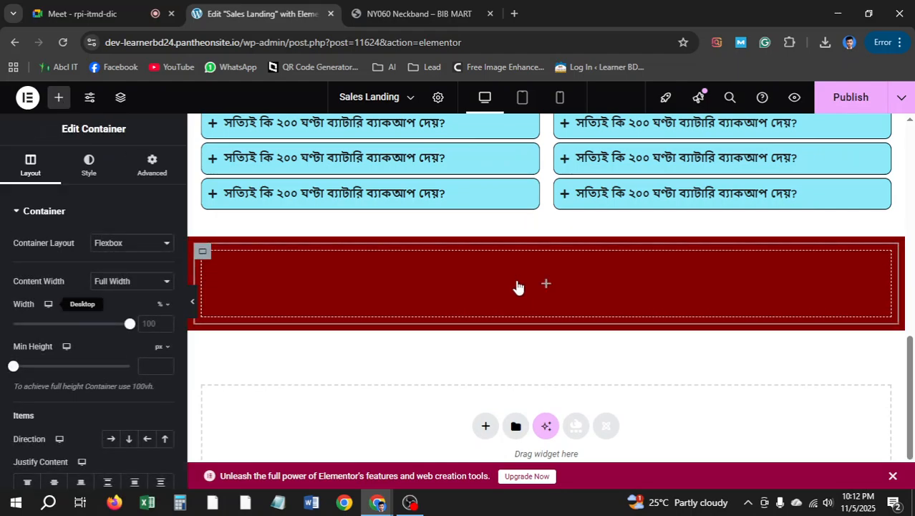
{"action": "left_click", "coordinate": [152, 165]}
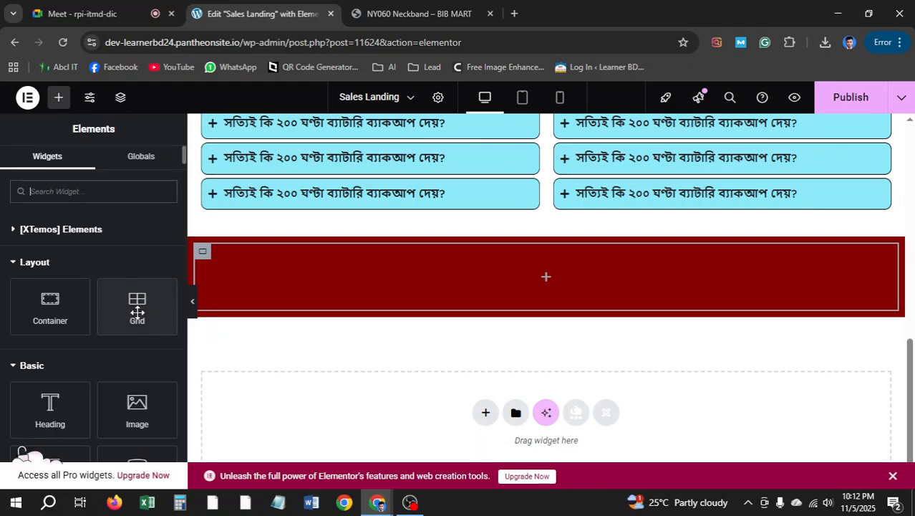
{"action": "left_click_drag", "start_coordinate": [136, 311], "coordinate": [540, 283]}
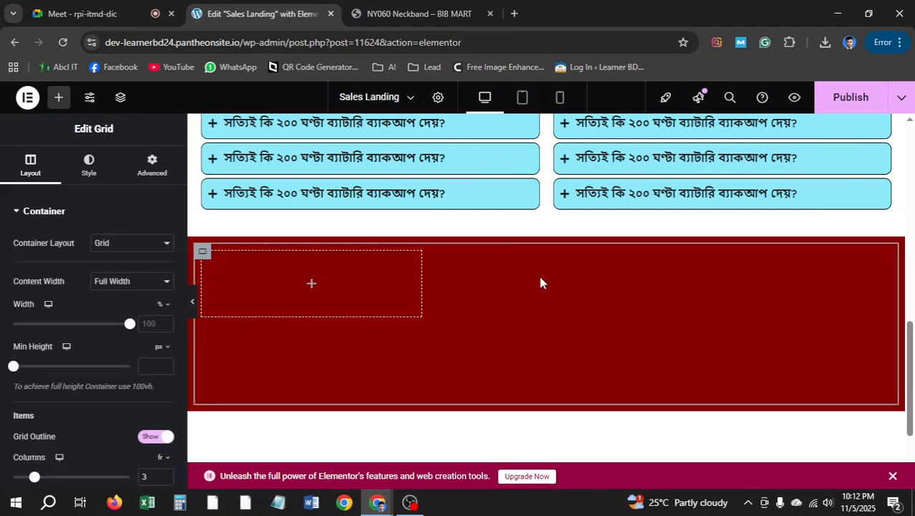
{"action": "scroll", "coordinate": [125, 333], "scroll_direction": "down", "scroll_amount": 2}
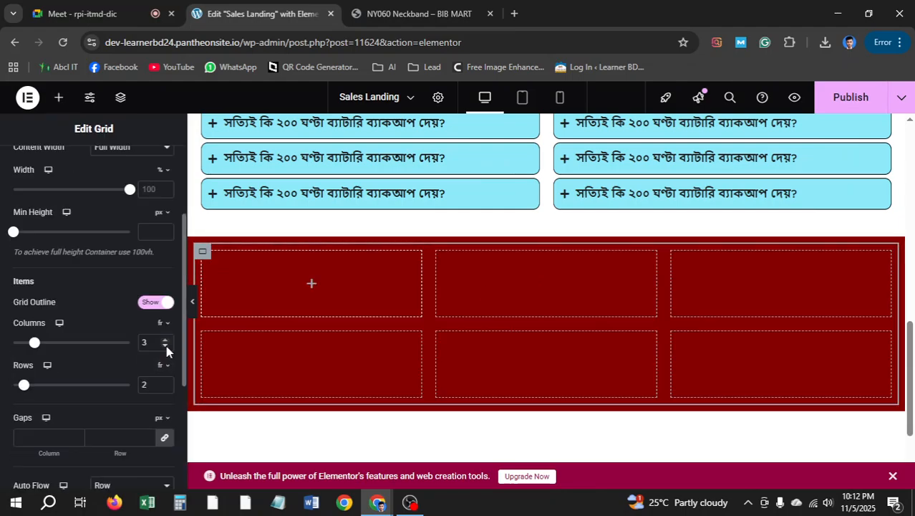
{"action": "left_click", "coordinate": [166, 347]}
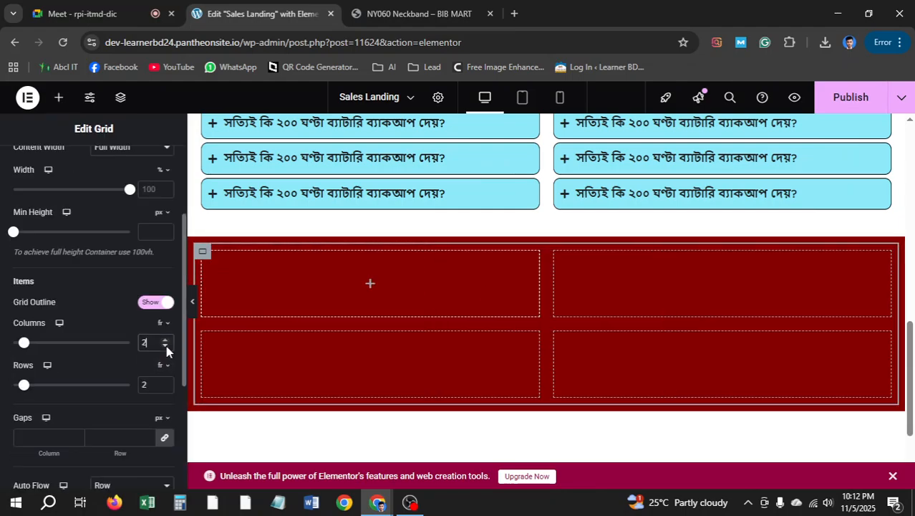
{"action": "left_click", "coordinate": [166, 390]}
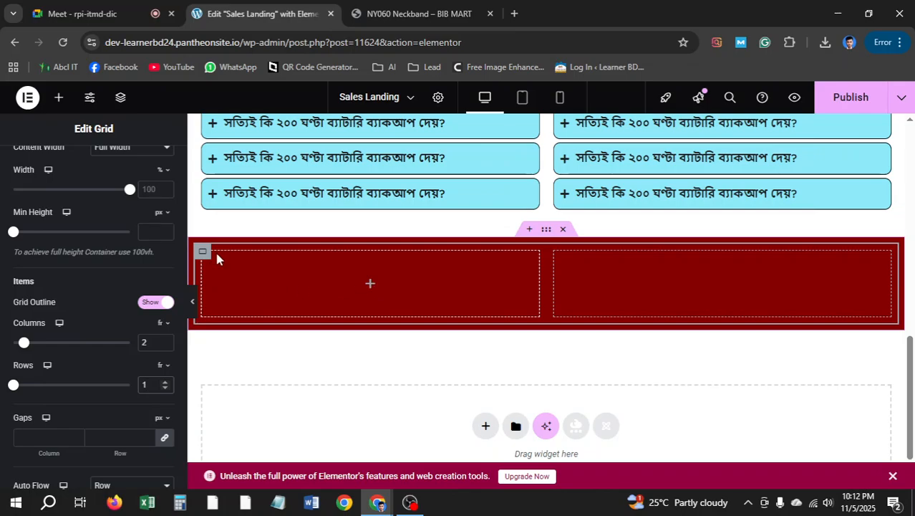
{"action": "scroll", "coordinate": [143, 220], "scroll_direction": "up", "scroll_amount": 5}
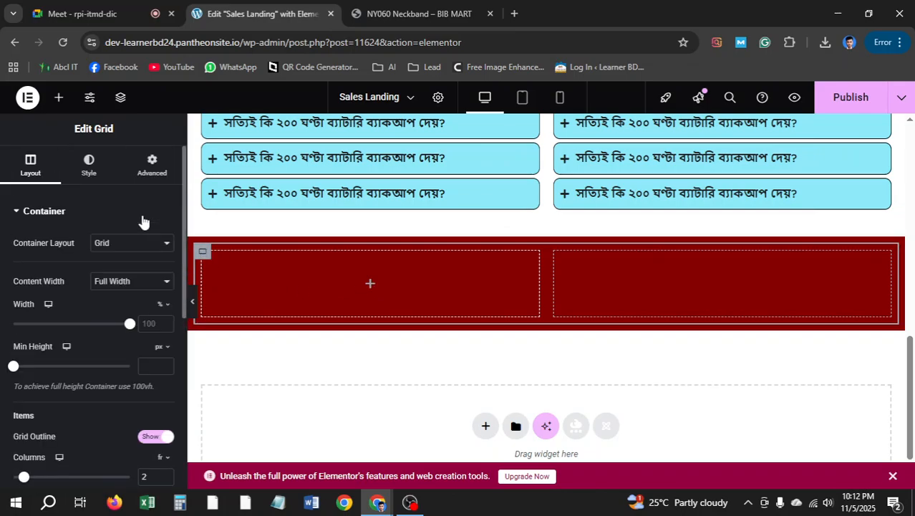
Set the grid's padding to 0 and view the BIB MART price section
{"action": "left_click", "coordinate": [152, 165]}
{"action": "left_click", "coordinate": [166, 310]}
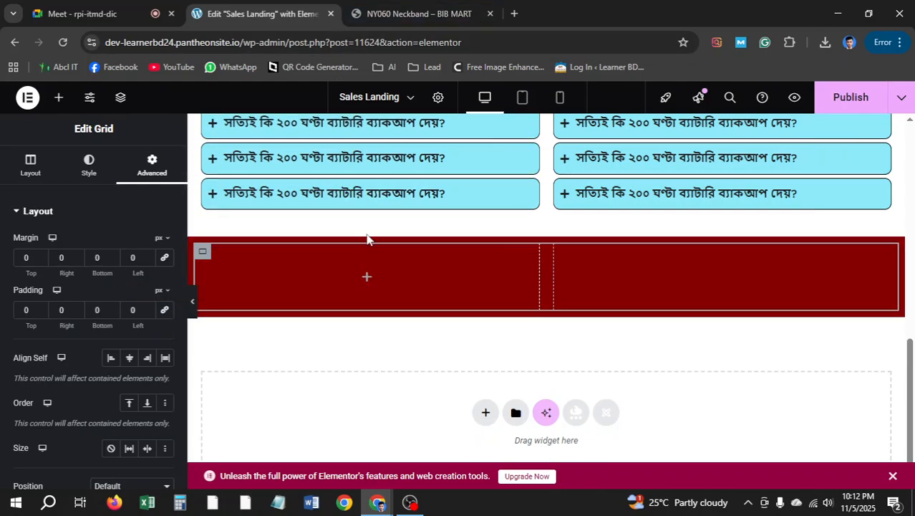
{"action": "left_click", "coordinate": [416, 14]}
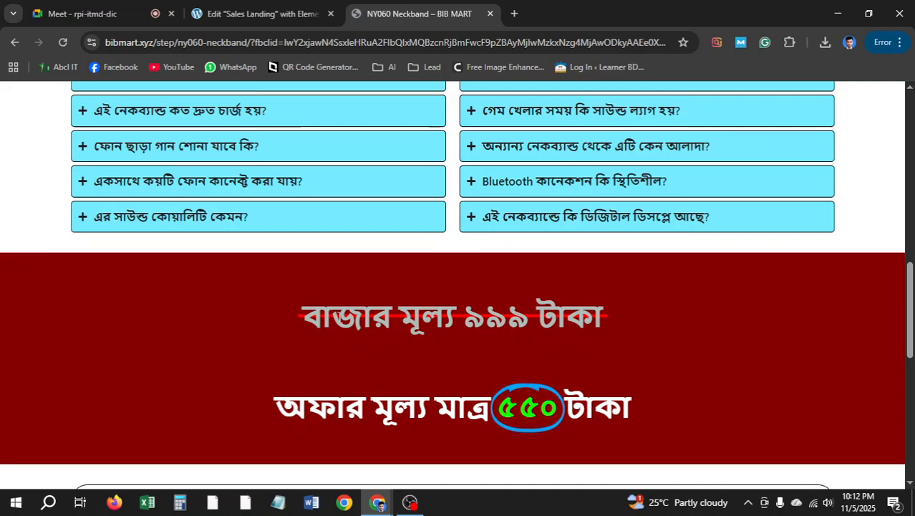
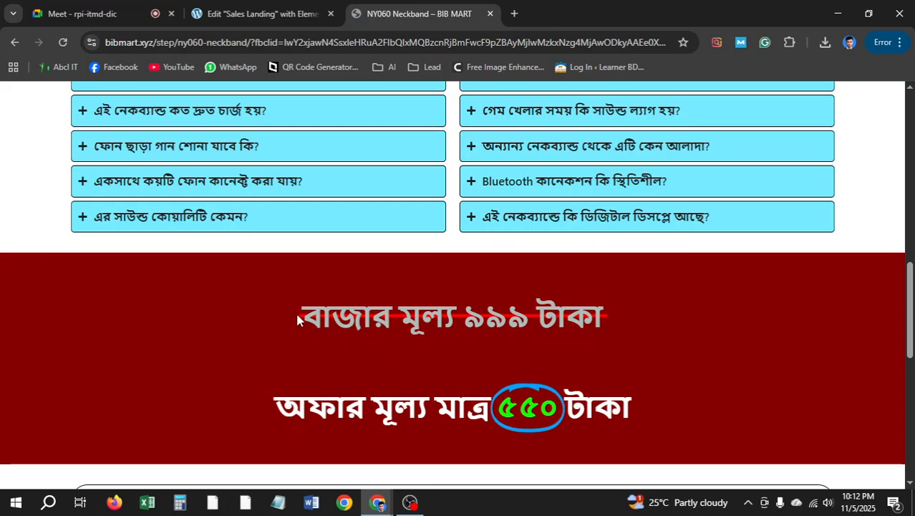
Drag a Divider widget into the left column of the dark-red price section
{"action": "left_click", "coordinate": [254, 14]}
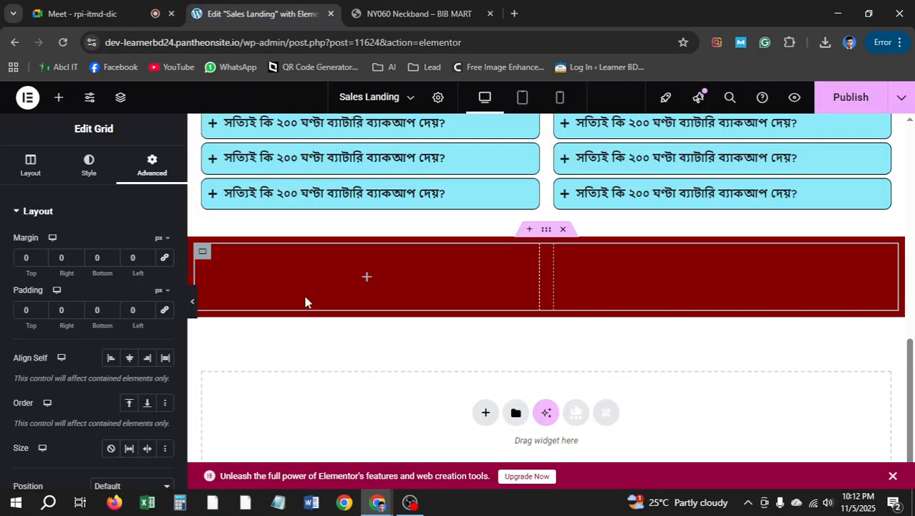
{"action": "left_click", "coordinate": [60, 99]}
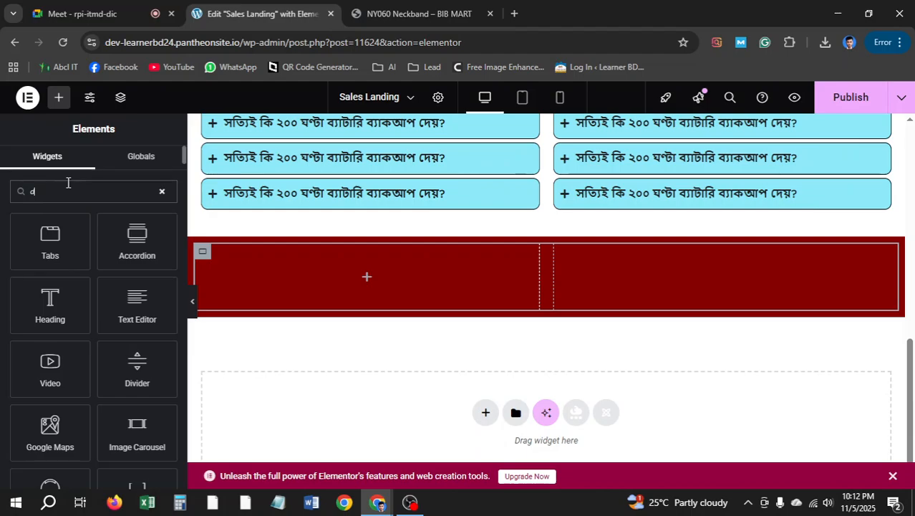
{"action": "type", "text": "iv"}
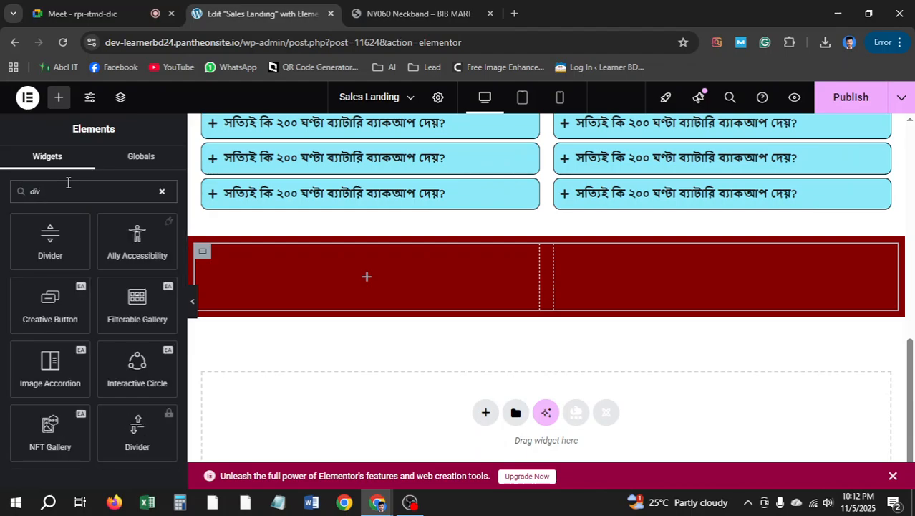
{"action": "left_click_drag", "start_coordinate": [50, 240], "coordinate": [398, 284]}
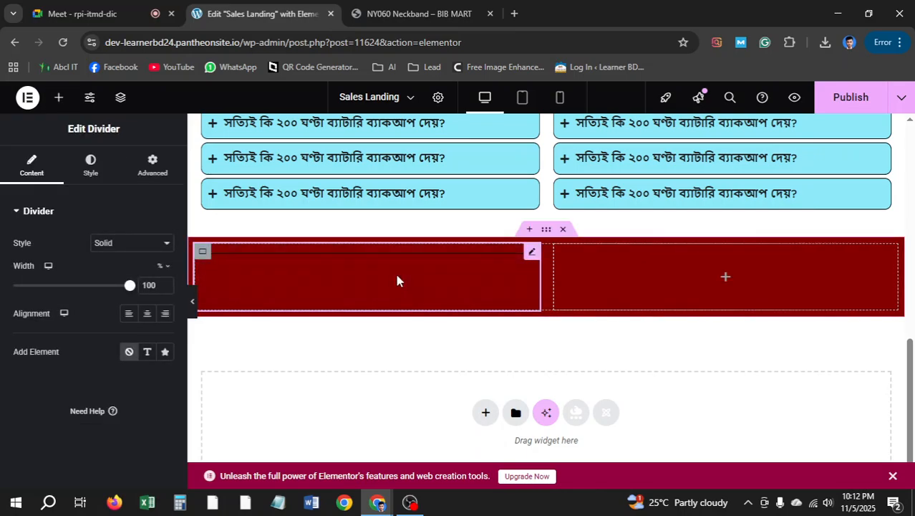
Make the divider line red with a weight of 4
{"action": "left_click", "coordinate": [91, 164]}
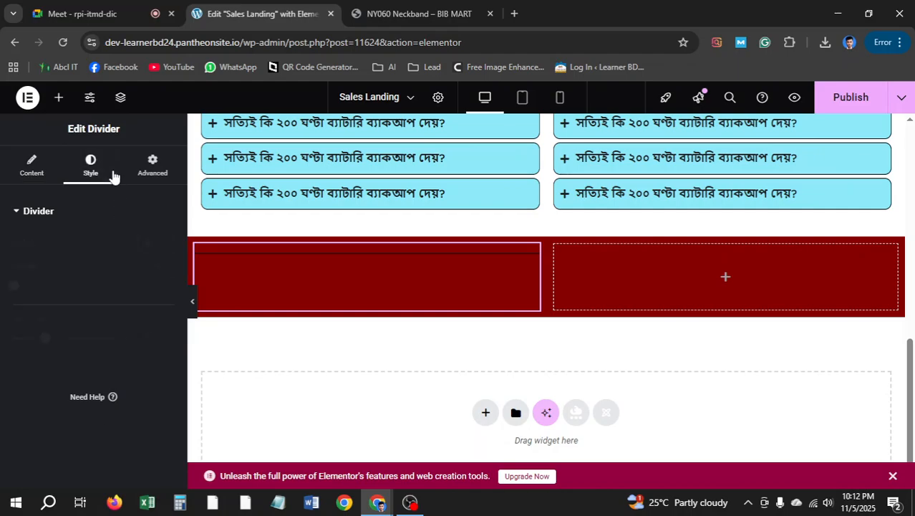
{"action": "left_click", "coordinate": [166, 243]}
{"action": "left_click_drag", "start_coordinate": [215, 300], "coordinate": [241, 298]}
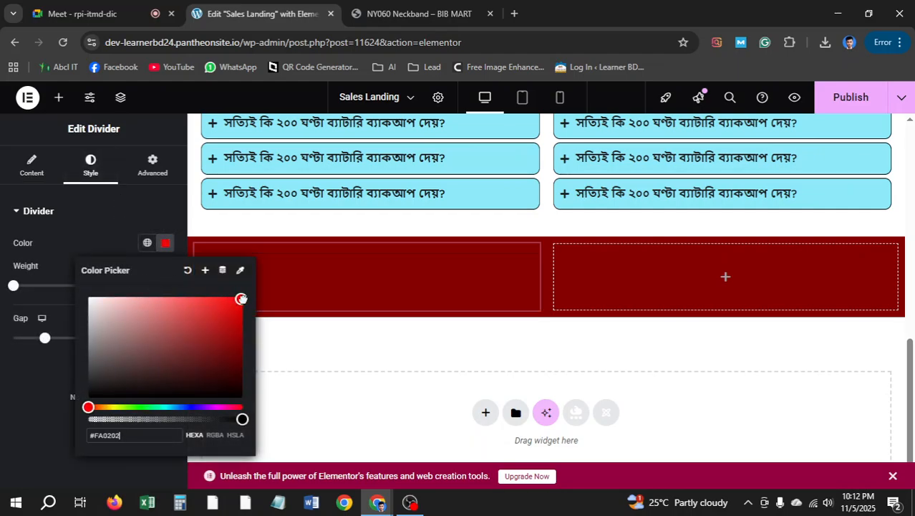
{"action": "left_click", "coordinate": [29, 385]}
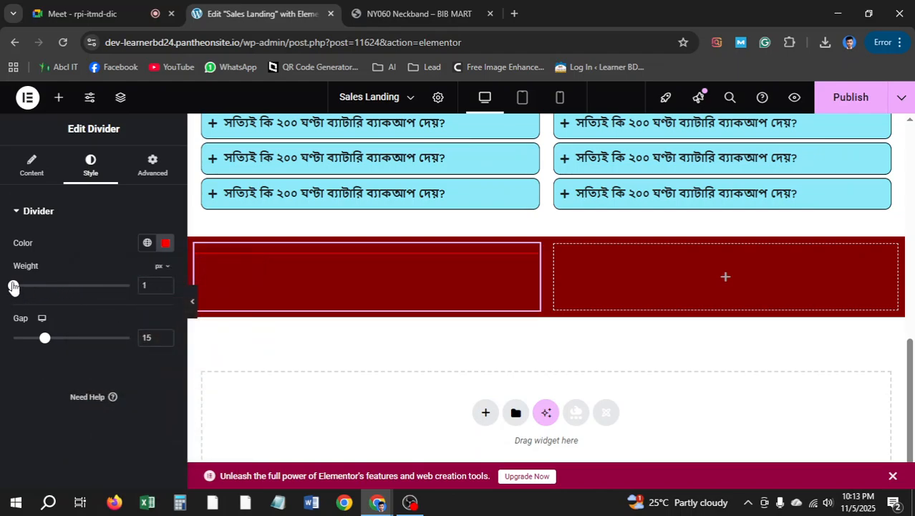
{"action": "double_click", "coordinate": [142, 285]}
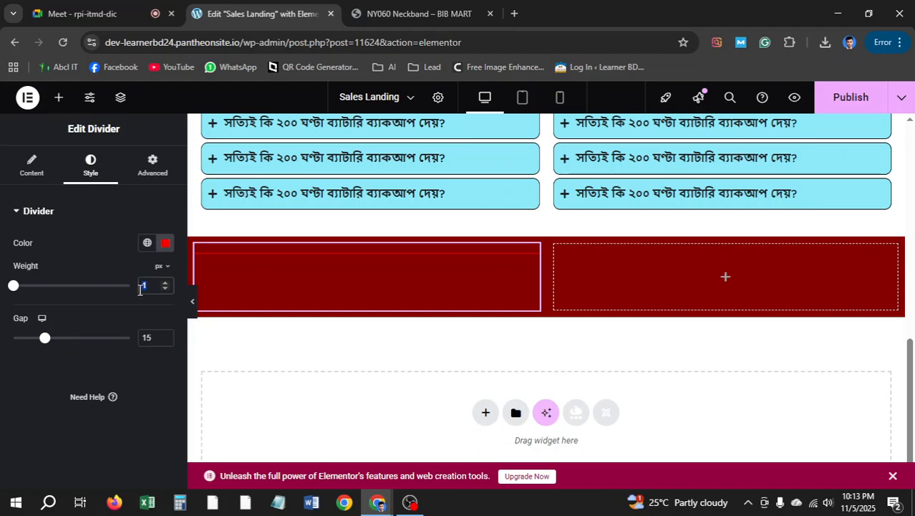
{"action": "type", "text": "3"}
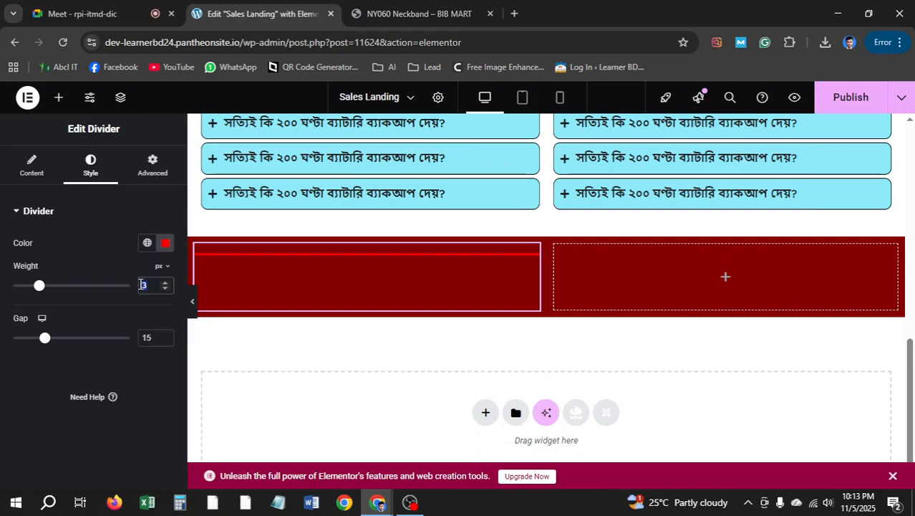
{"action": "type", "text": "4"}
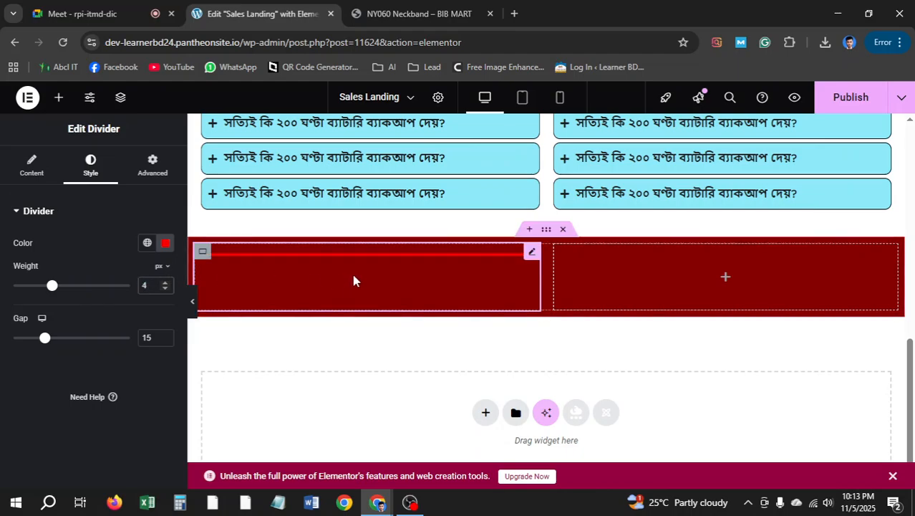
Centre the divider horizontally and set its Align Self to center
{"action": "left_click", "coordinate": [31, 165]}
{"action": "left_click", "coordinate": [149, 313]}
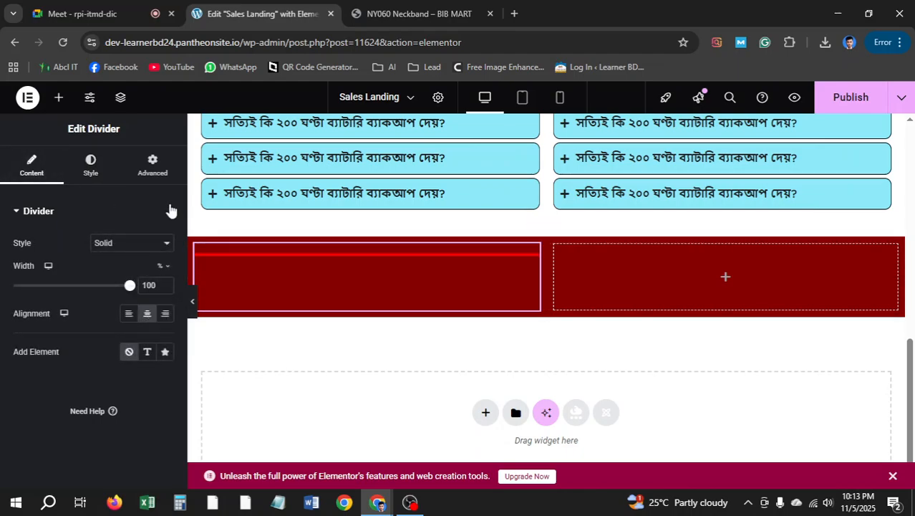
{"action": "left_click", "coordinate": [156, 178]}
{"action": "scroll", "coordinate": [128, 423], "scroll_direction": "down", "scroll_amount": 1}
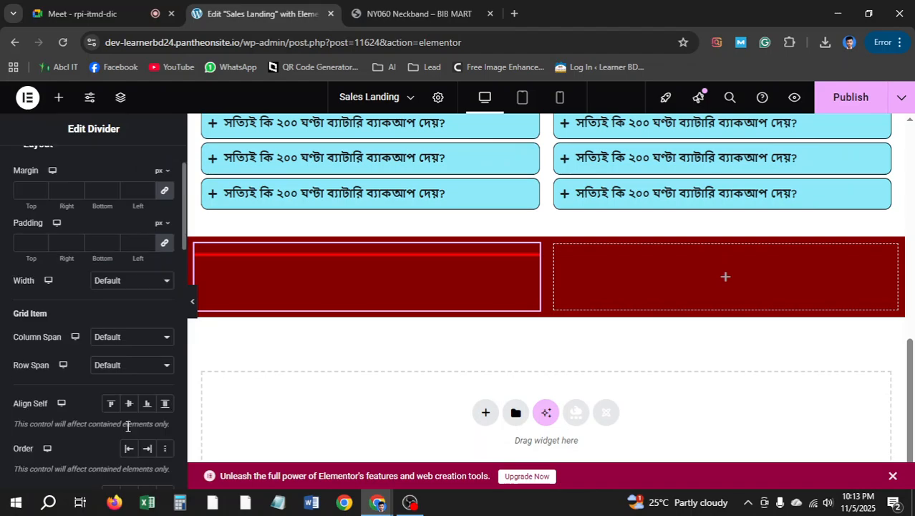
{"action": "left_click", "coordinate": [130, 403]}
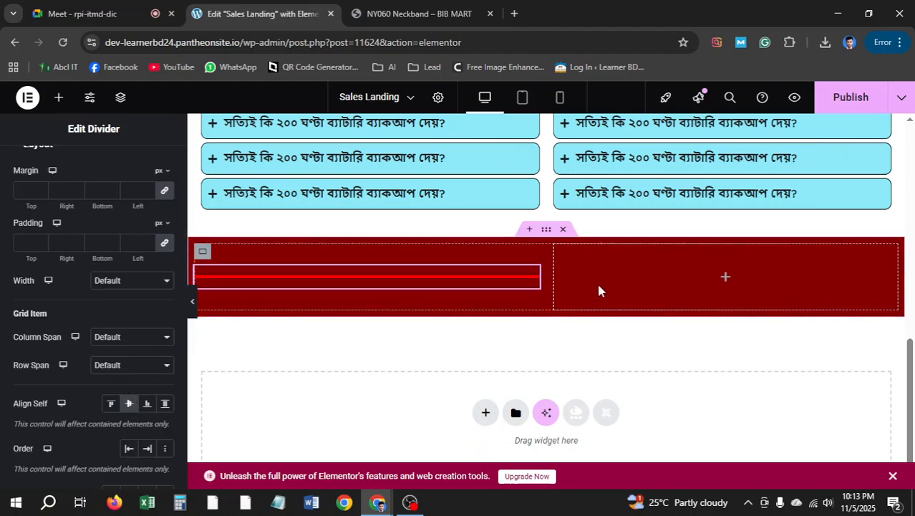
{"action": "left_click", "coordinate": [439, 13]}
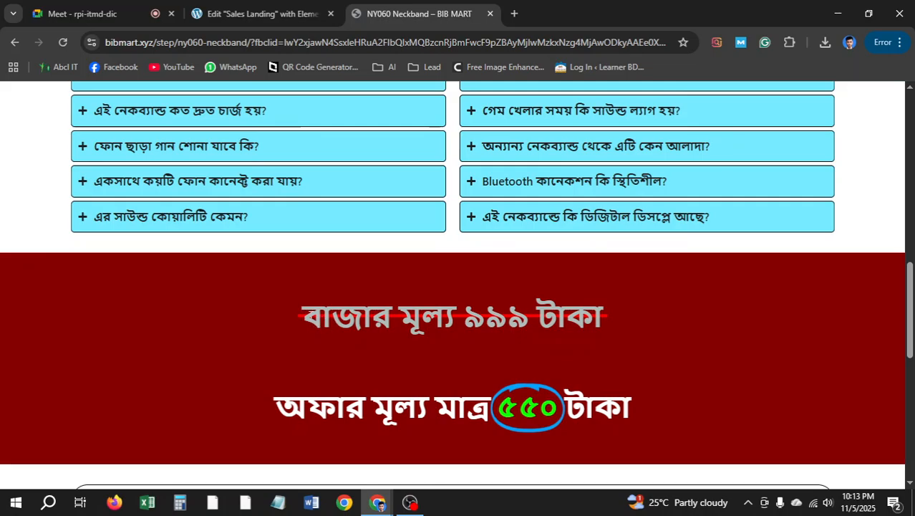
Copy 'বাজার মূল্য ৯৯৯ টাকা' from the live page into a new heading in the right column
{"action": "left_click_drag", "start_coordinate": [300, 317], "coordinate": [607, 338]}
{"action": "key", "text": "ctrl+c"}
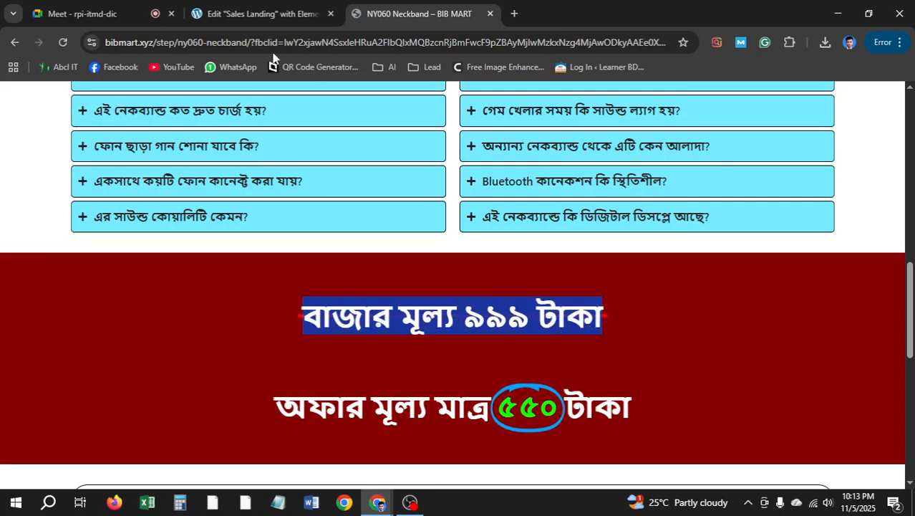
{"action": "left_click", "coordinate": [262, 13]}
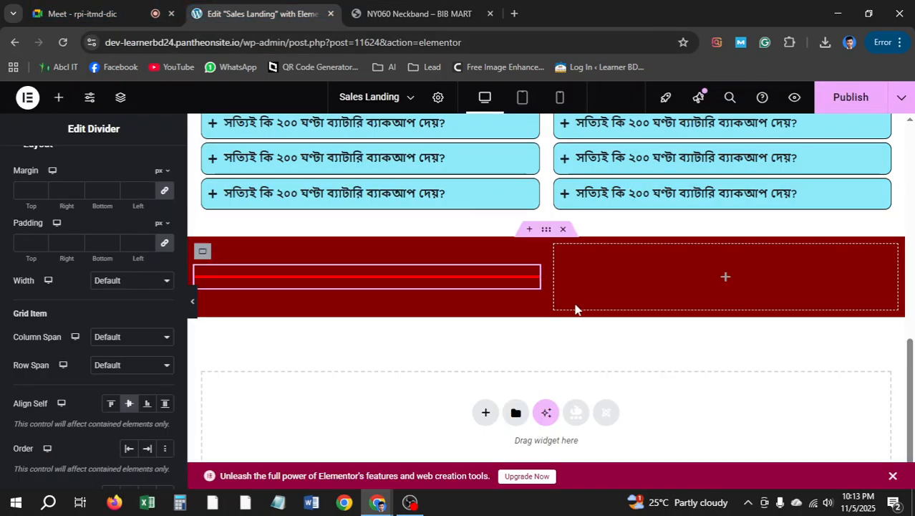
{"action": "left_click", "coordinate": [725, 280]}
{"action": "left_click_drag", "start_coordinate": [51, 419], "coordinate": [729, 278]}
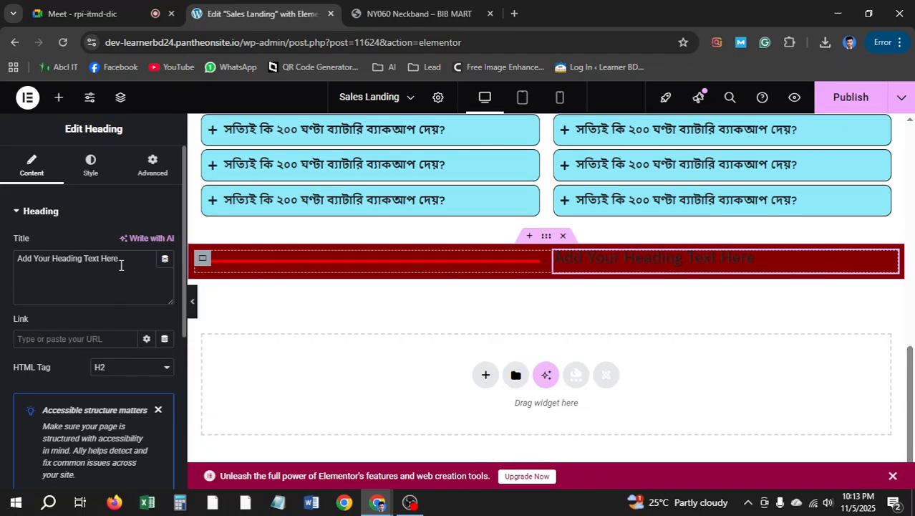
{"action": "left_click_drag", "start_coordinate": [120, 265], "coordinate": [2, 265]}
{"action": "key", "text": "ctrl+v"}
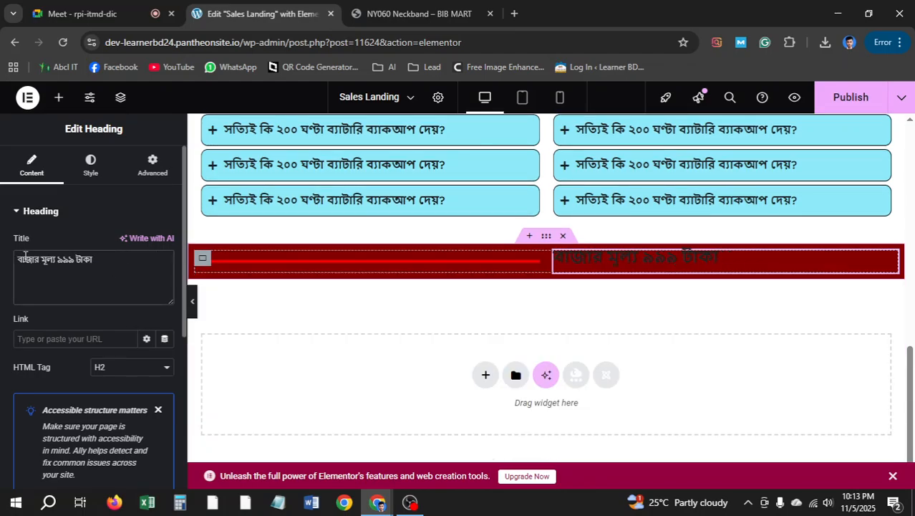
{"action": "left_click", "coordinate": [419, 14]}
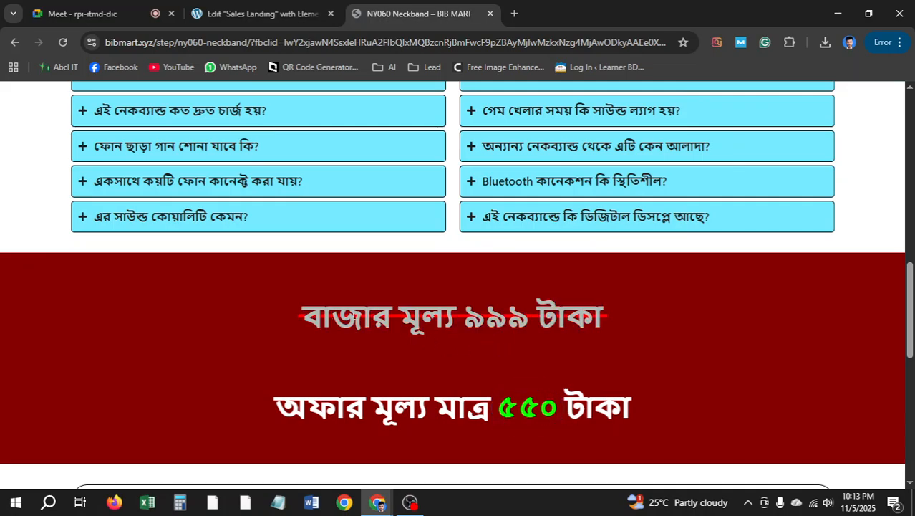
{"action": "left_click", "coordinate": [258, 13]}
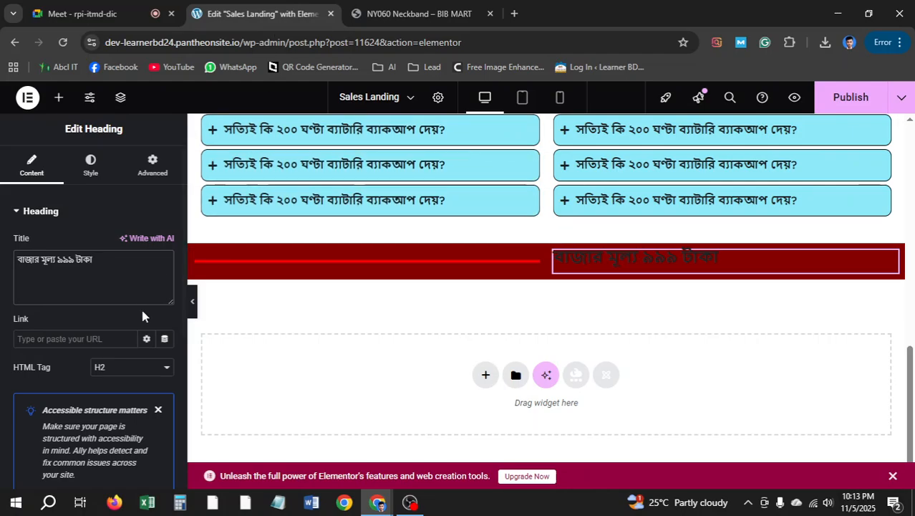
Set the heading's text colour to light grey
{"action": "left_click", "coordinate": [89, 172]}
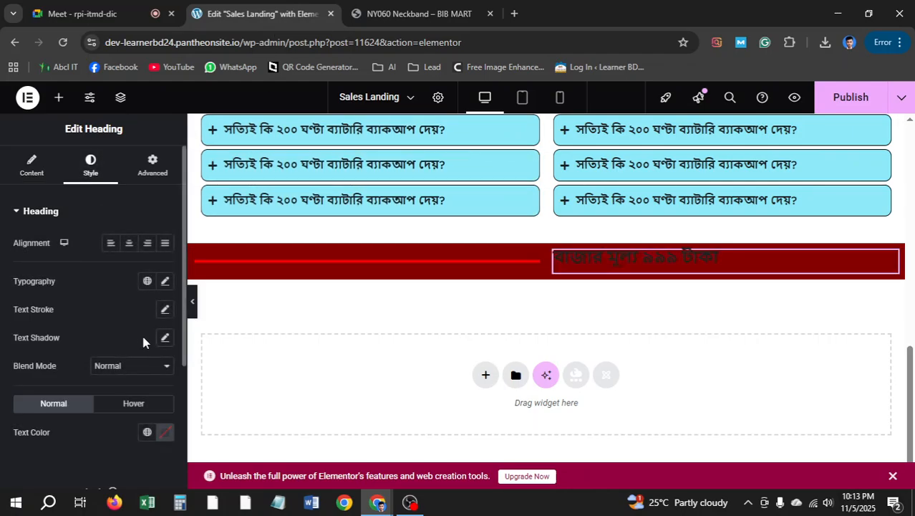
{"action": "left_click", "coordinate": [165, 431]}
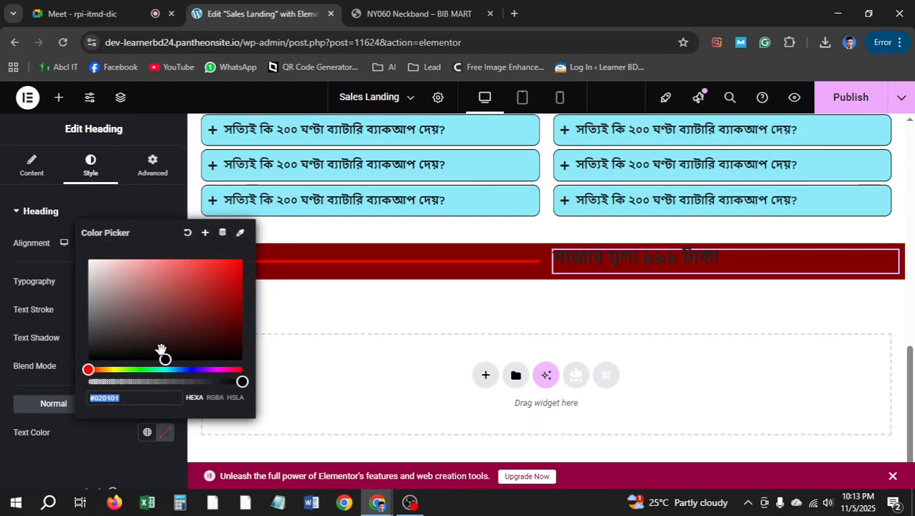
{"action": "left_click_drag", "start_coordinate": [161, 354], "coordinate": [98, 285]}
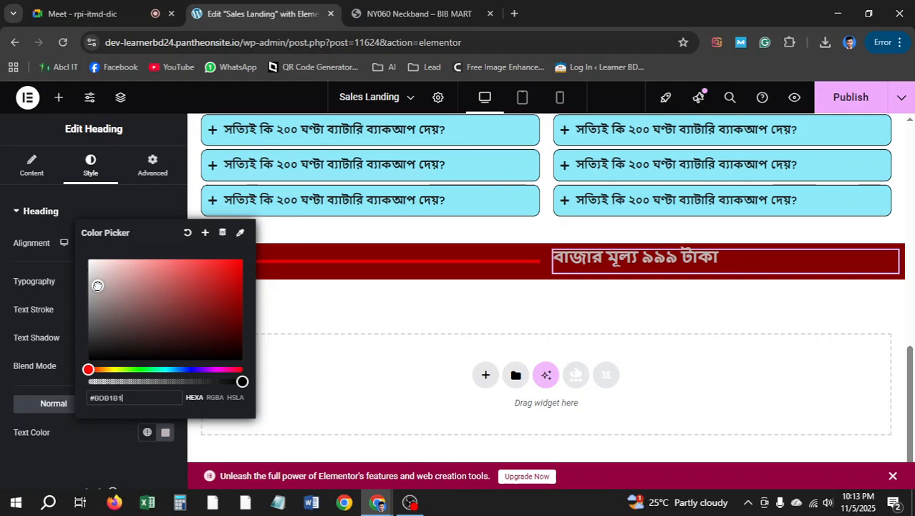
{"action": "left_click", "coordinate": [13, 215]}
Set the heading's typography size to 40px
{"action": "left_click", "coordinate": [45, 212]}
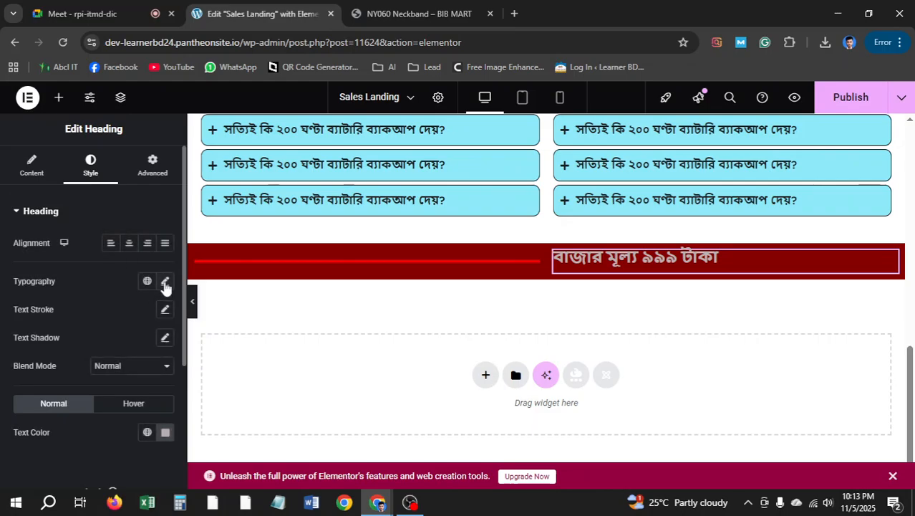
{"action": "left_click", "coordinate": [164, 283]}
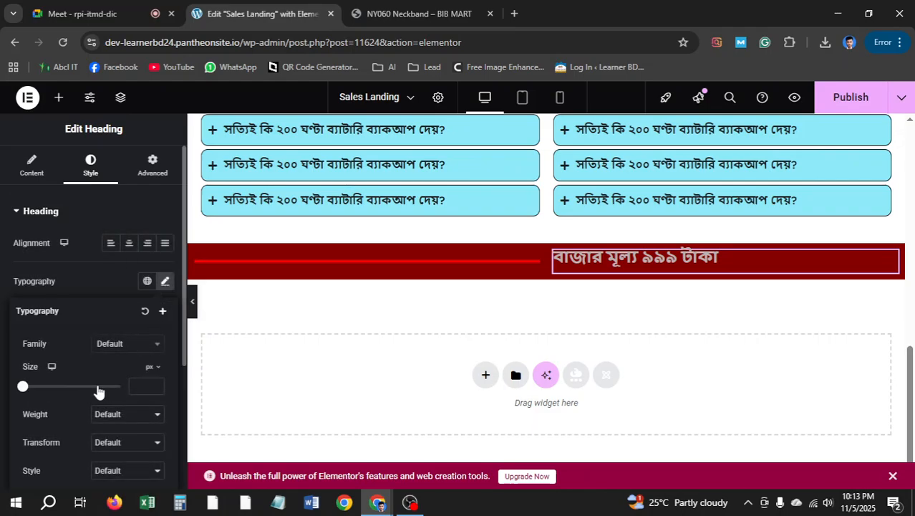
{"action": "left_click", "coordinate": [152, 386]}
{"action": "type", "text": "20"}
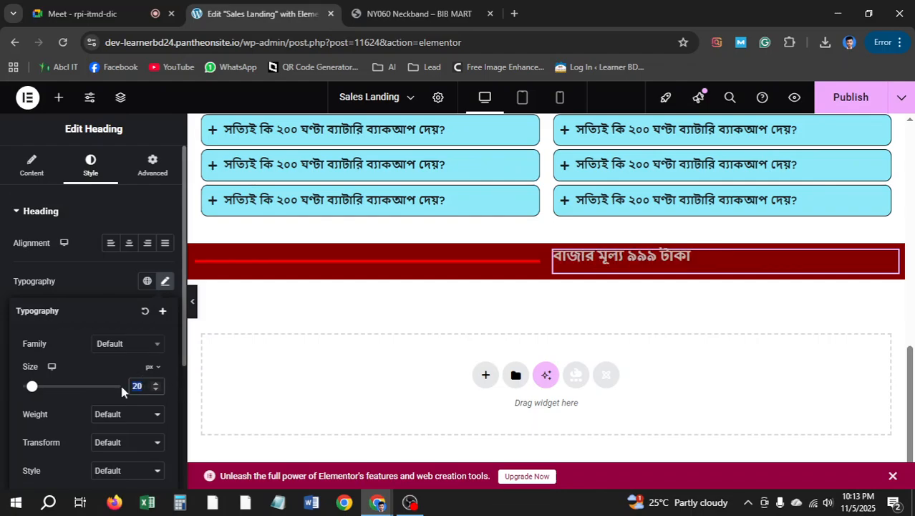
{"action": "type", "text": "50"}
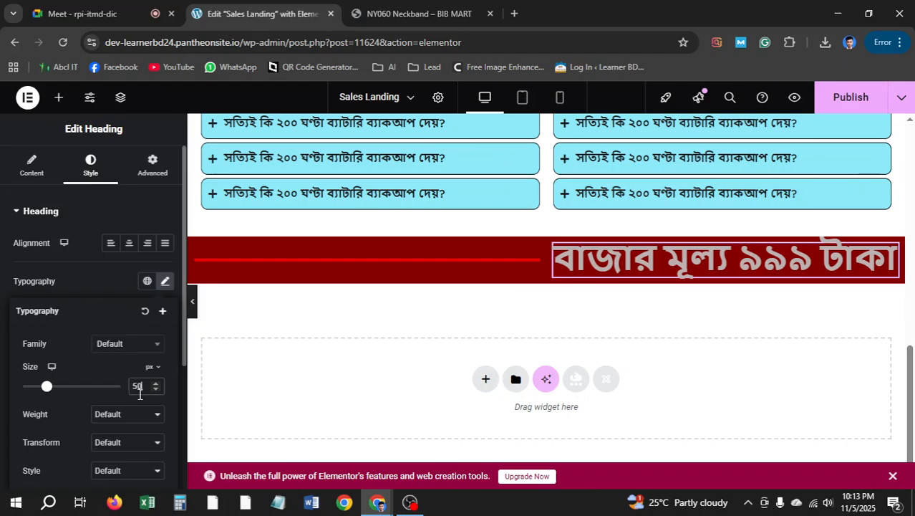
{"action": "left_click_drag", "start_coordinate": [146, 388], "coordinate": [127, 387]}
{"action": "type", "text": "40"}
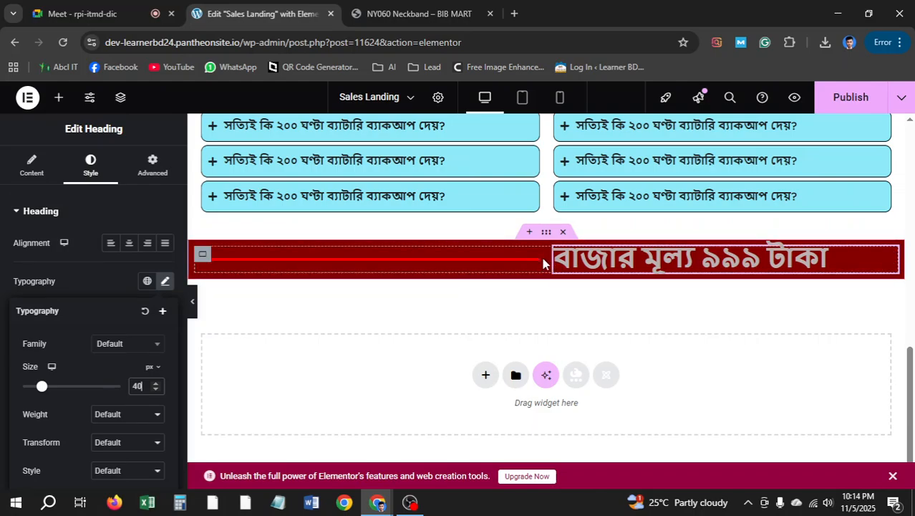
Set the price row grid's column and row gaps to 0
{"action": "left_click", "coordinate": [204, 257]}
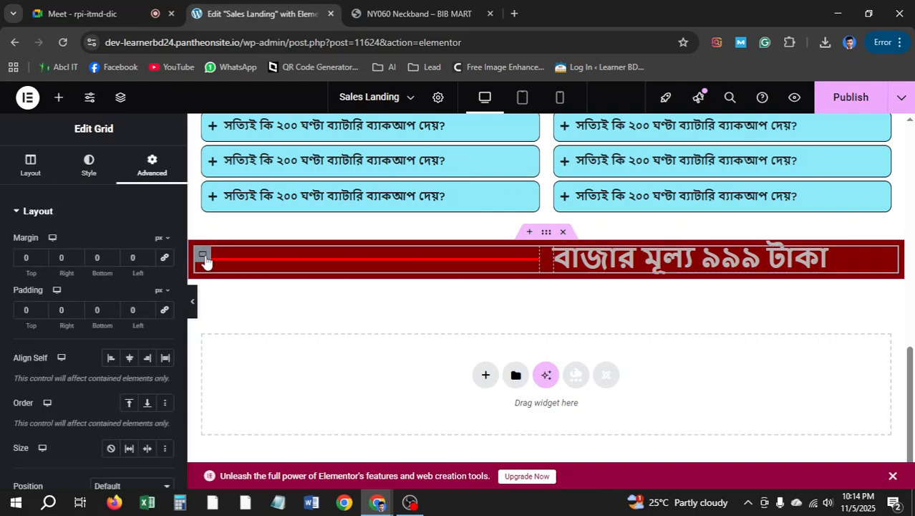
{"action": "scroll", "coordinate": [122, 307], "scroll_direction": "down", "scroll_amount": 4}
{"action": "scroll", "coordinate": [123, 302], "scroll_direction": "up", "scroll_amount": 4}
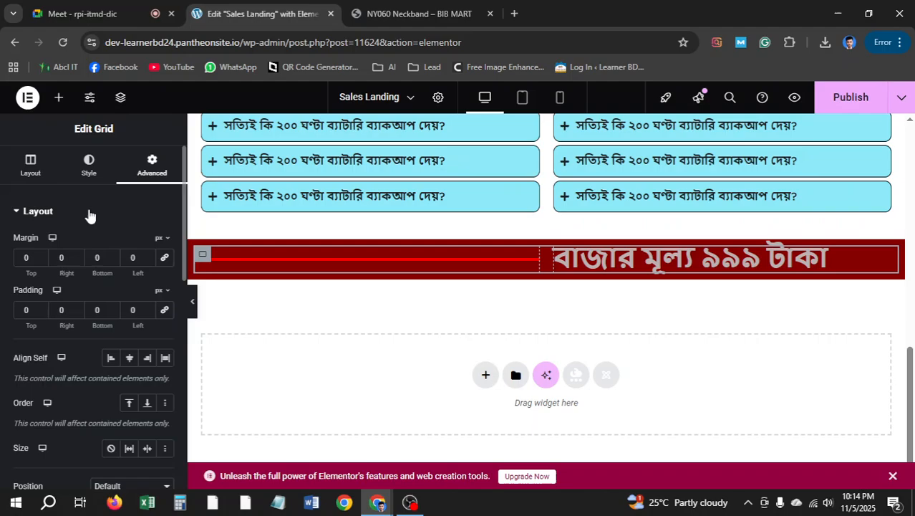
{"action": "left_click", "coordinate": [38, 167]}
{"action": "scroll", "coordinate": [57, 321], "scroll_direction": "down", "scroll_amount": 5}
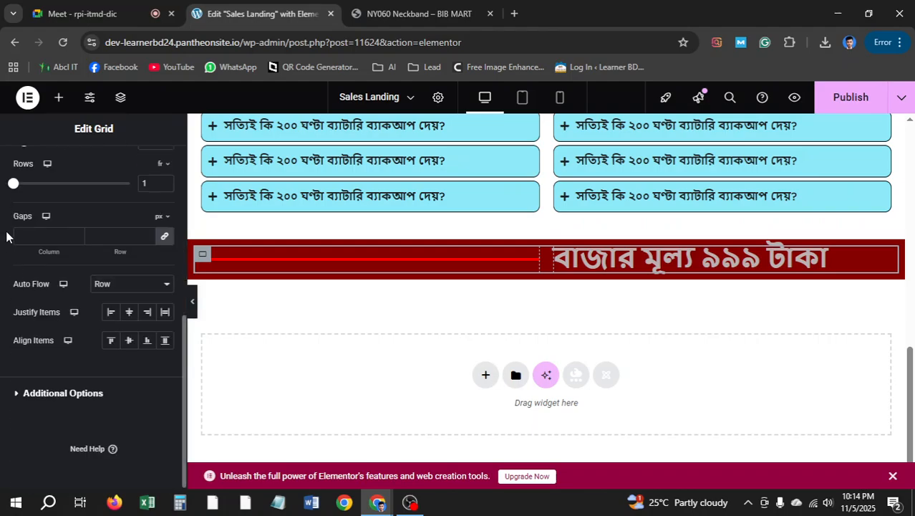
{"action": "left_click", "coordinate": [165, 235]}
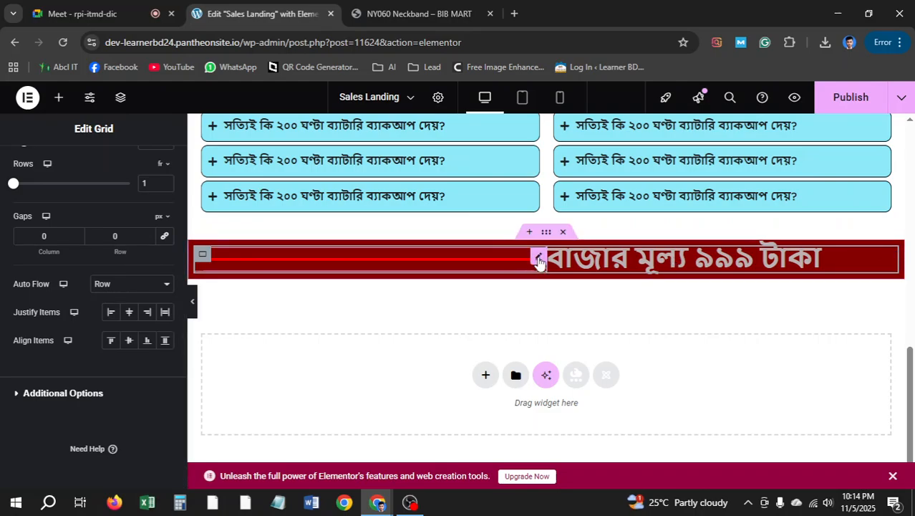
Raise the red divider's left margin to 250px so it moves toward the price text
{"action": "left_click", "coordinate": [539, 259]}
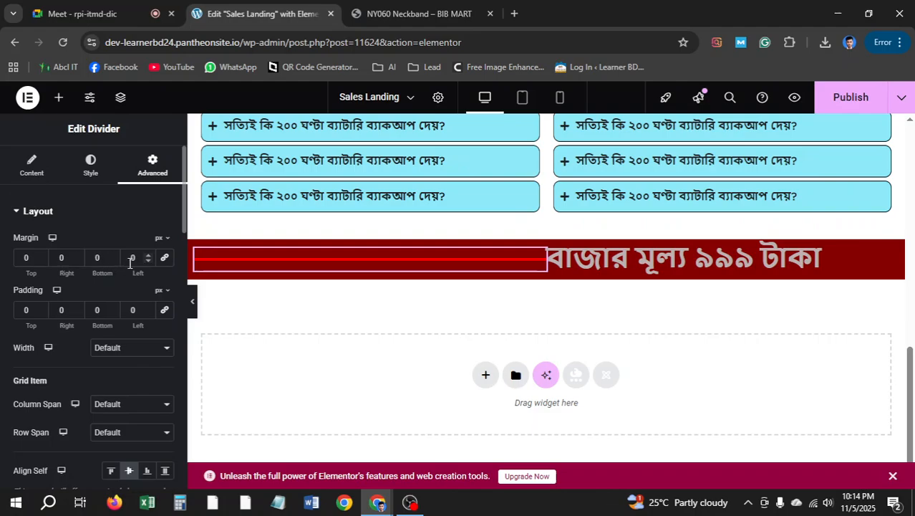
{"action": "left_click_drag", "start_coordinate": [142, 261], "coordinate": [120, 262]}
{"action": "left_click", "coordinate": [149, 255]}
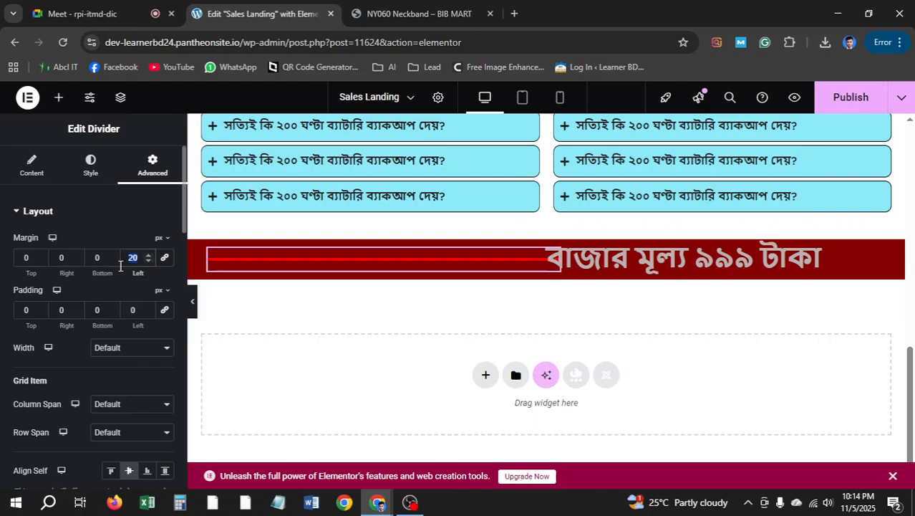
{"action": "type", "text": "50"}
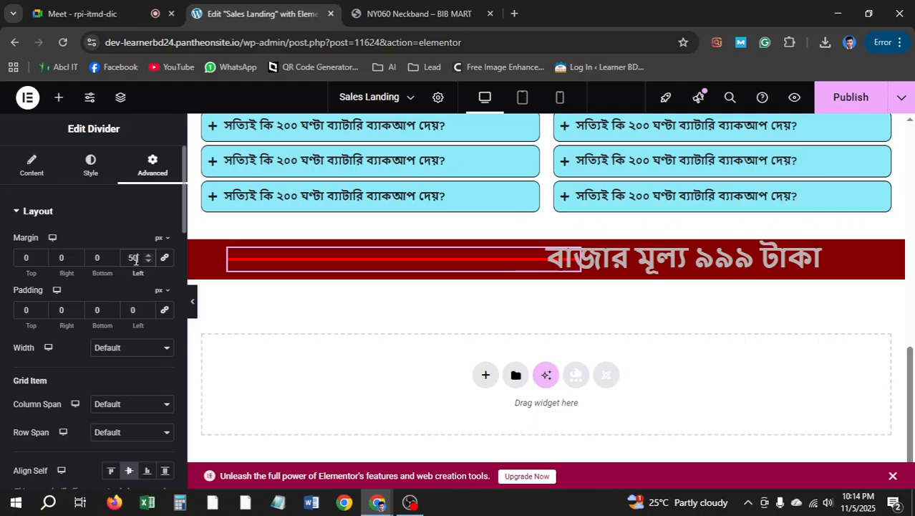
{"action": "type", "text": "90"}
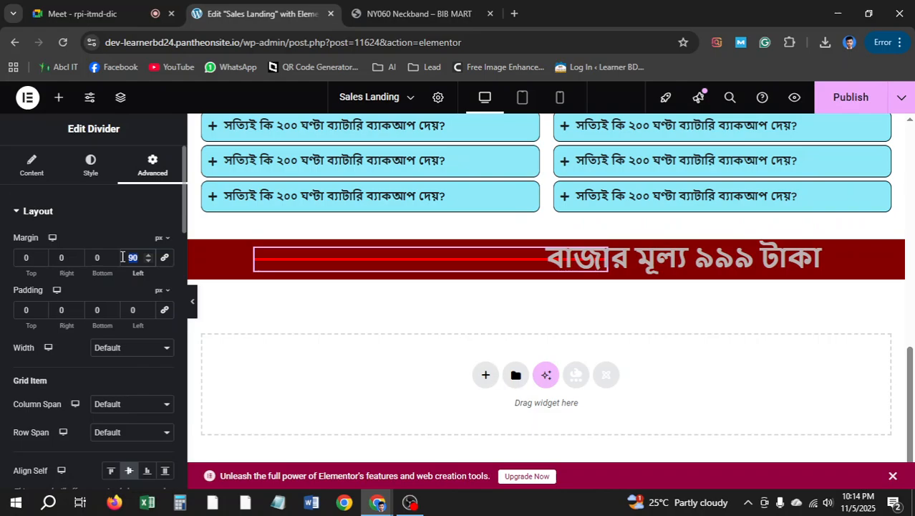
{"action": "left_click_drag", "start_coordinate": [139, 257], "coordinate": [123, 257]}
{"action": "type", "text": "150"}
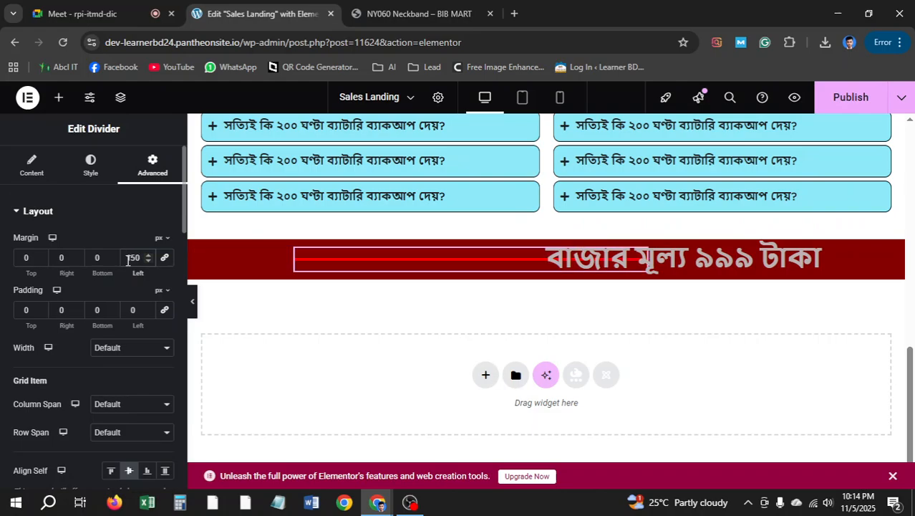
{"action": "type", "text": "180"}
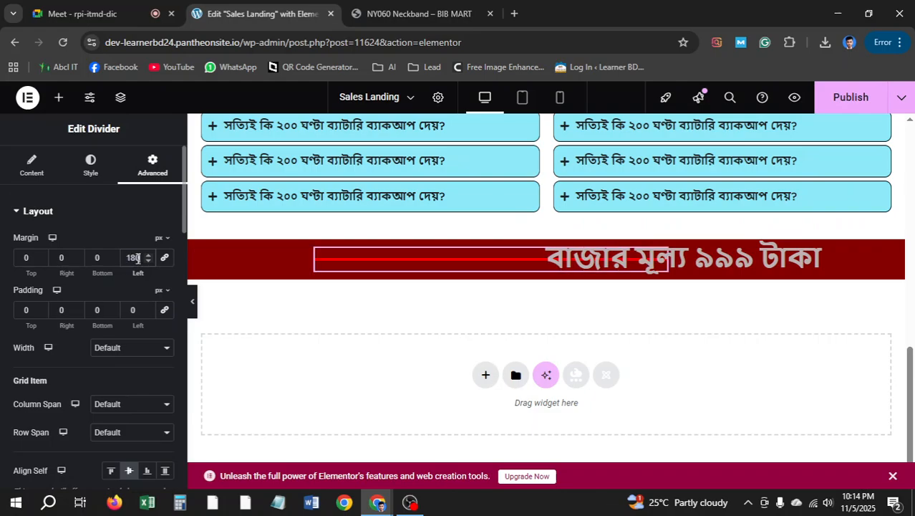
{"action": "mouse_move", "coordinate": [140, 257]}
{"action": "left_mouse_down"}
{"action": "mouse_move", "coordinate": [111, 263]}
{"action": "mouse_move", "coordinate": [124, 261]}
{"action": "left_mouse_up"}
{"action": "type", "text": "200"}
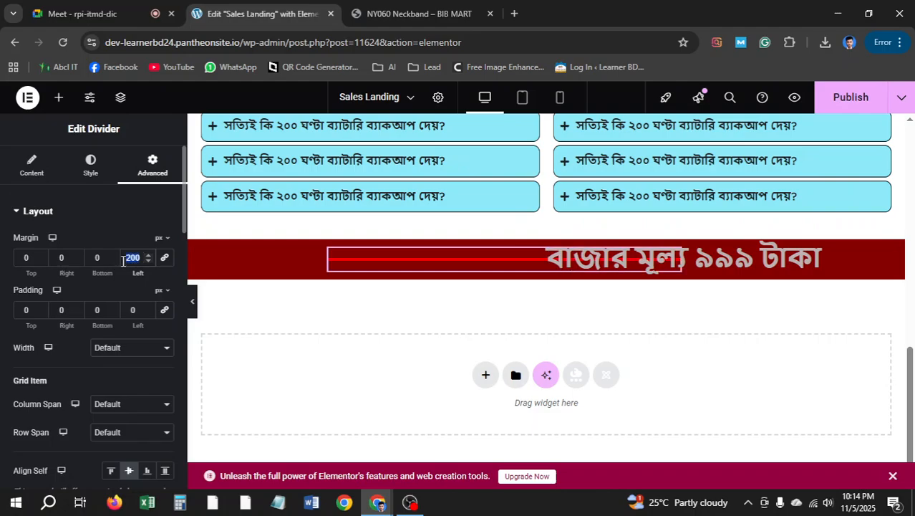
{"action": "type", "text": "250"}
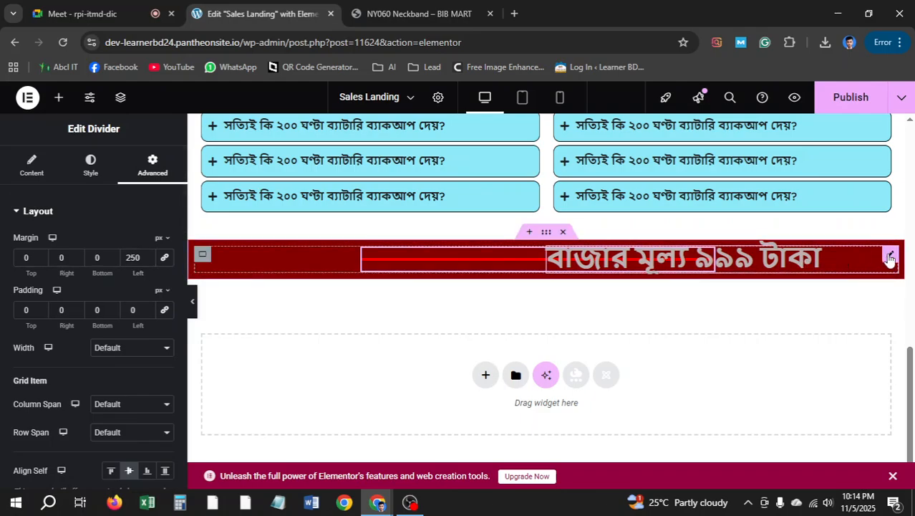
{"action": "left_click", "coordinate": [888, 257]}
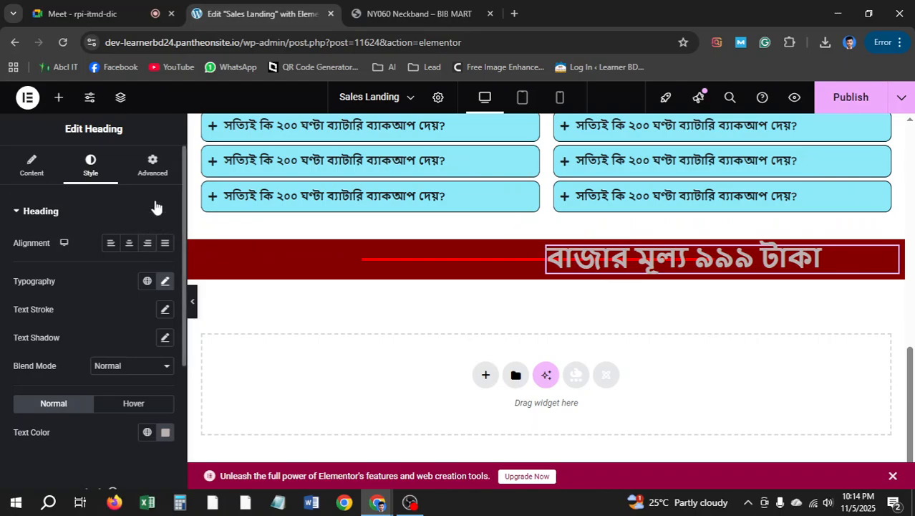
Clear the heading's margin and padding and set its right margin to 0
{"action": "left_click", "coordinate": [153, 168]}
{"action": "left_click", "coordinate": [163, 258]}
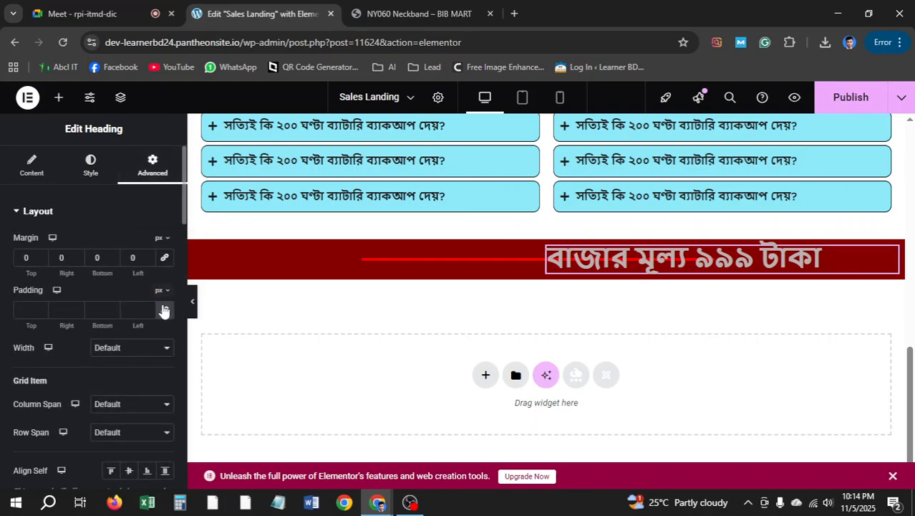
{"action": "left_click", "coordinate": [164, 309]}
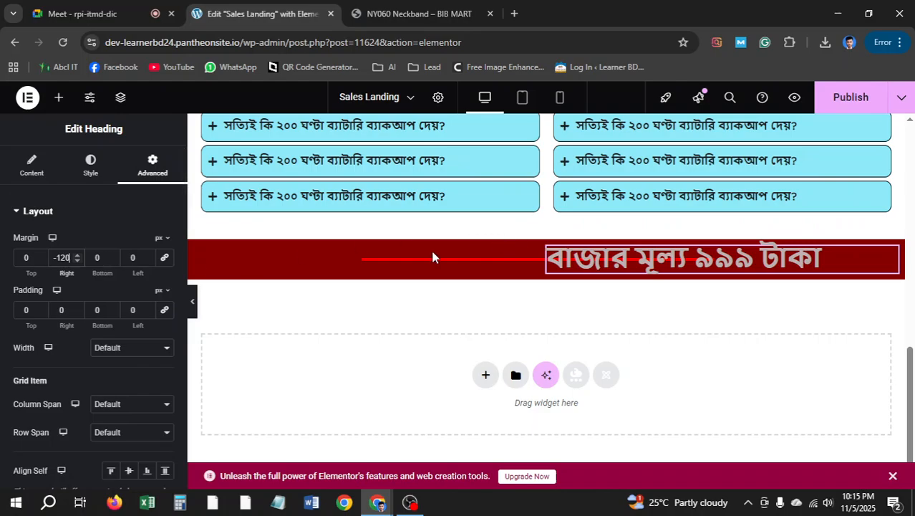
{"action": "left_click_drag", "start_coordinate": [71, 258], "coordinate": [43, 264]}
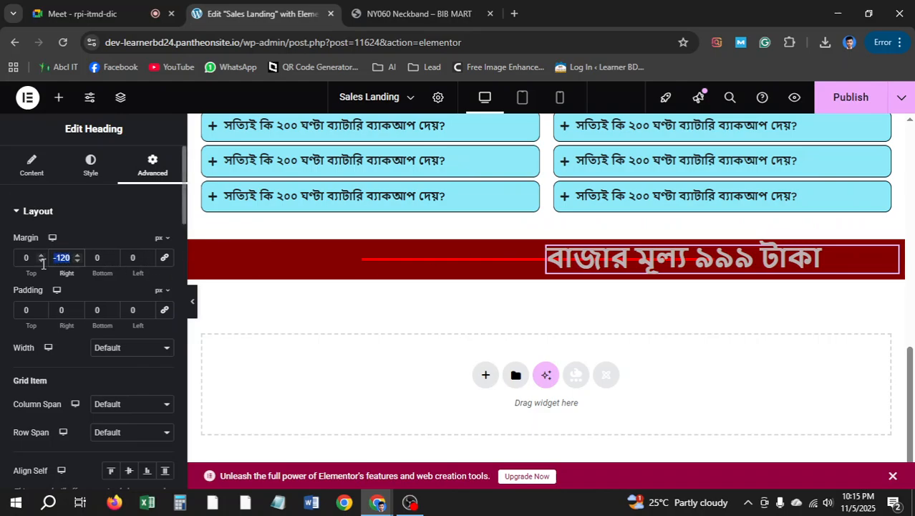
{"action": "type", "text": "0"}
Set the heading's left margin to -190px to centre it over the divider
{"action": "double_click", "coordinate": [137, 259]}
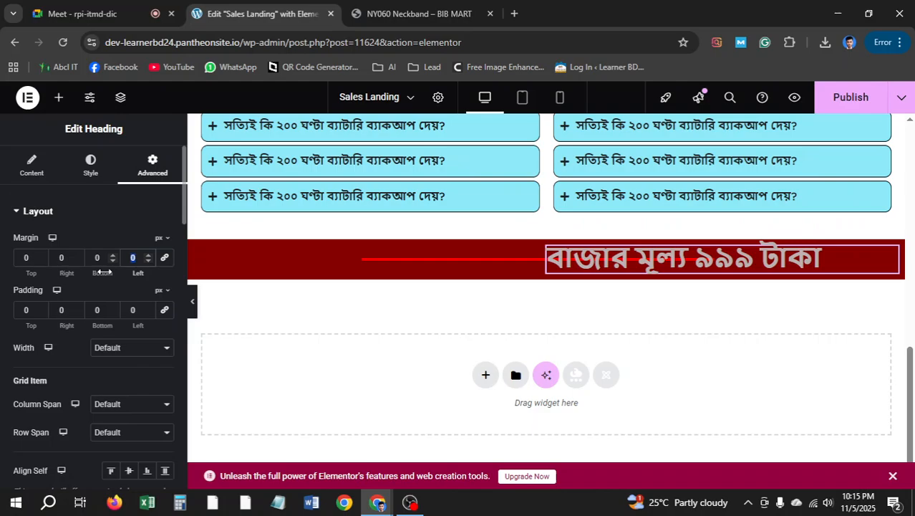
{"action": "type", "text": "-120"}
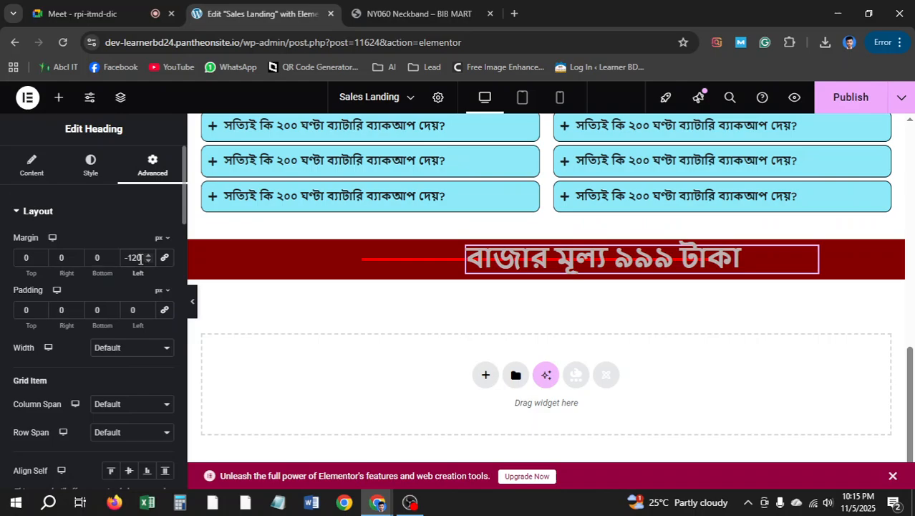
{"action": "mouse_move", "coordinate": [141, 259]}
{"action": "left_mouse_down"}
{"action": "mouse_move", "coordinate": [123, 259]}
{"action": "mouse_move", "coordinate": [138, 257]}
{"action": "left_mouse_up"}
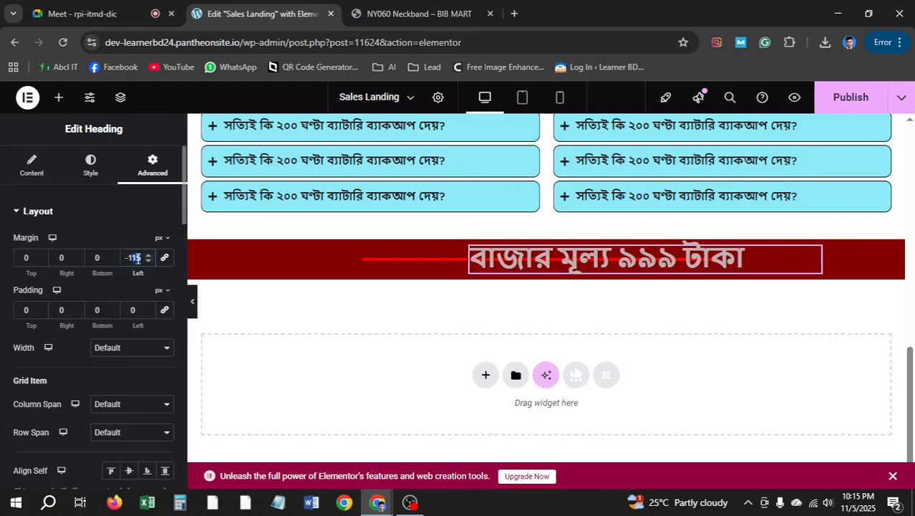
{"action": "type", "text": "50"}
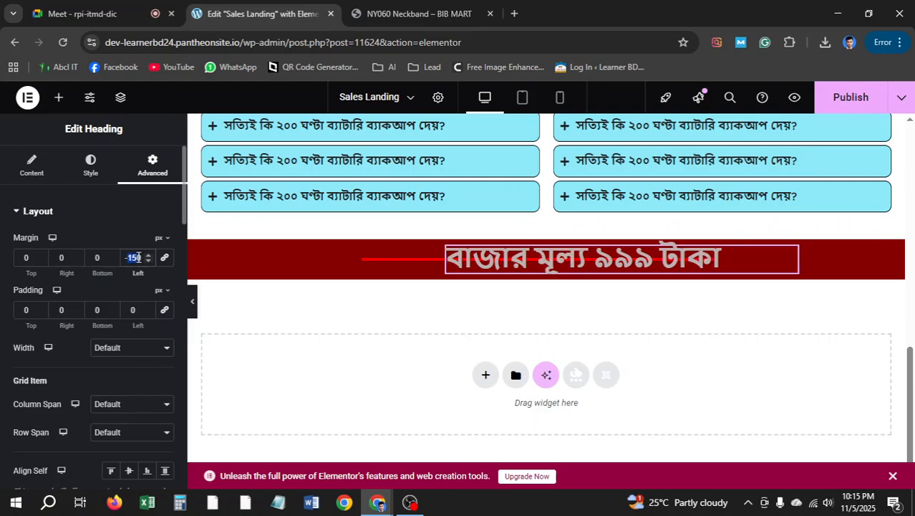
{"action": "type", "text": "-180"}
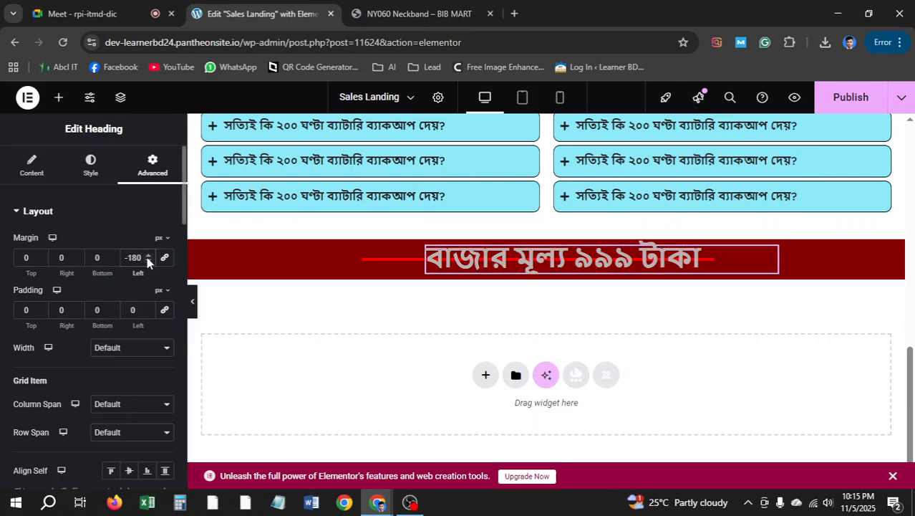
{"action": "left_click_drag", "start_coordinate": [136, 257], "coordinate": [127, 257]}
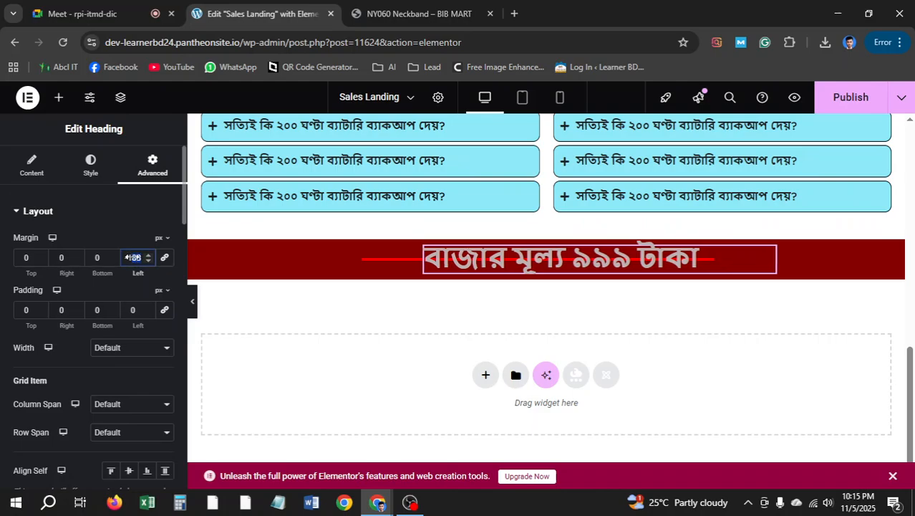
{"action": "type", "text": "190"}
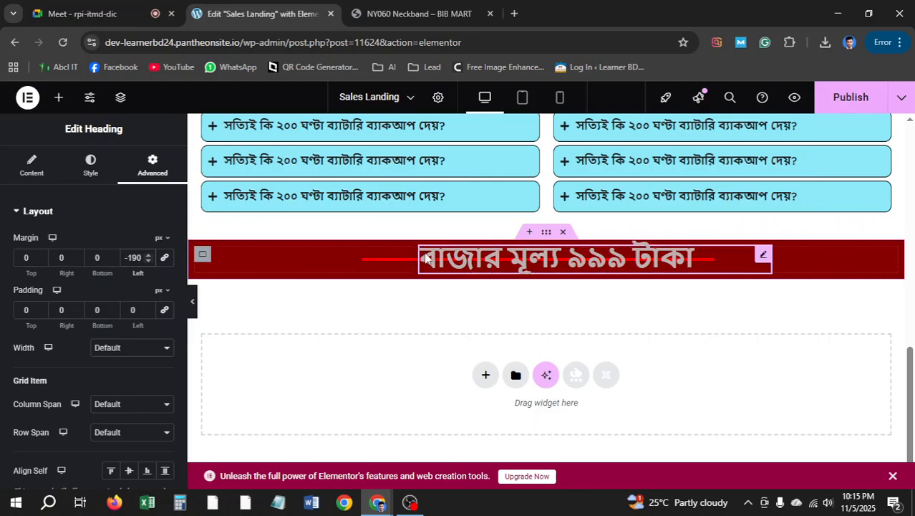
{"action": "left_click", "coordinate": [380, 262]}
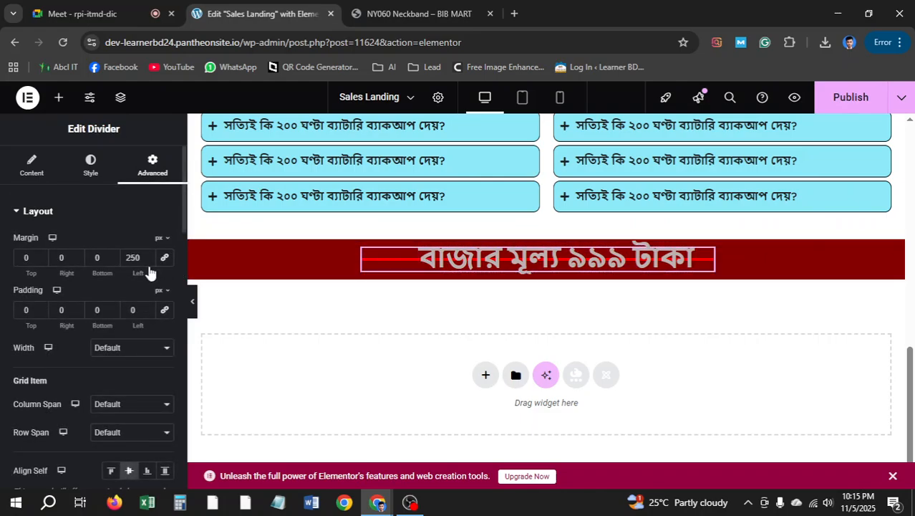
Shorten the divider line to 85% width
{"action": "left_click", "coordinate": [28, 168]}
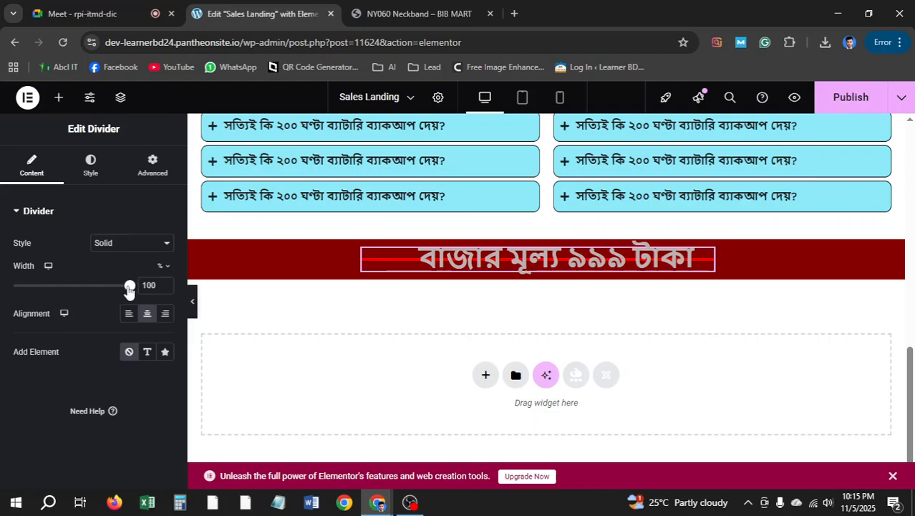
{"action": "left_click_drag", "start_coordinate": [129, 289], "coordinate": [118, 292]}
{"action": "left_click", "coordinate": [152, 169]}
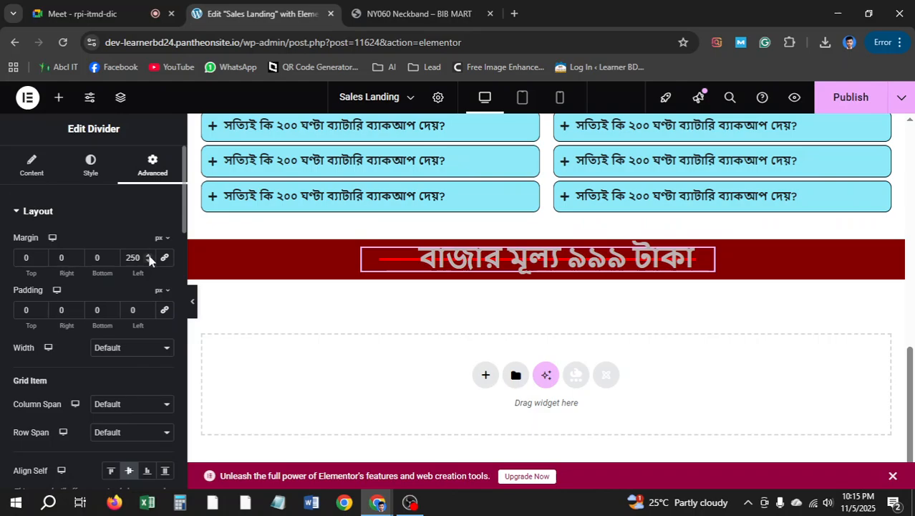
{"action": "left_click_drag", "start_coordinate": [148, 260], "coordinate": [148, 260]}
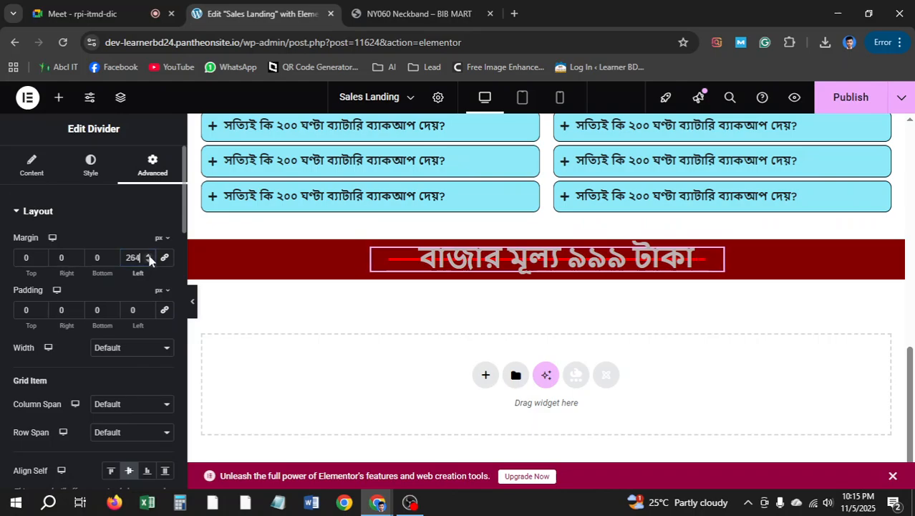
{"action": "left_click", "coordinate": [91, 165]}
{"action": "left_click", "coordinate": [31, 164]}
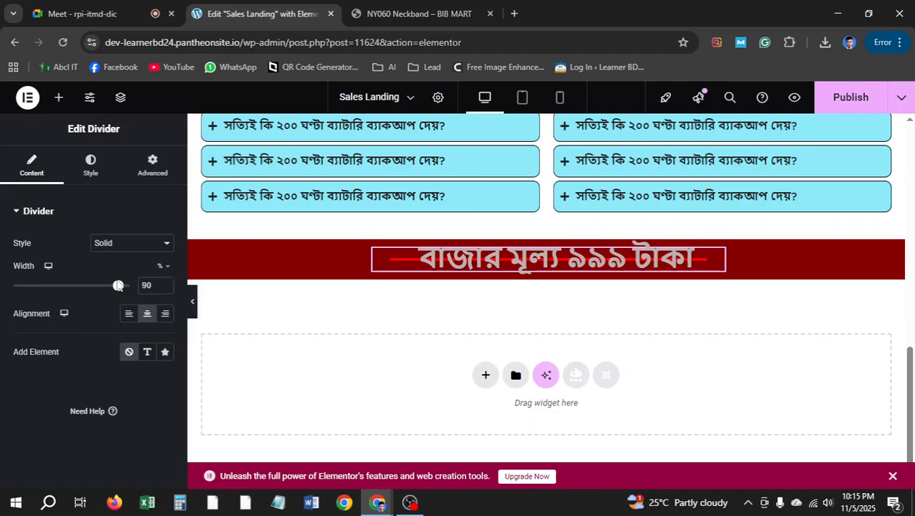
{"action": "left_click_drag", "start_coordinate": [117, 287], "coordinate": [111, 287]}
Step the divider's left margin up to 276px and compare with the live page
{"action": "left_click", "coordinate": [153, 165]}
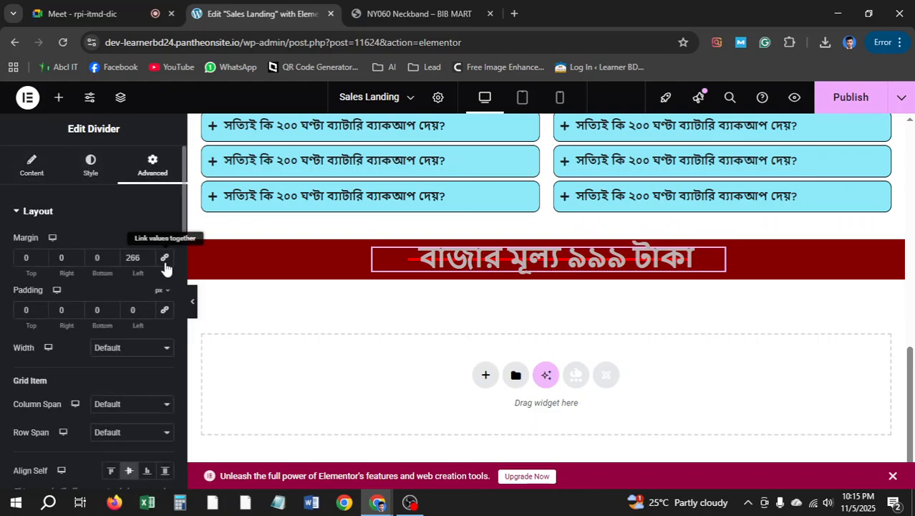
{"action": "left_click", "coordinate": [149, 257]}
{"action": "left_click", "coordinate": [148, 257]}
{"action": "left_click", "coordinate": [149, 257]}
{"action": "left_click", "coordinate": [148, 257]}
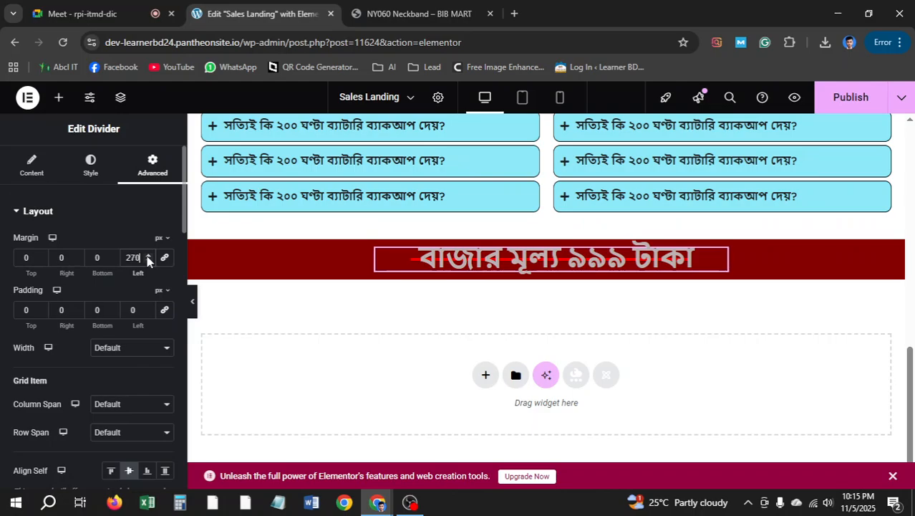
{"action": "left_click", "coordinate": [148, 257]}
{"action": "left_click", "coordinate": [149, 257]}
{"action": "left_click", "coordinate": [148, 258]}
{"action": "left_click", "coordinate": [149, 257]}
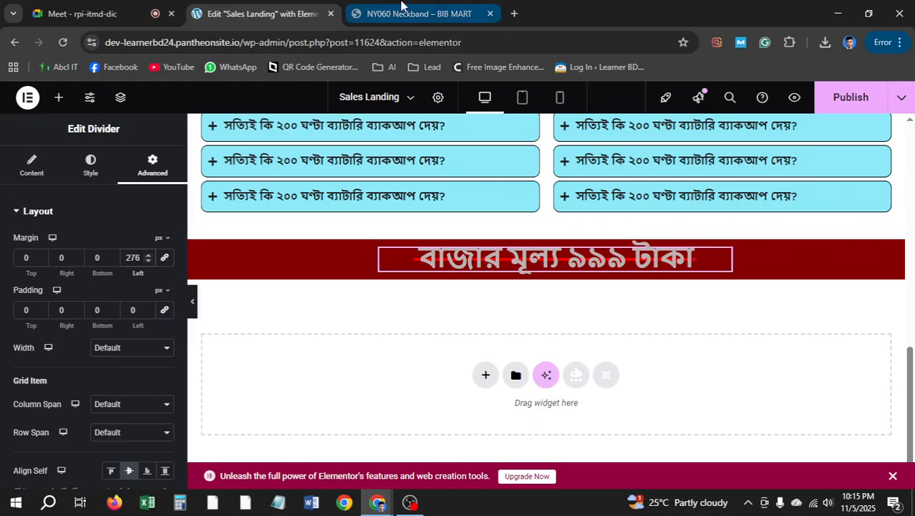
{"action": "left_click", "coordinate": [402, 12]}
{"action": "left_click", "coordinate": [258, 14]}
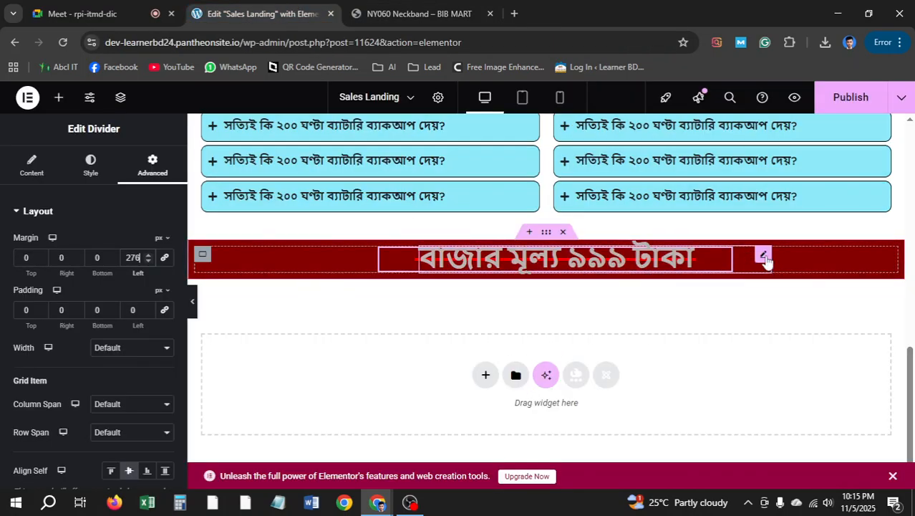
Select the market-price heading and review its style, margin and content settings
{"action": "left_click", "coordinate": [762, 259]}
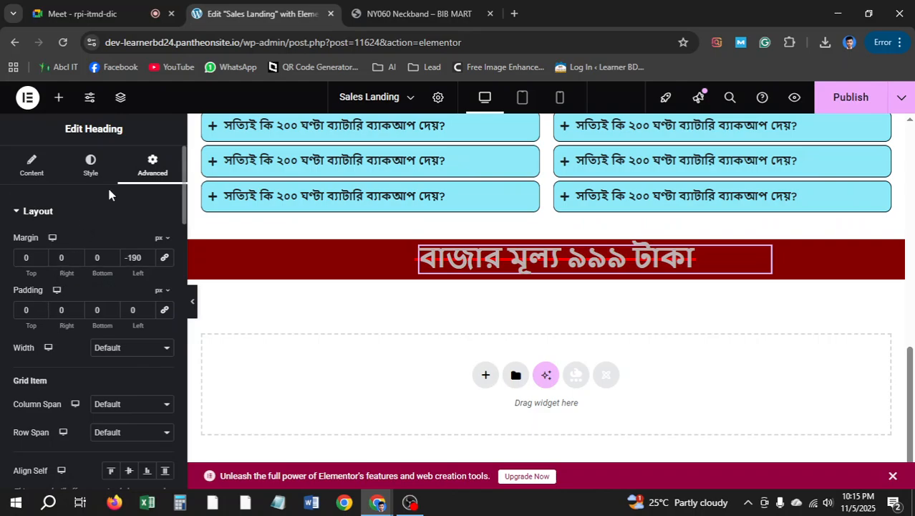
{"action": "left_click", "coordinate": [79, 168]}
{"action": "left_click", "coordinate": [156, 171]}
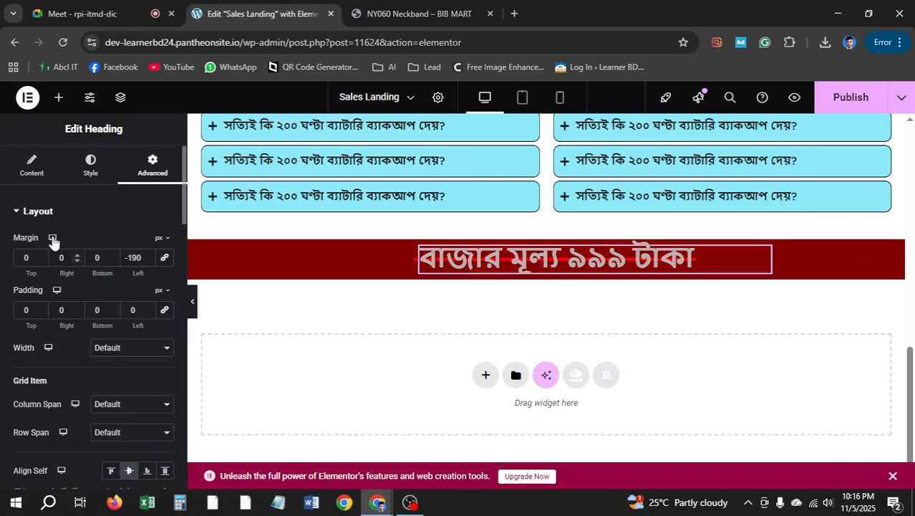
{"action": "left_click", "coordinate": [31, 164]}
{"action": "scroll", "coordinate": [133, 337], "scroll_direction": "down", "scroll_amount": 2}
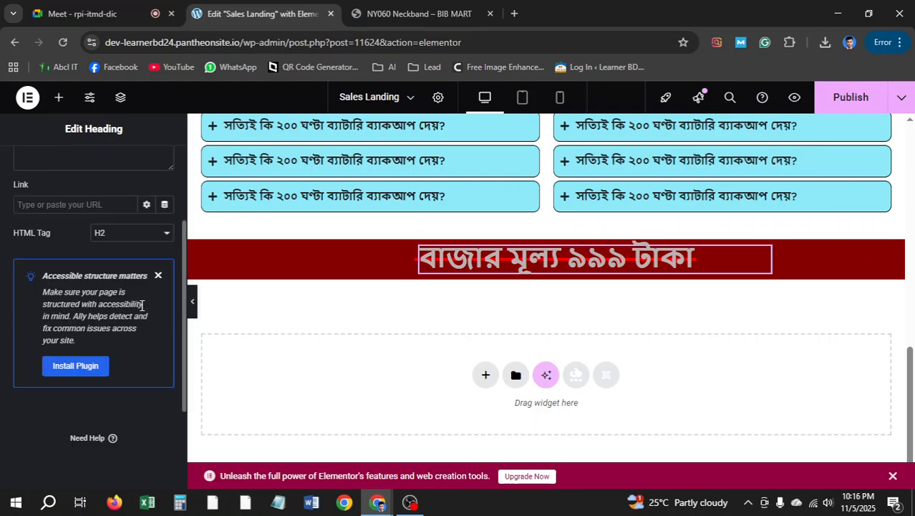
{"action": "scroll", "coordinate": [143, 310], "scroll_direction": "up", "scroll_amount": 2}
Copy the offer-price line from the reference page and drop a Heading widget onto the page
{"action": "left_click", "coordinate": [444, 15]}
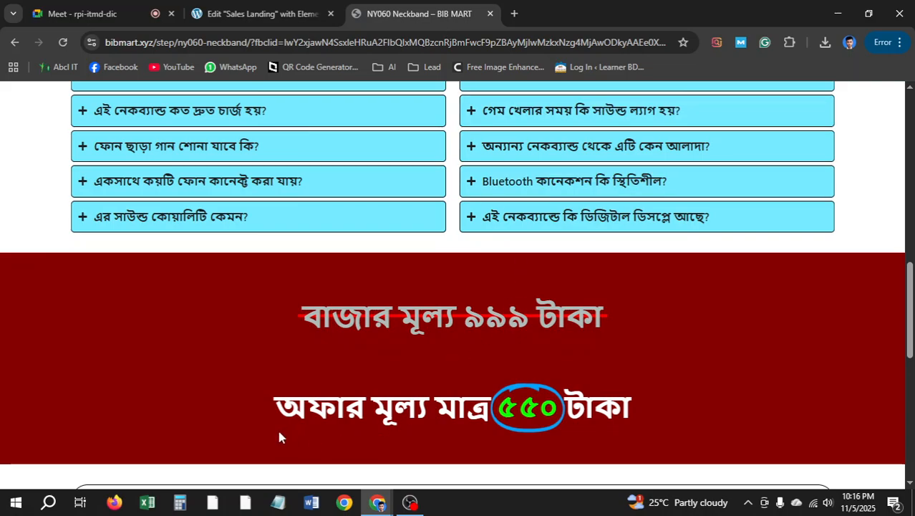
{"action": "left_click_drag", "start_coordinate": [274, 409], "coordinate": [630, 410]}
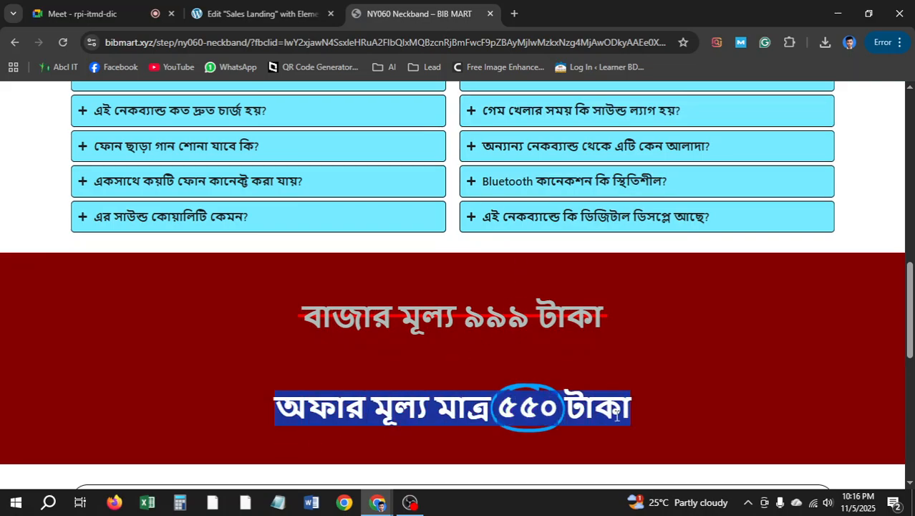
{"action": "left_click", "coordinate": [234, 7]}
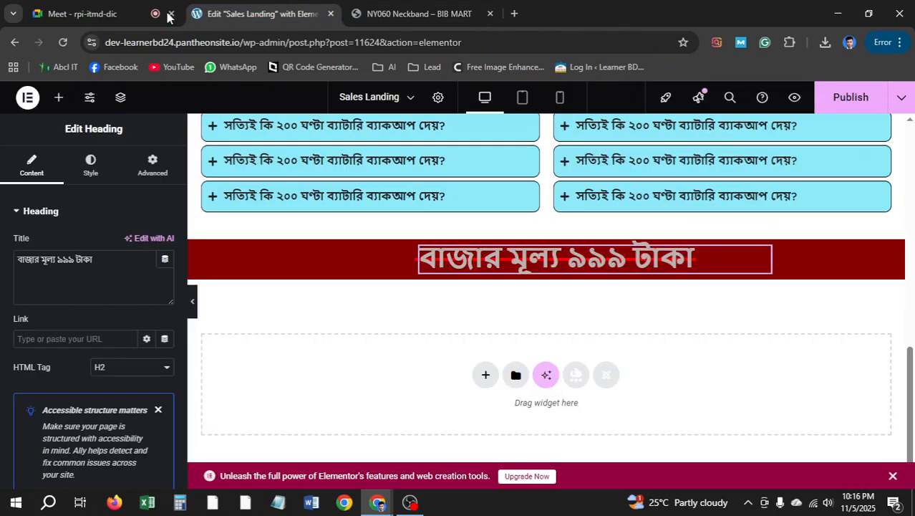
{"action": "left_click", "coordinate": [59, 99]}
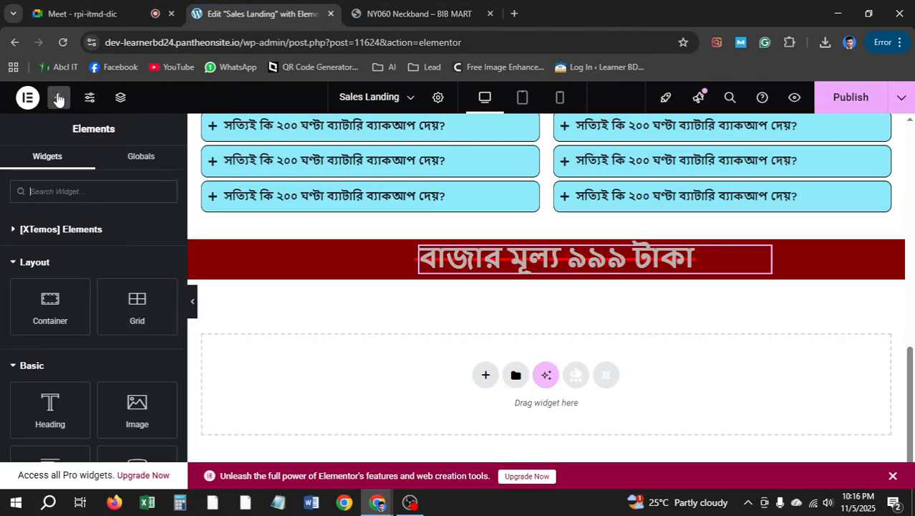
{"action": "left_click_drag", "start_coordinate": [50, 414], "coordinate": [244, 332]}
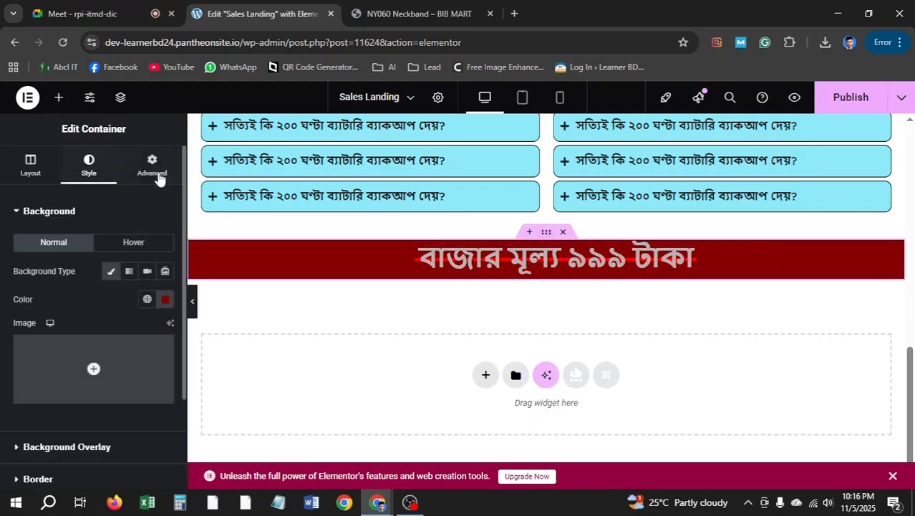
Set the price section's Min Height to 124px and place a new heading inside it
{"action": "left_click", "coordinate": [46, 171]}
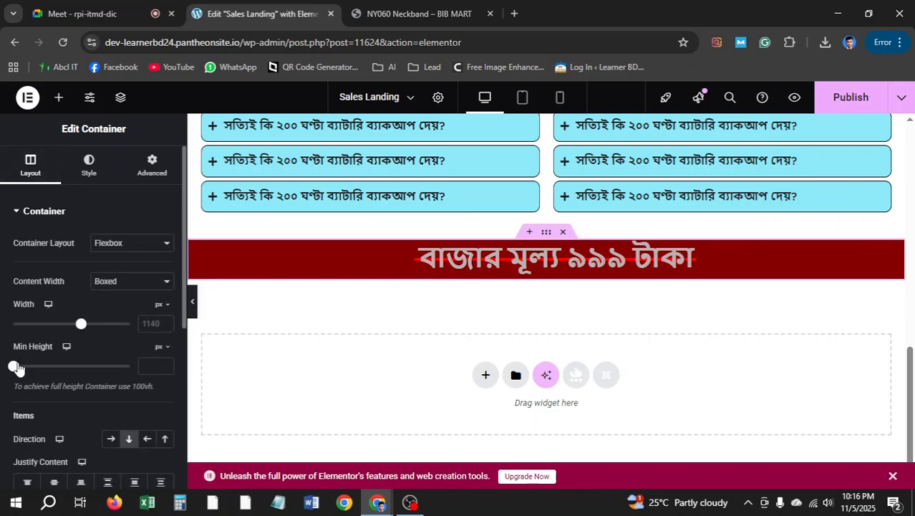
{"action": "mouse_move", "coordinate": [18, 369]}
{"action": "left_mouse_down"}
{"action": "mouse_move", "coordinate": [33, 368]}
{"action": "mouse_move", "coordinate": [25, 370]}
{"action": "left_mouse_up"}
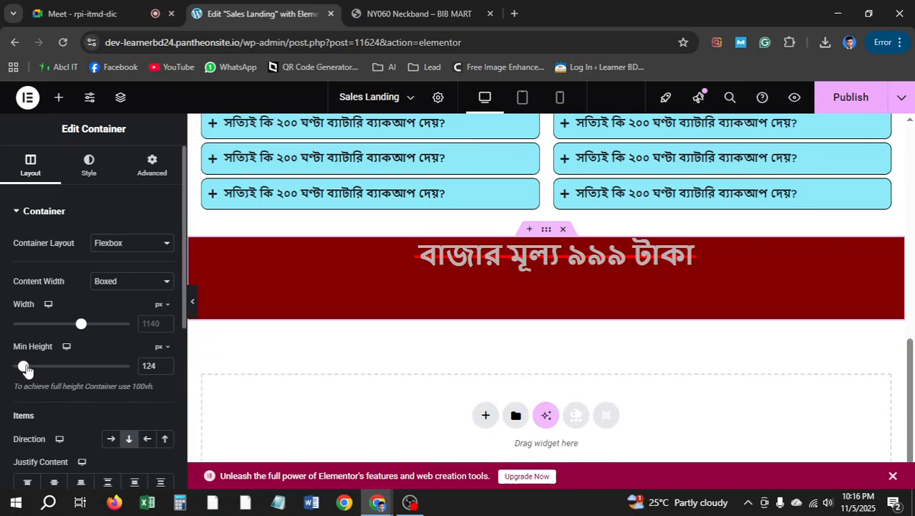
{"action": "left_click", "coordinate": [59, 96]}
{"action": "left_click_drag", "start_coordinate": [50, 407], "coordinate": [714, 269]}
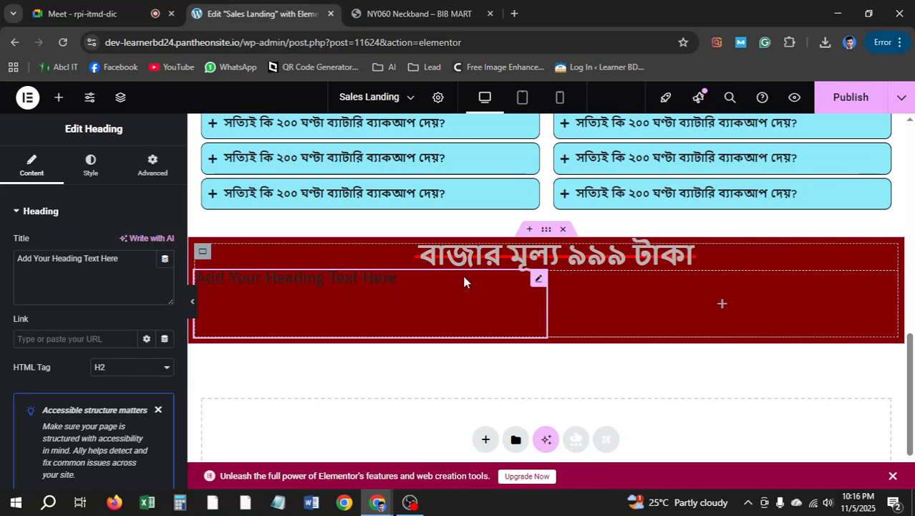
Undo an accidental deletion of the new inner container
{"action": "right_click", "coordinate": [723, 308]}
{"action": "left_click", "coordinate": [758, 470]}
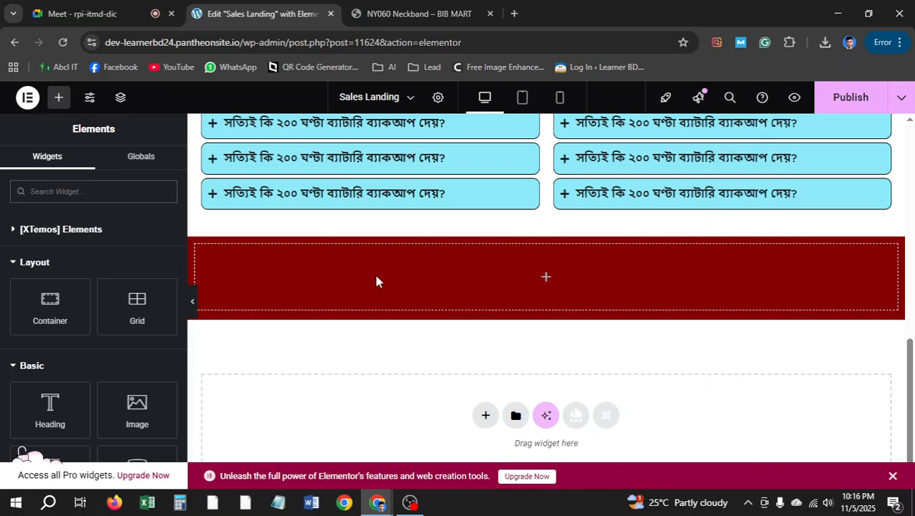
{"action": "key", "text": "ctrl+z"}
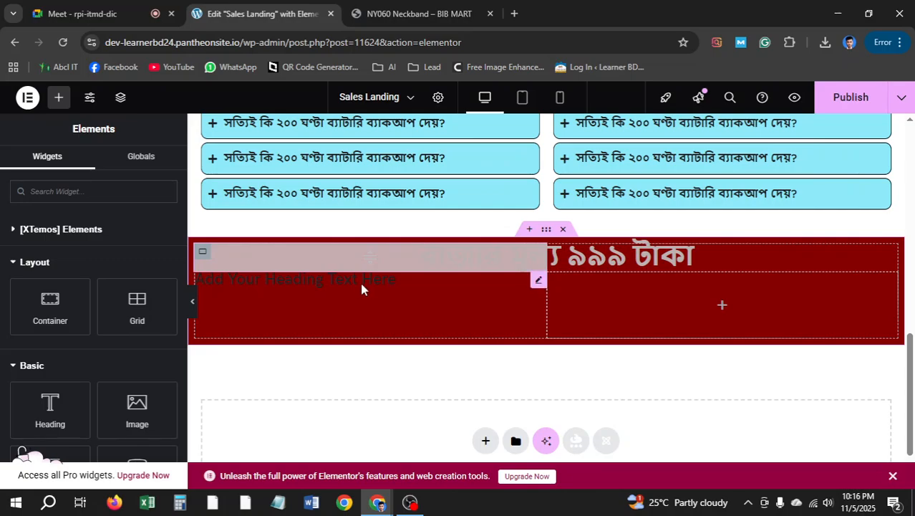
Delete the placeholder heading, leaving only the market-price line
{"action": "right_click", "coordinate": [362, 288]}
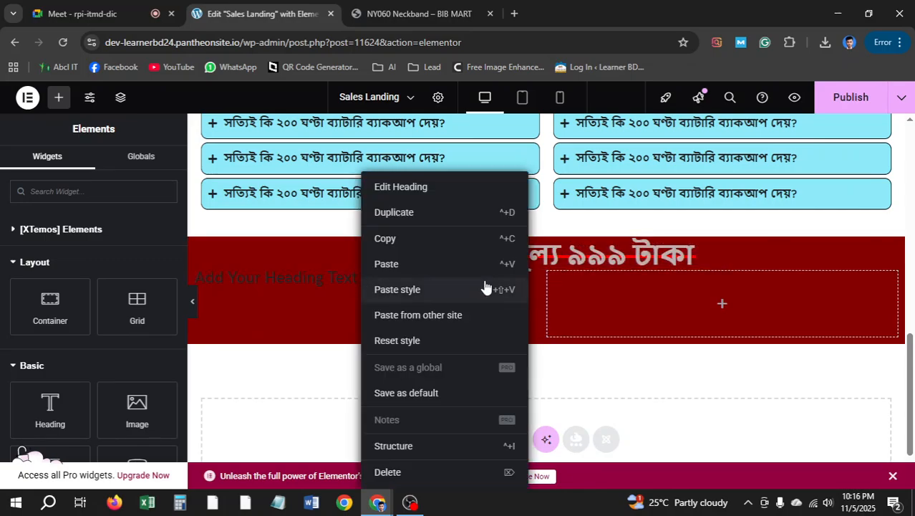
{"action": "left_click", "coordinate": [385, 473]}
{"action": "left_click", "coordinate": [407, 506]}
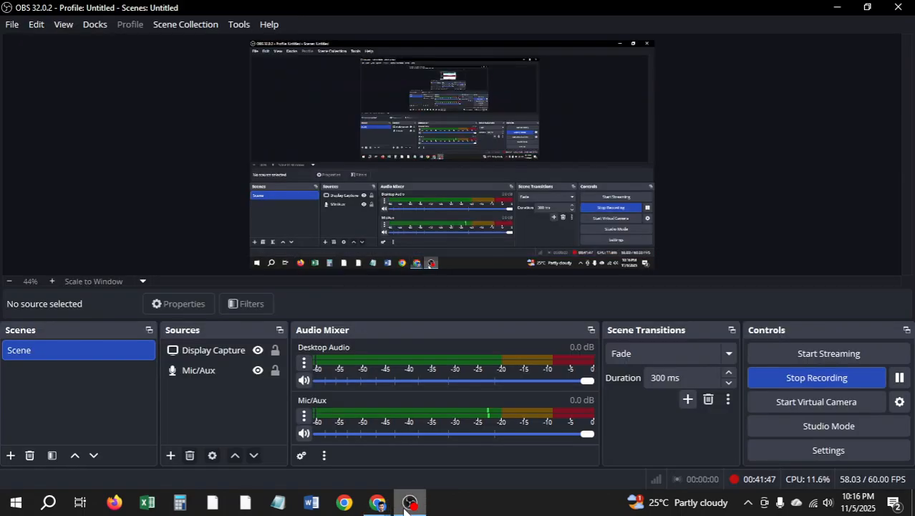
{"action": "left_click", "coordinate": [841, 12]}
{"action": "left_click", "coordinate": [261, 13]}
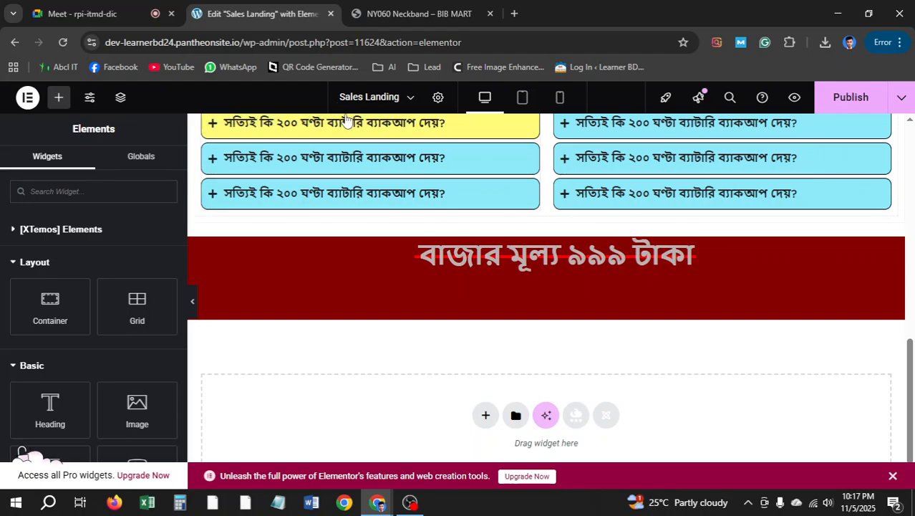
{"action": "mouse_move", "coordinate": [53, 304]}
{"action": "left_mouse_down"}
{"action": "mouse_move", "coordinate": [534, 292]}
{"action": "mouse_move", "coordinate": [550, 319]}
{"action": "mouse_move", "coordinate": [66, 304]}
{"action": "left_mouse_up"}
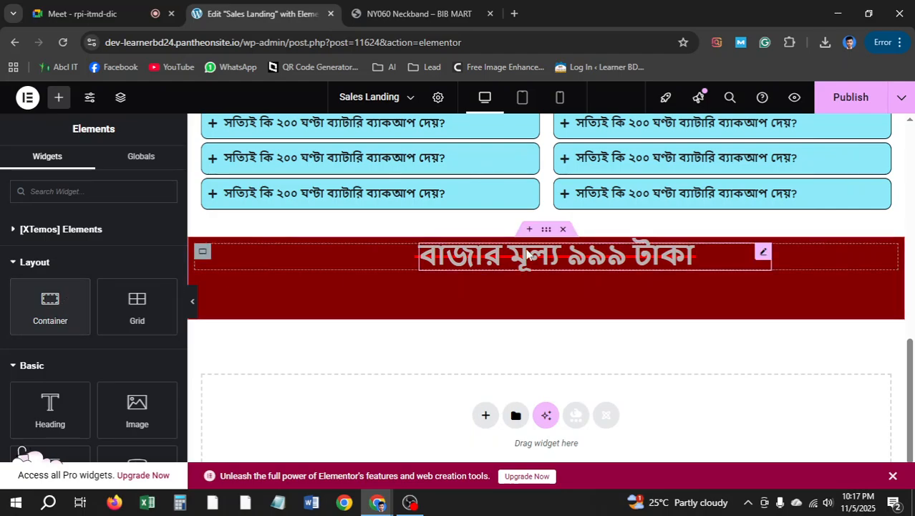
Open the Structure tree and locate the price section's inner container
{"action": "left_click", "coordinate": [205, 253]}
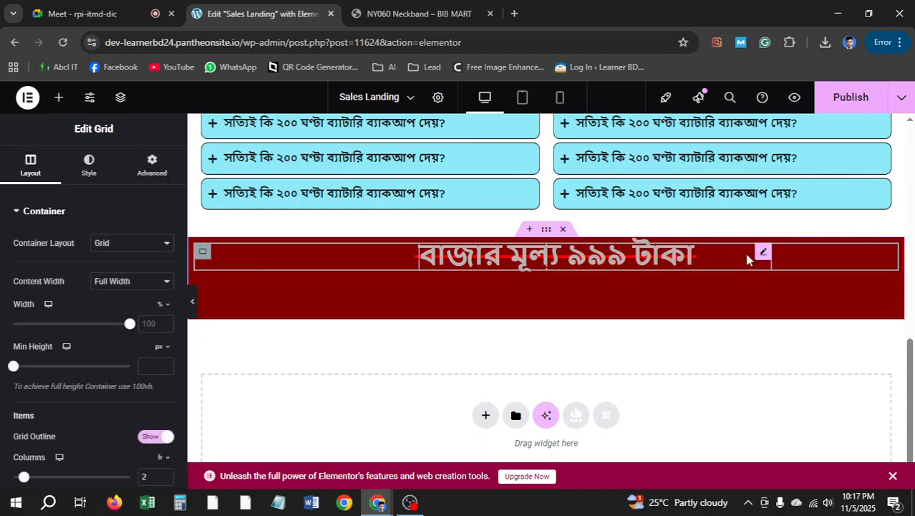
{"action": "right_click", "coordinate": [764, 258]}
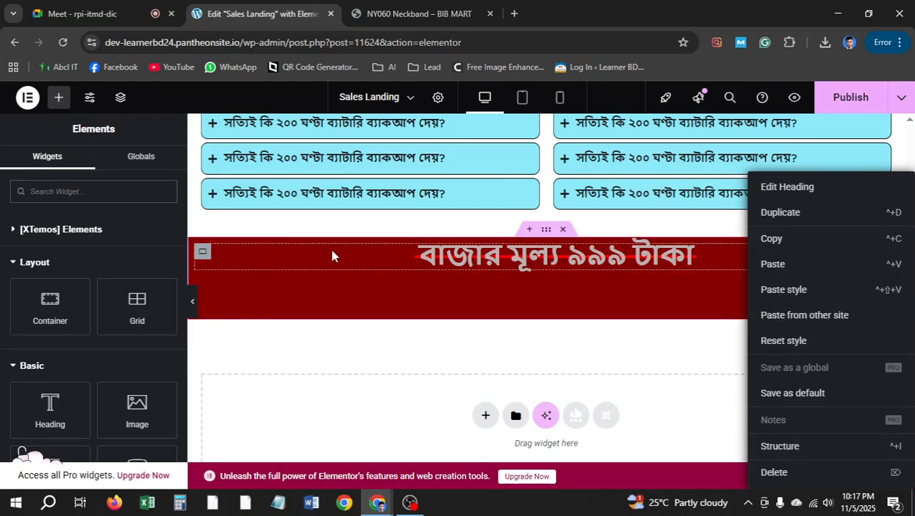
{"action": "right_click", "coordinate": [516, 258]}
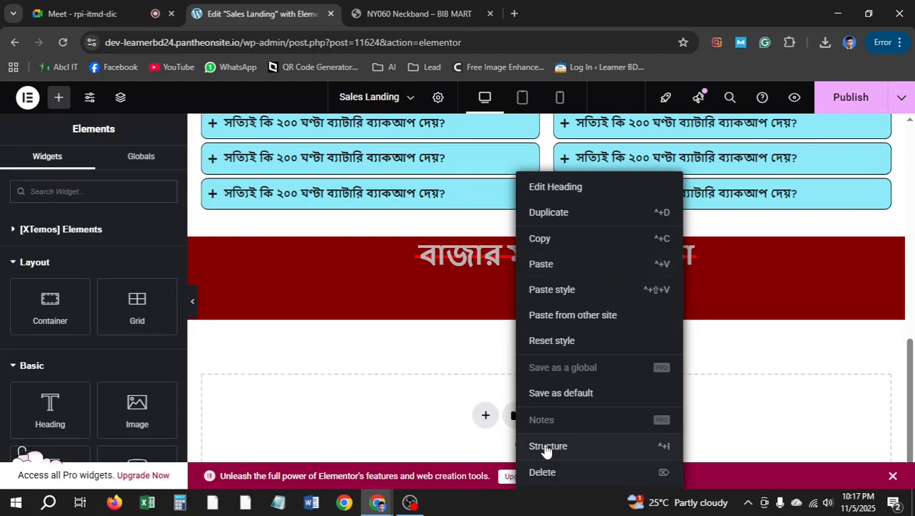
{"action": "left_click", "coordinate": [546, 446]}
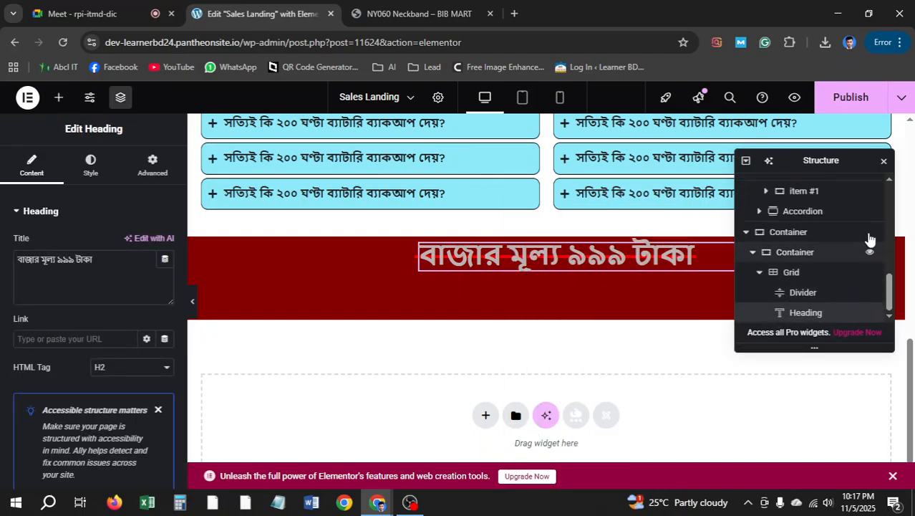
{"action": "left_click", "coordinate": [827, 262]}
{"action": "right_click", "coordinate": [770, 258]}
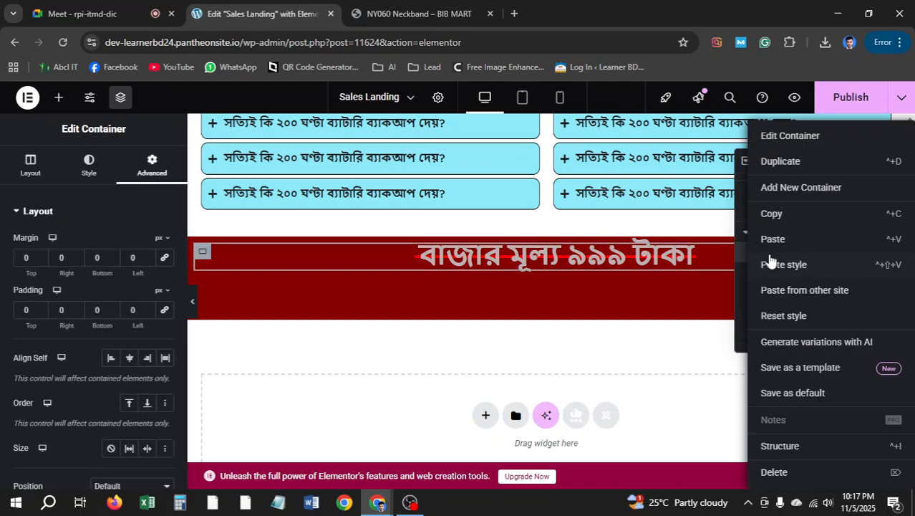
{"action": "left_click", "coordinate": [770, 213]}
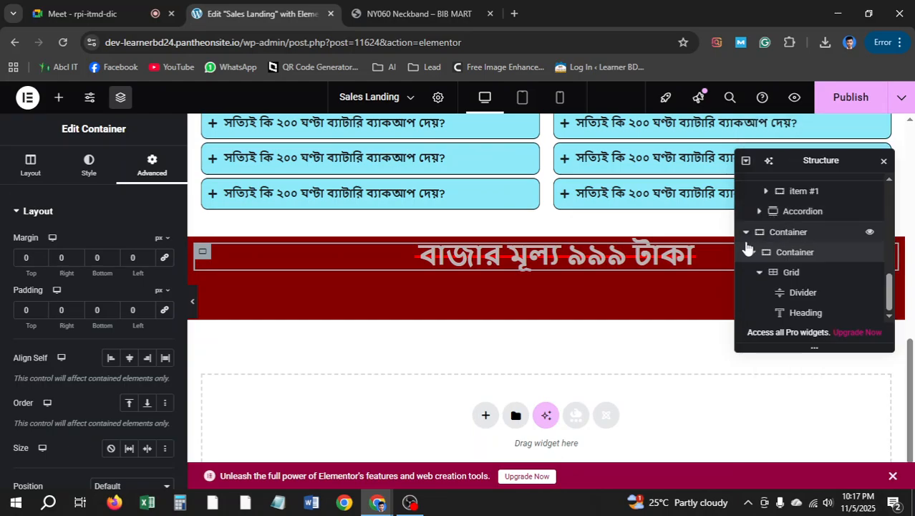
Delete the market-price heading, the strike-through divider and the empty grid
{"action": "right_click", "coordinate": [625, 476]}
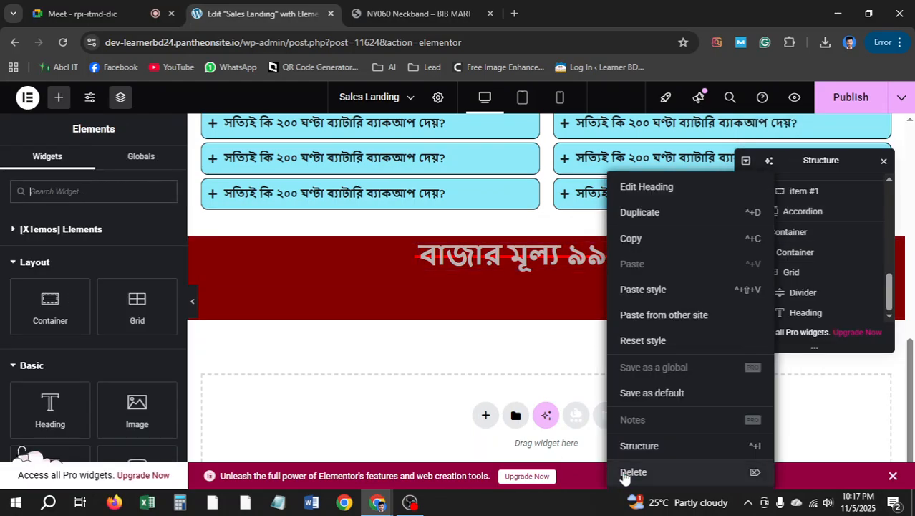
{"action": "left_click", "coordinate": [623, 474]}
{"action": "right_click", "coordinate": [473, 280]}
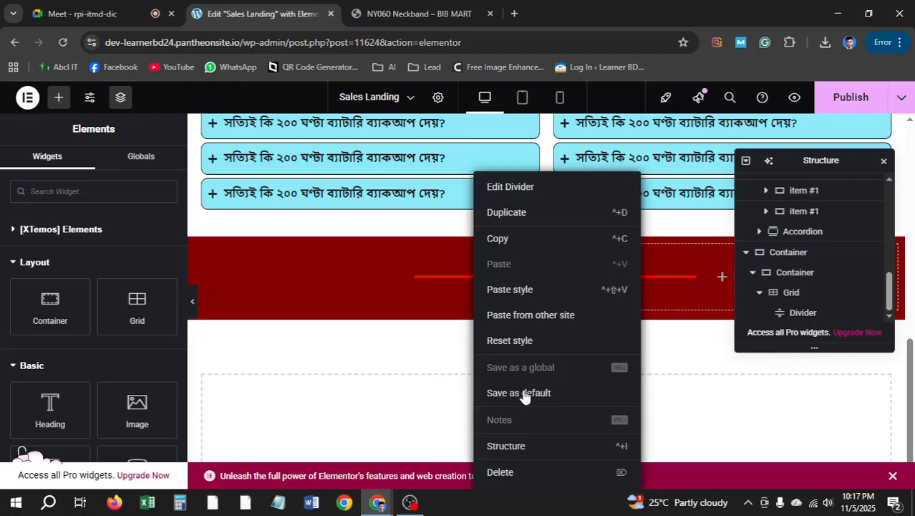
{"action": "left_click", "coordinate": [500, 470]}
{"action": "right_click", "coordinate": [452, 304]}
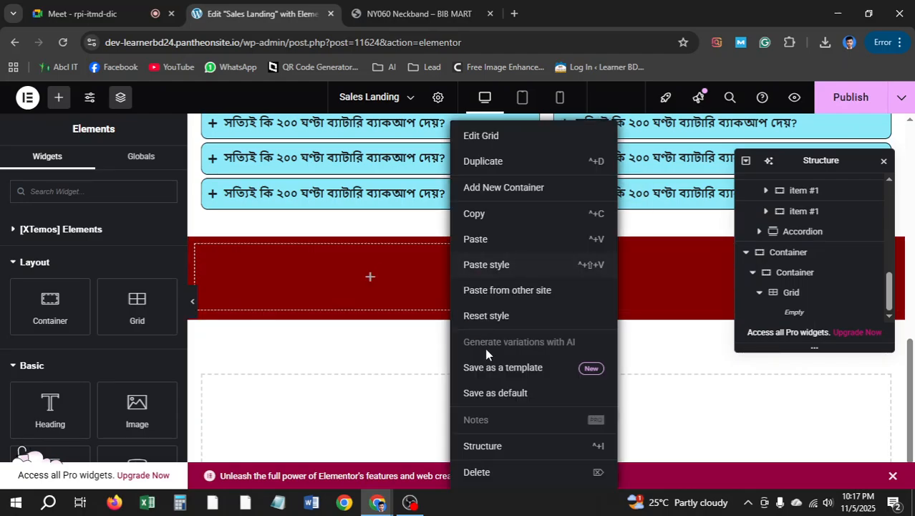
{"action": "left_click", "coordinate": [501, 472]}
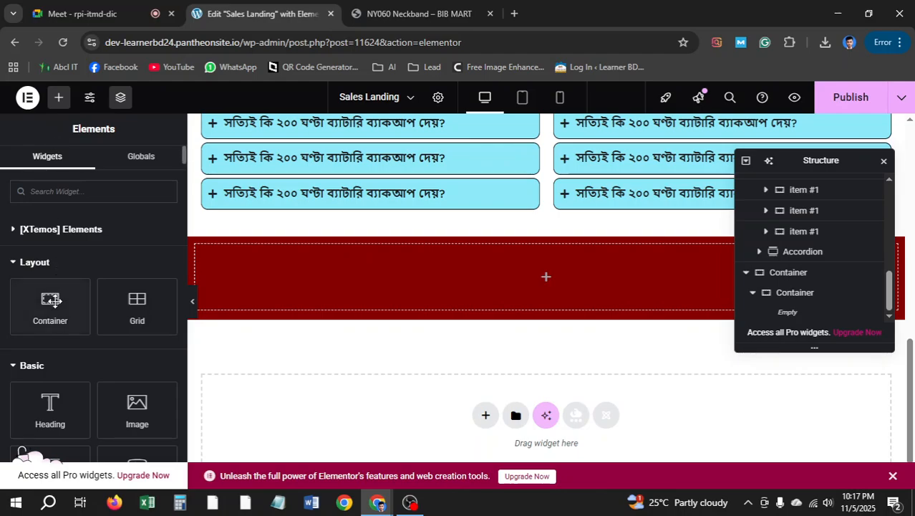
Add a one-column grid to the red section and paste the price heading into it
{"action": "left_click_drag", "start_coordinate": [136, 308], "coordinate": [461, 302]}
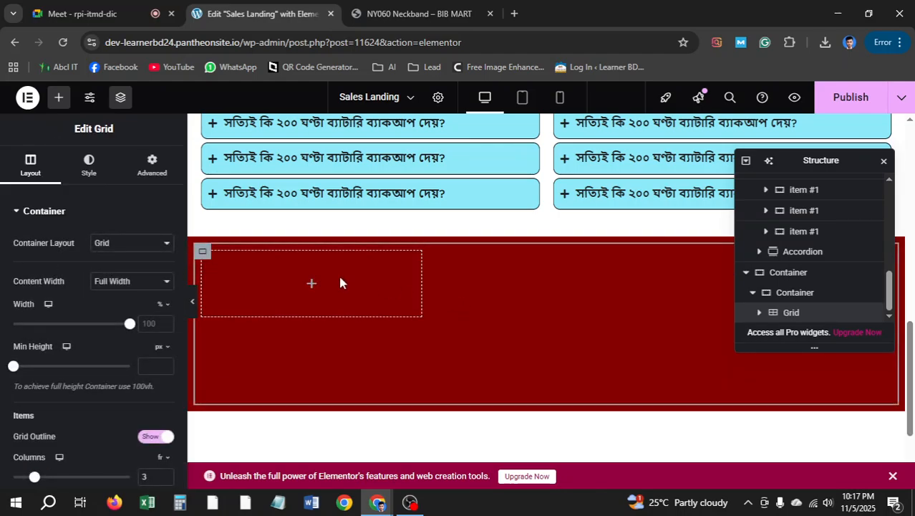
{"action": "scroll", "coordinate": [136, 348], "scroll_direction": "down", "scroll_amount": 2}
{"action": "left_click", "coordinate": [165, 348]}
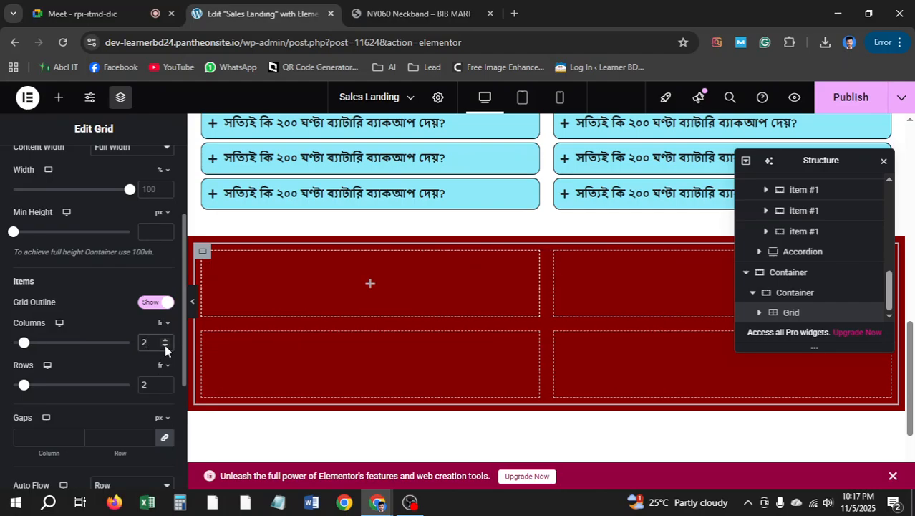
{"action": "left_click", "coordinate": [164, 348]}
{"action": "right_click", "coordinate": [503, 275]}
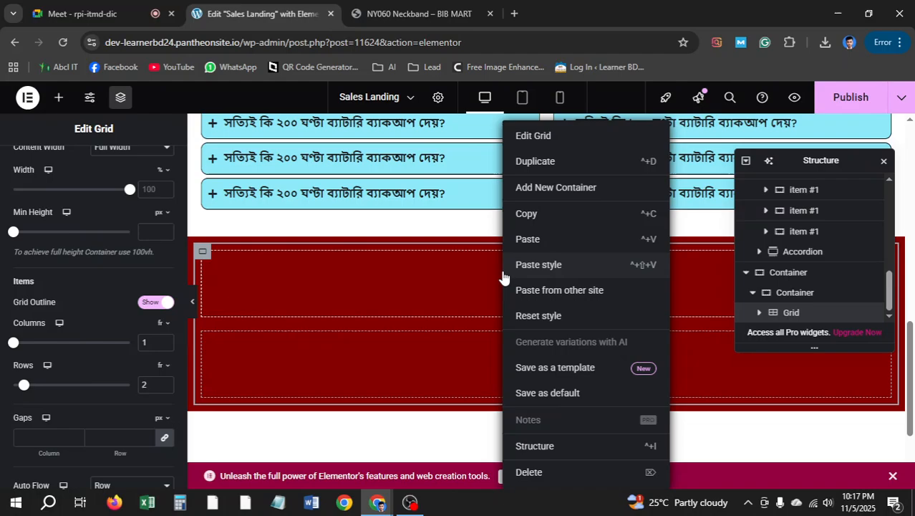
{"action": "left_click", "coordinate": [529, 239]}
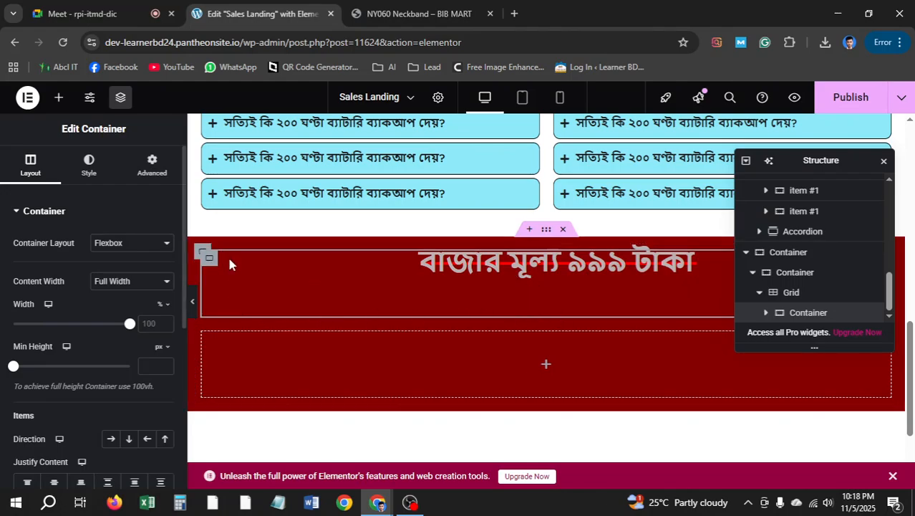
Set the red section's outer grid gaps to 0
{"action": "scroll", "coordinate": [99, 335], "scroll_direction": "down", "scroll_amount": 4}
{"action": "scroll", "coordinate": [100, 342], "scroll_direction": "up", "scroll_amount": 4}
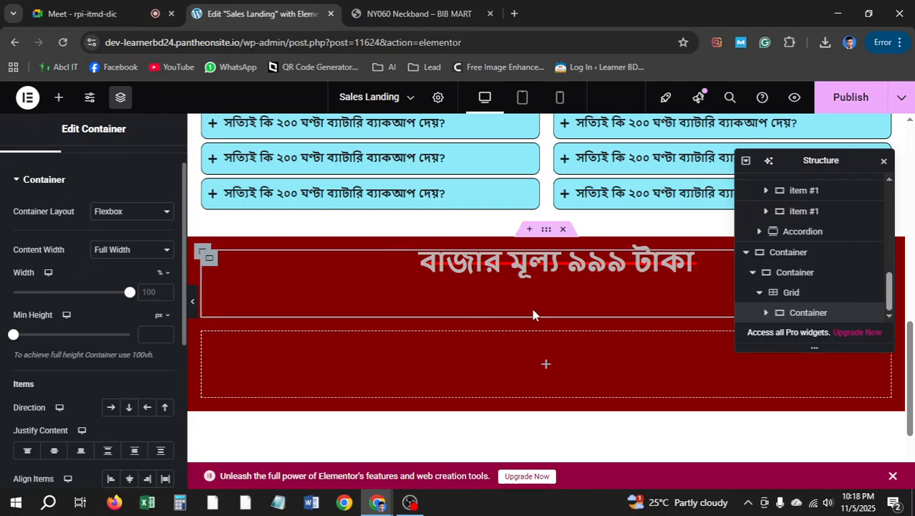
{"action": "scroll", "coordinate": [534, 313], "scroll_direction": "up", "scroll_amount": 2}
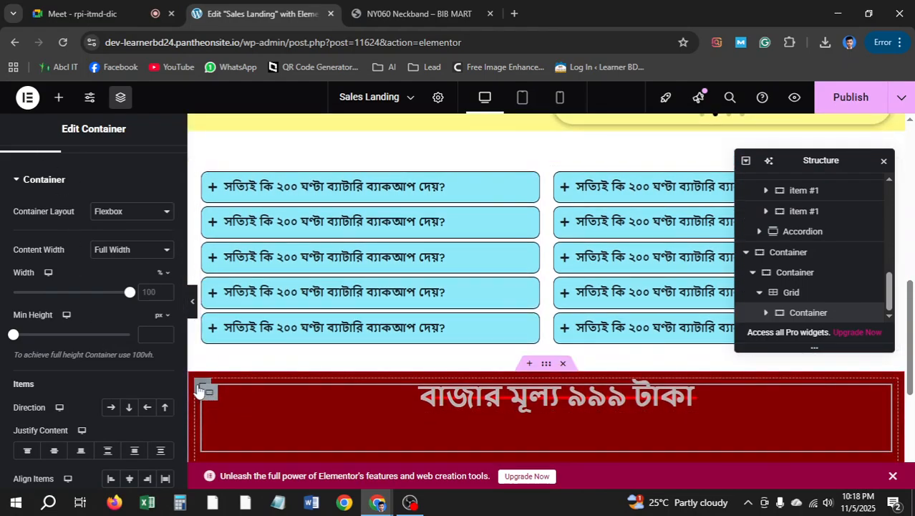
{"action": "left_click", "coordinate": [202, 388]}
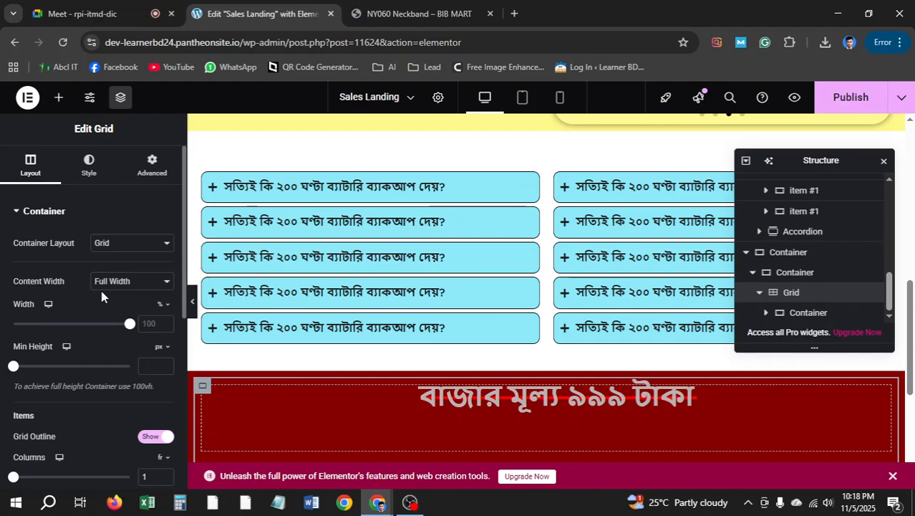
{"action": "scroll", "coordinate": [67, 363], "scroll_direction": "down", "scroll_amount": 4}
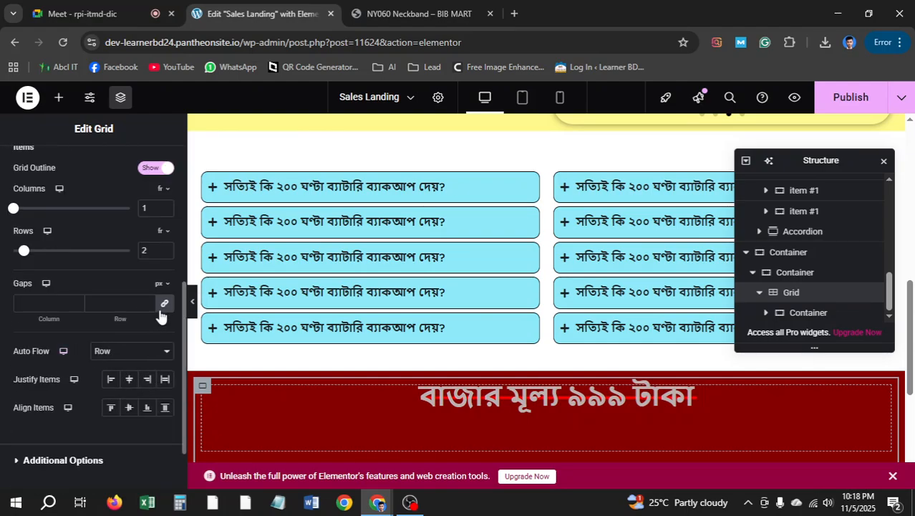
{"action": "left_click", "coordinate": [164, 303]}
{"action": "scroll", "coordinate": [534, 365], "scroll_direction": "down", "scroll_amount": 2}
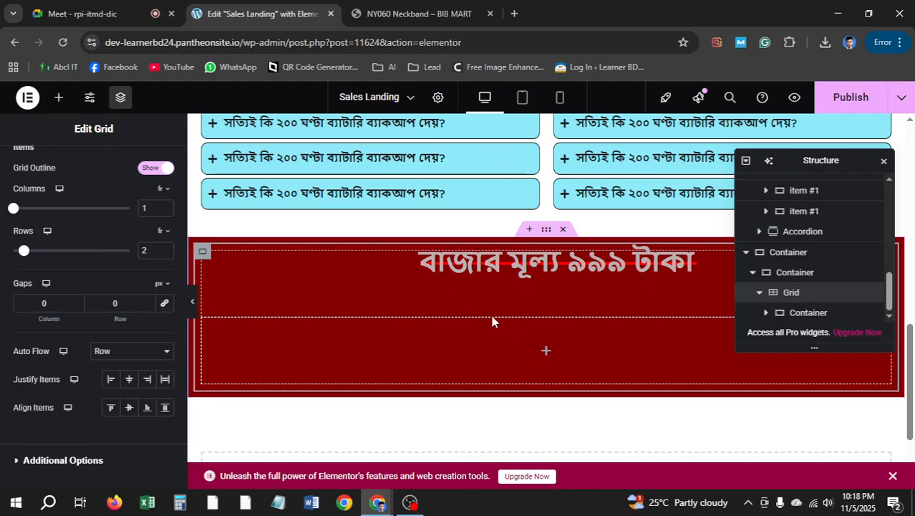
Give the 'বাজার মূল্য ৯৯৯ টাকা' heading a top margin of 20
{"action": "left_click", "coordinate": [206, 263]}
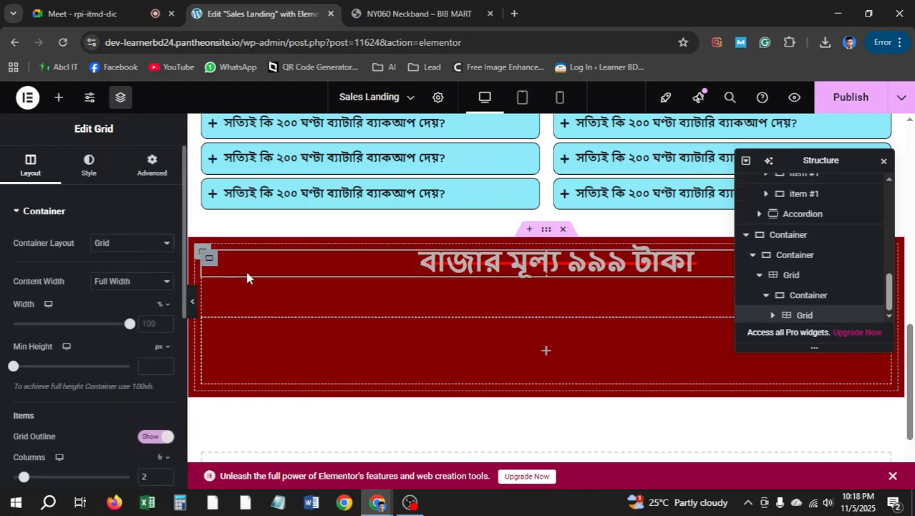
{"action": "left_click", "coordinate": [89, 165]}
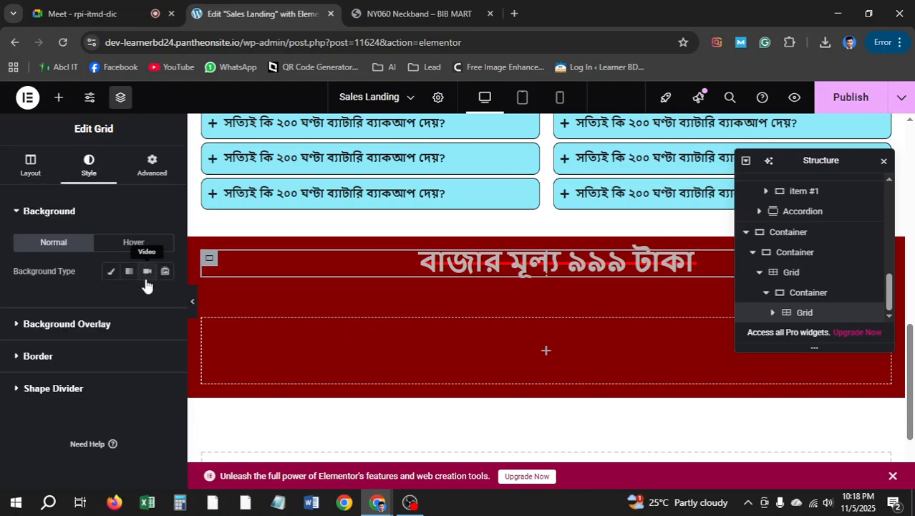
{"action": "left_click", "coordinate": [150, 180]}
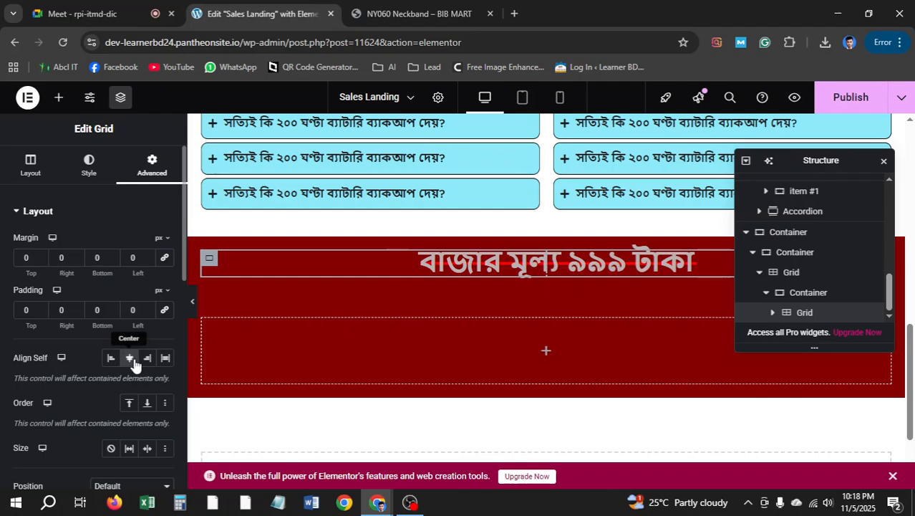
{"action": "left_click", "coordinate": [884, 164]}
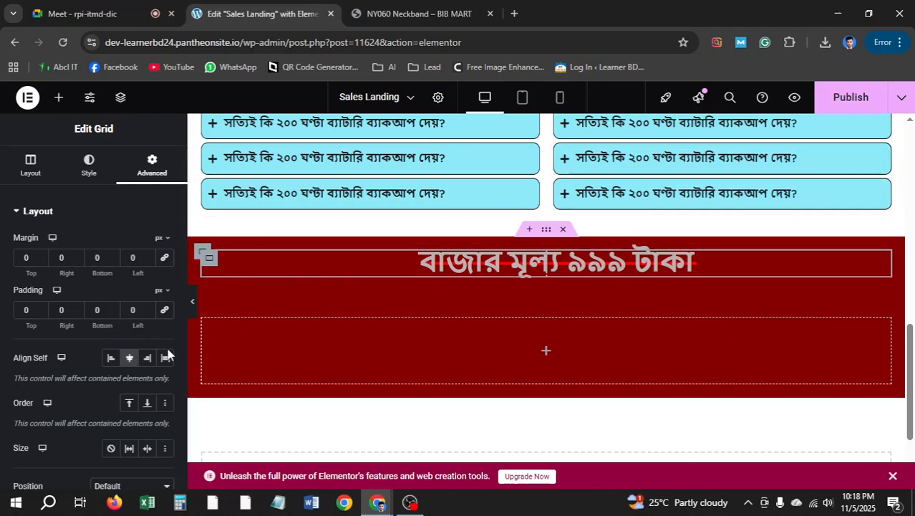
{"action": "left_click", "coordinate": [202, 252]}
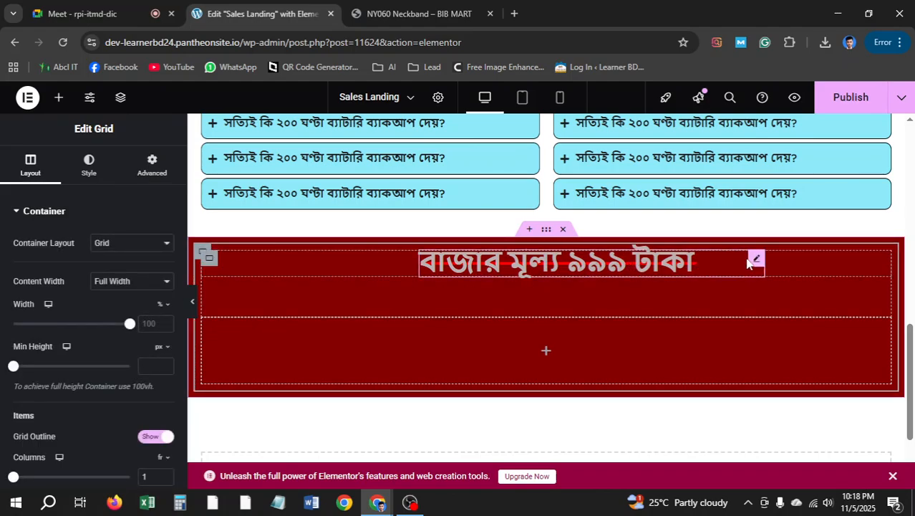
{"action": "right_click", "coordinate": [755, 259]}
{"action": "left_click", "coordinate": [714, 266]}
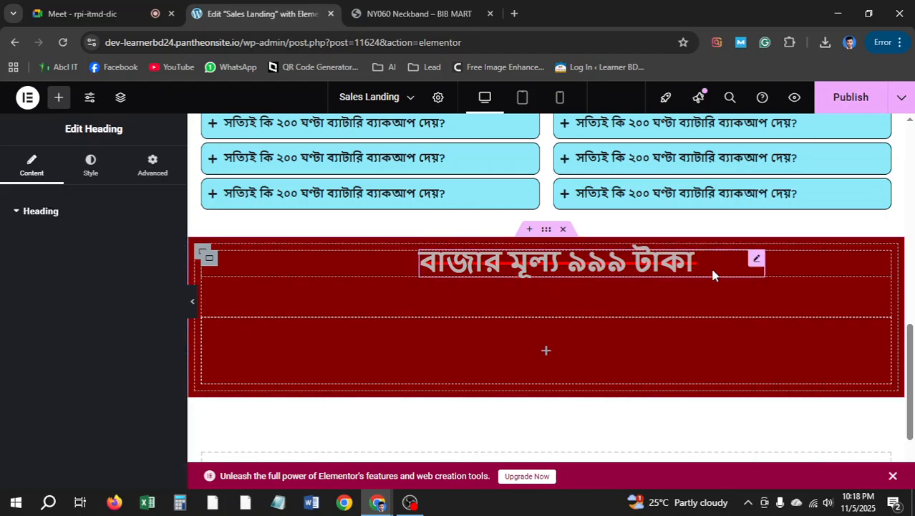
{"action": "left_click", "coordinate": [150, 164]}
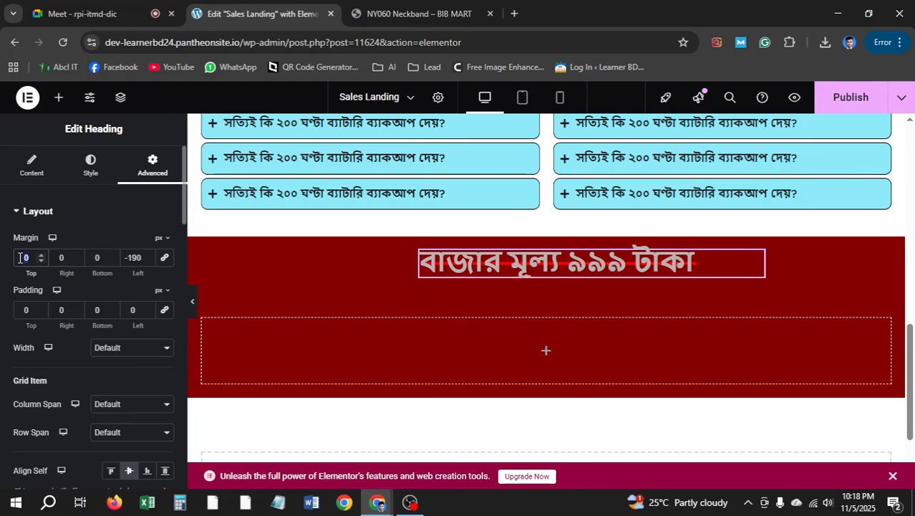
{"action": "type", "text": "2"}
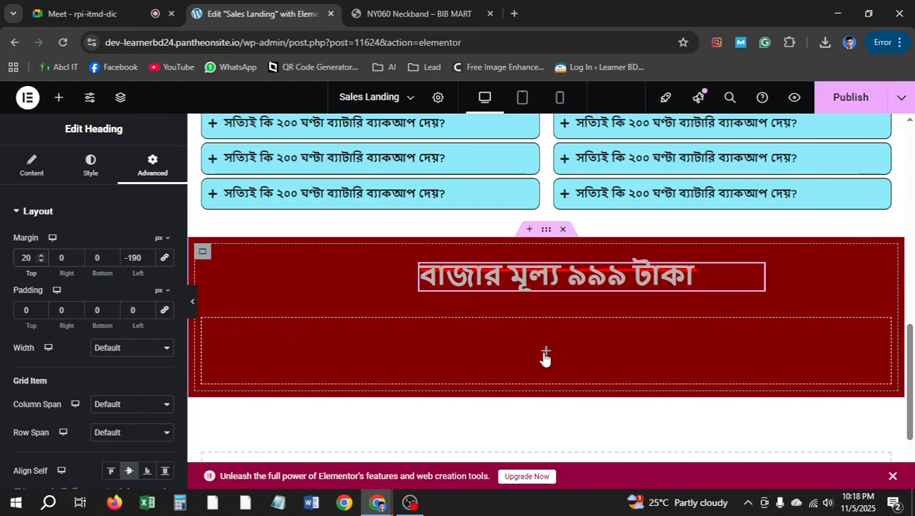
Add a heading to the empty row and paste in the offer price text copied from the live NY060 Neckband page
{"action": "left_click", "coordinate": [58, 97]}
{"action": "left_click_drag", "start_coordinate": [44, 392], "coordinate": [529, 340]}
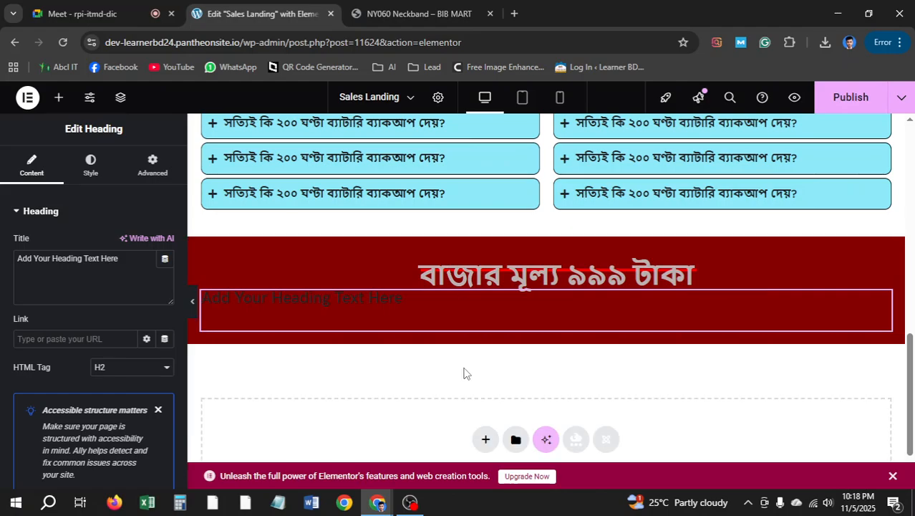
{"action": "right_click", "coordinate": [466, 372]}
{"action": "left_click", "coordinate": [403, 8]}
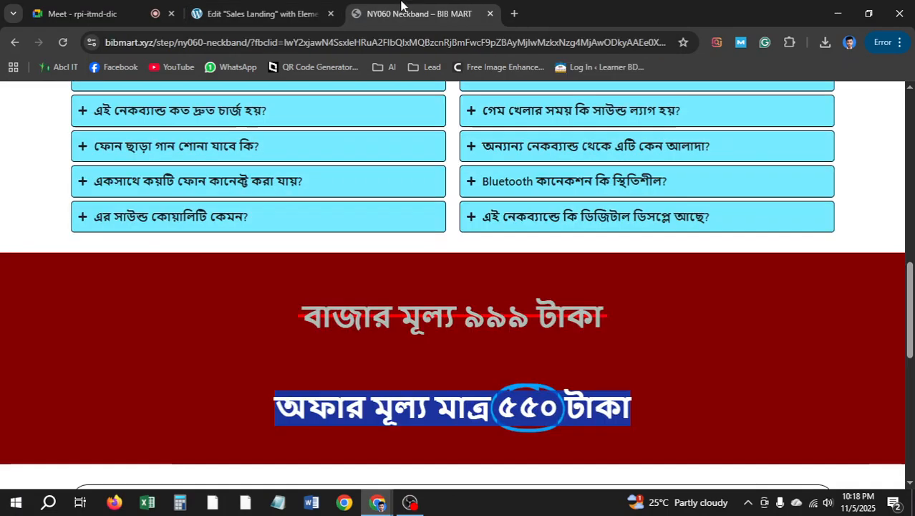
{"action": "right_click", "coordinate": [423, 407]}
{"action": "left_click", "coordinate": [468, 234]}
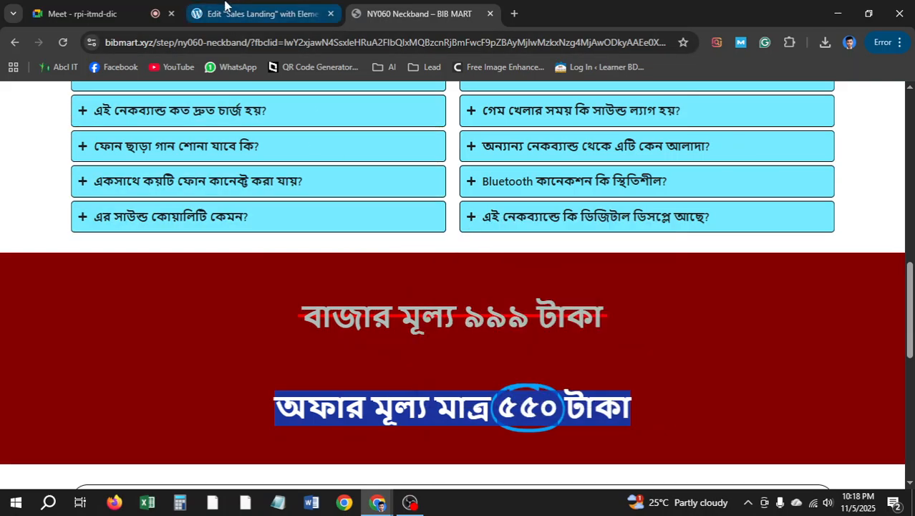
{"action": "left_click", "coordinate": [224, 6]}
{"action": "left_click_drag", "start_coordinate": [163, 259], "coordinate": [8, 277]}
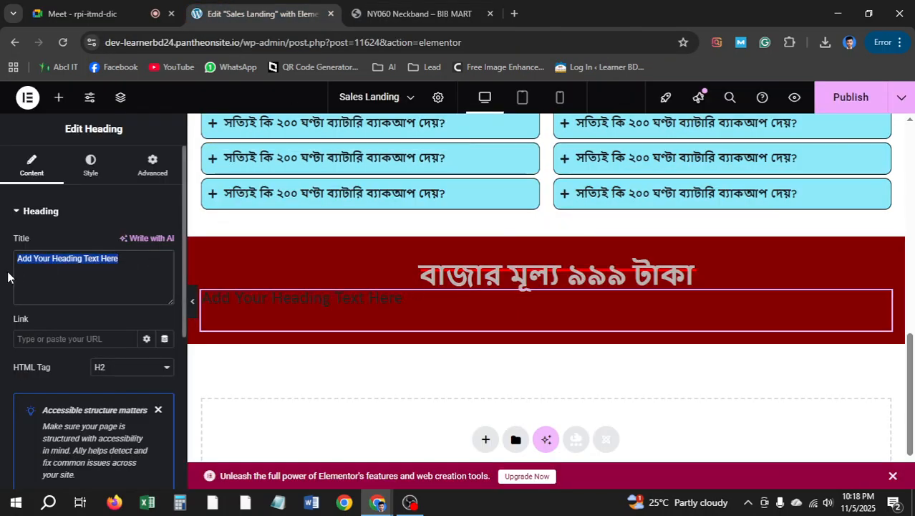
{"action": "type", "text": "অফার মূল্য মাত্র ৫৫০ টাকা"}
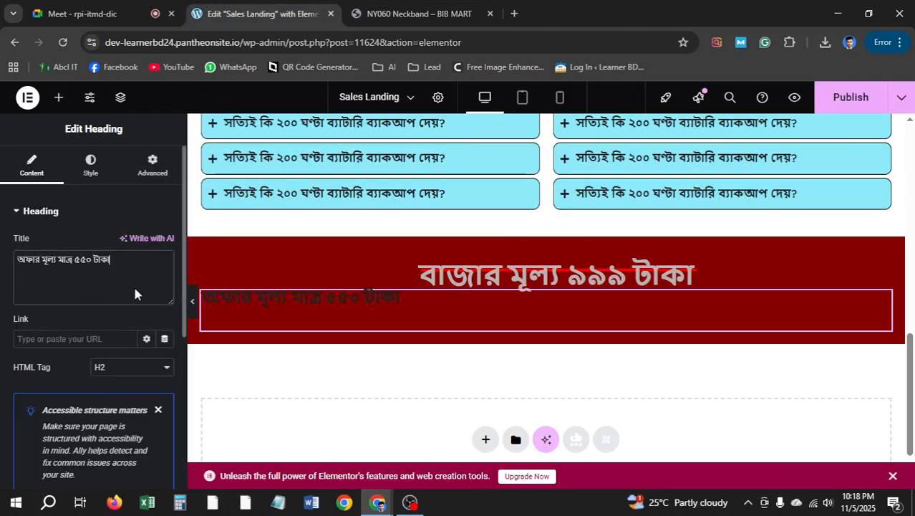
Centre the offer price heading and give it custom, unlinked margin values
{"action": "left_click", "coordinate": [92, 166]}
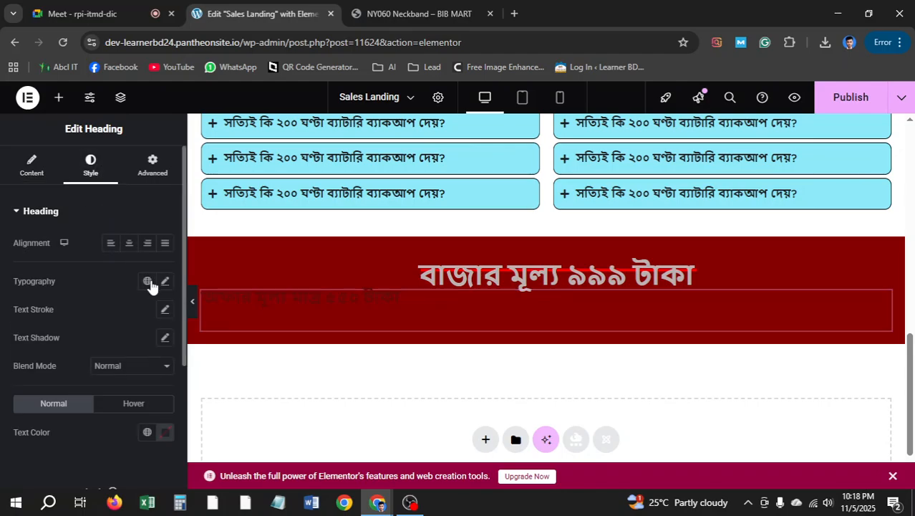
{"action": "left_click", "coordinate": [127, 244]}
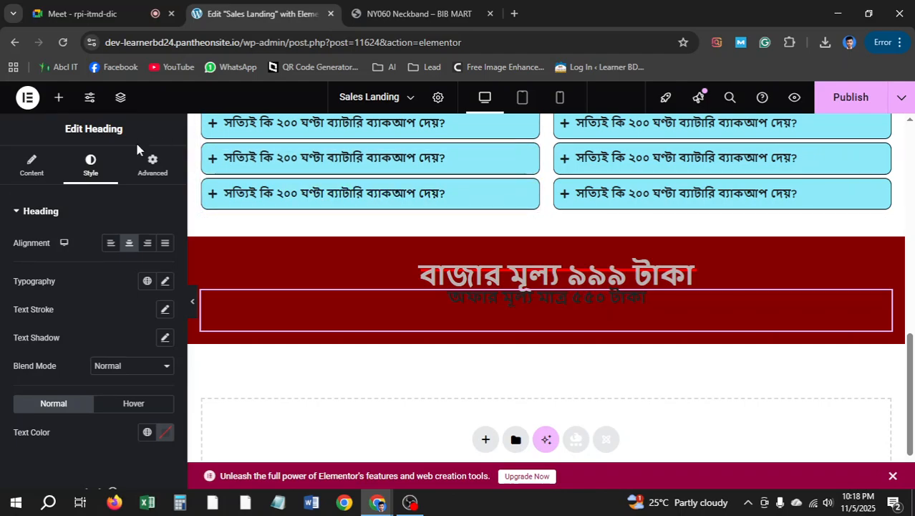
{"action": "left_click", "coordinate": [154, 166]}
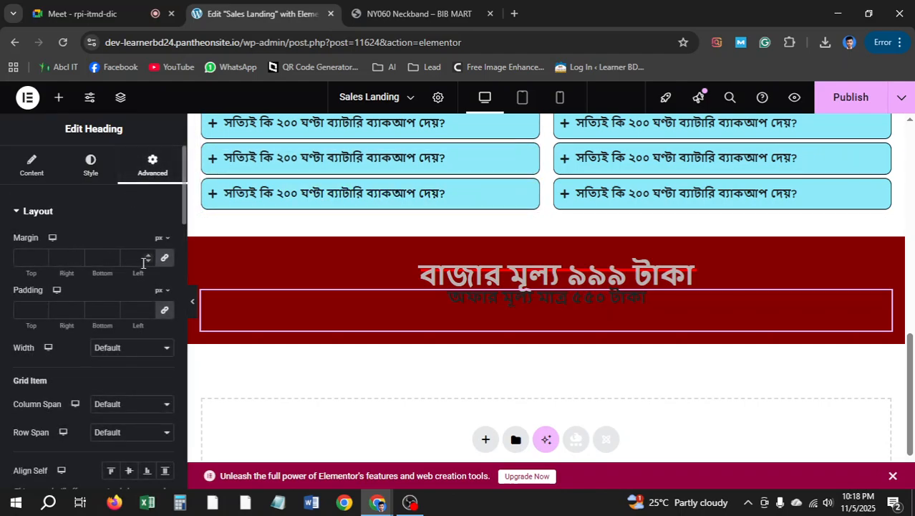
{"action": "left_click", "coordinate": [162, 259]}
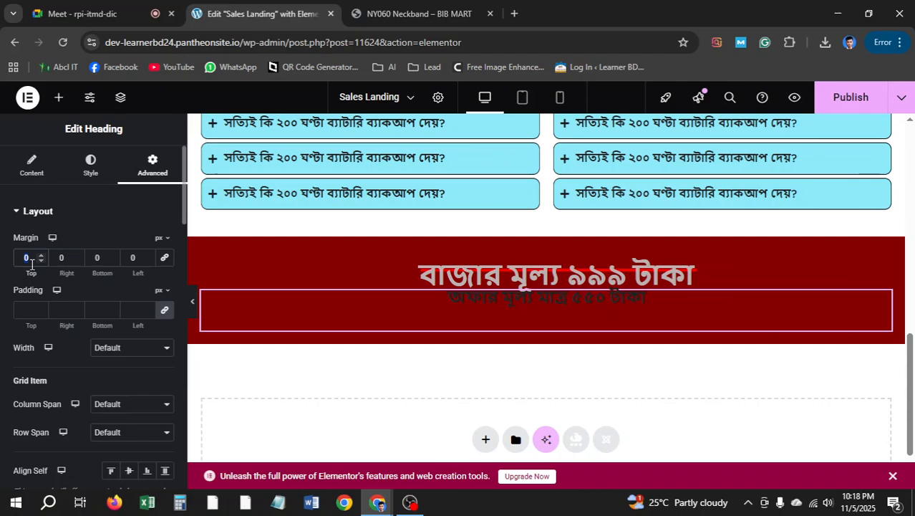
{"action": "type", "text": "20"}
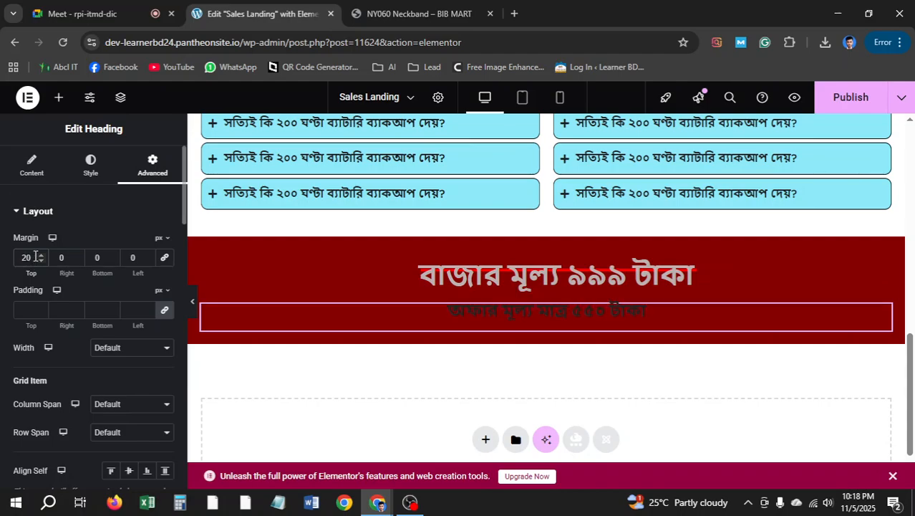
{"action": "type", "text": "30"}
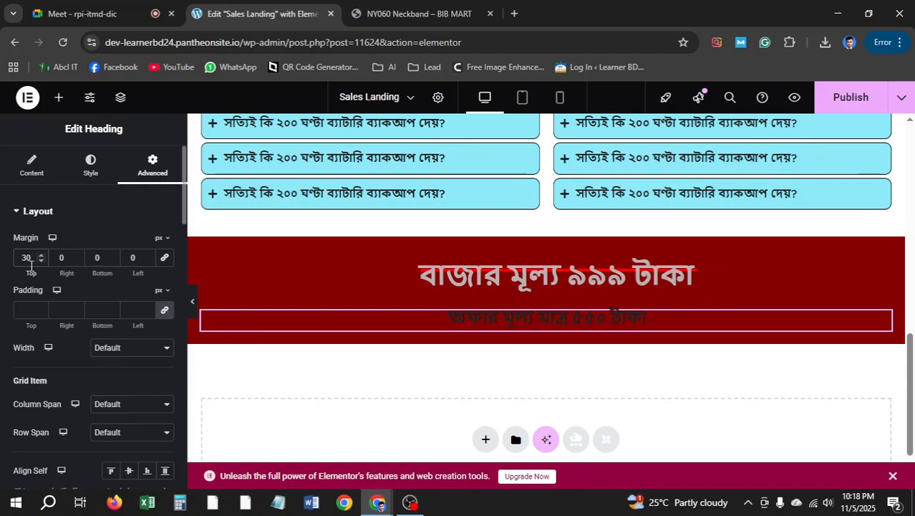
Enlarge the offer price heading to about size 41 and make its text colour near-white
{"action": "left_click", "coordinate": [90, 166]}
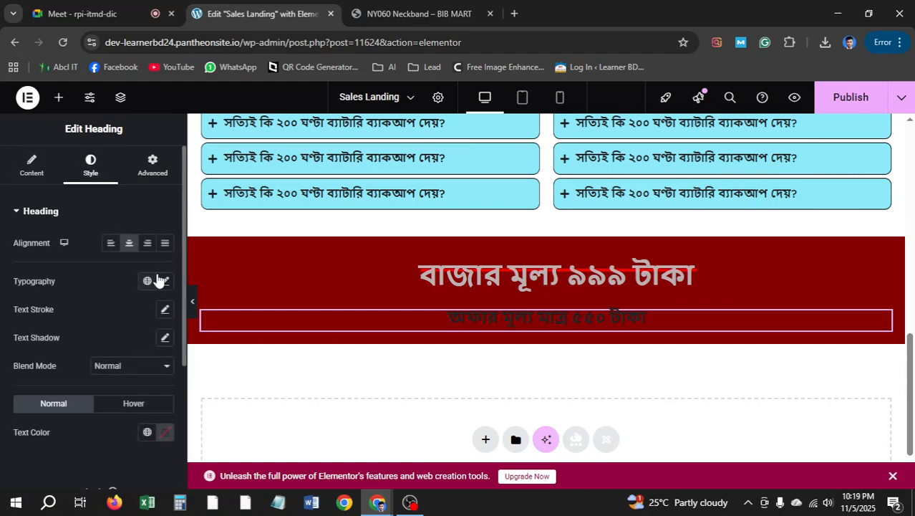
{"action": "left_click", "coordinate": [166, 283]}
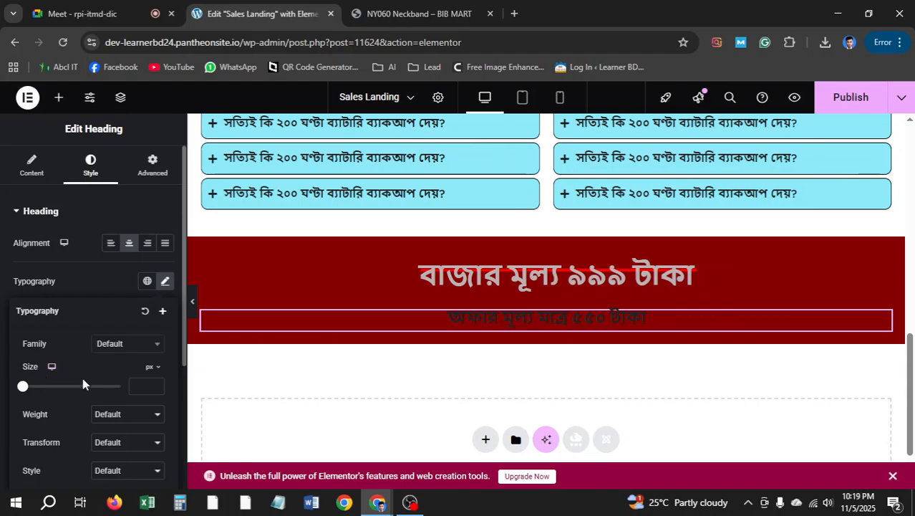
{"action": "mouse_move", "coordinate": [44, 391]}
{"action": "left_mouse_down"}
{"action": "mouse_move", "coordinate": [53, 390]}
{"action": "mouse_move", "coordinate": [42, 396]}
{"action": "left_mouse_up"}
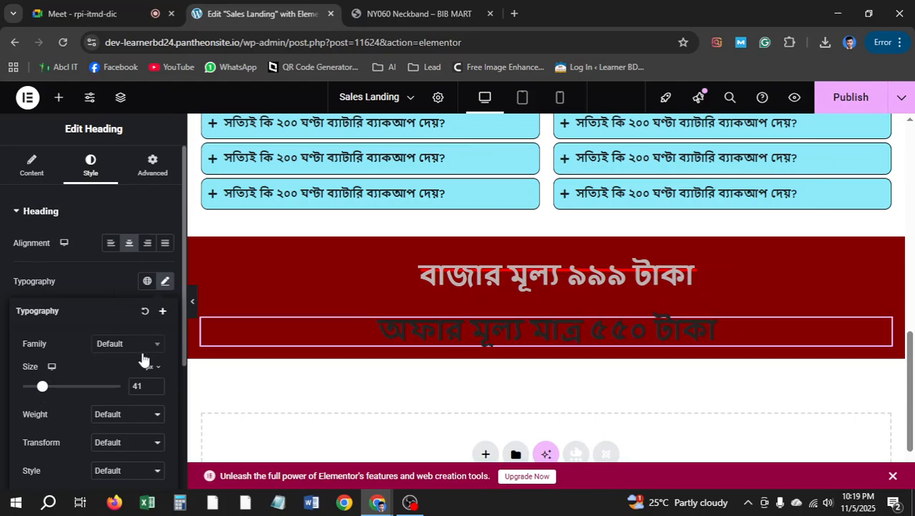
{"action": "scroll", "coordinate": [157, 321], "scroll_direction": "down", "scroll_amount": 1}
{"action": "scroll", "coordinate": [164, 304], "scroll_direction": "up", "scroll_amount": 1}
{"action": "left_click", "coordinate": [167, 283]}
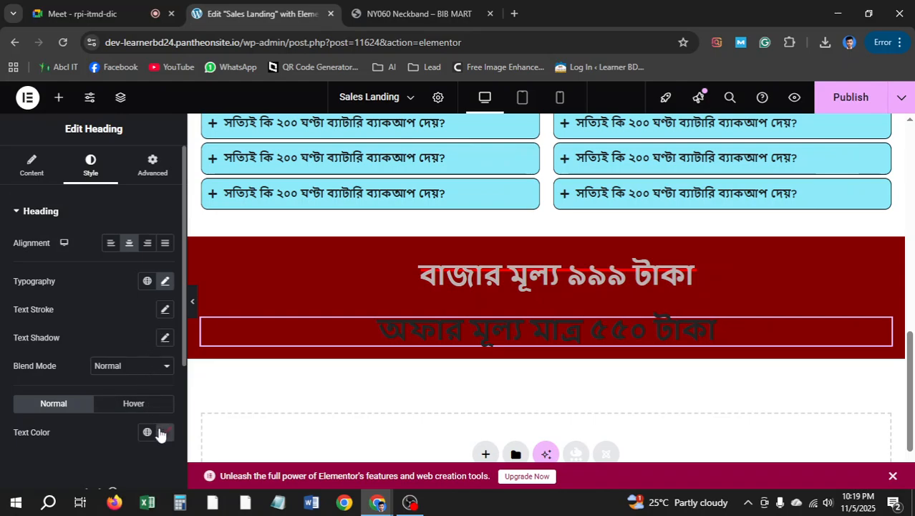
{"action": "left_click", "coordinate": [160, 435]}
{"action": "left_click_drag", "start_coordinate": [163, 348], "coordinate": [91, 261]}
{"action": "left_click", "coordinate": [3, 297]}
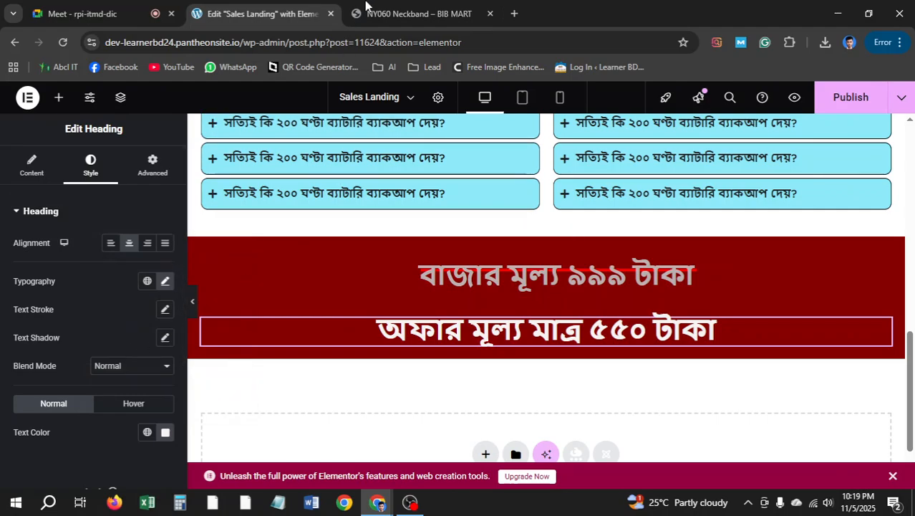
Compare the styled price banner against the BIB MART reference product page
{"action": "left_click", "coordinate": [387, 13]}
{"action": "left_click", "coordinate": [553, 423]}
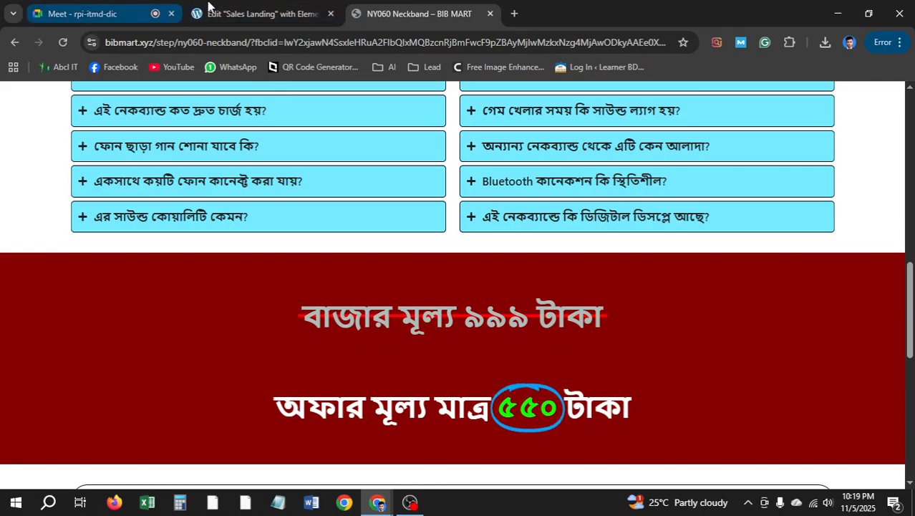
{"action": "left_click", "coordinate": [258, 13]}
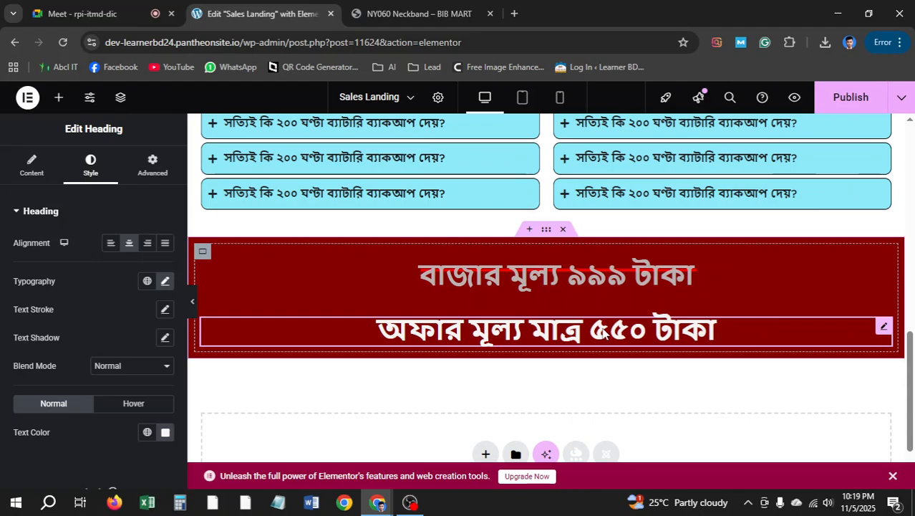
{"action": "left_click", "coordinate": [87, 9]}
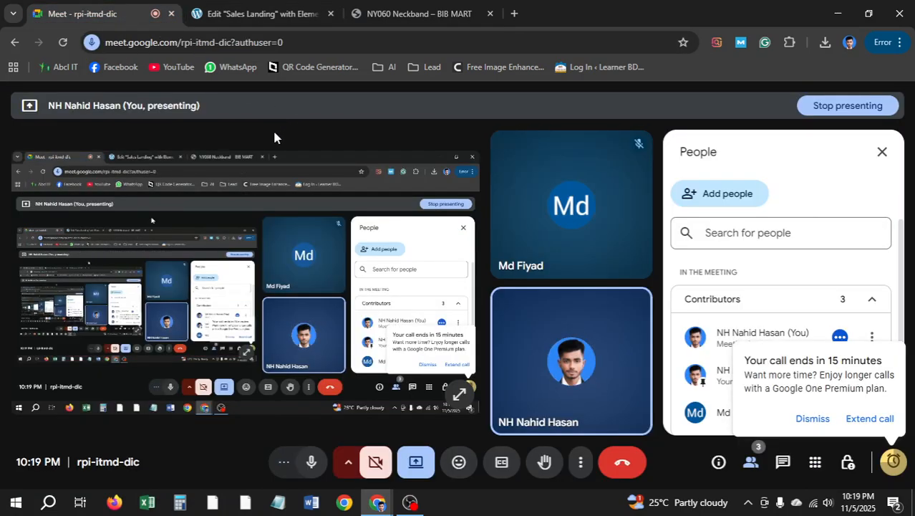
{"action": "left_click", "coordinate": [258, 14]}
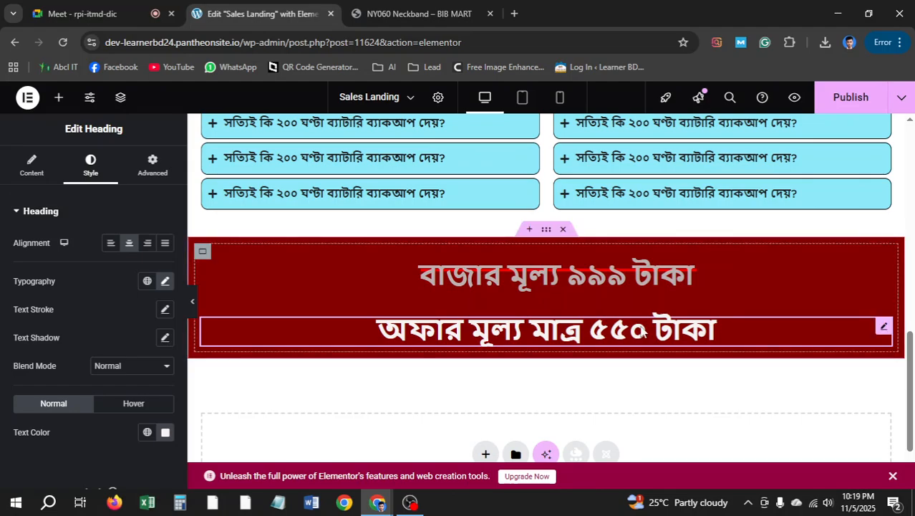
{"action": "scroll", "coordinate": [509, 242], "scroll_direction": "down", "scroll_amount": 1}
{"action": "left_click", "coordinate": [401, 10]}
{"action": "scroll", "coordinate": [440, 290], "scroll_direction": "down", "scroll_amount": 4}
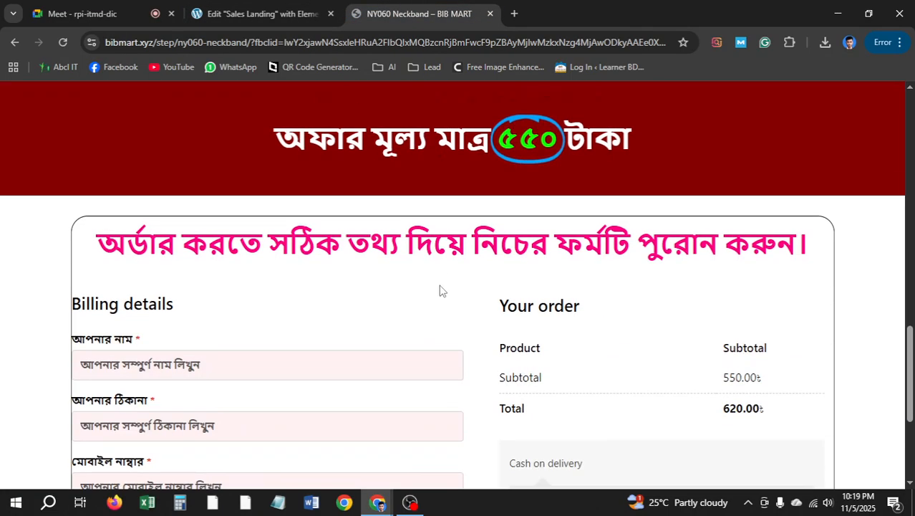
{"action": "scroll", "coordinate": [419, 284], "scroll_direction": "down", "scroll_amount": 3}
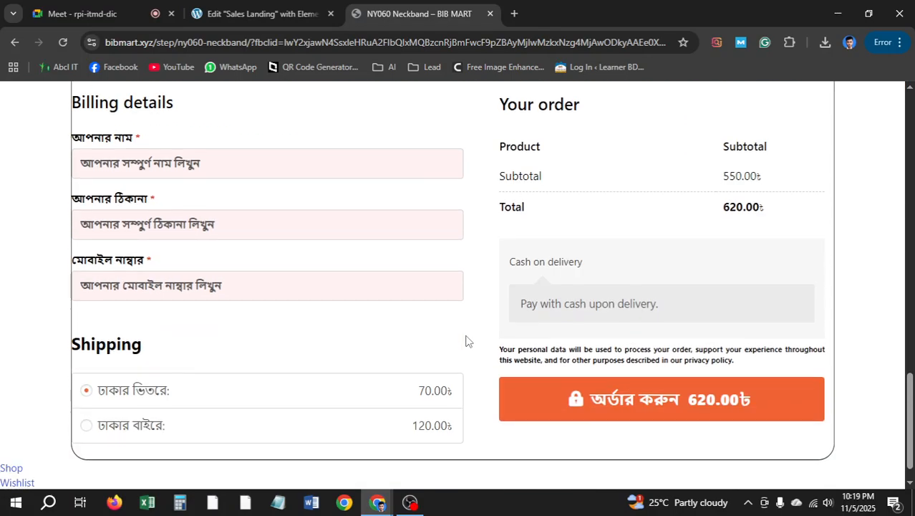
{"action": "scroll", "coordinate": [466, 341], "scroll_direction": "up", "scroll_amount": 3}
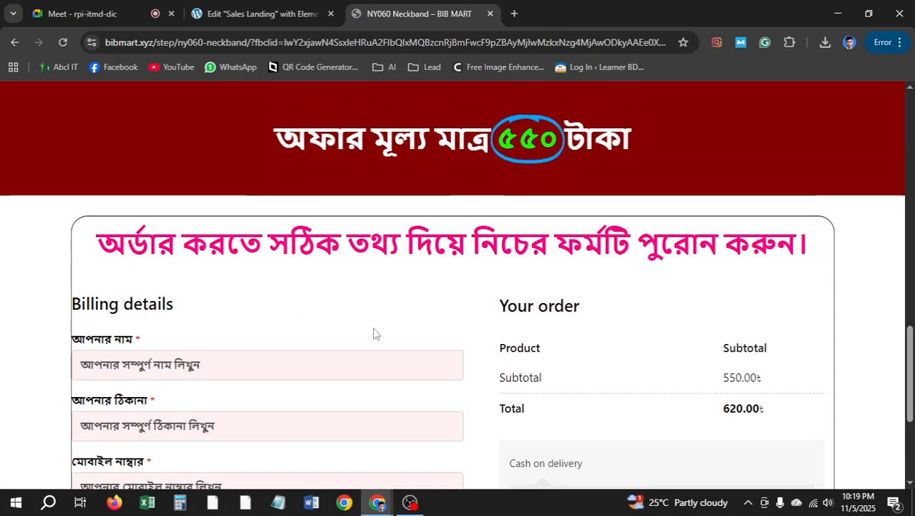
{"action": "left_click", "coordinate": [258, 14]}
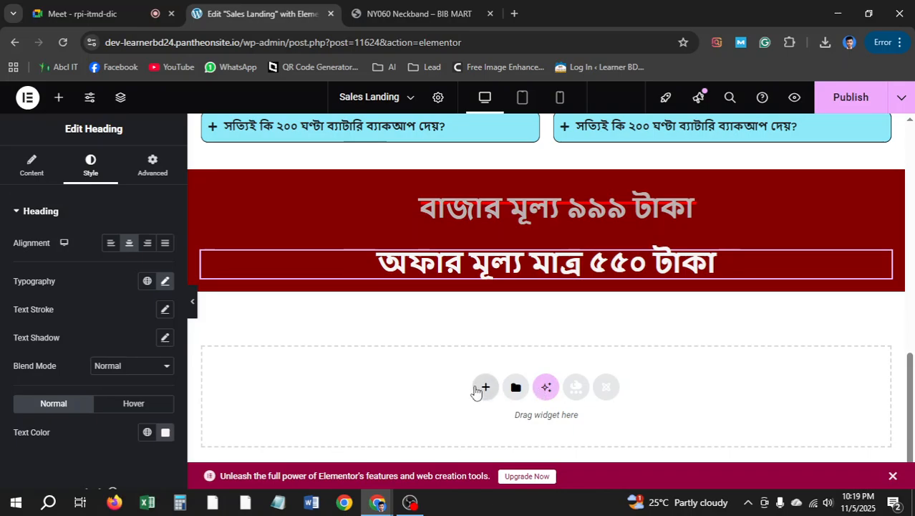
Add a one-column Flexbox container below the banner with a 20 px top margin
{"action": "left_click", "coordinate": [480, 385]}
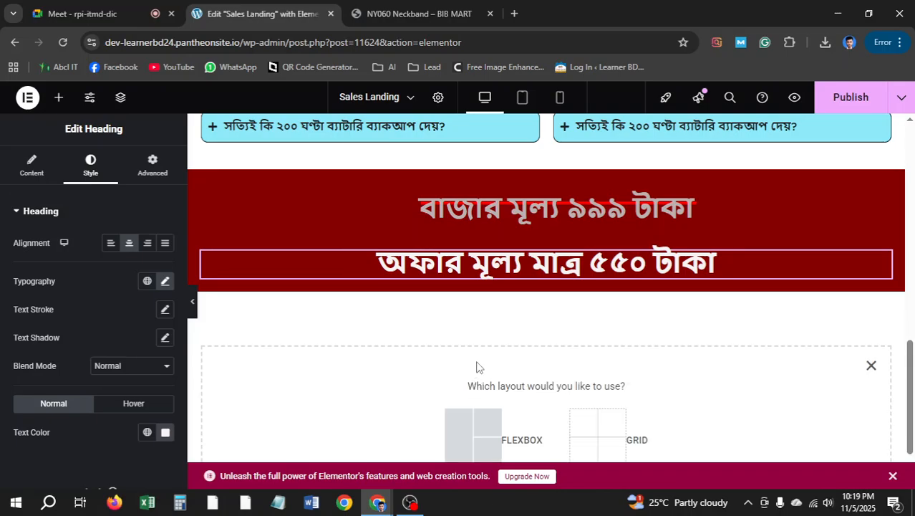
{"action": "left_click", "coordinate": [464, 419]}
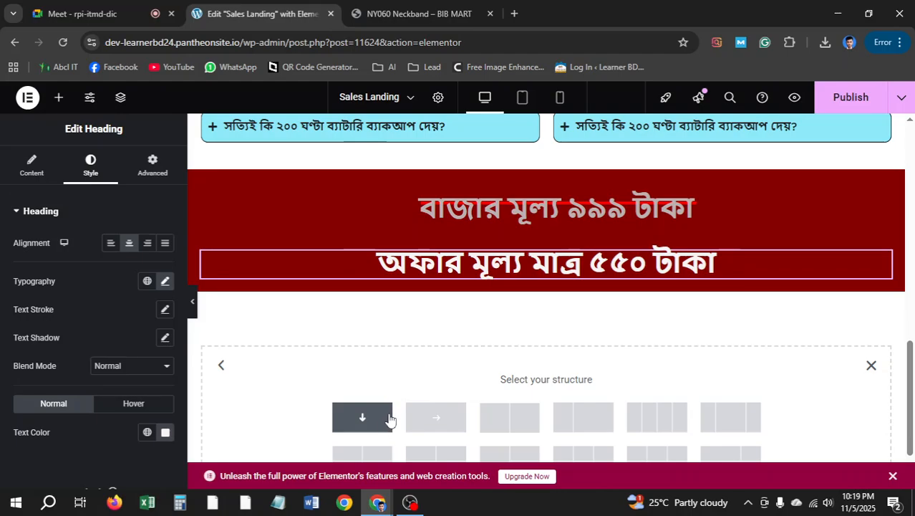
{"action": "left_click", "coordinate": [385, 423]}
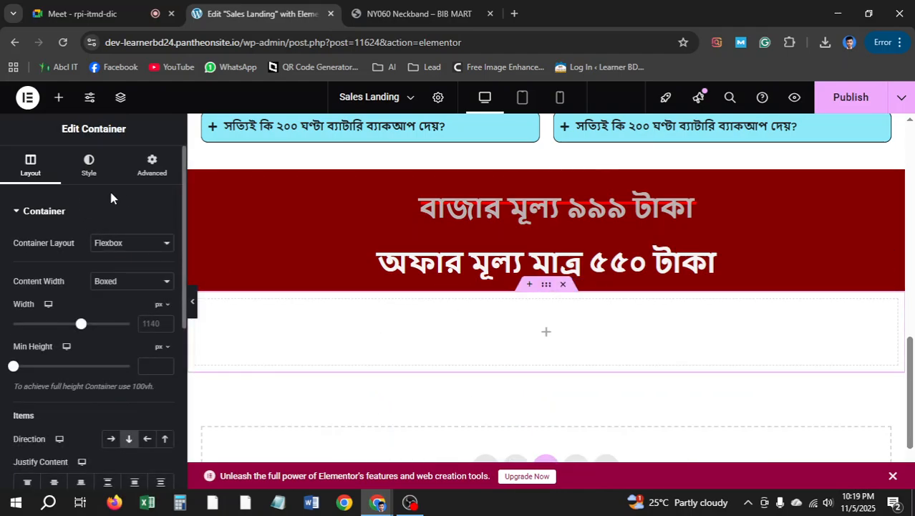
{"action": "left_click", "coordinate": [149, 168]}
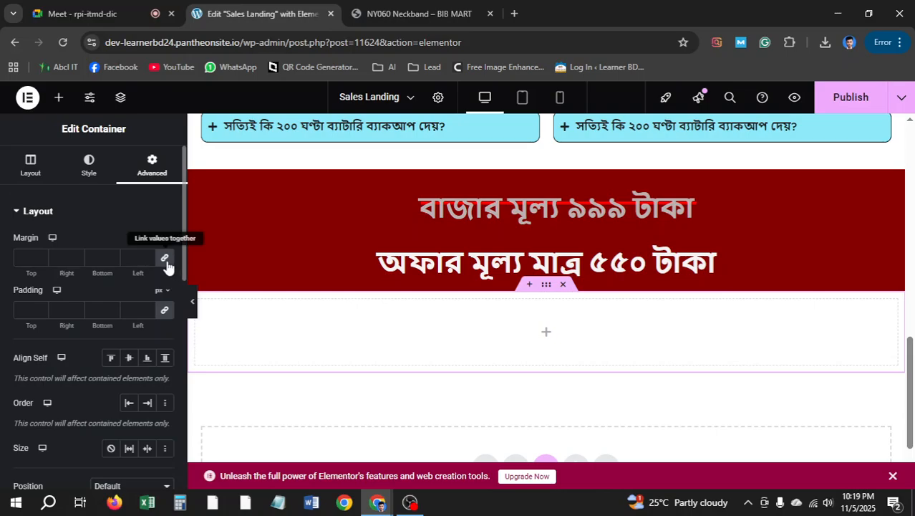
{"action": "left_click", "coordinate": [164, 257]}
{"action": "left_click", "coordinate": [164, 309]}
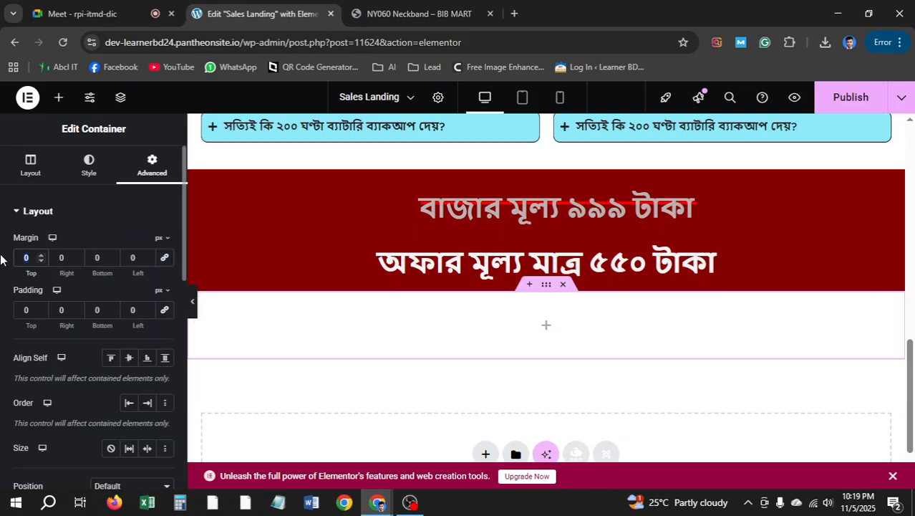
{"action": "type", "text": "50"}
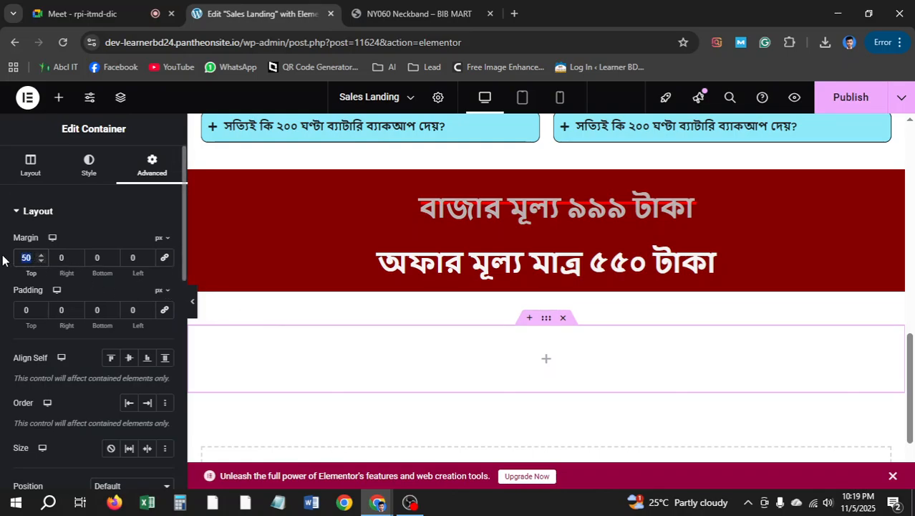
{"action": "type", "text": "20"}
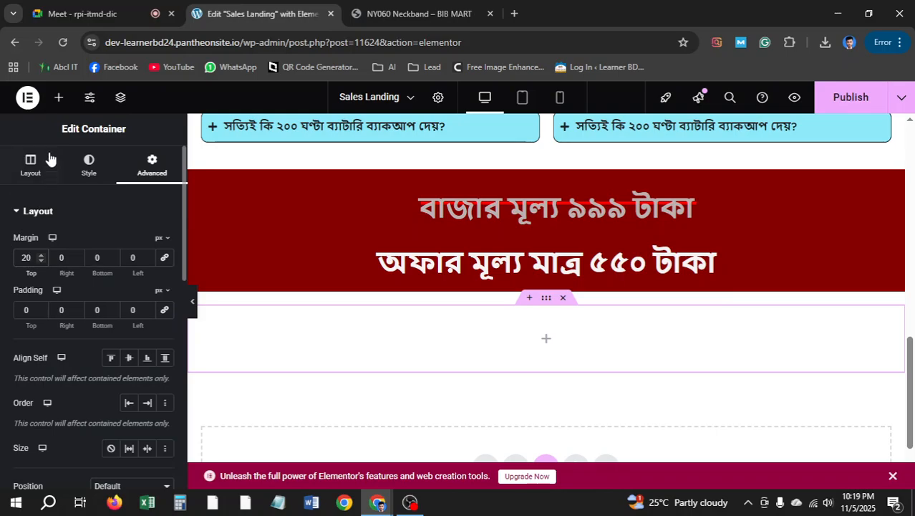
Place a Woo Checkout widget in the new container, publish the page and open its preview
{"action": "left_click", "coordinate": [58, 99]}
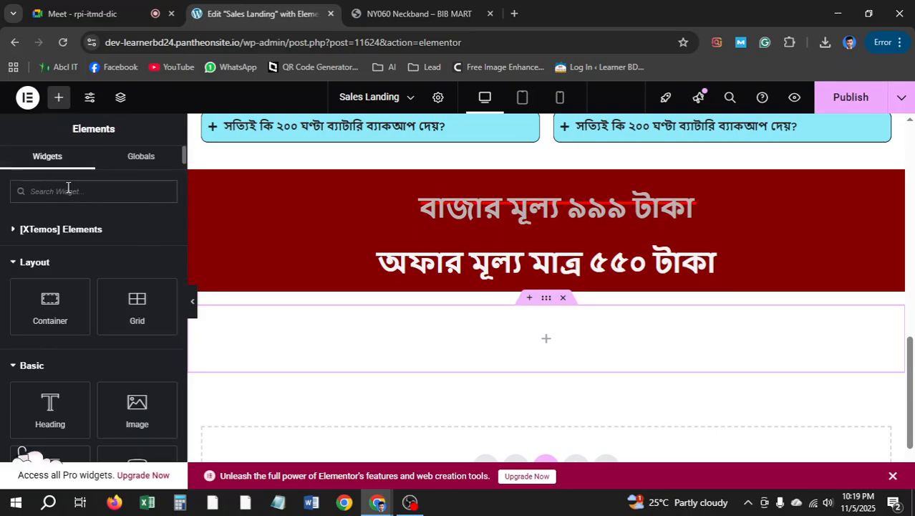
{"action": "type", "text": "check"}
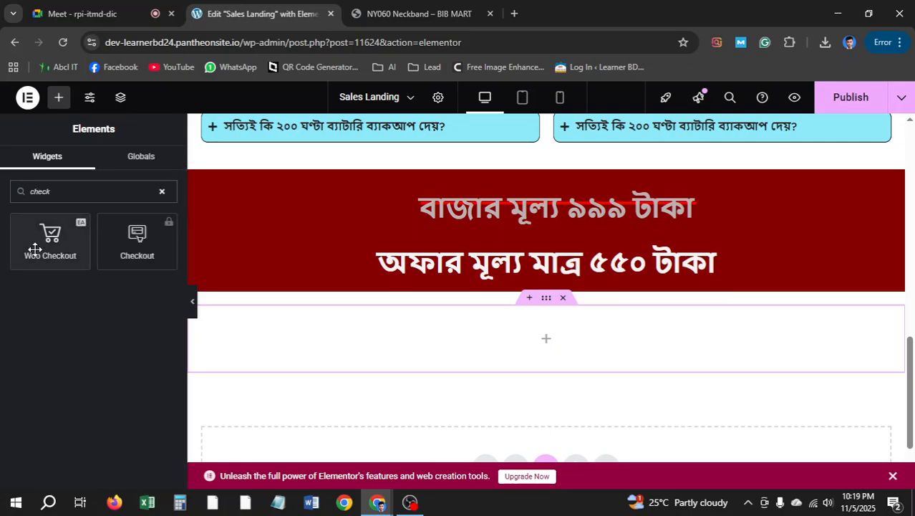
{"action": "left_click_drag", "start_coordinate": [33, 241], "coordinate": [533, 358]}
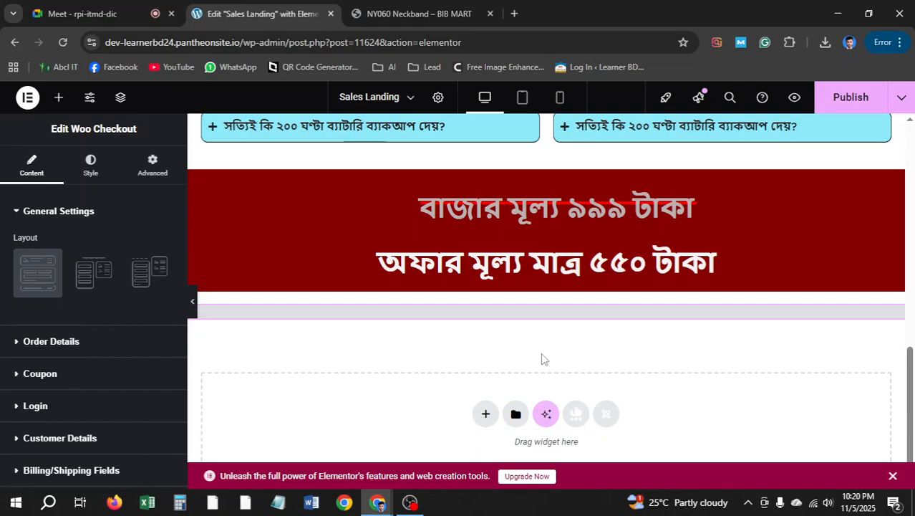
{"action": "scroll", "coordinate": [541, 353], "scroll_direction": "down", "scroll_amount": 1}
{"action": "scroll", "coordinate": [541, 354], "scroll_direction": "up", "scroll_amount": 2}
{"action": "scroll", "coordinate": [541, 355], "scroll_direction": "up", "scroll_amount": 1}
{"action": "scroll", "coordinate": [540, 353], "scroll_direction": "down", "scroll_amount": 2}
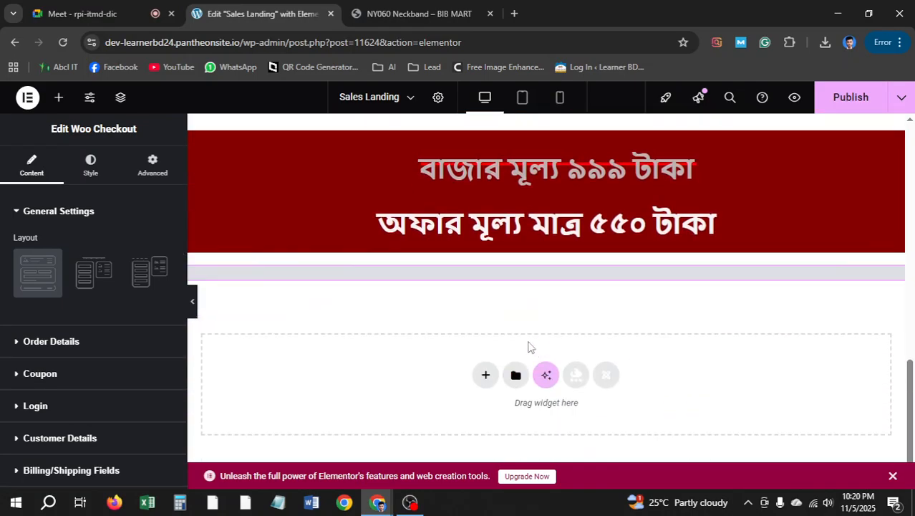
{"action": "left_click", "coordinate": [843, 97]}
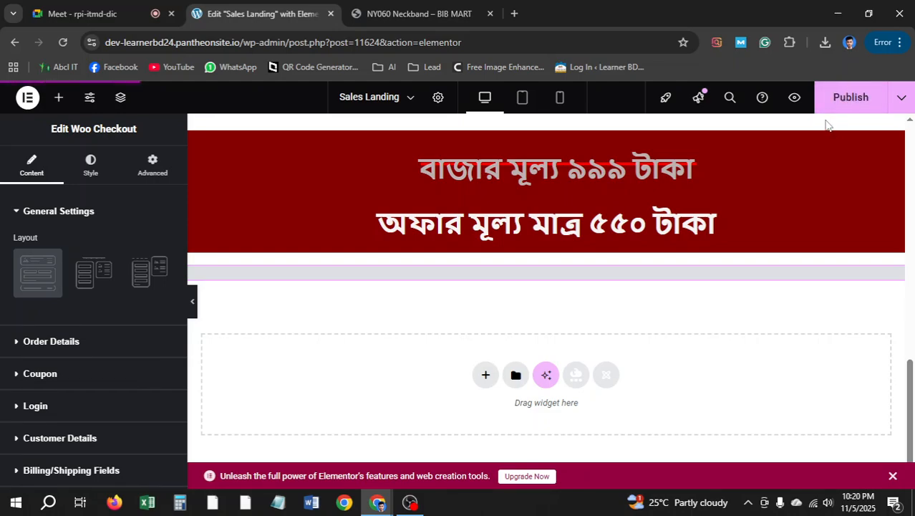
{"action": "left_click", "coordinate": [794, 100]}
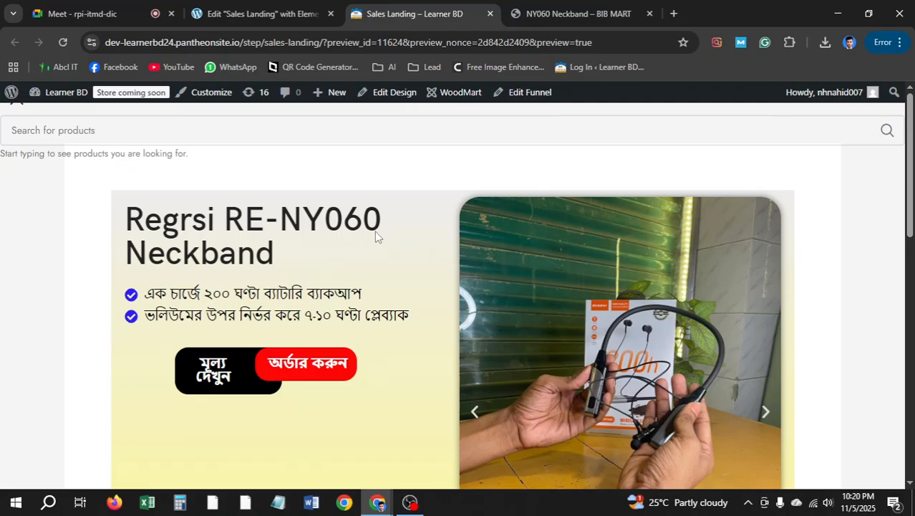
{"action": "scroll", "coordinate": [286, 202], "scroll_direction": "down", "scroll_amount": 3}
{"action": "scroll", "coordinate": [301, 206], "scroll_direction": "down", "scroll_amount": 6}
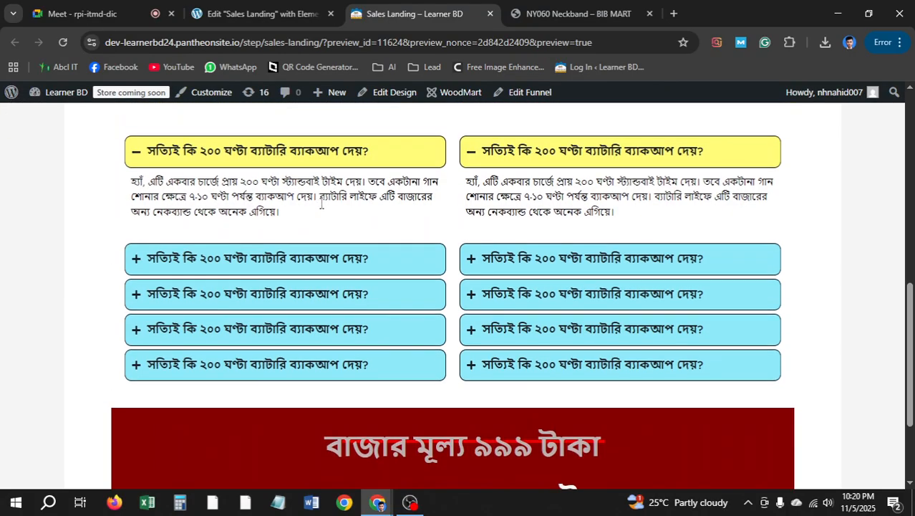
{"action": "scroll", "coordinate": [301, 206], "scroll_direction": "up", "scroll_amount": 4}
{"action": "left_click", "coordinate": [258, 13]}
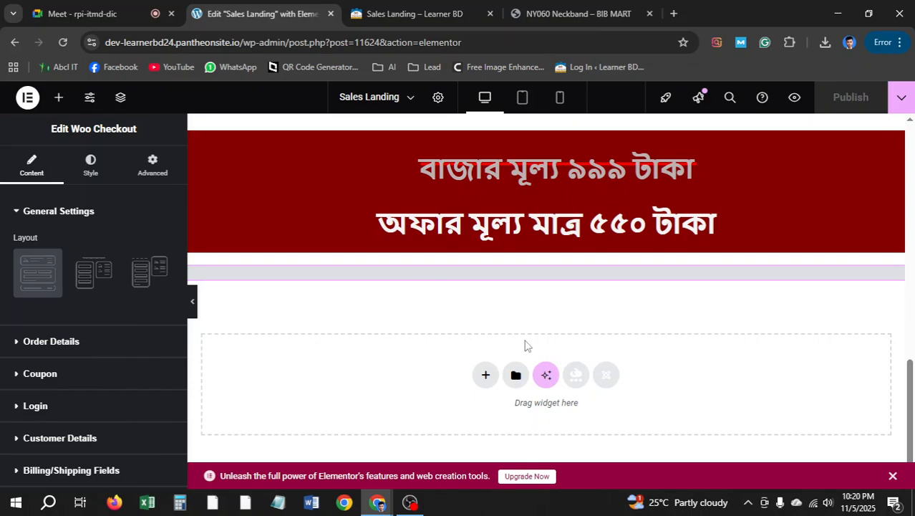
{"action": "left_click", "coordinate": [52, 341]}
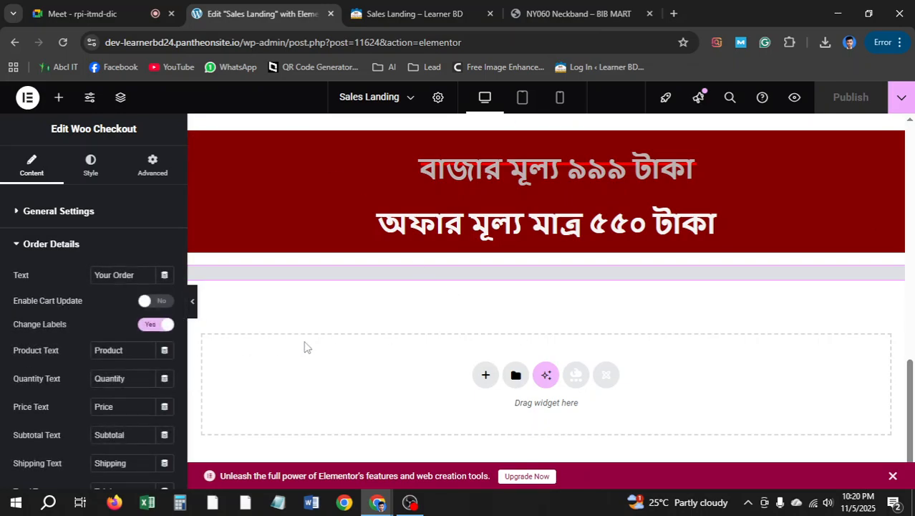
{"action": "left_click", "coordinate": [36, 210]}
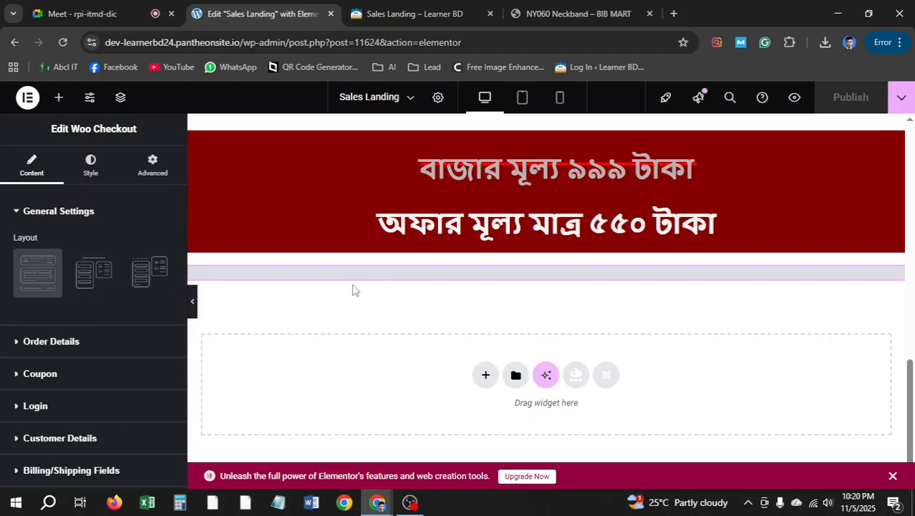
{"action": "left_click", "coordinate": [118, 285]}
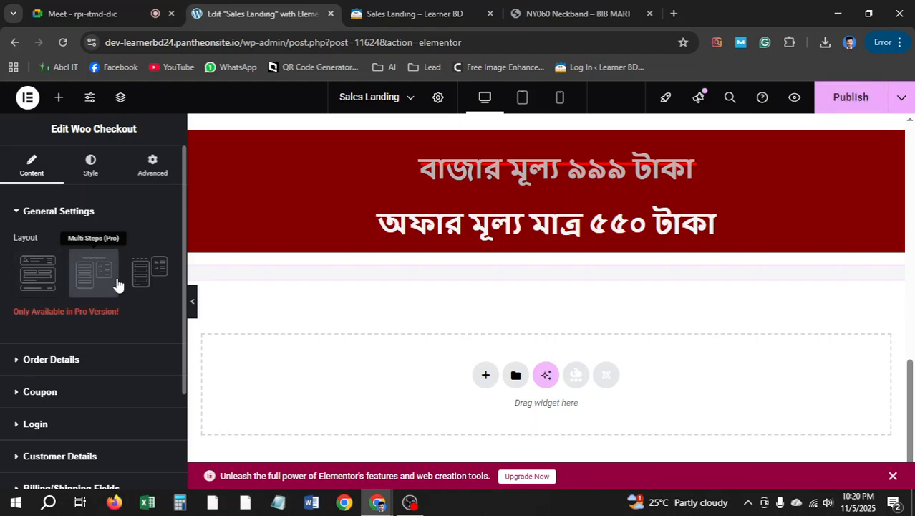
{"action": "left_click", "coordinate": [46, 284]}
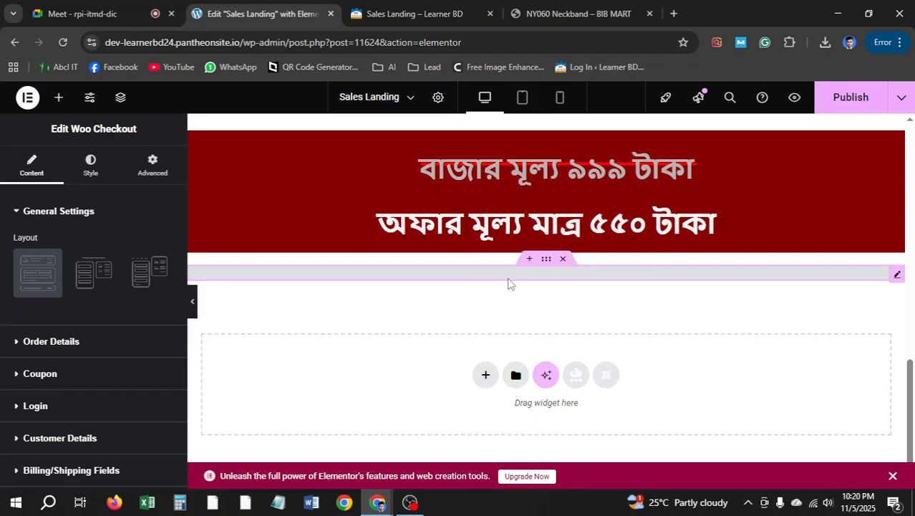
{"action": "left_click", "coordinate": [28, 98]}
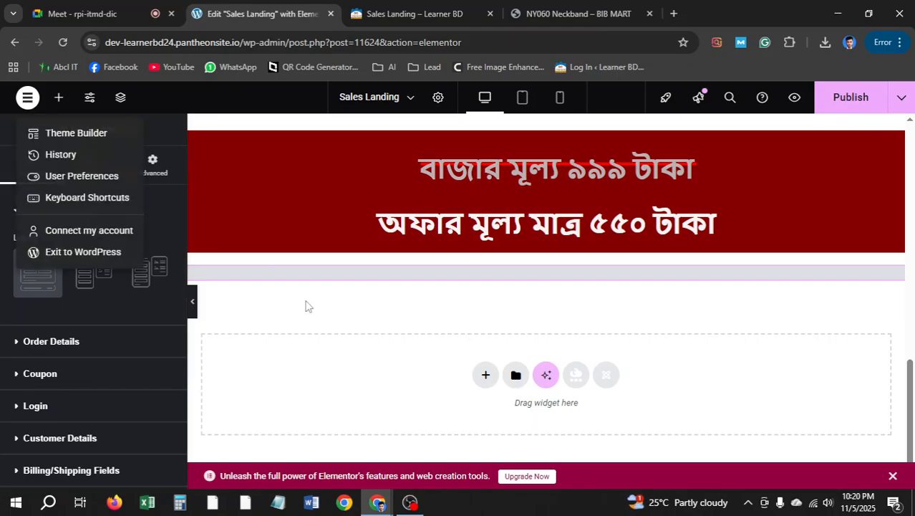
{"action": "right_click", "coordinate": [435, 278]}
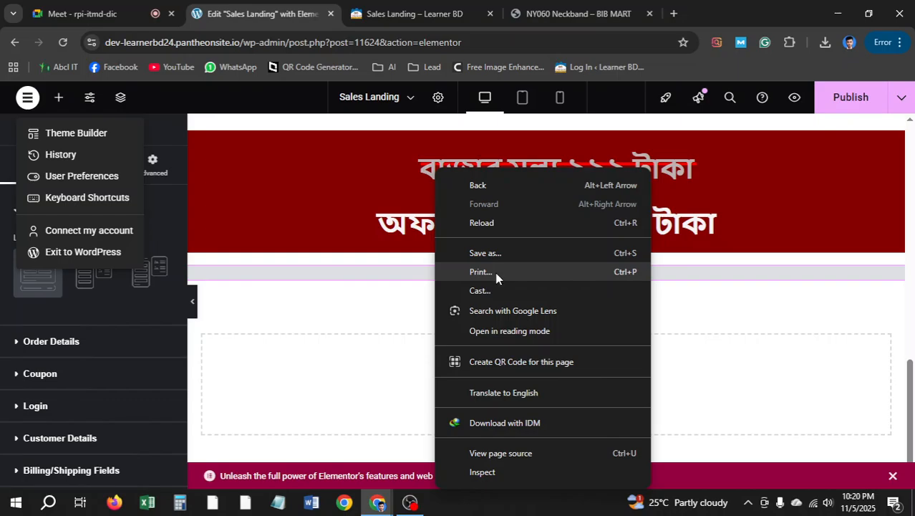
{"action": "right_click", "coordinate": [705, 275]}
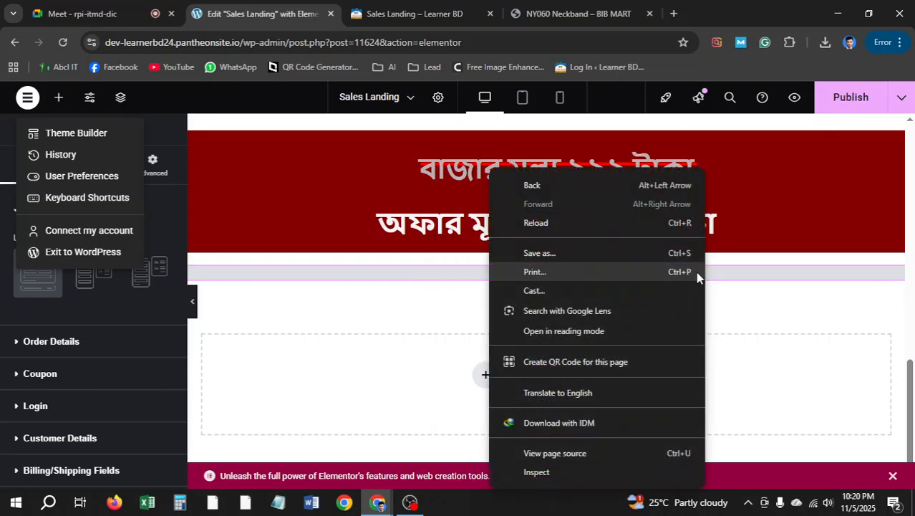
{"action": "left_click", "coordinate": [430, 271]}
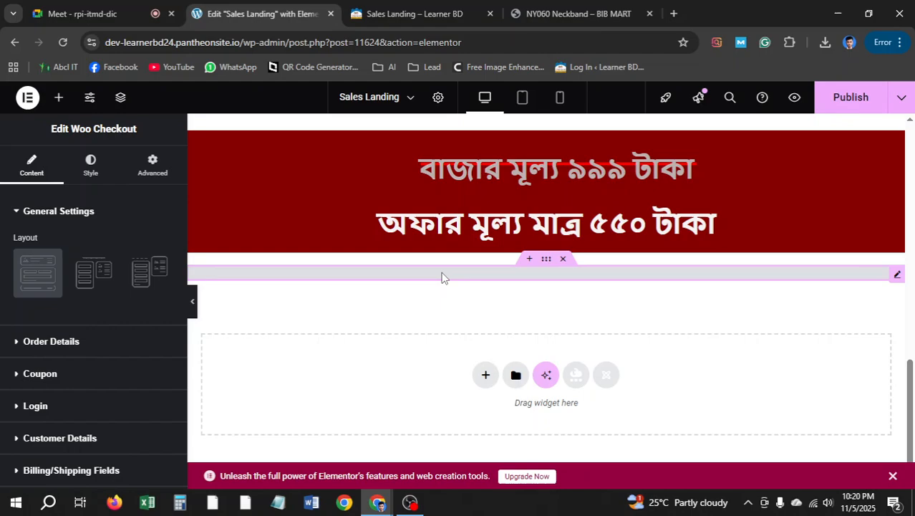
{"action": "right_click", "coordinate": [489, 275]}
Delete the Woo Checkout widget and filter the widget list by 'check'
{"action": "left_click", "coordinate": [535, 473]}
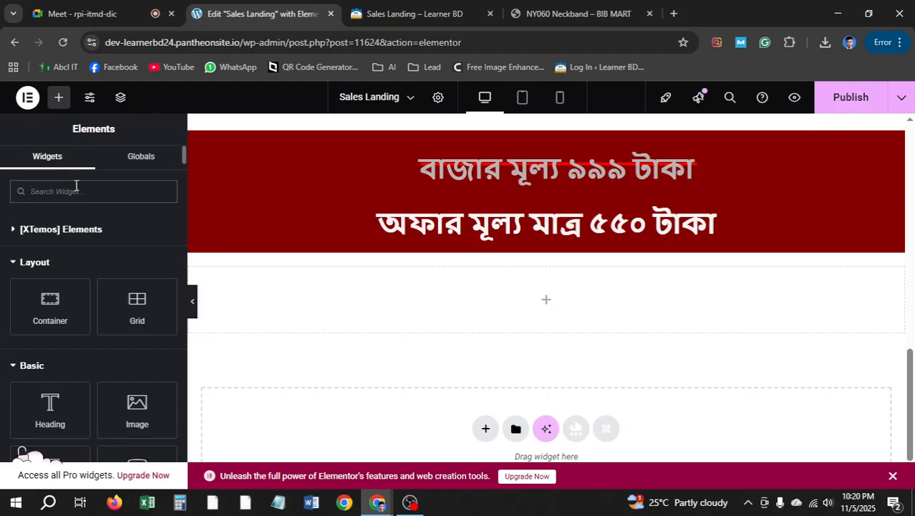
{"action": "left_click", "coordinate": [76, 185]}
{"action": "type", "text": "check"}
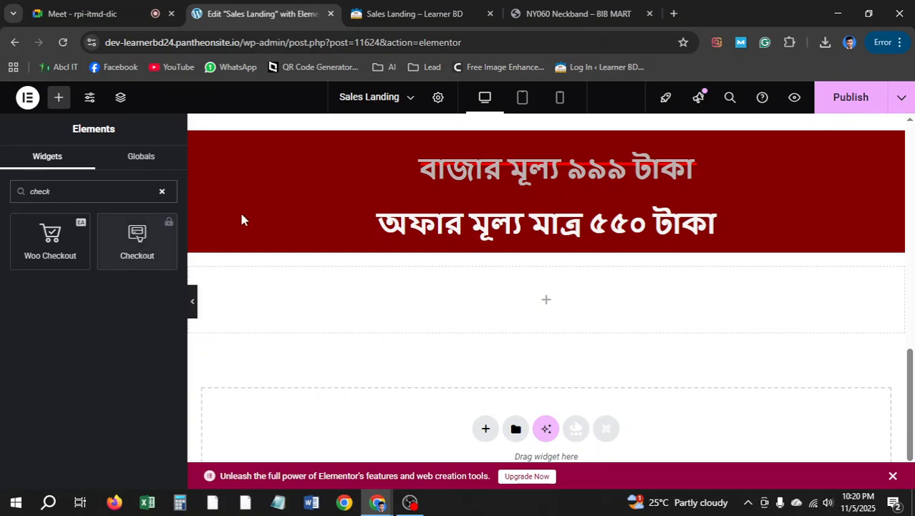
Google 'woocommerce checkout shortcode' in a new tab and look through the results
{"action": "left_click", "coordinate": [673, 12]}
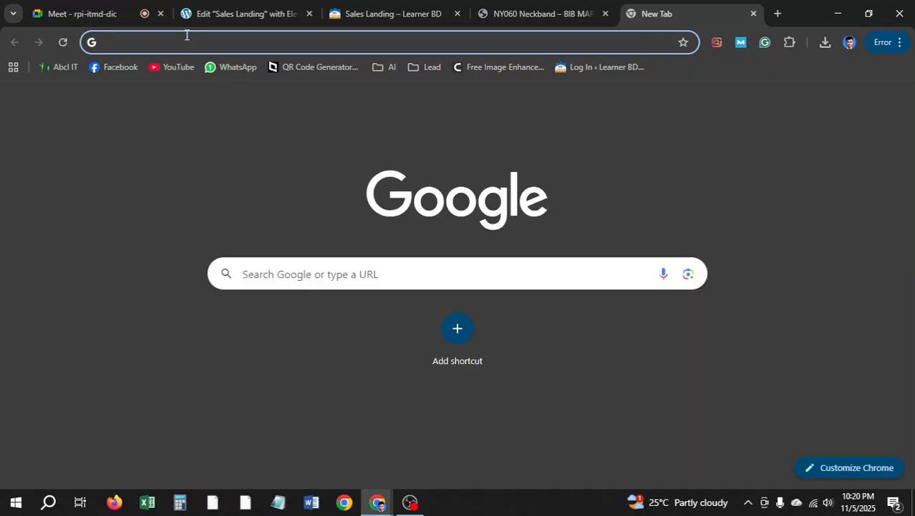
{"action": "type", "text": "w"}
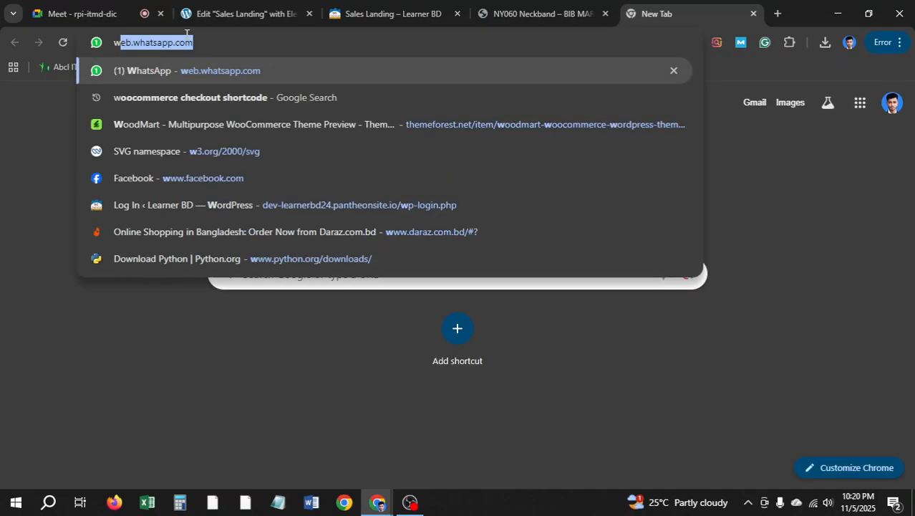
{"action": "type", "text": "oo"}
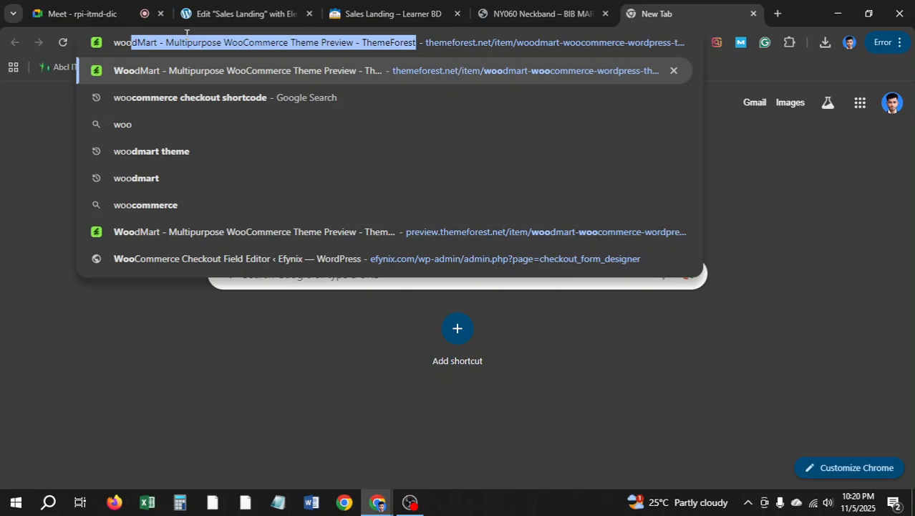
{"action": "type", "text": " comm"}
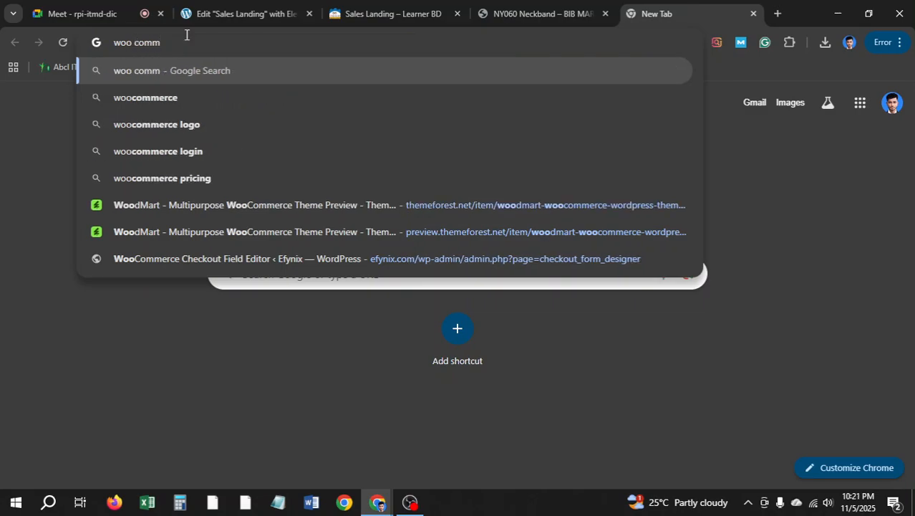
{"action": "type", "text": "erce checkout"}
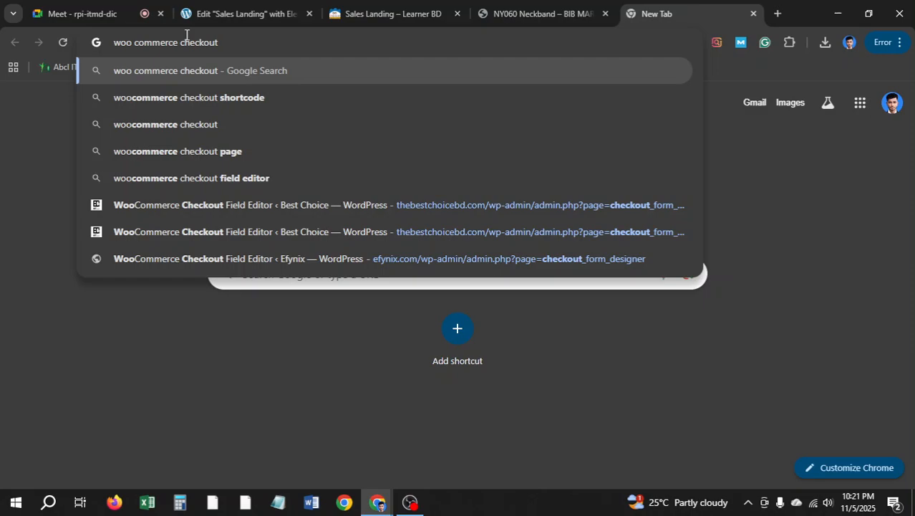
{"action": "left_click", "coordinate": [289, 100]}
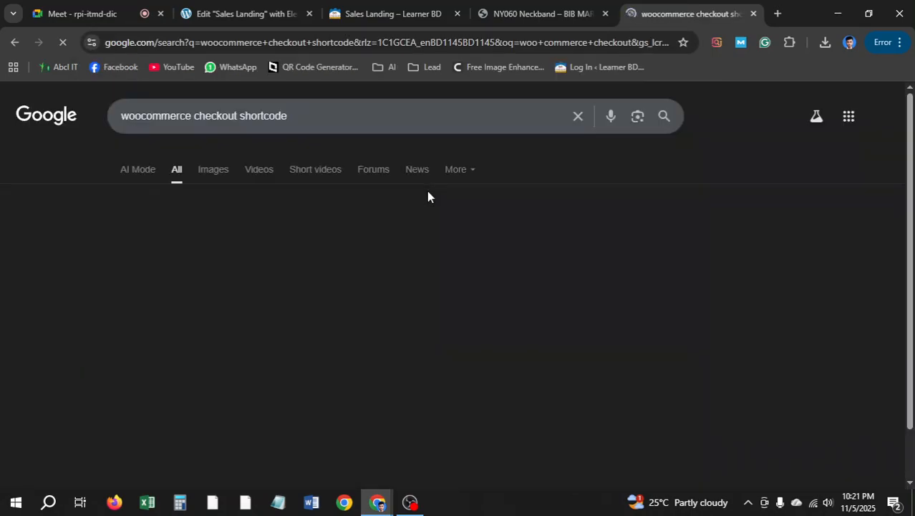
{"action": "scroll", "coordinate": [407, 239], "scroll_direction": "down", "scroll_amount": 3}
{"action": "scroll", "coordinate": [225, 150], "scroll_direction": "down", "scroll_amount": 4}
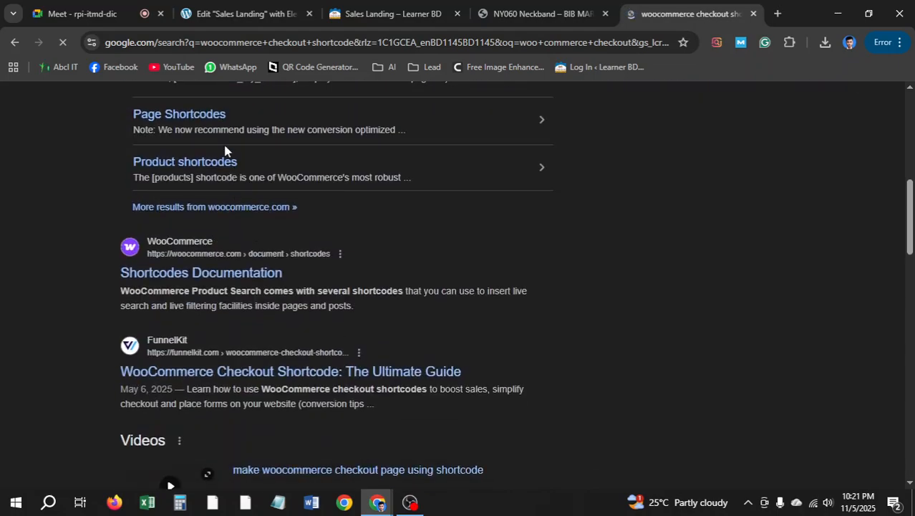
{"action": "scroll", "coordinate": [236, 204], "scroll_direction": "up", "scroll_amount": 2}
Find and select [woocommerce_checkout] in WooCommerce's shortcodes documentation table, then go back to Elementor
{"action": "left_click", "coordinate": [226, 179]}
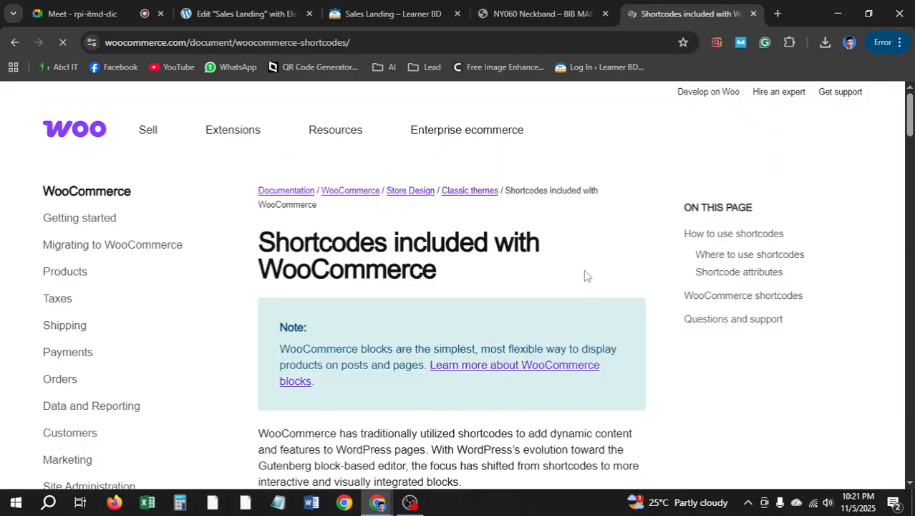
{"action": "scroll", "coordinate": [434, 315], "scroll_direction": "down", "scroll_amount": 10}
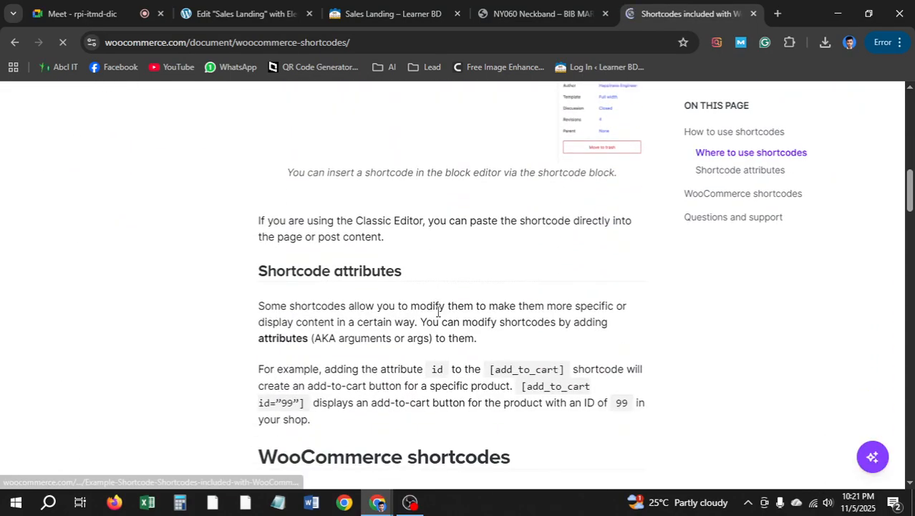
{"action": "scroll", "coordinate": [437, 313], "scroll_direction": "down", "scroll_amount": 4}
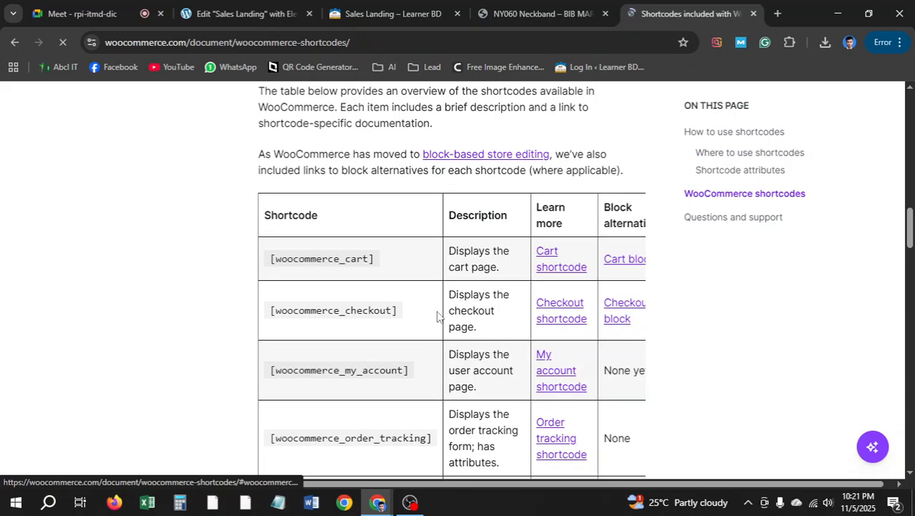
{"action": "left_click_drag", "start_coordinate": [396, 311], "coordinate": [266, 322]}
{"action": "key", "text": "ctrl+c"}
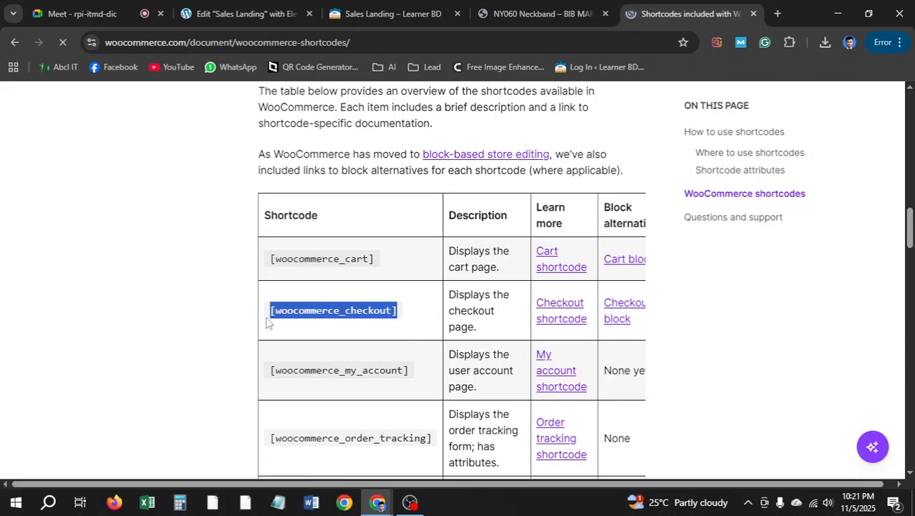
{"action": "left_click", "coordinate": [231, 10]}
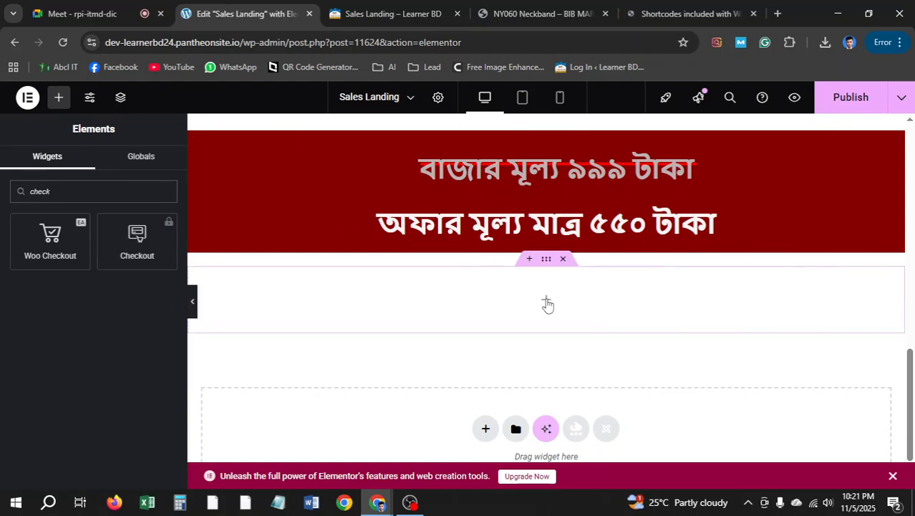
Add a Shortcode widget to the empty container and paste [woocommerce_checkout] into it
{"action": "double_click", "coordinate": [71, 192]}
{"action": "key", "text": "BackSpace"}
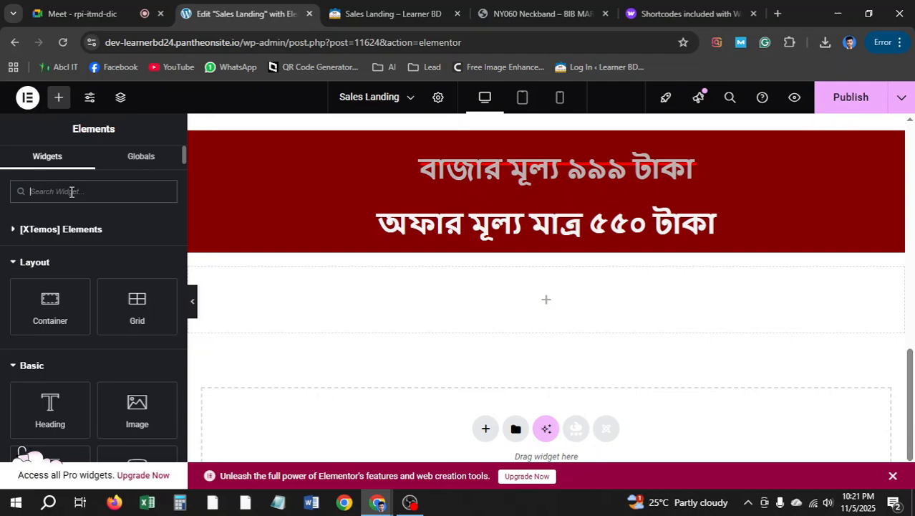
{"action": "type", "text": "shor"}
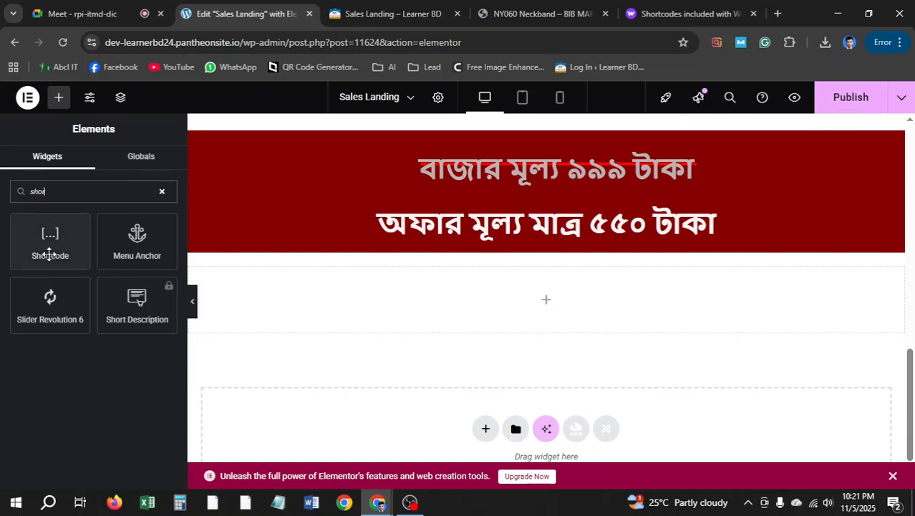
{"action": "left_click_drag", "start_coordinate": [48, 247], "coordinate": [627, 306]}
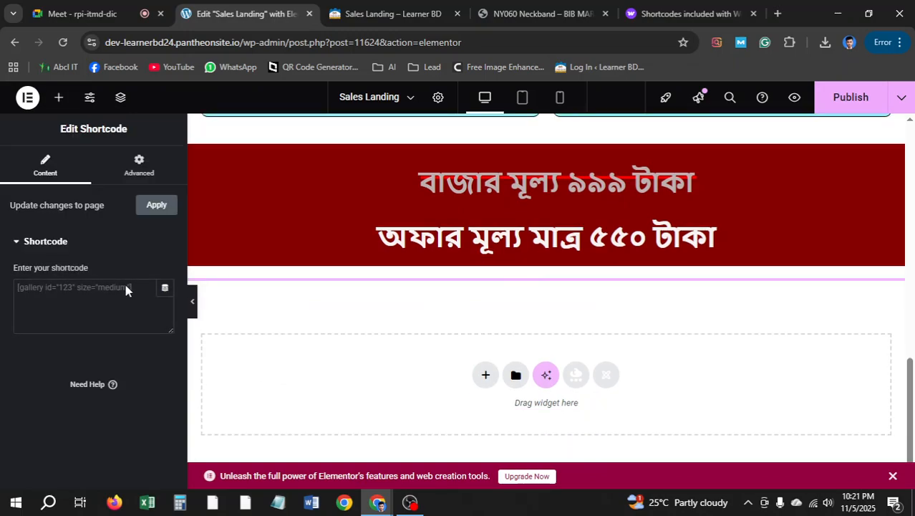
{"action": "left_click", "coordinate": [86, 290]}
{"action": "key", "text": "ctrl+v"}
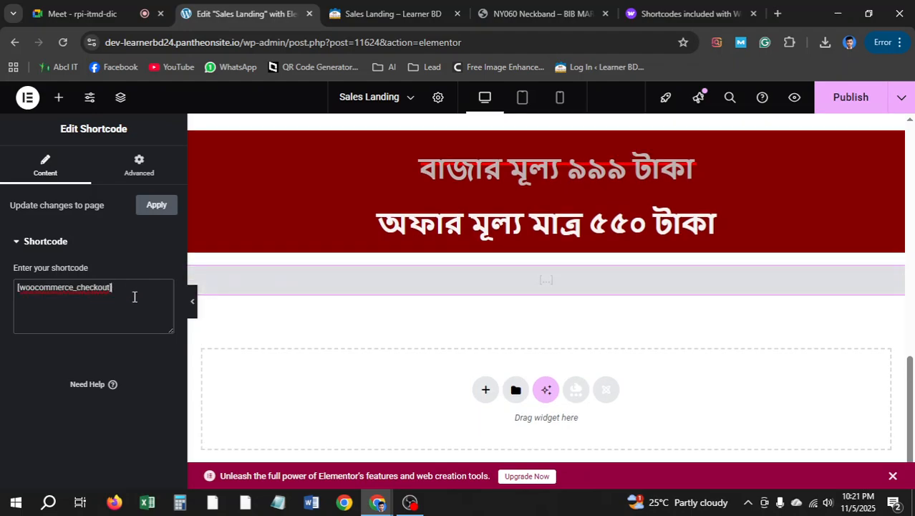
Publish the page, view the preview, then clear the shortcode from the widget
{"action": "left_click", "coordinate": [855, 100]}
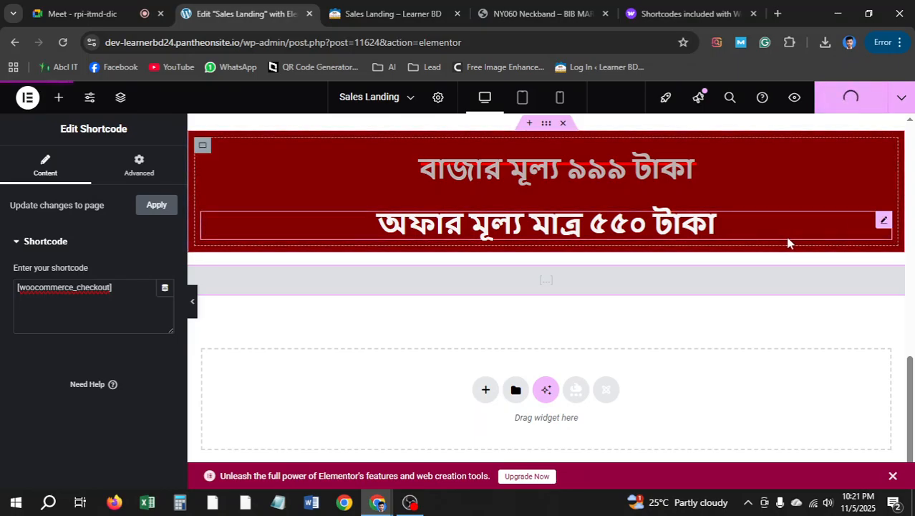
{"action": "right_click", "coordinate": [793, 99]}
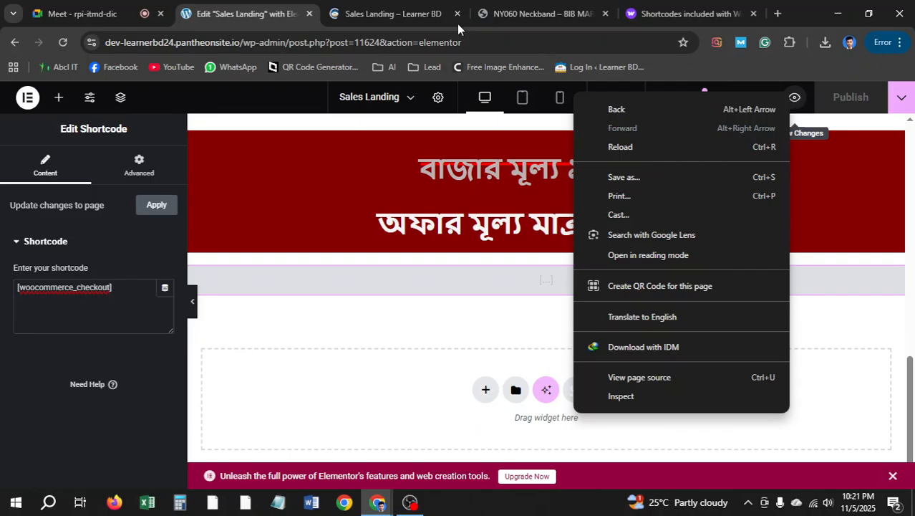
{"action": "left_click", "coordinate": [392, 14]}
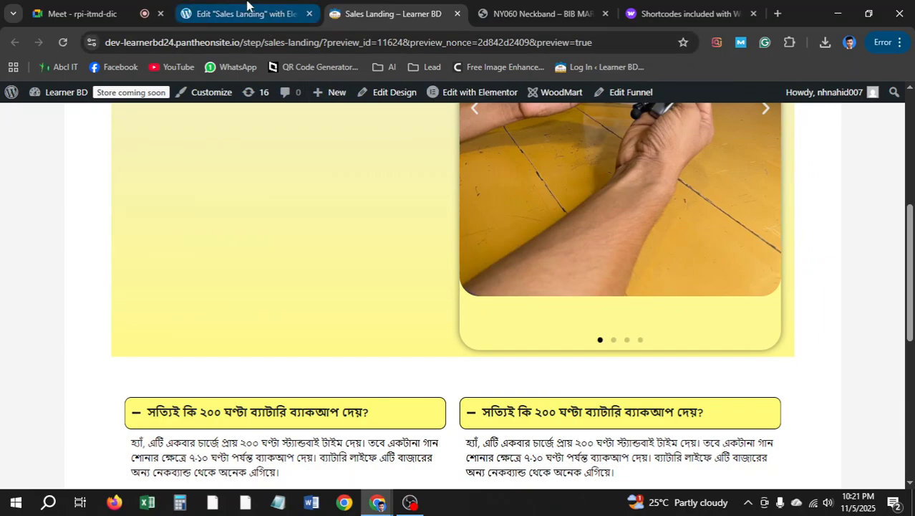
{"action": "left_click", "coordinate": [244, 13]}
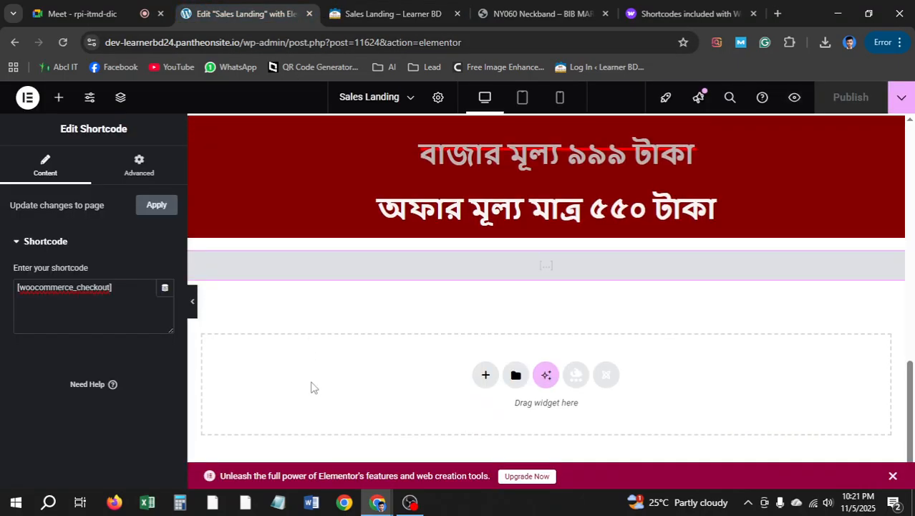
{"action": "left_click_drag", "start_coordinate": [127, 286], "coordinate": [4, 289]}
{"action": "key", "text": "BackSpace"}
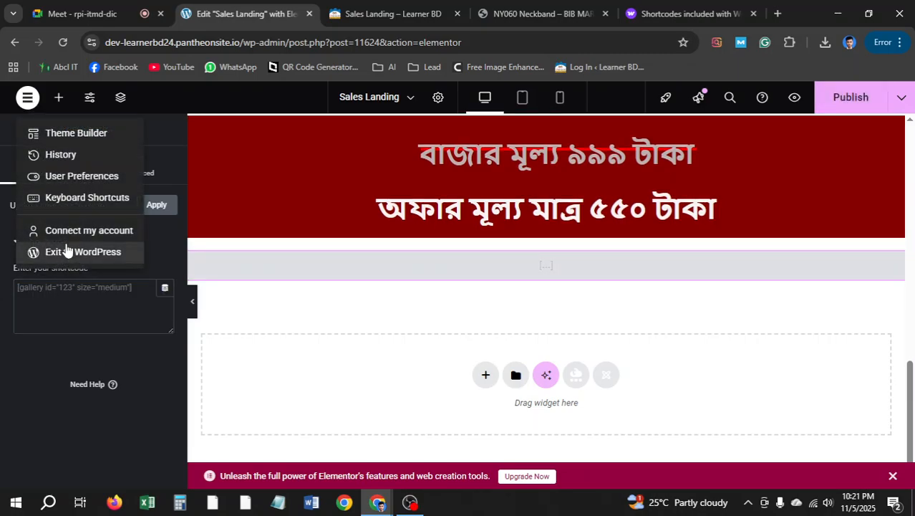
Exit Elementor to WordPress without saving, close the docs tab, and go back to reload the editor
{"action": "left_click", "coordinate": [70, 252]}
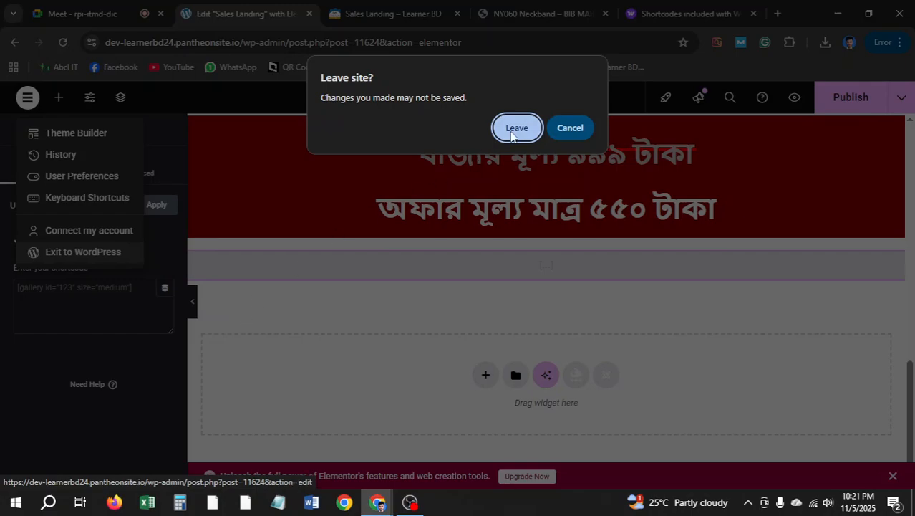
{"action": "key", "text": "Return"}
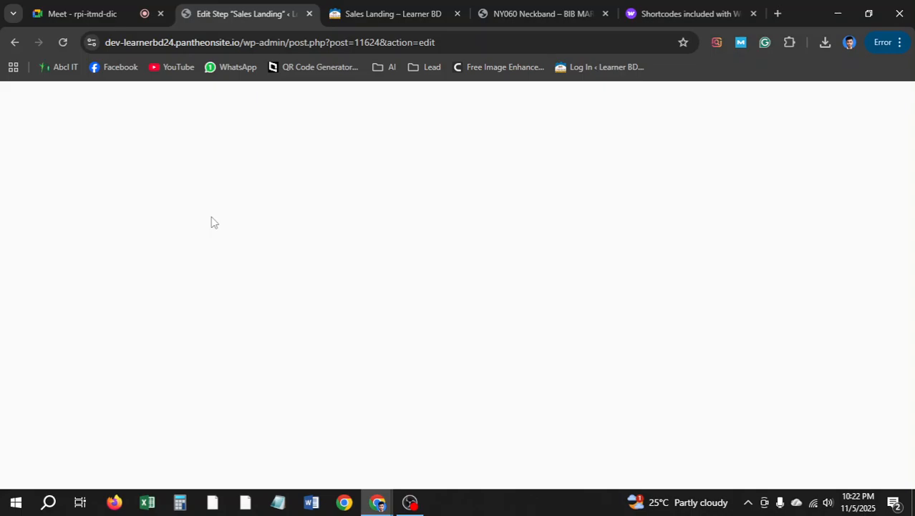
{"action": "left_click", "coordinate": [753, 13]}
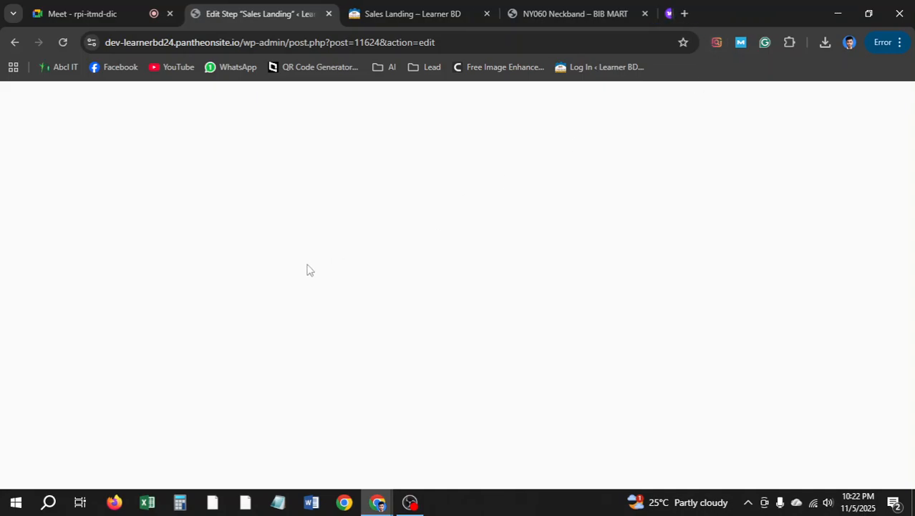
{"action": "left_click", "coordinate": [17, 46]}
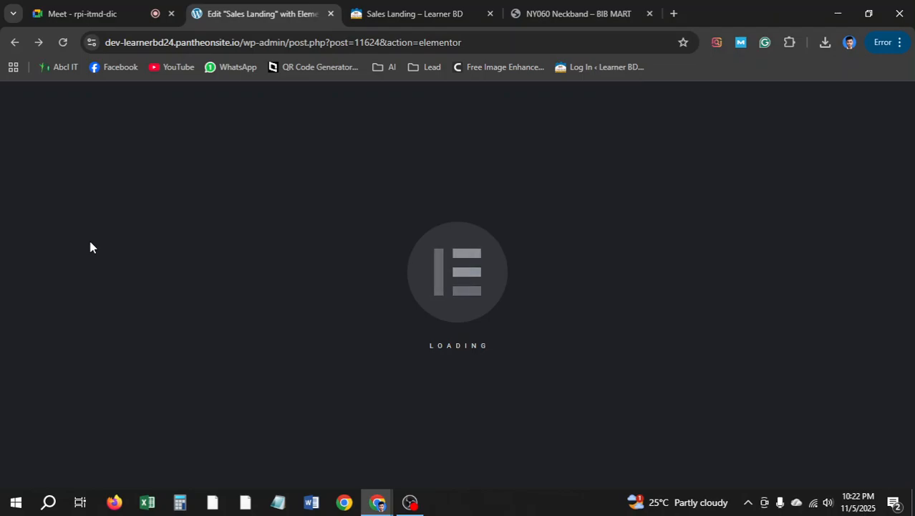
Upload elementor-pro.3.31.2.zip through Plugins > Add Plugin and install it
{"action": "left_click", "coordinate": [11, 50]}
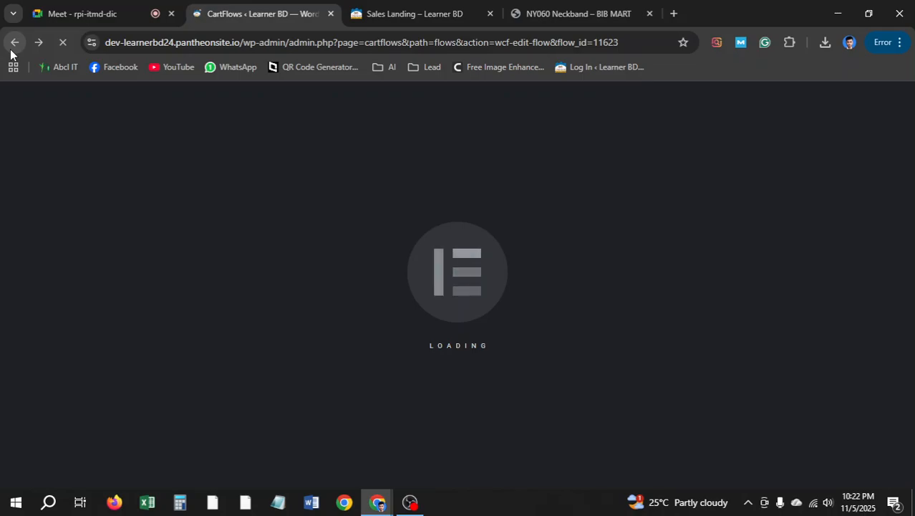
{"action": "scroll", "coordinate": [19, 331], "scroll_direction": "down", "scroll_amount": 3}
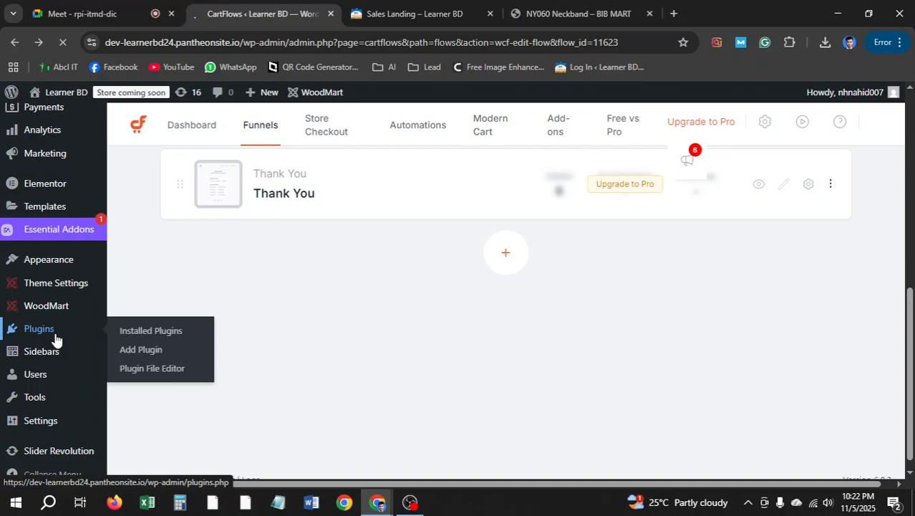
{"action": "left_click", "coordinate": [57, 338]}
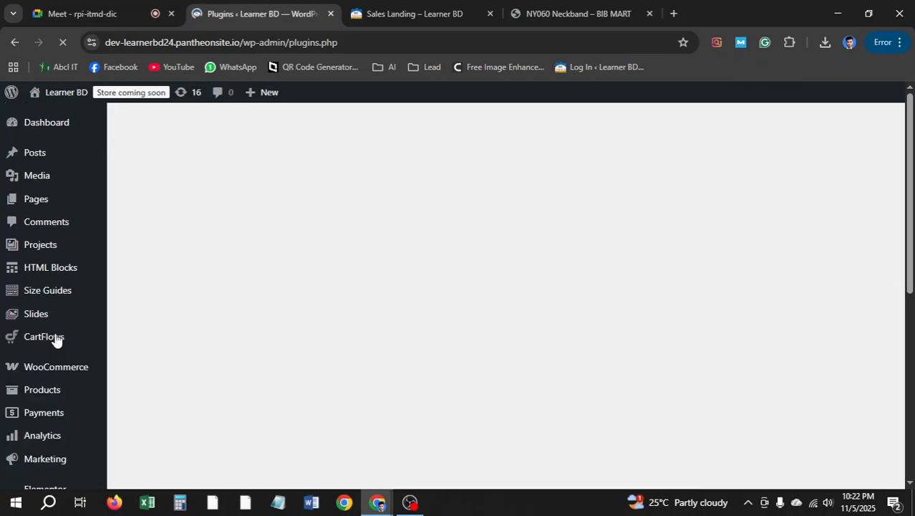
{"action": "scroll", "coordinate": [143, 335], "scroll_direction": "down", "scroll_amount": 1}
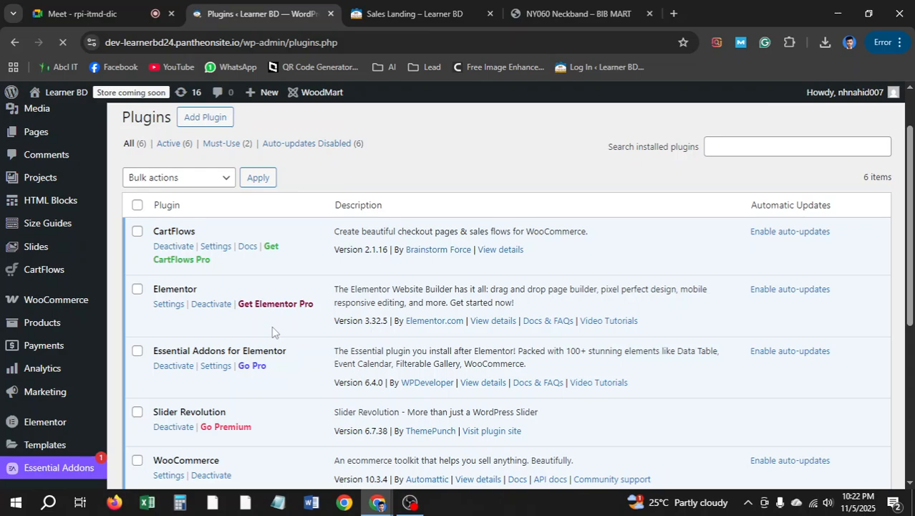
{"action": "scroll", "coordinate": [272, 331], "scroll_direction": "down", "scroll_amount": 1}
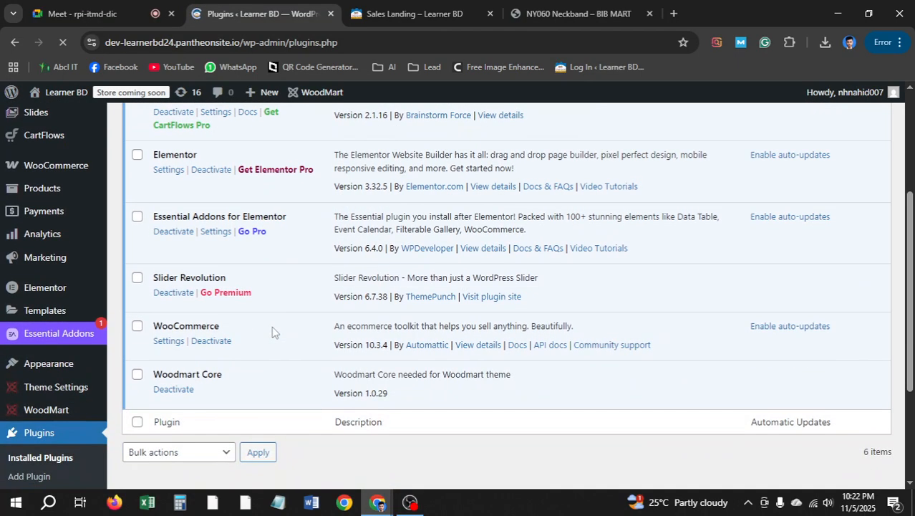
{"action": "scroll", "coordinate": [272, 329], "scroll_direction": "up", "scroll_amount": 2}
{"action": "left_click", "coordinate": [201, 130]}
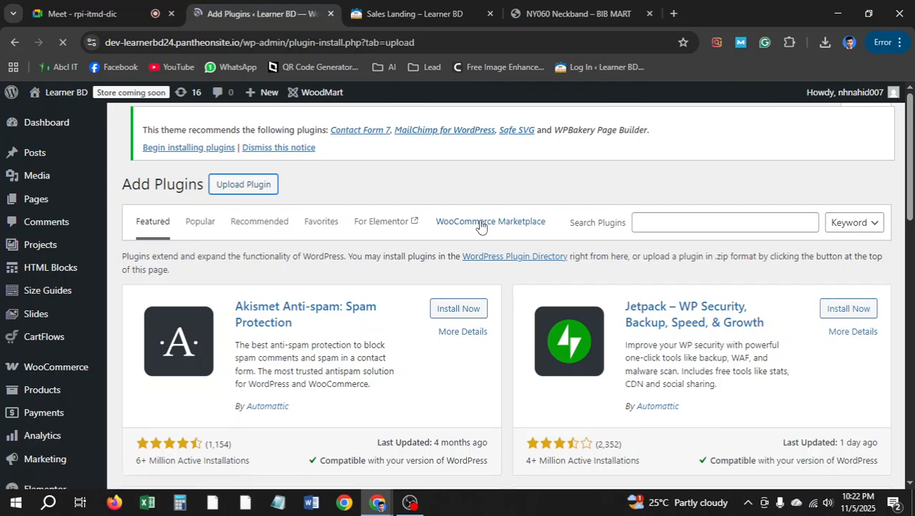
{"action": "left_click", "coordinate": [433, 308]}
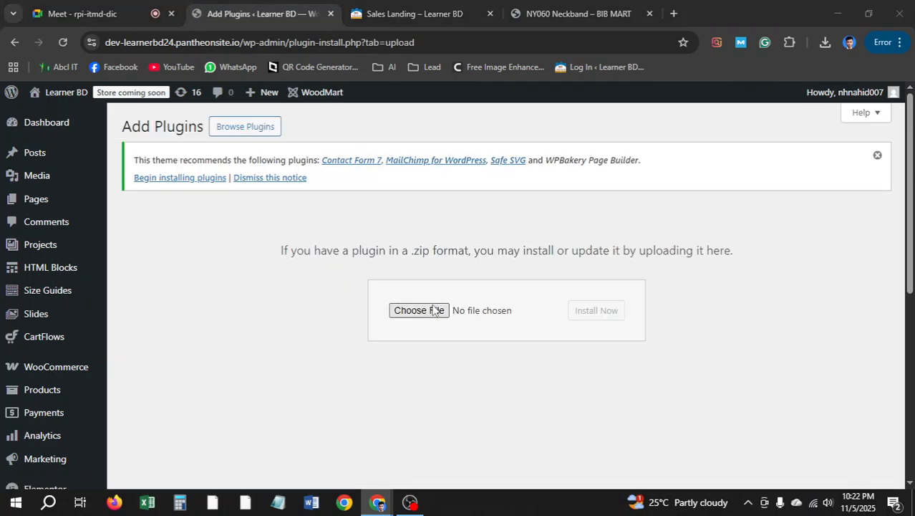
{"action": "left_click", "coordinate": [399, 194]}
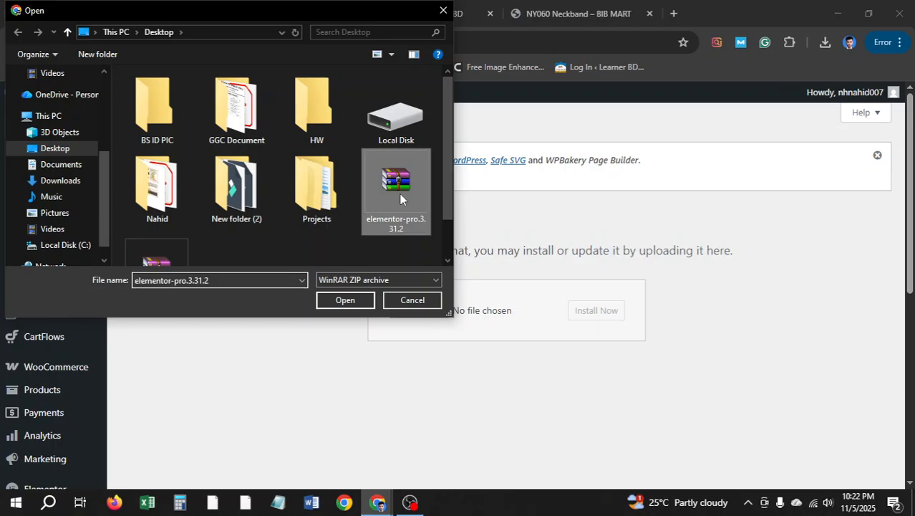
{"action": "left_click", "coordinate": [346, 300]}
{"action": "left_click", "coordinate": [596, 310]}
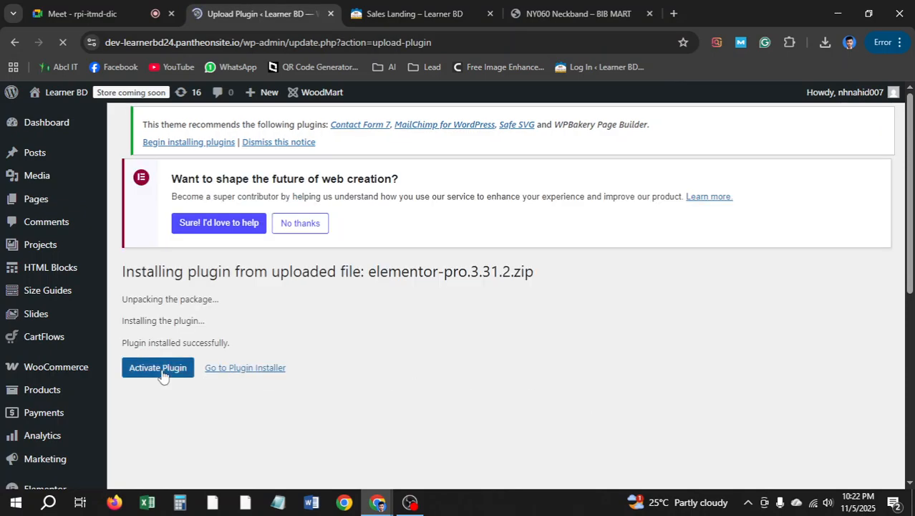
Activate the Elementor Pro plugin and go to the CartFlows dashboard
{"action": "left_click", "coordinate": [160, 371]}
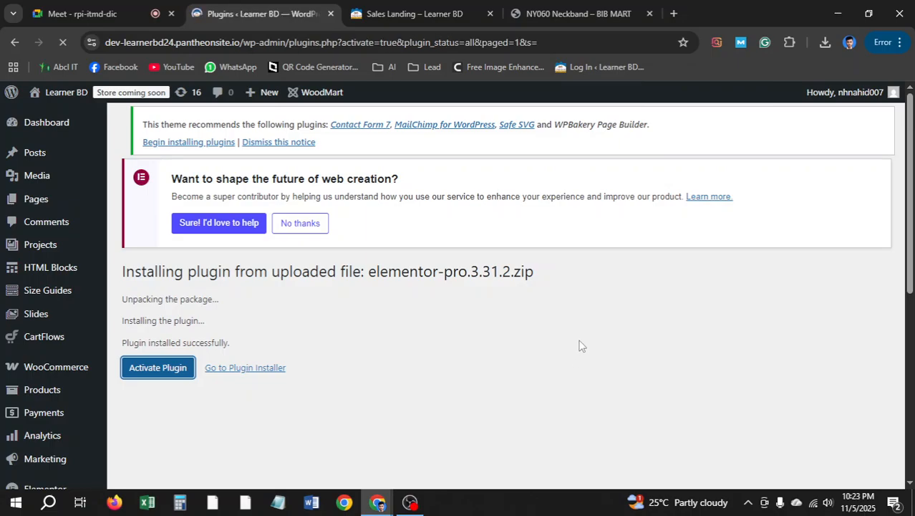
{"action": "scroll", "coordinate": [265, 330], "scroll_direction": "down", "scroll_amount": 3}
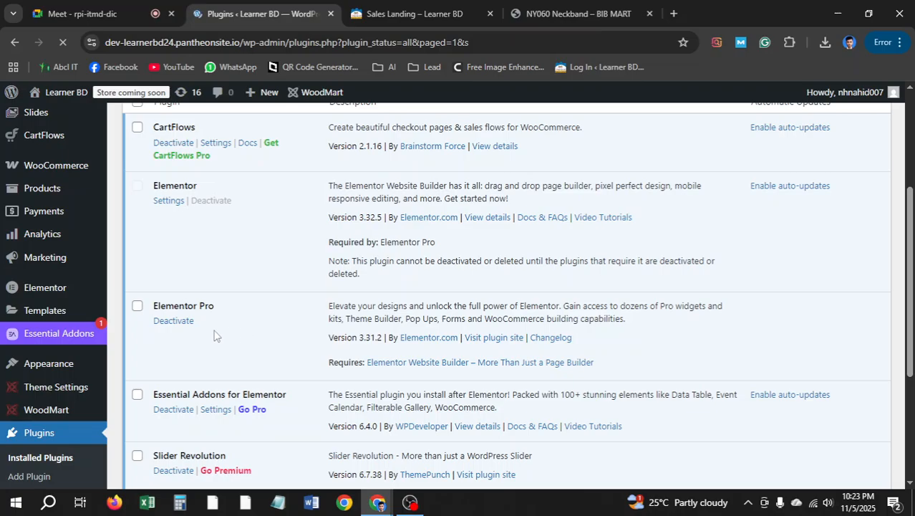
{"action": "scroll", "coordinate": [45, 348], "scroll_direction": "down", "scroll_amount": 5}
{"action": "scroll", "coordinate": [36, 353], "scroll_direction": "up", "scroll_amount": 7}
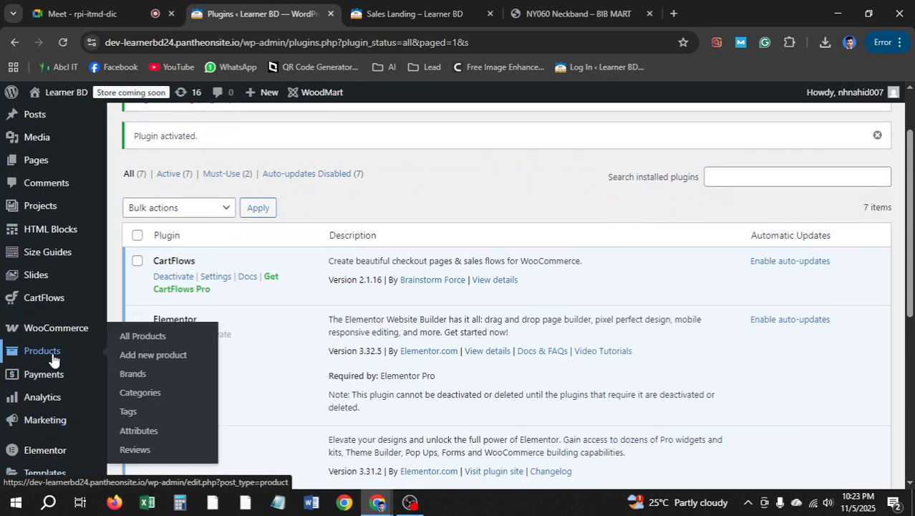
{"action": "scroll", "coordinate": [52, 355], "scroll_direction": "up", "scroll_amount": 2}
{"action": "scroll", "coordinate": [53, 355], "scroll_direction": "down", "scroll_amount": 4}
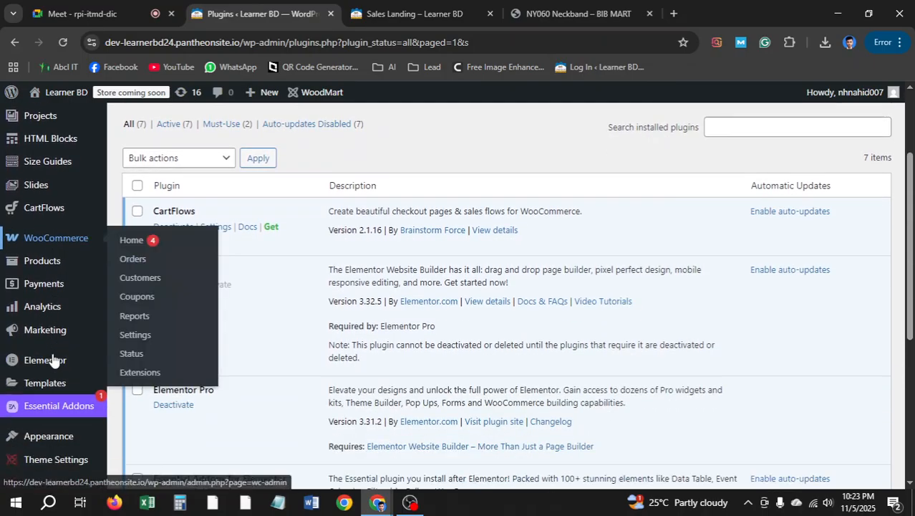
{"action": "scroll", "coordinate": [53, 358], "scroll_direction": "down", "scroll_amount": 1}
{"action": "scroll", "coordinate": [53, 358], "scroll_direction": "up", "scroll_amount": 3}
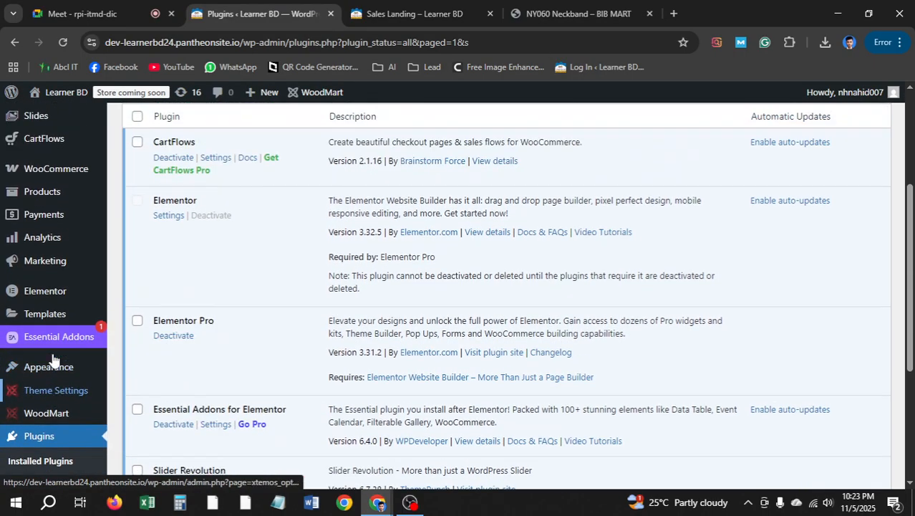
{"action": "left_click", "coordinate": [35, 269]}
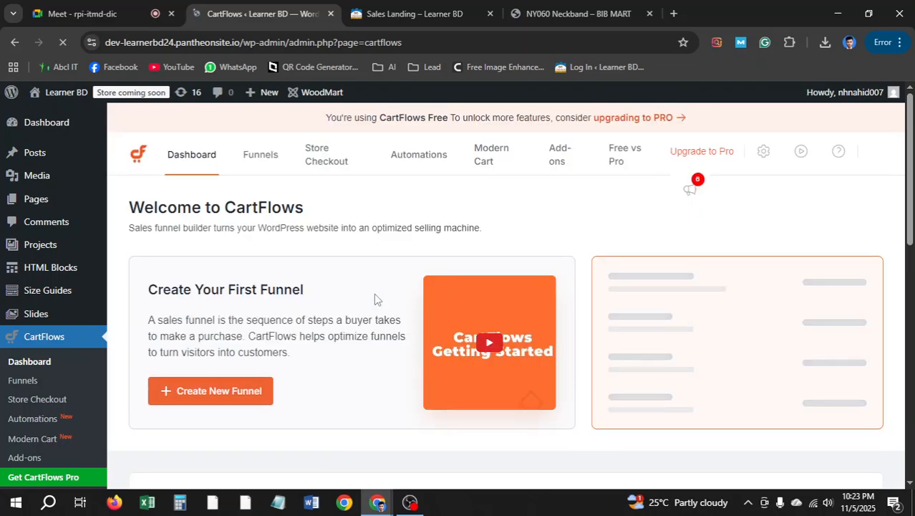
Open the Landing Page 1 funnel from the CartFlows funnels list
{"action": "left_click", "coordinate": [90, 7]}
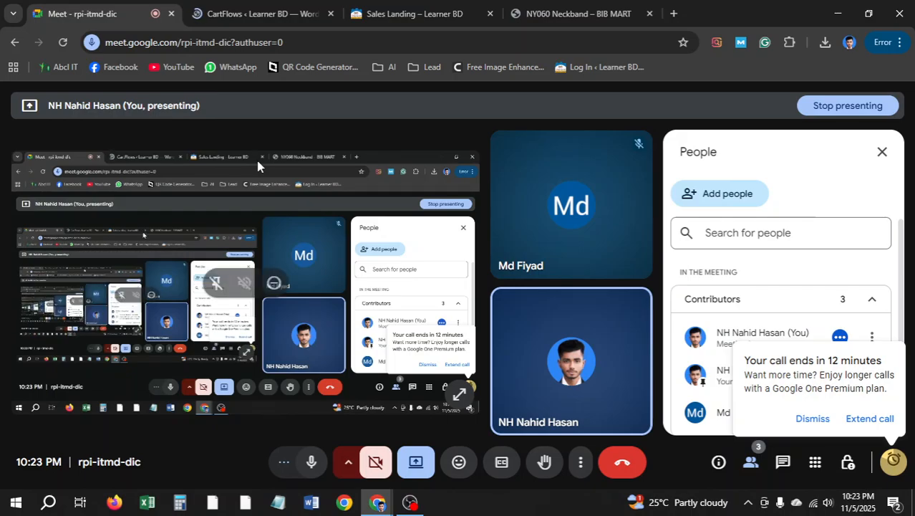
{"action": "left_click", "coordinate": [234, 10]}
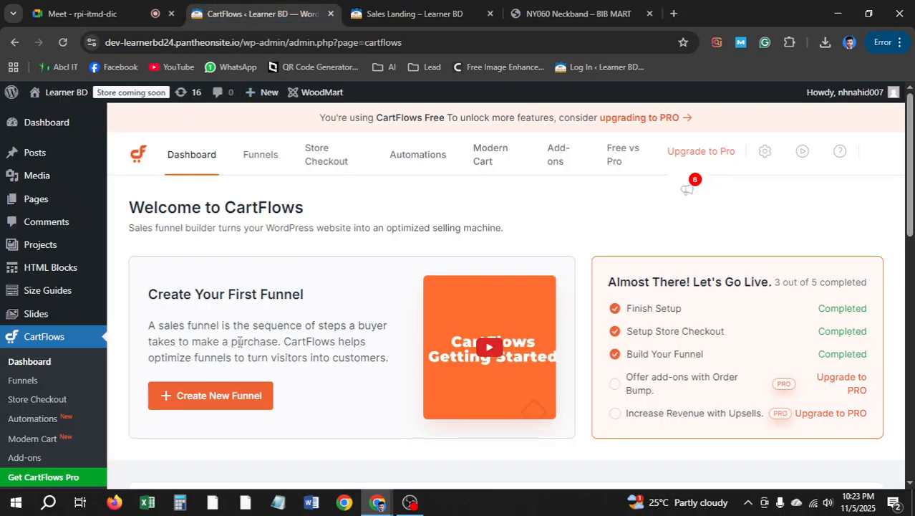
{"action": "scroll", "coordinate": [372, 280], "scroll_direction": "down", "scroll_amount": 4}
{"action": "scroll", "coordinate": [299, 195], "scroll_direction": "up", "scroll_amount": 4}
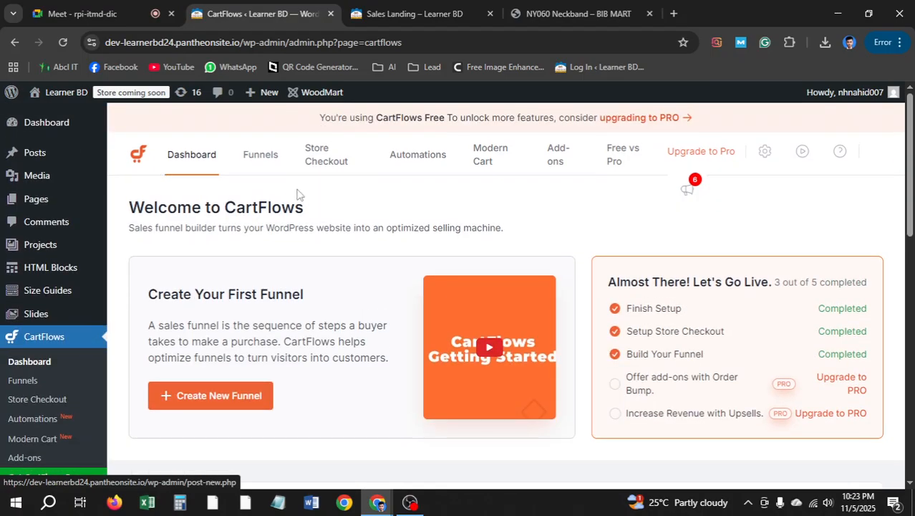
{"action": "left_click", "coordinate": [260, 155]}
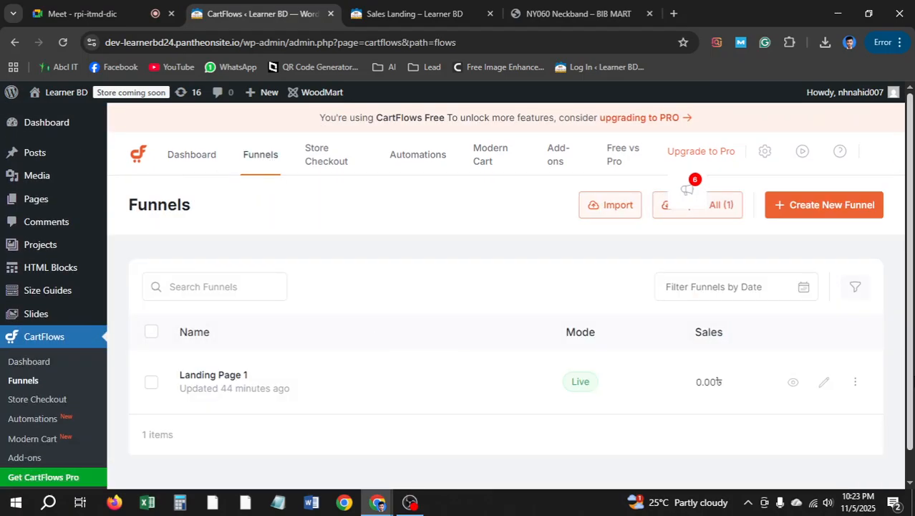
{"action": "left_click", "coordinate": [829, 384]}
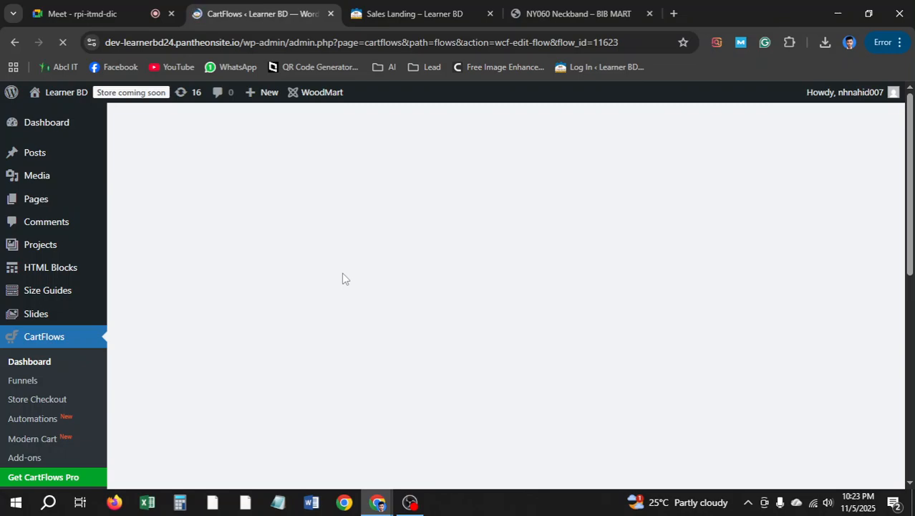
Collapse both open FAQ answers in the Sales Landing preview, then switch back to the funnel page
{"action": "left_click", "coordinate": [356, 13]}
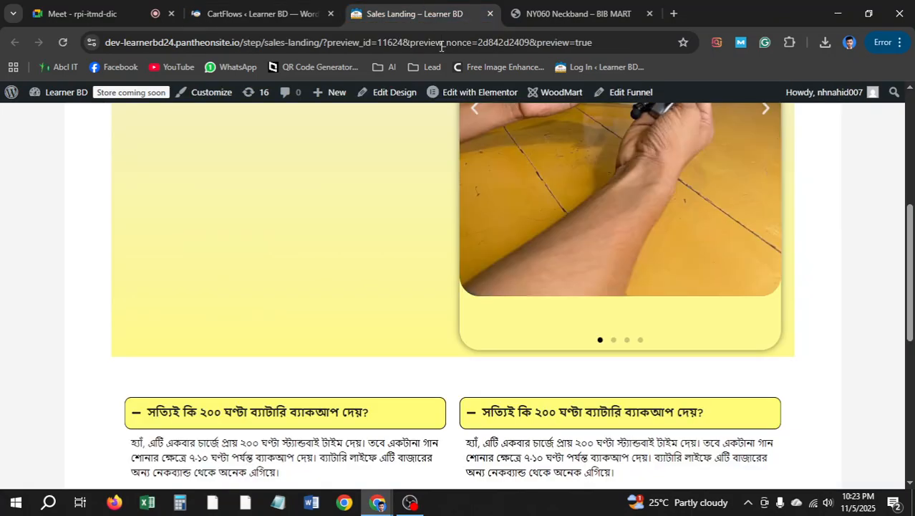
{"action": "scroll", "coordinate": [404, 208], "scroll_direction": "down", "scroll_amount": 2}
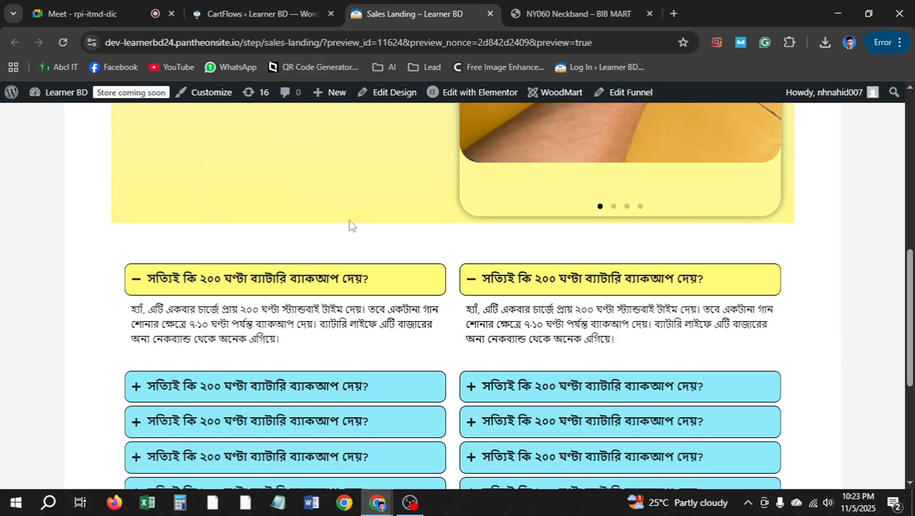
{"action": "left_click", "coordinate": [166, 280]}
{"action": "left_click", "coordinate": [468, 277]}
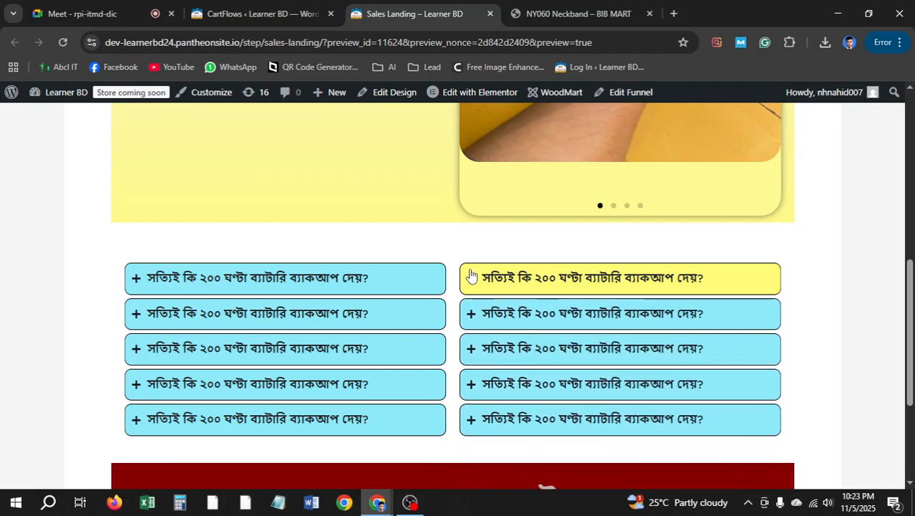
{"action": "scroll", "coordinate": [471, 270], "scroll_direction": "up", "scroll_amount": 4}
{"action": "scroll", "coordinate": [473, 261], "scroll_direction": "up", "scroll_amount": 2}
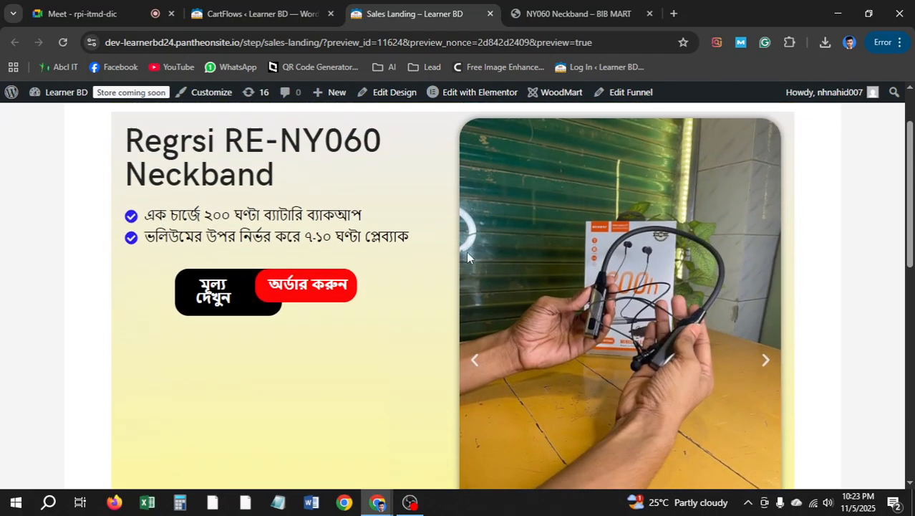
{"action": "scroll", "coordinate": [466, 251], "scroll_direction": "down", "scroll_amount": 4}
{"action": "scroll", "coordinate": [462, 249], "scroll_direction": "down", "scroll_amount": 3}
{"action": "scroll", "coordinate": [466, 240], "scroll_direction": "down", "scroll_amount": 2}
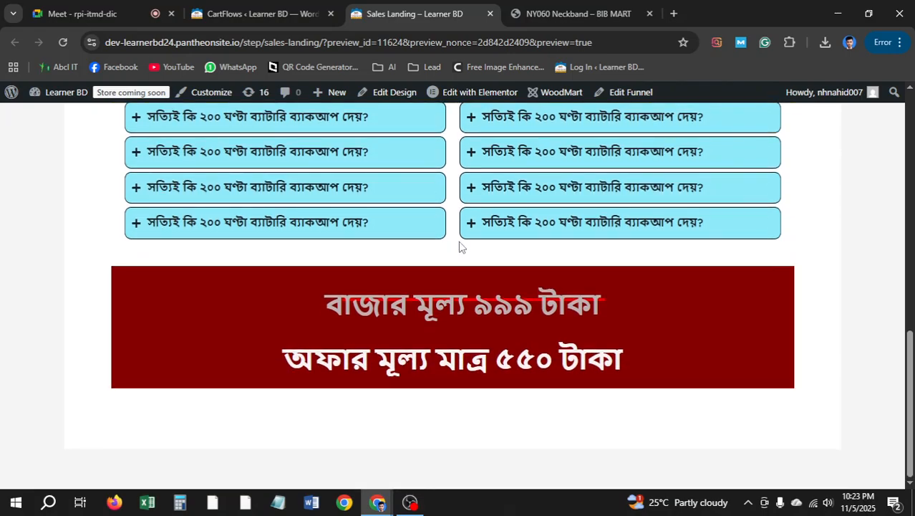
{"action": "scroll", "coordinate": [462, 247], "scroll_direction": "up", "scroll_amount": 2}
{"action": "key", "text": "ctrl+shift+Tab"}
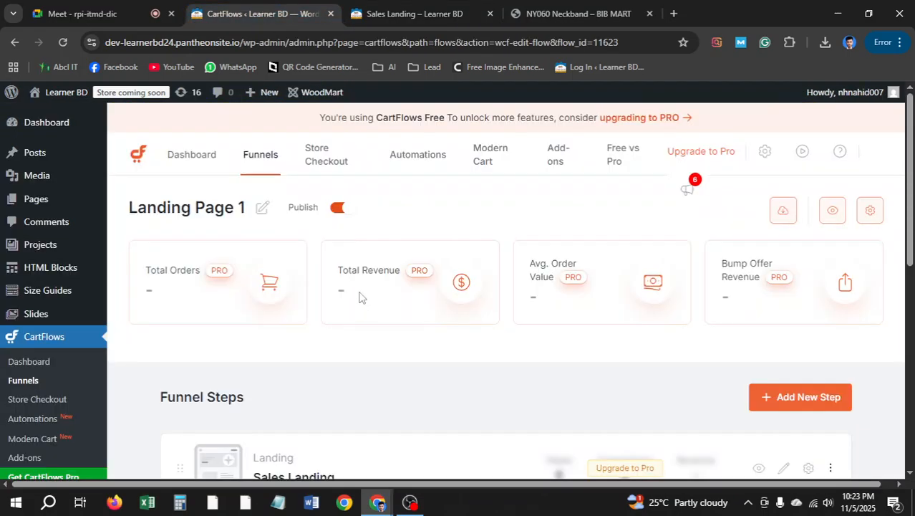
View the Checkout step's live page in a new tab, close it, then edit the Sales Landing step
{"action": "scroll", "coordinate": [360, 296], "scroll_direction": "down", "scroll_amount": 2}
{"action": "scroll", "coordinate": [360, 296], "scroll_direction": "down", "scroll_amount": 1}
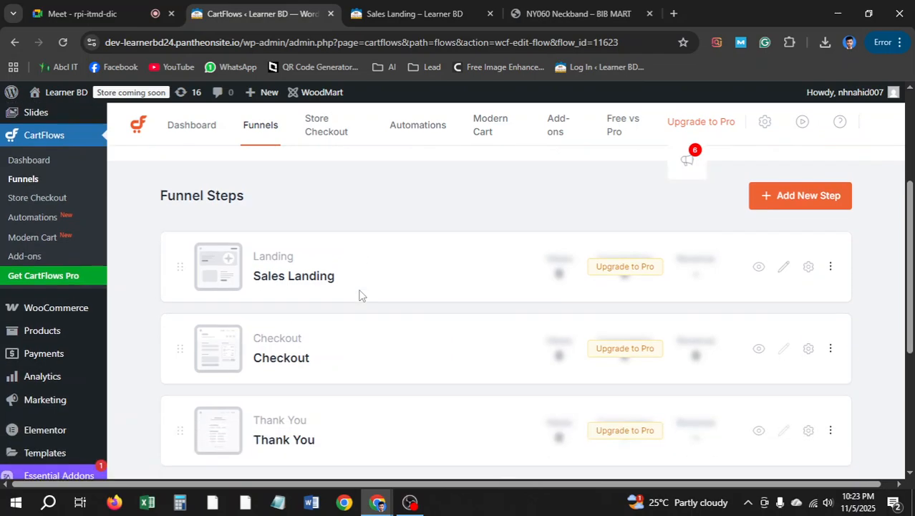
{"action": "left_click", "coordinate": [784, 352]}
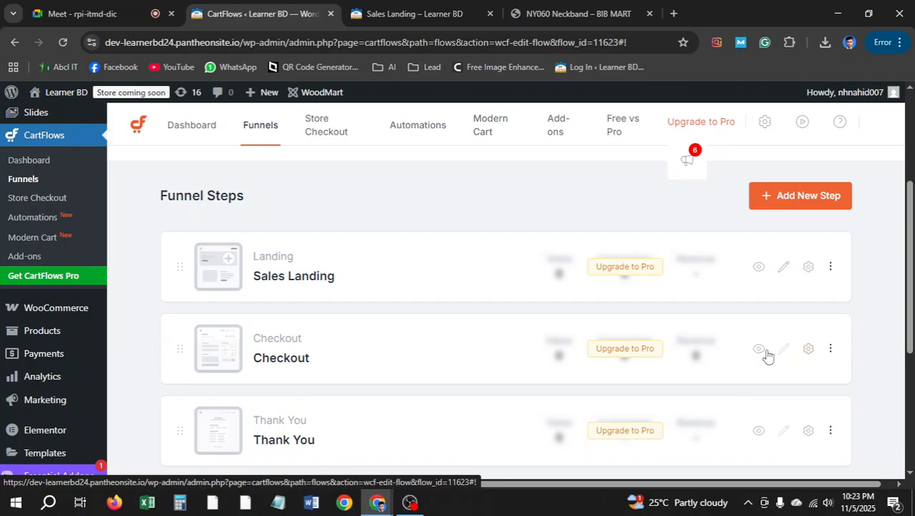
{"action": "right_click", "coordinate": [759, 348]}
{"action": "left_click", "coordinate": [655, 165]}
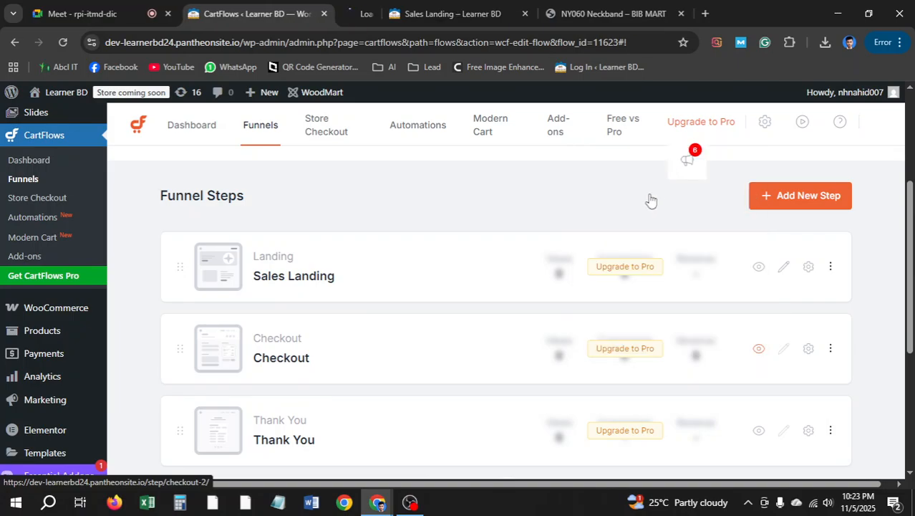
{"action": "key", "text": "ctrl+Tab"}
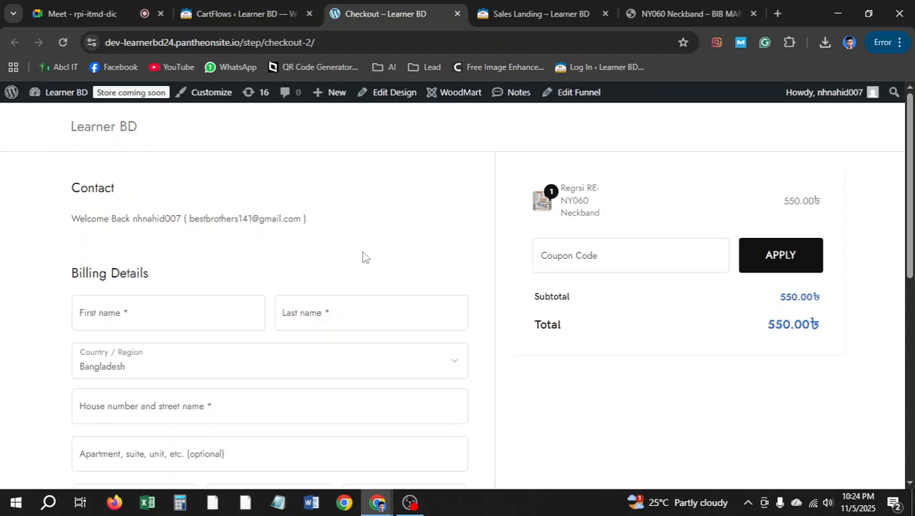
{"action": "scroll", "coordinate": [361, 256], "scroll_direction": "down", "scroll_amount": 2}
{"action": "scroll", "coordinate": [357, 244], "scroll_direction": "up", "scroll_amount": 2}
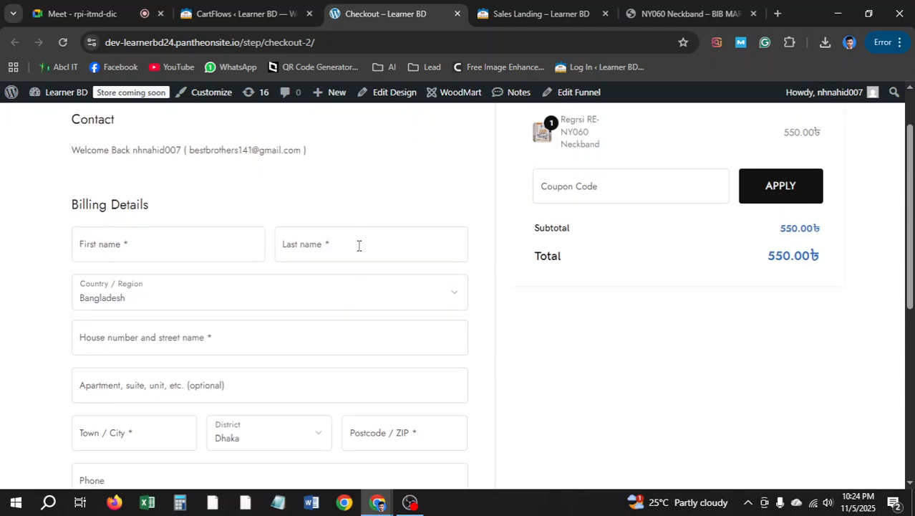
{"action": "key", "text": "ctrl+shift+Tab"}
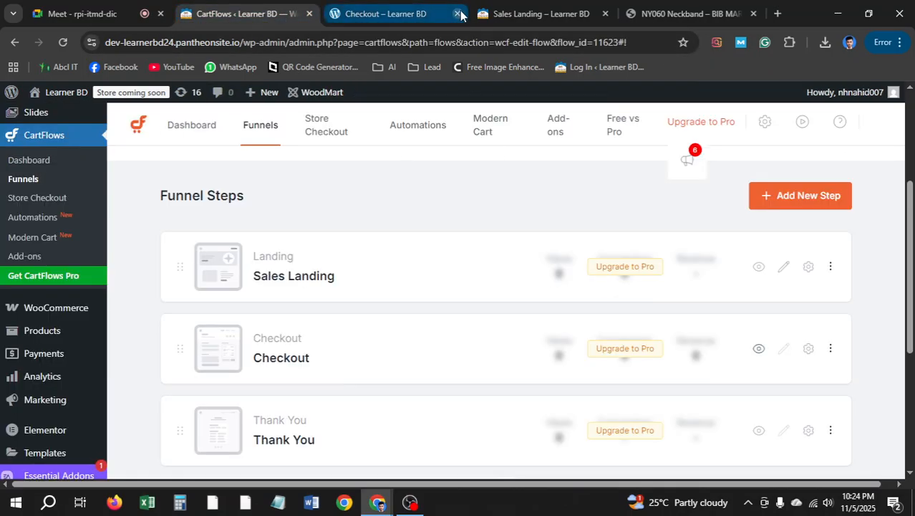
{"action": "left_click", "coordinate": [457, 14]}
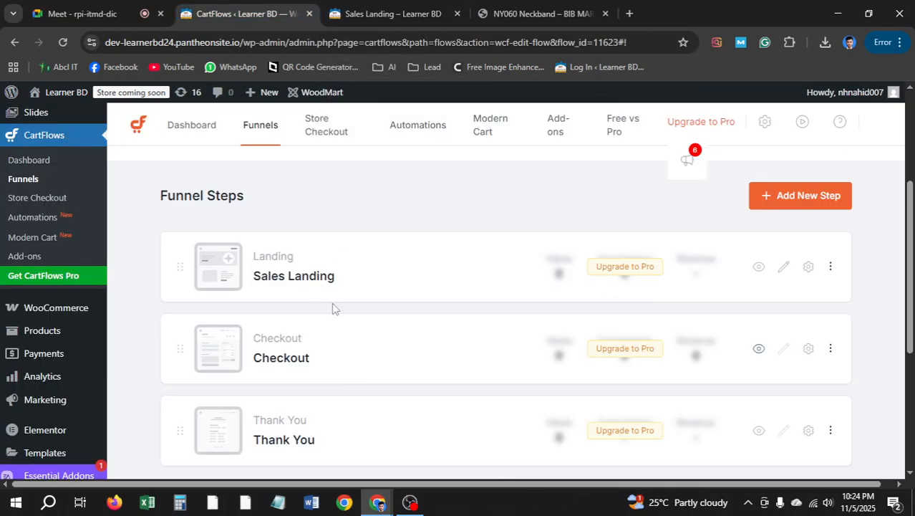
{"action": "left_click", "coordinate": [782, 271]}
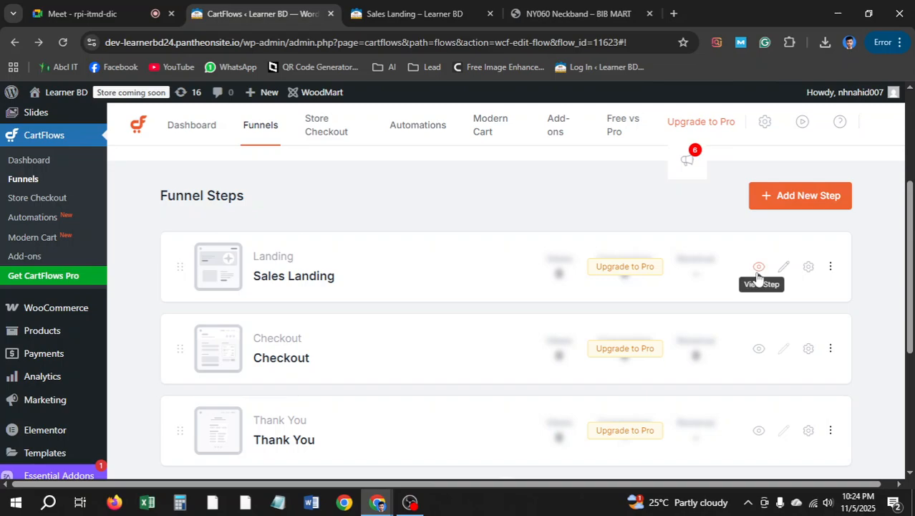
Retry editing the Sales Landing step, close its old preview tab, and view the preview debug details
{"action": "left_click", "coordinate": [782, 268]}
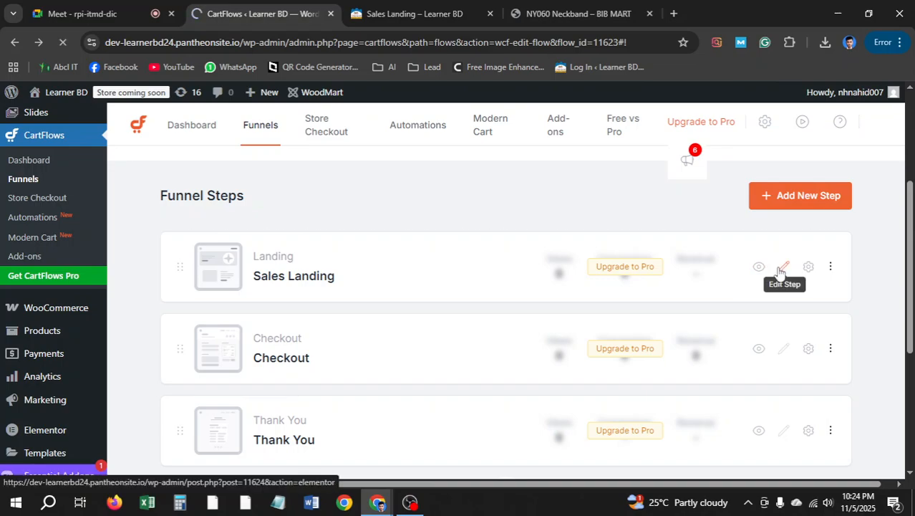
{"action": "left_click", "coordinate": [489, 14]}
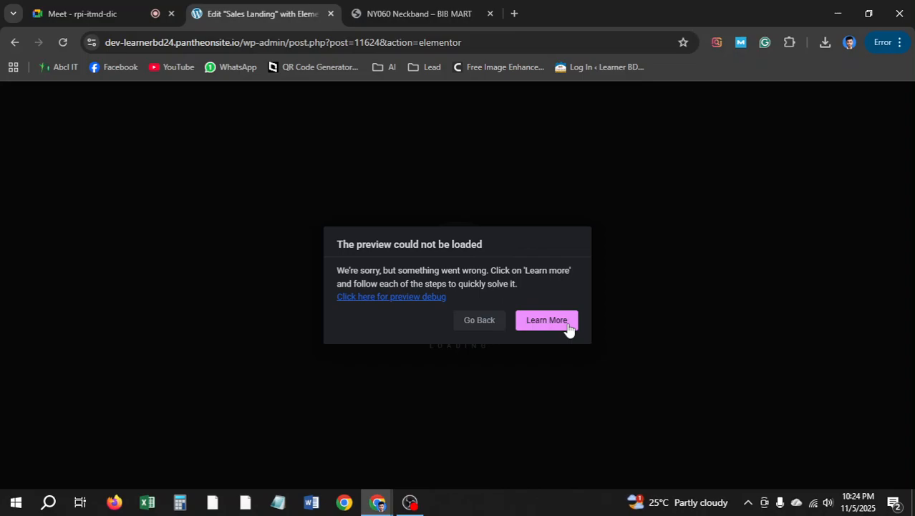
{"action": "left_click", "coordinate": [374, 302]}
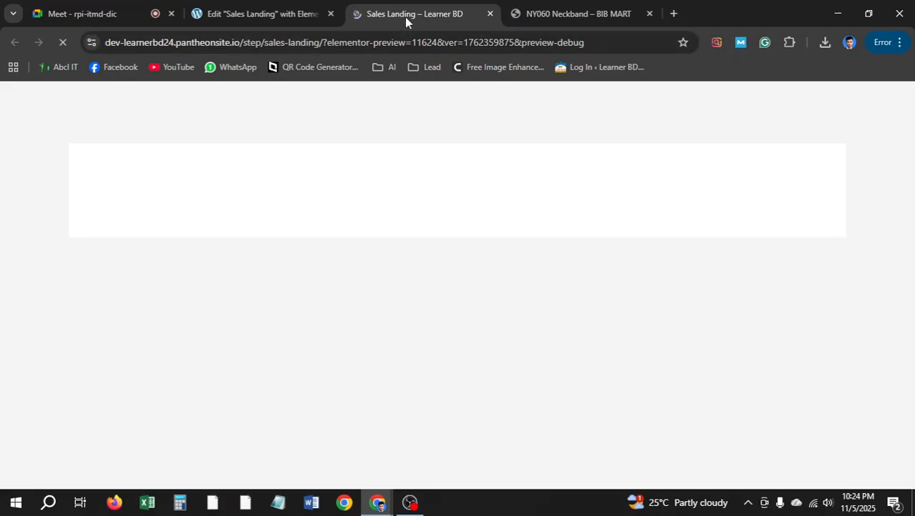
Leave the failed Elementor editor for the Landing Page 1 funnel and close the debug page
{"action": "left_click", "coordinate": [247, 14]}
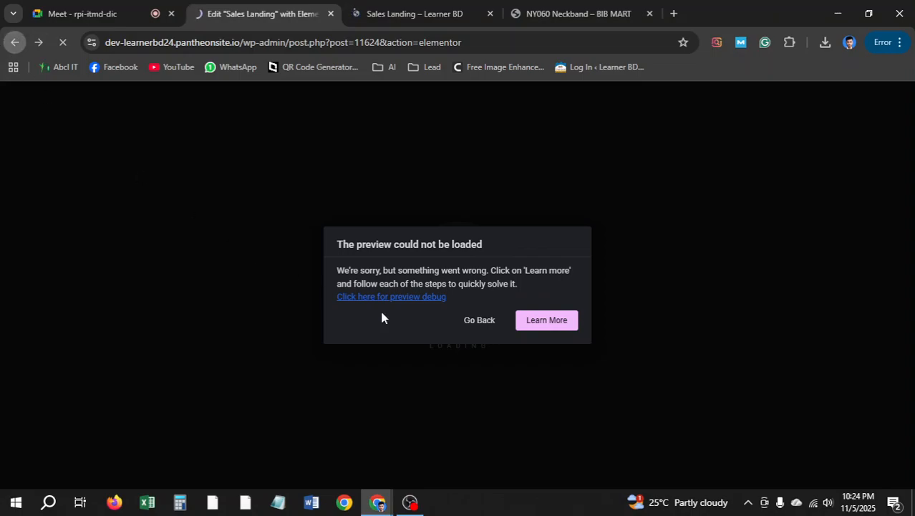
{"action": "left_click", "coordinate": [479, 320]}
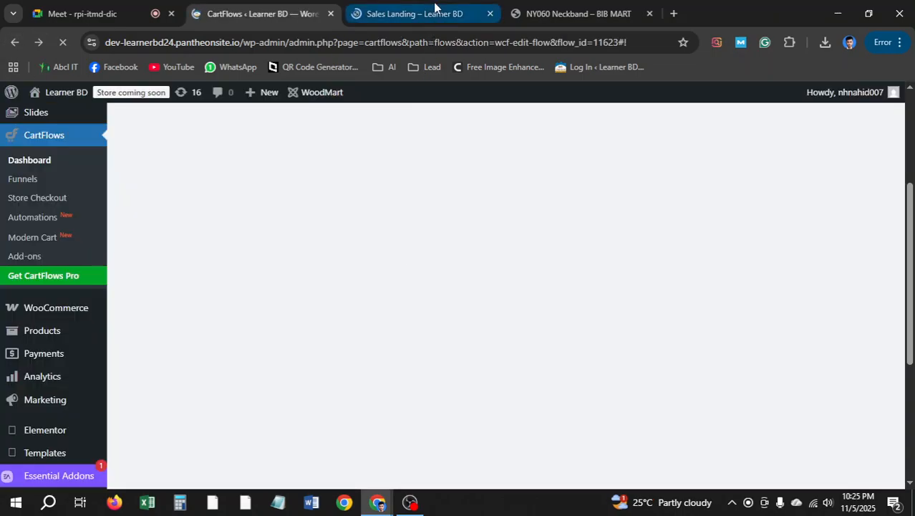
{"action": "left_click", "coordinate": [415, 13]}
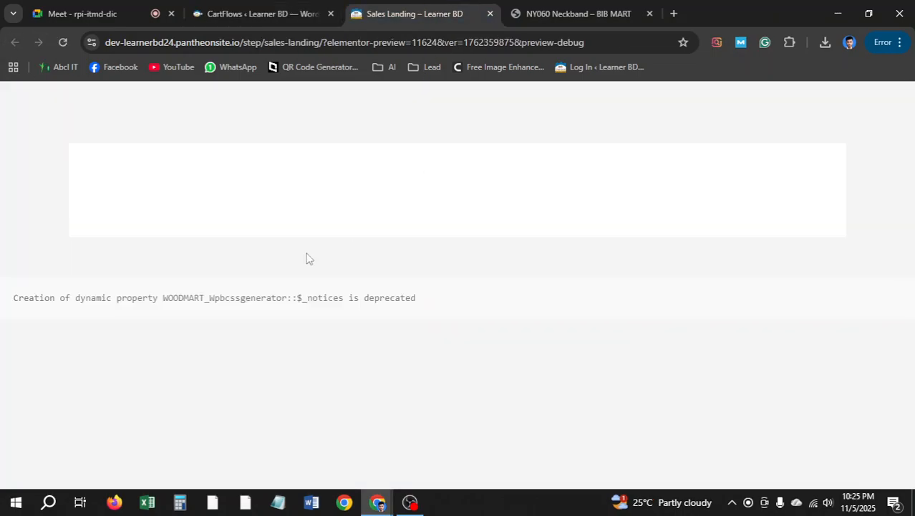
{"action": "left_click", "coordinate": [490, 14]}
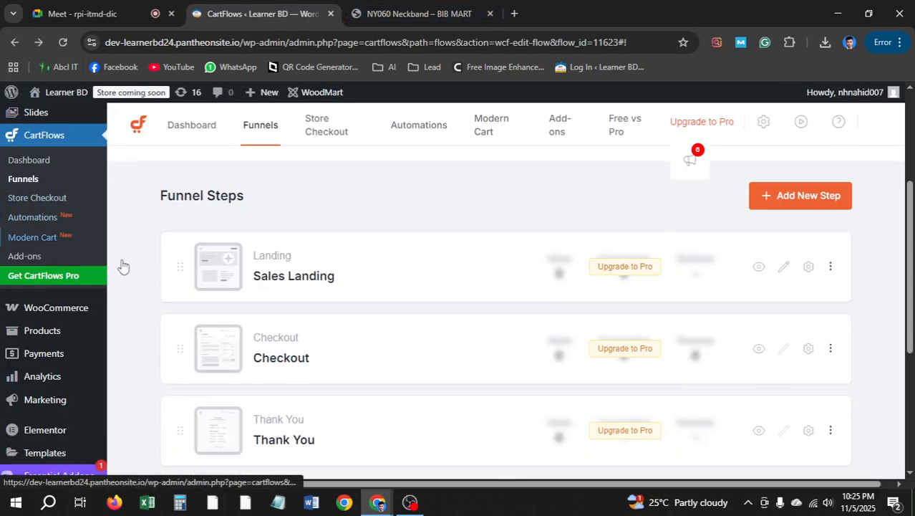
Deactivate Elementor Pro from the Installed Plugins list
{"action": "scroll", "coordinate": [8, 309], "scroll_direction": "down", "scroll_amount": 3}
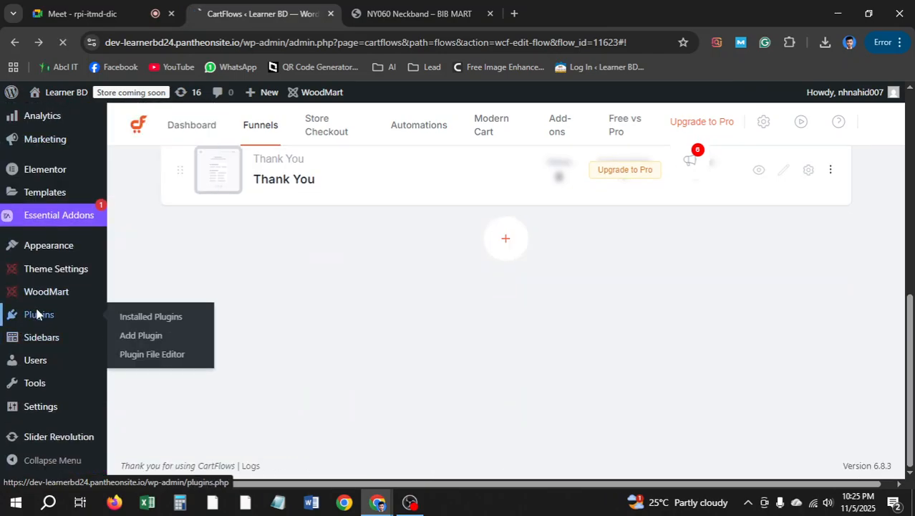
{"action": "left_click", "coordinate": [38, 315]}
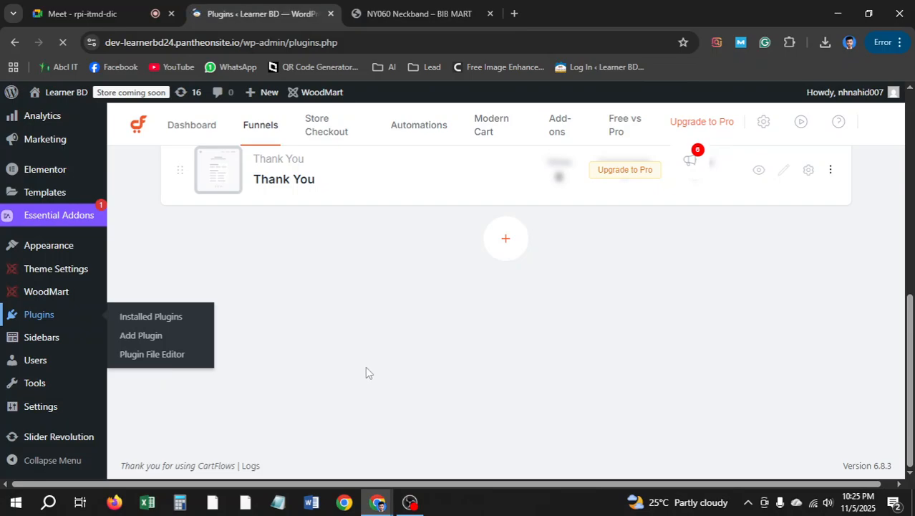
{"action": "scroll", "coordinate": [455, 329], "scroll_direction": "down", "scroll_amount": 3}
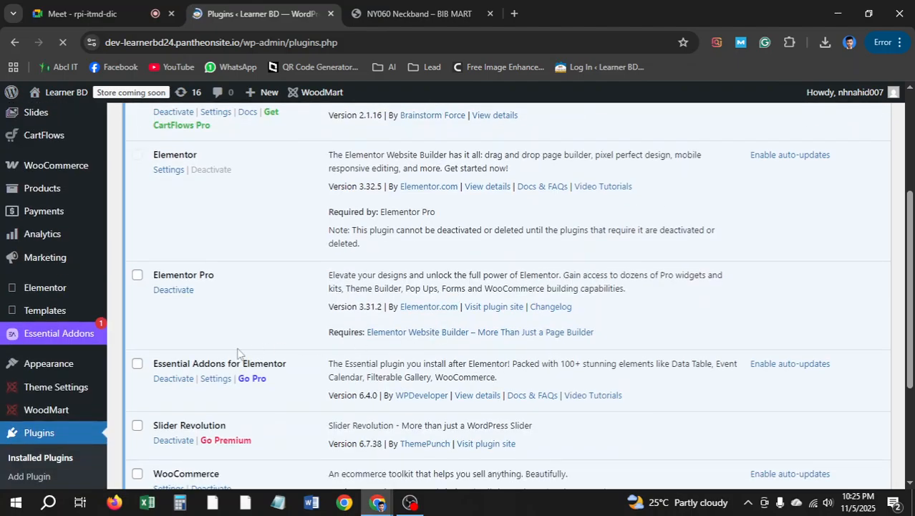
{"action": "left_click", "coordinate": [188, 292]}
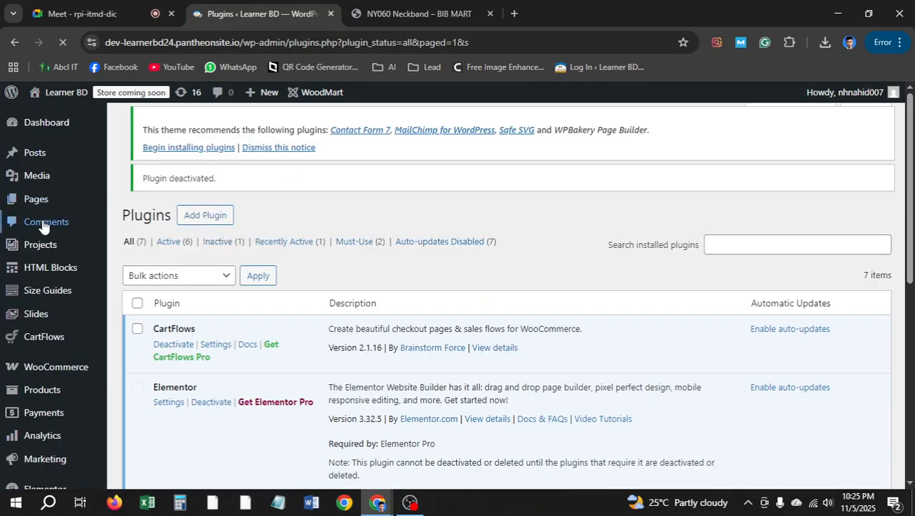
Open the CartFlows dashboard in a new browser tab and switch to it
{"action": "scroll", "coordinate": [41, 234], "scroll_direction": "down", "scroll_amount": 3}
{"action": "scroll", "coordinate": [41, 226], "scroll_direction": "up", "scroll_amount": 1}
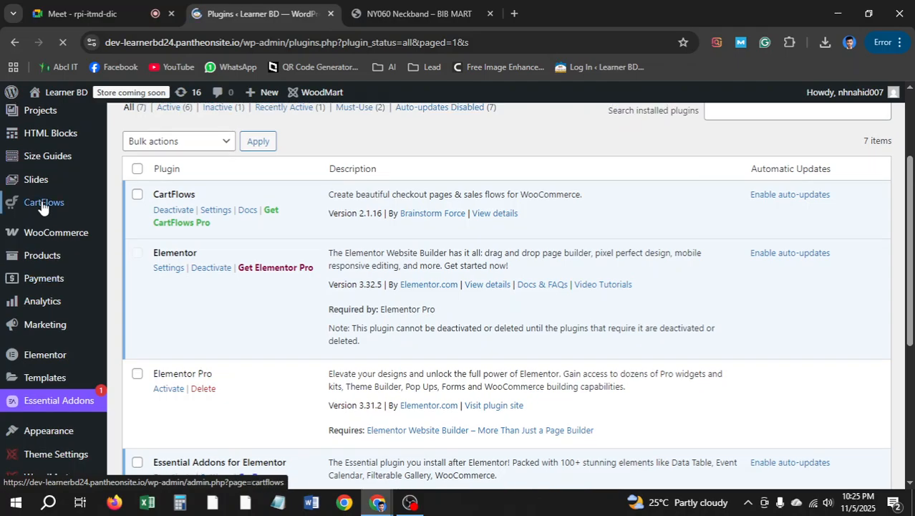
{"action": "right_click", "coordinate": [62, 204]}
{"action": "left_click", "coordinate": [110, 218]}
{"action": "left_click", "coordinate": [406, 16]}
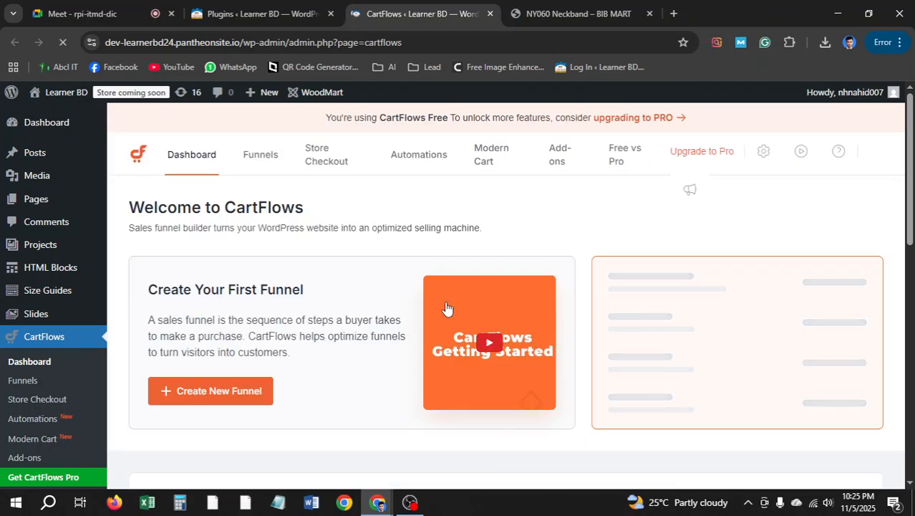
From the Funnels list, open Landing Page 1 and edit its Sales Landing step in Elementor
{"action": "left_click", "coordinate": [252, 162]}
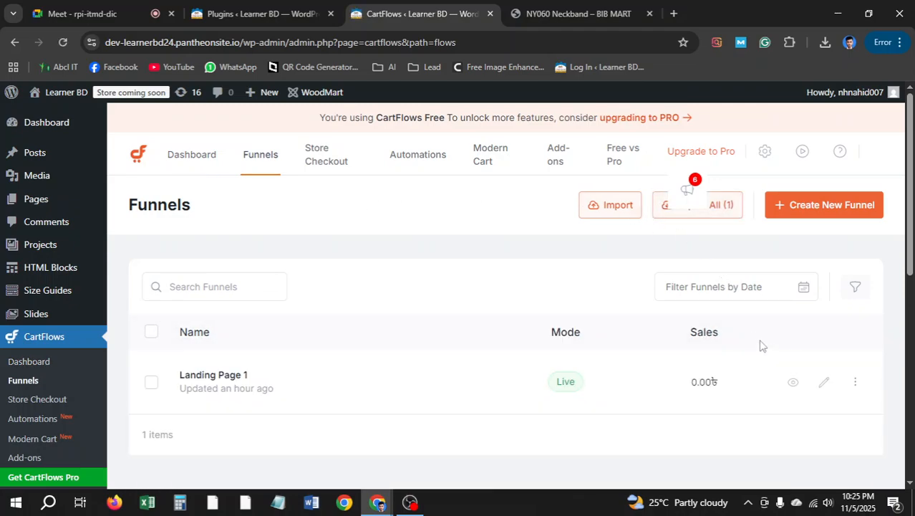
{"action": "left_click", "coordinate": [824, 382]}
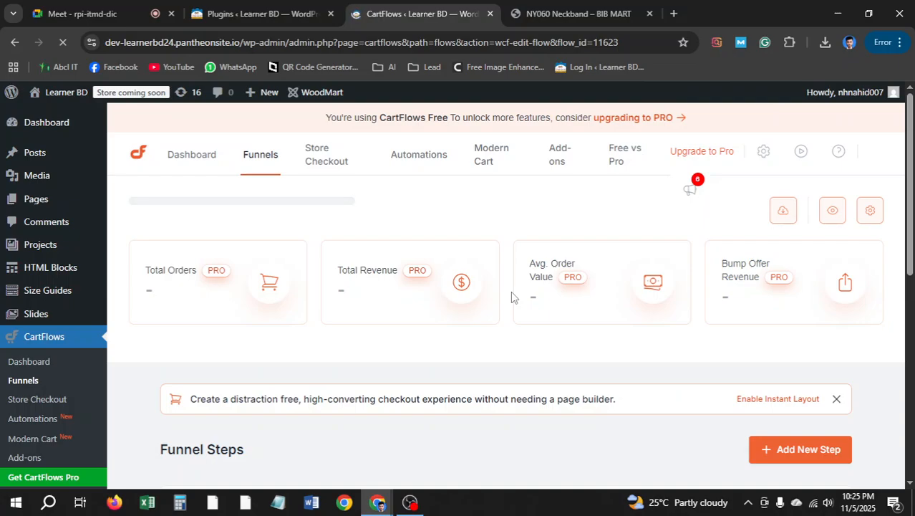
{"action": "scroll", "coordinate": [559, 299], "scroll_direction": "down", "scroll_amount": 3}
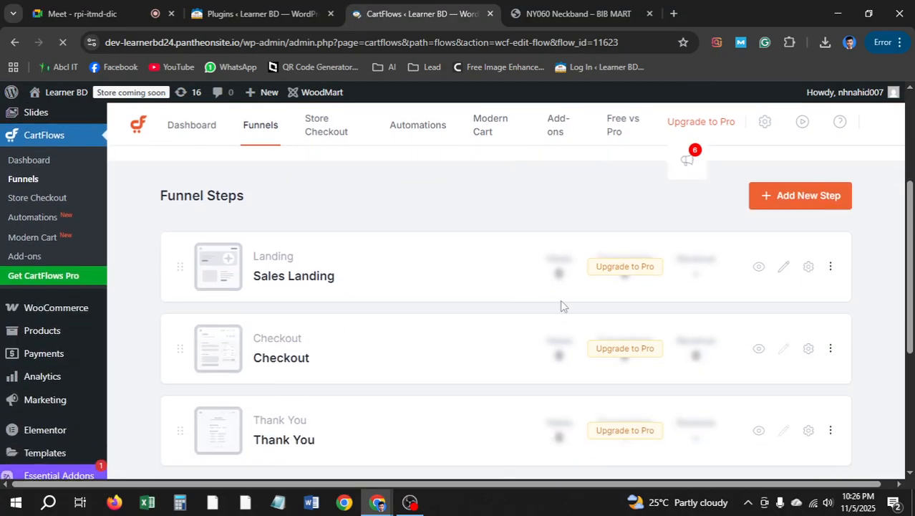
{"action": "left_click", "coordinate": [792, 275]}
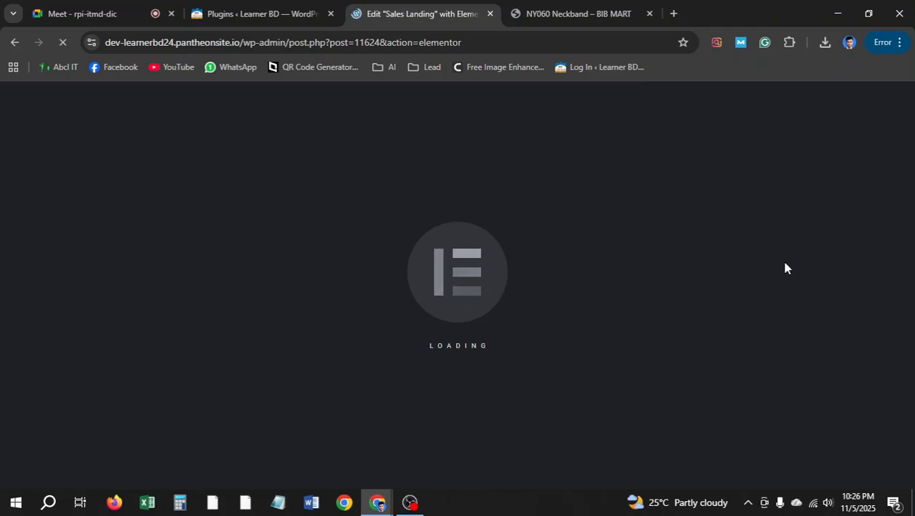
{"action": "left_click", "coordinate": [243, 11]}
{"action": "left_click", "coordinate": [392, 10]}
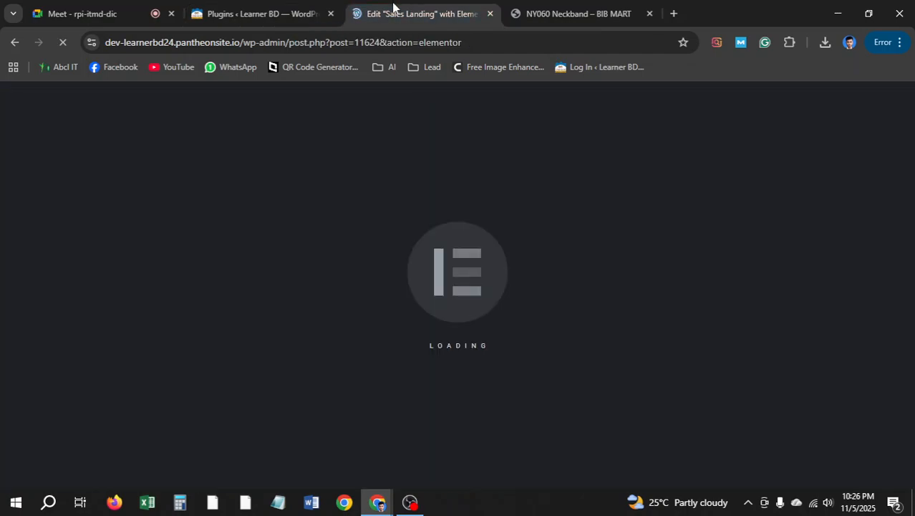
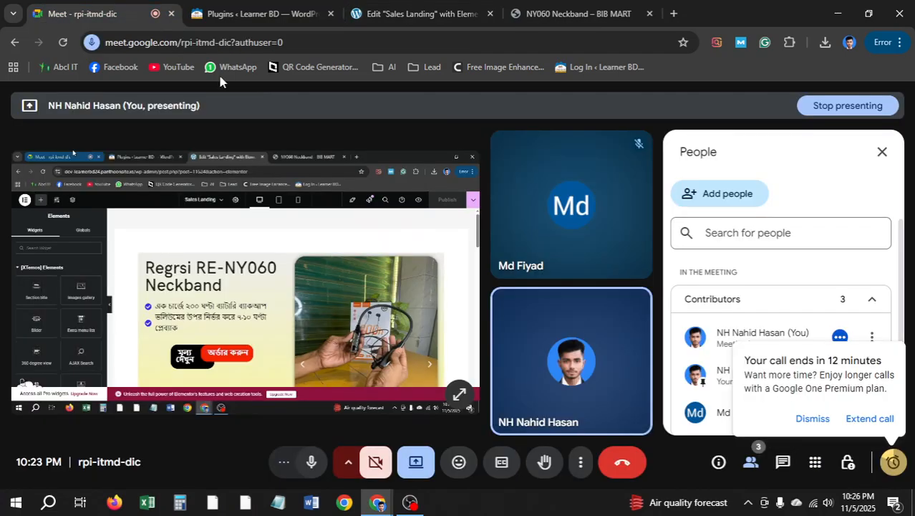
Dismiss Google Meet's call-ends-in-8-minutes warning and go back to the Sales Landing Elementor editor
{"action": "left_click", "coordinate": [90, 13]}
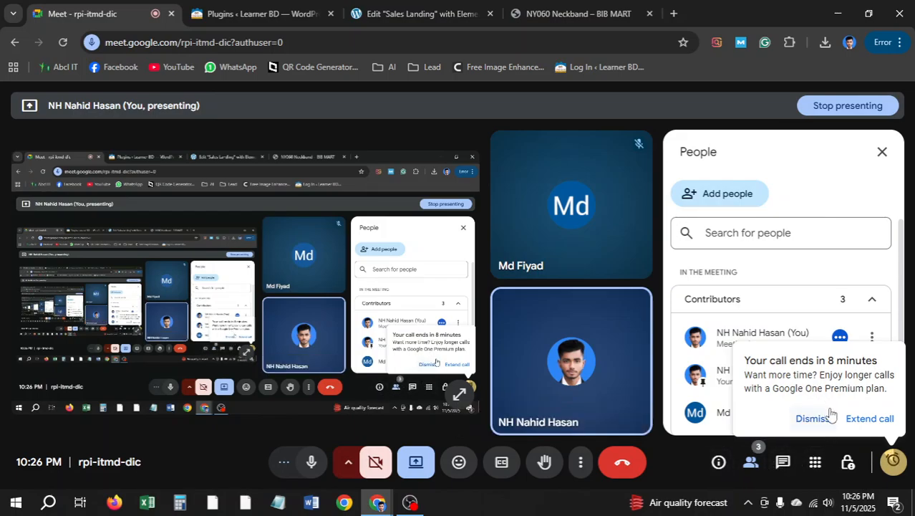
{"action": "scroll", "coordinate": [822, 324], "scroll_direction": "down", "scroll_amount": 1}
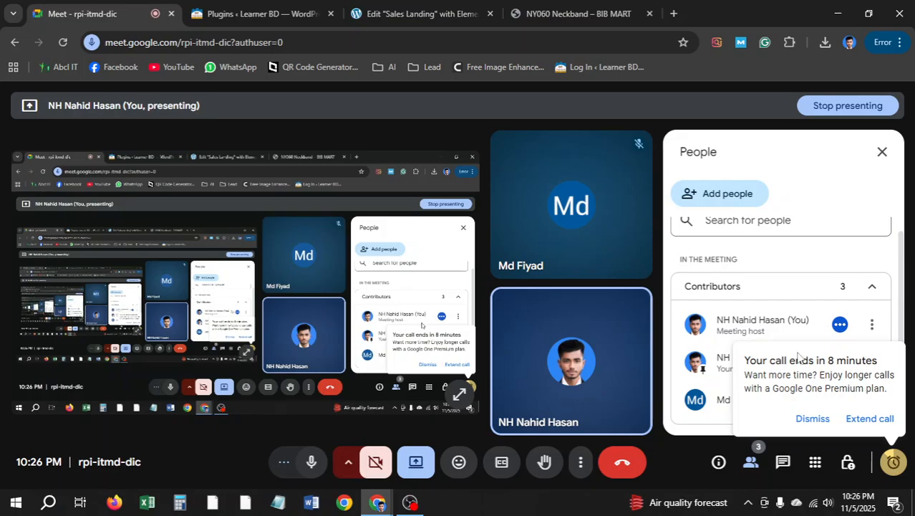
{"action": "left_click", "coordinate": [814, 420]}
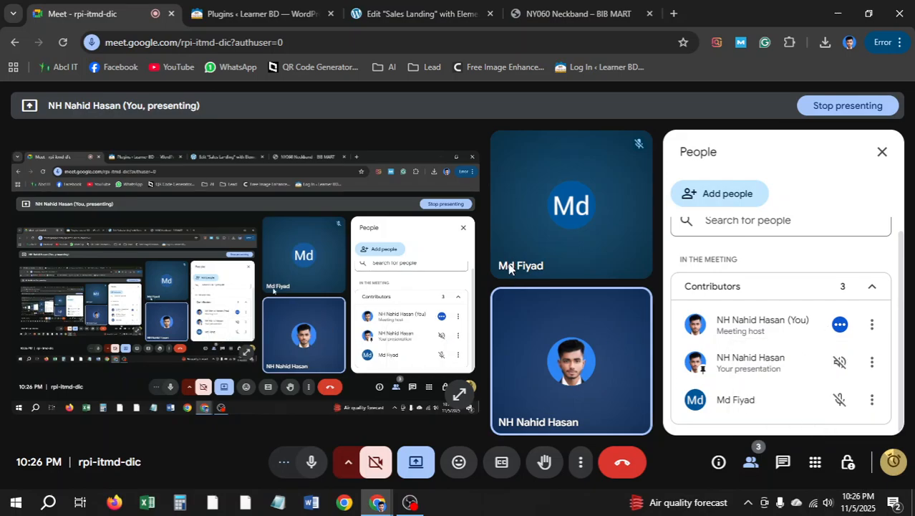
{"action": "left_click", "coordinate": [298, 8]}
{"action": "left_click", "coordinate": [394, 9]}
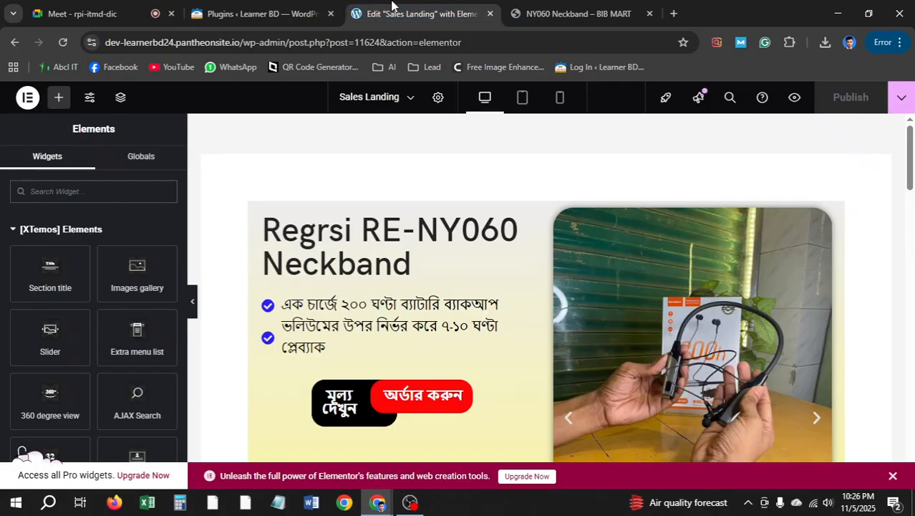
{"action": "scroll", "coordinate": [439, 249], "scroll_direction": "down", "scroll_amount": 5}
{"action": "scroll", "coordinate": [439, 248], "scroll_direction": "down", "scroll_amount": 8}
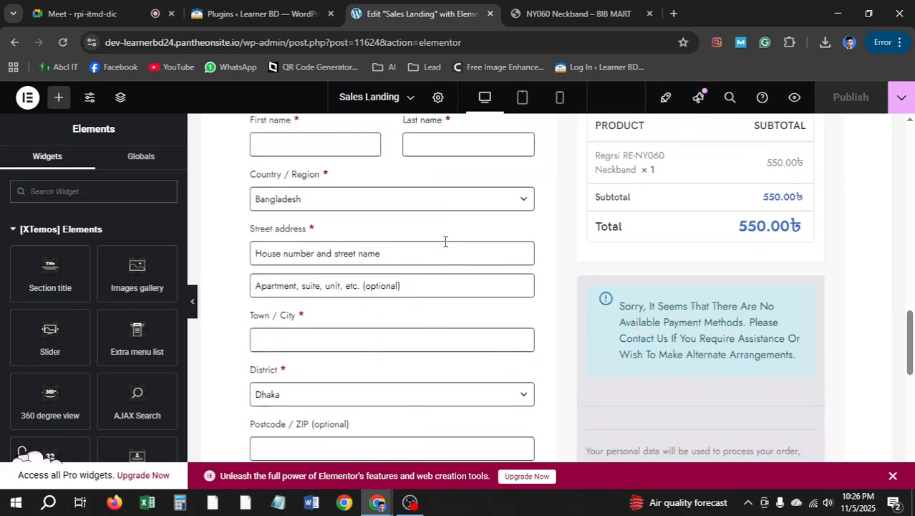
{"action": "scroll", "coordinate": [446, 242], "scroll_direction": "up", "scroll_amount": 3}
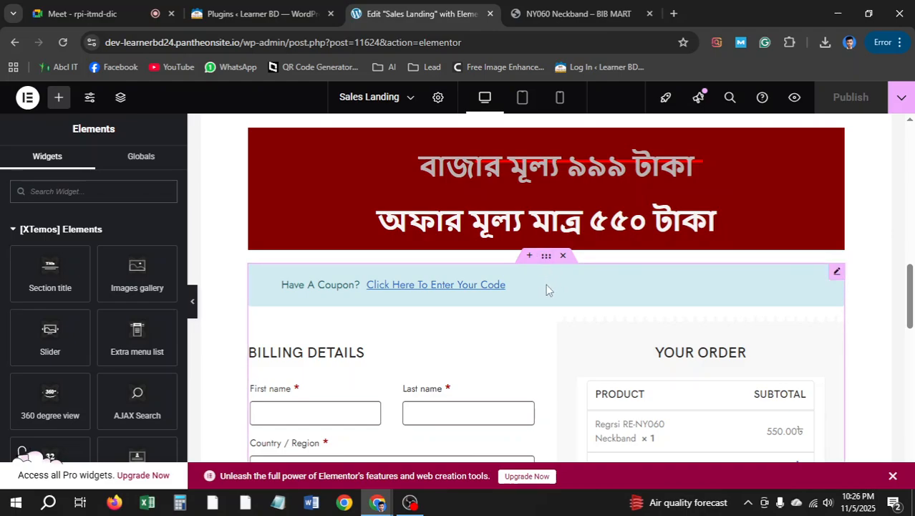
{"action": "scroll", "coordinate": [494, 299], "scroll_direction": "down", "scroll_amount": 5}
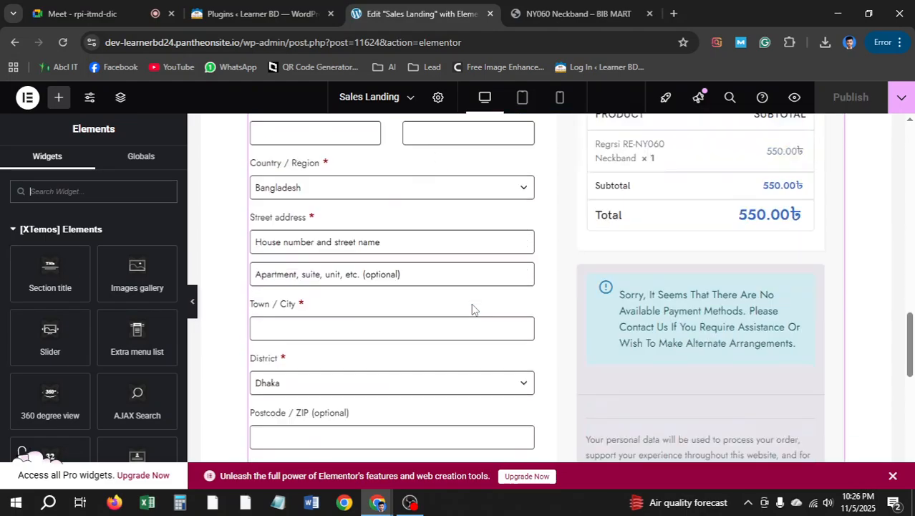
{"action": "scroll", "coordinate": [499, 296], "scroll_direction": "down", "scroll_amount": 3}
{"action": "scroll", "coordinate": [606, 306], "scroll_direction": "up", "scroll_amount": 8}
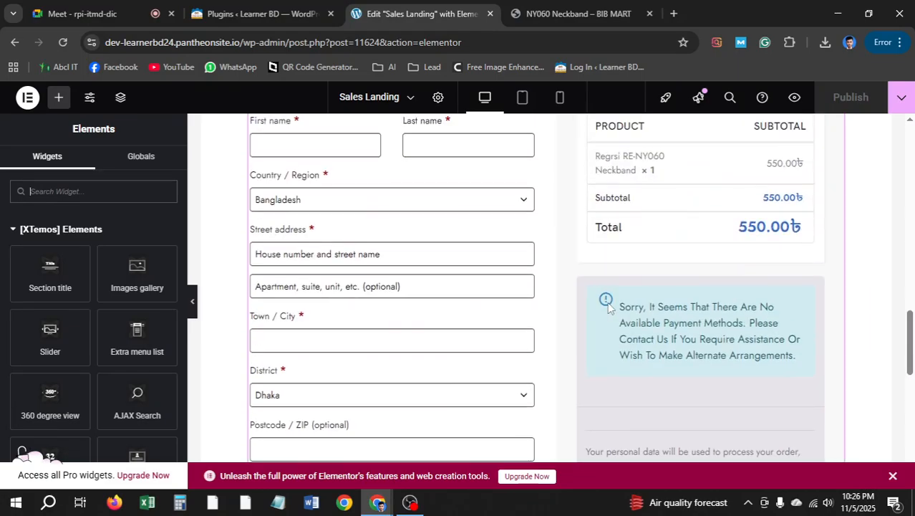
{"action": "scroll", "coordinate": [704, 241], "scroll_direction": "down", "scroll_amount": 2}
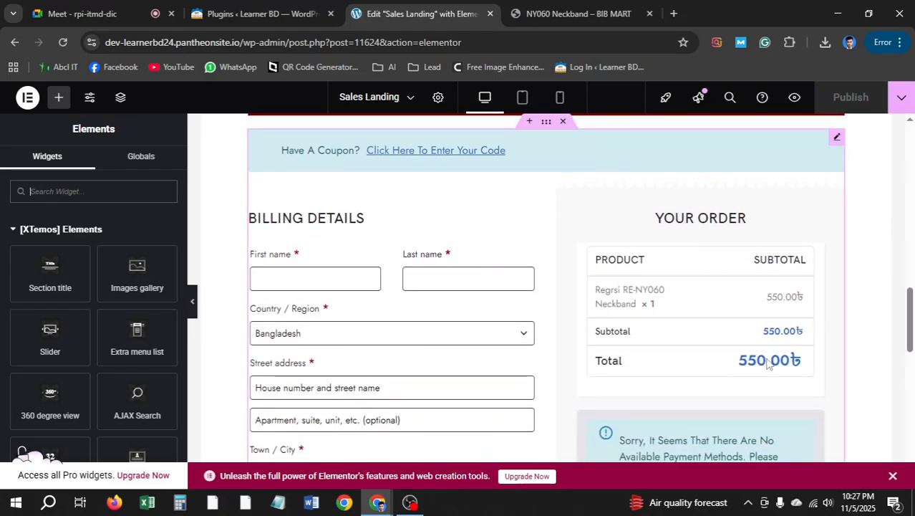
{"action": "scroll", "coordinate": [576, 321], "scroll_direction": "up", "scroll_amount": 4}
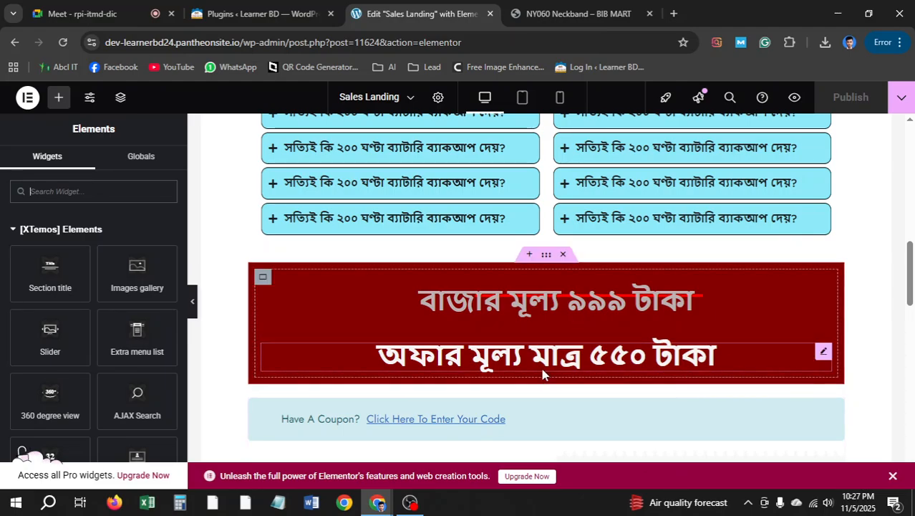
{"action": "scroll", "coordinate": [588, 357], "scroll_direction": "down", "scroll_amount": 4}
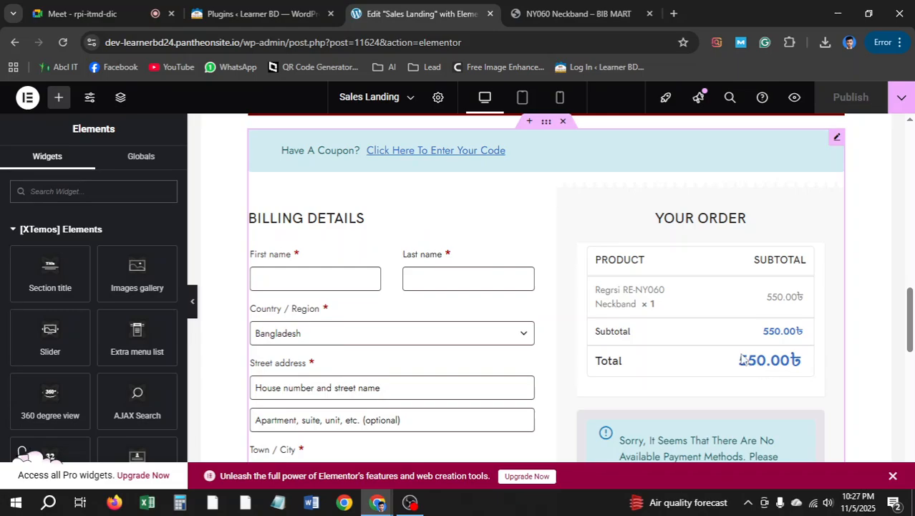
{"action": "scroll", "coordinate": [751, 365], "scroll_direction": "down", "scroll_amount": 5}
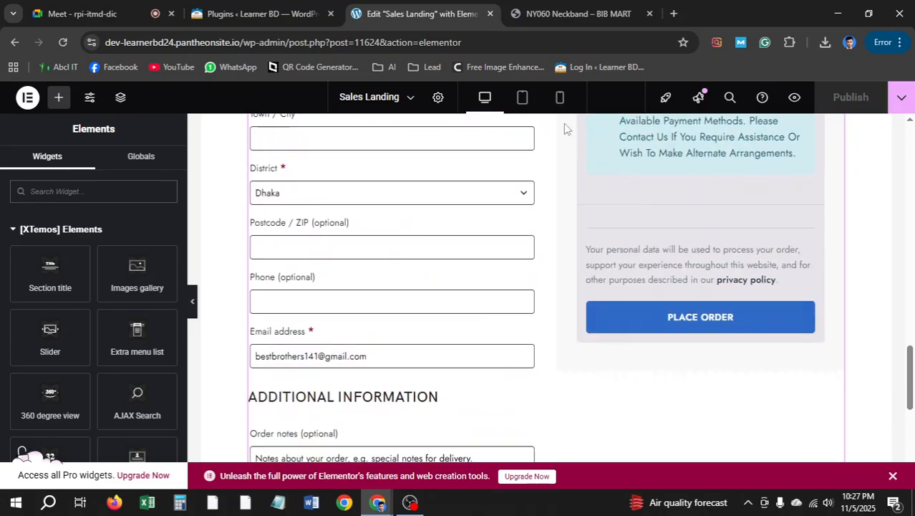
{"action": "left_click", "coordinate": [262, 13]}
{"action": "left_click", "coordinate": [419, 14]}
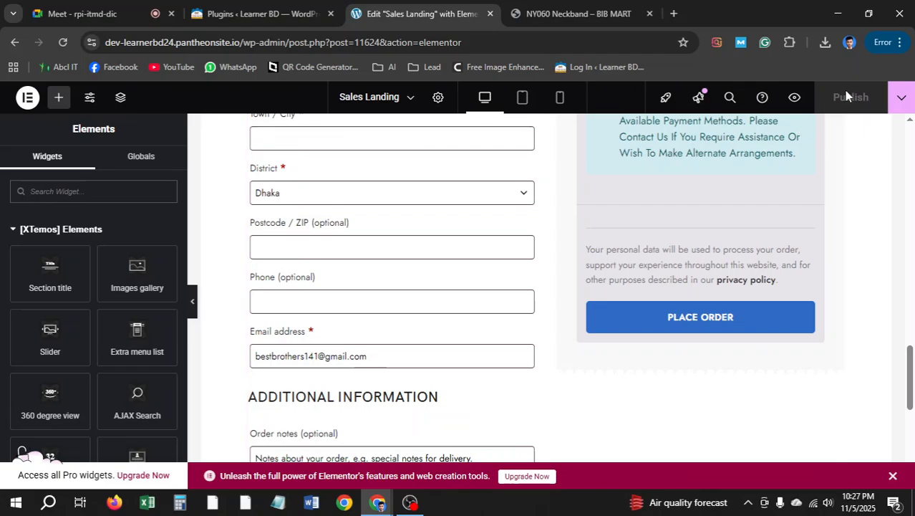
Open CartFlows from WordPress admin and show its Funnels list with the live Landing Page 1 funnel
{"action": "left_click", "coordinate": [244, 13]}
{"action": "mouse_move", "coordinate": [84, 279]}
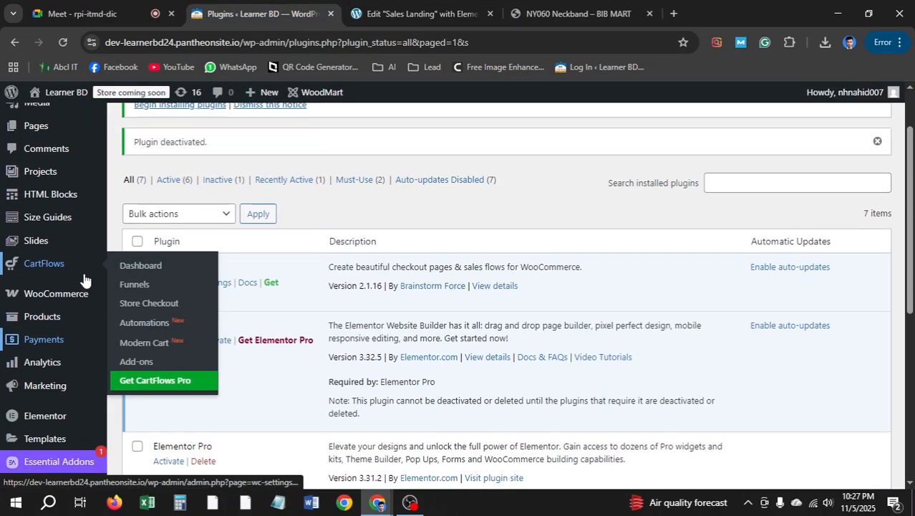
{"action": "scroll", "coordinate": [84, 280], "scroll_direction": "up", "scroll_amount": 2}
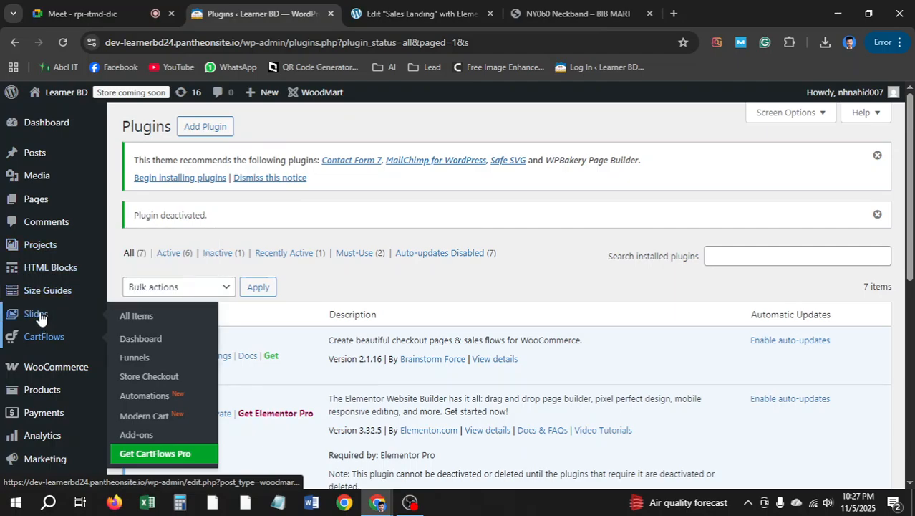
{"action": "left_click", "coordinate": [44, 340]}
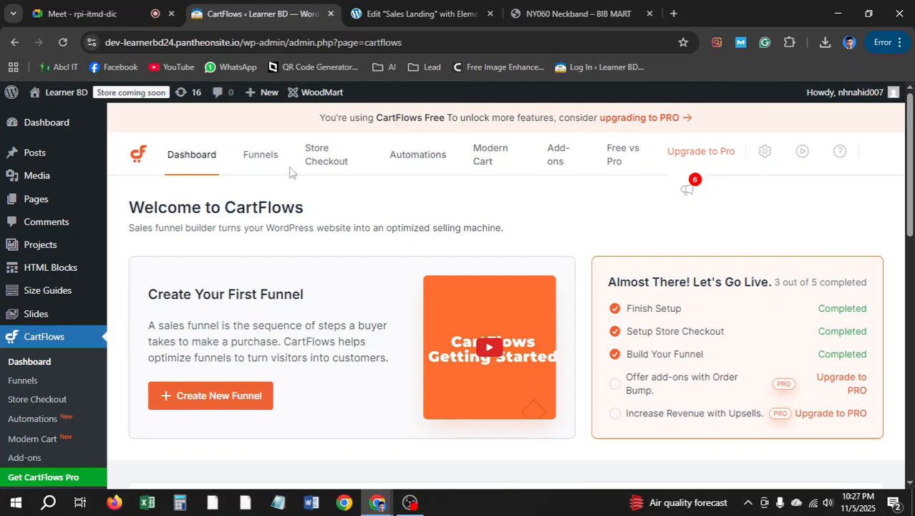
{"action": "left_click", "coordinate": [260, 155]}
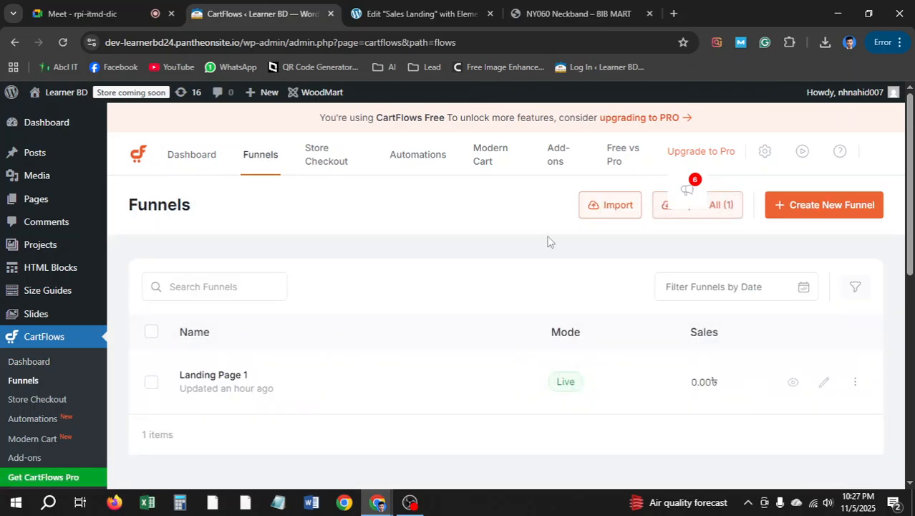
{"action": "left_click", "coordinate": [856, 383]}
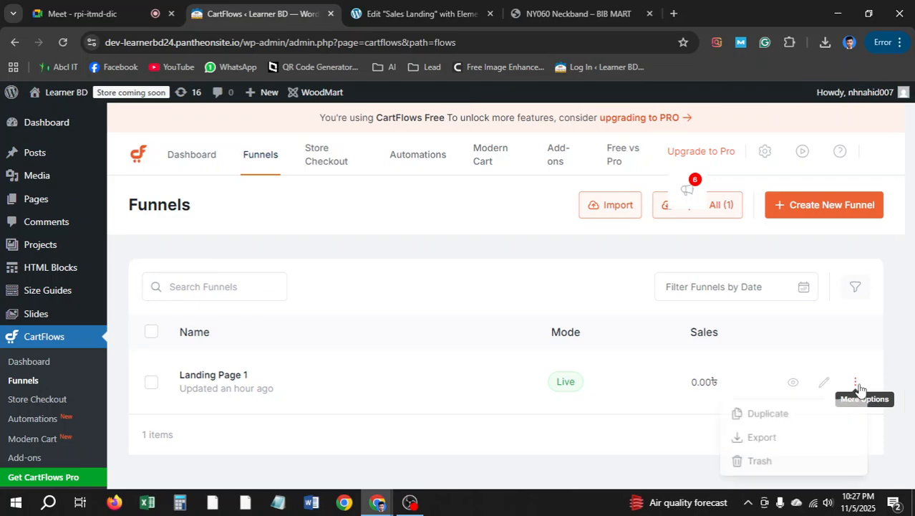
{"action": "left_click", "coordinate": [549, 434]}
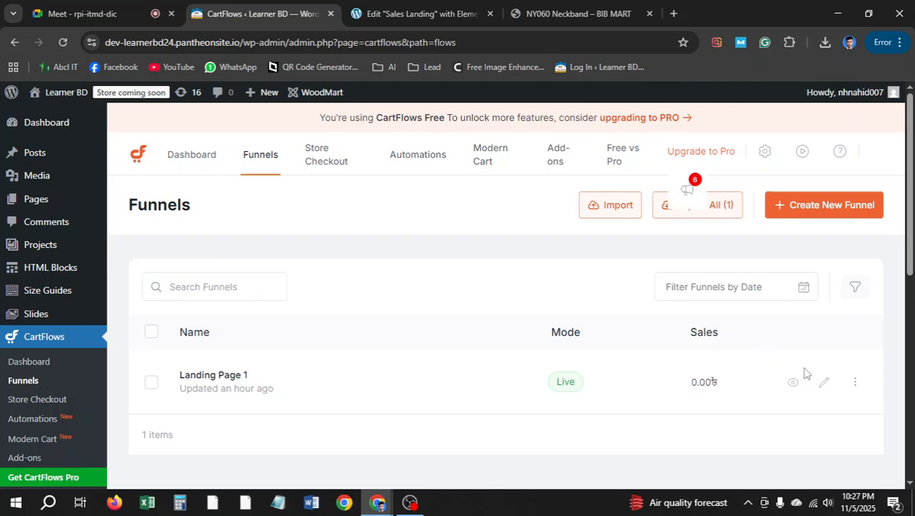
Edit the Landing Page 1 funnel and review its Sales Landing, Checkout and Thank You steps
{"action": "left_click", "coordinate": [824, 384]}
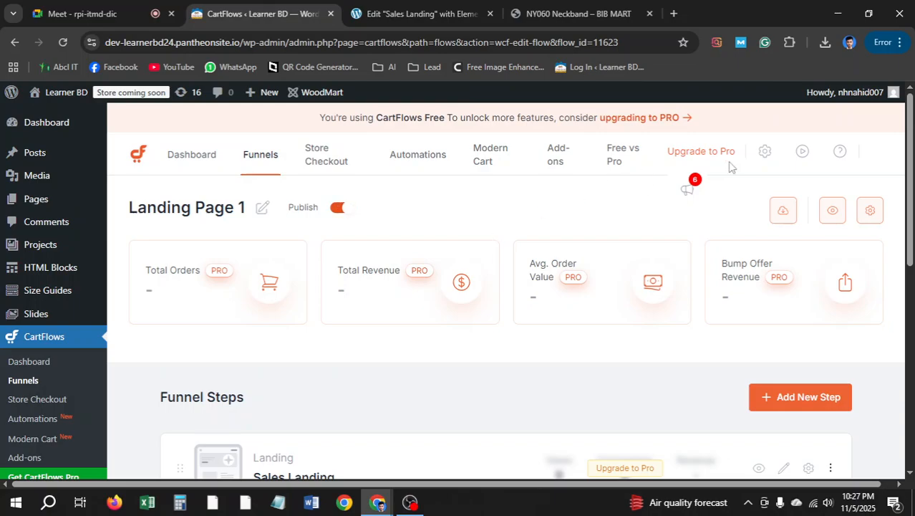
{"action": "scroll", "coordinate": [492, 243], "scroll_direction": "down", "scroll_amount": 2}
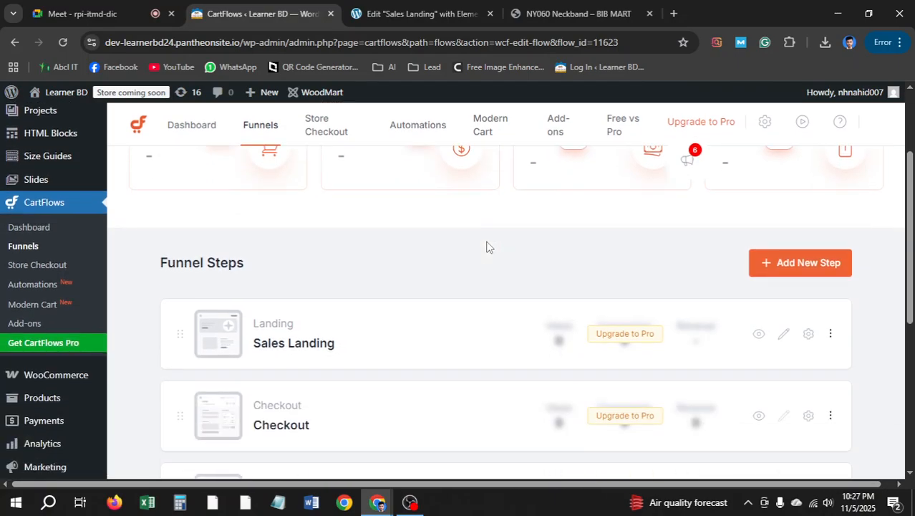
{"action": "scroll", "coordinate": [486, 247], "scroll_direction": "down", "scroll_amount": 4}
{"action": "scroll", "coordinate": [486, 247], "scroll_direction": "up", "scroll_amount": 2}
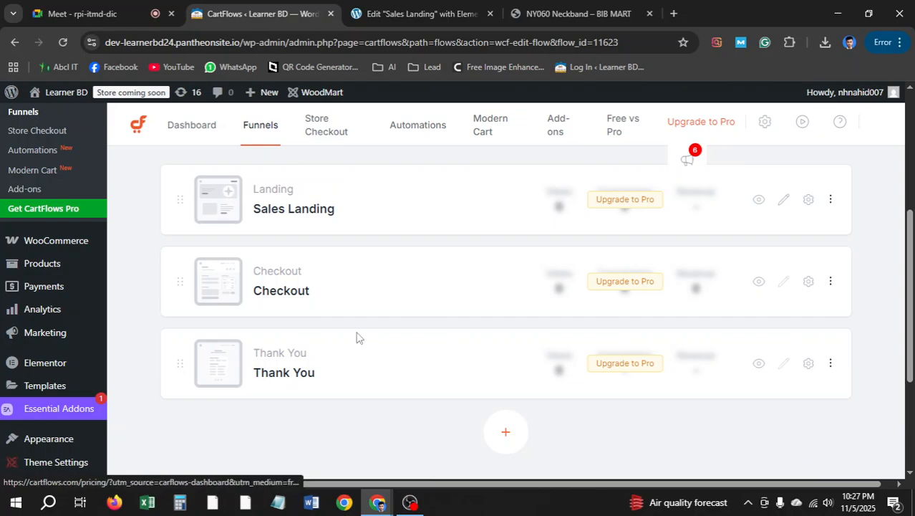
{"action": "scroll", "coordinate": [659, 323], "scroll_direction": "up", "scroll_amount": 3}
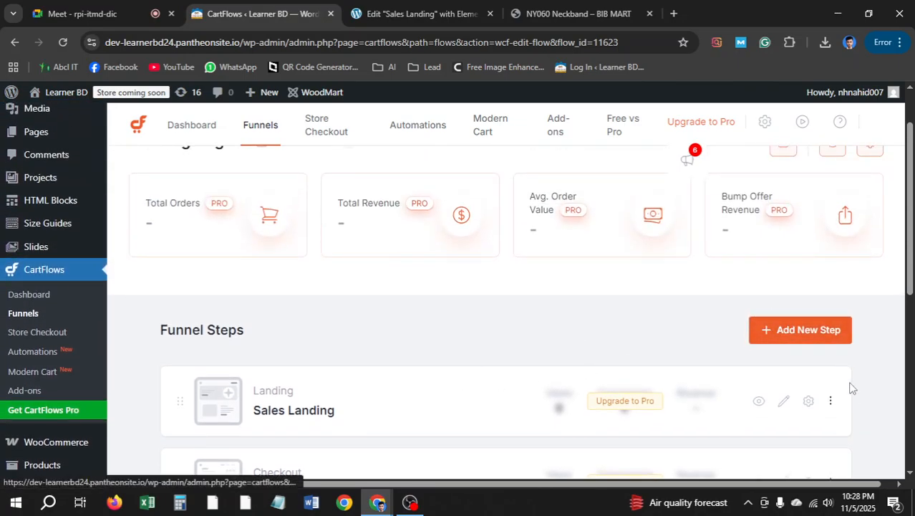
{"action": "scroll", "coordinate": [833, 400], "scroll_direction": "up", "scroll_amount": 1}
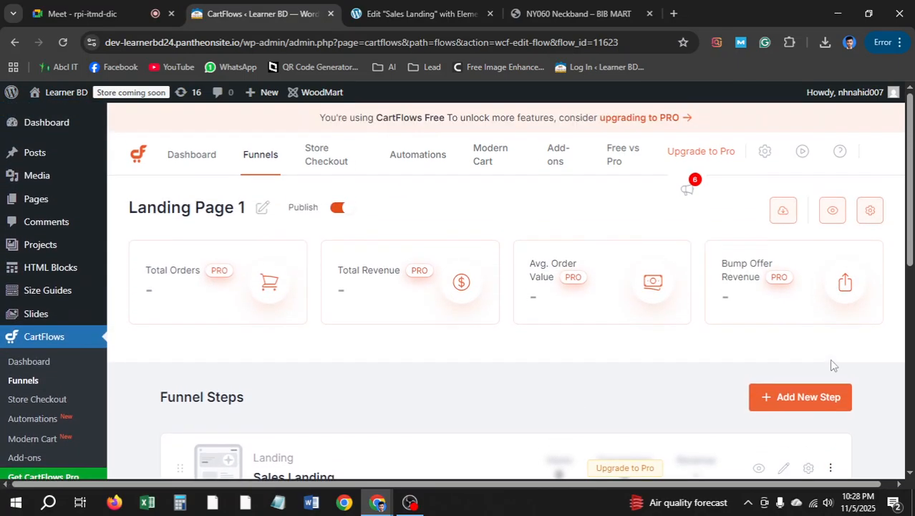
{"action": "left_click", "coordinate": [871, 212]}
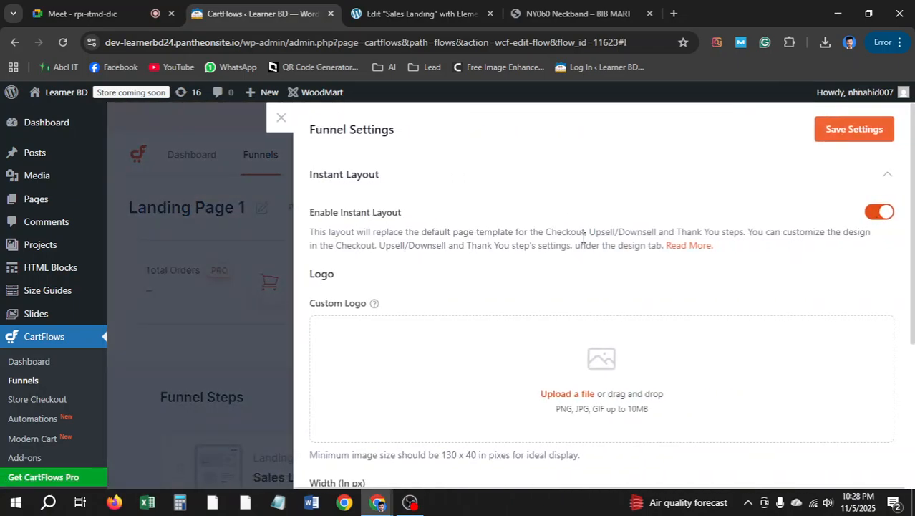
{"action": "scroll", "coordinate": [447, 269], "scroll_direction": "down", "scroll_amount": 3}
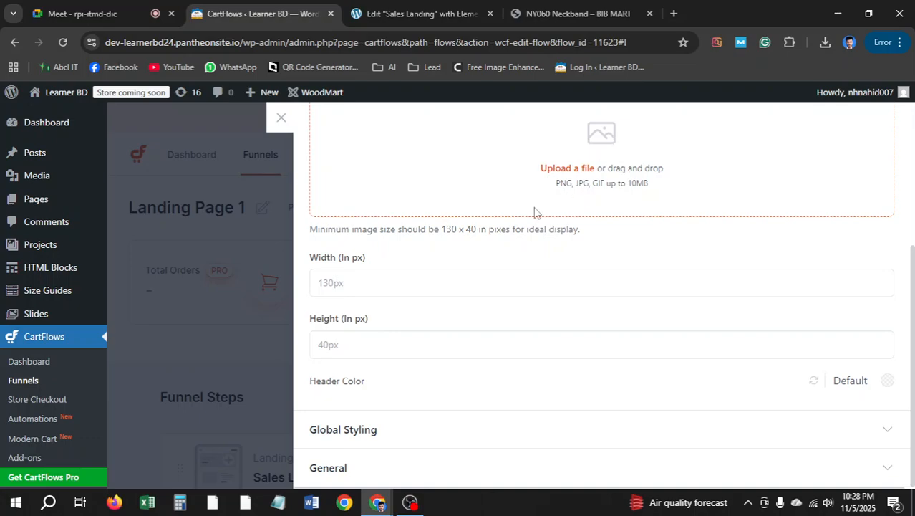
{"action": "scroll", "coordinate": [548, 248], "scroll_direction": "up", "scroll_amount": 3}
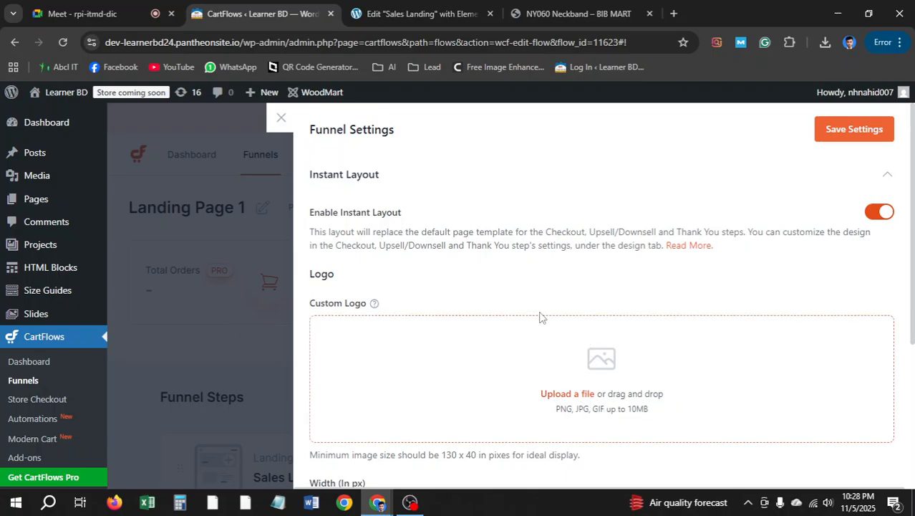
{"action": "left_click", "coordinate": [282, 119]}
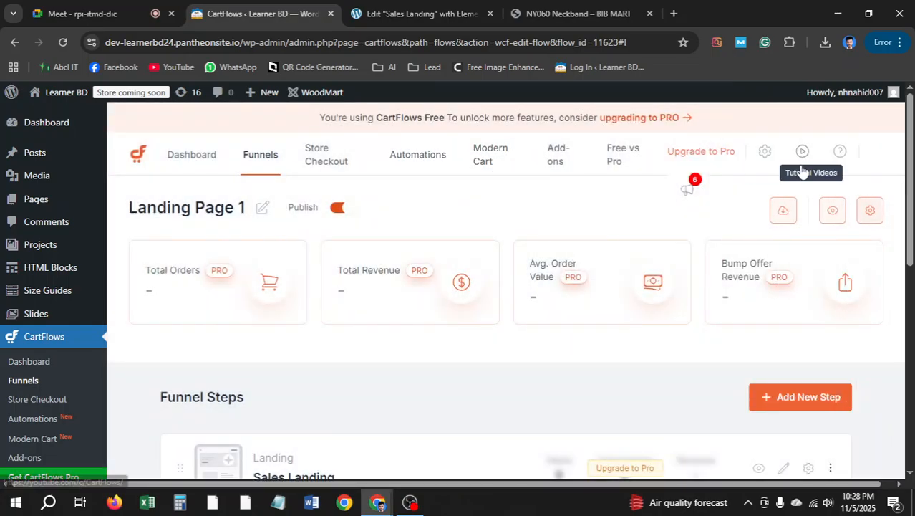
View the live Sales Landing page, note the checkout's 'no available payment methods' notice, and return to CartFlows
{"action": "left_click", "coordinate": [833, 212]}
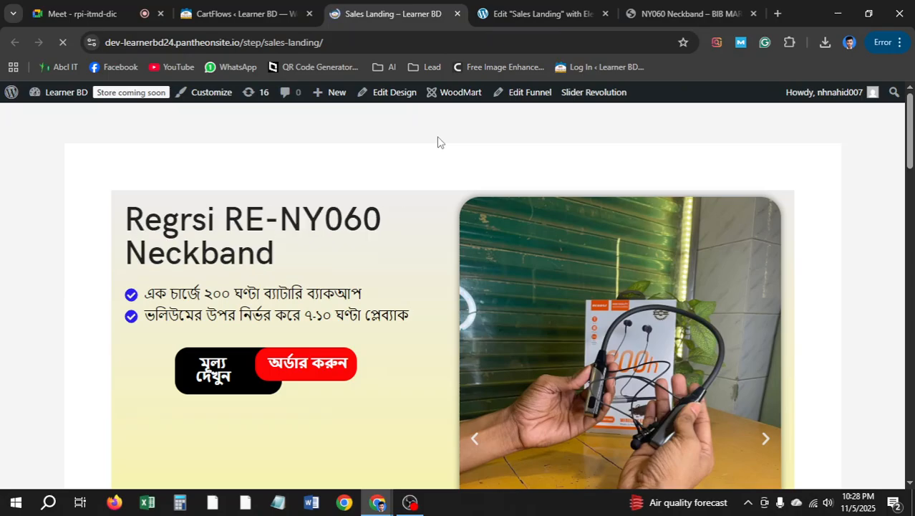
{"action": "scroll", "coordinate": [526, 165], "scroll_direction": "down", "scroll_amount": 15}
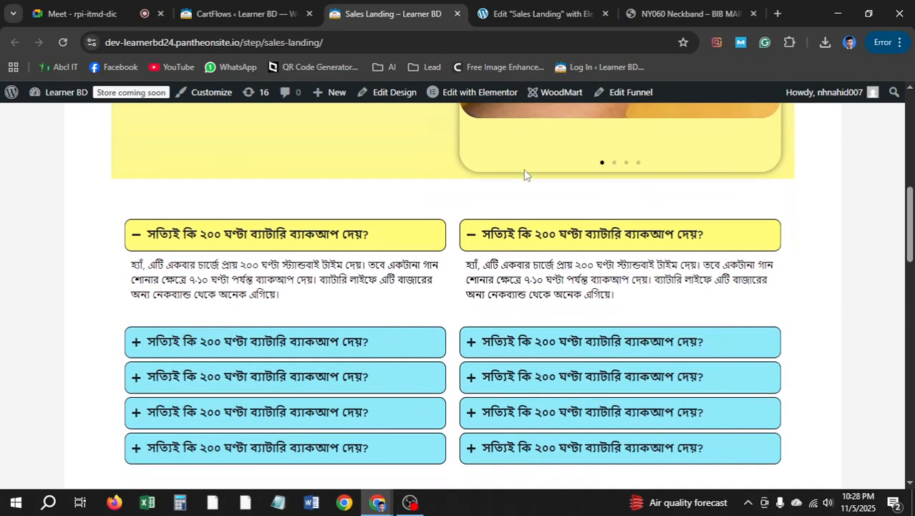
{"action": "scroll", "coordinate": [527, 168], "scroll_direction": "down", "scroll_amount": 5}
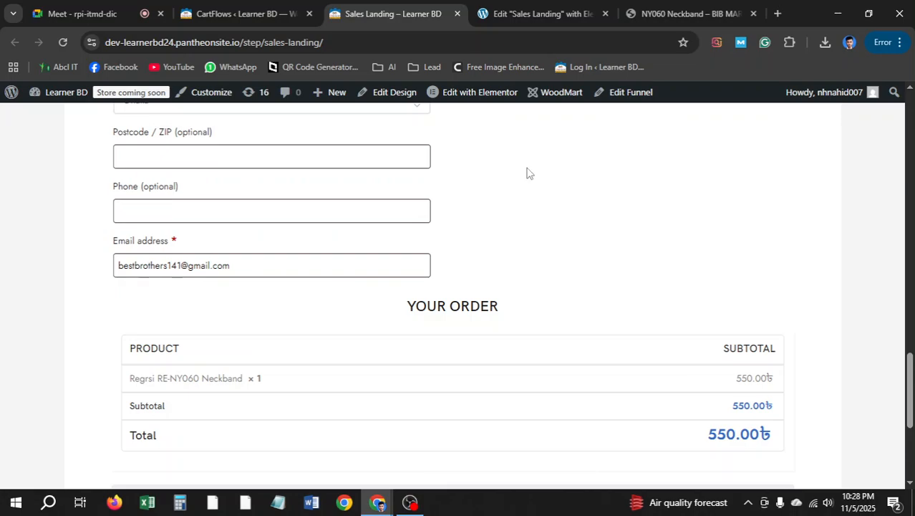
{"action": "scroll", "coordinate": [528, 168], "scroll_direction": "down", "scroll_amount": 4}
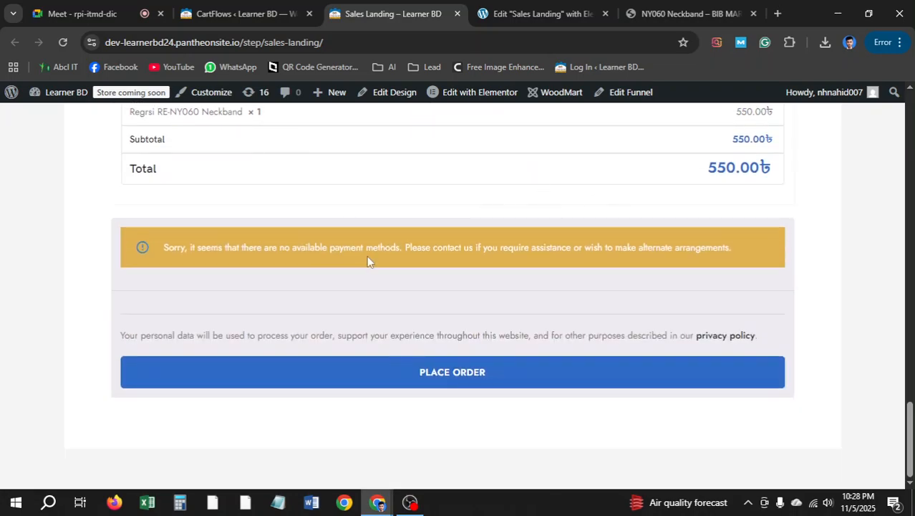
{"action": "scroll", "coordinate": [368, 260], "scroll_direction": "up", "scroll_amount": 10}
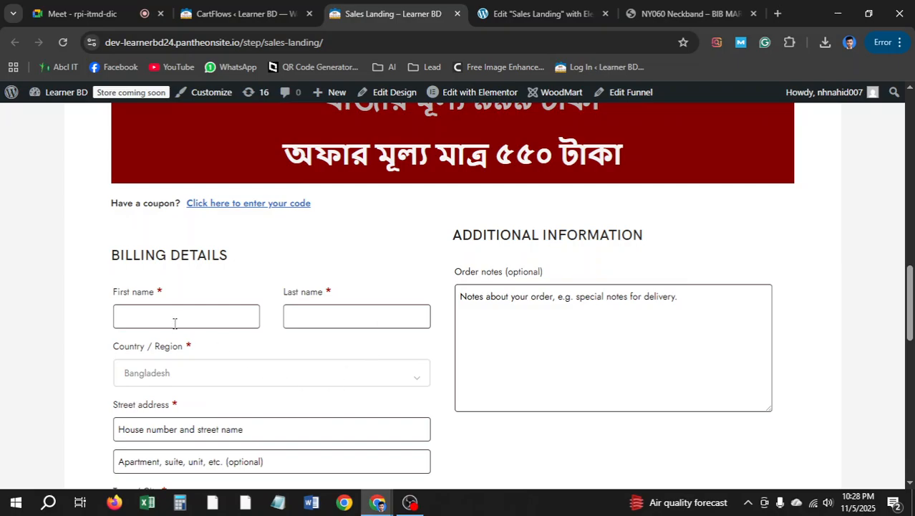
{"action": "left_click", "coordinate": [174, 323]}
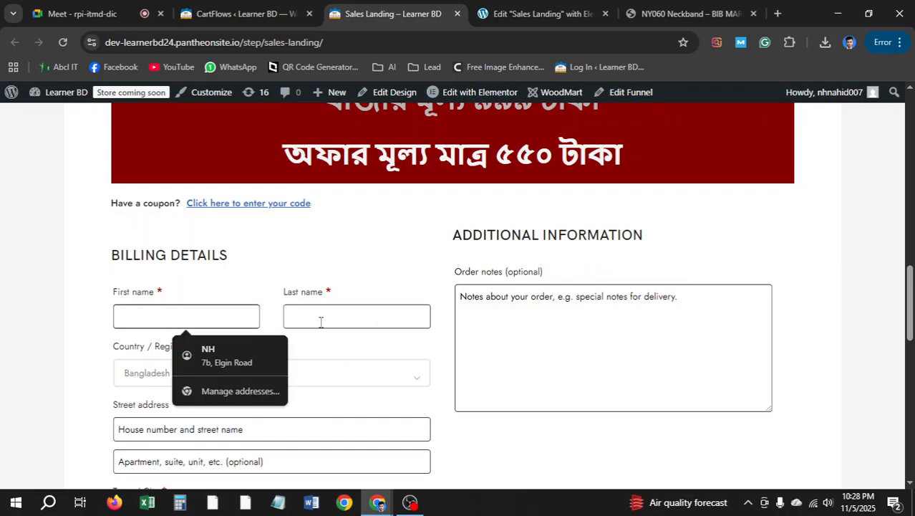
{"action": "scroll", "coordinate": [351, 313], "scroll_direction": "up", "scroll_amount": 4}
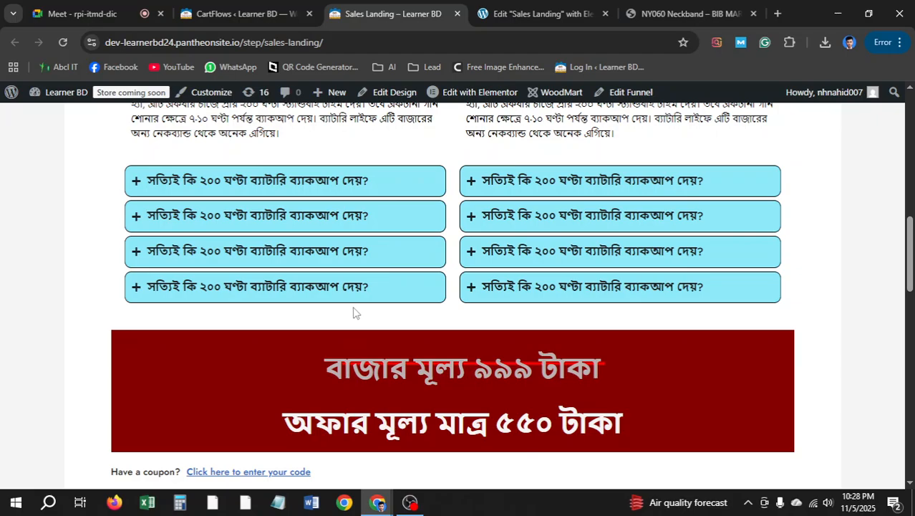
{"action": "scroll", "coordinate": [353, 312], "scroll_direction": "up", "scroll_amount": 10}
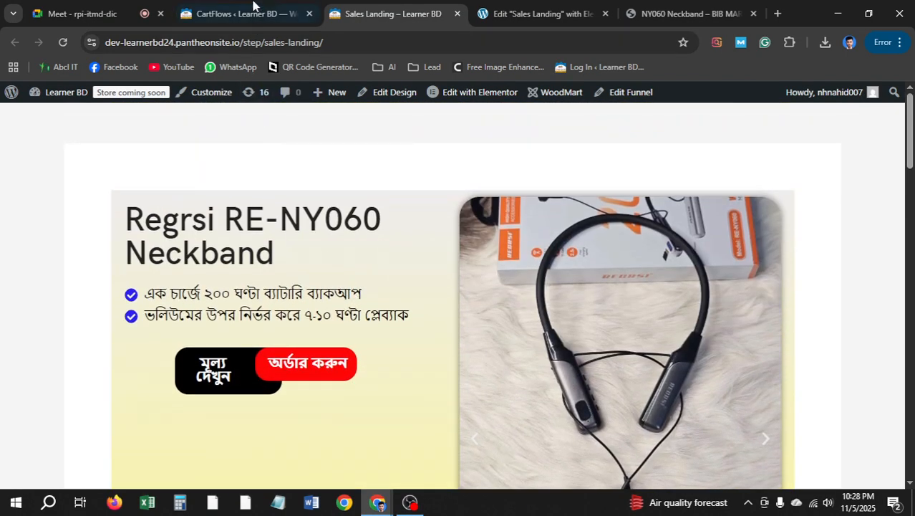
{"action": "left_click", "coordinate": [253, 6]}
{"action": "scroll", "coordinate": [558, 274], "scroll_direction": "down", "scroll_amount": 3}
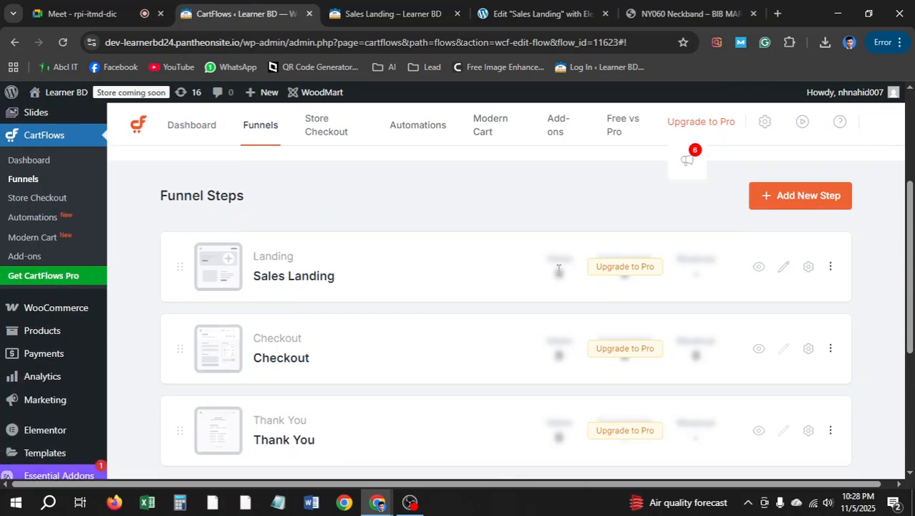
{"action": "scroll", "coordinate": [559, 271], "scroll_direction": "down", "scroll_amount": 2}
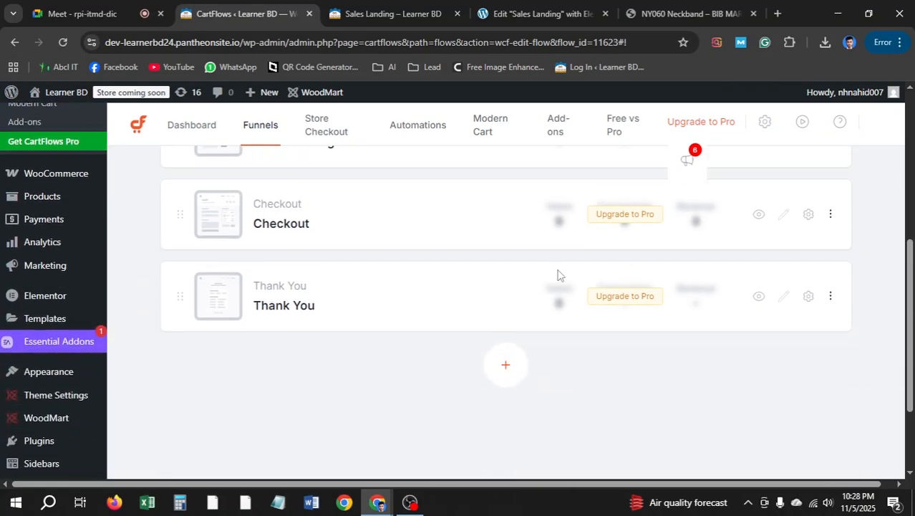
{"action": "scroll", "coordinate": [558, 274], "scroll_direction": "up", "scroll_amount": 3}
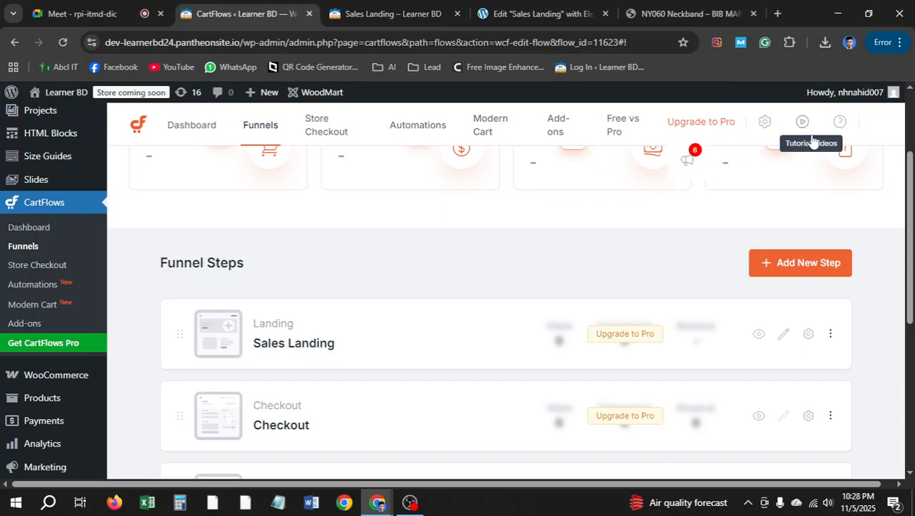
{"action": "left_click", "coordinate": [117, 8]}
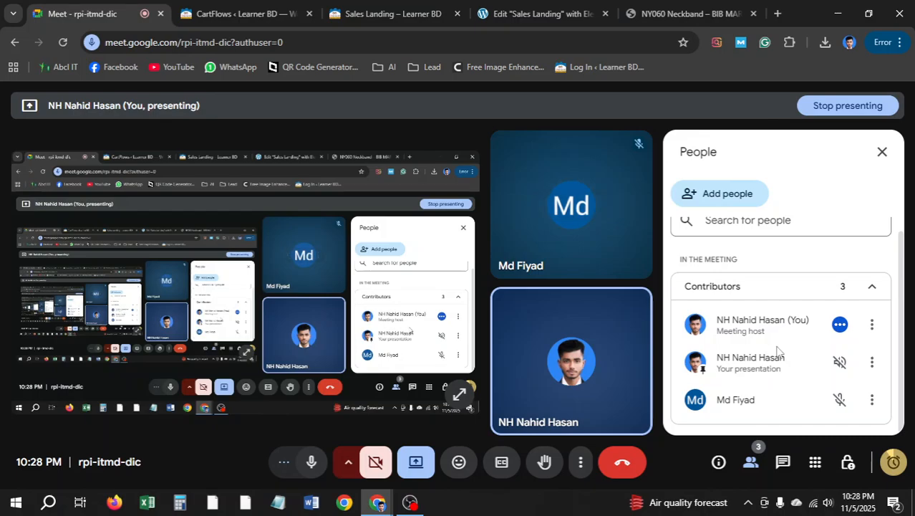
{"action": "left_click", "coordinate": [237, 14]}
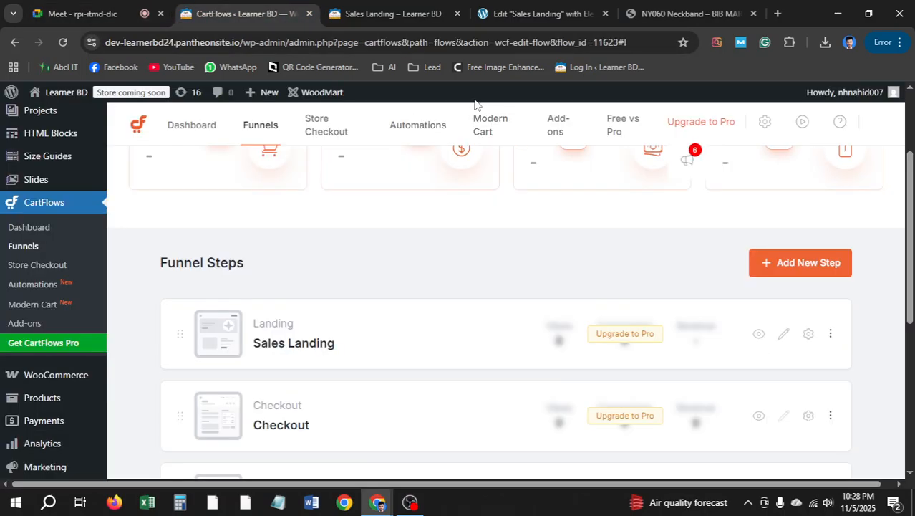
{"action": "scroll", "coordinate": [673, 220], "scroll_direction": "up", "scroll_amount": 1}
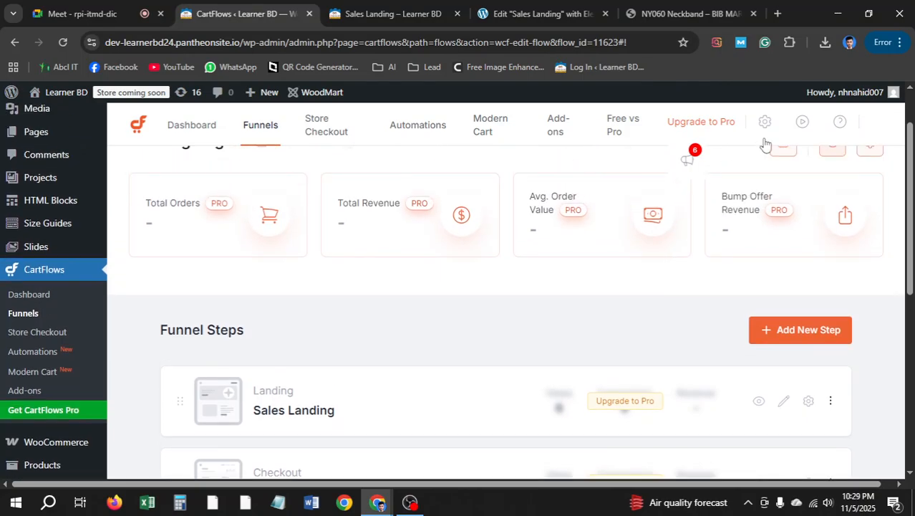
{"action": "scroll", "coordinate": [696, 216], "scroll_direction": "down", "scroll_amount": 3}
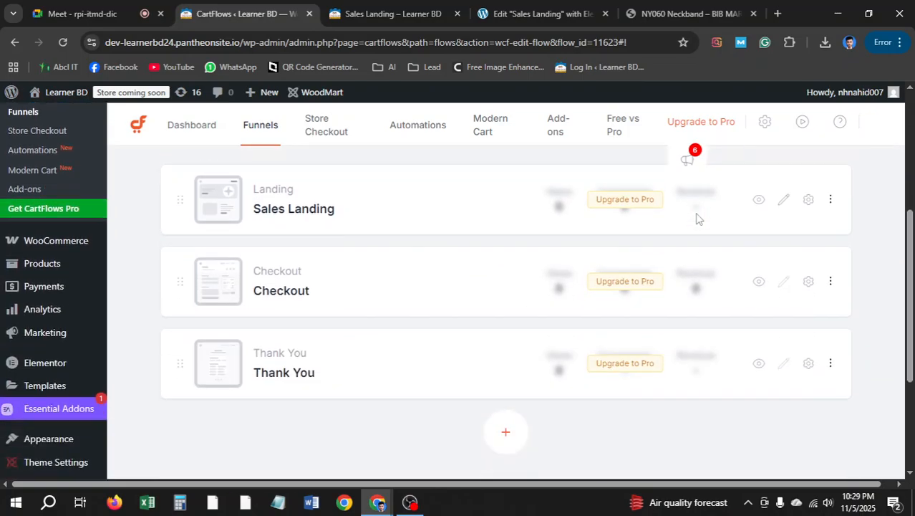
{"action": "scroll", "coordinate": [716, 186], "scroll_direction": "up", "scroll_amount": 4}
Open CartFlows Global Settings and review the funnel Permalink settings
{"action": "left_click", "coordinate": [763, 152]}
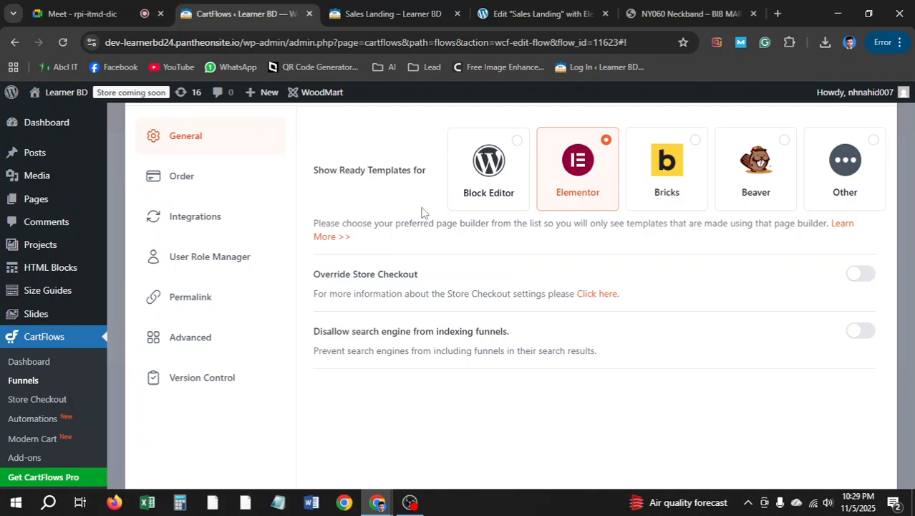
{"action": "left_click", "coordinate": [238, 302]}
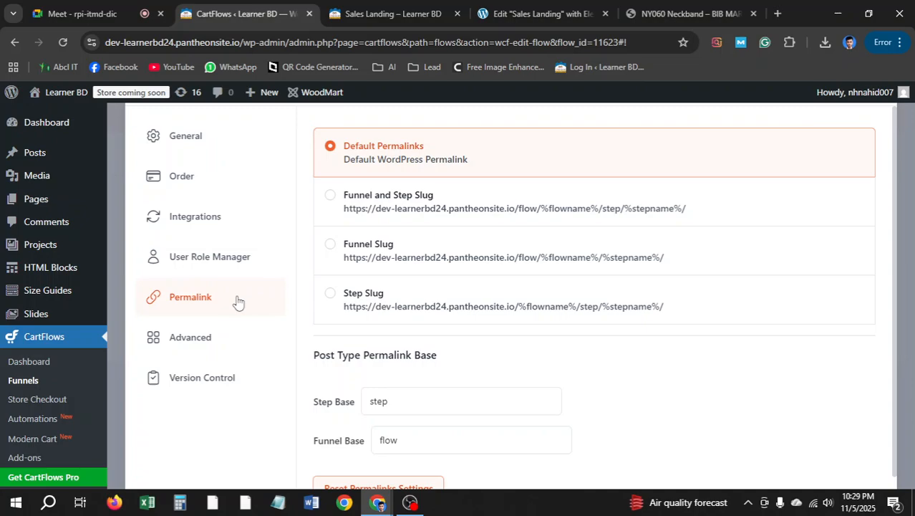
{"action": "scroll", "coordinate": [474, 333], "scroll_direction": "down", "scroll_amount": 1}
{"action": "scroll", "coordinate": [476, 322], "scroll_direction": "up", "scroll_amount": 1}
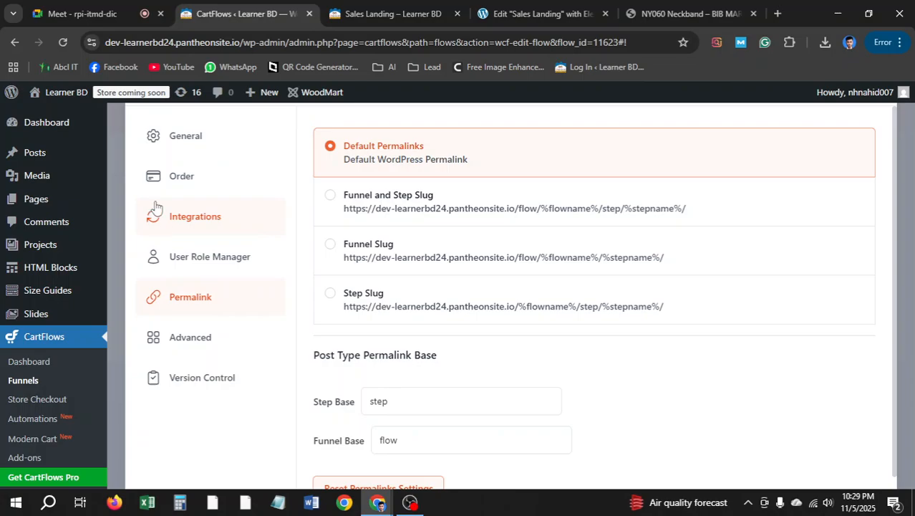
{"action": "left_click", "coordinate": [96, 7]}
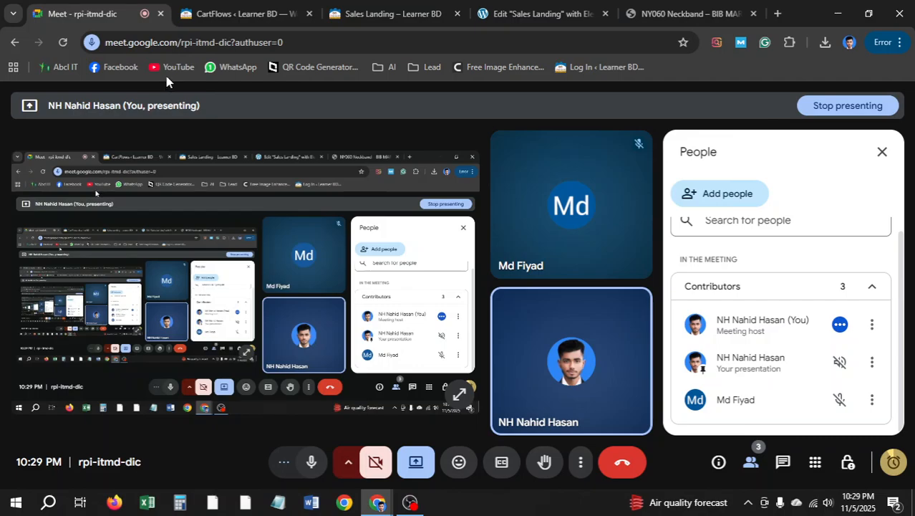
{"action": "left_click", "coordinate": [205, 7]}
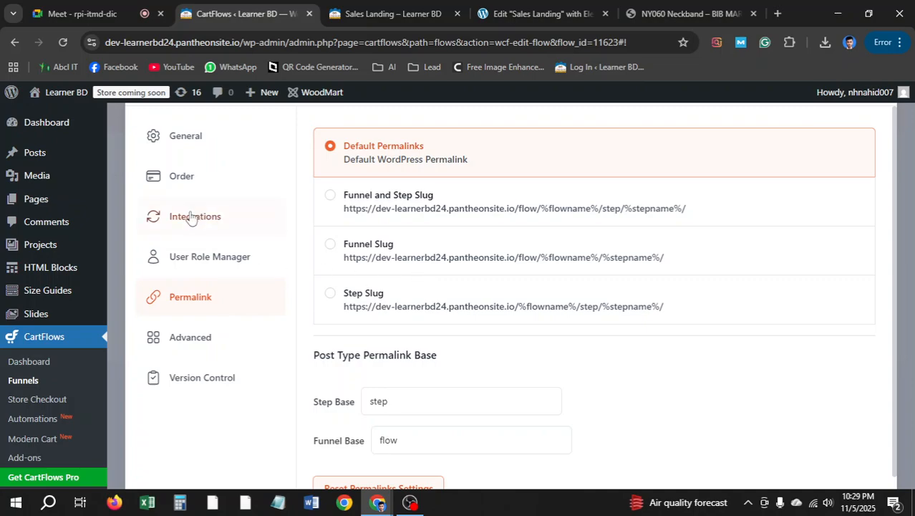
Review the CartFlows General settings before heading to WooCommerce settings
{"action": "mouse_move", "coordinate": [65, 293]}
{"action": "left_click", "coordinate": [173, 147]}
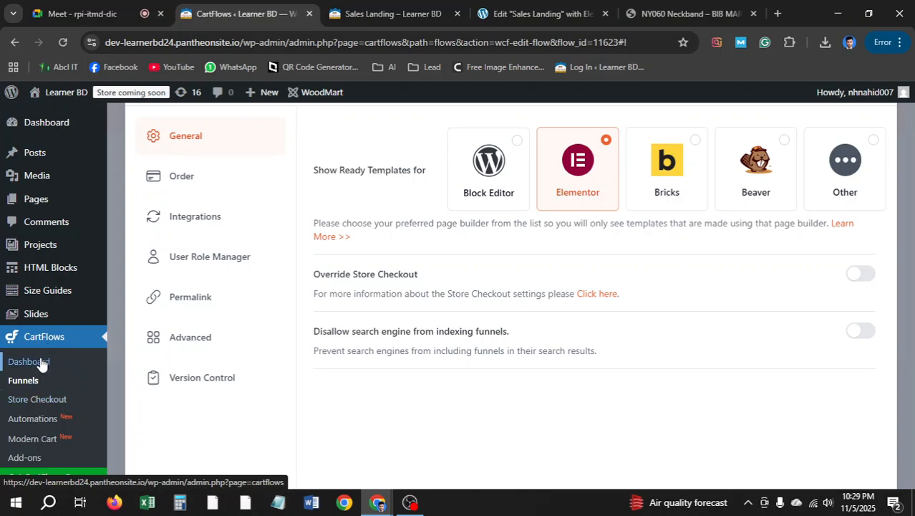
{"action": "mouse_move", "coordinate": [53, 328]}
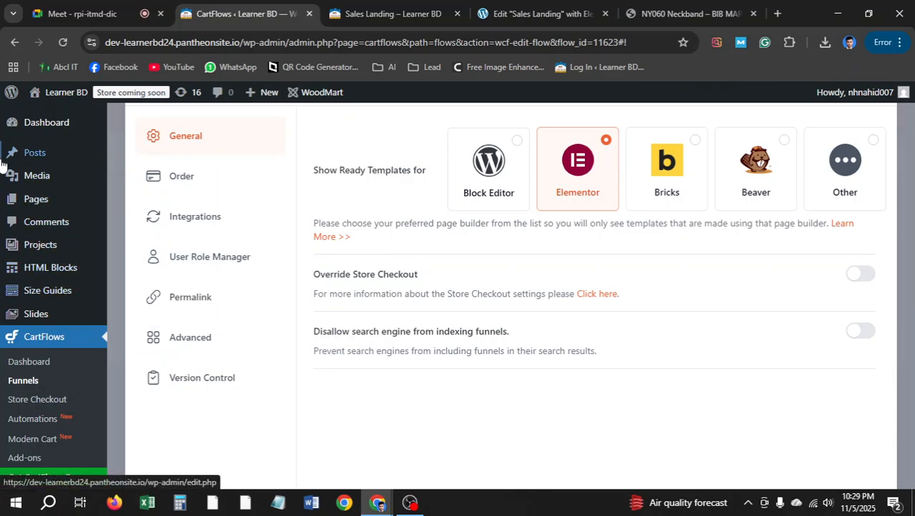
{"action": "mouse_move", "coordinate": [10, 93]}
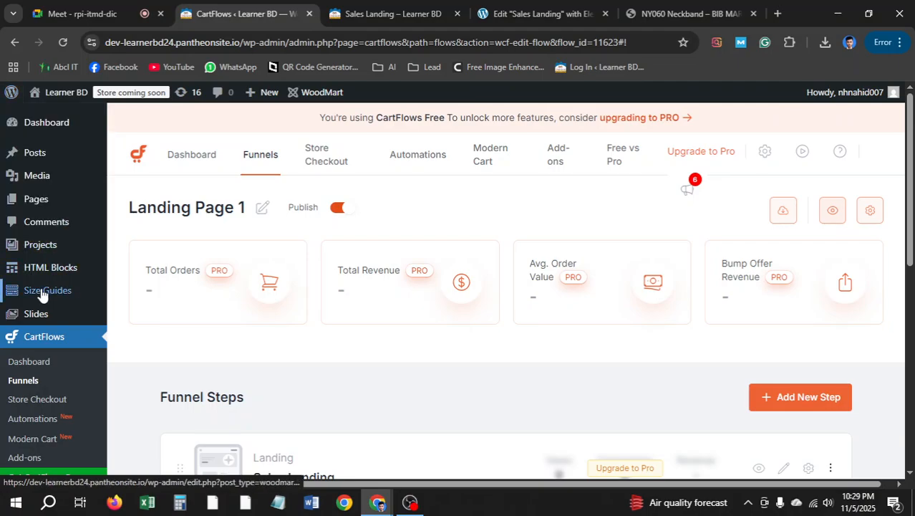
{"action": "scroll", "coordinate": [41, 287], "scroll_direction": "down", "scroll_amount": 1}
{"action": "scroll", "coordinate": [44, 279], "scroll_direction": "up", "scroll_amount": 1}
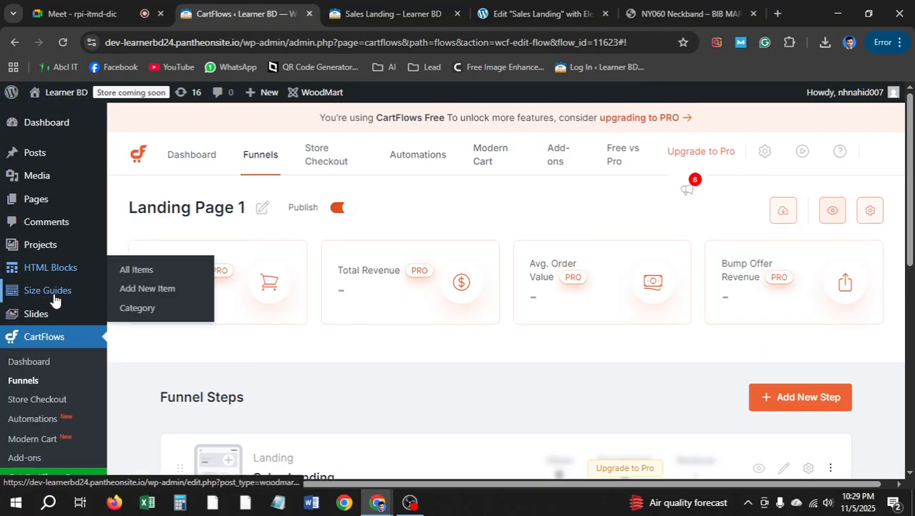
{"action": "scroll", "coordinate": [44, 290], "scroll_direction": "down", "scroll_amount": 3}
{"action": "mouse_move", "coordinate": [51, 241]}
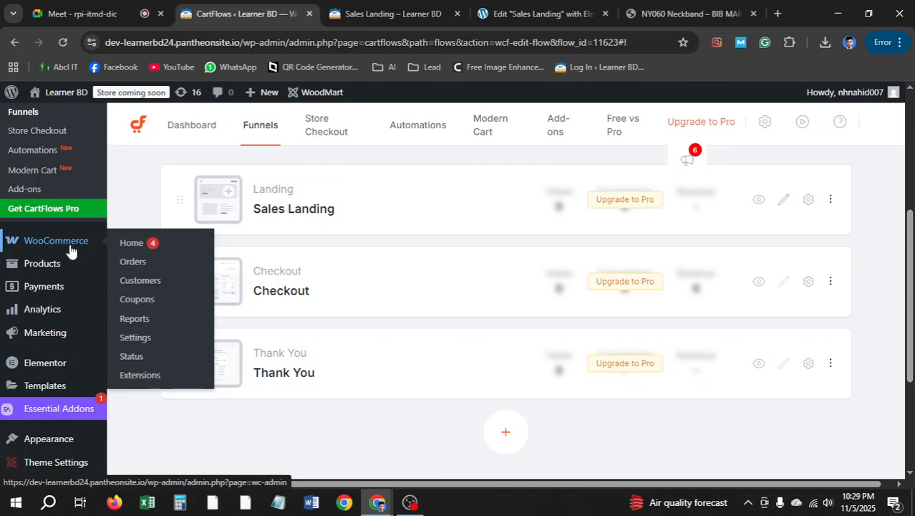
In WooCommerce general settings, enter Dhaka as the store city
{"action": "left_click", "coordinate": [140, 343]}
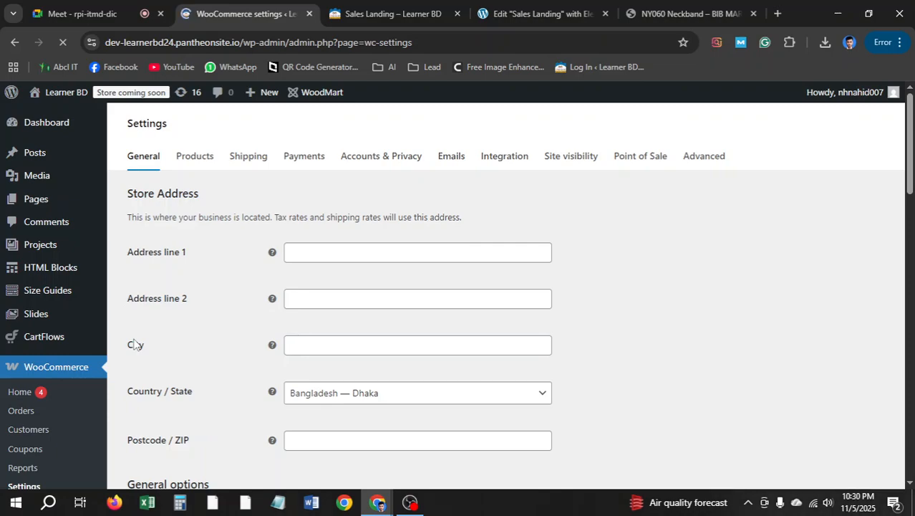
{"action": "scroll", "coordinate": [243, 322], "scroll_direction": "down", "scroll_amount": 2}
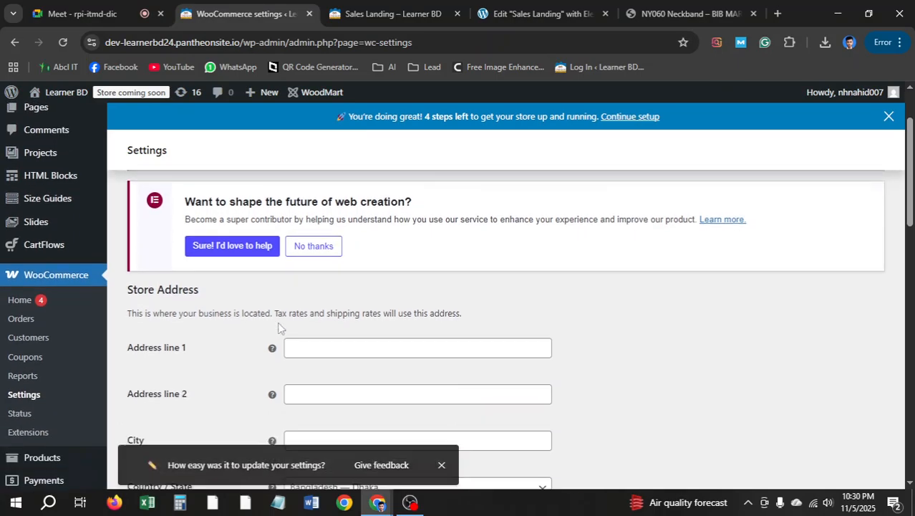
{"action": "left_click", "coordinate": [442, 461]}
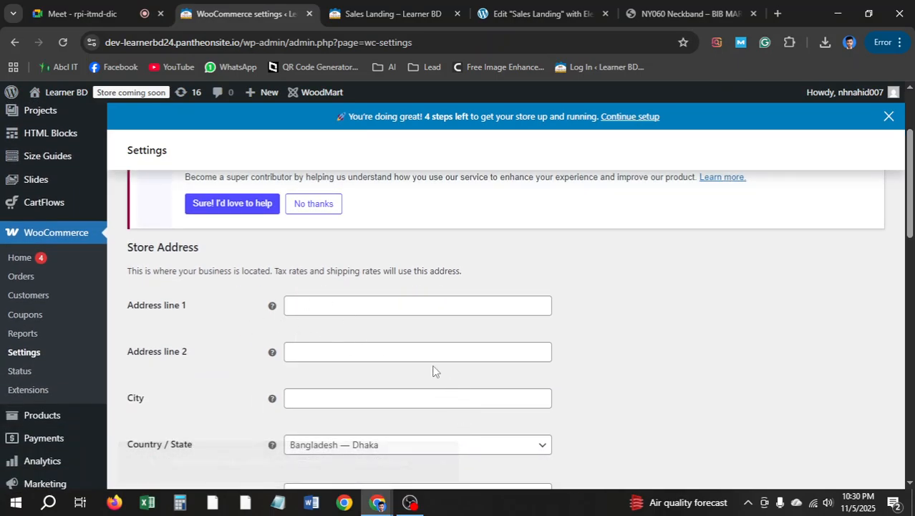
{"action": "left_click", "coordinate": [331, 304]}
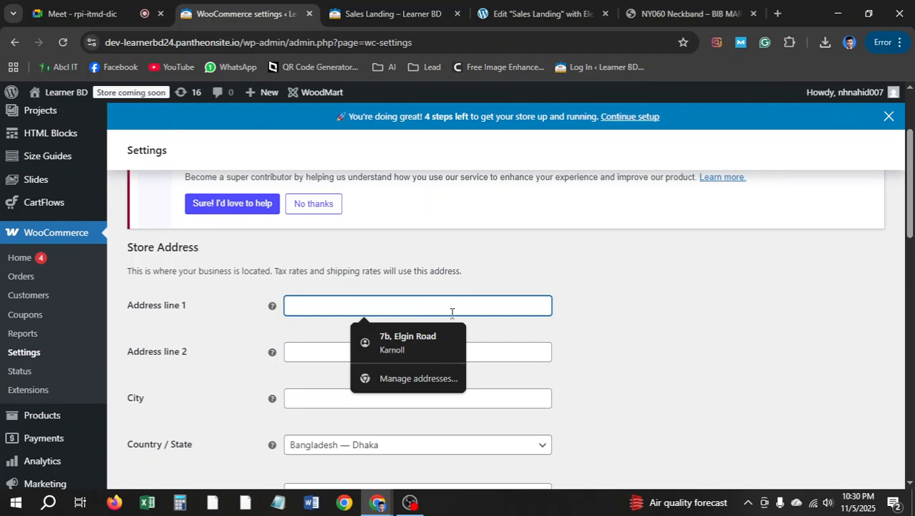
{"action": "left_click", "coordinate": [594, 330]}
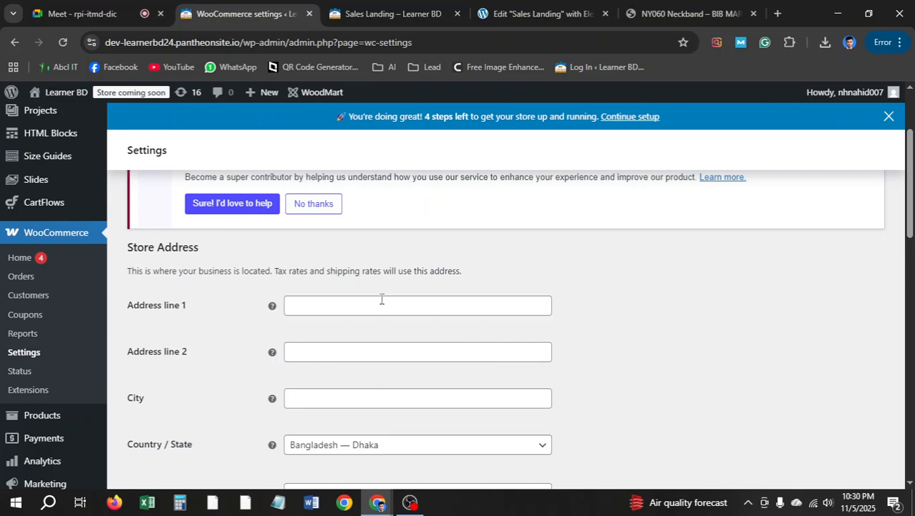
{"action": "scroll", "coordinate": [361, 328], "scroll_direction": "down", "scroll_amount": 1}
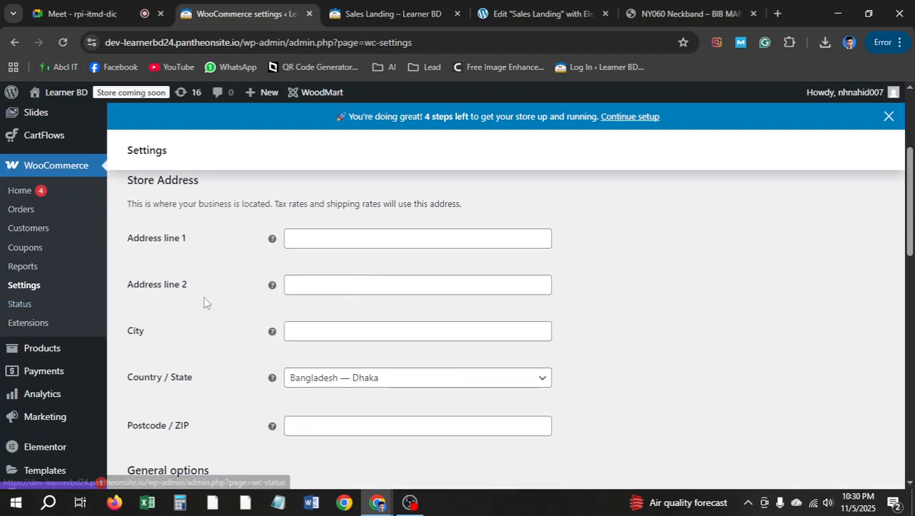
{"action": "left_click", "coordinate": [309, 331]}
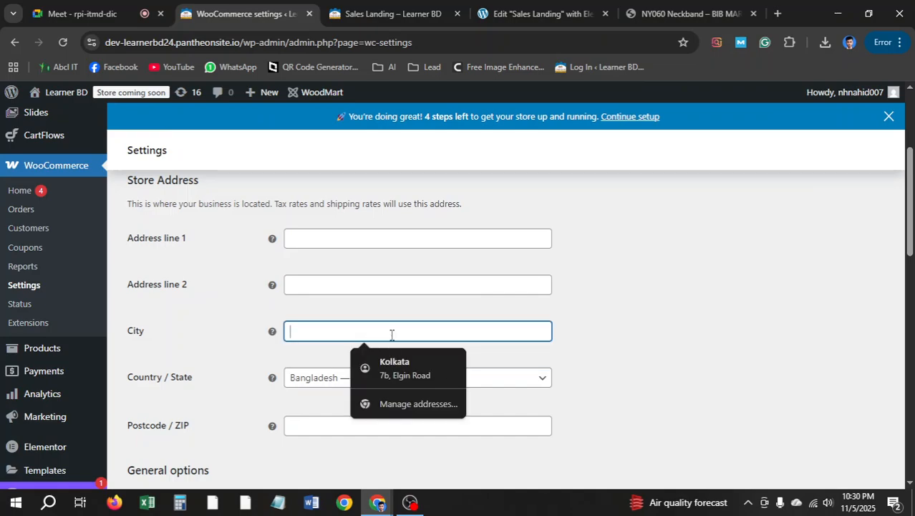
{"action": "type", "text": "dhaka"}
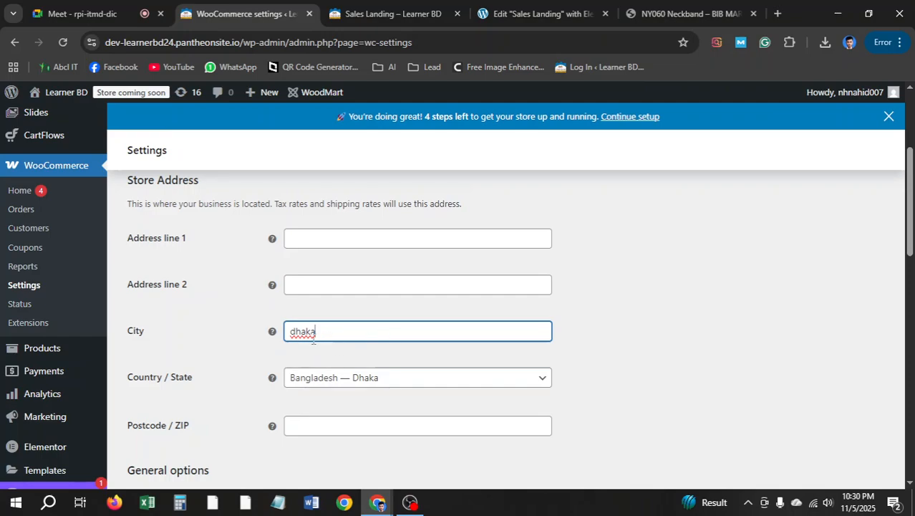
{"action": "left_click_drag", "start_coordinate": [296, 330], "coordinate": [281, 336]}
{"action": "type", "text": "D"}
{"action": "scroll", "coordinate": [410, 345], "scroll_direction": "down", "scroll_amount": 2}
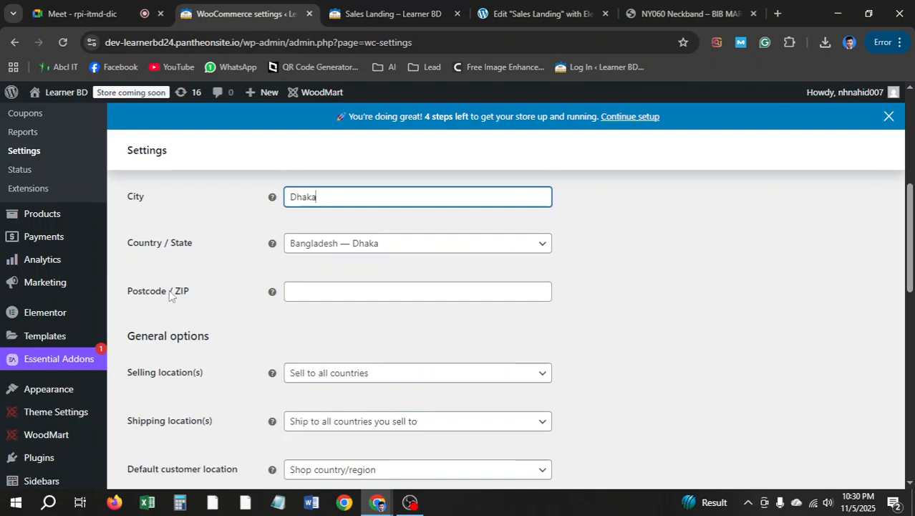
{"action": "left_click", "coordinate": [313, 291]}
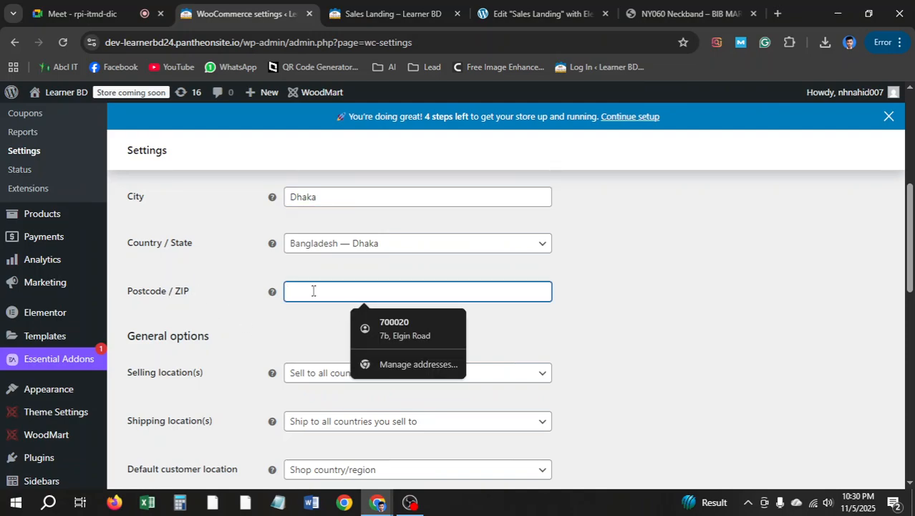
{"action": "scroll", "coordinate": [159, 324], "scroll_direction": "down", "scroll_amount": 1}
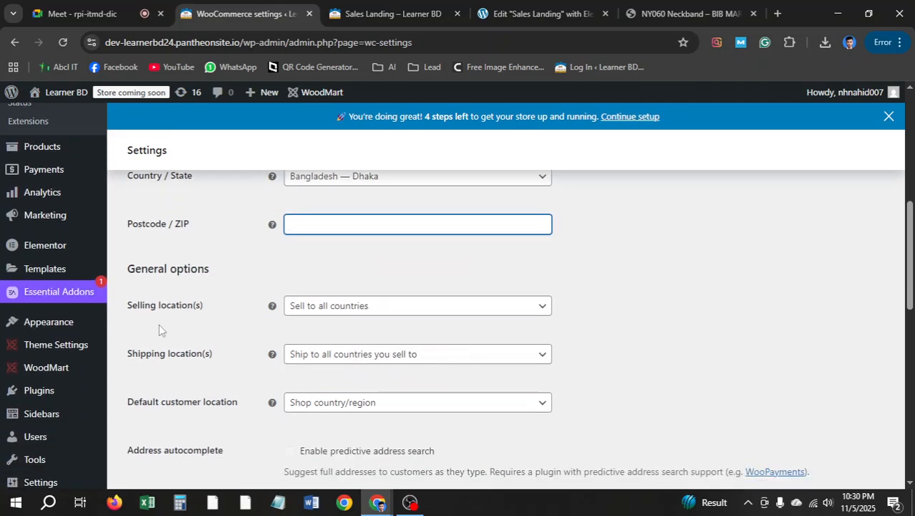
Restrict selling locations to specific countries, with Bangladesh selected
{"action": "left_click", "coordinate": [312, 310]}
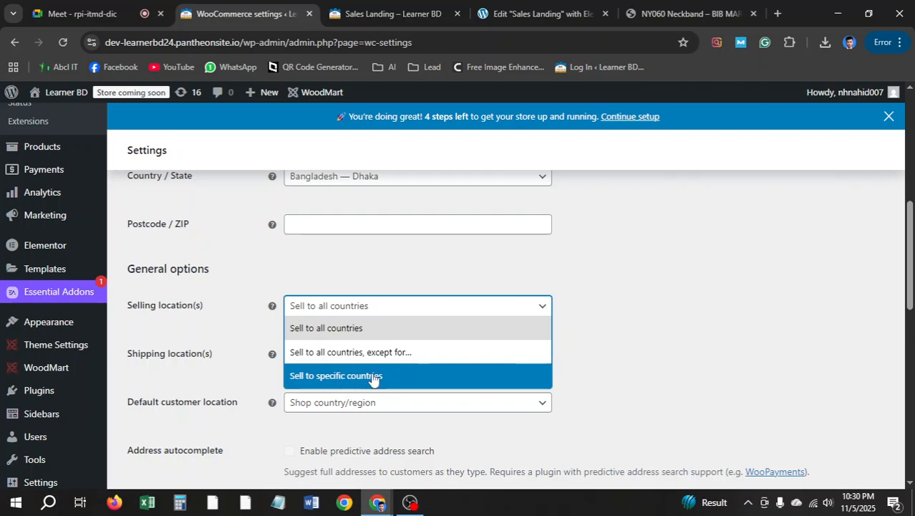
{"action": "left_click", "coordinate": [405, 378]}
{"action": "left_click", "coordinate": [369, 359]}
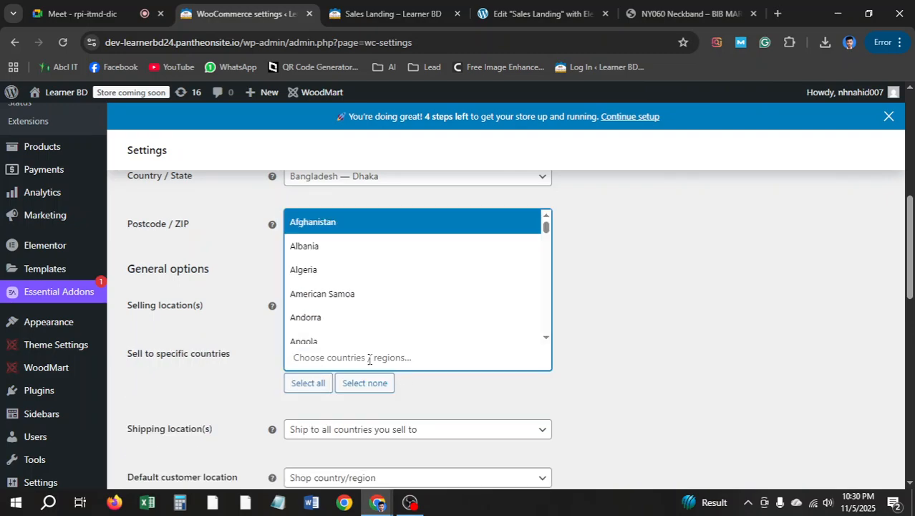
{"action": "type", "text": "bang"}
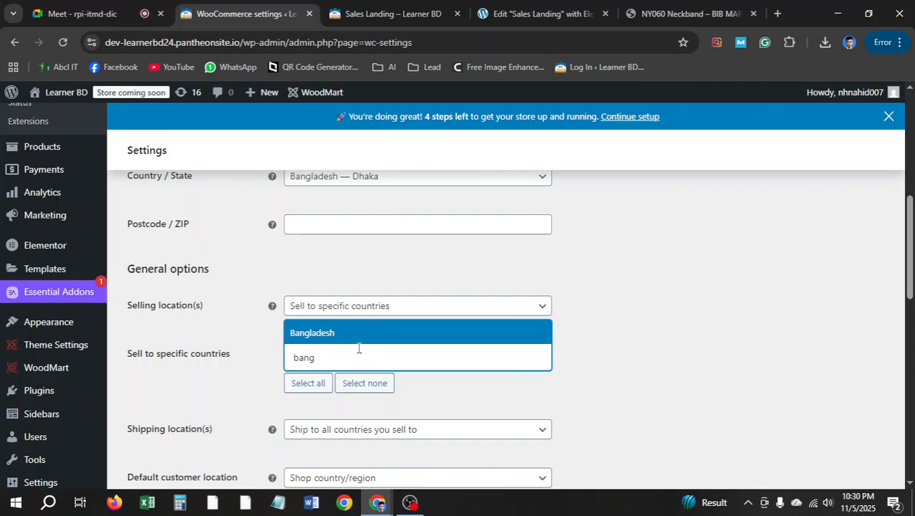
{"action": "left_click", "coordinate": [360, 336]}
Restrict shipping locations to specific countries, with Bangladesh selected
{"action": "scroll", "coordinate": [293, 349], "scroll_direction": "down", "scroll_amount": 2}
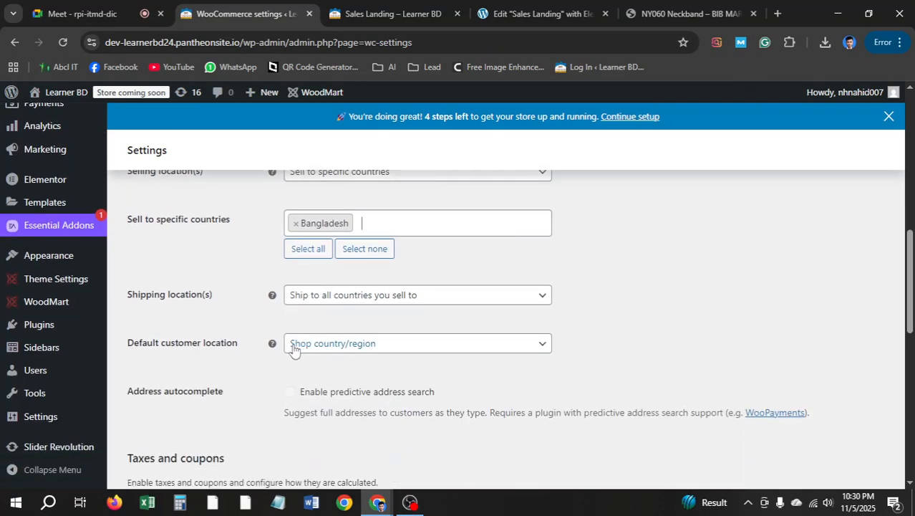
{"action": "left_click", "coordinate": [353, 298]}
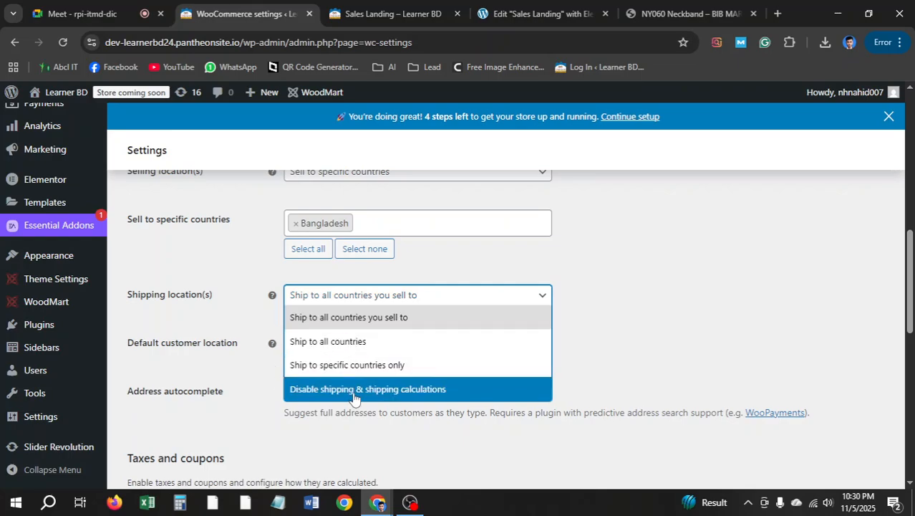
{"action": "left_click", "coordinate": [395, 367]}
{"action": "left_click", "coordinate": [361, 347]}
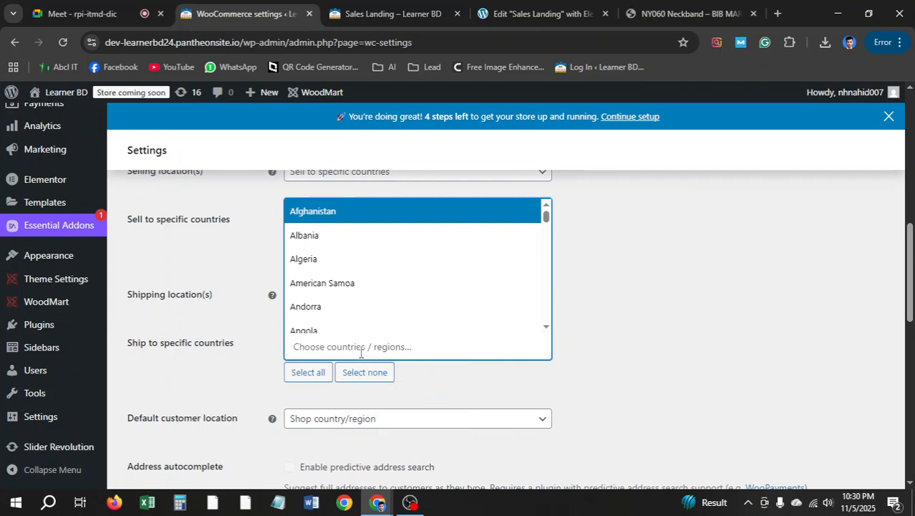
{"action": "type", "text": "bangla"}
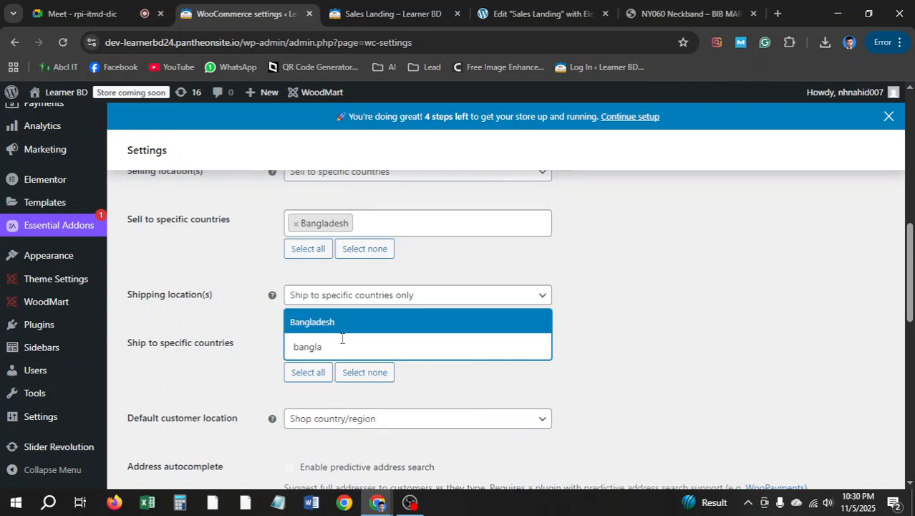
{"action": "left_click", "coordinate": [341, 327]}
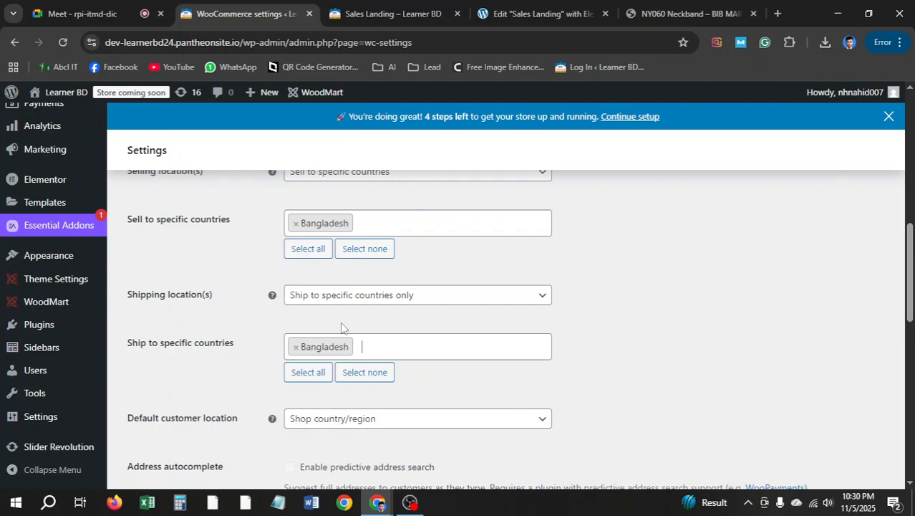
{"action": "scroll", "coordinate": [341, 327], "scroll_direction": "down", "scroll_amount": 1}
{"action": "scroll", "coordinate": [348, 354], "scroll_direction": "down", "scroll_amount": 2}
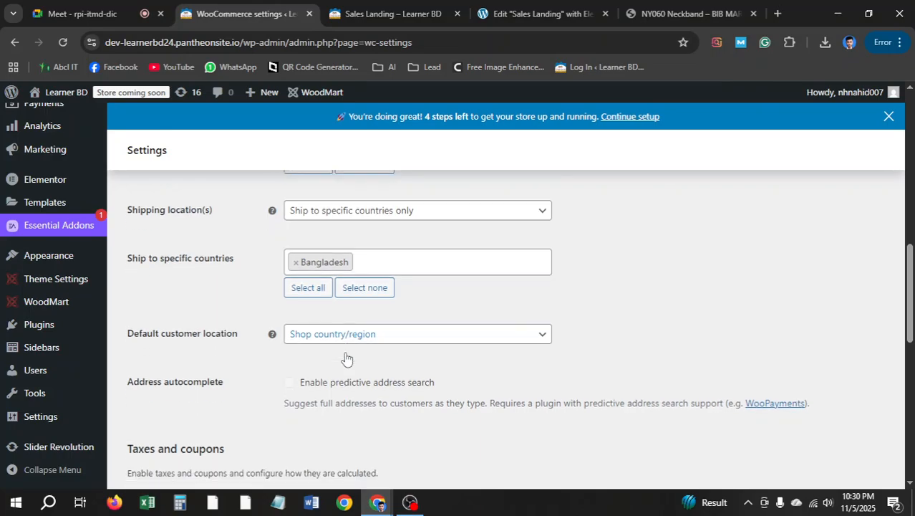
{"action": "scroll", "coordinate": [301, 336], "scroll_direction": "down", "scroll_amount": 6}
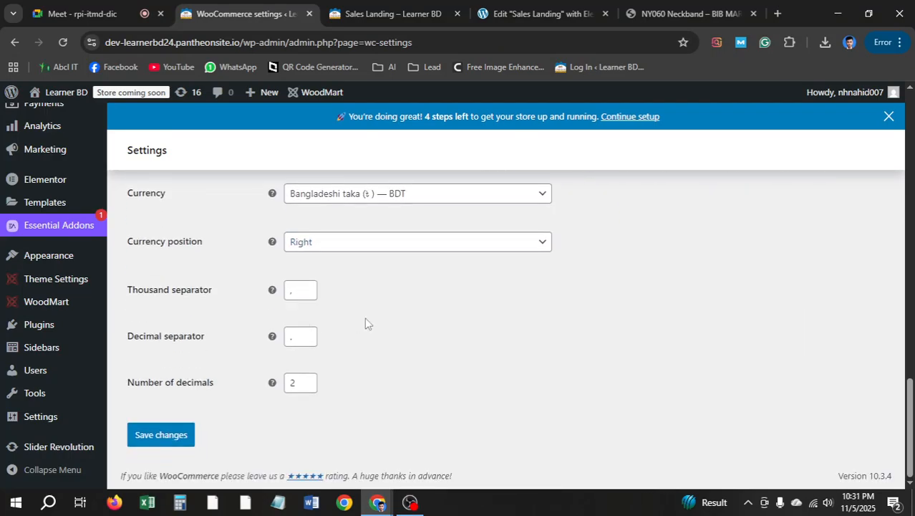
{"action": "scroll", "coordinate": [356, 319], "scroll_direction": "up", "scroll_amount": 1}
Set the store currency to Bangladeshi taka (BDT) and save the general settings
{"action": "left_click", "coordinate": [379, 267]}
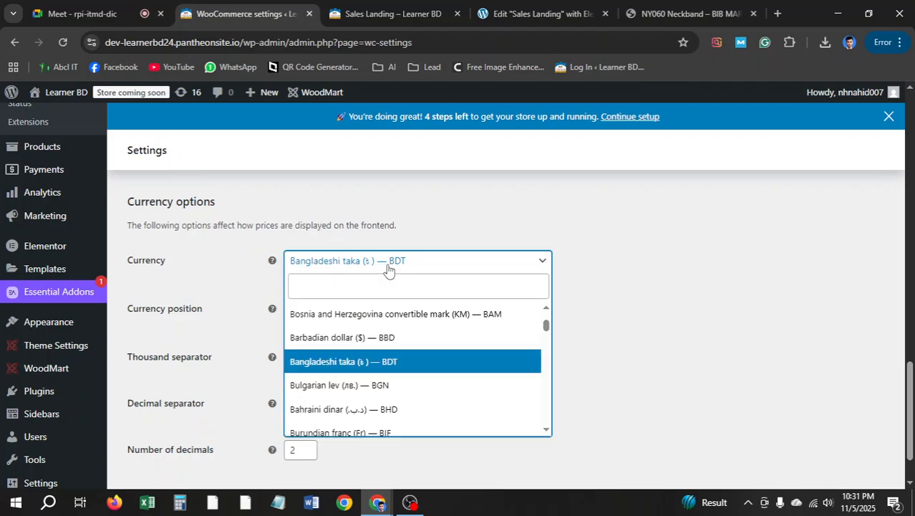
{"action": "left_click", "coordinate": [348, 287]}
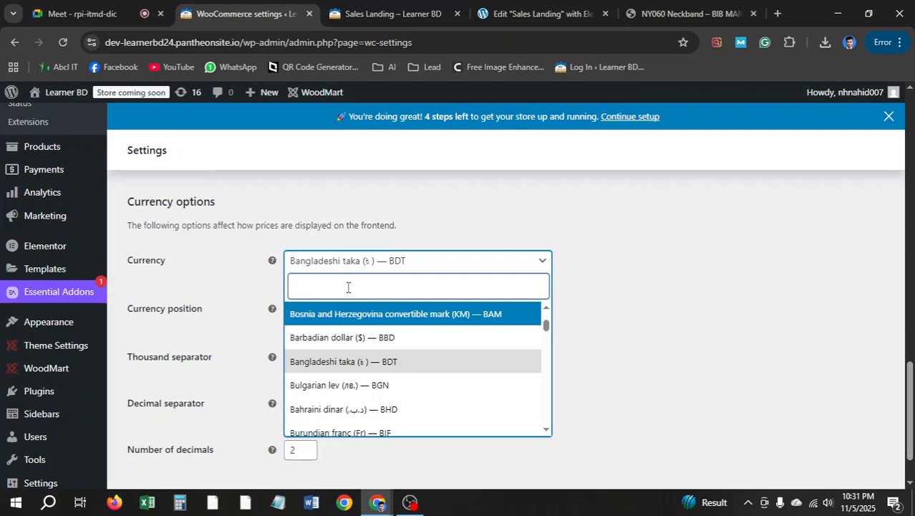
{"action": "type", "text": "ban"}
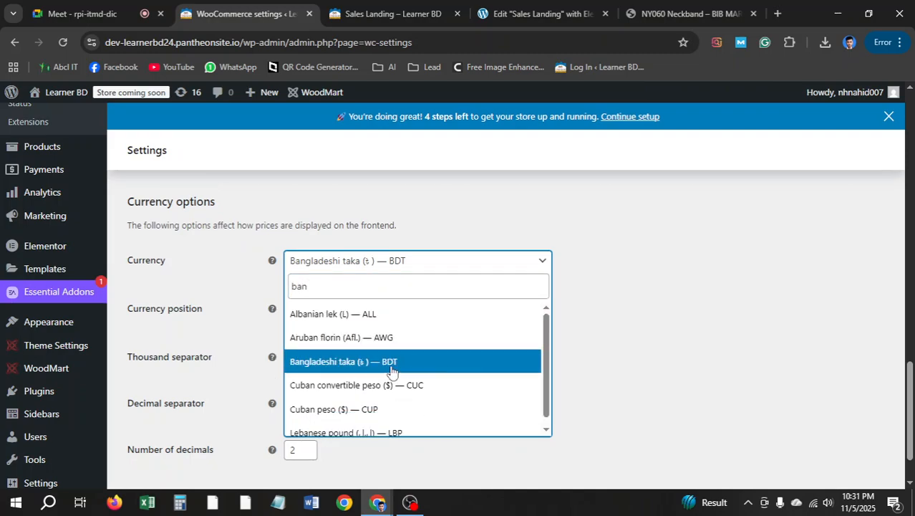
{"action": "left_click", "coordinate": [391, 367]}
{"action": "scroll", "coordinate": [319, 294], "scroll_direction": "down", "scroll_amount": 2}
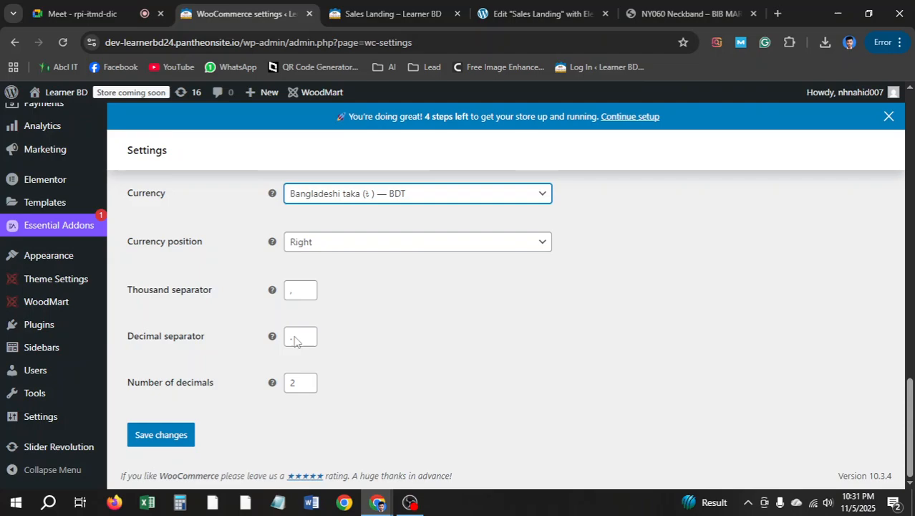
{"action": "left_click", "coordinate": [162, 434]}
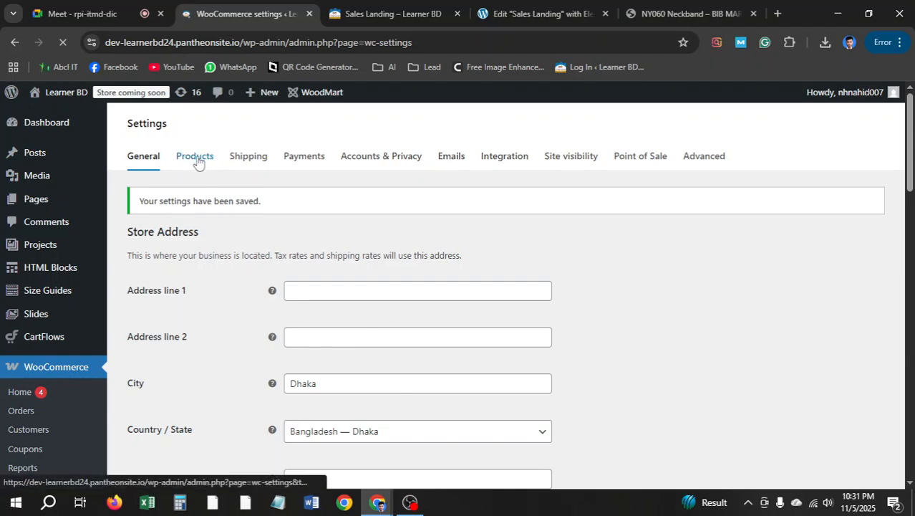
Open the Products settings, which use Shop as the shop page
{"action": "left_click", "coordinate": [201, 185]}
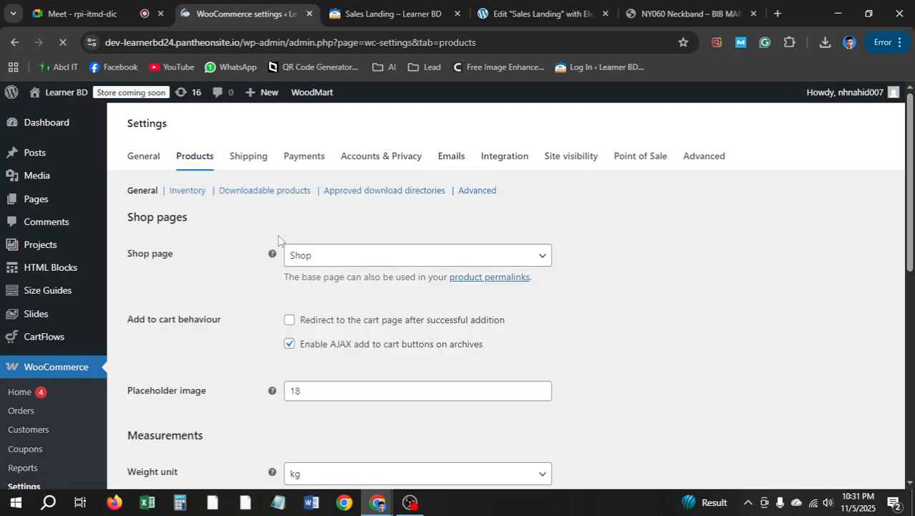
{"action": "scroll", "coordinate": [347, 242], "scroll_direction": "down", "scroll_amount": 4}
{"action": "scroll", "coordinate": [393, 252], "scroll_direction": "up", "scroll_amount": 4}
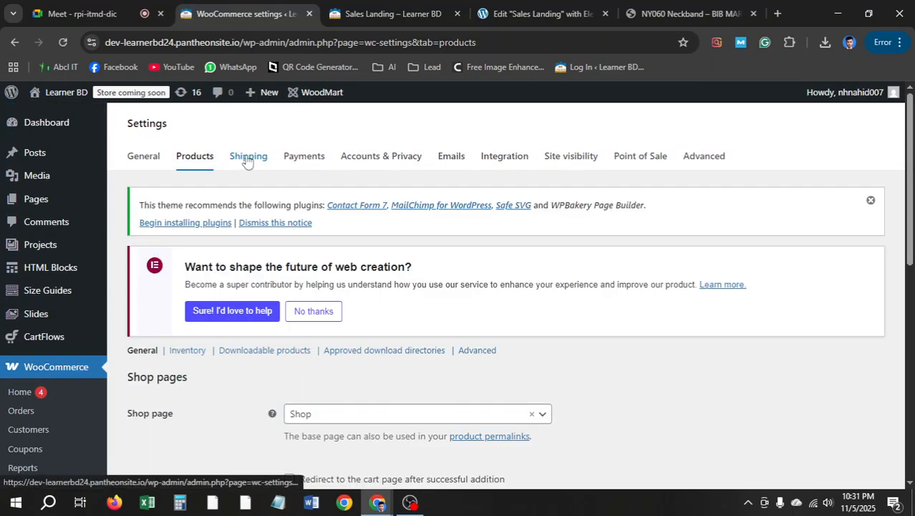
Start a new shipping zone named 'Inside Dhaka' in WooCommerce shipping settings
{"action": "left_click", "coordinate": [249, 167]}
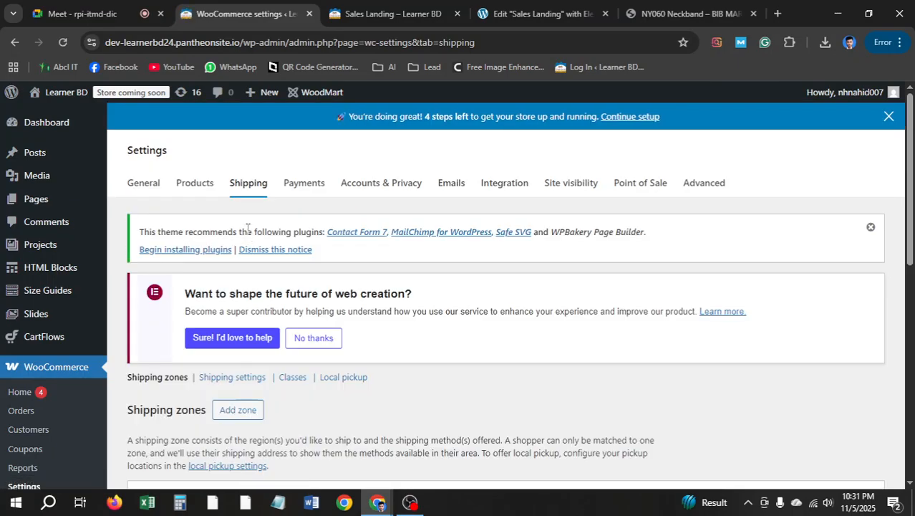
{"action": "scroll", "coordinate": [247, 227], "scroll_direction": "down", "scroll_amount": 1}
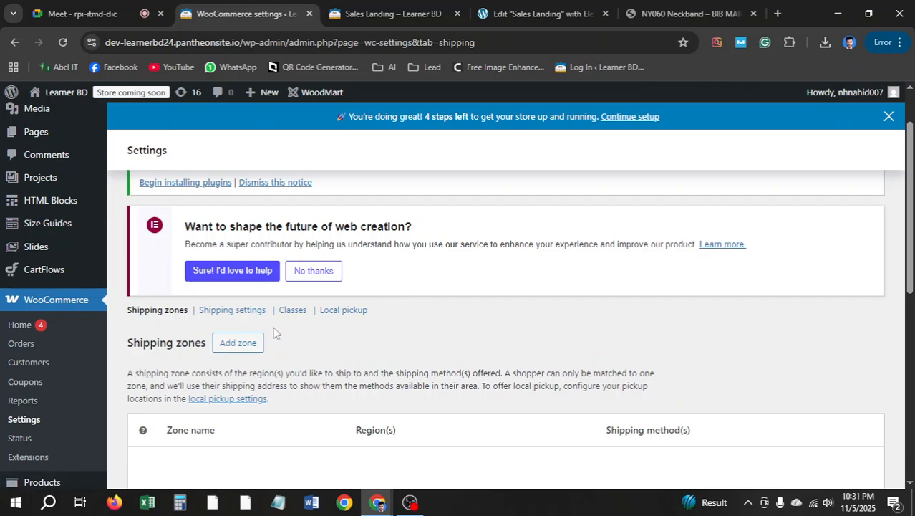
{"action": "scroll", "coordinate": [312, 324], "scroll_direction": "down", "scroll_amount": 2}
{"action": "scroll", "coordinate": [280, 333], "scroll_direction": "up", "scroll_amount": 1}
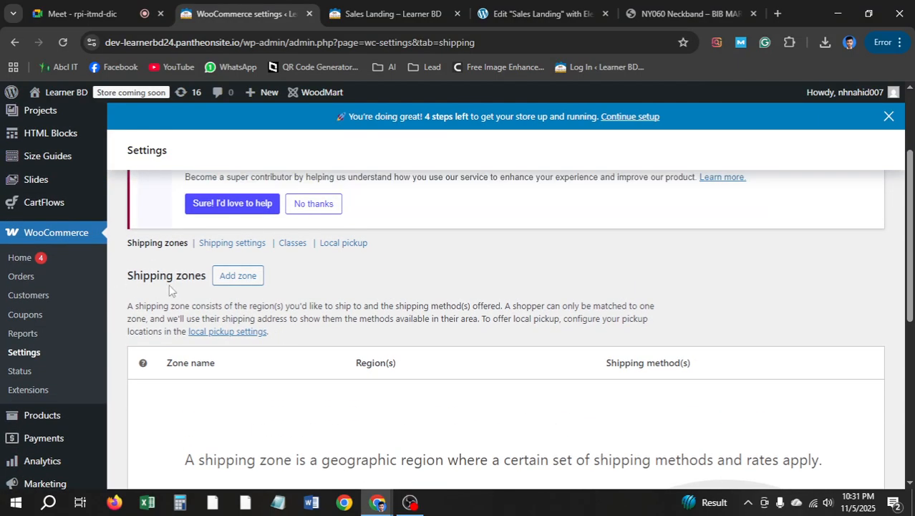
{"action": "left_click", "coordinate": [250, 286]}
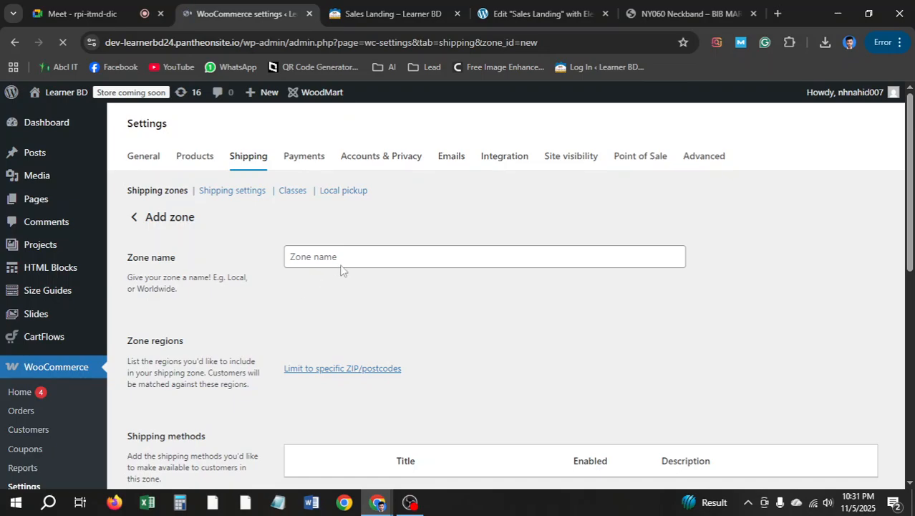
{"action": "scroll", "coordinate": [320, 373], "scroll_direction": "down", "scroll_amount": 1}
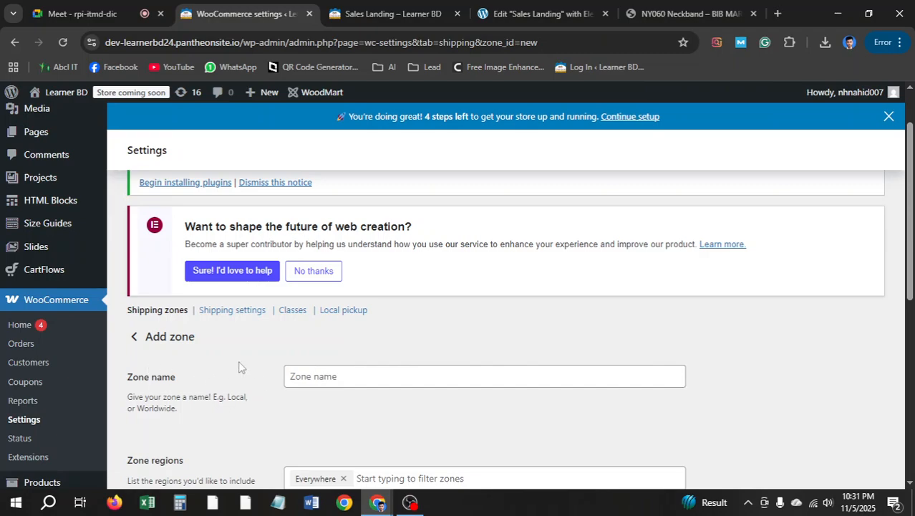
{"action": "left_click", "coordinate": [340, 376]}
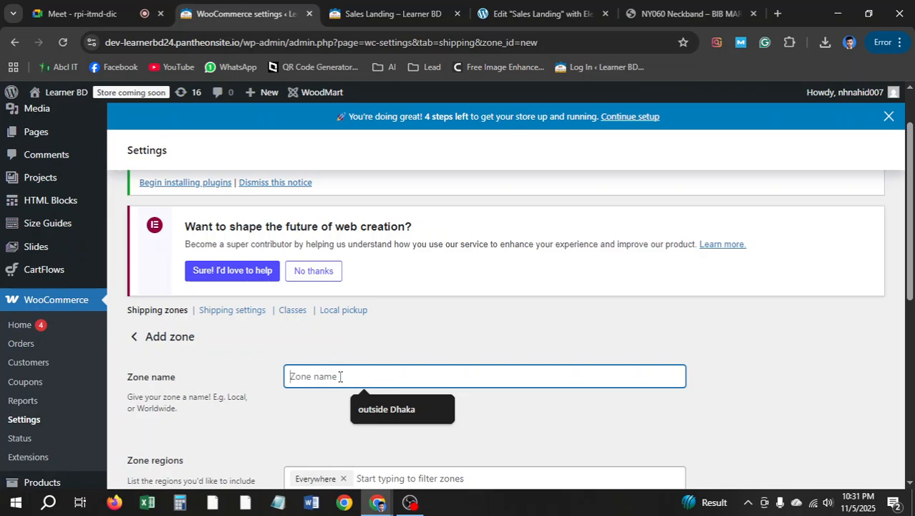
{"action": "type", "text": "Inside Dhaka"}
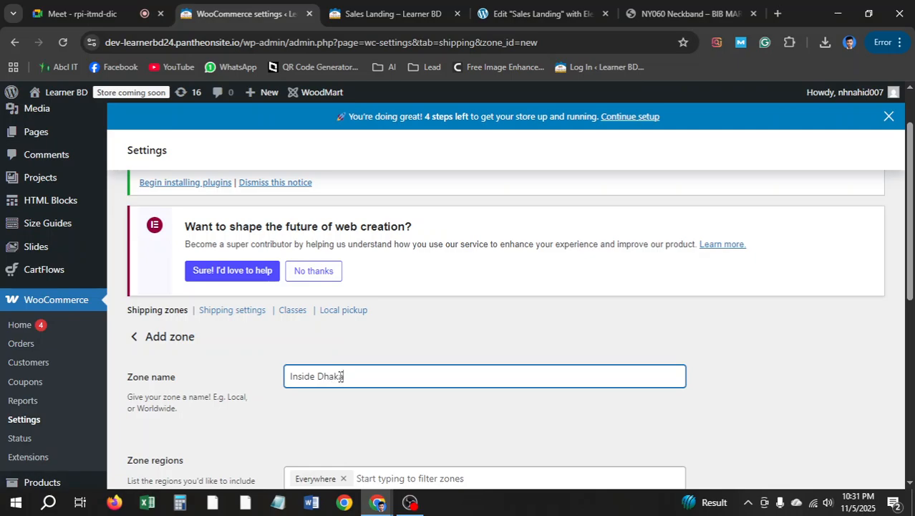
Add Asia, Bangladesh, and Dhaka, Bangladesh to the zone's regions
{"action": "scroll", "coordinate": [341, 376], "scroll_direction": "down", "scroll_amount": 1}
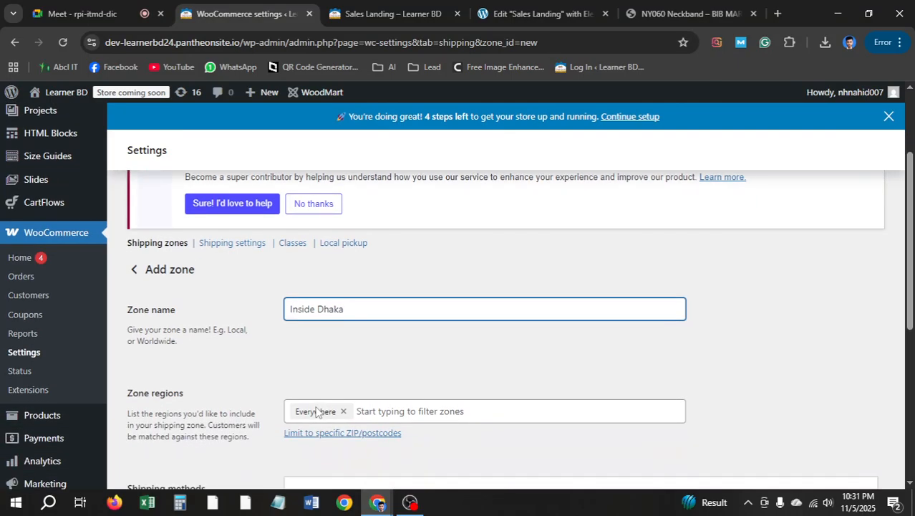
{"action": "left_click", "coordinate": [344, 415]}
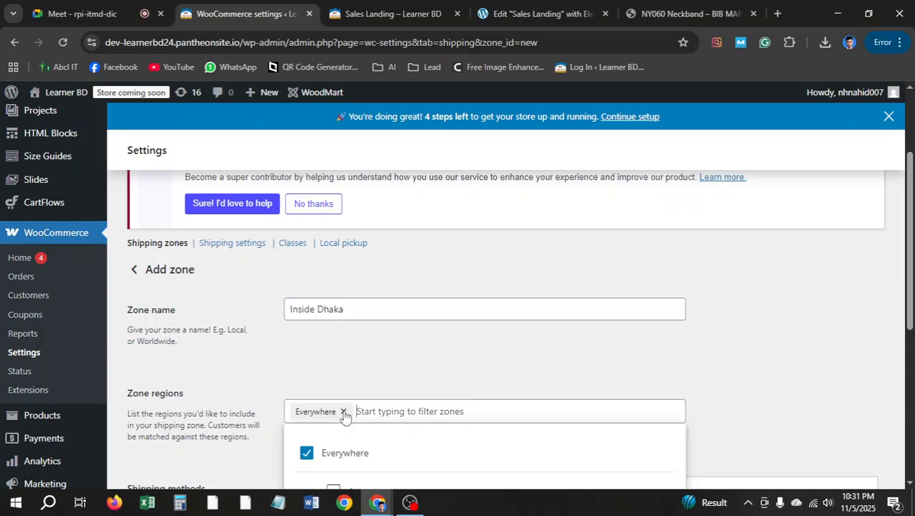
{"action": "scroll", "coordinate": [419, 313], "scroll_direction": "down", "scroll_amount": 2}
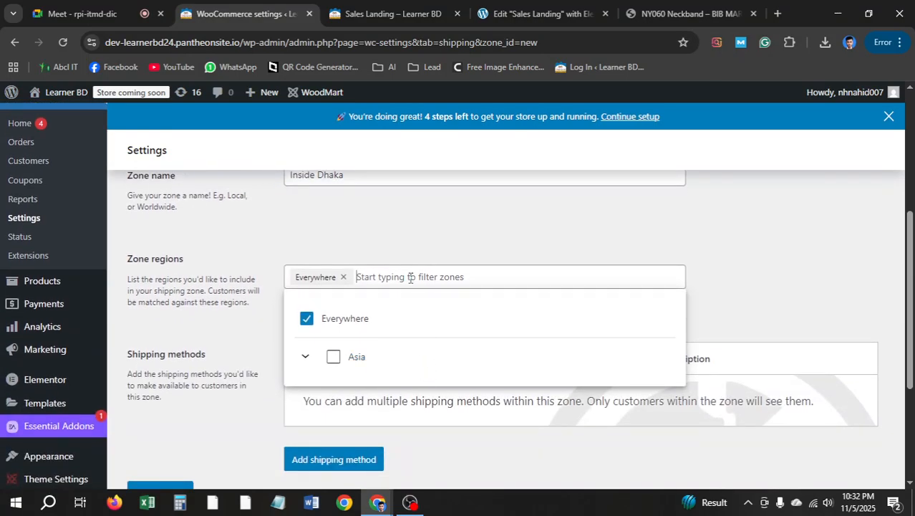
{"action": "left_click", "coordinate": [333, 356]}
{"action": "scroll", "coordinate": [423, 351], "scroll_direction": "down", "scroll_amount": 2}
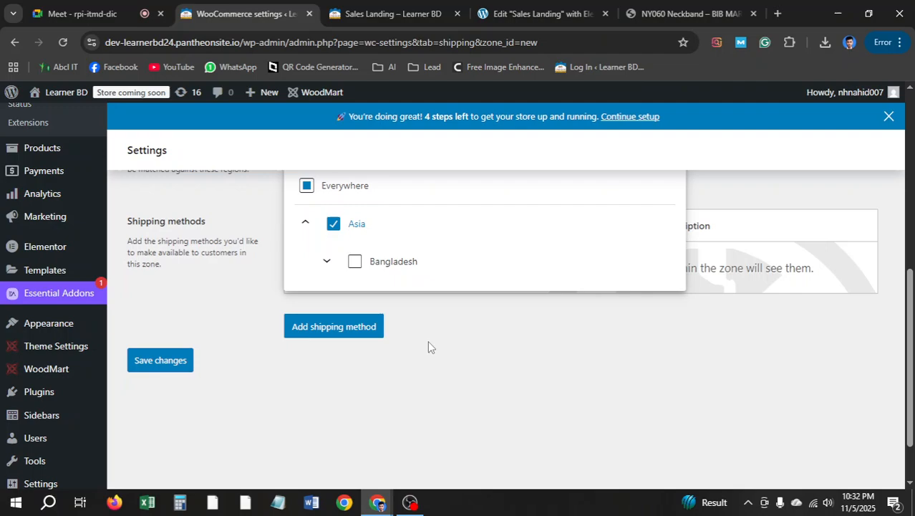
{"action": "left_click", "coordinate": [356, 261]}
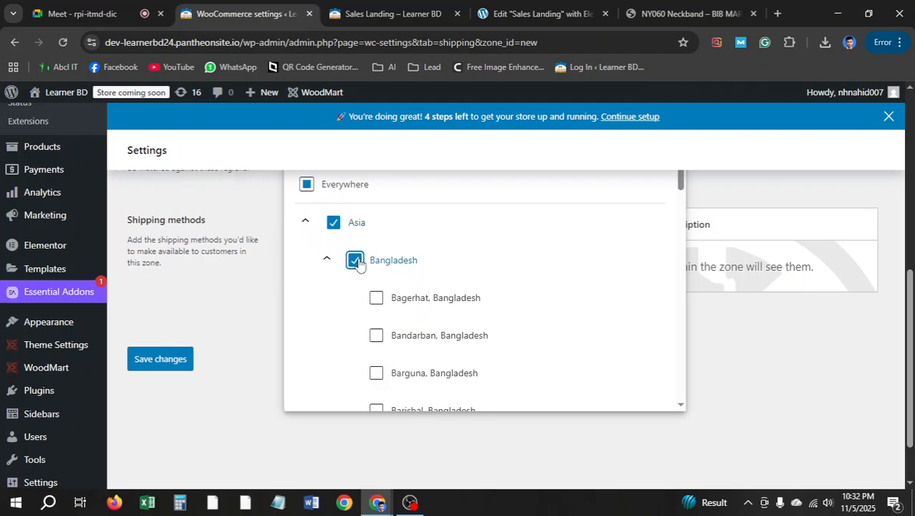
{"action": "scroll", "coordinate": [360, 264], "scroll_direction": "up", "scroll_amount": 3}
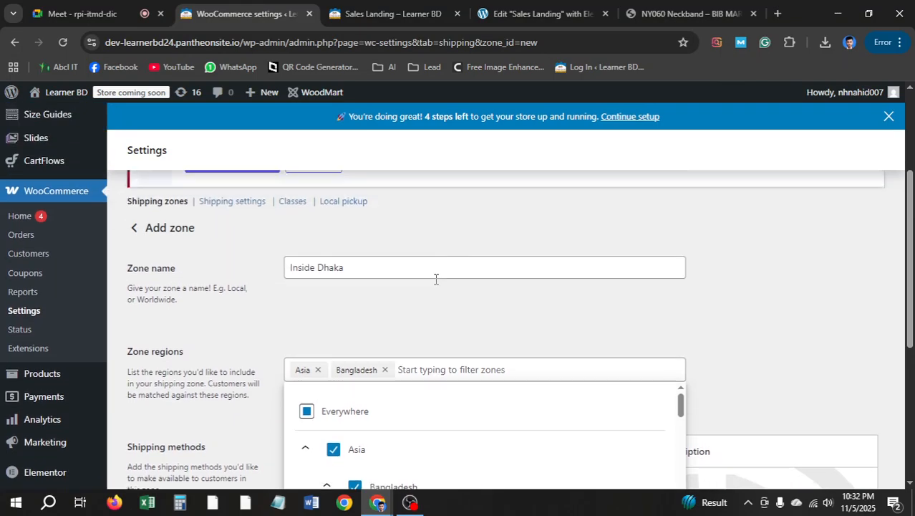
{"action": "scroll", "coordinate": [435, 279], "scroll_direction": "up", "scroll_amount": 1}
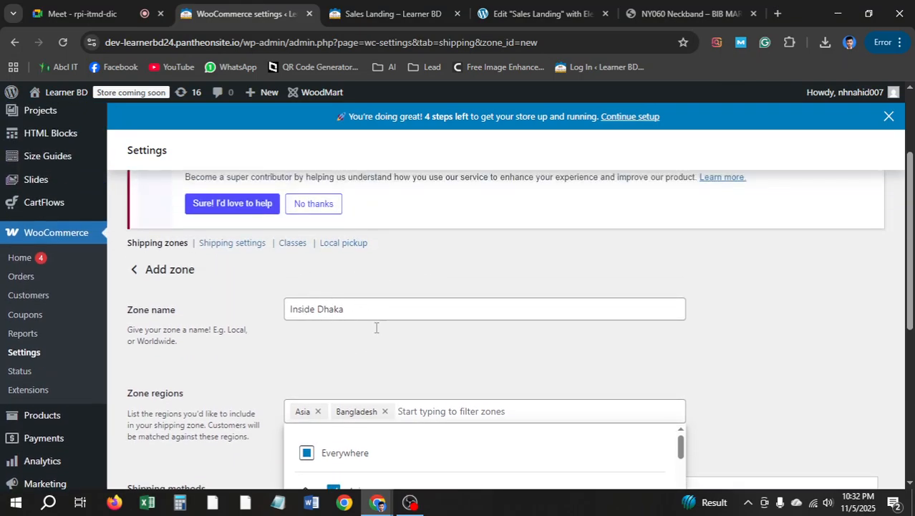
{"action": "type", "text": "dhaka"}
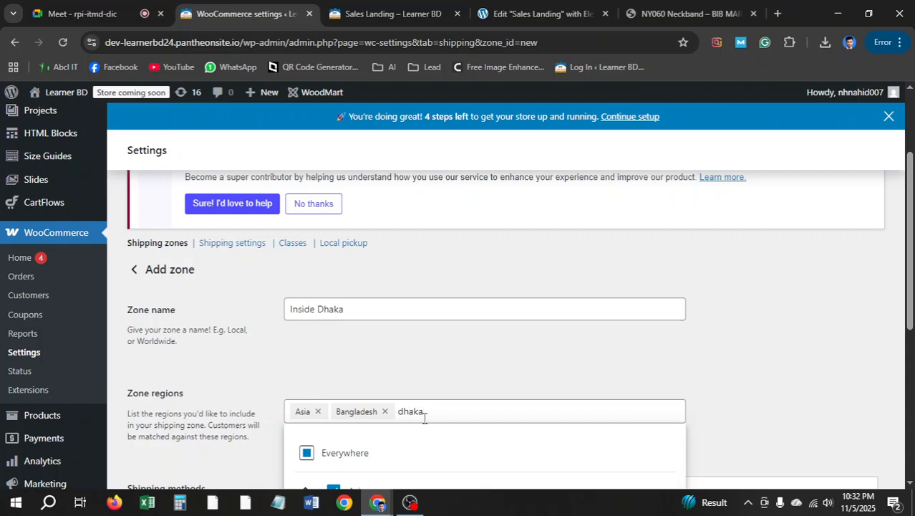
{"action": "scroll", "coordinate": [424, 418], "scroll_direction": "down", "scroll_amount": 2}
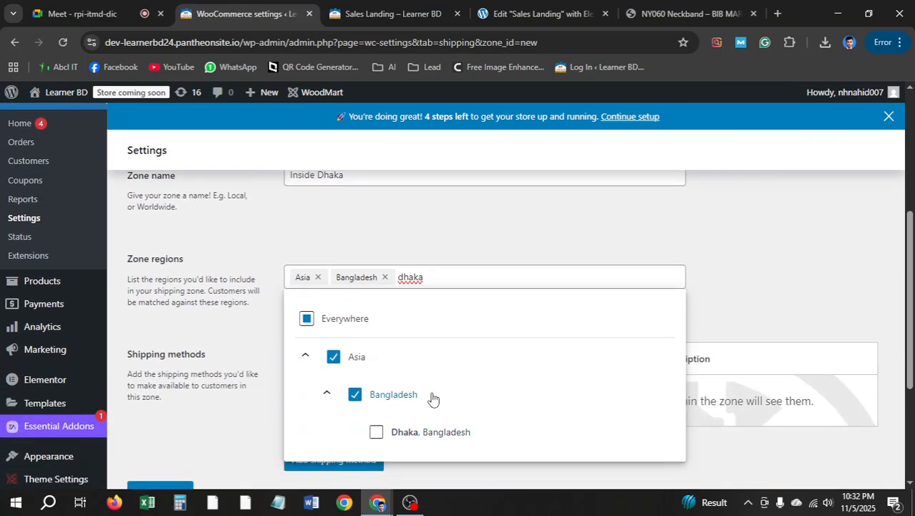
{"action": "left_click", "coordinate": [377, 434]}
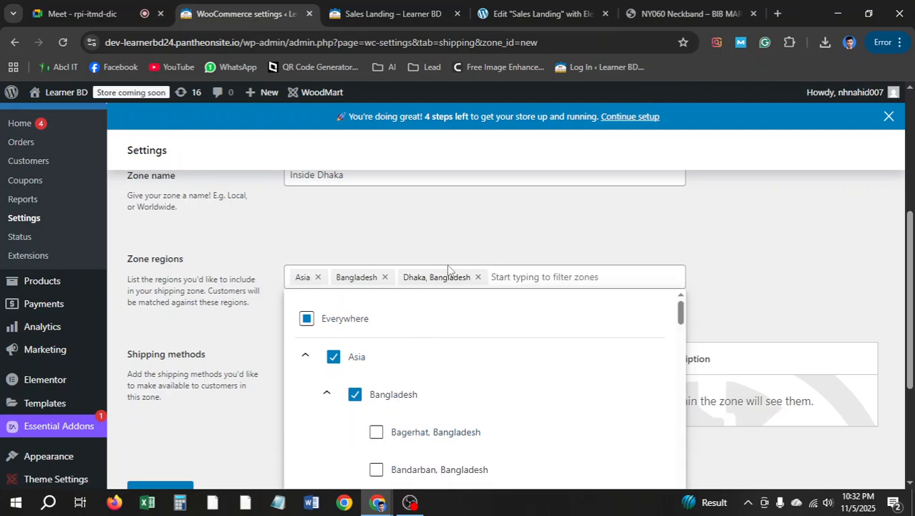
Remove the Asia and Bangladesh regions, leaving Dhaka, Bangladesh as the only region
{"action": "left_click", "coordinate": [317, 277]}
{"action": "left_click", "coordinate": [344, 278]}
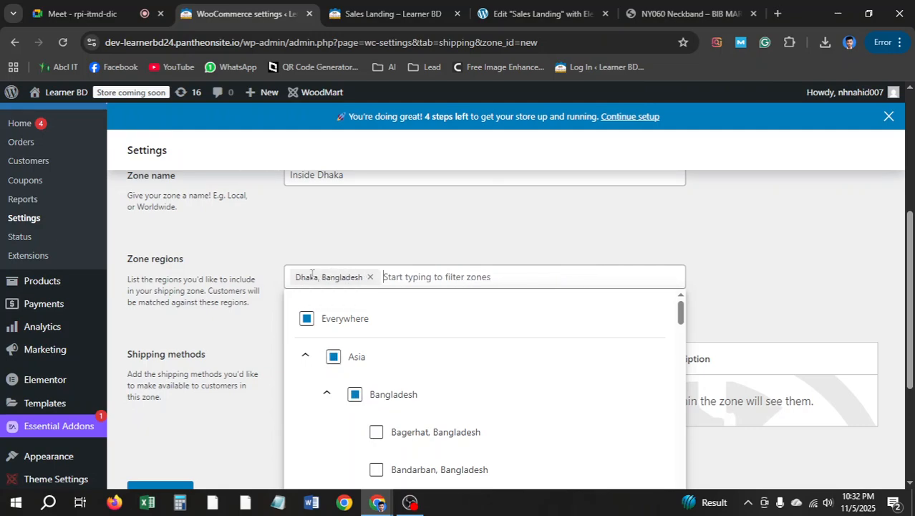
{"action": "scroll", "coordinate": [381, 297], "scroll_direction": "down", "scroll_amount": 2}
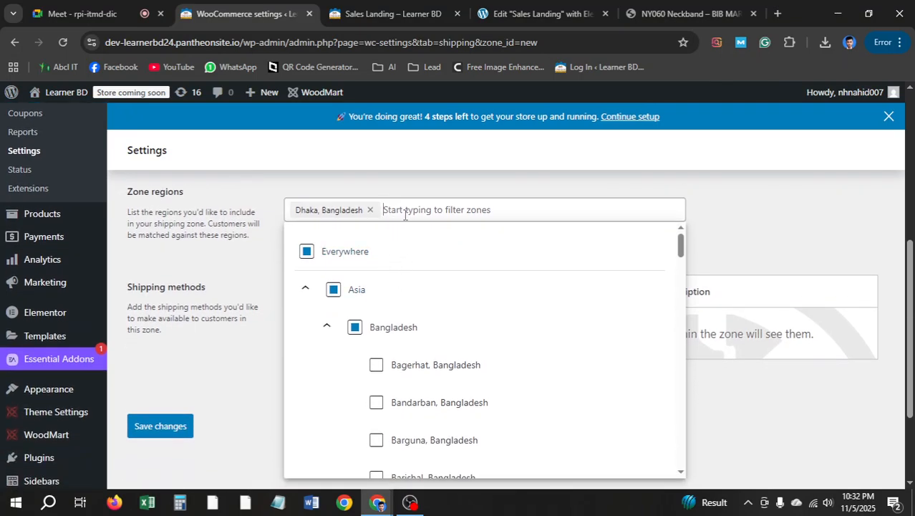
{"action": "left_click", "coordinate": [510, 183]}
{"action": "scroll", "coordinate": [450, 259], "scroll_direction": "down", "scroll_amount": 2}
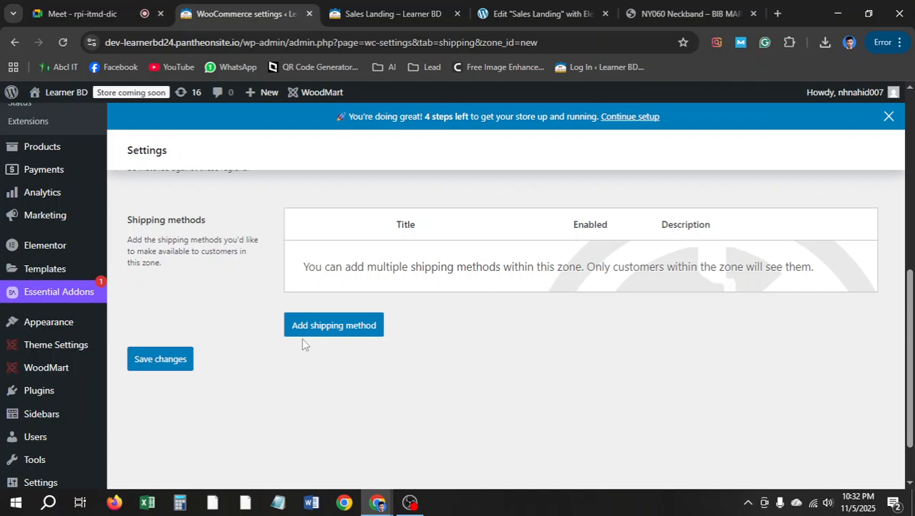
Add a Flat rate shipping method costing 60.00 to the Inside Dhaka zone and save it
{"action": "left_click", "coordinate": [340, 332]}
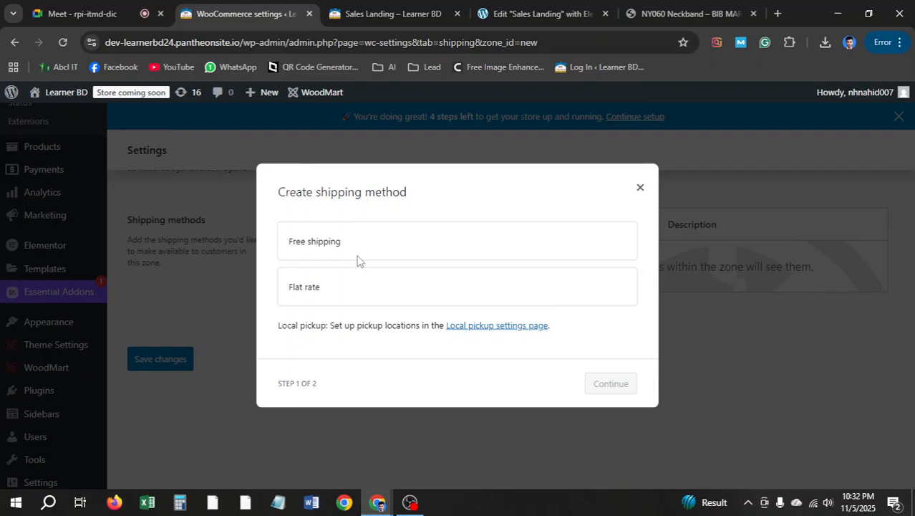
{"action": "left_click", "coordinate": [335, 301]}
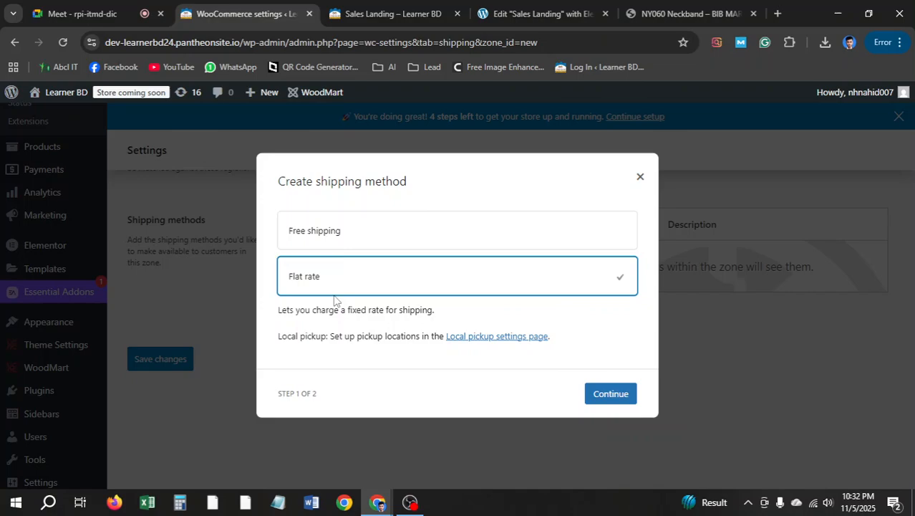
{"action": "left_click", "coordinate": [608, 403]}
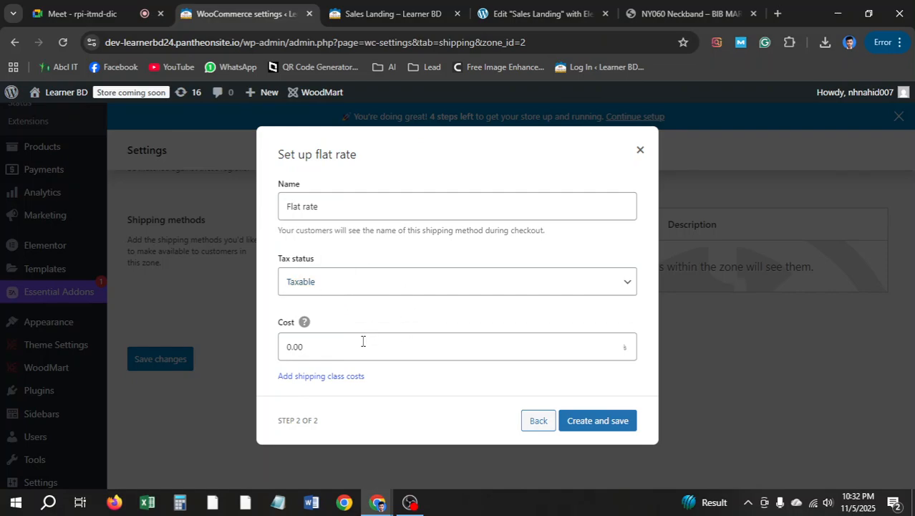
{"action": "double_click", "coordinate": [300, 347]}
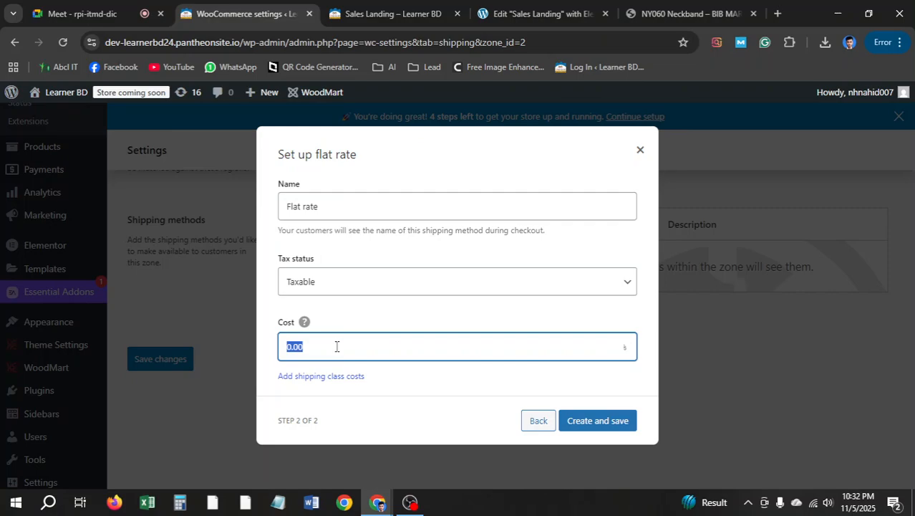
{"action": "type", "text": "60"}
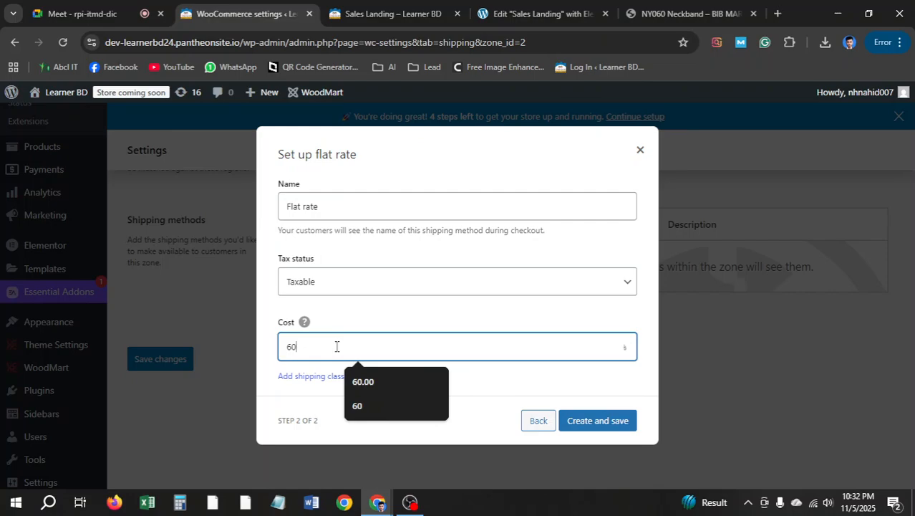
{"action": "type", "text": ".00"}
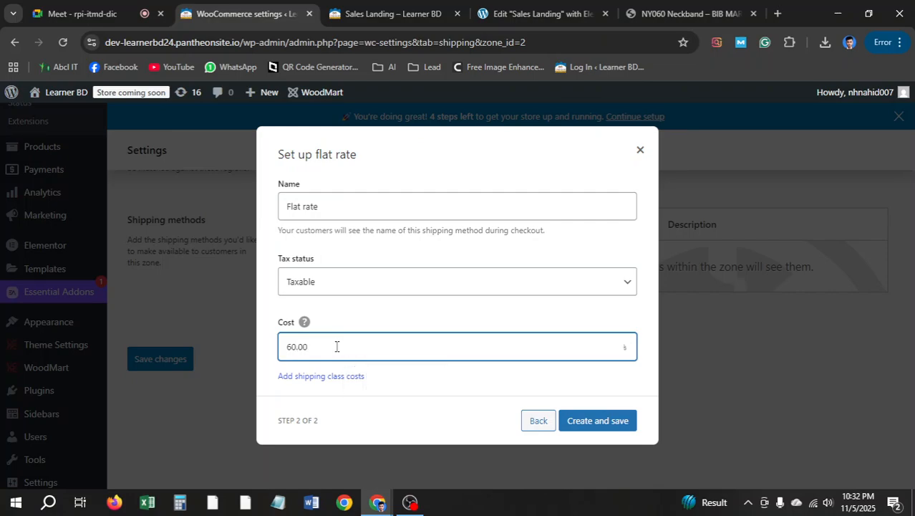
{"action": "left_click", "coordinate": [605, 423]}
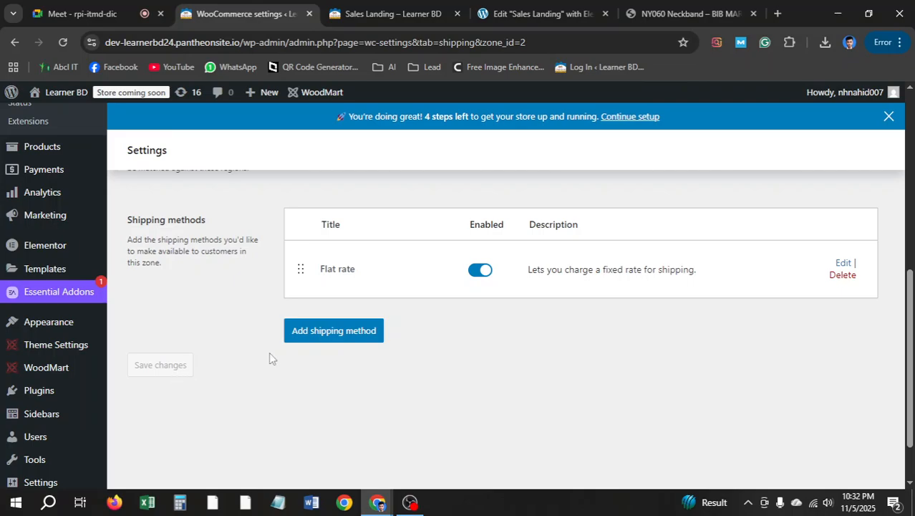
{"action": "scroll", "coordinate": [269, 351], "scroll_direction": "up", "scroll_amount": 3}
{"action": "scroll", "coordinate": [269, 352], "scroll_direction": "down", "scroll_amount": 3}
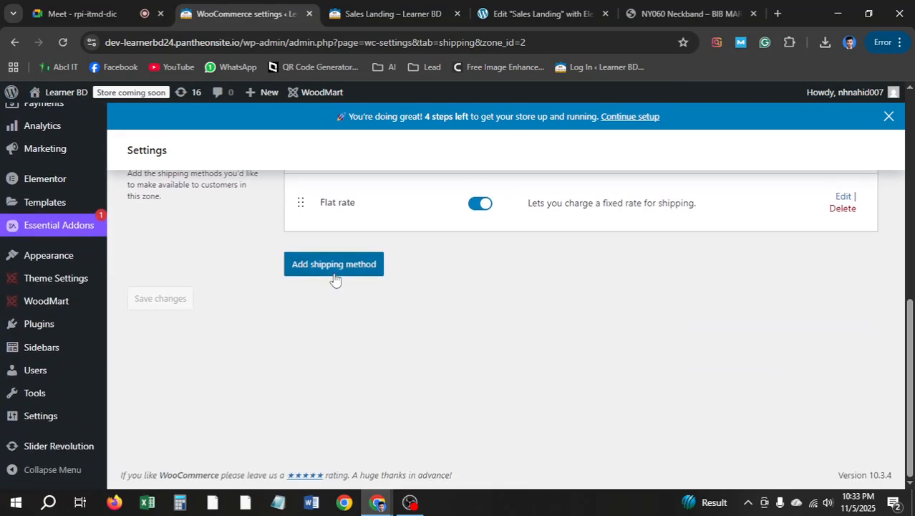
{"action": "scroll", "coordinate": [532, 305], "scroll_direction": "up", "scroll_amount": 7}
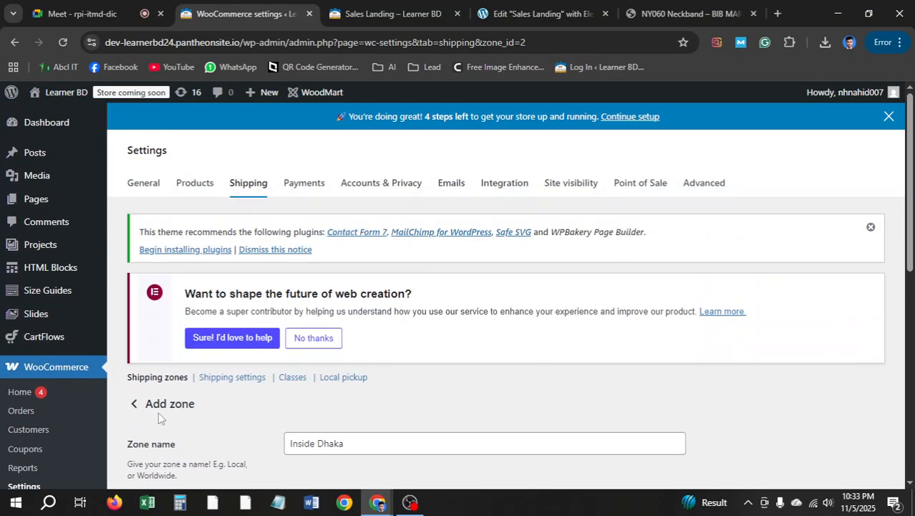
Return to the shipping zones list and start another new zone
{"action": "left_click", "coordinate": [134, 403]}
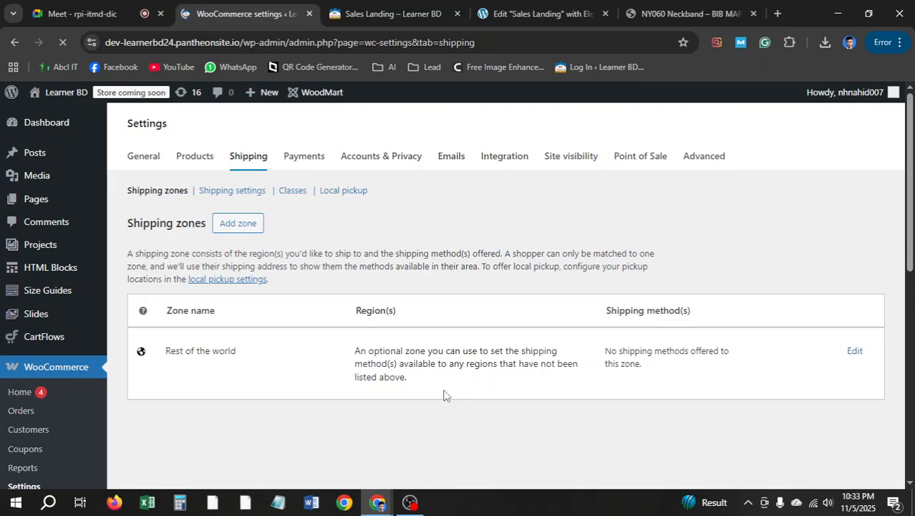
{"action": "left_click", "coordinate": [109, 5]}
{"action": "left_click", "coordinate": [237, 14]}
{"action": "scroll", "coordinate": [433, 283], "scroll_direction": "down", "scroll_amount": 2}
{"action": "scroll", "coordinate": [435, 285], "scroll_direction": "up", "scroll_amount": 1}
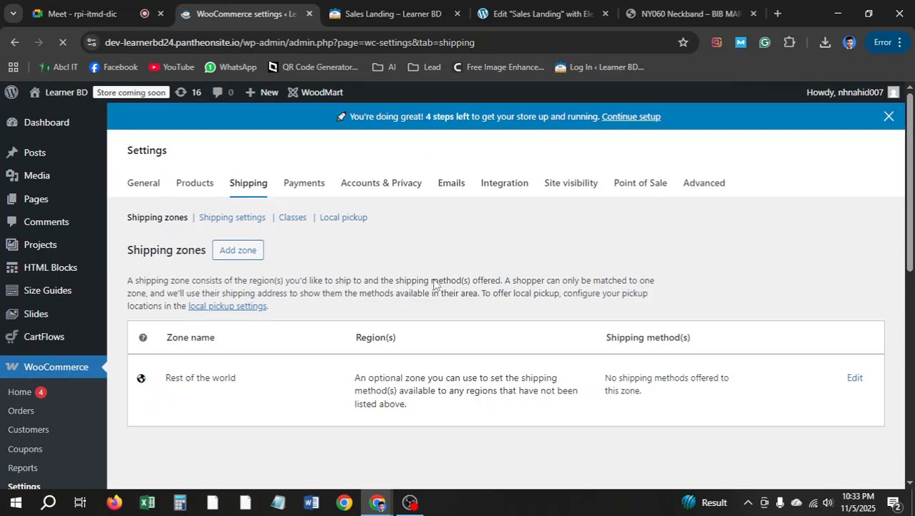
{"action": "scroll", "coordinate": [405, 284], "scroll_direction": "down", "scroll_amount": 2}
{"action": "scroll", "coordinate": [402, 284], "scroll_direction": "down", "scroll_amount": 3}
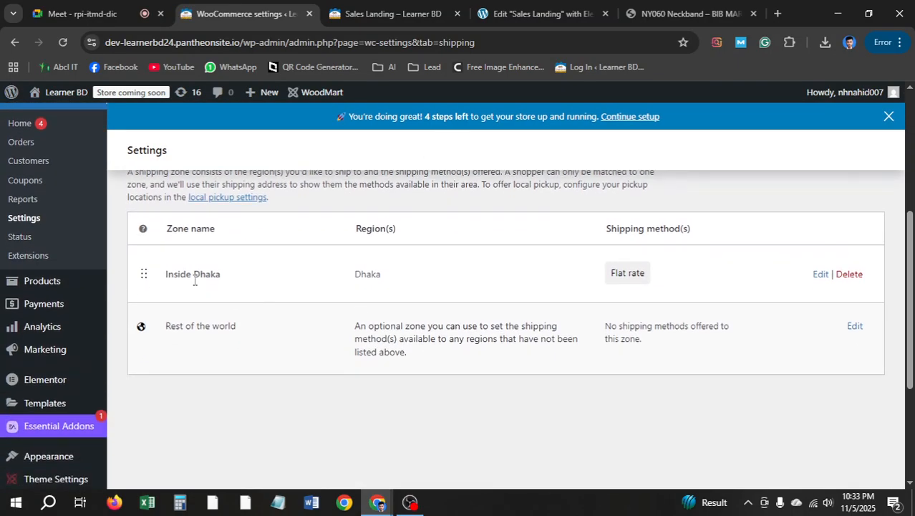
{"action": "scroll", "coordinate": [425, 277], "scroll_direction": "up", "scroll_amount": 3}
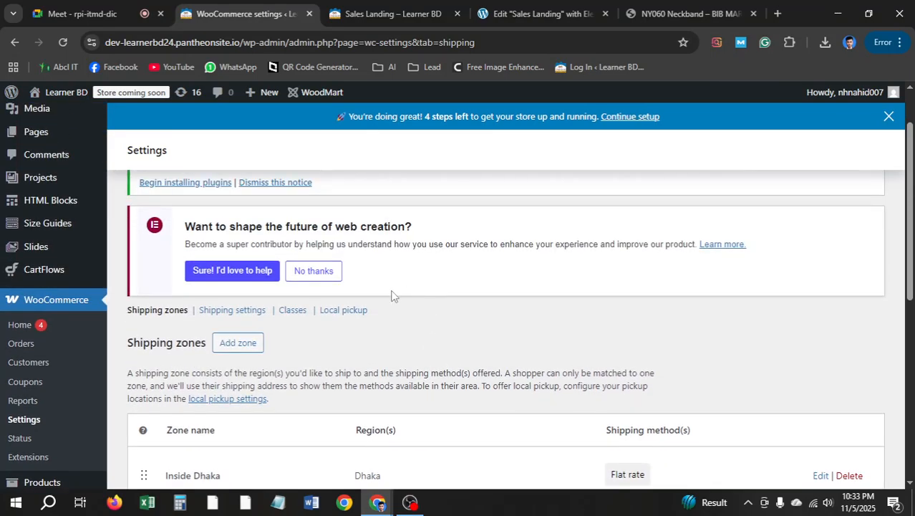
{"action": "left_click", "coordinate": [244, 343]}
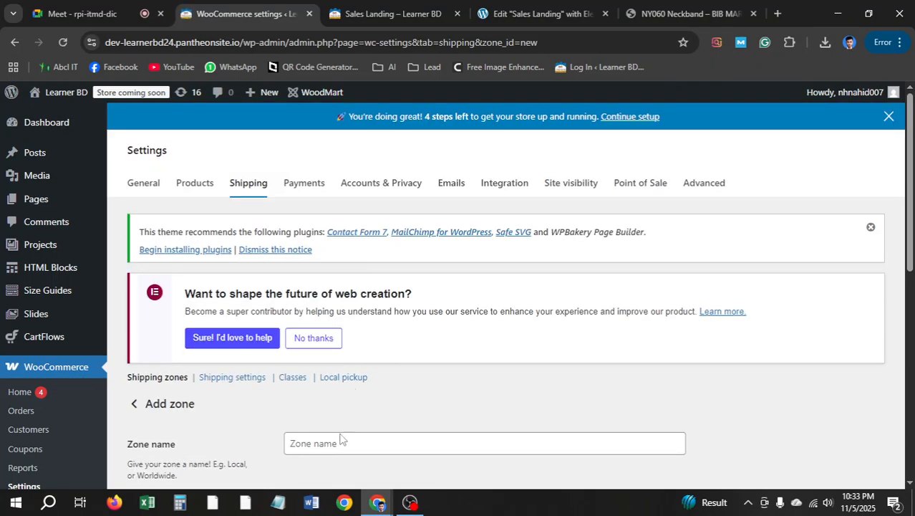
Start the zone name with 'O', then add Bangladesh from Asia to the zone regions
{"action": "left_click", "coordinate": [338, 444]}
{"action": "type", "text": "Outside Dhaka"}
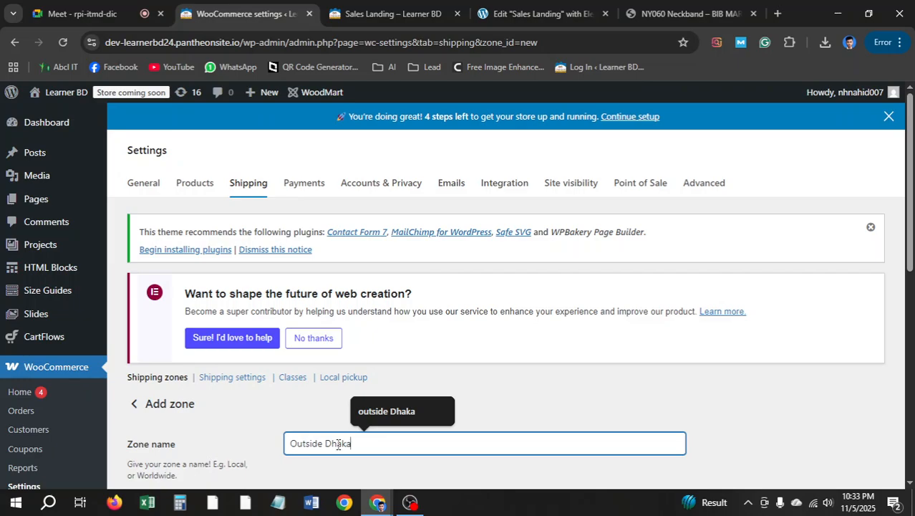
{"action": "scroll", "coordinate": [338, 444], "scroll_direction": "down", "scroll_amount": 5}
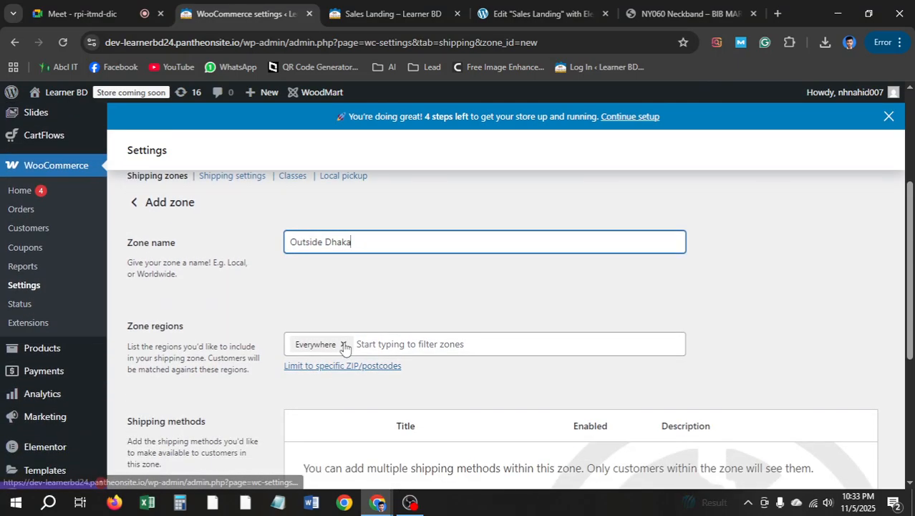
{"action": "left_click", "coordinate": [340, 345]}
{"action": "left_click", "coordinate": [335, 422]}
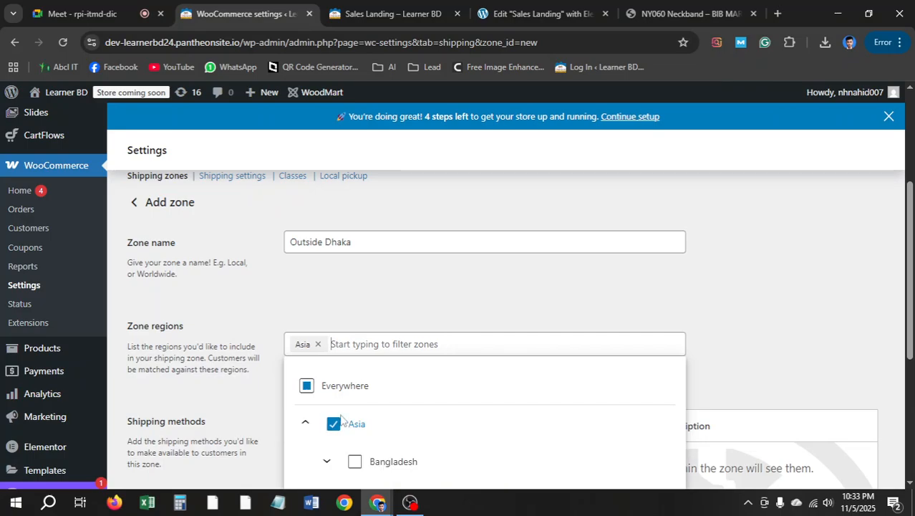
{"action": "scroll", "coordinate": [355, 411], "scroll_direction": "down", "scroll_amount": 1}
{"action": "left_click", "coordinate": [356, 393]}
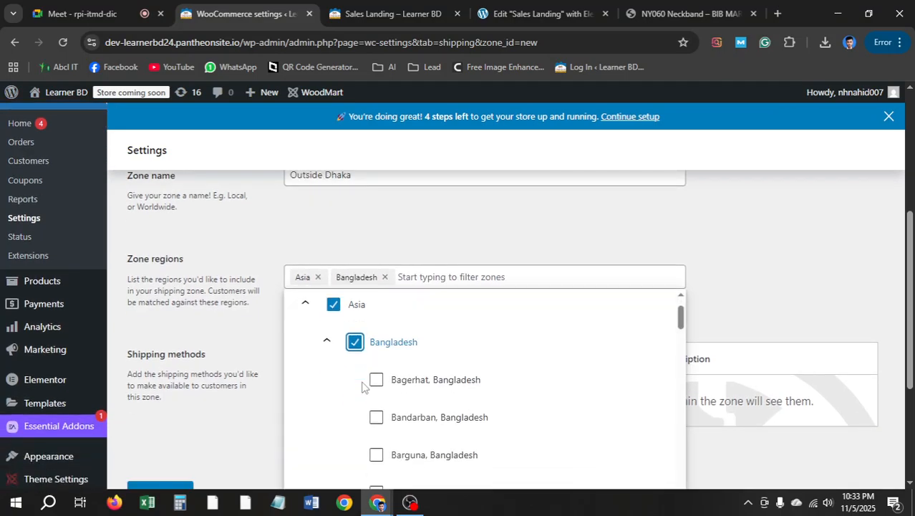
{"action": "scroll", "coordinate": [380, 303], "scroll_direction": "down", "scroll_amount": 1}
Add districts Bagerhat through Cox's Bazar to the zone regions
{"action": "left_click", "coordinate": [377, 299]}
{"action": "left_click", "coordinate": [378, 338]}
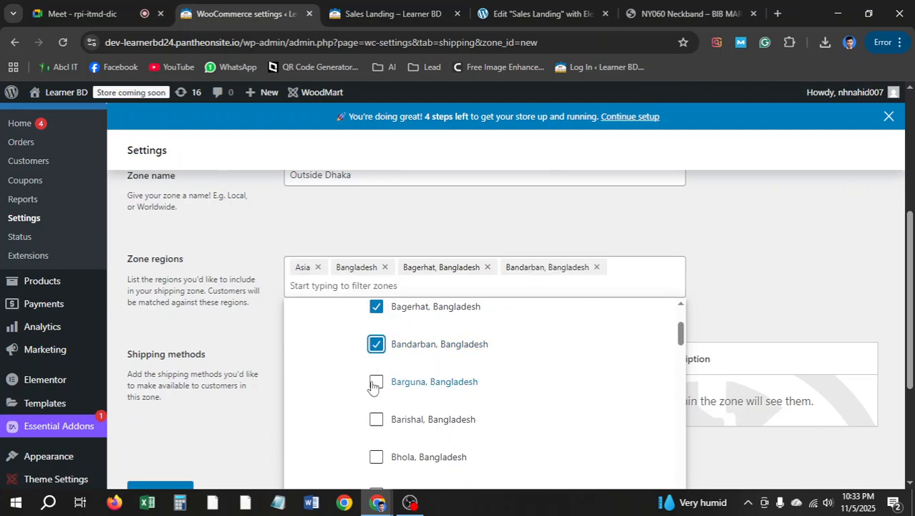
{"action": "left_click", "coordinate": [377, 379]}
{"action": "left_click", "coordinate": [376, 424]}
{"action": "scroll", "coordinate": [387, 390], "scroll_direction": "down", "scroll_amount": 1}
{"action": "left_click", "coordinate": [375, 396]}
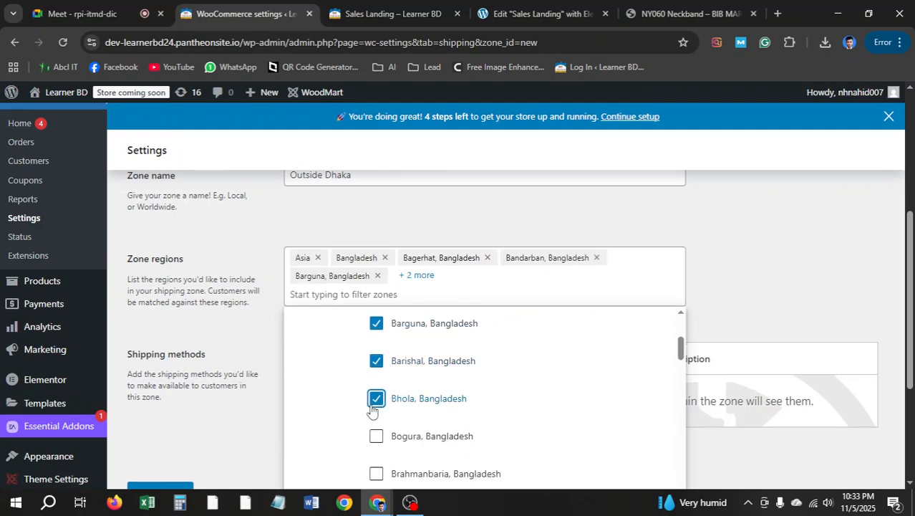
{"action": "left_click", "coordinate": [376, 432]}
{"action": "scroll", "coordinate": [395, 393], "scroll_direction": "down", "scroll_amount": 1}
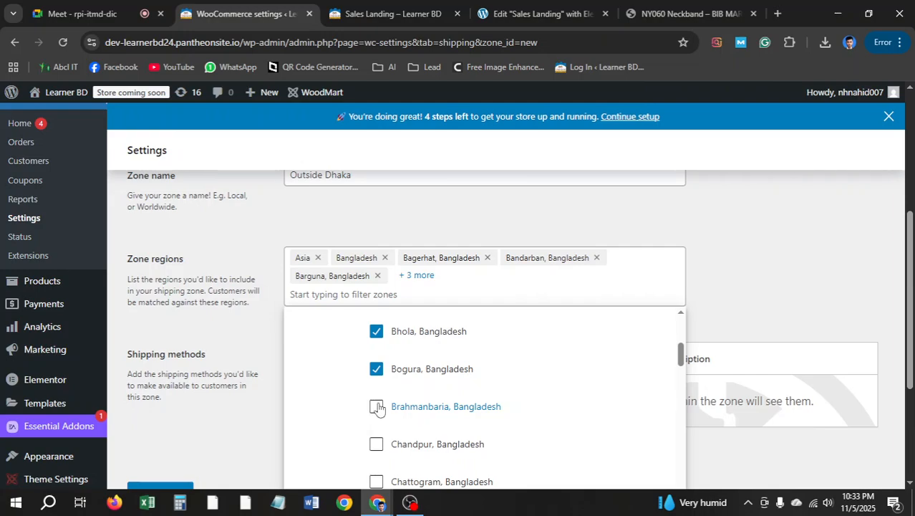
{"action": "left_click", "coordinate": [375, 406]}
{"action": "scroll", "coordinate": [376, 372], "scroll_direction": "down", "scroll_amount": 2}
{"action": "left_click", "coordinate": [376, 312]}
{"action": "left_click", "coordinate": [375, 348]}
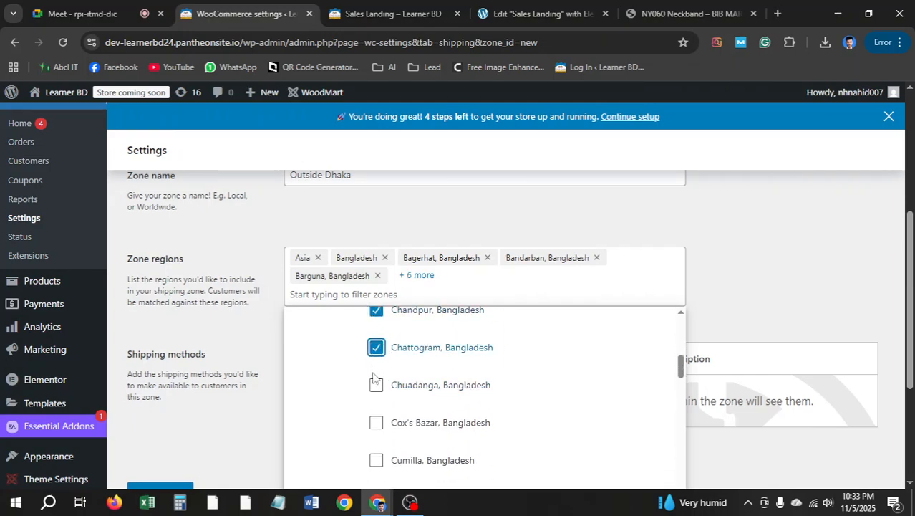
{"action": "left_click", "coordinate": [376, 386]}
{"action": "left_click", "coordinate": [376, 423]}
{"action": "scroll", "coordinate": [378, 400], "scroll_direction": "down", "scroll_amount": 1}
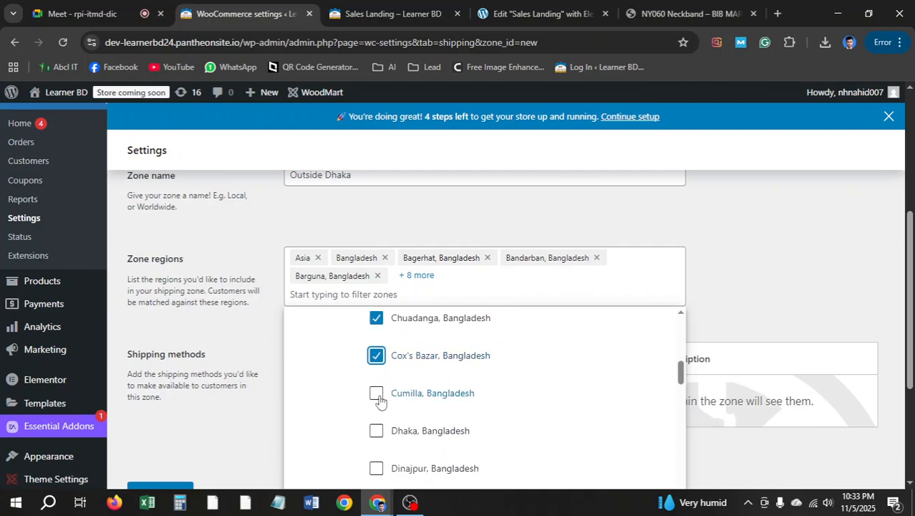
Add Cumilla, Dinajpur, Faridpur and Feni, leaving Dhaka unselected
{"action": "left_click", "coordinate": [376, 393]}
{"action": "left_click", "coordinate": [376, 430]}
{"action": "scroll", "coordinate": [395, 368], "scroll_direction": "down", "scroll_amount": 1}
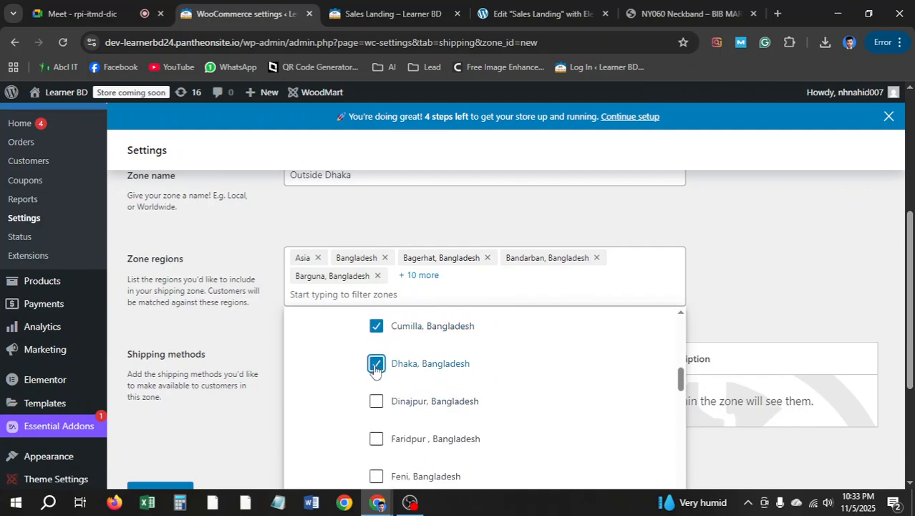
{"action": "left_click", "coordinate": [376, 365]}
{"action": "left_click", "coordinate": [376, 401]}
{"action": "left_click", "coordinate": [376, 438]}
{"action": "scroll", "coordinate": [392, 409], "scroll_direction": "down", "scroll_amount": 1}
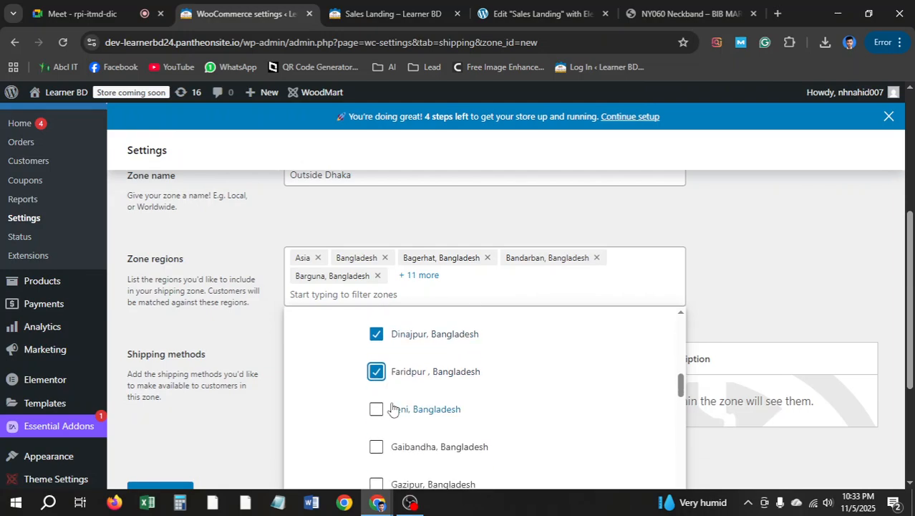
{"action": "left_click", "coordinate": [376, 409]}
{"action": "scroll", "coordinate": [376, 417], "scroll_direction": "down", "scroll_amount": 2}
Add districts Gaibandha through Kishoreganj to the zone regions
{"action": "scroll", "coordinate": [376, 360], "scroll_direction": "up", "scroll_amount": 1}
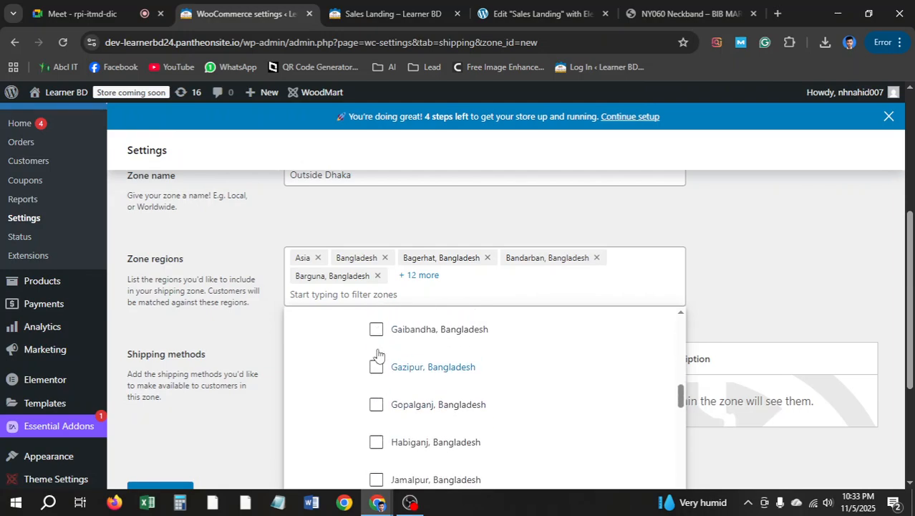
{"action": "left_click", "coordinate": [376, 380]}
{"action": "left_click", "coordinate": [376, 411]}
{"action": "scroll", "coordinate": [376, 411], "scroll_direction": "down", "scroll_amount": 1}
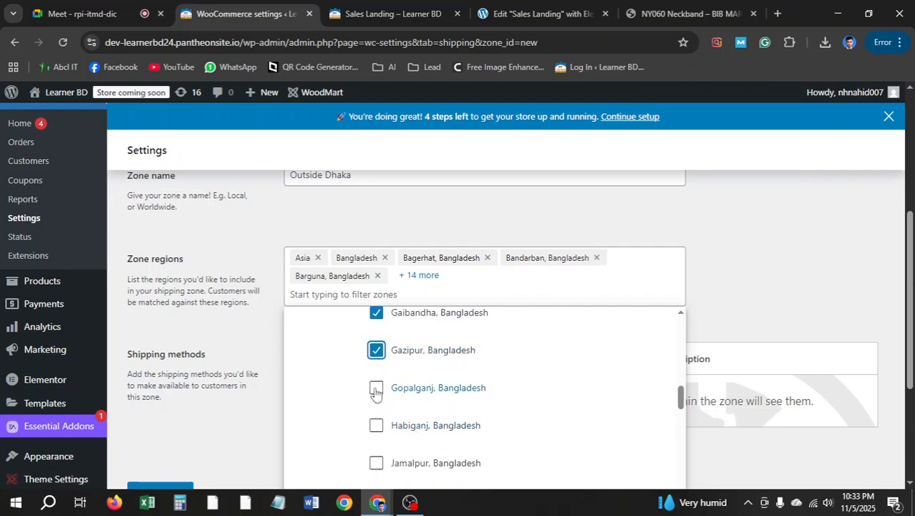
{"action": "left_click", "coordinate": [375, 398]}
{"action": "left_click", "coordinate": [376, 427]}
{"action": "scroll", "coordinate": [375, 422], "scroll_direction": "down", "scroll_amount": 1}
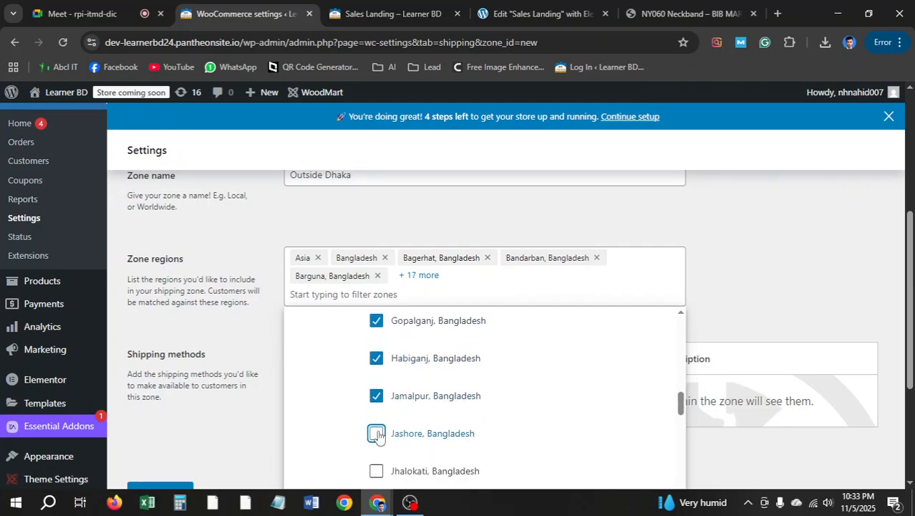
{"action": "left_click", "coordinate": [377, 434]}
{"action": "scroll", "coordinate": [380, 428], "scroll_direction": "down", "scroll_amount": 1}
{"action": "left_click", "coordinate": [375, 444]}
{"action": "scroll", "coordinate": [375, 429], "scroll_direction": "down", "scroll_amount": 2}
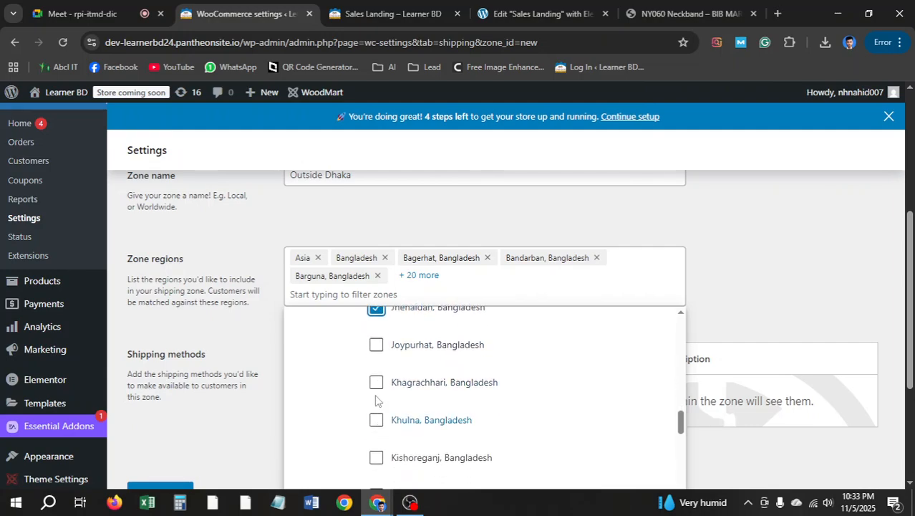
{"action": "left_click", "coordinate": [375, 345]}
{"action": "left_click", "coordinate": [376, 384]}
{"action": "left_click", "coordinate": [376, 457]}
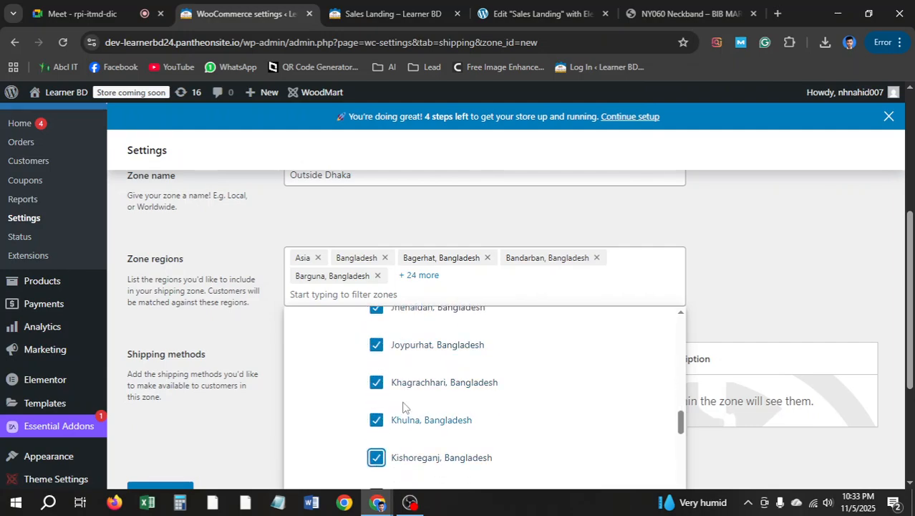
{"action": "scroll", "coordinate": [376, 401], "scroll_direction": "down", "scroll_amount": 2}
Add districts Kurigram through Naogaon to the zone regions
{"action": "left_click", "coordinate": [375, 361]}
{"action": "left_click", "coordinate": [376, 398]}
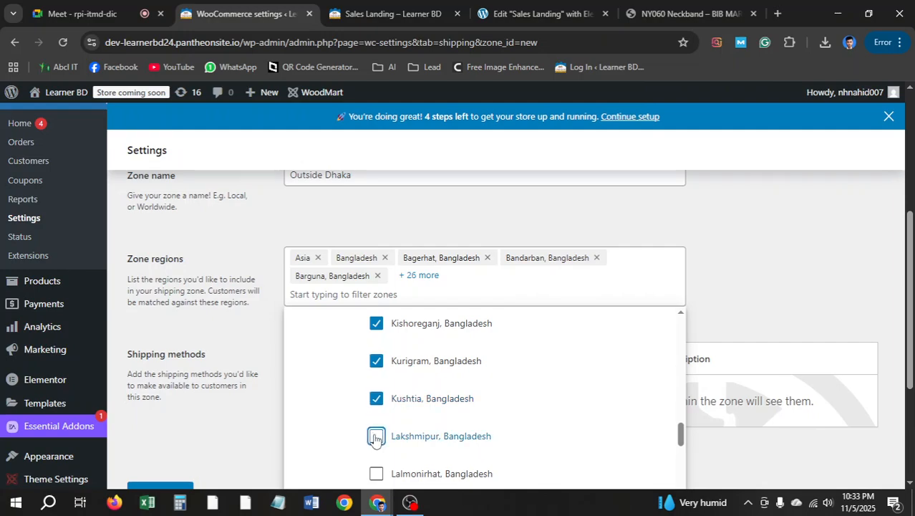
{"action": "left_click", "coordinate": [375, 435]}
{"action": "left_click", "coordinate": [376, 473]}
{"action": "scroll", "coordinate": [376, 444], "scroll_direction": "down", "scroll_amount": 2}
{"action": "left_click", "coordinate": [376, 377]}
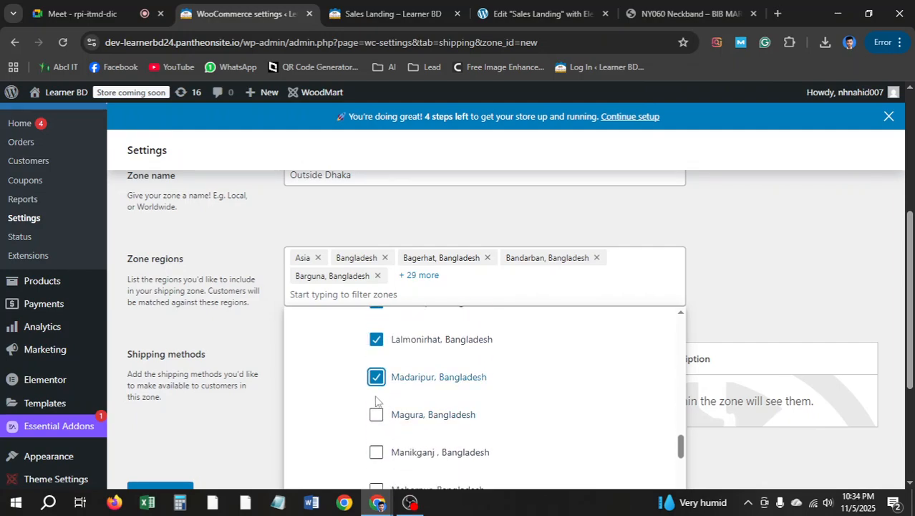
{"action": "left_click", "coordinate": [375, 453]}
{"action": "scroll", "coordinate": [377, 429], "scroll_direction": "down", "scroll_amount": 2}
{"action": "left_click", "coordinate": [376, 424]}
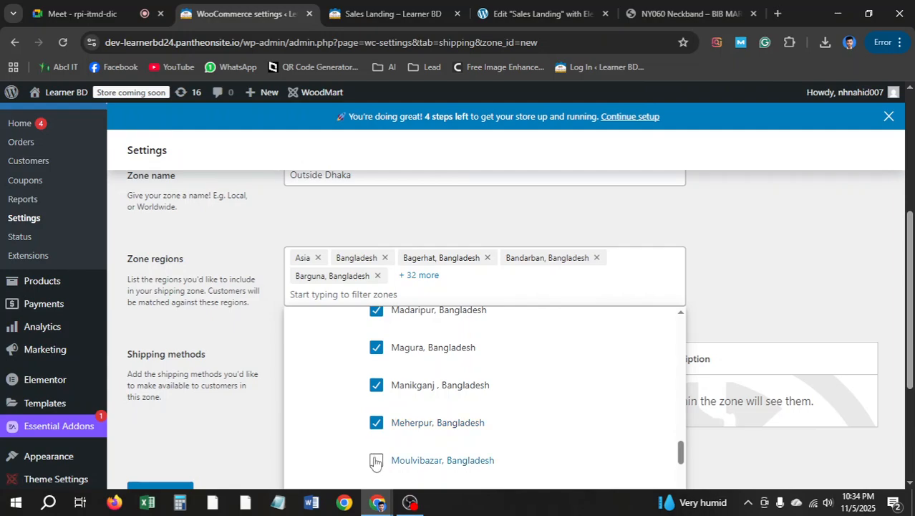
{"action": "left_click", "coordinate": [376, 461]}
{"action": "scroll", "coordinate": [379, 451], "scroll_direction": "down", "scroll_amount": 2}
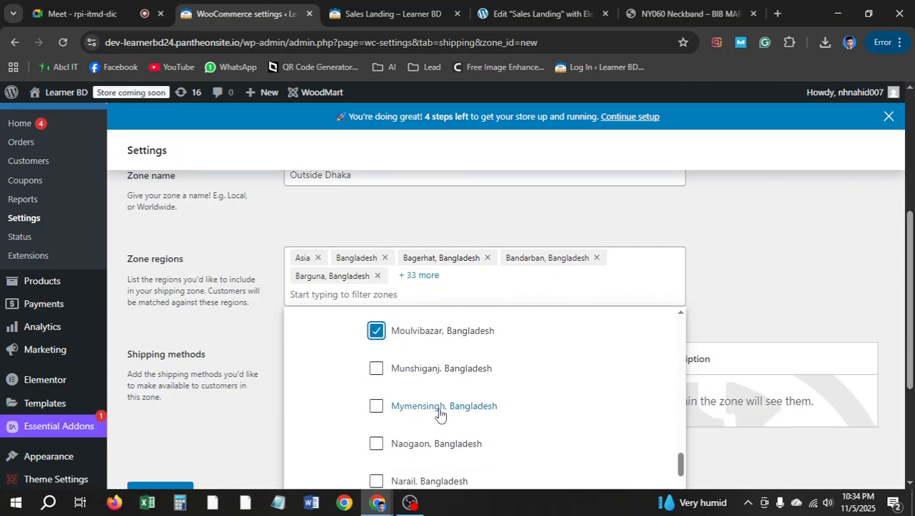
{"action": "left_click", "coordinate": [376, 367]}
{"action": "left_click", "coordinate": [376, 439]}
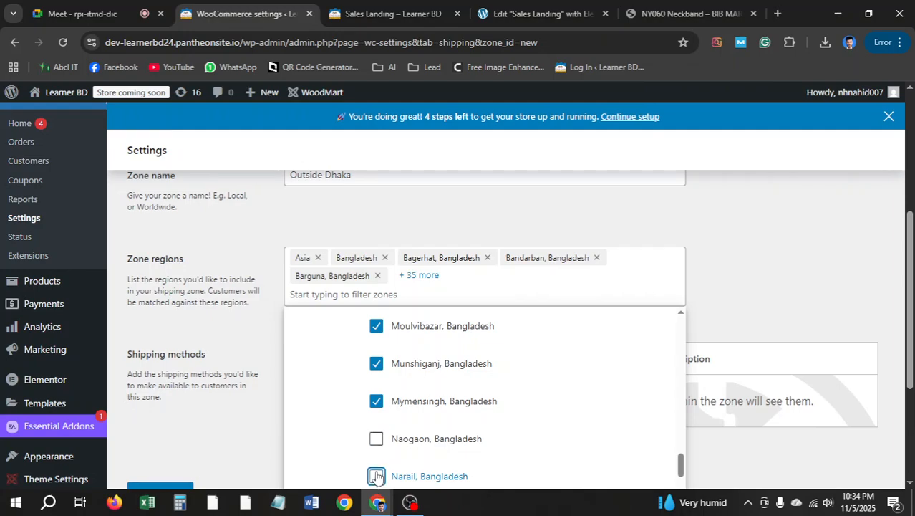
{"action": "left_click", "coordinate": [374, 438]}
{"action": "scroll", "coordinate": [375, 412], "scroll_direction": "down", "scroll_amount": 2}
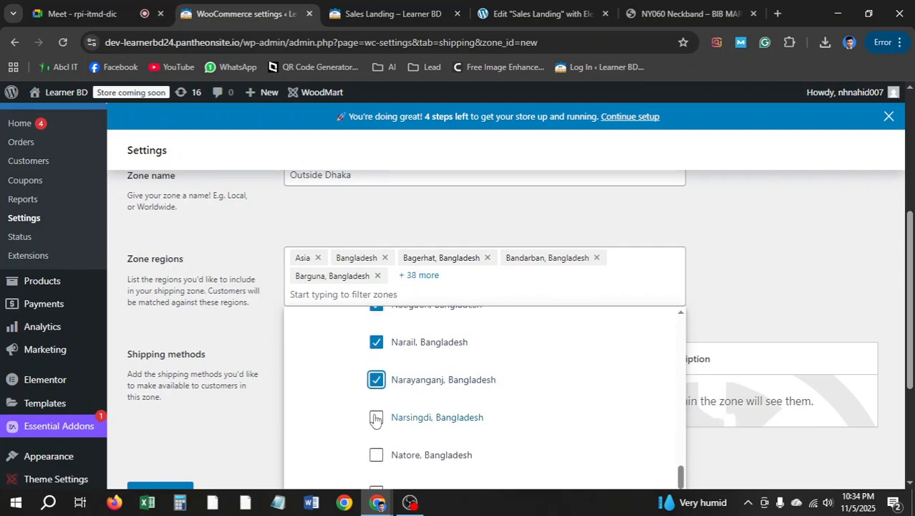
Add districts Natore through Sherpur to the zone regions
{"action": "left_click", "coordinate": [375, 457]}
{"action": "scroll", "coordinate": [374, 437], "scroll_direction": "down", "scroll_amount": 2}
{"action": "left_click", "coordinate": [376, 359]}
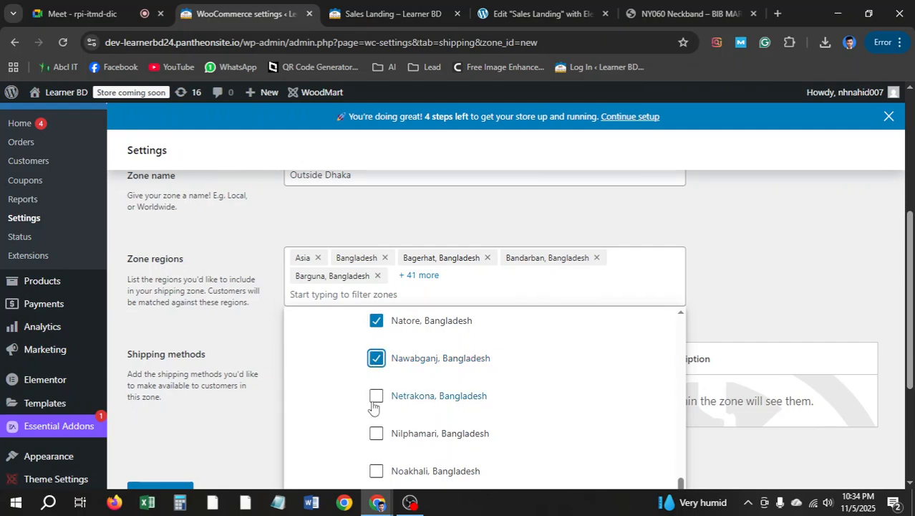
{"action": "left_click", "coordinate": [377, 469]}
{"action": "scroll", "coordinate": [374, 430], "scroll_direction": "down", "scroll_amount": 2}
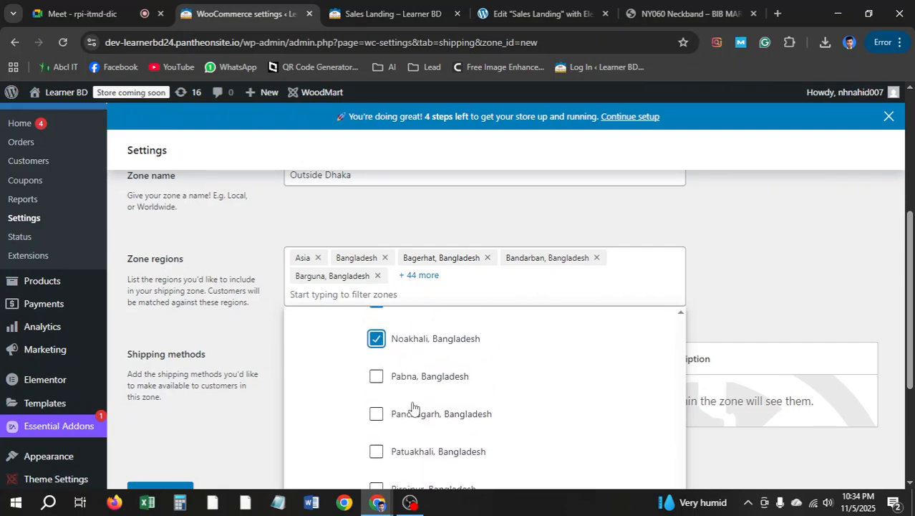
{"action": "left_click", "coordinate": [375, 413]}
{"action": "left_click", "coordinate": [376, 376]}
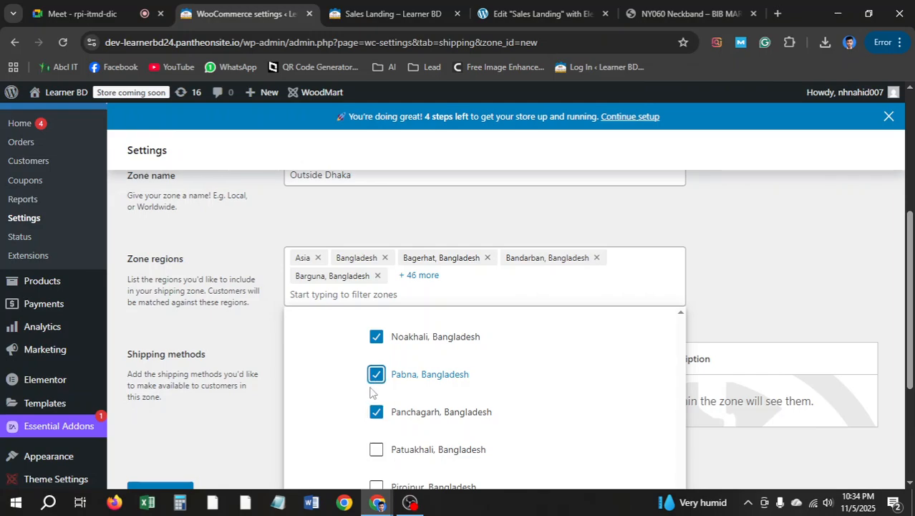
{"action": "left_click", "coordinate": [375, 449]}
{"action": "scroll", "coordinate": [379, 430], "scroll_direction": "down", "scroll_amount": 1}
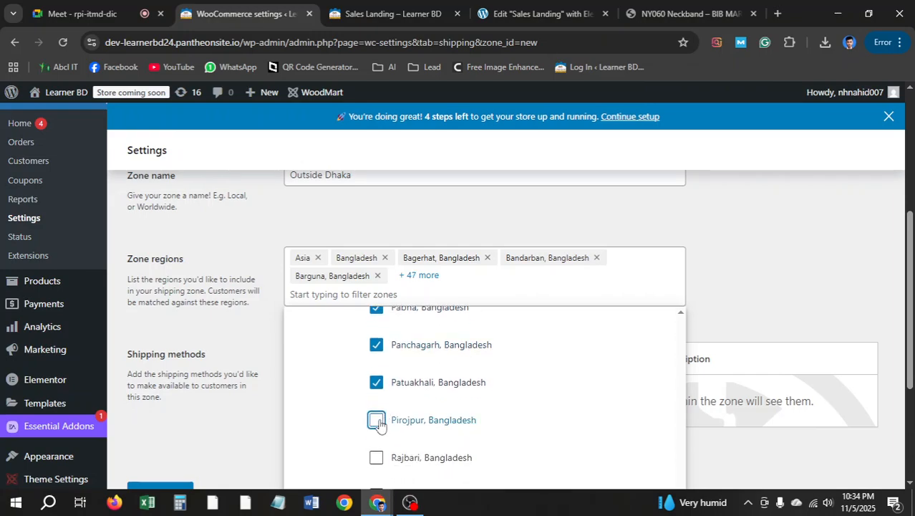
{"action": "left_click", "coordinate": [377, 459]}
{"action": "scroll", "coordinate": [401, 416], "scroll_direction": "down", "scroll_amount": 3}
{"action": "scroll", "coordinate": [398, 401], "scroll_direction": "up", "scroll_amount": 1}
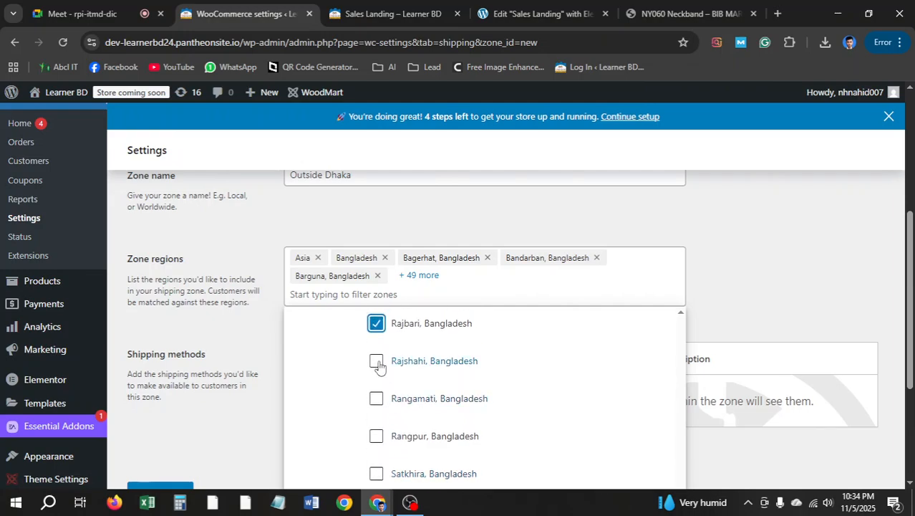
{"action": "left_click", "coordinate": [375, 361]}
{"action": "left_click", "coordinate": [375, 402]}
{"action": "left_click", "coordinate": [376, 439]}
{"action": "left_click", "coordinate": [375, 475]}
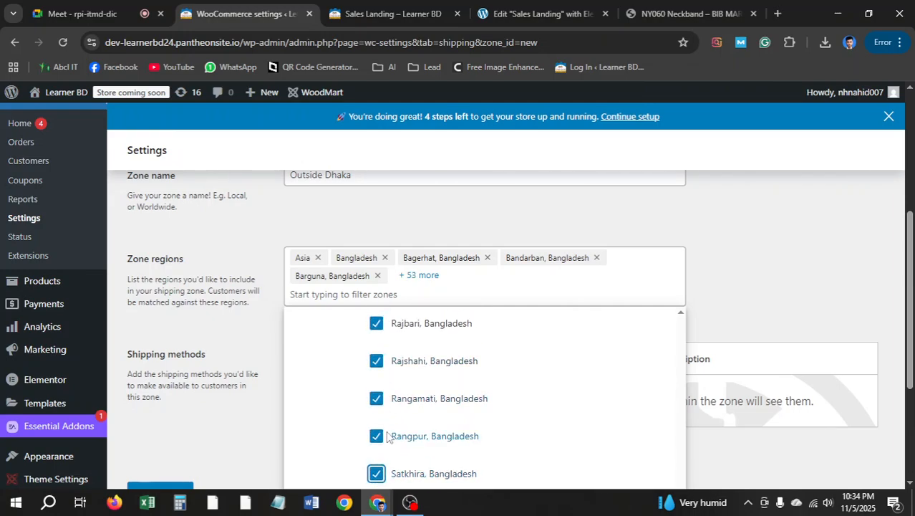
{"action": "scroll", "coordinate": [382, 442], "scroll_direction": "down", "scroll_amount": 1}
{"action": "left_click", "coordinate": [376, 444]}
{"action": "left_click", "coordinate": [376, 481]}
{"action": "scroll", "coordinate": [398, 444], "scroll_direction": "down", "scroll_amount": 2}
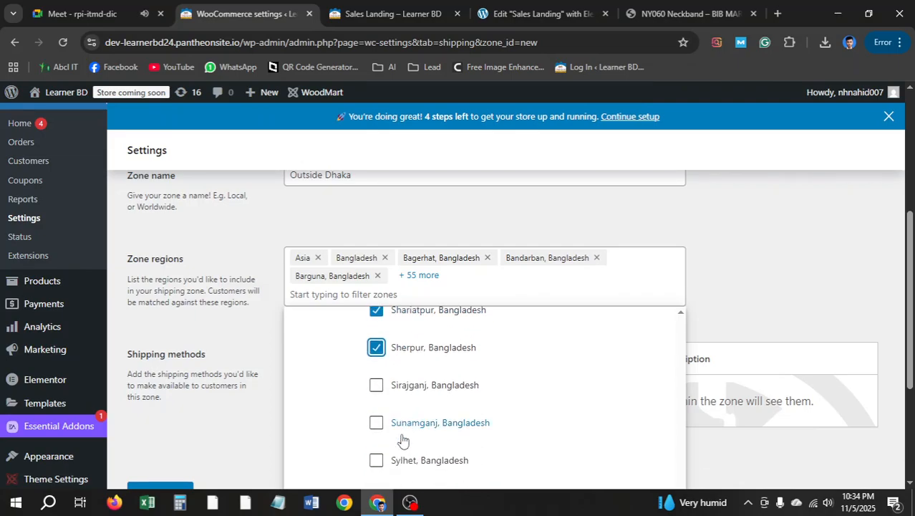
Pause the screen recording and return to the shipping zone settings page
{"action": "left_click", "coordinate": [103, 8]}
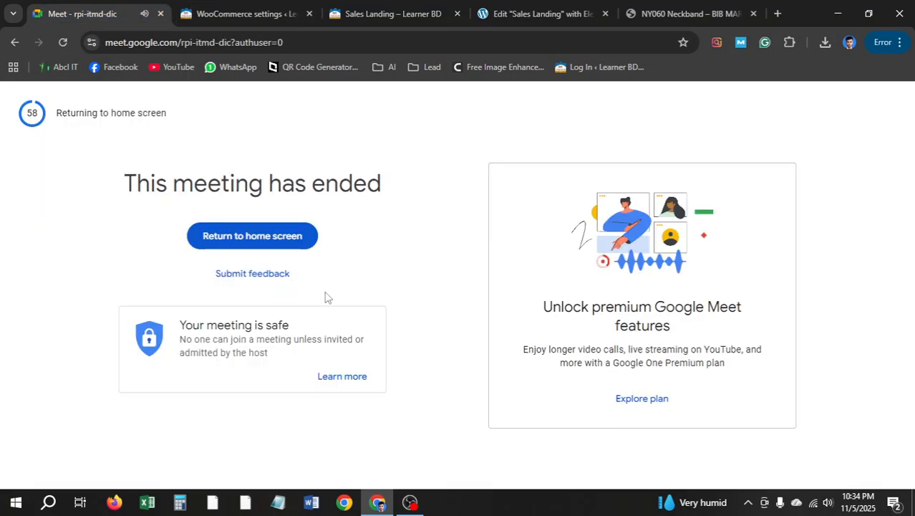
{"action": "left_click", "coordinate": [410, 502]}
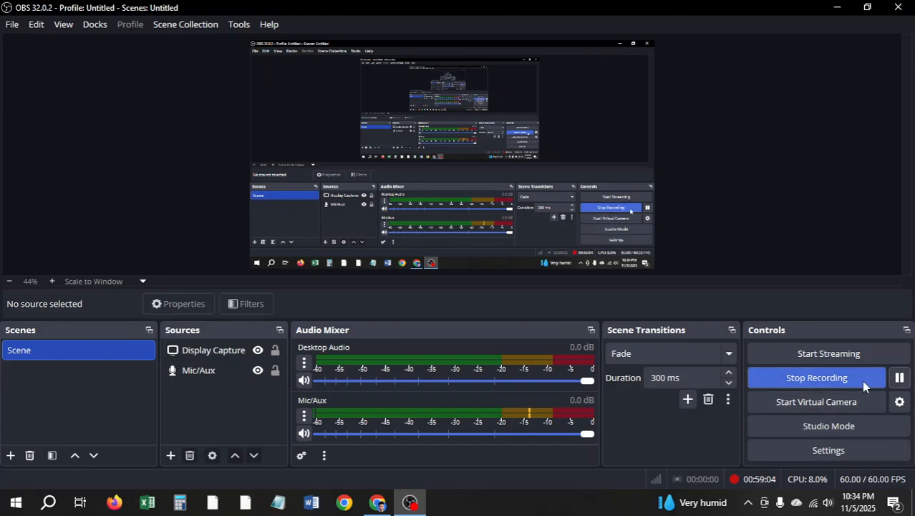
{"action": "left_click", "coordinate": [899, 379]}
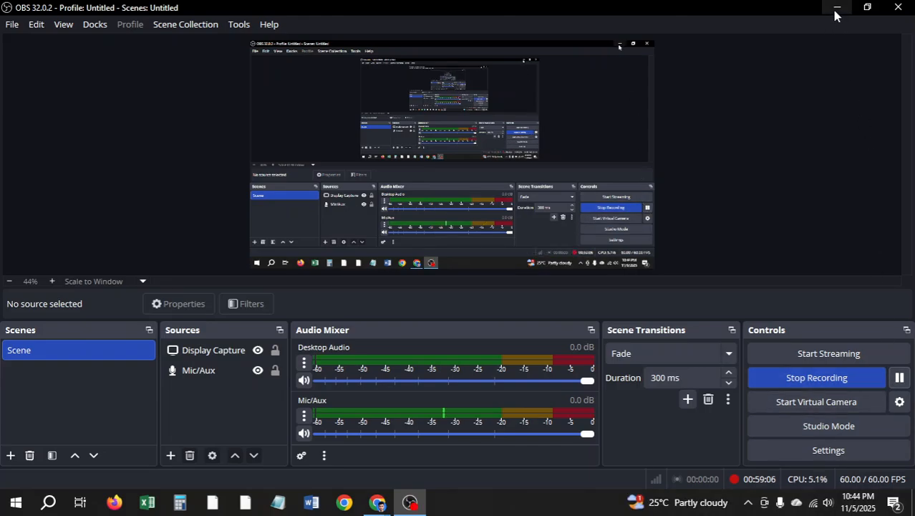
{"action": "left_click", "coordinate": [836, 9]}
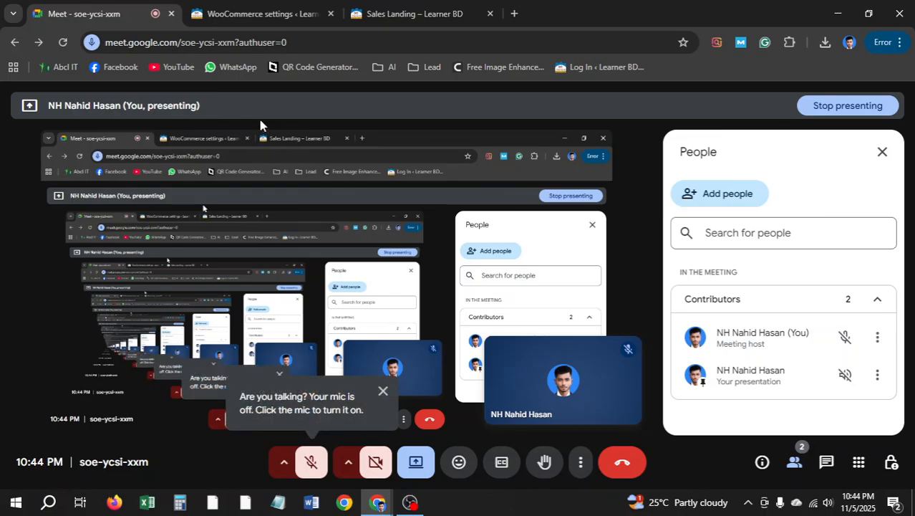
{"action": "left_click", "coordinate": [247, 16]}
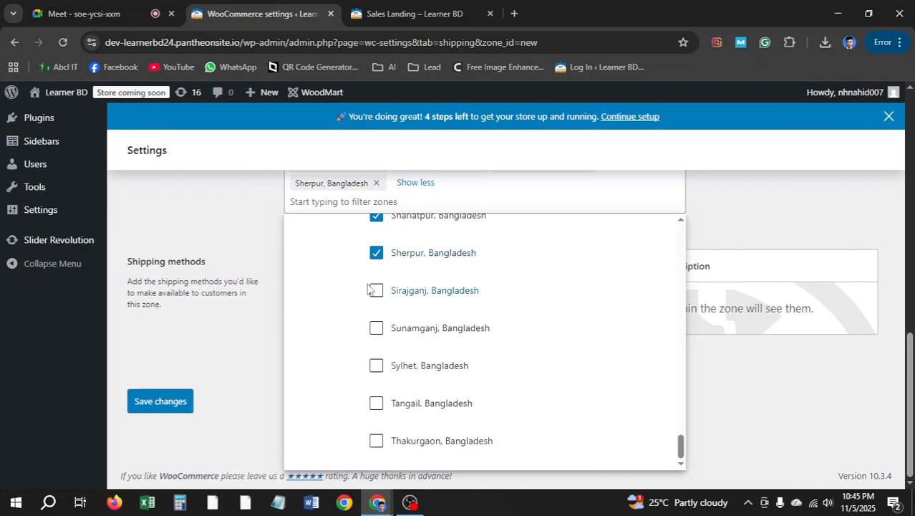
Add Sirajganj, Sunamganj, Sylhet, Tangail and Thakurgaon, then close the district list
{"action": "scroll", "coordinate": [401, 282], "scroll_direction": "up", "scroll_amount": 3}
{"action": "scroll", "coordinate": [416, 278], "scroll_direction": "down", "scroll_amount": 3}
{"action": "left_click", "coordinate": [376, 290]}
{"action": "left_click", "coordinate": [375, 328]}
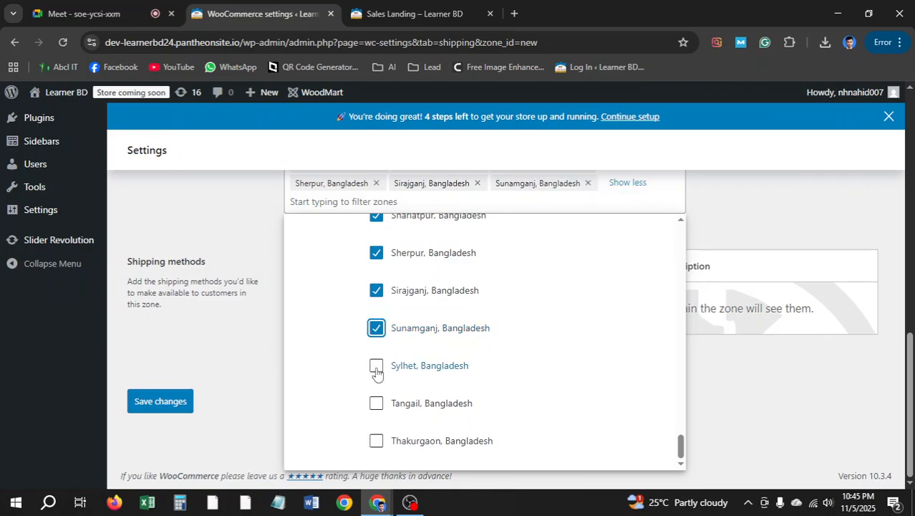
{"action": "left_click", "coordinate": [376, 365]}
{"action": "left_click", "coordinate": [376, 421]}
{"action": "left_click", "coordinate": [376, 458]}
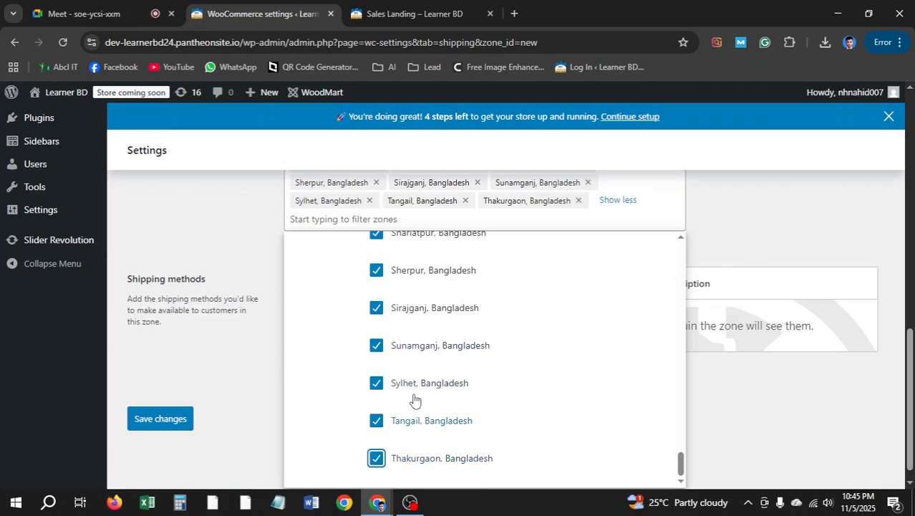
{"action": "scroll", "coordinate": [443, 384], "scroll_direction": "down", "scroll_amount": 1}
{"action": "scroll", "coordinate": [468, 364], "scroll_direction": "up", "scroll_amount": 6}
{"action": "scroll", "coordinate": [444, 358], "scroll_direction": "up", "scroll_amount": 3}
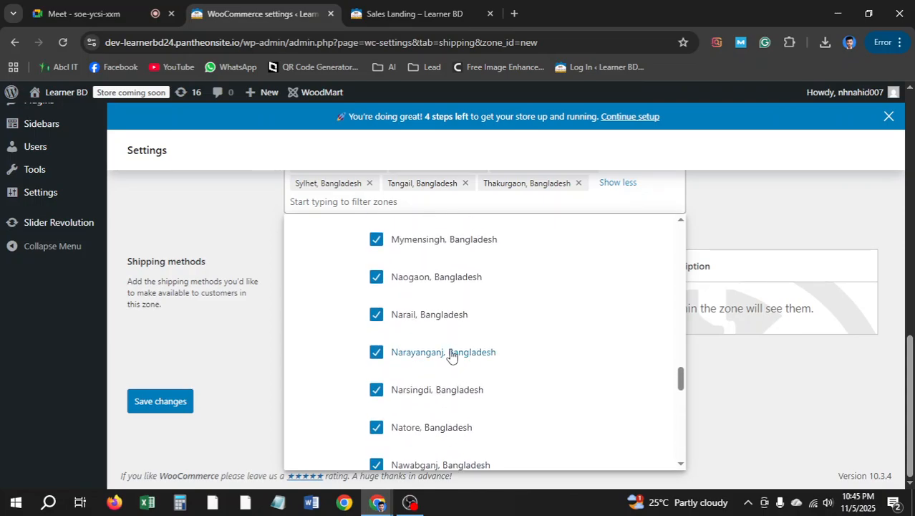
{"action": "scroll", "coordinate": [212, 342], "scroll_direction": "up", "scroll_amount": 3}
{"action": "left_click", "coordinate": [776, 331]}
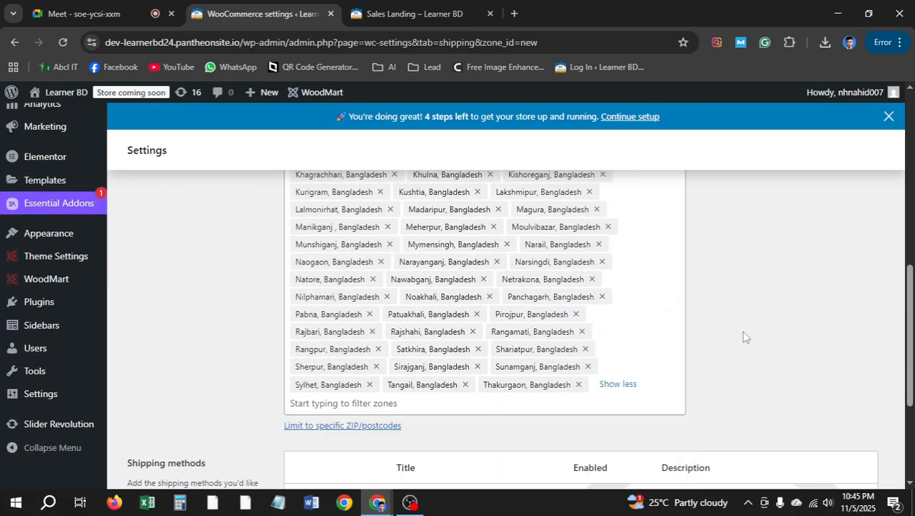
{"action": "scroll", "coordinate": [743, 336], "scroll_direction": "up", "scroll_amount": 3}
{"action": "scroll", "coordinate": [534, 291], "scroll_direction": "down", "scroll_amount": 4}
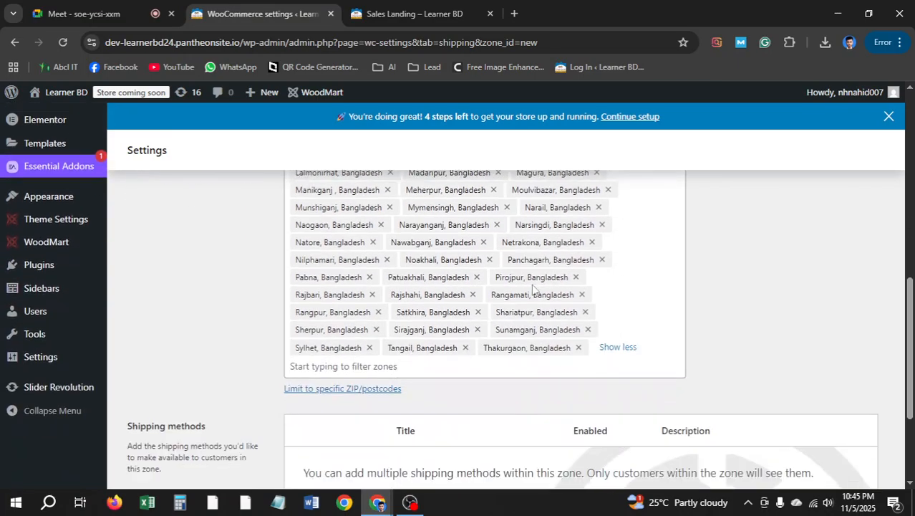
{"action": "scroll", "coordinate": [494, 307], "scroll_direction": "down", "scroll_amount": 2}
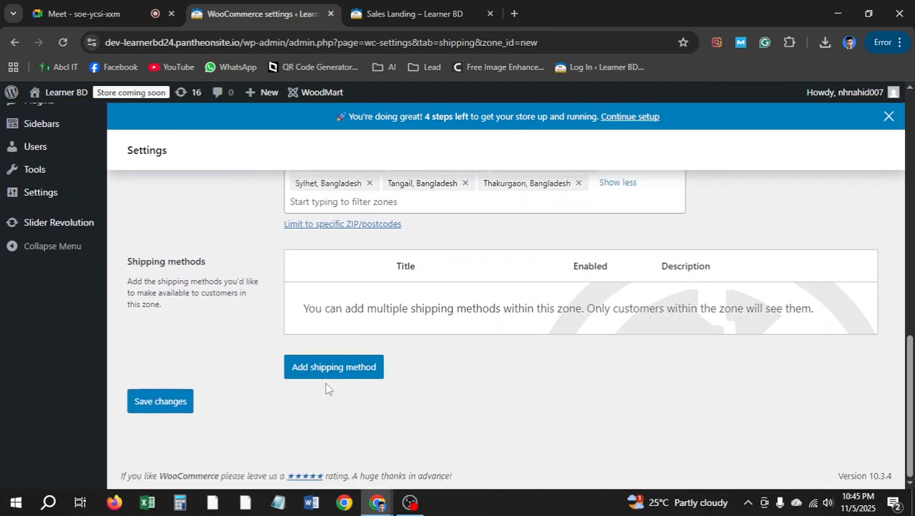
Add a Flat rate shipping method with cost 120 to the zone and save it
{"action": "left_click", "coordinate": [358, 370]}
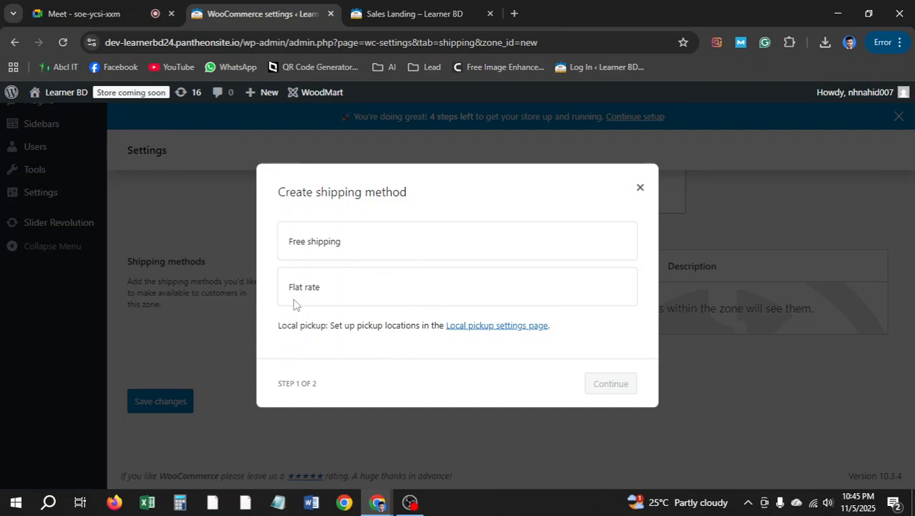
{"action": "left_click", "coordinate": [315, 290]}
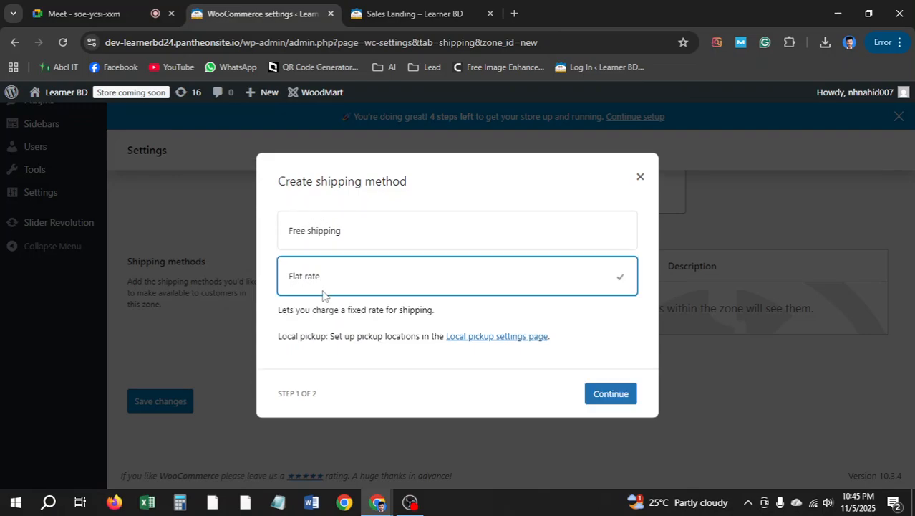
{"action": "left_click", "coordinate": [607, 398]}
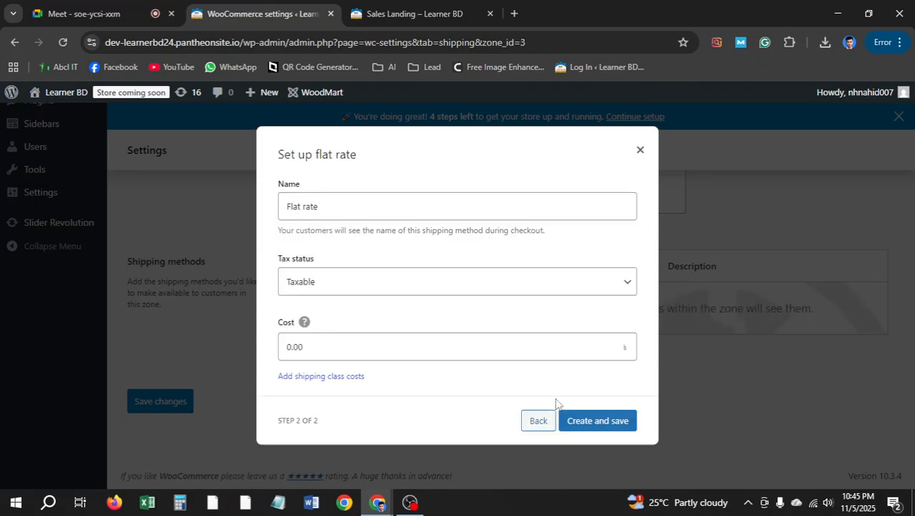
{"action": "left_click", "coordinate": [351, 347]}
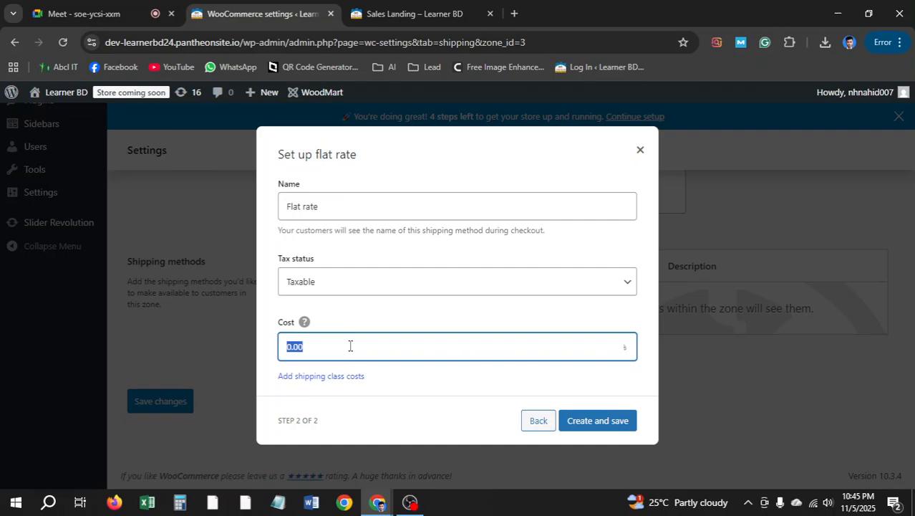
{"action": "type", "text": "120"}
{"action": "left_click", "coordinate": [612, 427]}
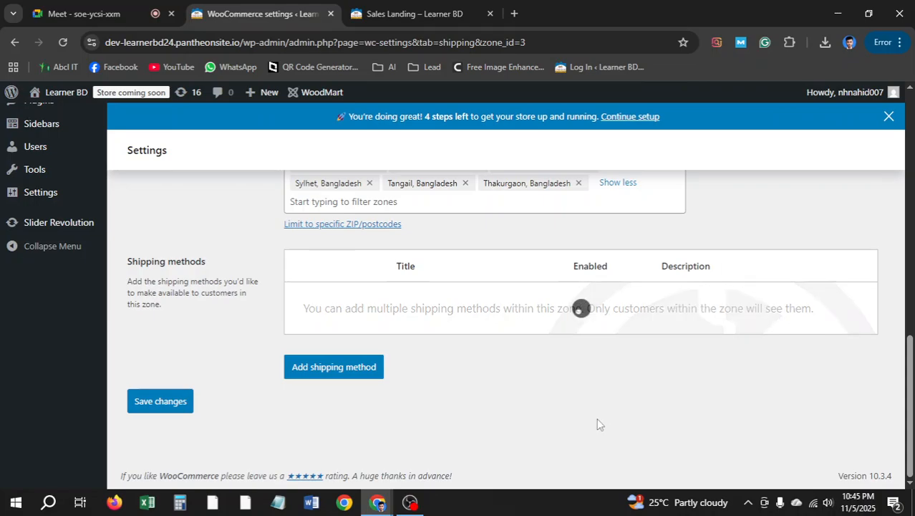
Return to the shipping zones list and go to the Payments settings
{"action": "scroll", "coordinate": [266, 329], "scroll_direction": "up", "scroll_amount": 10}
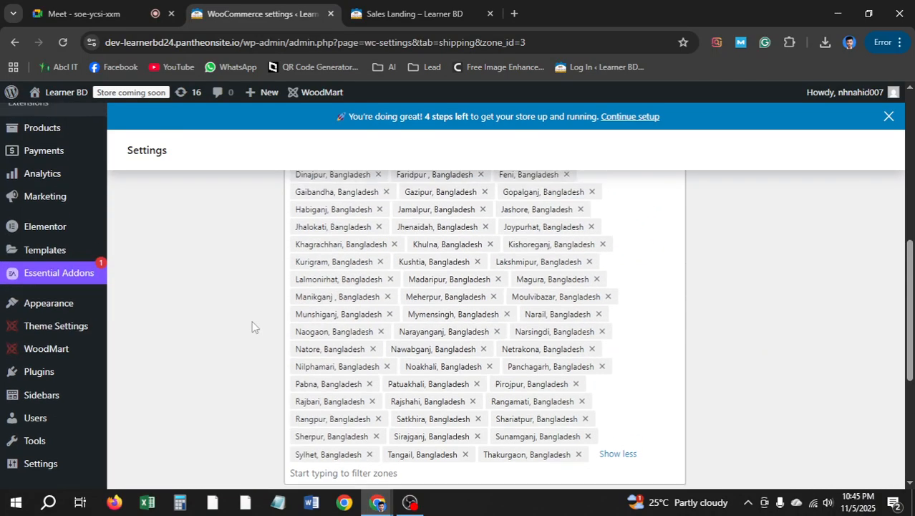
{"action": "left_click", "coordinate": [134, 247]}
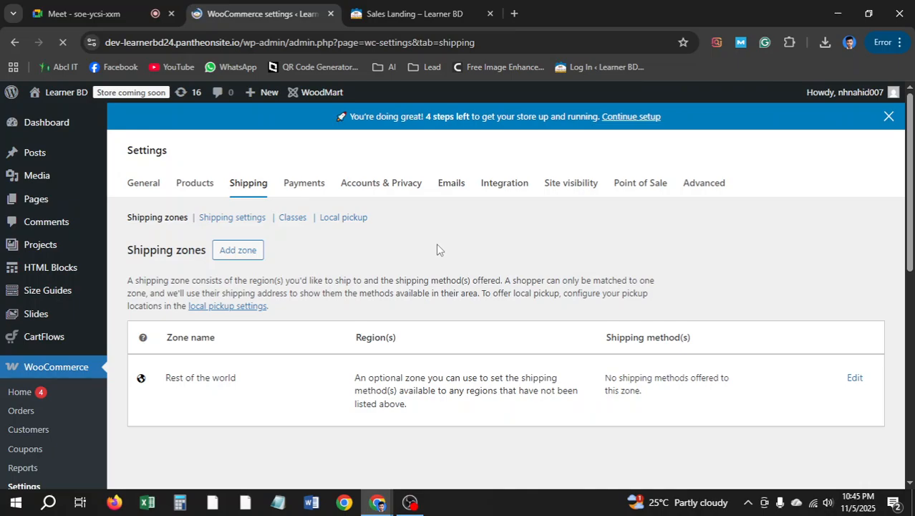
{"action": "scroll", "coordinate": [431, 261], "scroll_direction": "down", "scroll_amount": 3}
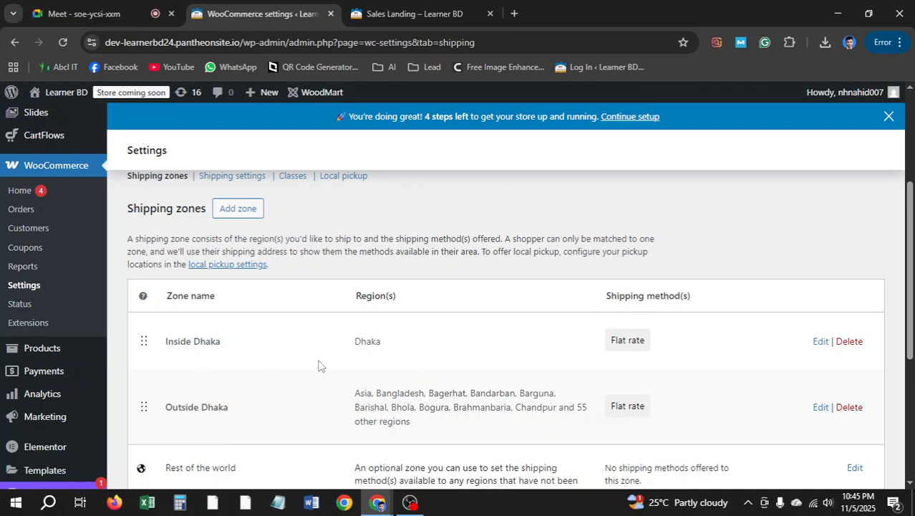
{"action": "scroll", "coordinate": [320, 366], "scroll_direction": "down", "scroll_amount": 2}
{"action": "scroll", "coordinate": [331, 373], "scroll_direction": "up", "scroll_amount": 5}
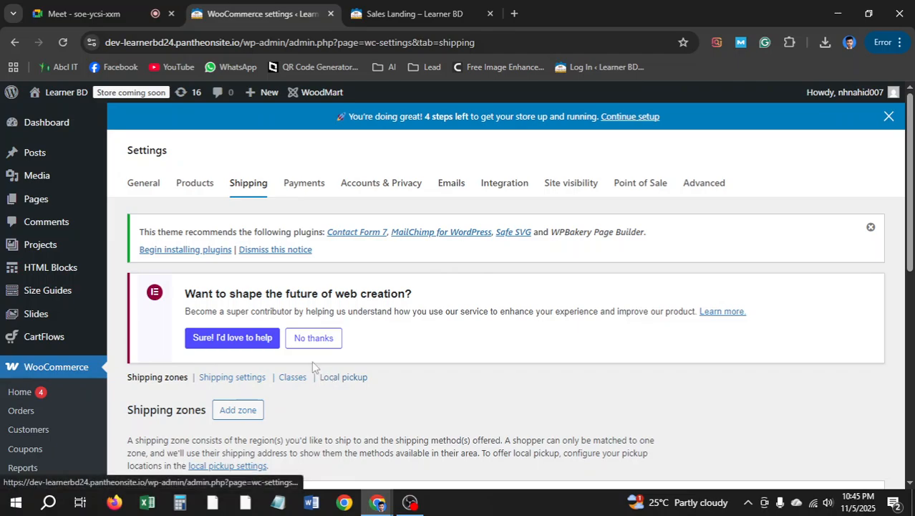
{"action": "left_click", "coordinate": [301, 188]}
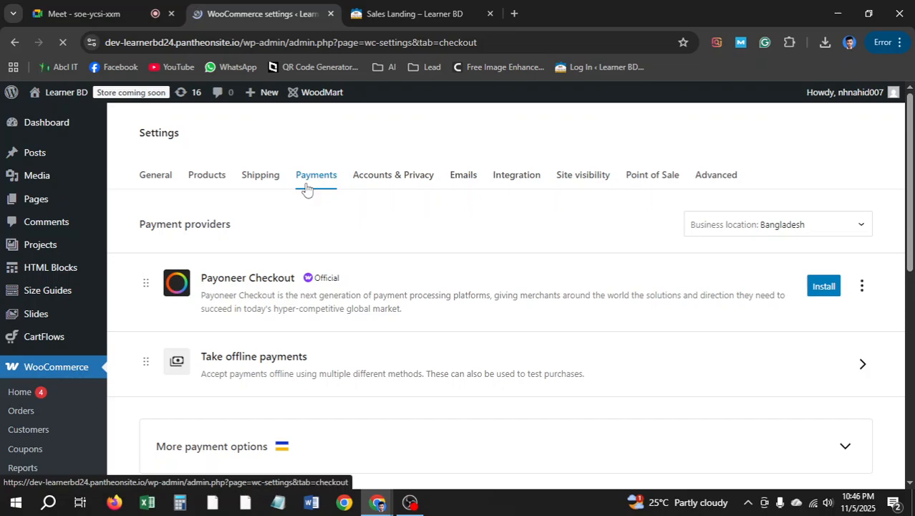
Enable Cash on delivery among the offline payment methods
{"action": "scroll", "coordinate": [322, 294], "scroll_direction": "down", "scroll_amount": 2}
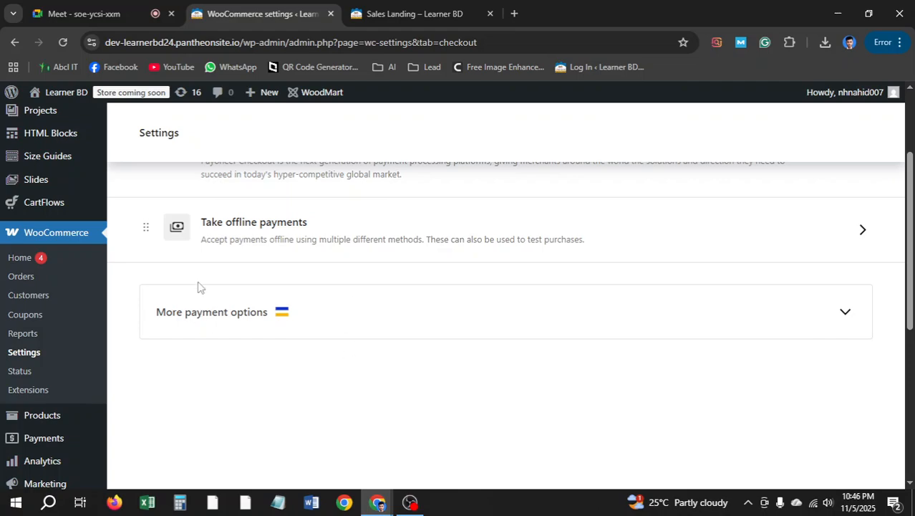
{"action": "scroll", "coordinate": [200, 287], "scroll_direction": "up", "scroll_amount": 1}
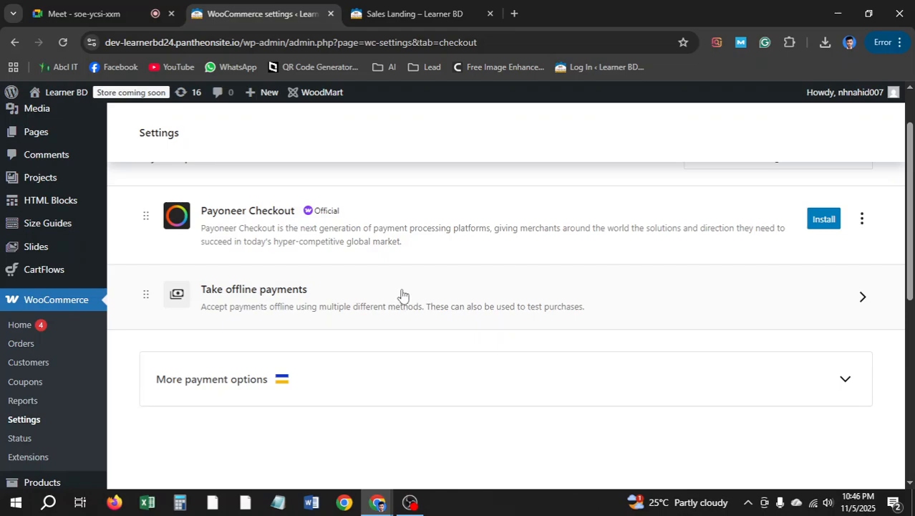
{"action": "left_click", "coordinate": [821, 302]}
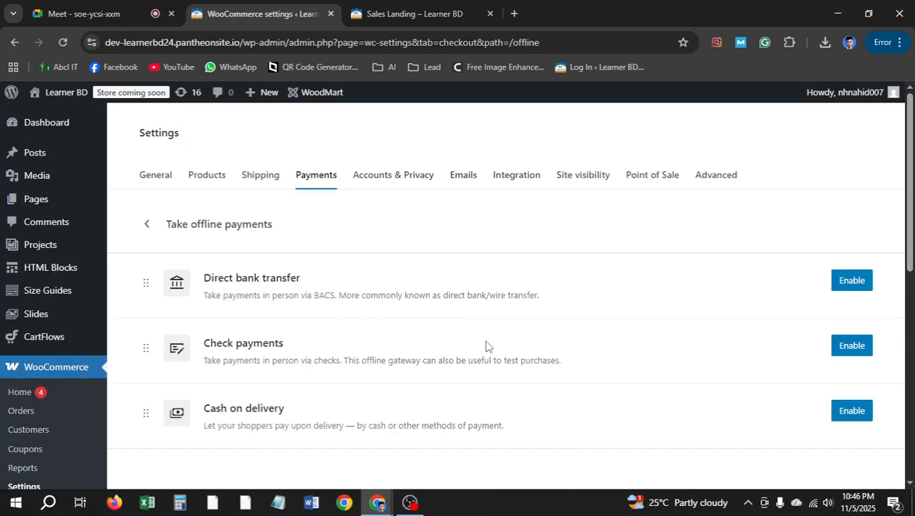
{"action": "scroll", "coordinate": [380, 309], "scroll_direction": "down", "scroll_amount": 1}
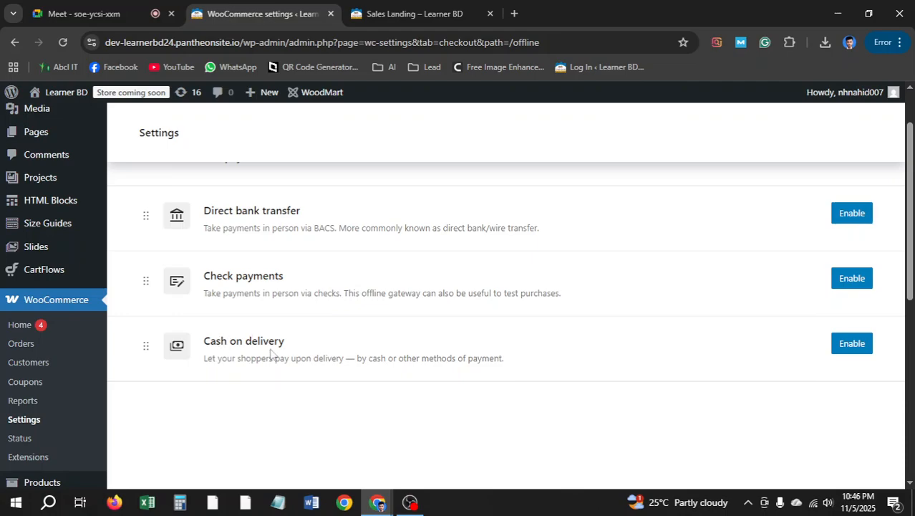
{"action": "left_click", "coordinate": [848, 348]}
{"action": "scroll", "coordinate": [540, 383], "scroll_direction": "down", "scroll_amount": 2}
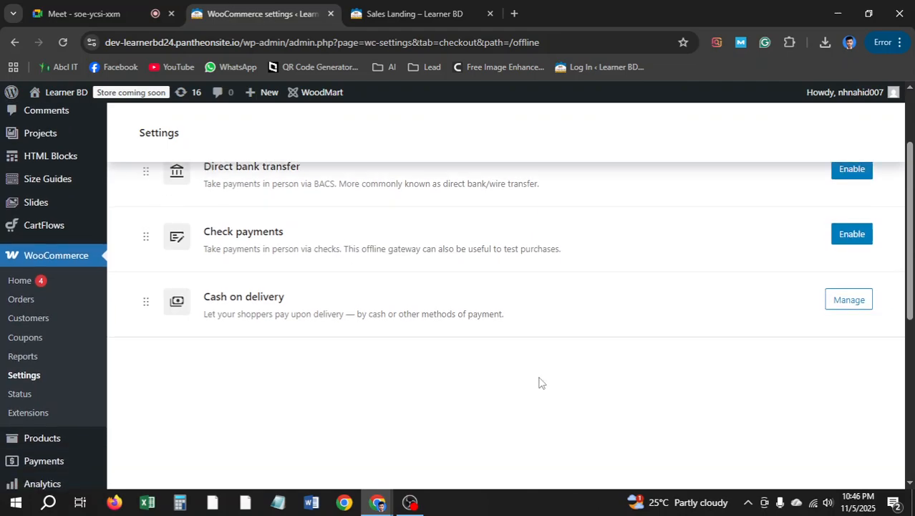
{"action": "scroll", "coordinate": [450, 370], "scroll_direction": "up", "scroll_amount": 3}
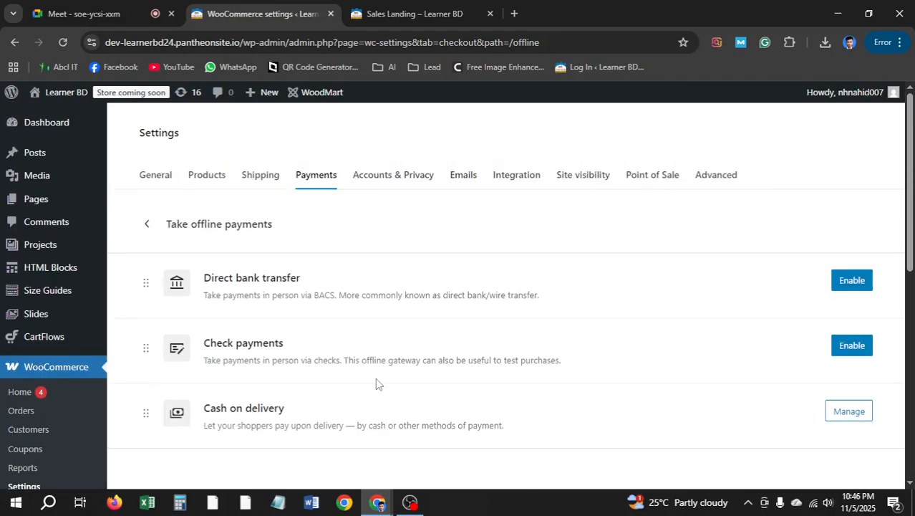
{"action": "left_click", "coordinate": [149, 226]}
Hide the Payoneer Checkout suggestion from the payment providers list
{"action": "scroll", "coordinate": [513, 341], "scroll_direction": "down", "scroll_amount": 1}
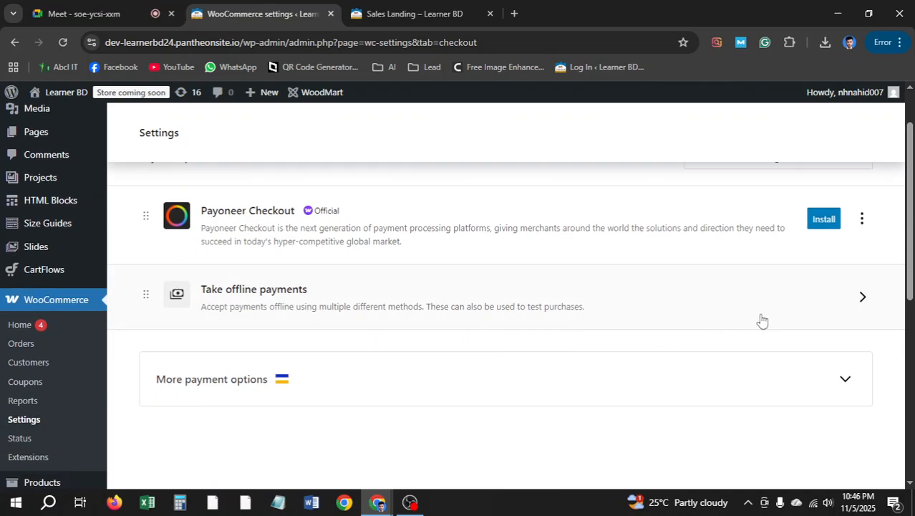
{"action": "left_click", "coordinate": [862, 218]}
{"action": "left_click", "coordinate": [814, 347]}
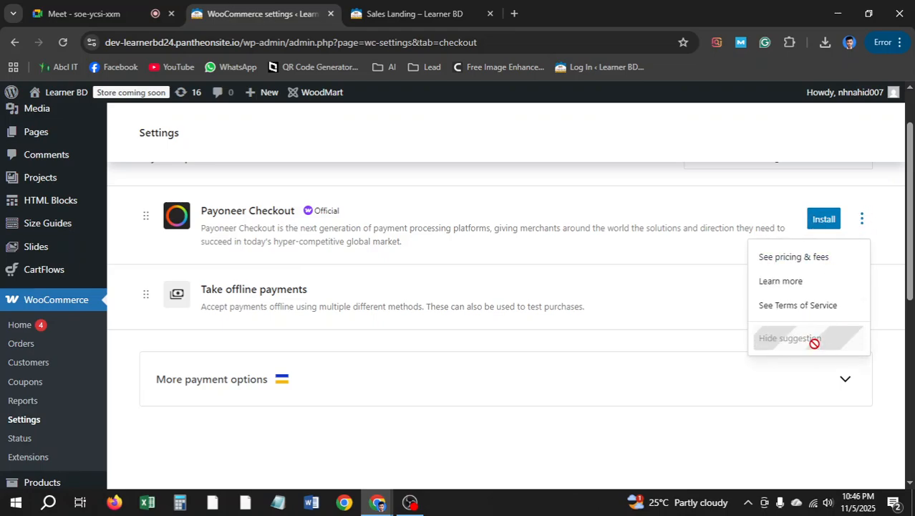
{"action": "scroll", "coordinate": [468, 315], "scroll_direction": "up", "scroll_amount": 1}
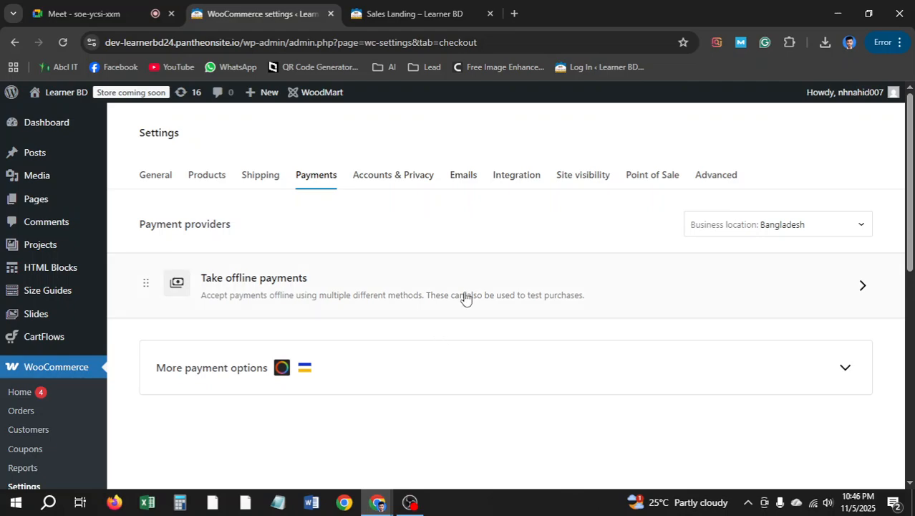
{"action": "scroll", "coordinate": [51, 348], "scroll_direction": "down", "scroll_amount": 2}
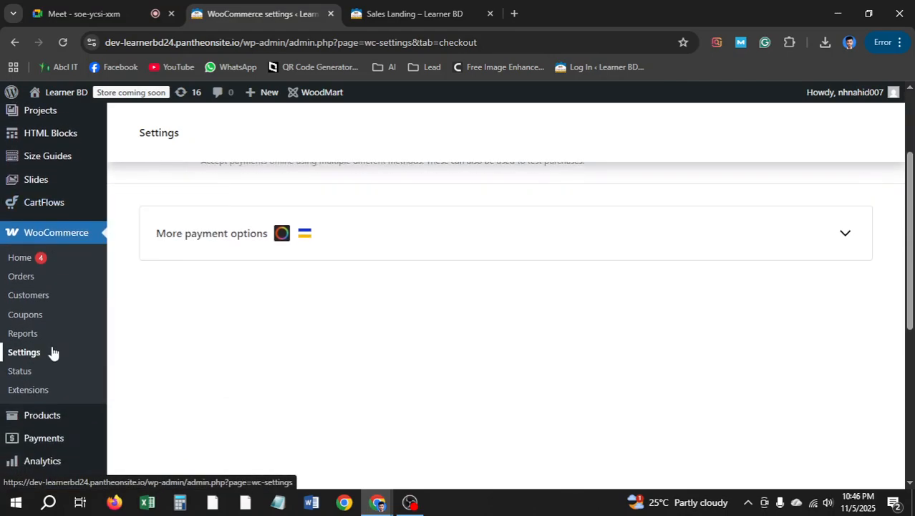
{"action": "scroll", "coordinate": [54, 351], "scroll_direction": "down", "scroll_amount": 2}
{"action": "scroll", "coordinate": [87, 350], "scroll_direction": "down", "scroll_amount": 1}
{"action": "scroll", "coordinate": [62, 380], "scroll_direction": "down", "scroll_amount": 1}
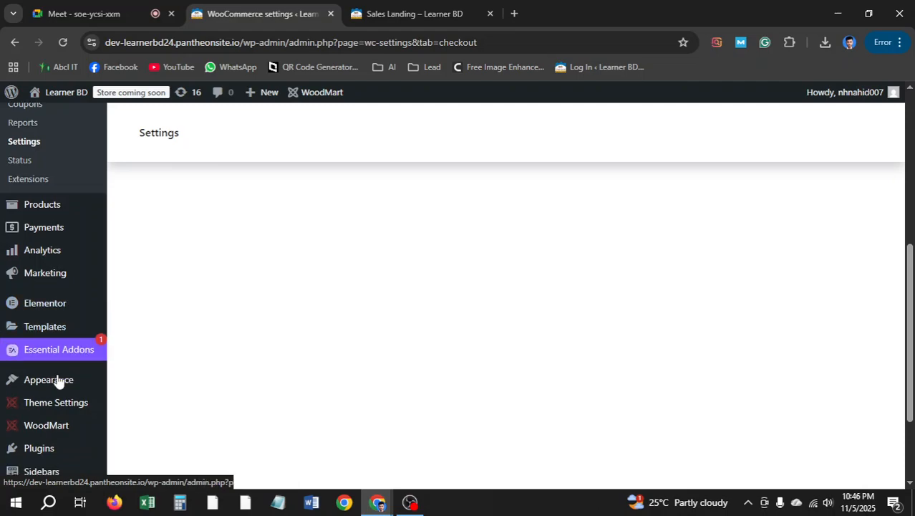
Search the plugin directory for 'Bangladeshi Payment', then install and activate Bangladeshi Payment Gateways
{"action": "mouse_move", "coordinate": [45, 394]}
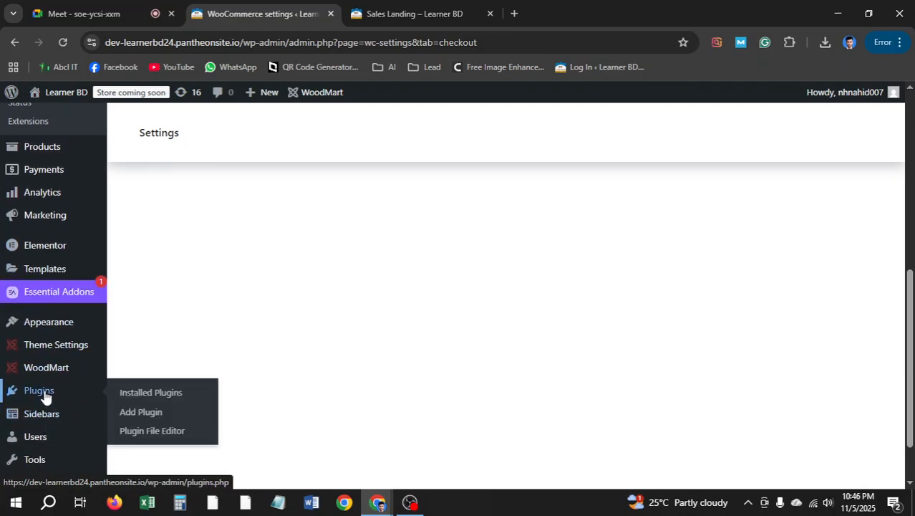
{"action": "left_click", "coordinate": [141, 412]}
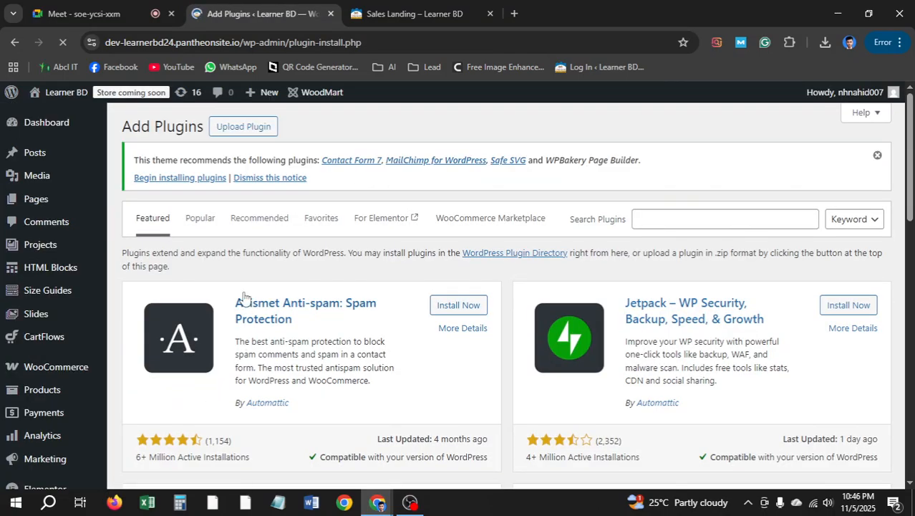
{"action": "left_click", "coordinate": [664, 223]}
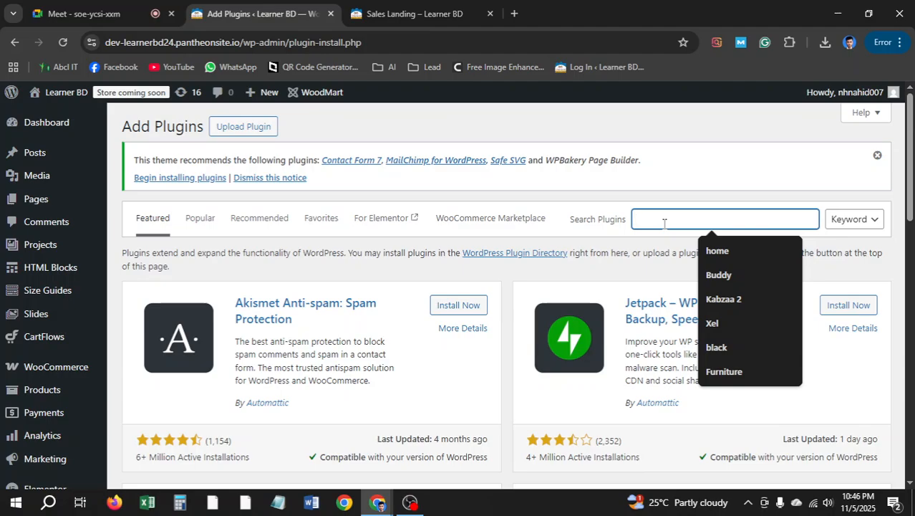
{"action": "type", "text": "baNG"}
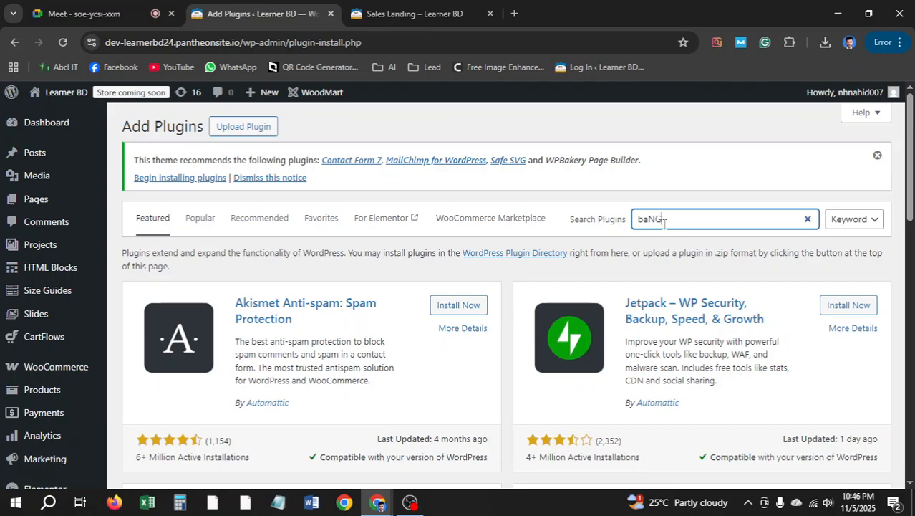
{"action": "key", "text": "BackSpace"}
{"action": "key", "text": "BackSpace"}
{"action": "key", "text": "BackSpace"}
{"action": "key", "text": "BackSpace"}
{"action": "key", "text": "Tab"}
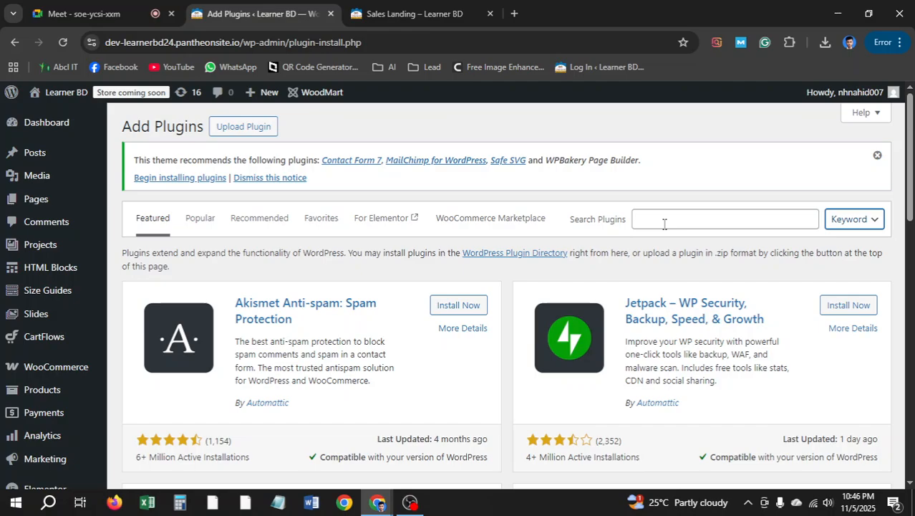
{"action": "left_click", "coordinate": [665, 223]}
{"action": "type", "text": "Bang"}
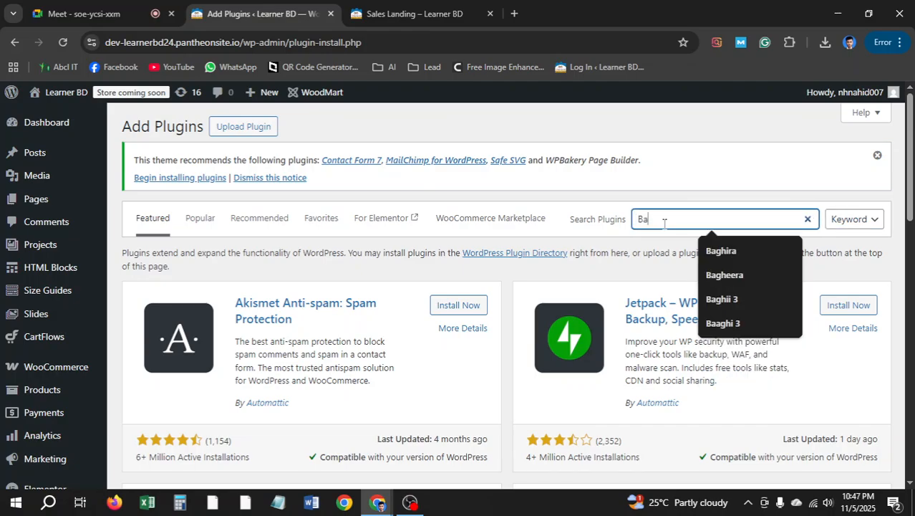
{"action": "type", "text": "sh"}
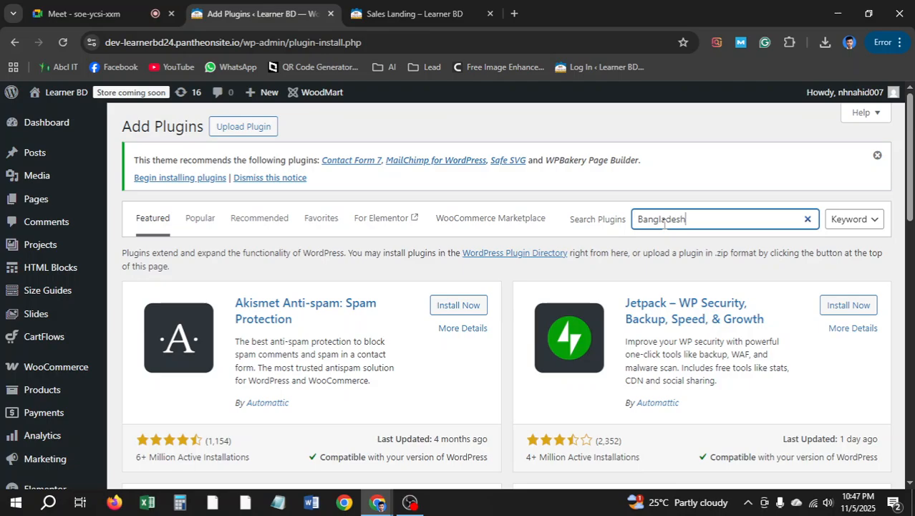
{"action": "type", "text": "i Payment"}
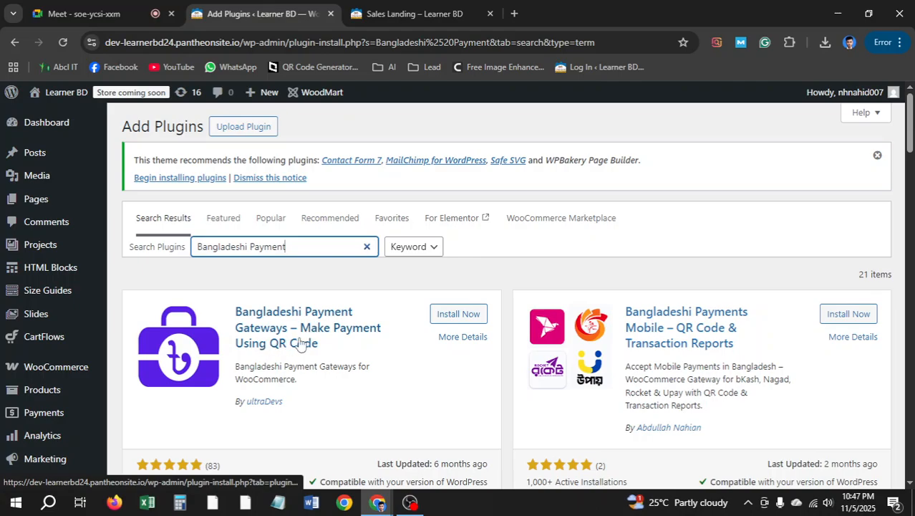
{"action": "scroll", "coordinate": [326, 347], "scroll_direction": "down", "scroll_amount": 1}
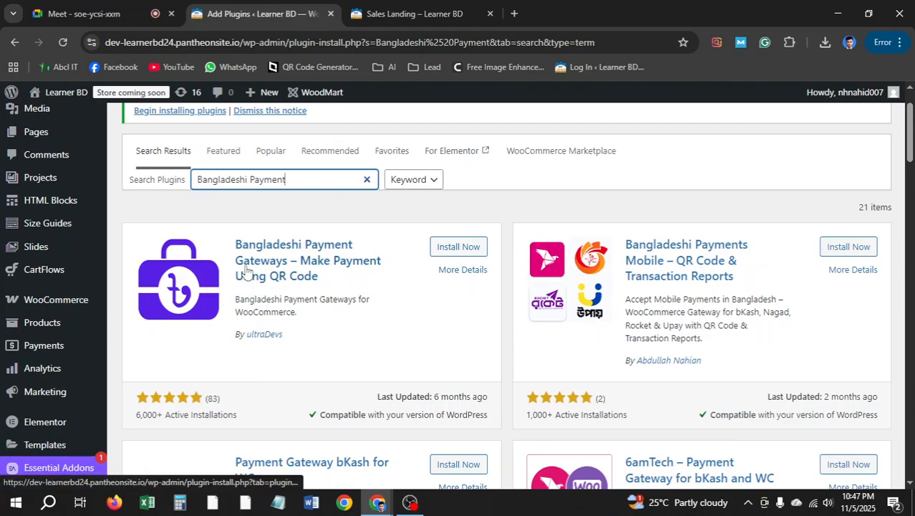
{"action": "left_click", "coordinate": [458, 247]}
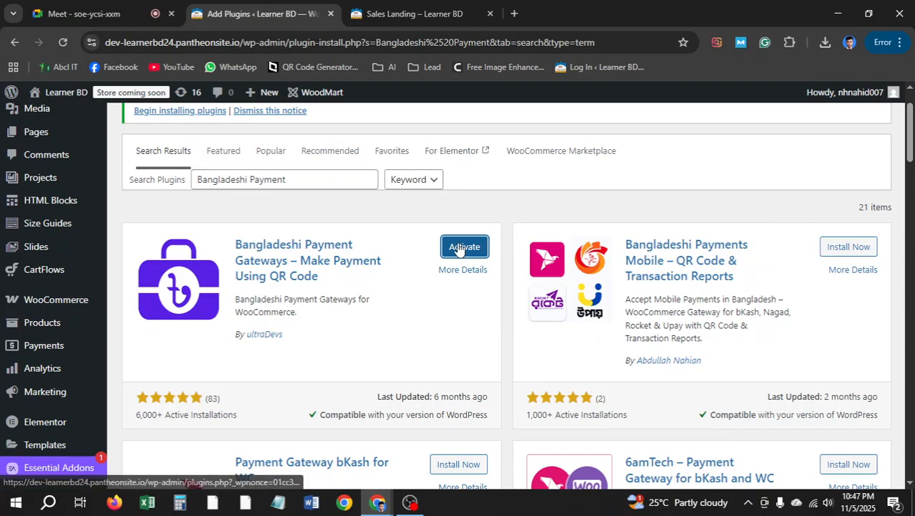
{"action": "left_click", "coordinate": [464, 246]}
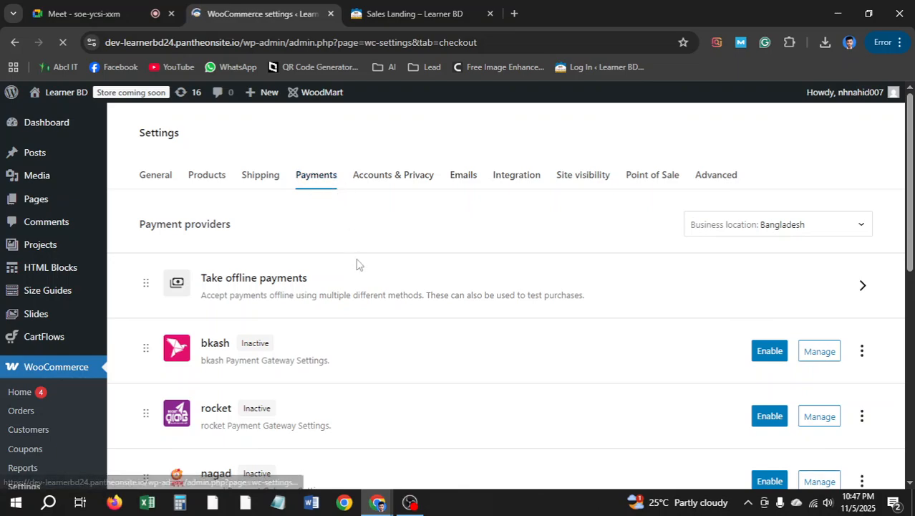
Scroll the WooCommerce Payments list to review the new bkash, rocket, nagad and upay gateways
{"action": "scroll", "coordinate": [276, 317], "scroll_direction": "down", "scroll_amount": 3}
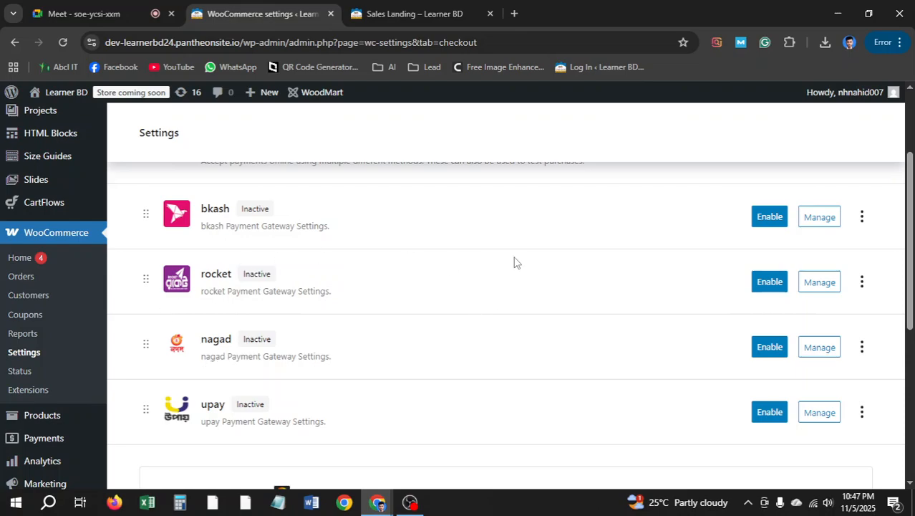
Enable the bkash, rocket and nagad gateways on the Payments tab, leaving upay off
{"action": "scroll", "coordinate": [303, 222], "scroll_direction": "up", "scroll_amount": 1}
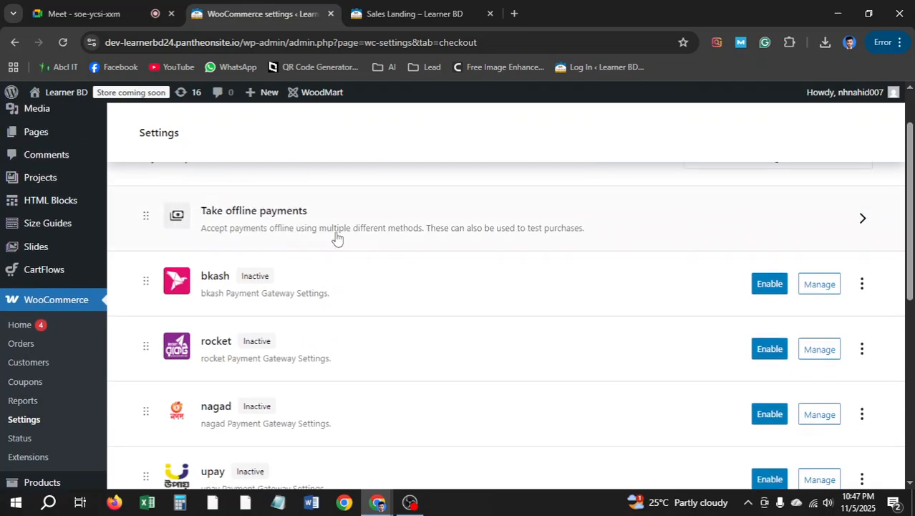
{"action": "left_click", "coordinate": [772, 286]}
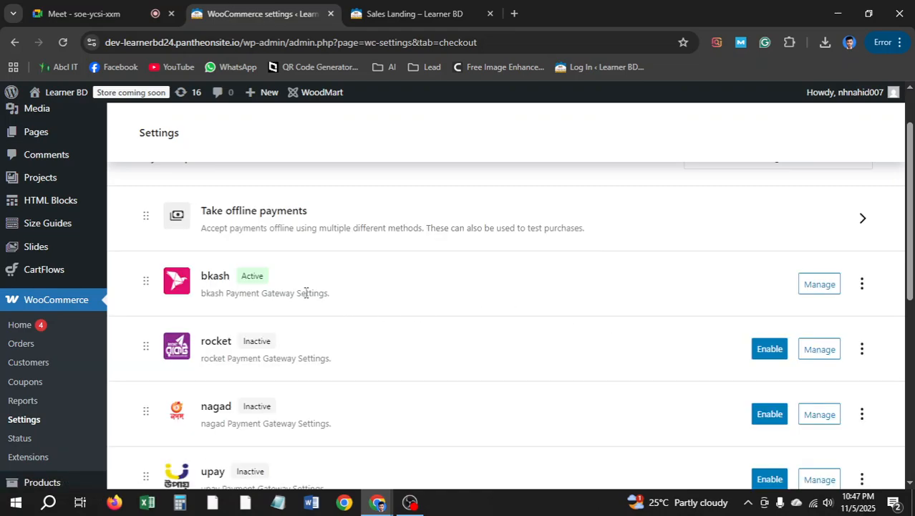
{"action": "scroll", "coordinate": [313, 320], "scroll_direction": "down", "scroll_amount": 1}
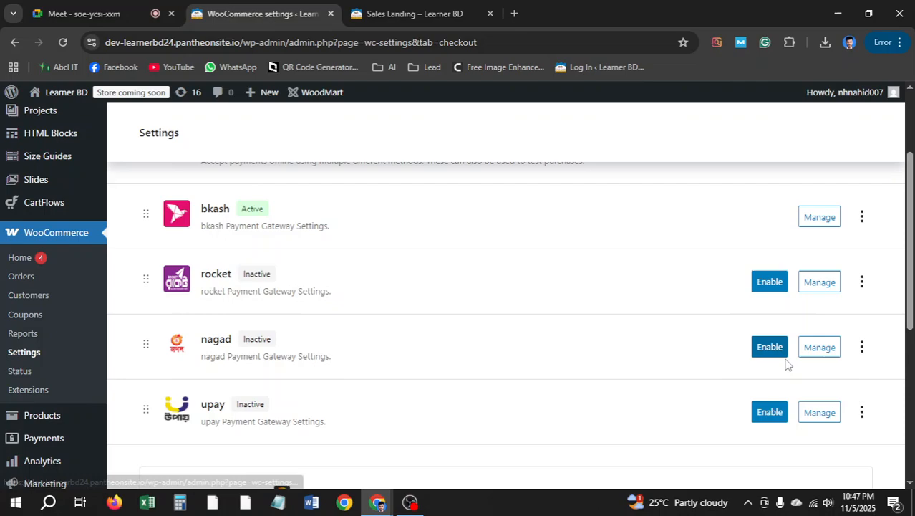
{"action": "left_click", "coordinate": [772, 290]}
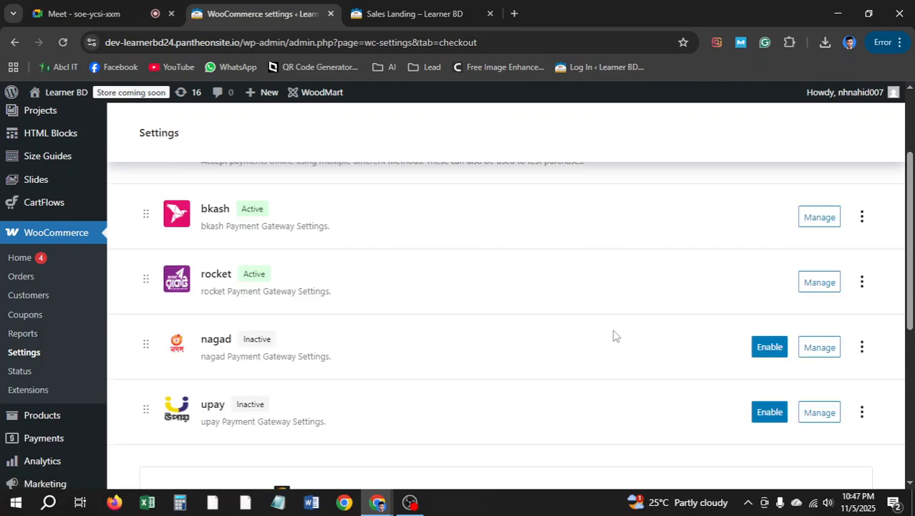
{"action": "left_click", "coordinate": [768, 347]}
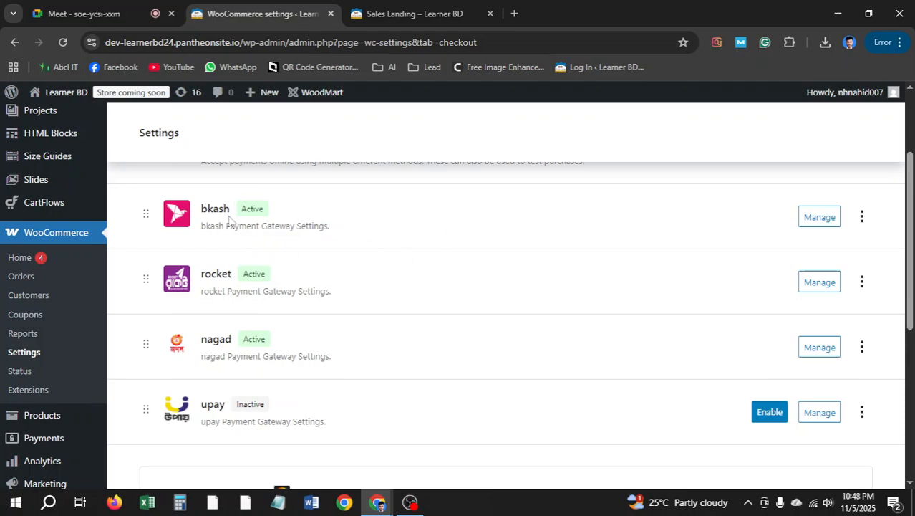
{"action": "scroll", "coordinate": [521, 289], "scroll_direction": "up", "scroll_amount": 1}
{"action": "scroll", "coordinate": [521, 289], "scroll_direction": "up", "scroll_amount": 1}
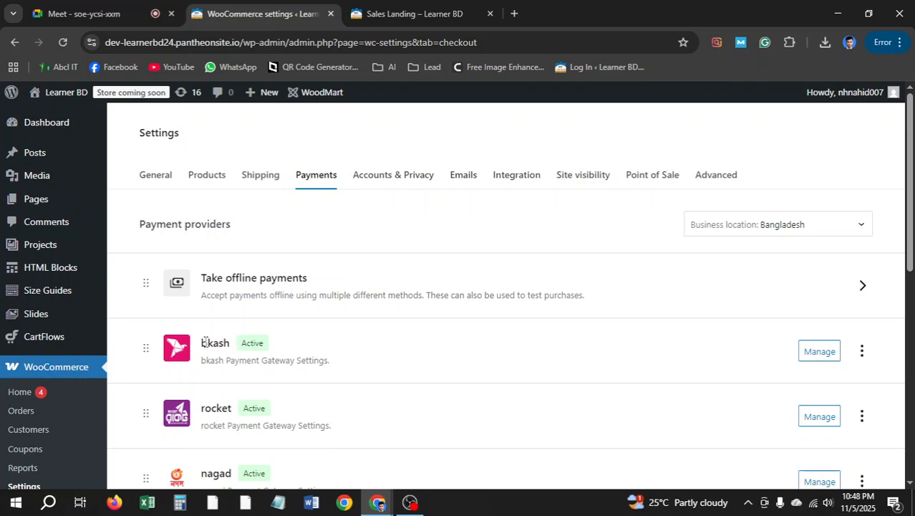
In the bkash gateway settings, set Title to 'Bkash' and Description to 'Please Only Send Money'
{"action": "left_click", "coordinate": [817, 356]}
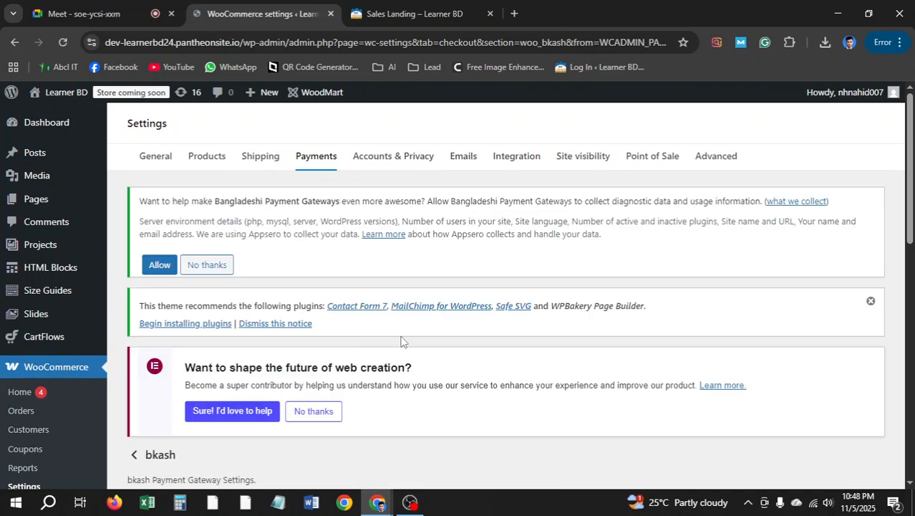
{"action": "scroll", "coordinate": [284, 338], "scroll_direction": "down", "scroll_amount": 3}
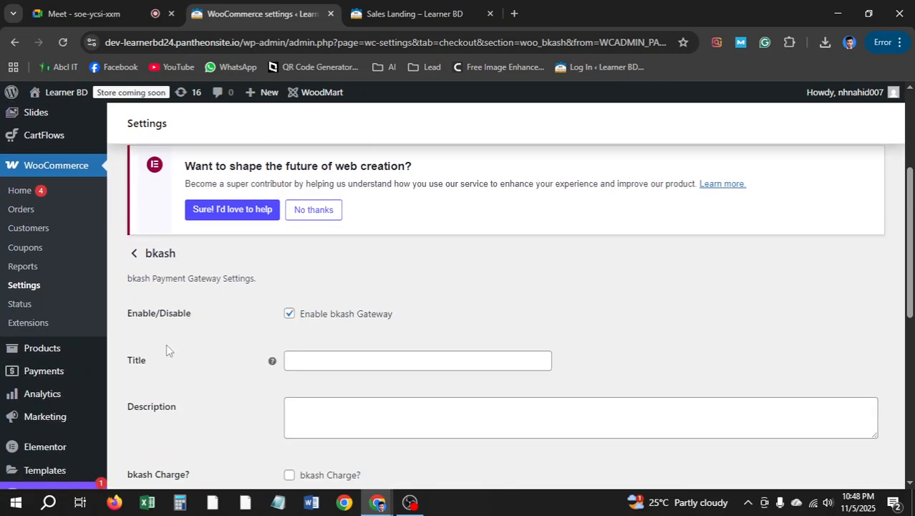
{"action": "left_click", "coordinate": [334, 358]}
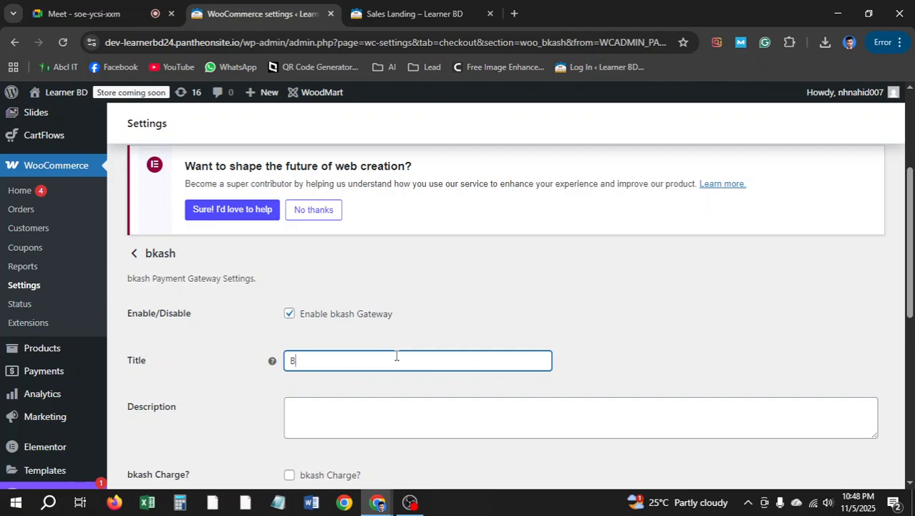
{"action": "type", "text": "Bkash"}
{"action": "scroll", "coordinate": [396, 355], "scroll_direction": "down", "scroll_amount": 1}
{"action": "left_click", "coordinate": [378, 351]}
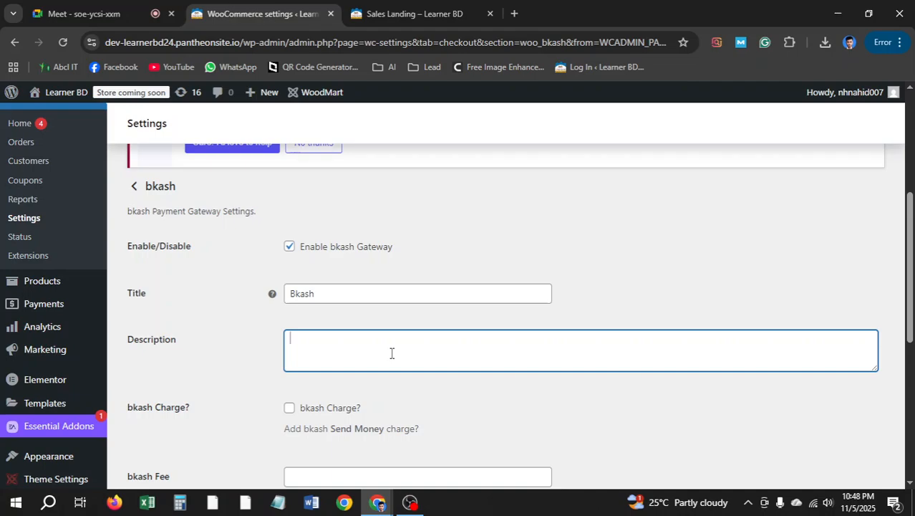
{"action": "type", "text": "Please Only Sen"}
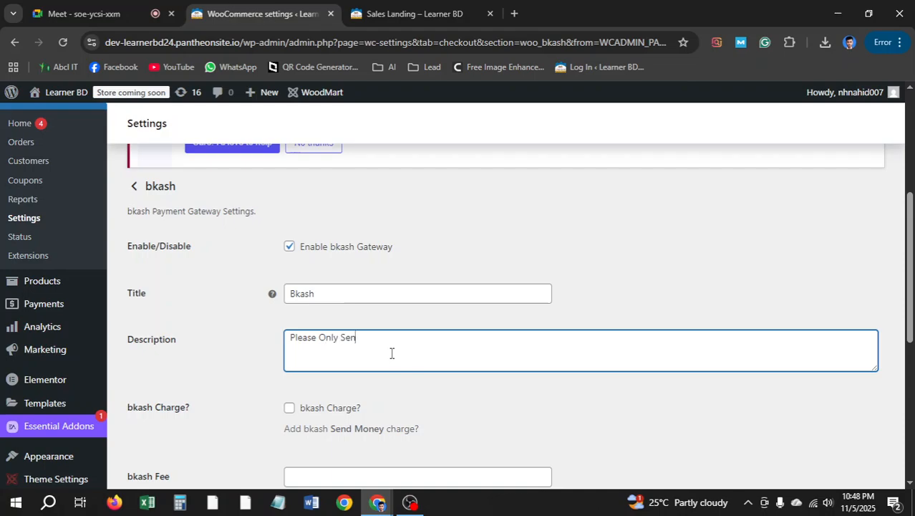
{"action": "type", "text": "d Money"}
{"action": "left_click_drag", "start_coordinate": [409, 344], "coordinate": [264, 349]}
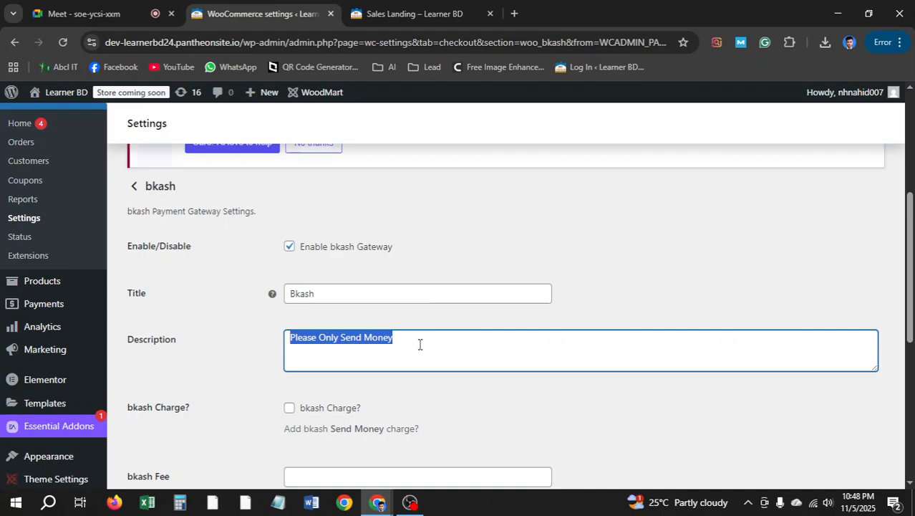
Replace the description with lines '1. Go to Your Phone Dial Pad' and '2. Dial *247#'
{"action": "type", "text": "1,"}
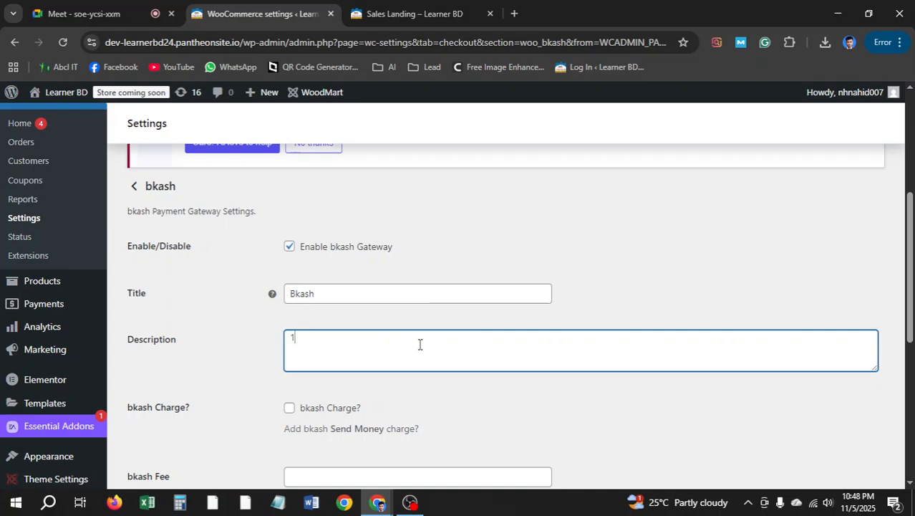
{"action": "type", "text": " Go to Your"}
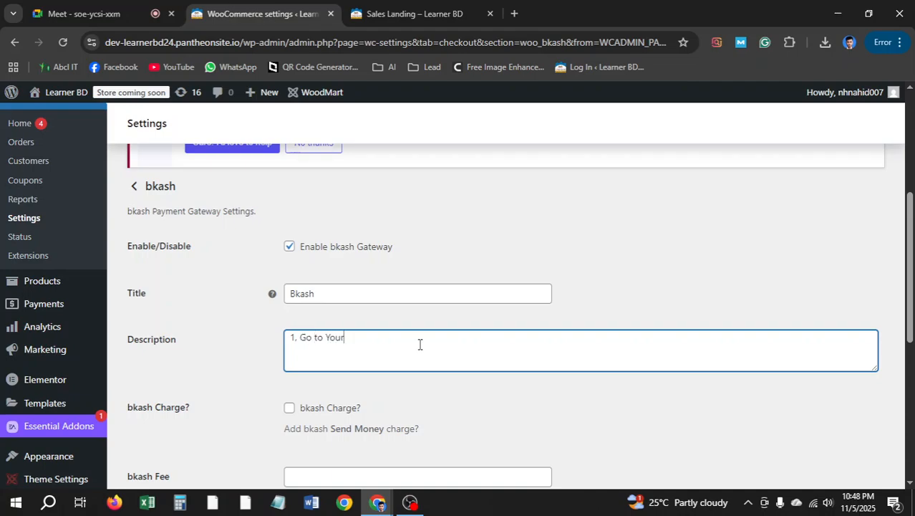
{"action": "type", "text": " Phone Dial"}
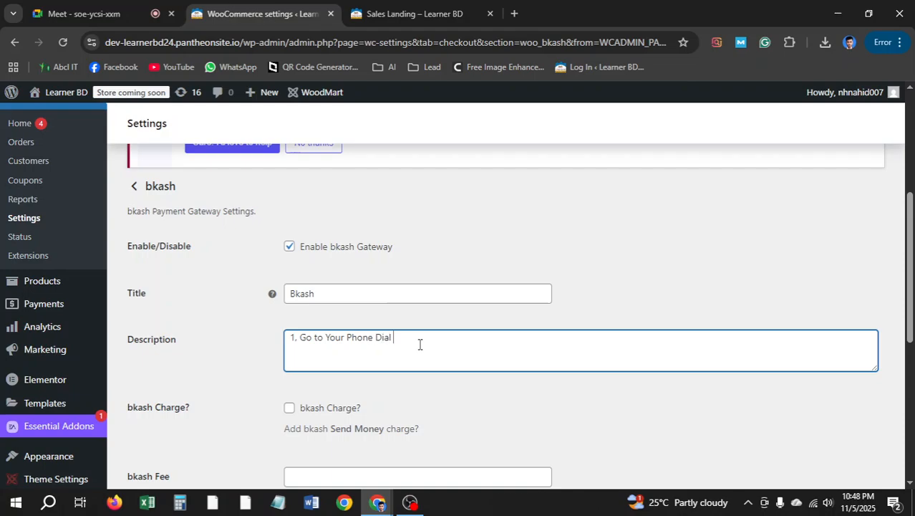
{"action": "type", "text": " Paf"}
{"action": "key", "text": "BackSpace"}
{"action": "type", "text": "d"}
{"action": "key", "text": "Return"}
{"action": "type", "text": "2. Dial *247#"}
Add '3. Chose Send Money' and '4. Insert The Bkash Number', followed by the store's bkash number
{"action": "key", "text": "Return"}
{"action": "type", "text": "3"}
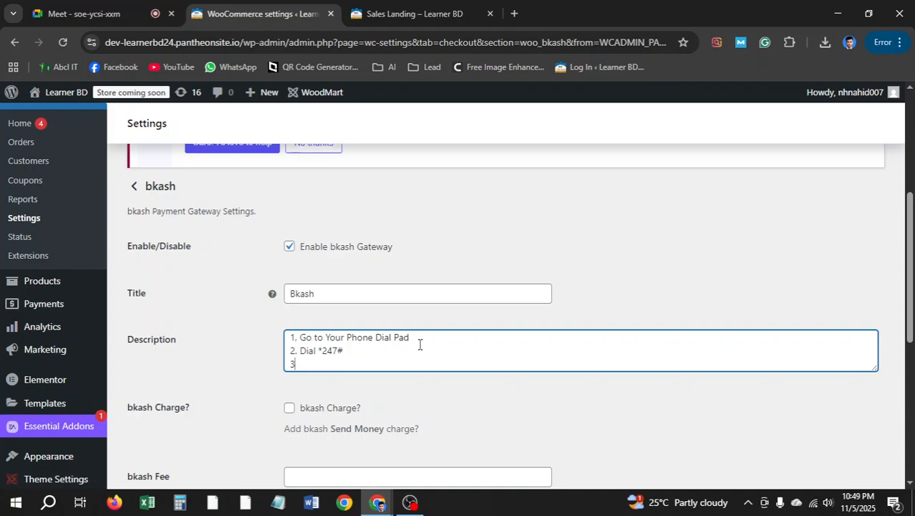
{"action": "type", "text": ". Chose Send Money"}
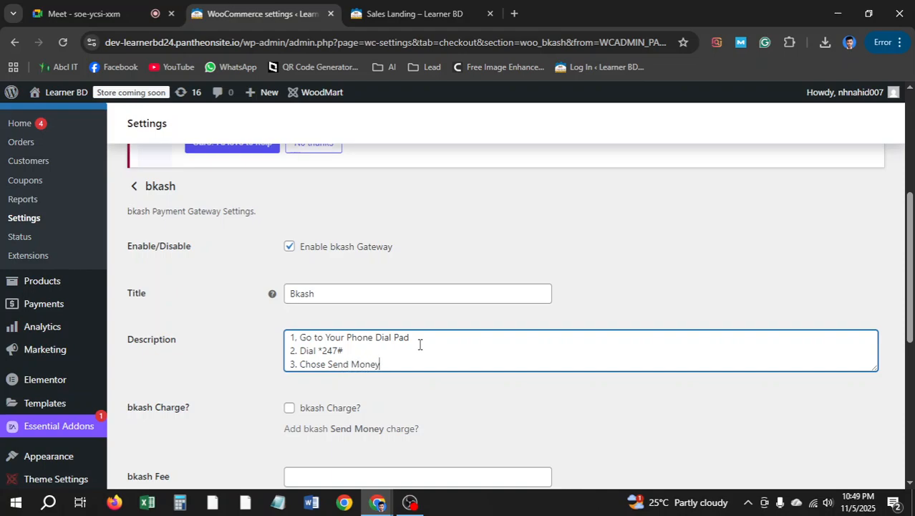
{"action": "key", "text": "Return"}
{"action": "type", "text": "4"}
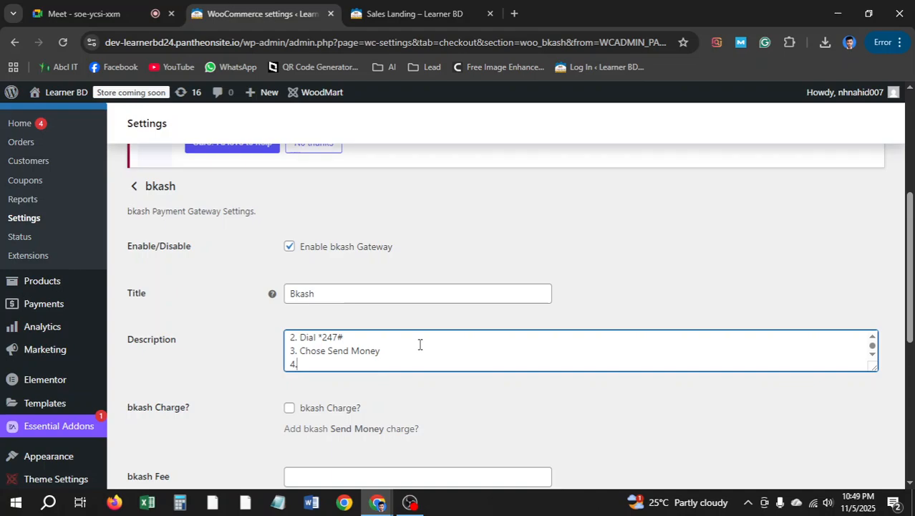
{"action": "type", "text": ". Inser The Bkas"}
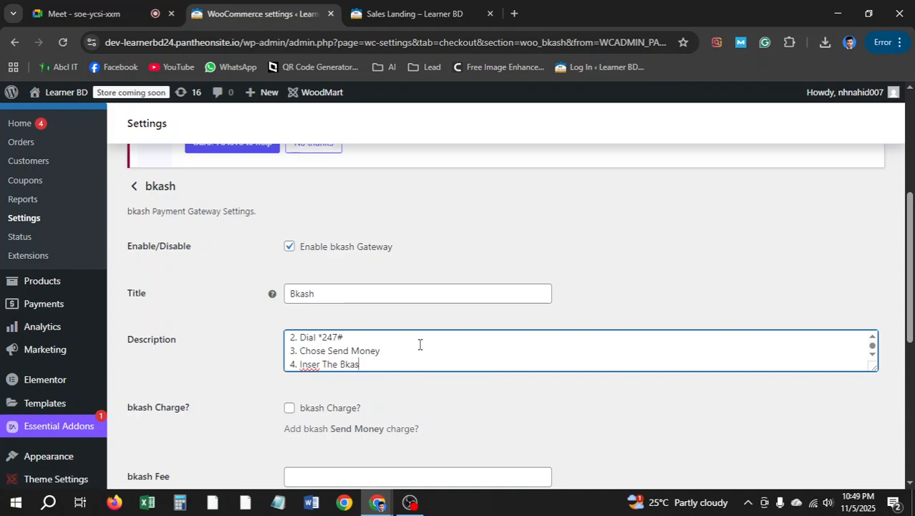
{"action": "type", "text": "h Number"}
{"action": "left_click", "coordinate": [319, 363]}
{"action": "key", "text": "BackSpace"}
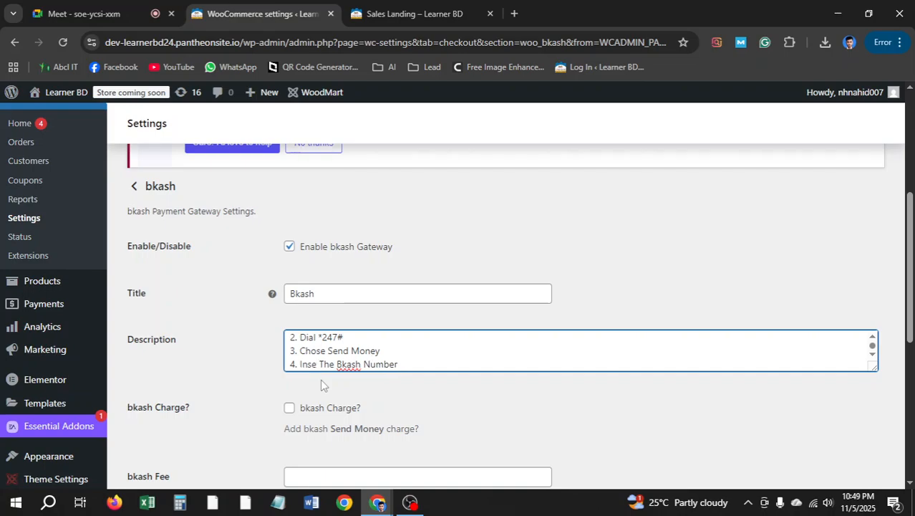
{"action": "type", "text": "t"}
{"action": "left_click", "coordinate": [421, 365]}
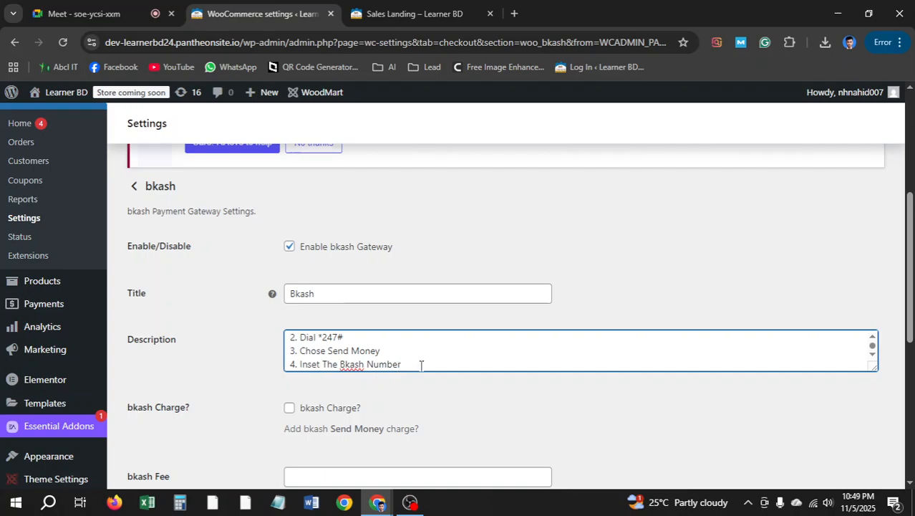
{"action": "type", "text": "011757"}
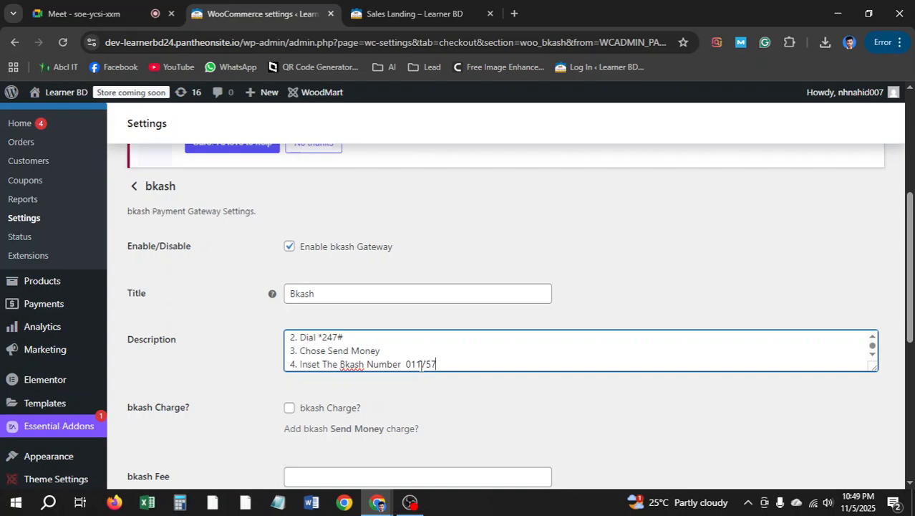
{"action": "type", "text": "******"}
Add step '5. Inter Amount' on a new line of the description
{"action": "key", "text": "Return"}
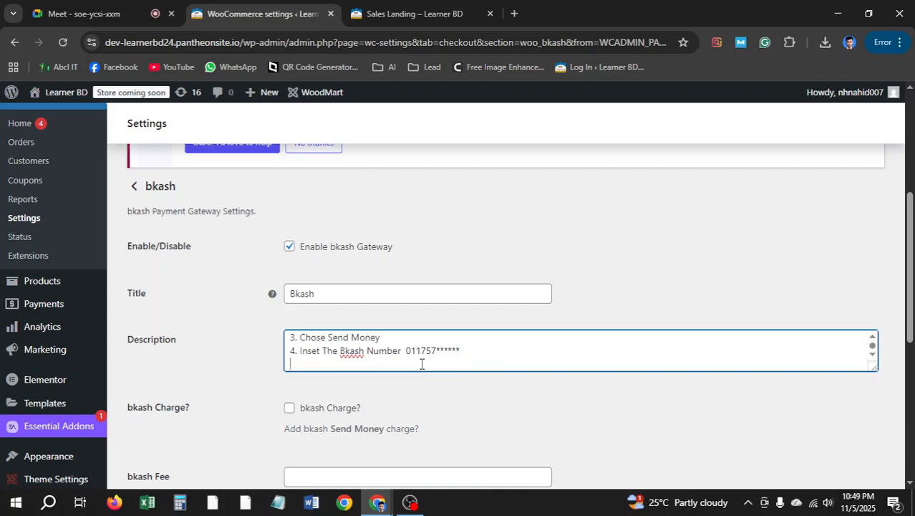
{"action": "type", "text": "5. Inter Amount"}
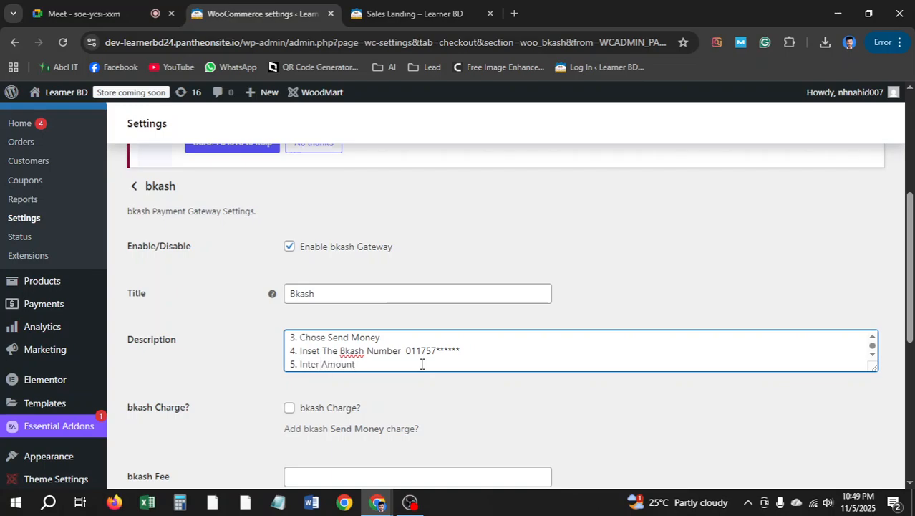
Add '6. Insert Your Bkash Pin to Confirm The payment' and '7. Provide the Tax ID in order Section'
{"action": "key", "text": "Return"}
{"action": "type", "text": "6. "}
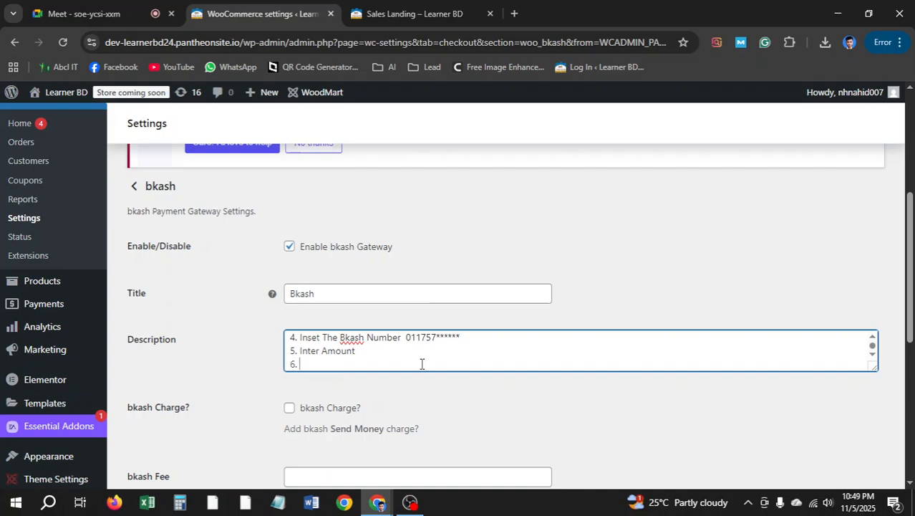
{"action": "type", "text": "P"}
{"action": "type", "text": "Inser"}
{"action": "key", "text": "BackSpace"}
{"action": "key", "text": "BackSpace"}
{"action": "type", "text": "rt Your Bkas"}
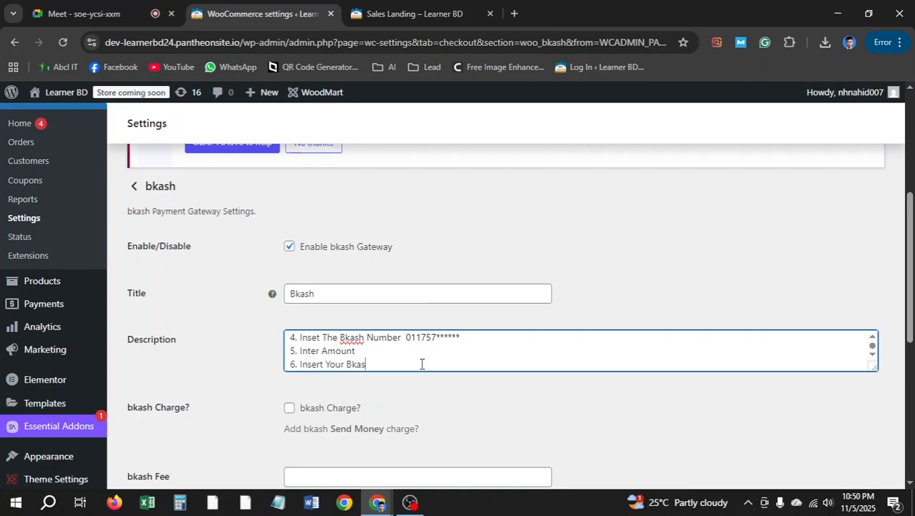
{"action": "type", "text": "h Pin to Confirm Th"}
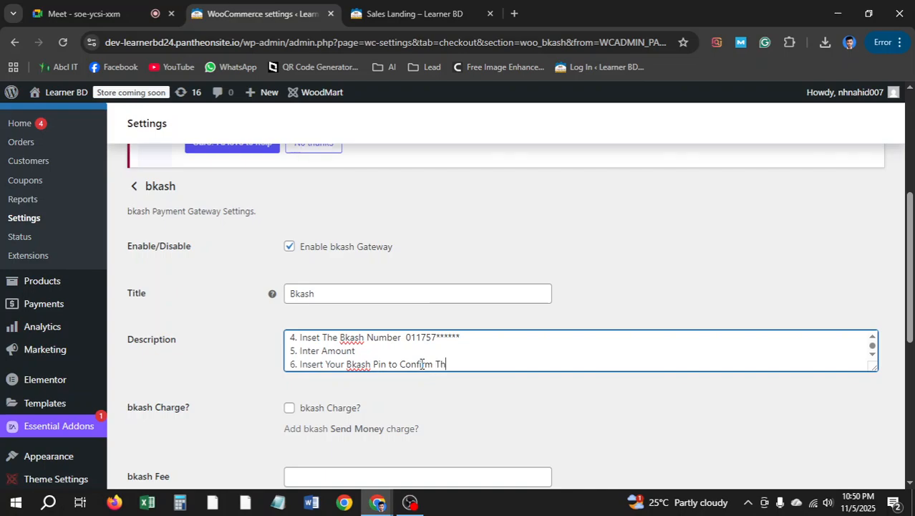
{"action": "type", "text": "e paymenbt"}
{"action": "key", "text": "BackSpace"}
{"action": "key", "text": "Return"}
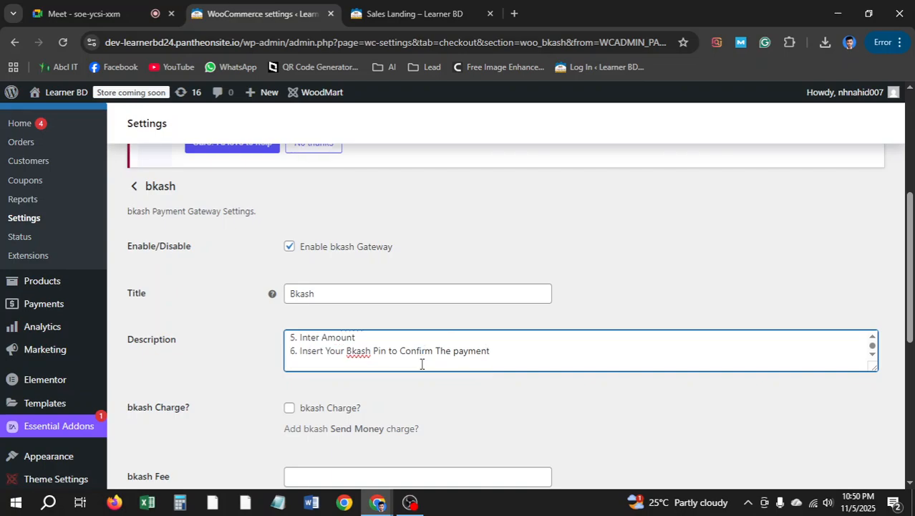
{"action": "type", "text": "7. Provi"}
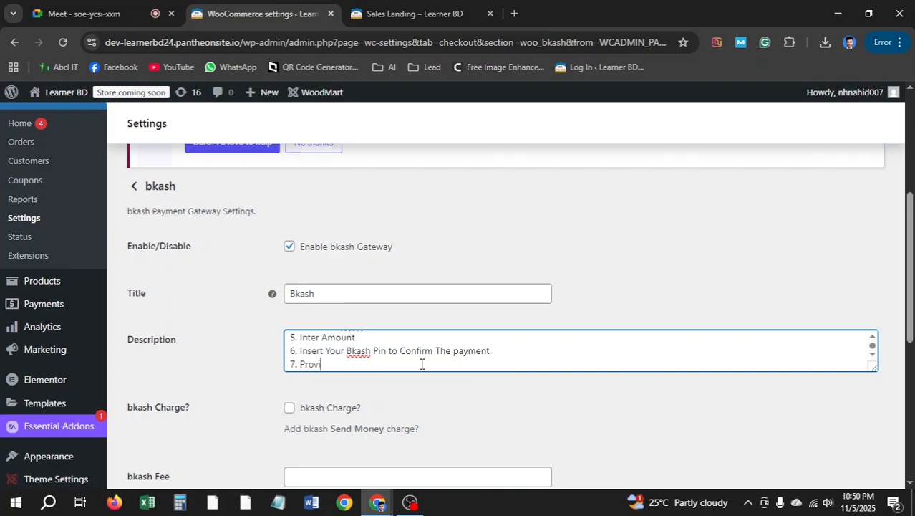
{"action": "type", "text": "de the TaX"}
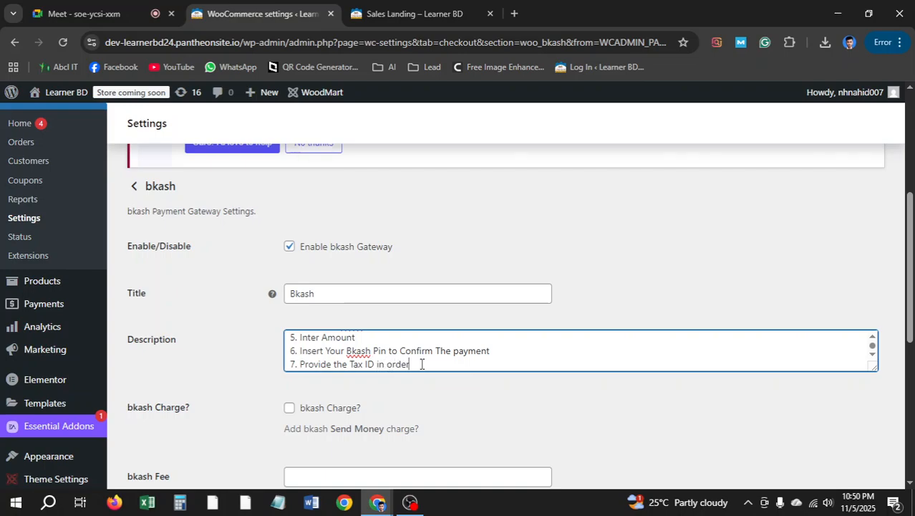
{"action": "type", "text": "ction"}
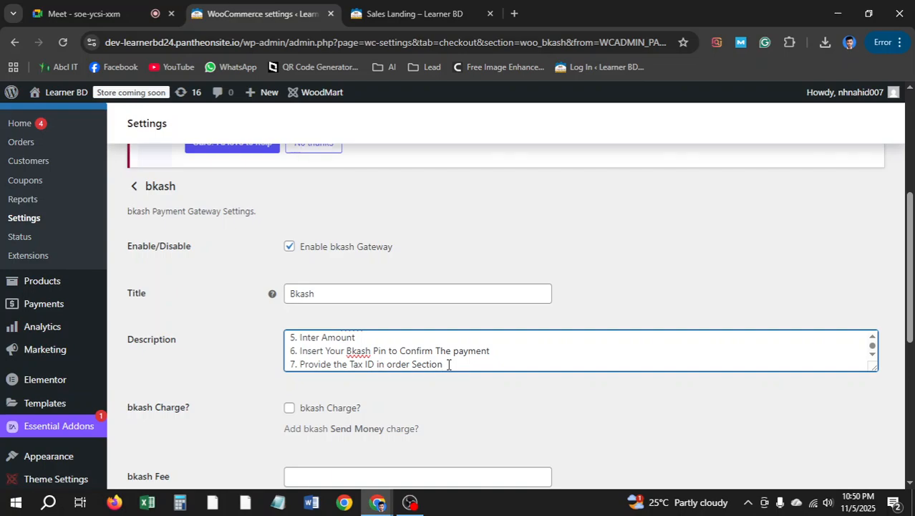
{"action": "scroll", "coordinate": [447, 364], "scroll_direction": "down", "scroll_amount": 2}
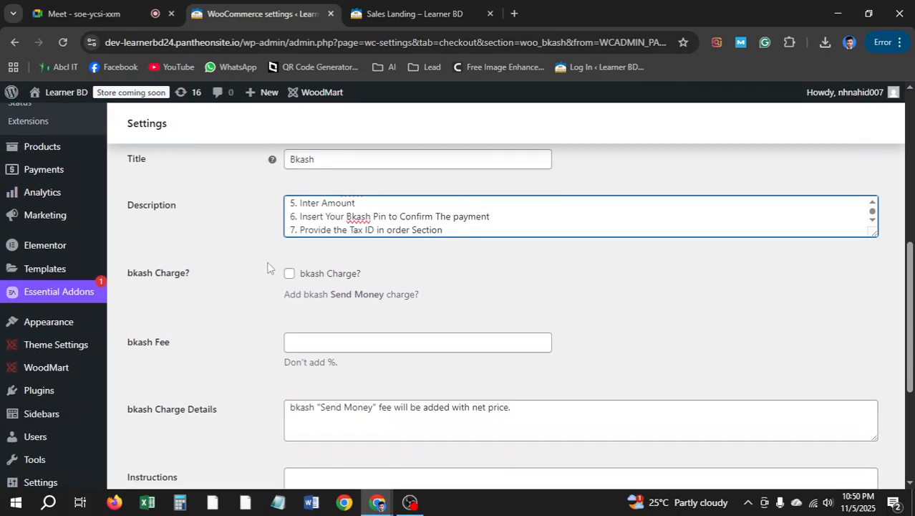
Move the numbered payment steps from the description into the Instructions box
{"action": "scroll", "coordinate": [388, 337], "scroll_direction": "down", "scroll_amount": 2}
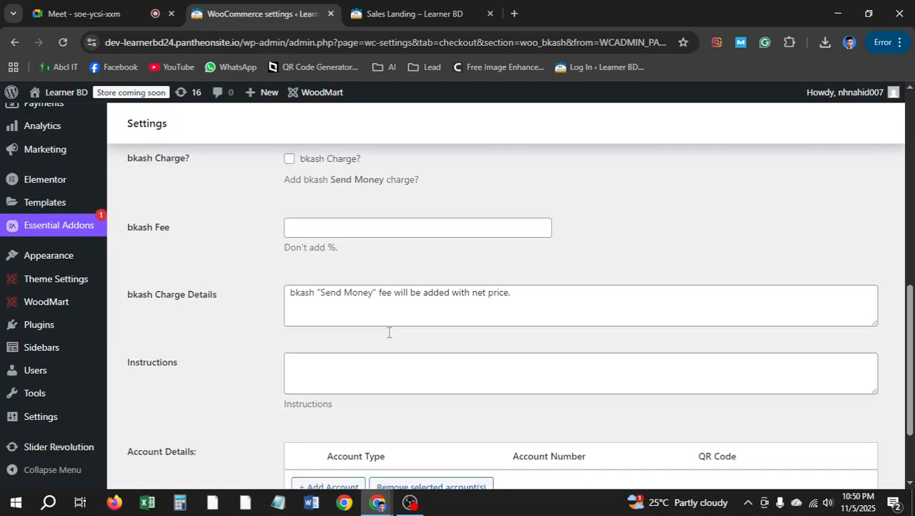
{"action": "scroll", "coordinate": [173, 318], "scroll_direction": "down", "scroll_amount": 1}
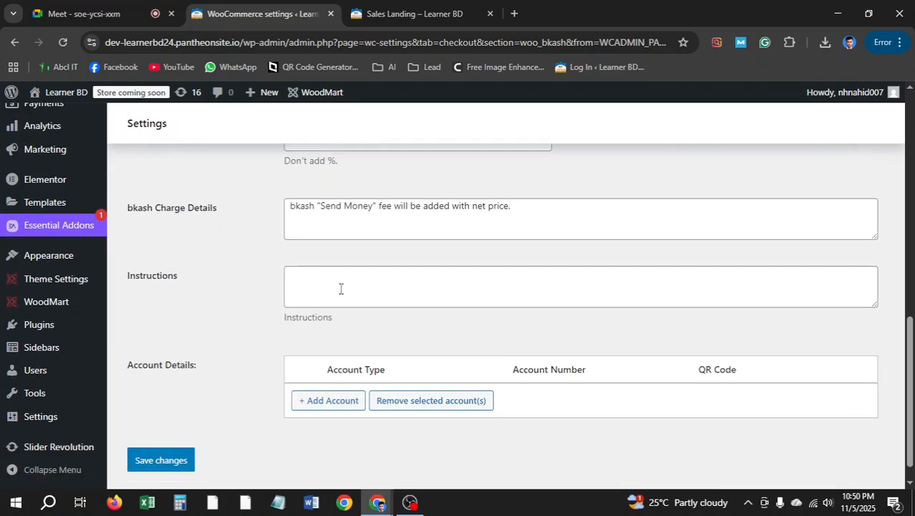
{"action": "left_click", "coordinate": [348, 279]}
{"action": "scroll", "coordinate": [476, 300], "scroll_direction": "up", "scroll_amount": 4}
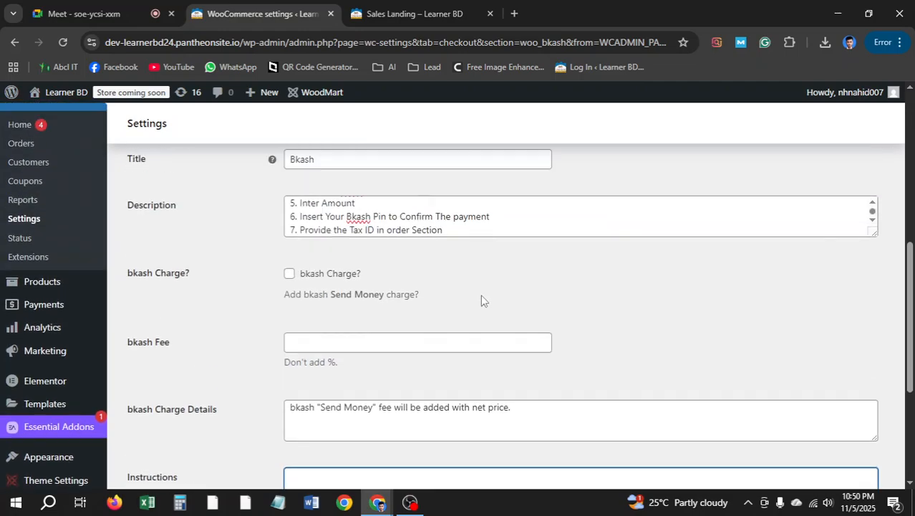
{"action": "left_click", "coordinate": [452, 299]}
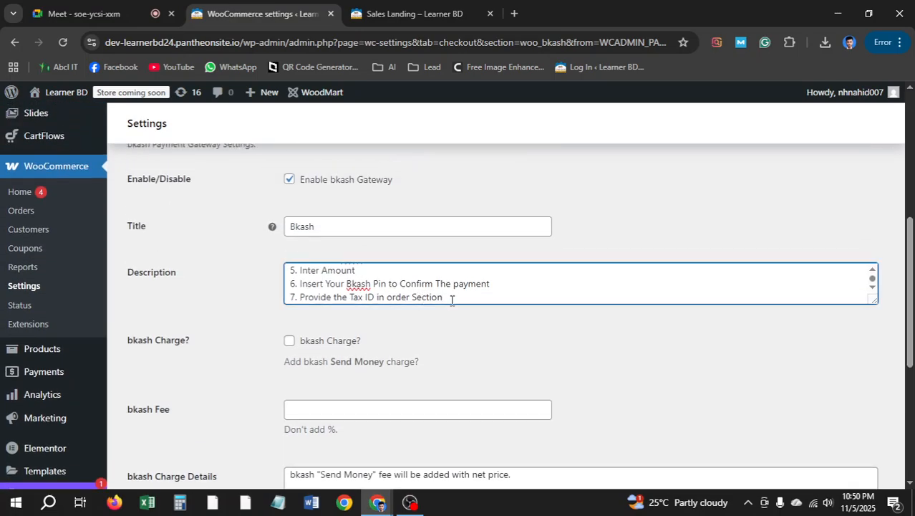
{"action": "key", "text": "ctrl+a"}
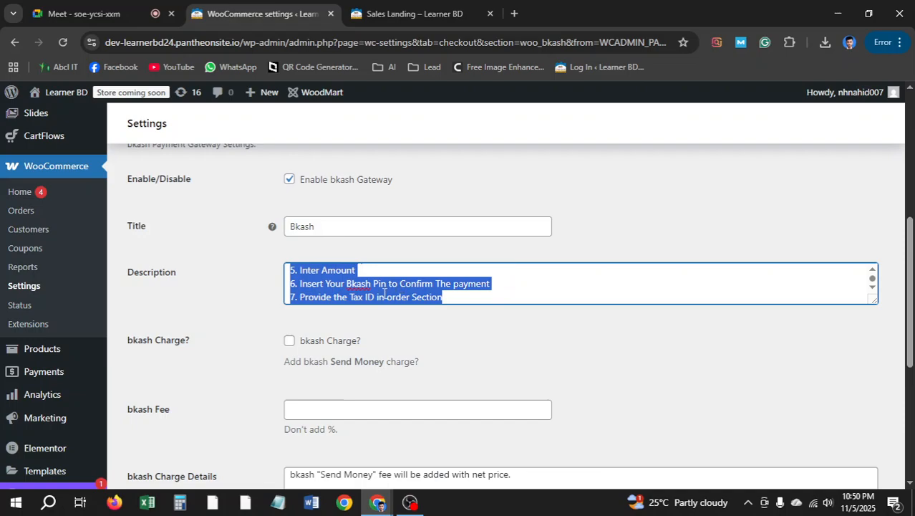
{"action": "key", "text": "BackSpace"}
{"action": "scroll", "coordinate": [349, 284], "scroll_direction": "down", "scroll_amount": 3}
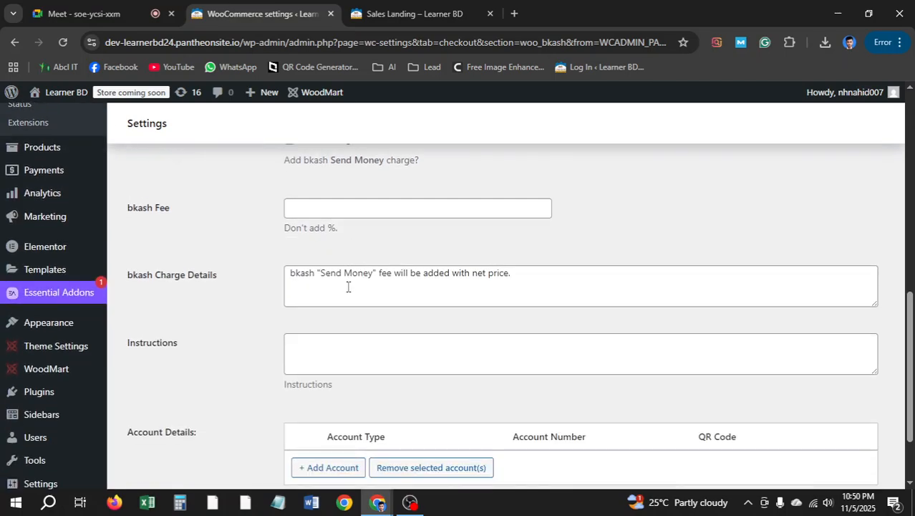
{"action": "left_click", "coordinate": [319, 343]}
{"action": "key", "text": "ctrl+v"}
Set the description to 'Only Send Money' and add an account row with account type Bkash
{"action": "scroll", "coordinate": [319, 343], "scroll_direction": "up", "scroll_amount": 6}
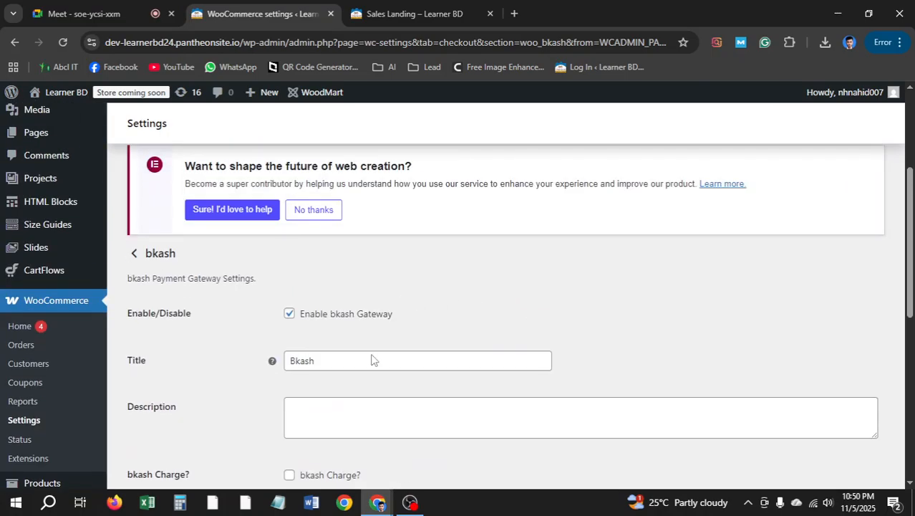
{"action": "left_click", "coordinate": [359, 404]}
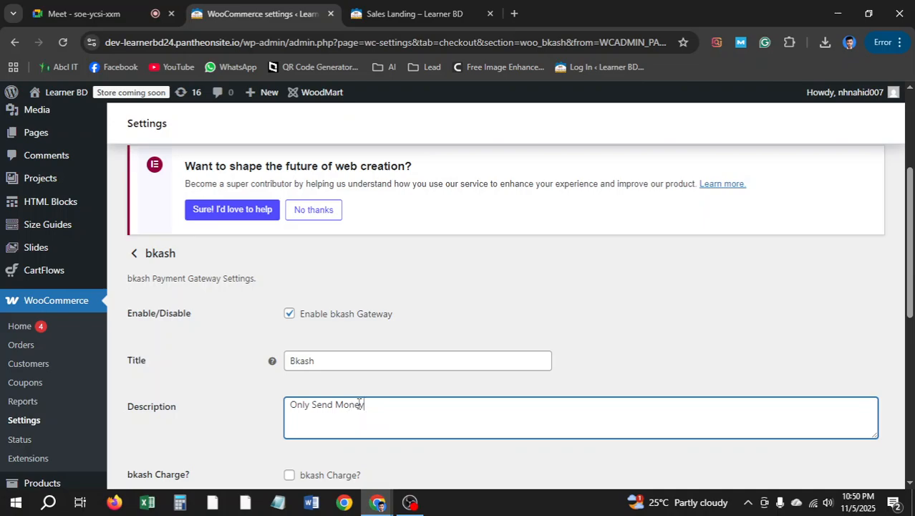
{"action": "scroll", "coordinate": [401, 315], "scroll_direction": "down", "scroll_amount": 4}
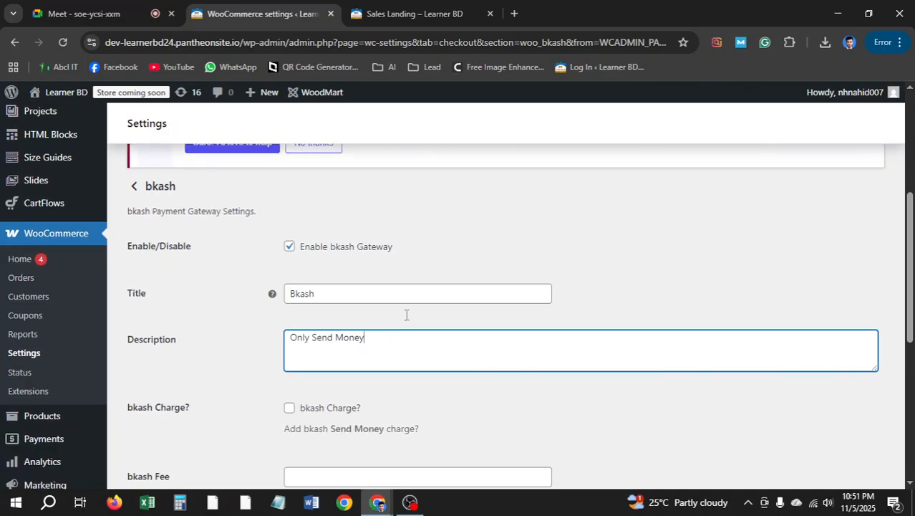
{"action": "scroll", "coordinate": [456, 280], "scroll_direction": "down", "scroll_amount": 2}
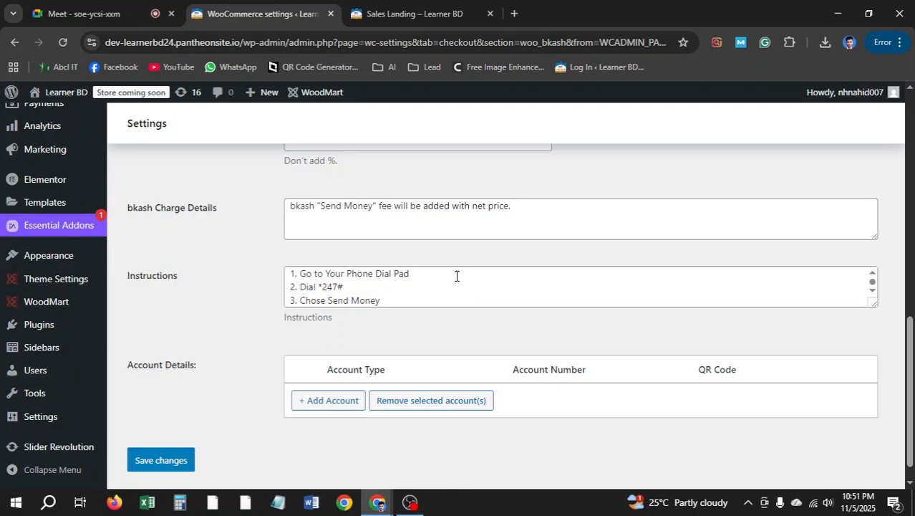
{"action": "scroll", "coordinate": [457, 280], "scroll_direction": "down", "scroll_amount": 1}
{"action": "left_click", "coordinate": [337, 403]}
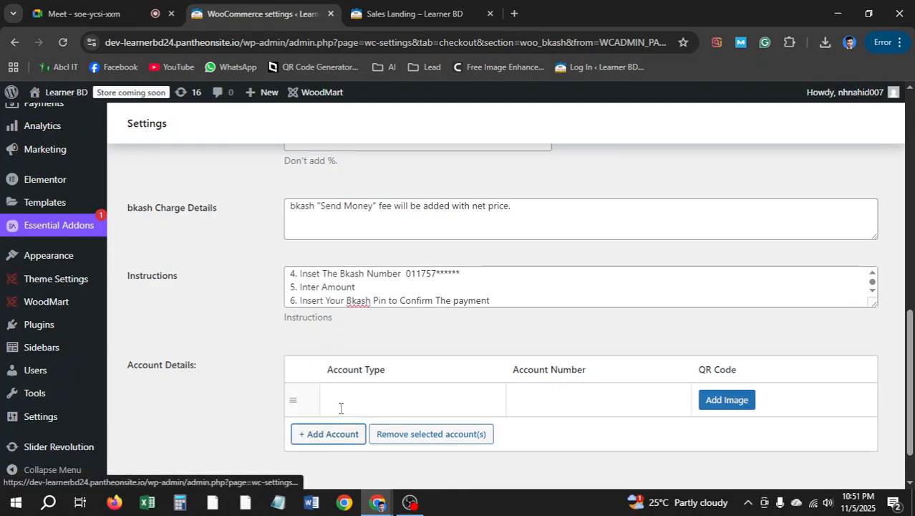
{"action": "left_click", "coordinate": [357, 403]}
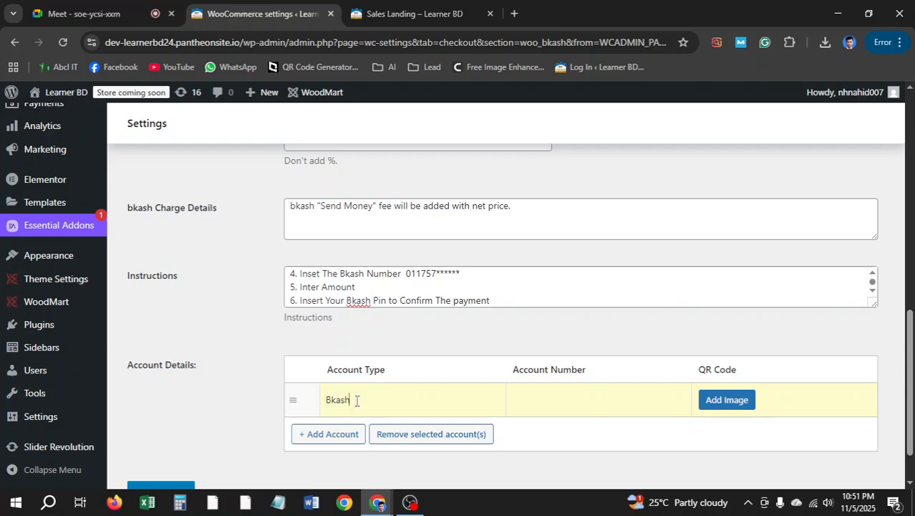
{"action": "left_click", "coordinate": [555, 404]}
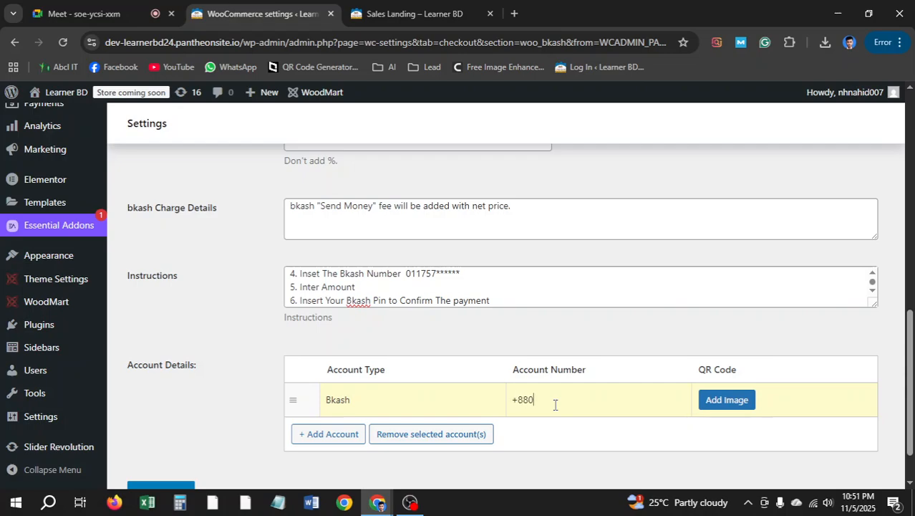
Complete the masked Bkash account number in the account row and save the bkash gateway settings
{"action": "type", "text": "6464"}
{"action": "type", "text": "****"}
{"action": "scroll", "coordinate": [492, 271], "scroll_direction": "down", "scroll_amount": 1}
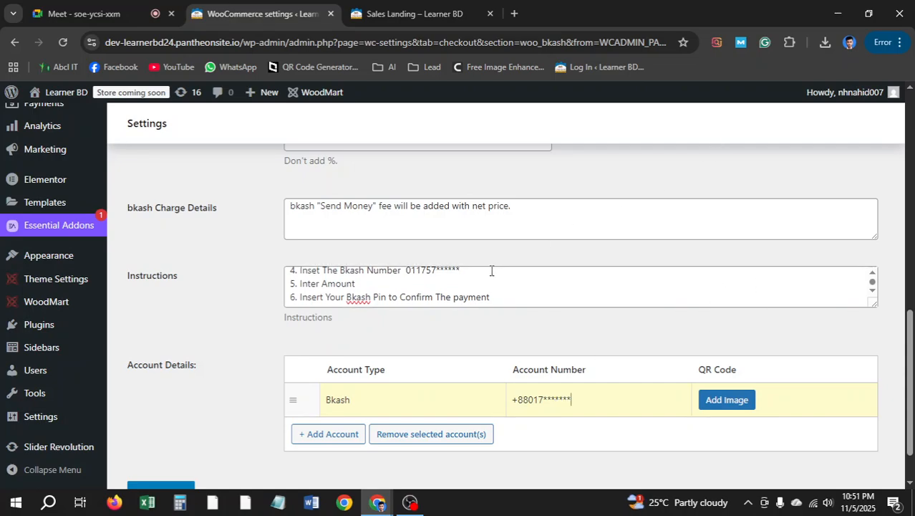
{"action": "scroll", "coordinate": [192, 438], "scroll_direction": "down", "scroll_amount": 2}
{"action": "left_click", "coordinate": [164, 444]}
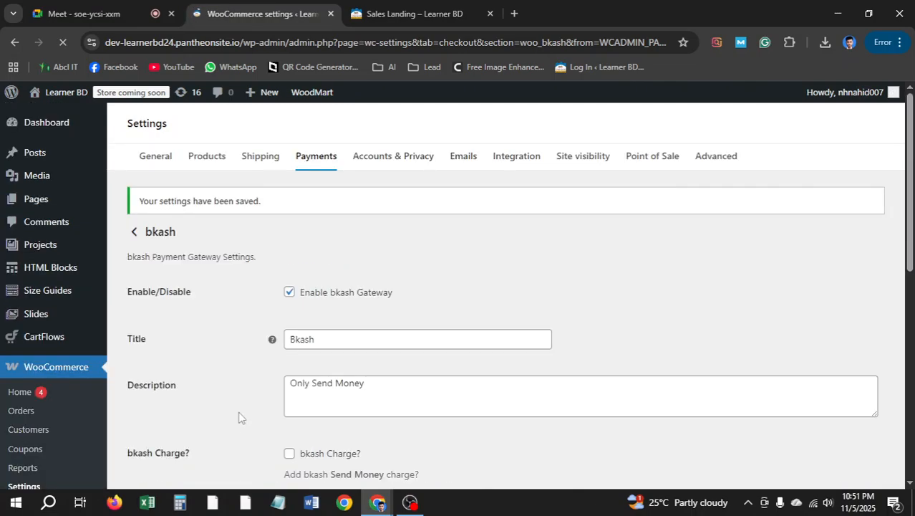
Open the rocket gateway's settings and set its title to 'Rocket'
{"action": "left_click", "coordinate": [134, 233]}
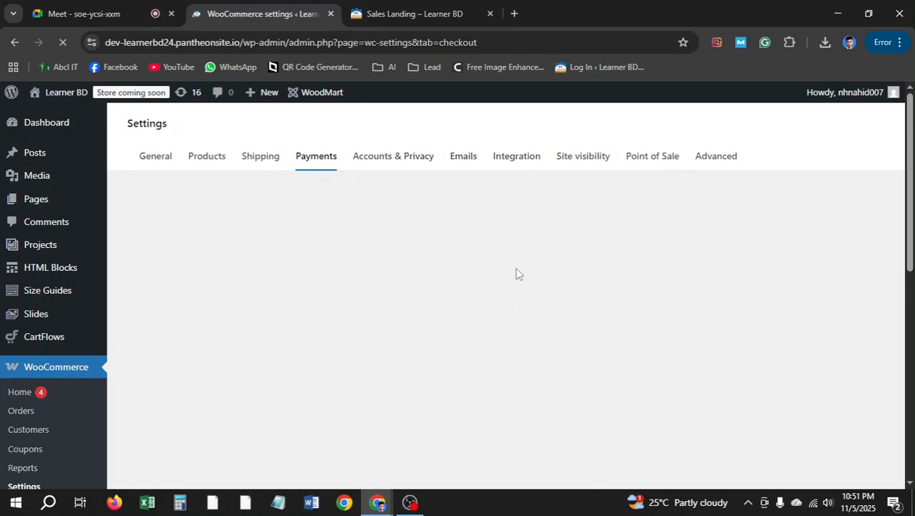
{"action": "scroll", "coordinate": [499, 303], "scroll_direction": "down", "scroll_amount": 3}
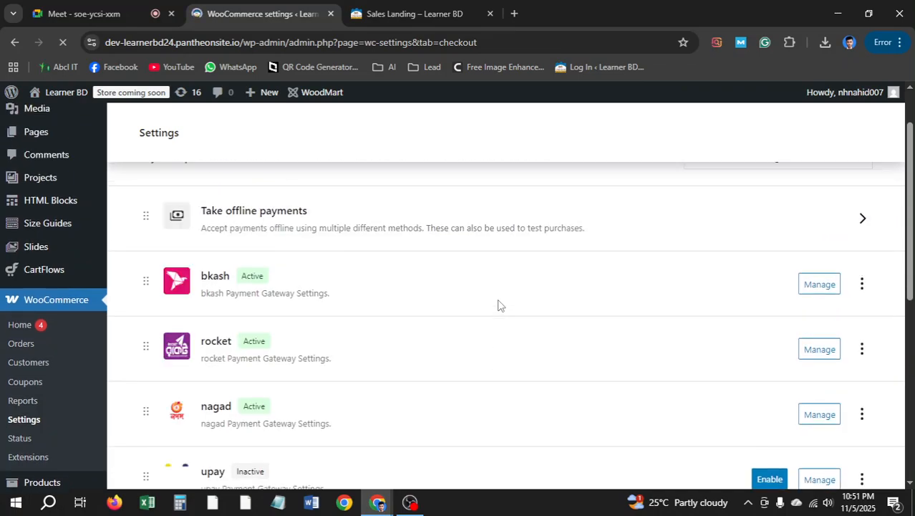
{"action": "left_click", "coordinate": [819, 350]}
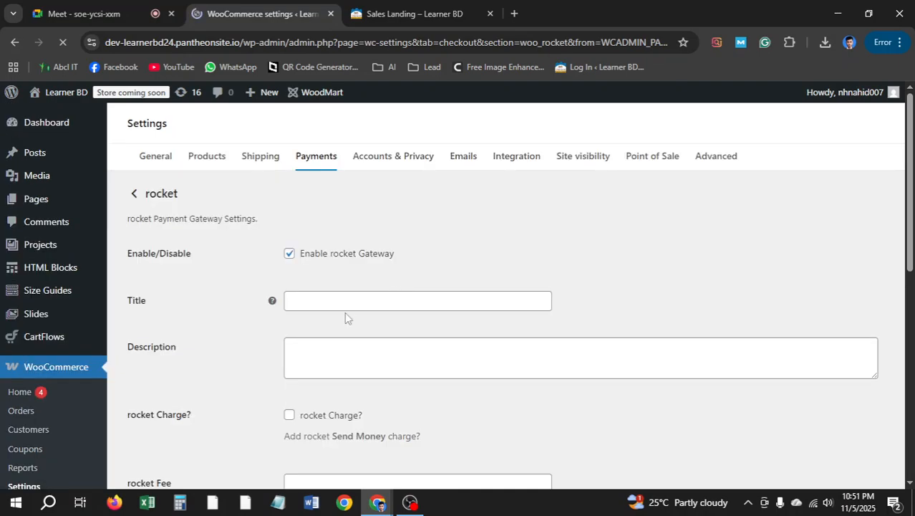
{"action": "left_click", "coordinate": [352, 302]}
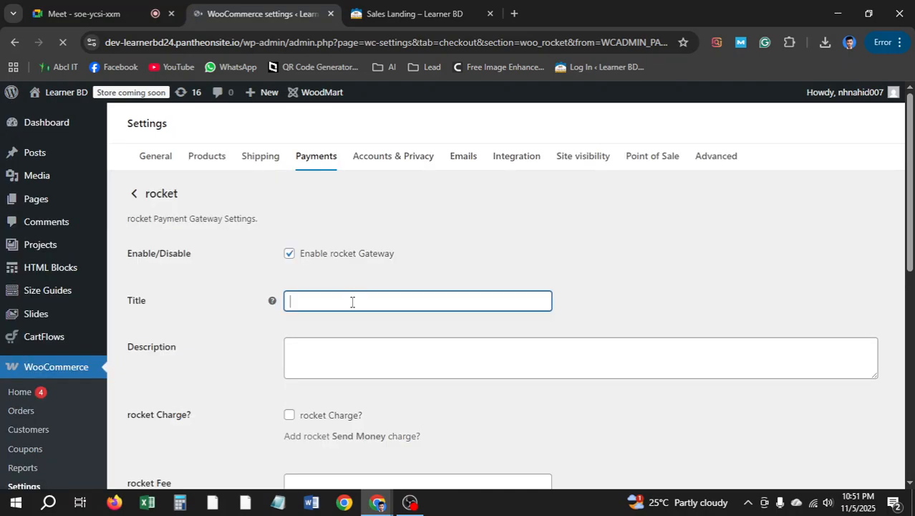
{"action": "type", "text": "R"}
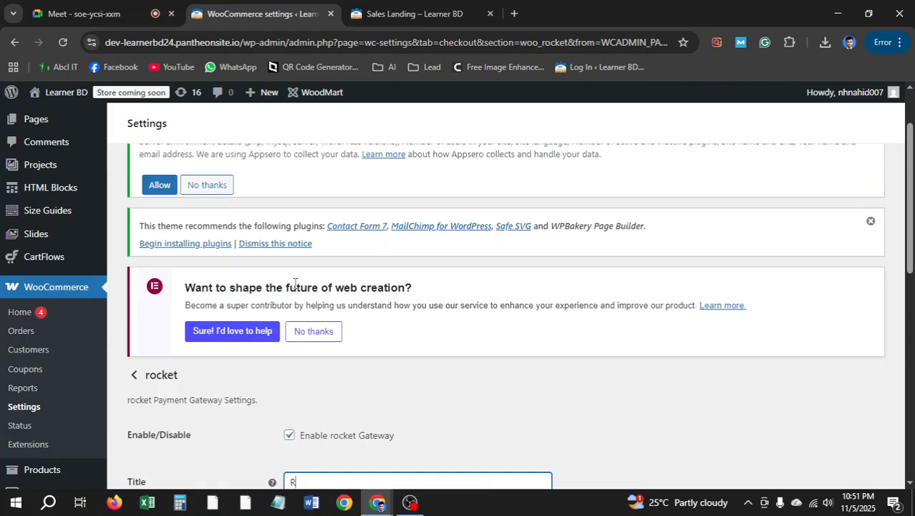
{"action": "type", "text": "o"}
{"action": "scroll", "coordinate": [295, 283], "scroll_direction": "down", "scroll_amount": 1}
{"action": "type", "text": "c"}
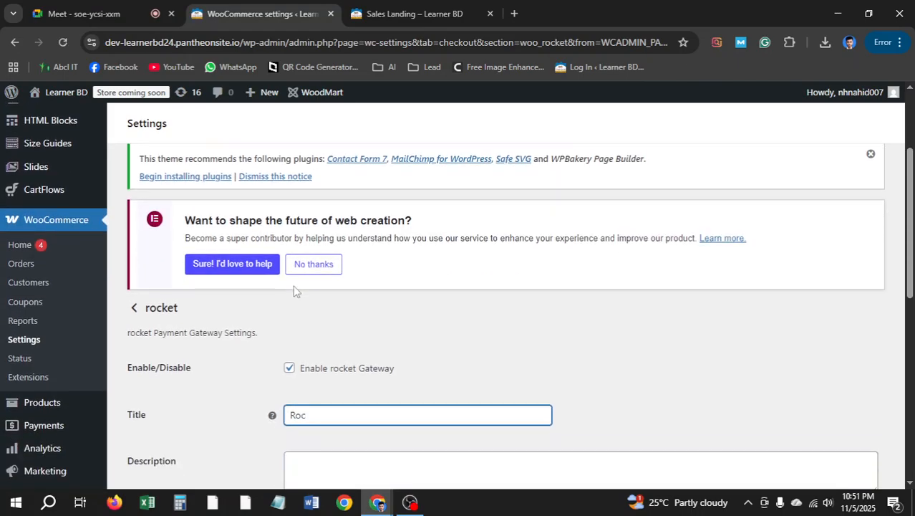
{"action": "type", "text": "ket"}
{"action": "scroll", "coordinate": [296, 290], "scroll_direction": "down", "scroll_amount": 2}
Add an account row with account type 'Rocket' and return to the payments list
{"action": "left_click", "coordinate": [316, 345]}
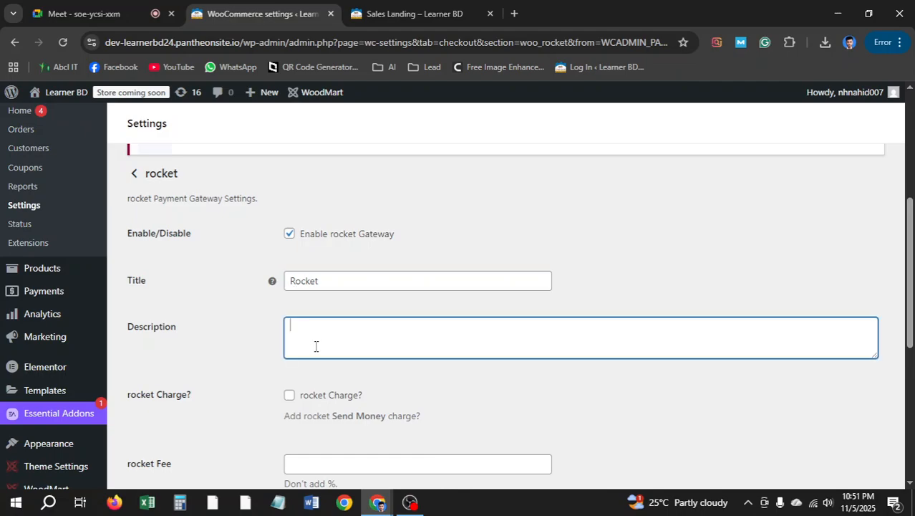
{"action": "scroll", "coordinate": [344, 374], "scroll_direction": "down", "scroll_amount": 2}
{"action": "scroll", "coordinate": [344, 374], "scroll_direction": "down", "scroll_amount": 2}
{"action": "scroll", "coordinate": [313, 313], "scroll_direction": "up", "scroll_amount": 1}
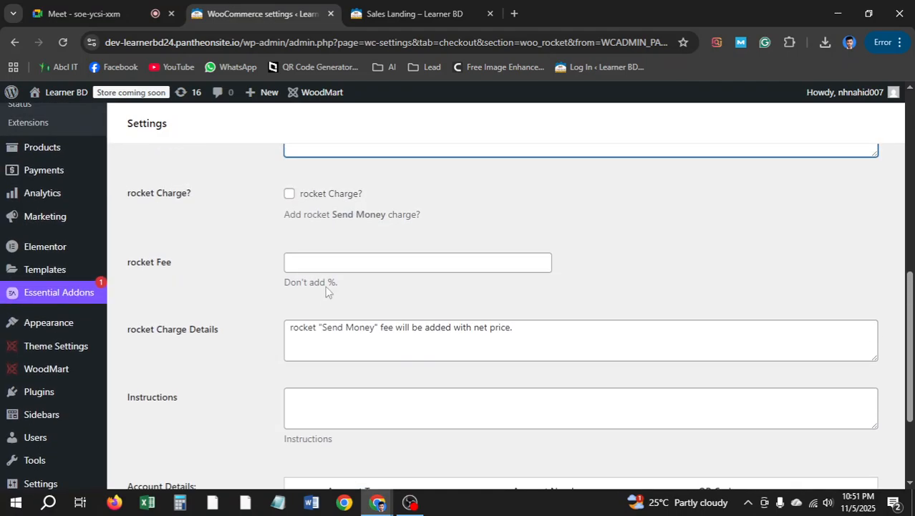
{"action": "scroll", "coordinate": [330, 335], "scroll_direction": "down", "scroll_amount": 2}
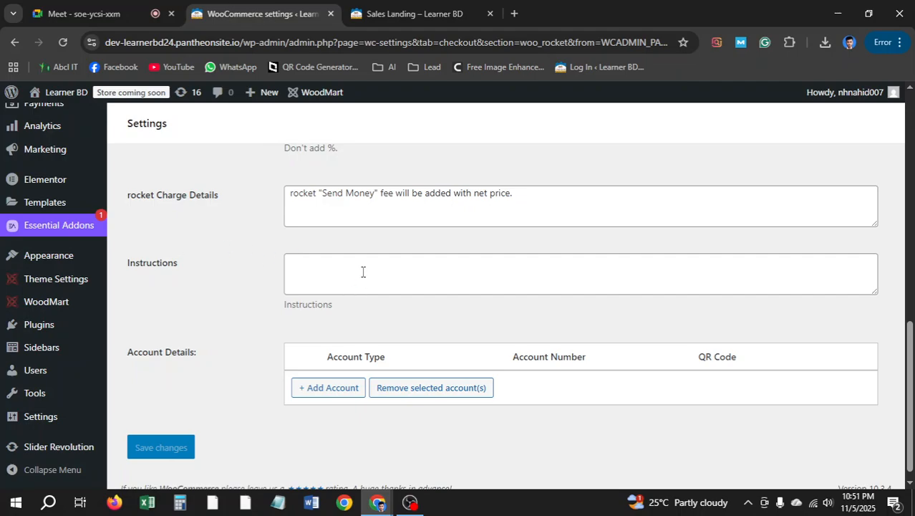
{"action": "left_click", "coordinate": [323, 389]}
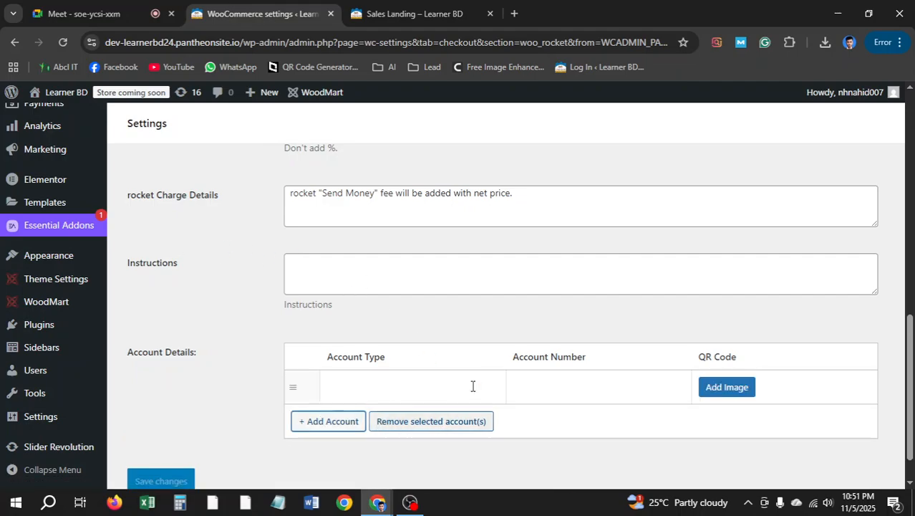
{"action": "left_click", "coordinate": [372, 384]}
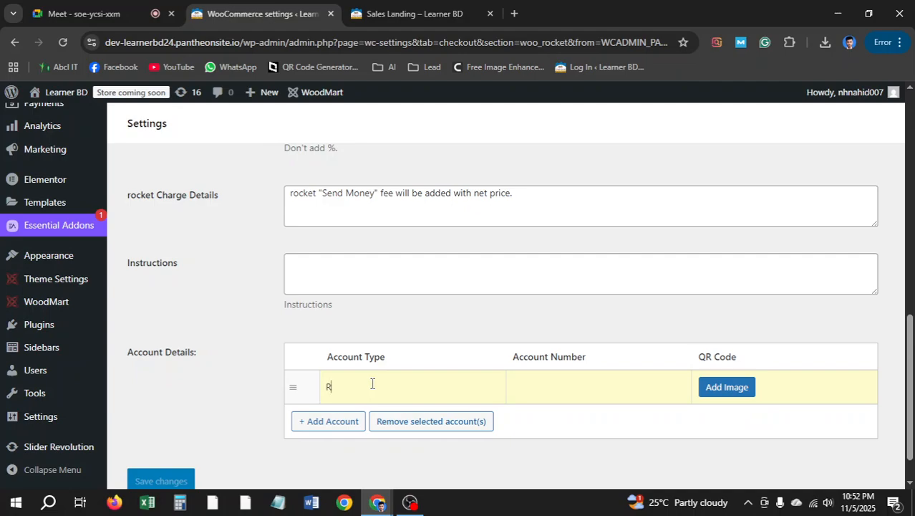
{"action": "type", "text": "Rocket"}
{"action": "scroll", "coordinate": [165, 422], "scroll_direction": "down", "scroll_amount": 1}
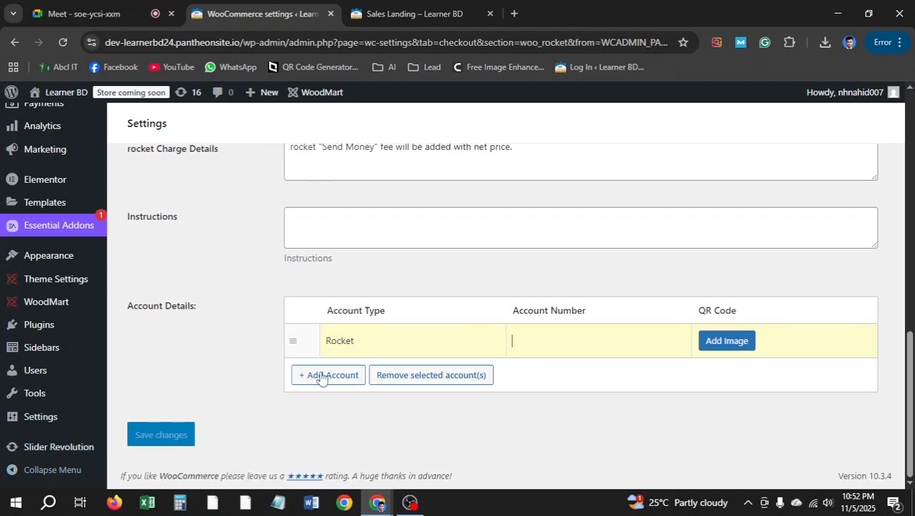
{"action": "scroll", "coordinate": [211, 386], "scroll_direction": "up", "scroll_amount": 10}
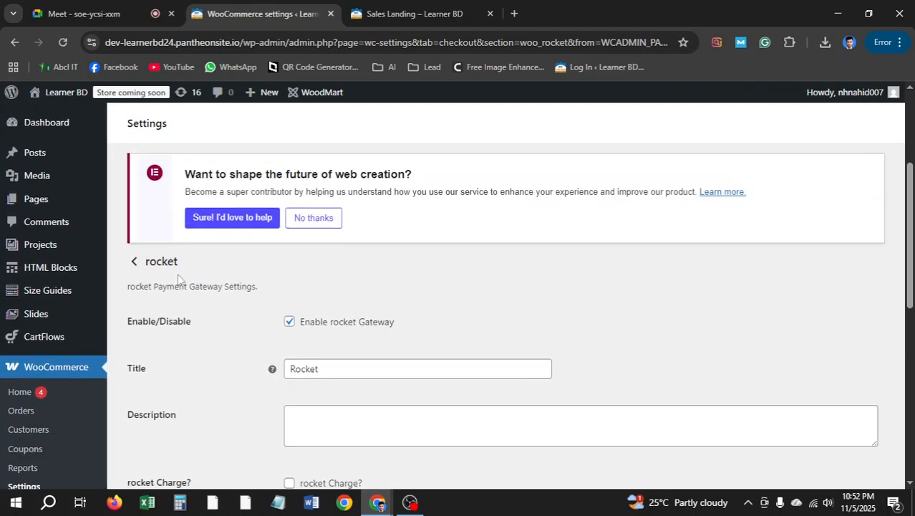
{"action": "left_click", "coordinate": [134, 263]}
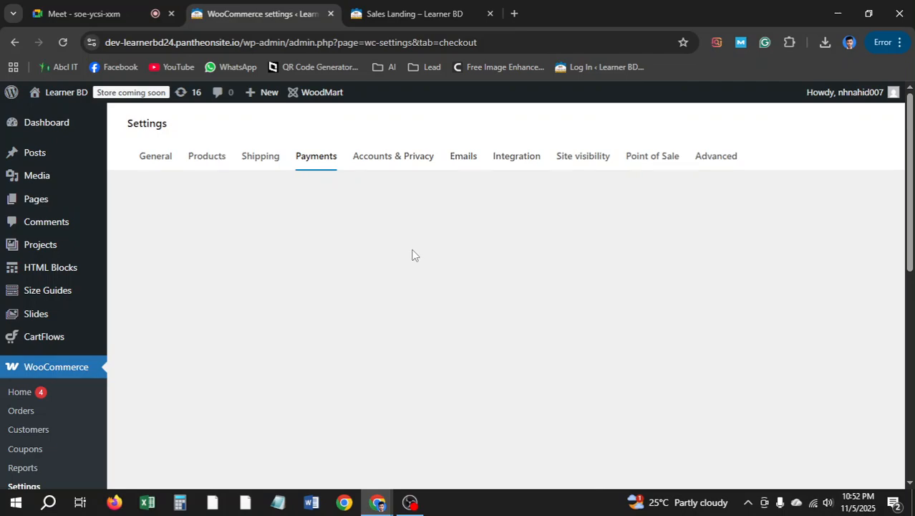
Go through Accounts & Privacy to the Site visibility settings
{"action": "left_click", "coordinate": [417, 163]}
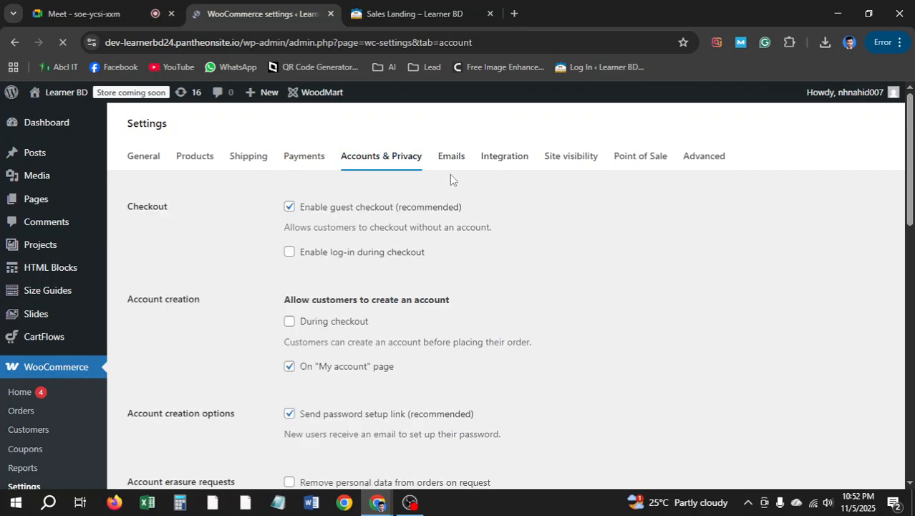
{"action": "left_click", "coordinate": [592, 165]}
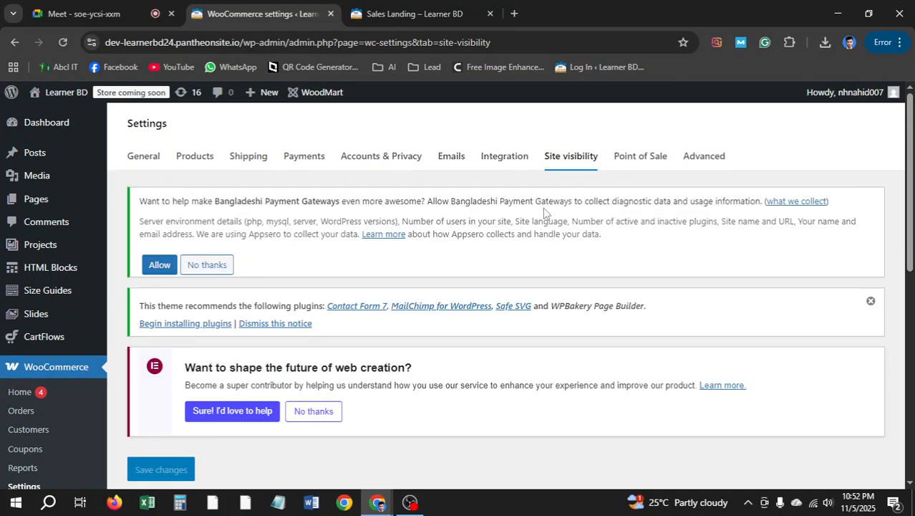
{"action": "scroll", "coordinate": [541, 216], "scroll_direction": "down", "scroll_amount": 2}
{"action": "scroll", "coordinate": [505, 247], "scroll_direction": "up", "scroll_amount": 2}
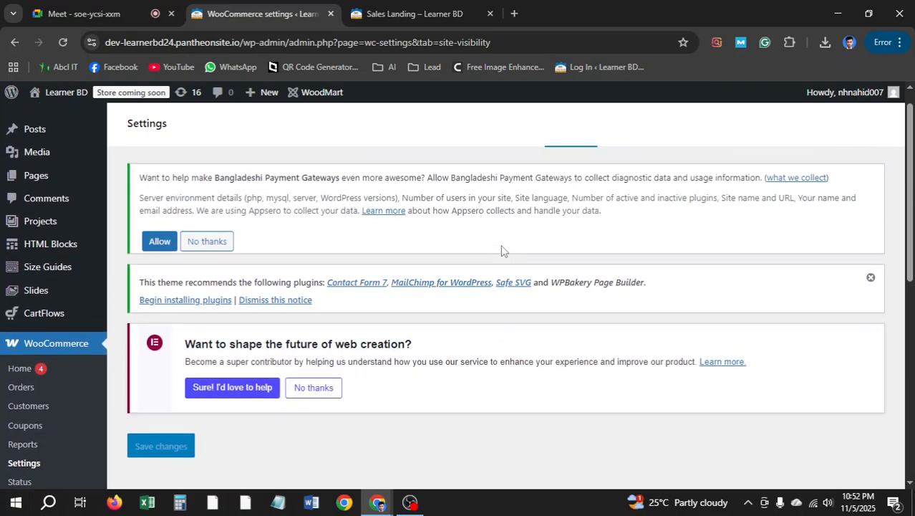
{"action": "scroll", "coordinate": [501, 247], "scroll_direction": "up", "scroll_amount": 1}
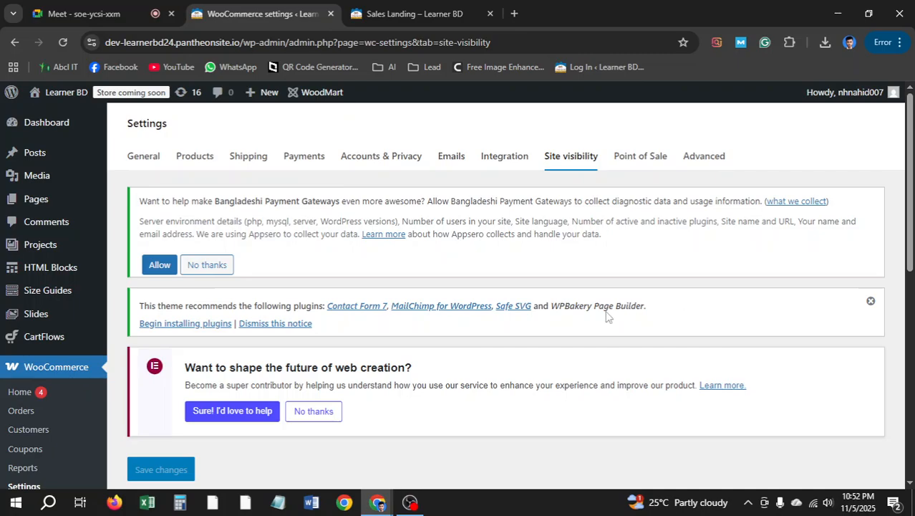
Dismiss the theme's plugin recommendation notice
{"action": "left_click", "coordinate": [871, 302]}
{"action": "scroll", "coordinate": [521, 267], "scroll_direction": "down", "scroll_amount": 2}
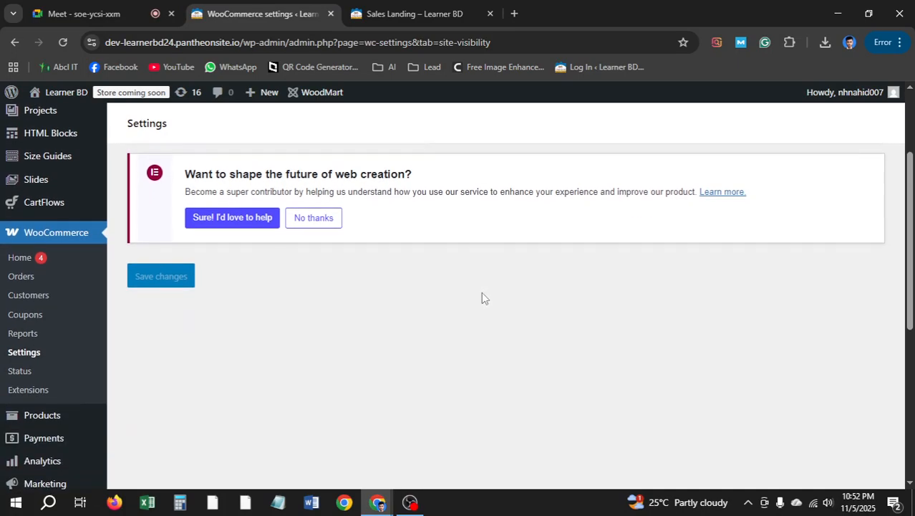
{"action": "scroll", "coordinate": [508, 256], "scroll_direction": "up", "scroll_amount": 2}
Reload Site visibility, try Live, then set the site back to Coming soon
{"action": "left_click", "coordinate": [574, 166]}
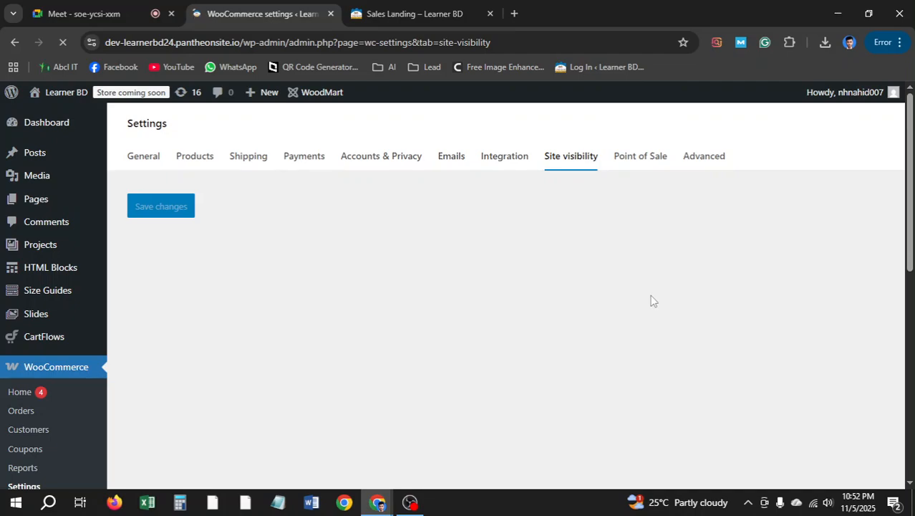
{"action": "scroll", "coordinate": [453, 294], "scroll_direction": "down", "scroll_amount": 2}
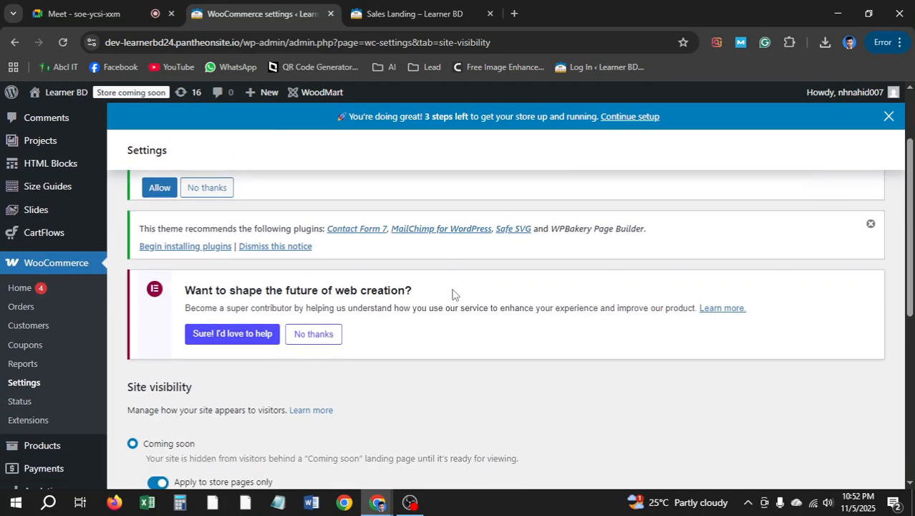
{"action": "scroll", "coordinate": [453, 293], "scroll_direction": "down", "scroll_amount": 2}
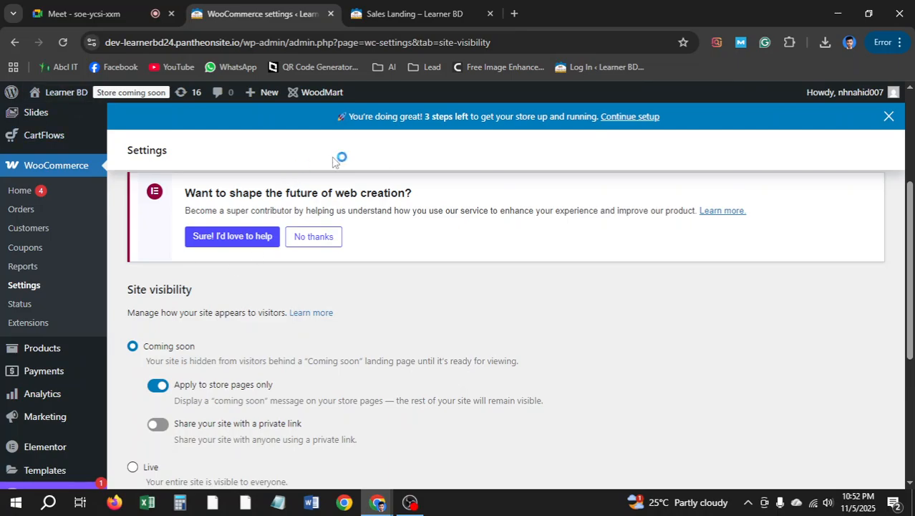
{"action": "scroll", "coordinate": [188, 286], "scroll_direction": "down", "scroll_amount": 1}
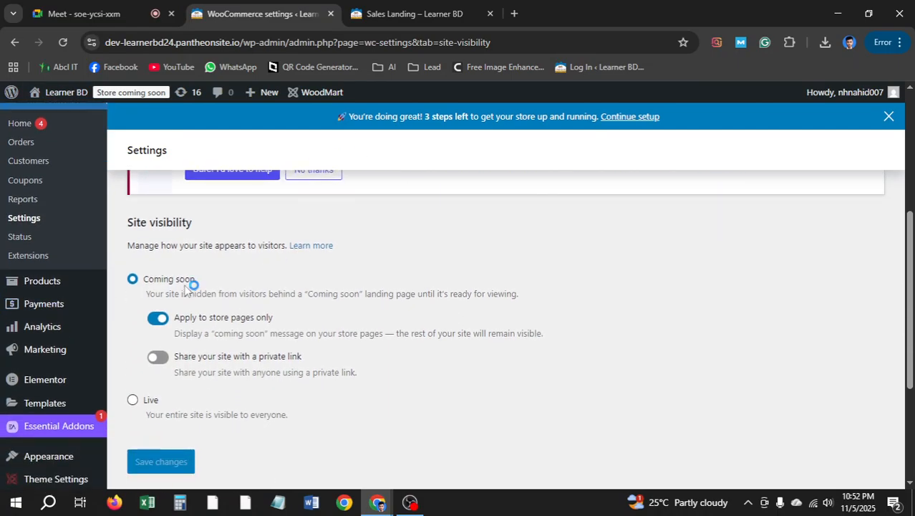
{"action": "left_click", "coordinate": [133, 403]}
{"action": "left_click", "coordinate": [143, 280]}
{"action": "scroll", "coordinate": [387, 198], "scroll_direction": "up", "scroll_amount": 4}
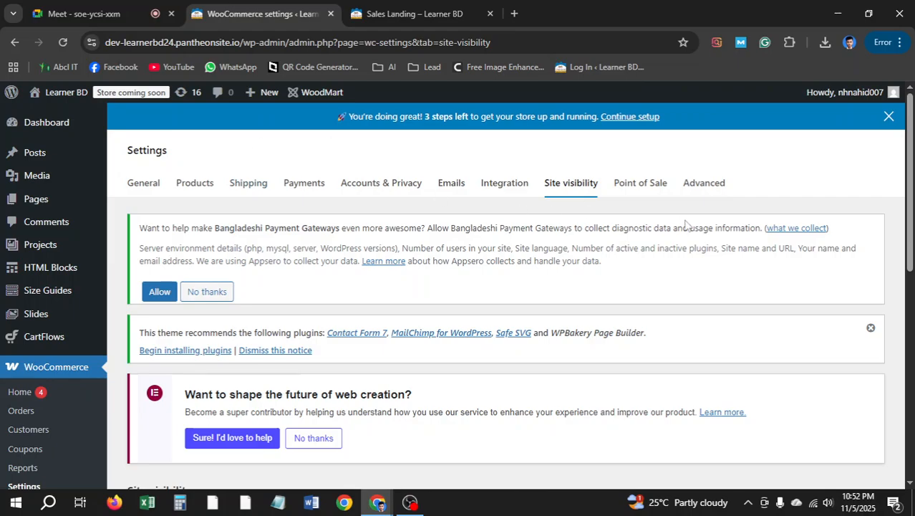
Switch to the Point of Sale settings, leaving Site visibility without saving
{"action": "left_click", "coordinate": [643, 187]}
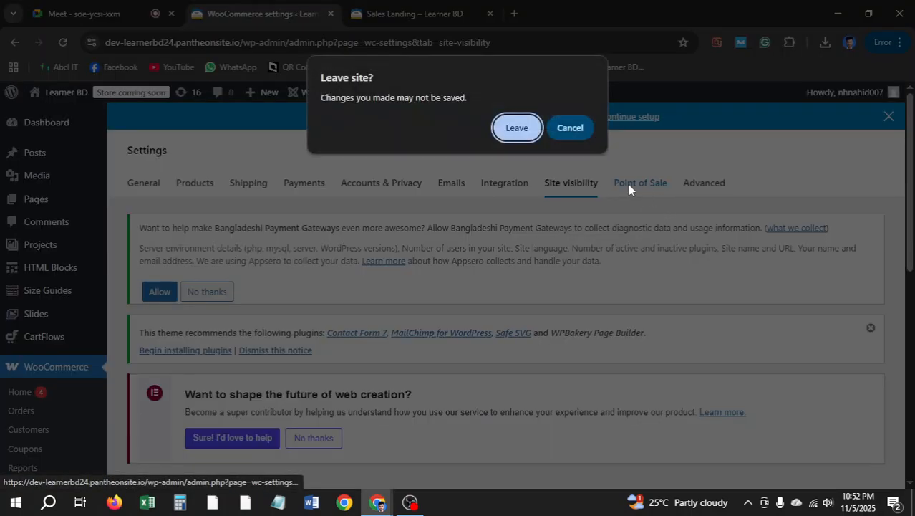
{"action": "left_click", "coordinate": [527, 124]}
{"action": "left_click", "coordinate": [638, 189]}
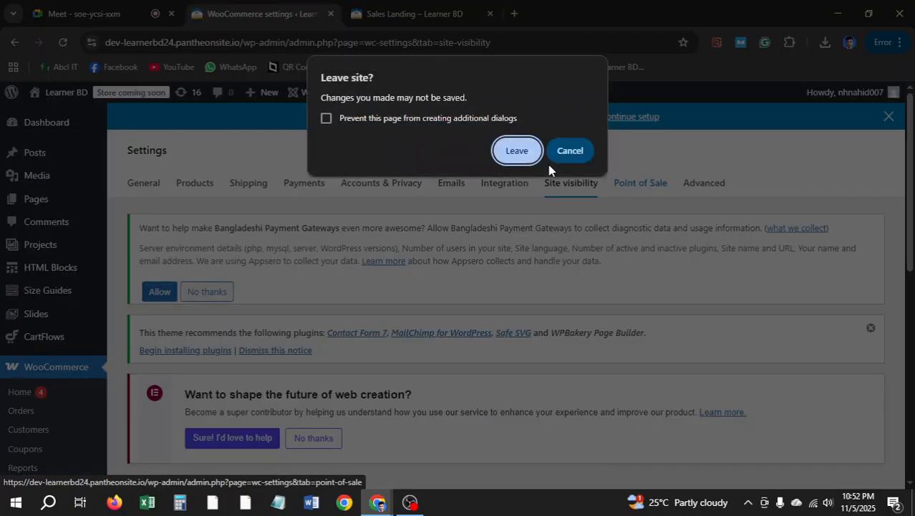
{"action": "left_click", "coordinate": [515, 150]}
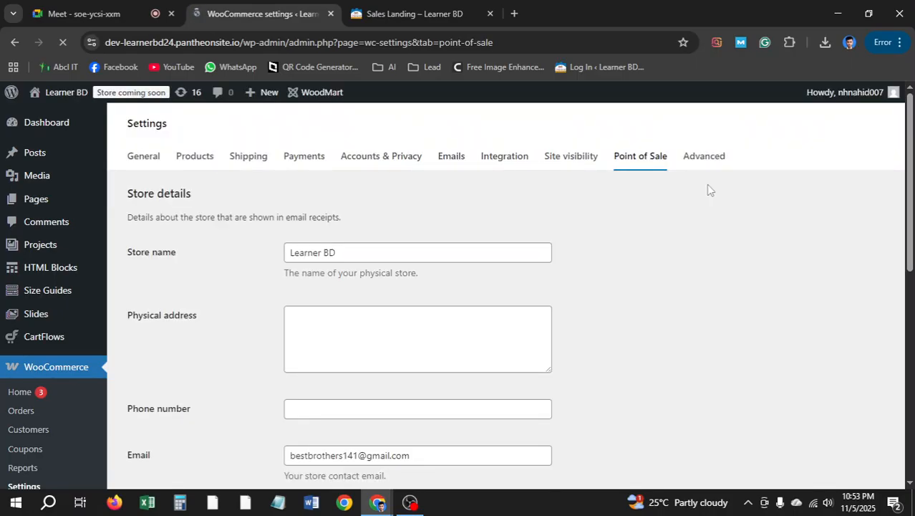
Check Advanced Page setup: Cart (ID 20), Checkout (ID 21), My account (ID 22)
{"action": "left_click", "coordinate": [705, 164]}
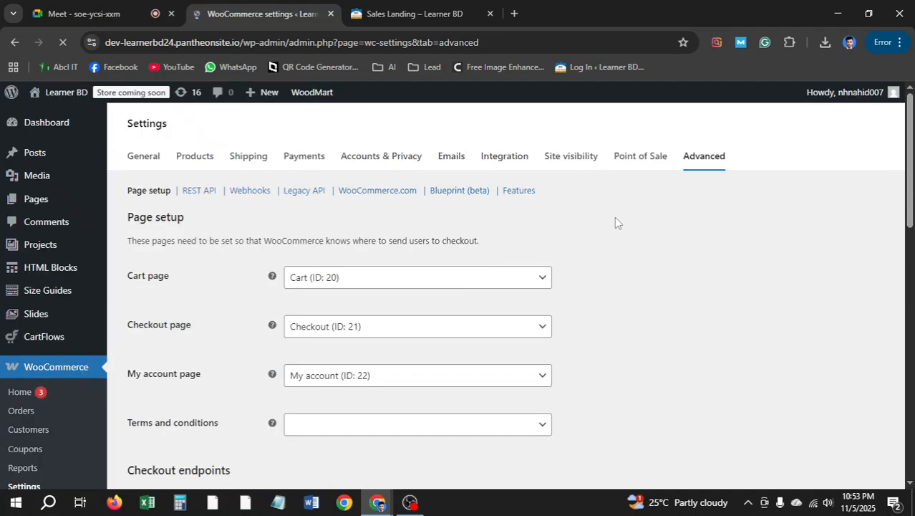
{"action": "scroll", "coordinate": [582, 224], "scroll_direction": "down", "scroll_amount": 4}
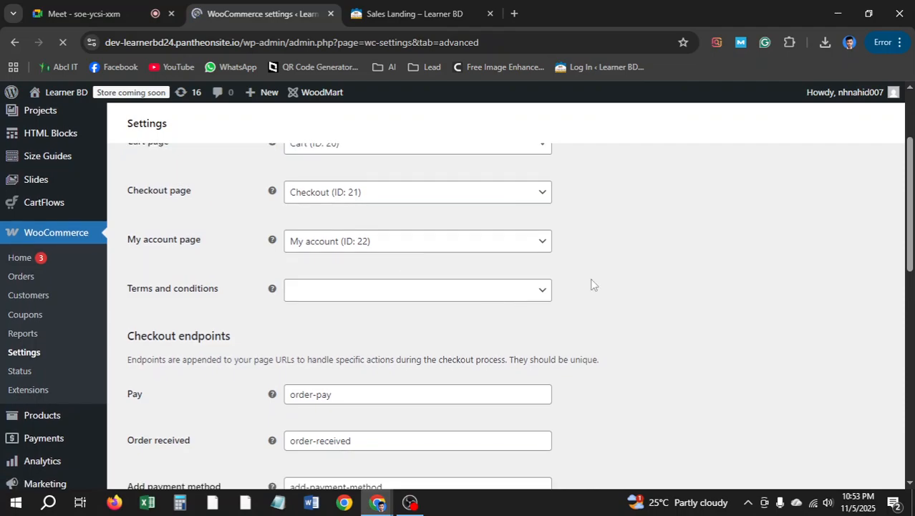
{"action": "scroll", "coordinate": [630, 237], "scroll_direction": "up", "scroll_amount": 4}
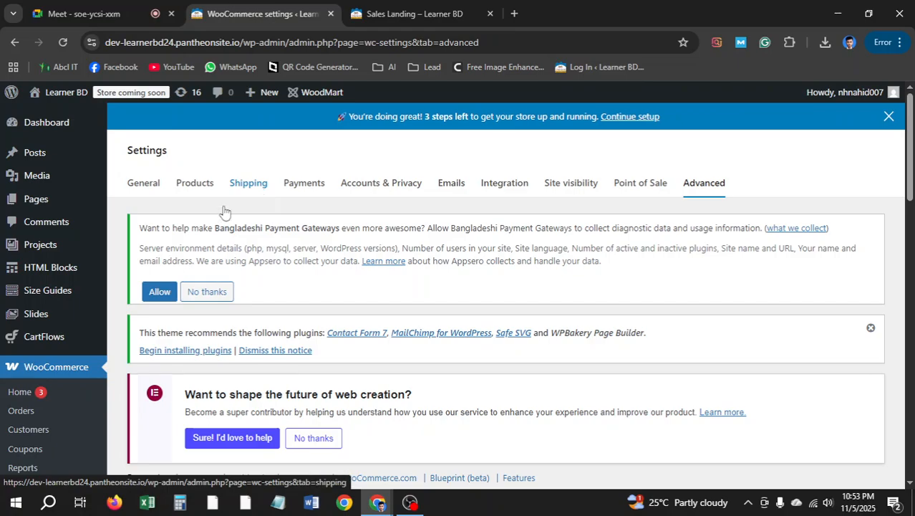
{"action": "scroll", "coordinate": [81, 256], "scroll_direction": "down", "scroll_amount": 3}
{"action": "scroll", "coordinate": [86, 283], "scroll_direction": "down", "scroll_amount": 1}
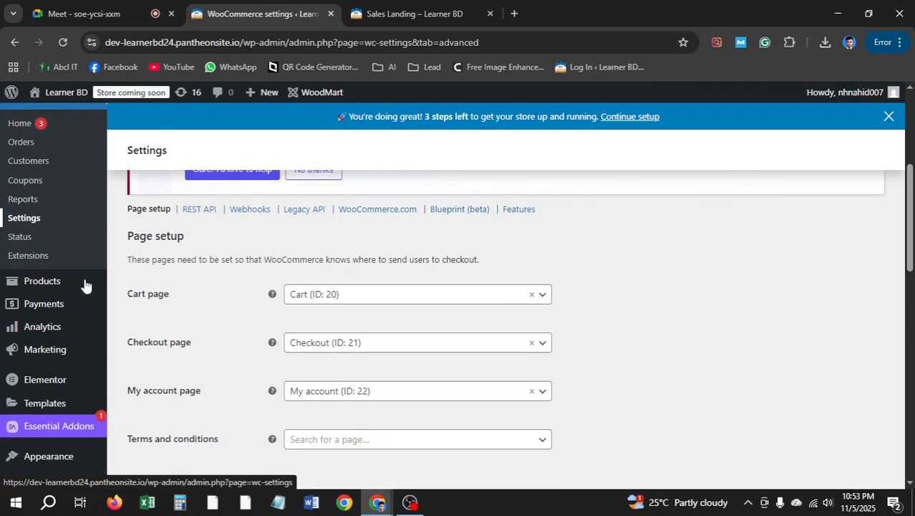
{"action": "scroll", "coordinate": [86, 322], "scroll_direction": "up", "scroll_amount": 4}
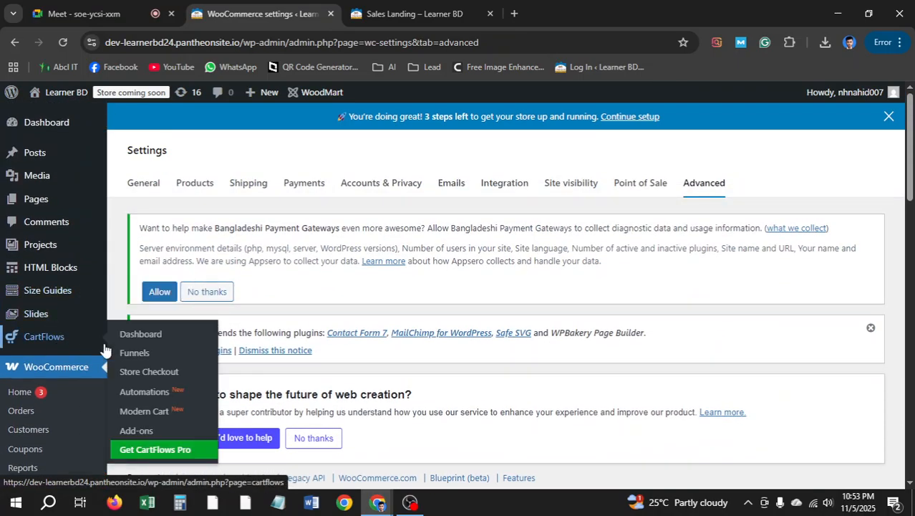
Open CartFlows Funnels and scroll to the live Landing Page 1 funnel
{"action": "left_click", "coordinate": [180, 356]}
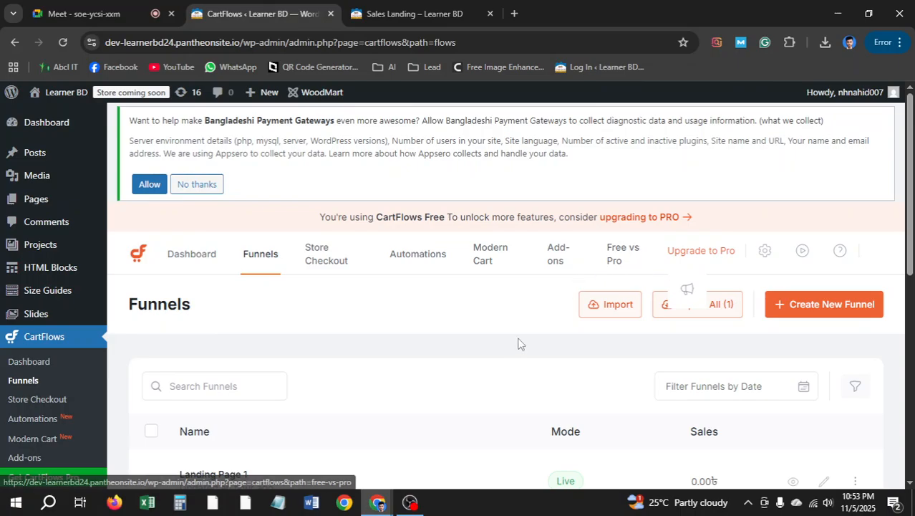
{"action": "scroll", "coordinate": [481, 334], "scroll_direction": "down", "scroll_amount": 2}
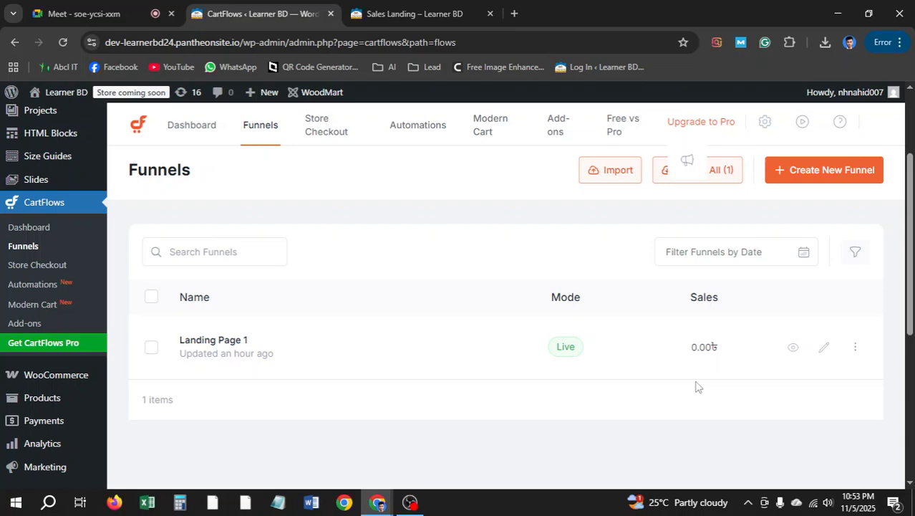
View the live Sales Landing page, copy its URL, and start a new Incognito window
{"action": "left_click", "coordinate": [792, 350]}
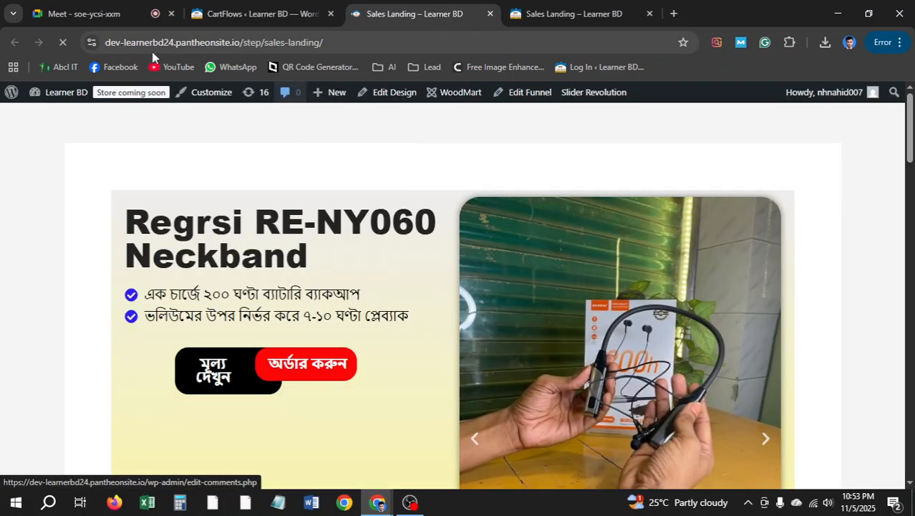
{"action": "left_click", "coordinate": [351, 43]}
{"action": "key", "text": "ctrl+c"}
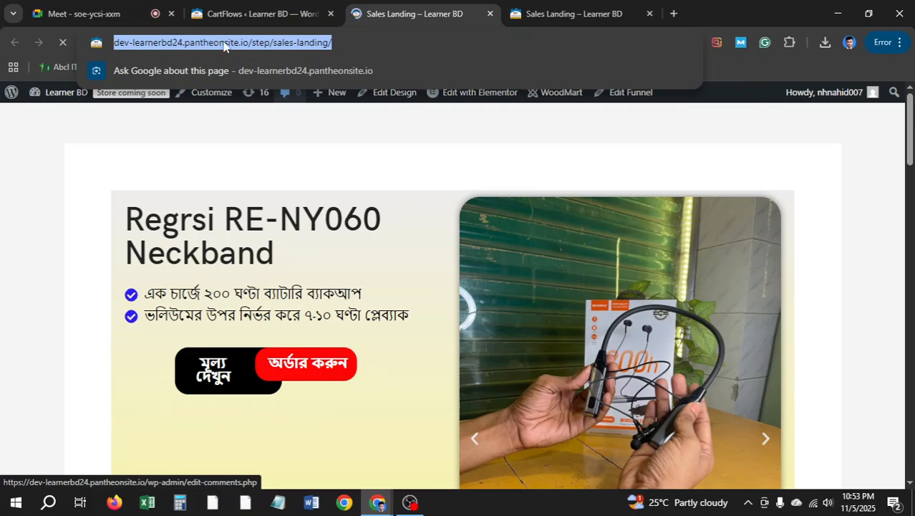
{"action": "left_click", "coordinate": [262, 8]}
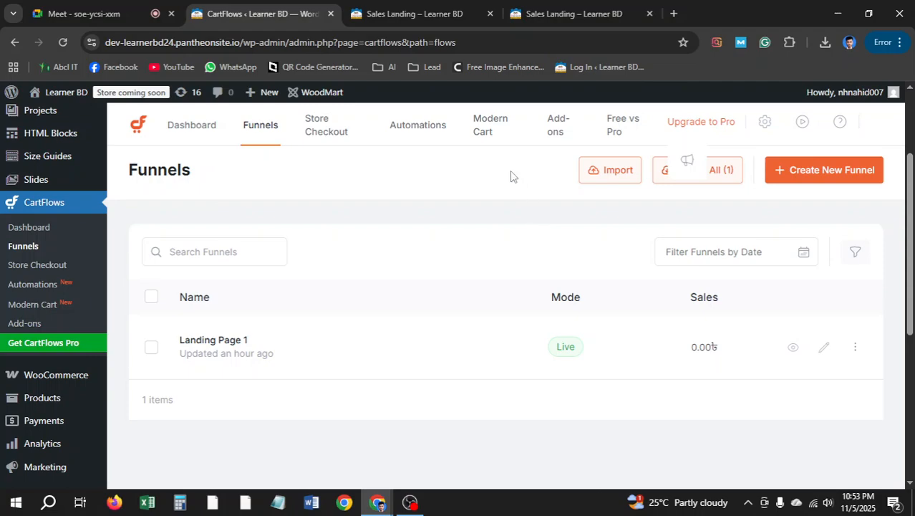
{"action": "left_click", "coordinate": [422, 15]}
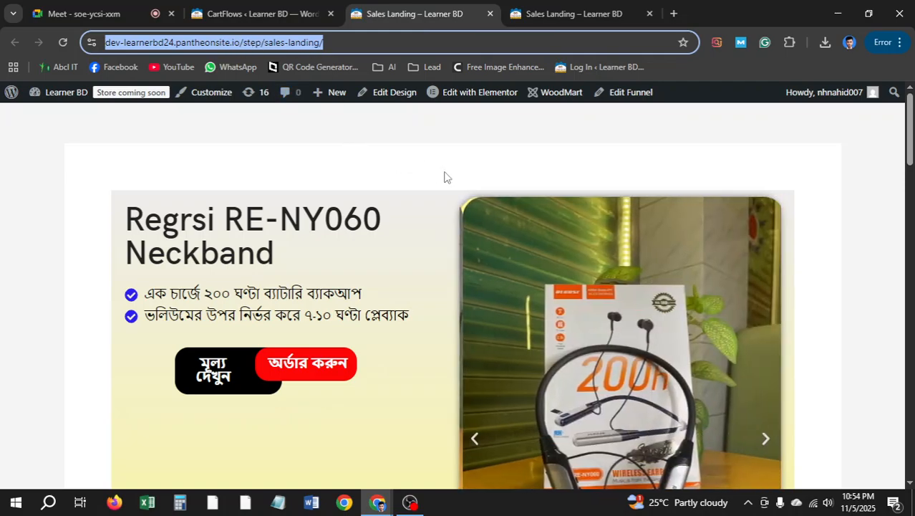
{"action": "right_click", "coordinate": [301, 48]}
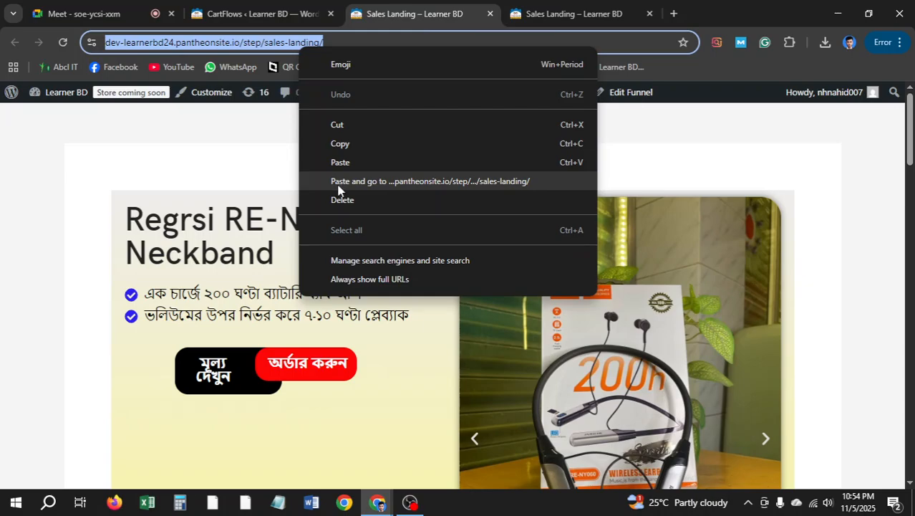
{"action": "left_click", "coordinate": [341, 148]}
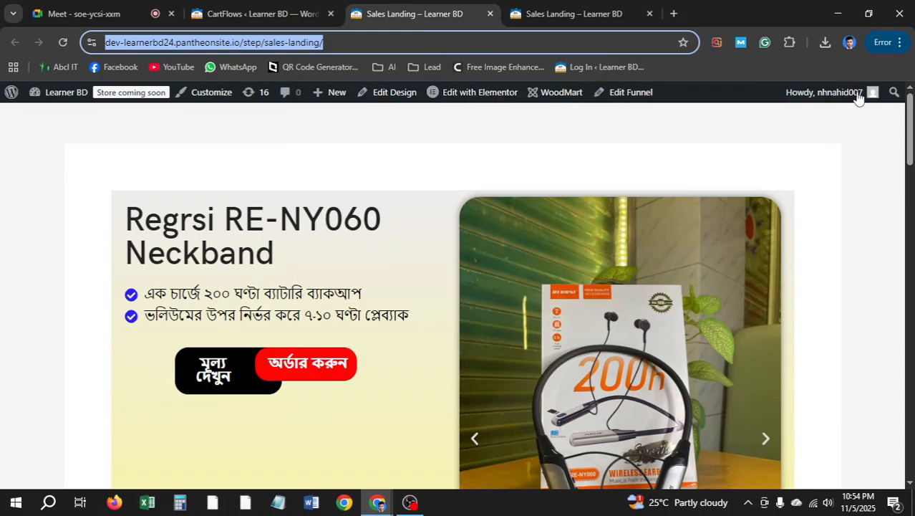
{"action": "left_click", "coordinate": [887, 42]}
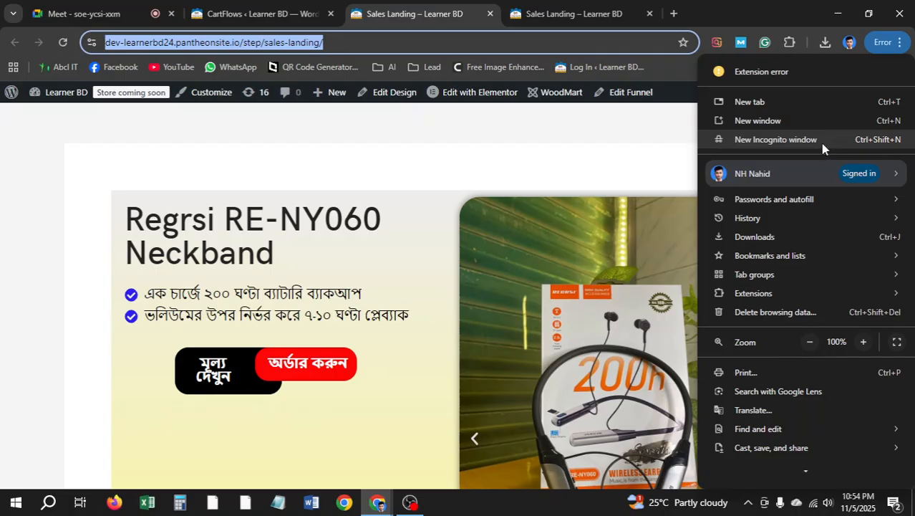
{"action": "left_click", "coordinate": [822, 143]}
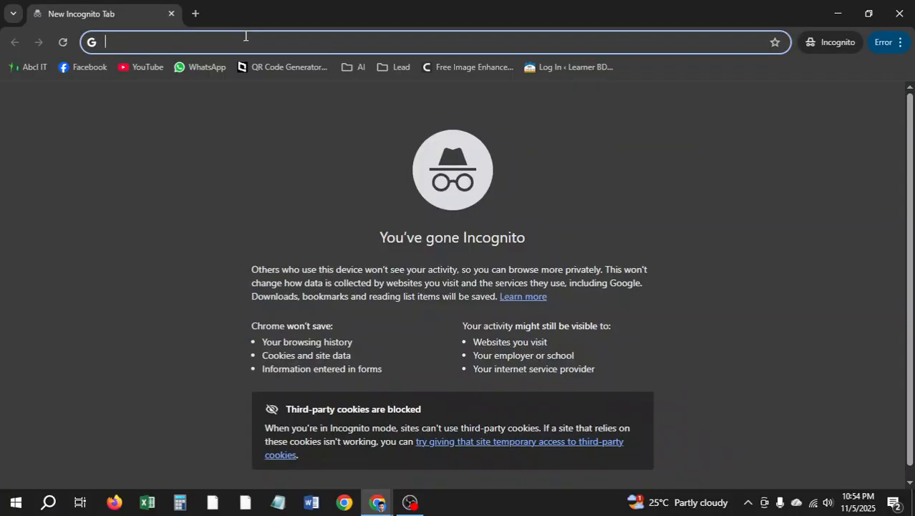
Load the copied Sales Landing URL in Incognito, check the 550-taka offer, then close the window
{"action": "key", "text": "ctrl+v"}
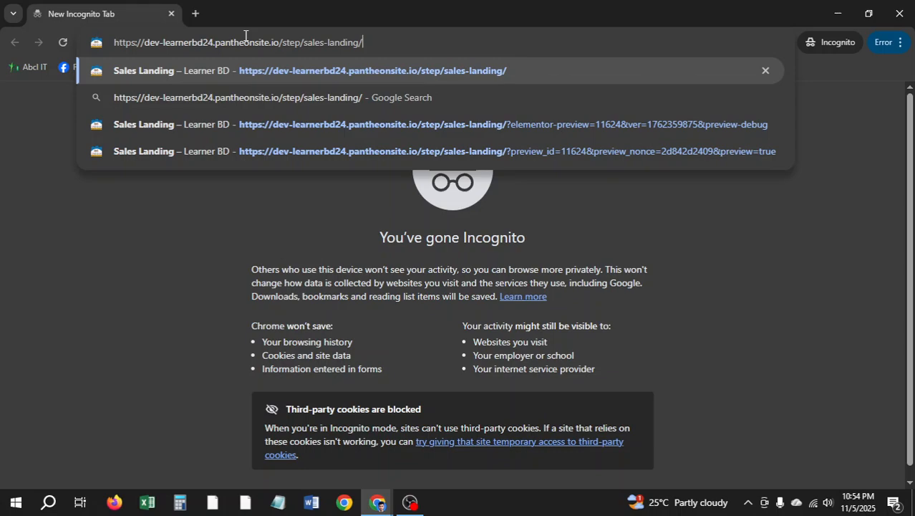
{"action": "key", "text": "Return"}
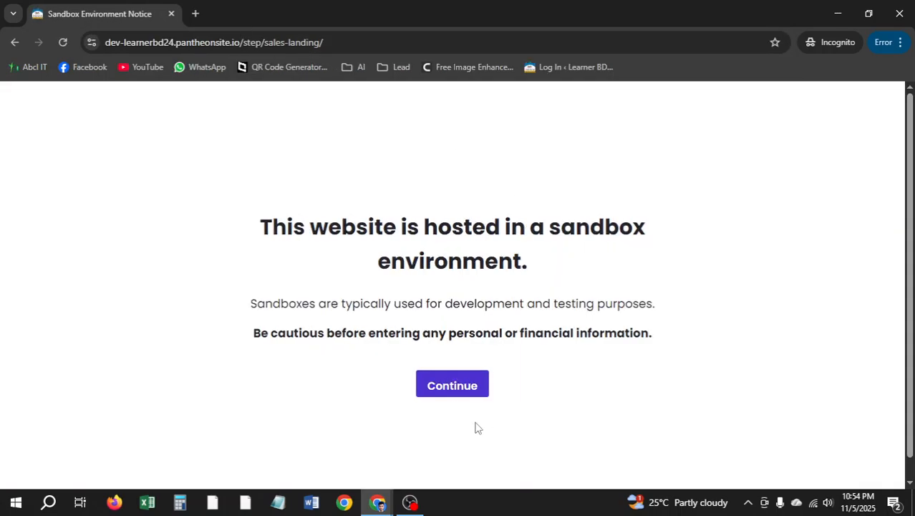
{"action": "left_click", "coordinate": [464, 391]}
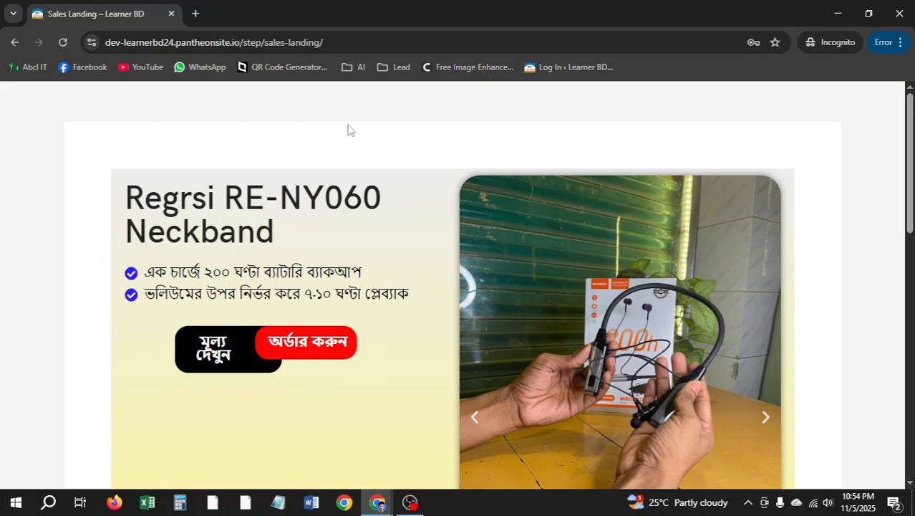
{"action": "scroll", "coordinate": [372, 142], "scroll_direction": "down", "scroll_amount": 5}
{"action": "scroll", "coordinate": [430, 144], "scroll_direction": "down", "scroll_amount": 5}
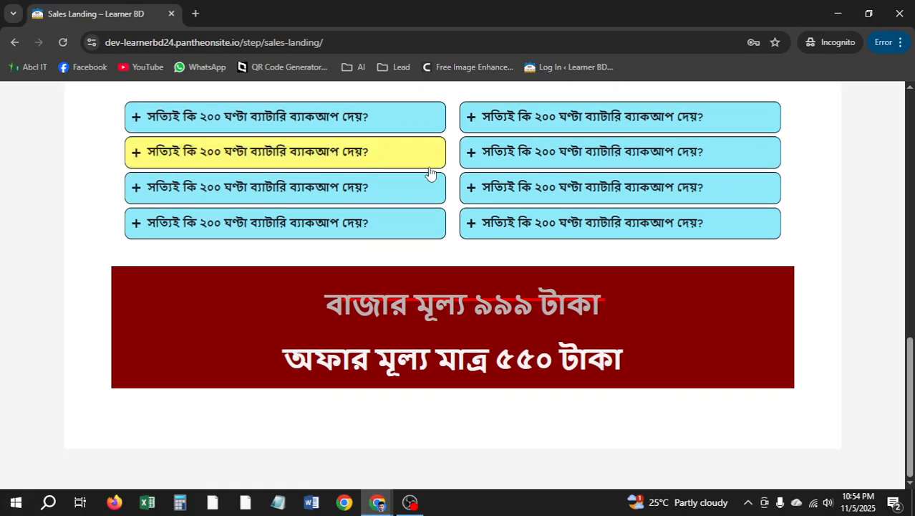
{"action": "scroll", "coordinate": [380, 201], "scroll_direction": "up", "scroll_amount": 4}
{"action": "left_click", "coordinate": [904, 10]}
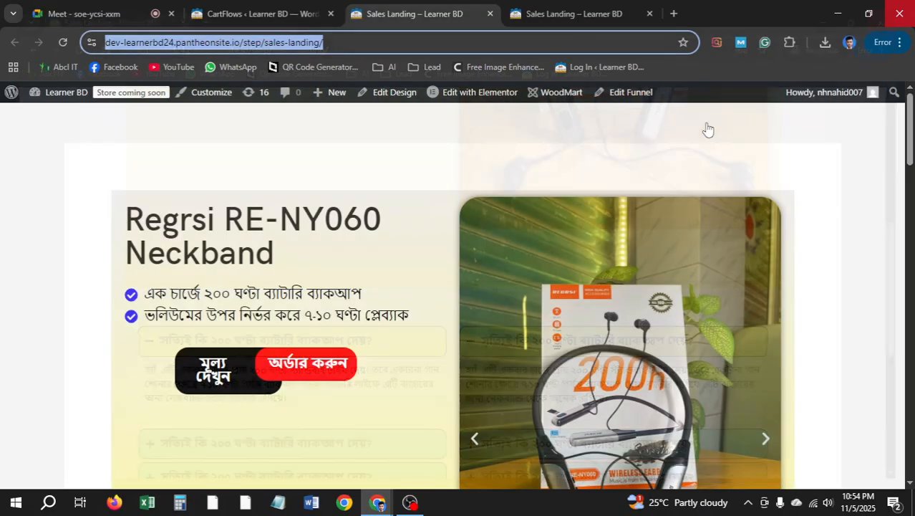
Review the CartFlows Funnels list again, then choose Stay in the call in Google Meet
{"action": "left_click", "coordinate": [258, 13]}
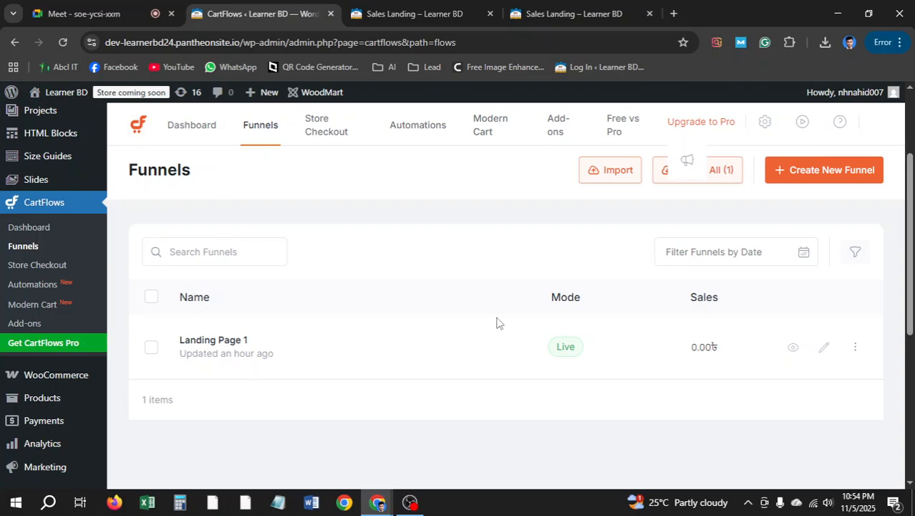
{"action": "scroll", "coordinate": [492, 325], "scroll_direction": "down", "scroll_amount": 1}
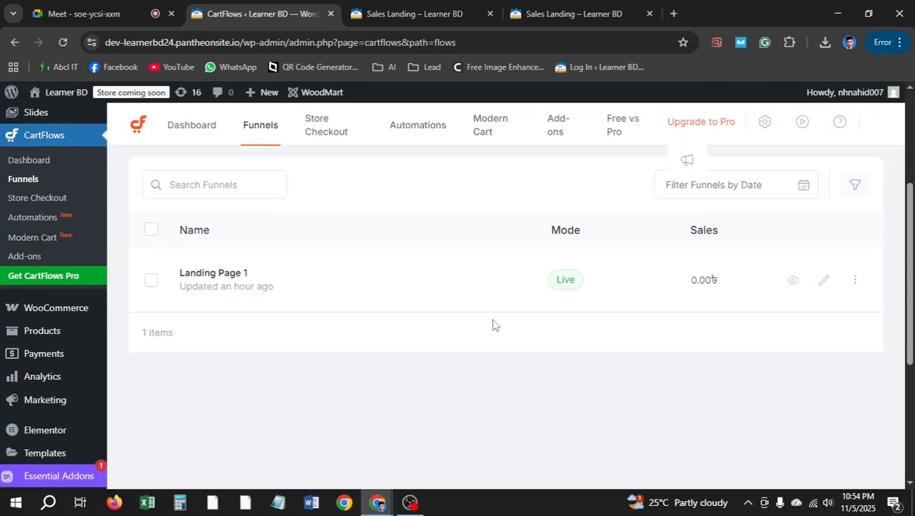
{"action": "scroll", "coordinate": [492, 325], "scroll_direction": "up", "scroll_amount": 3}
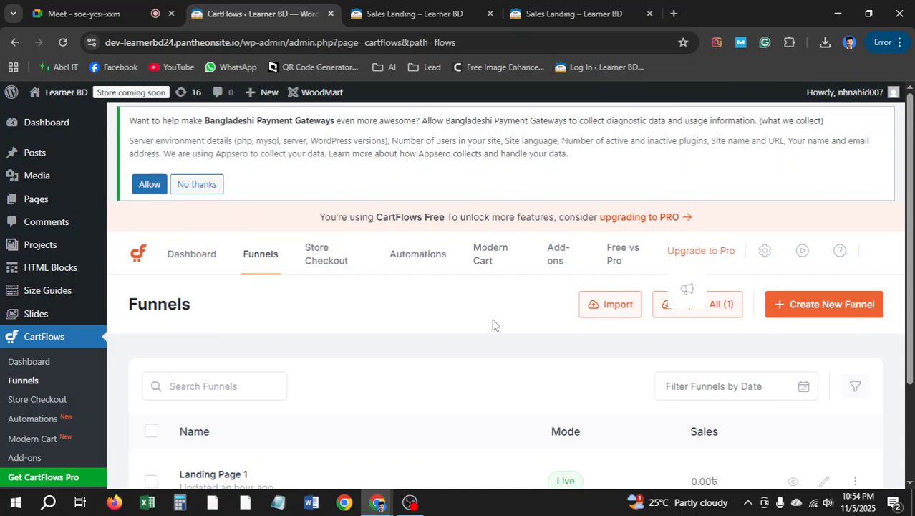
{"action": "scroll", "coordinate": [458, 315], "scroll_direction": "down", "scroll_amount": 1}
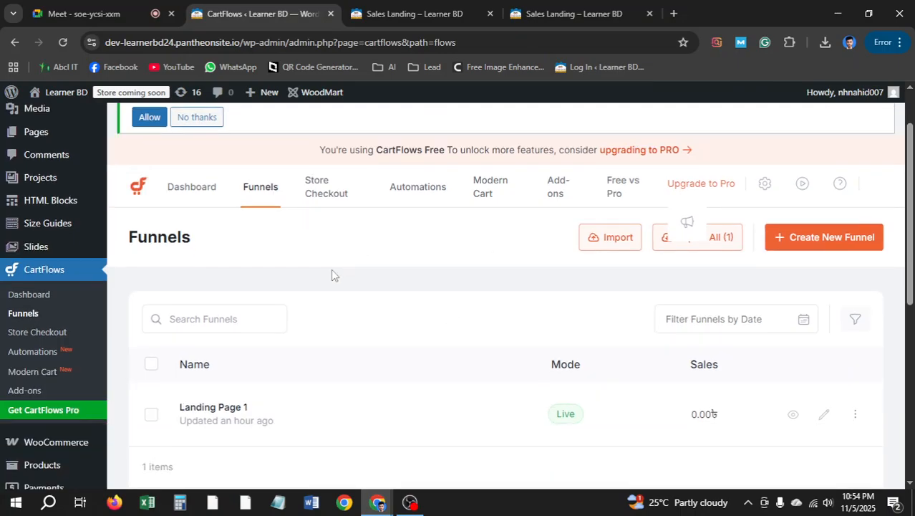
{"action": "scroll", "coordinate": [333, 274], "scroll_direction": "down", "scroll_amount": 2}
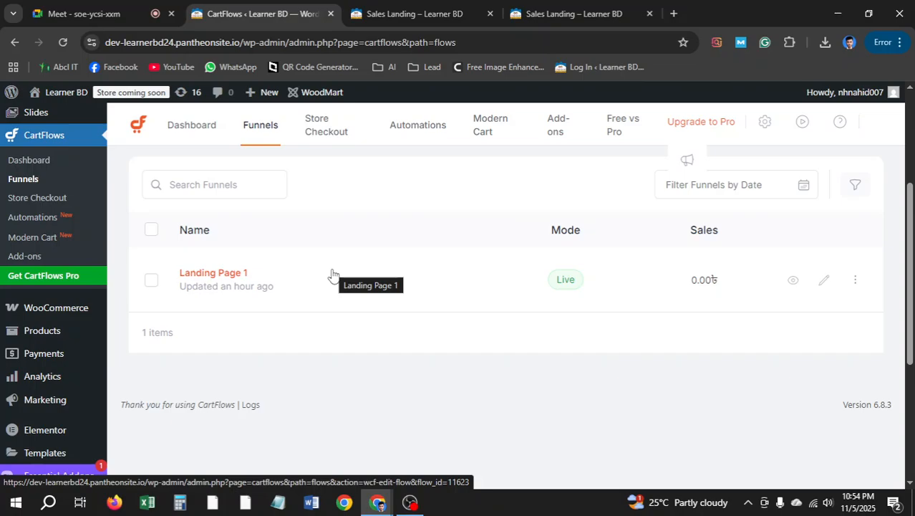
{"action": "left_click", "coordinate": [84, 13]}
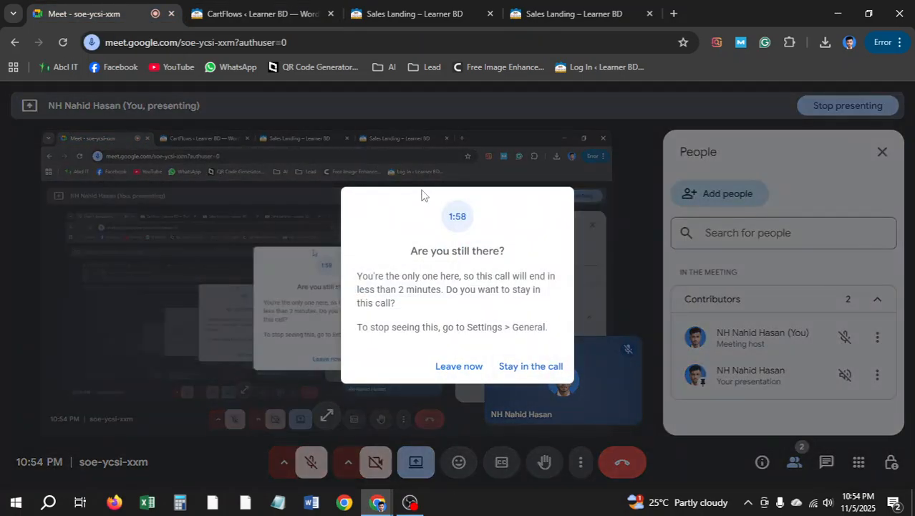
{"action": "left_click", "coordinate": [501, 366]}
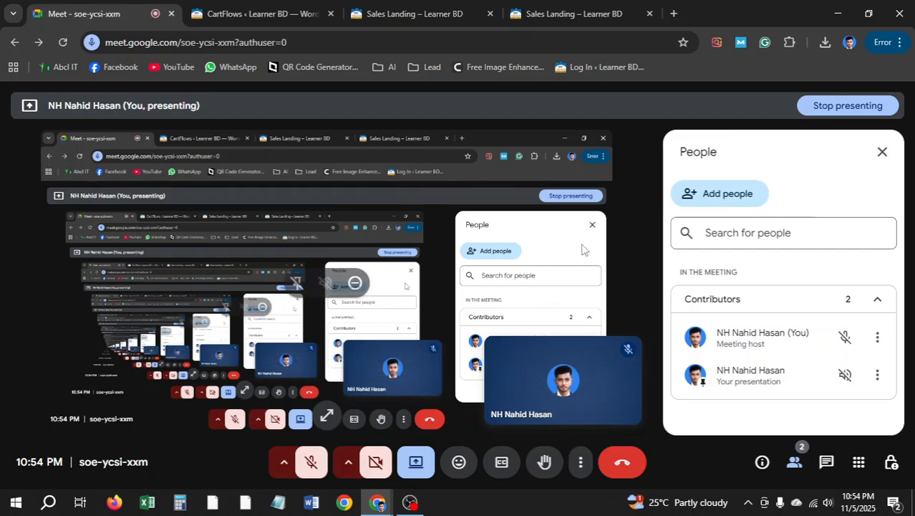